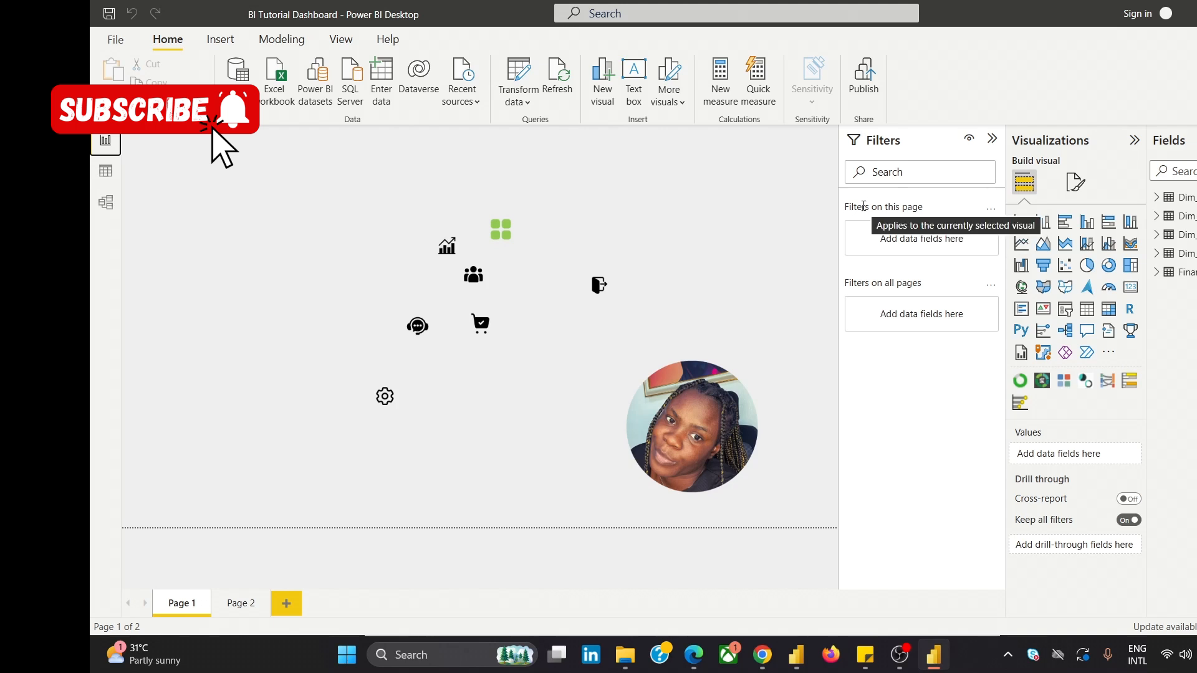
Switch to Chrome and read the DateTable section's Dim_Date formula and its explanation in the Webiner Materials PDF.
left_click(762, 654)
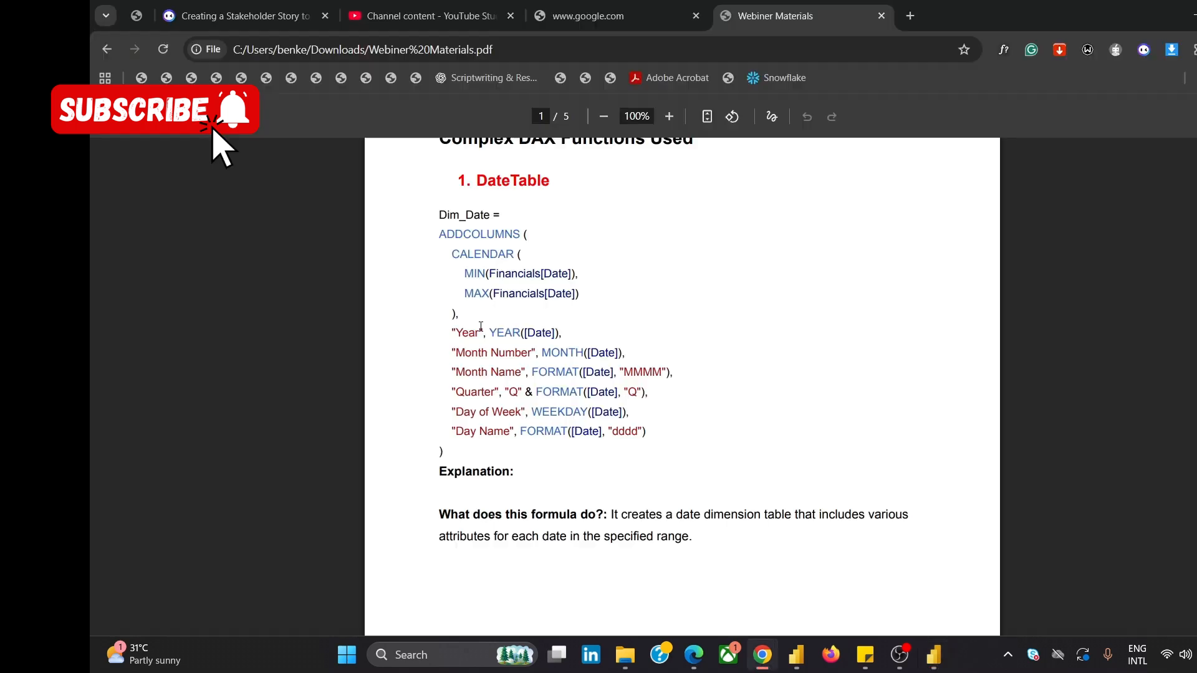
scroll(481, 328, "up", 1)
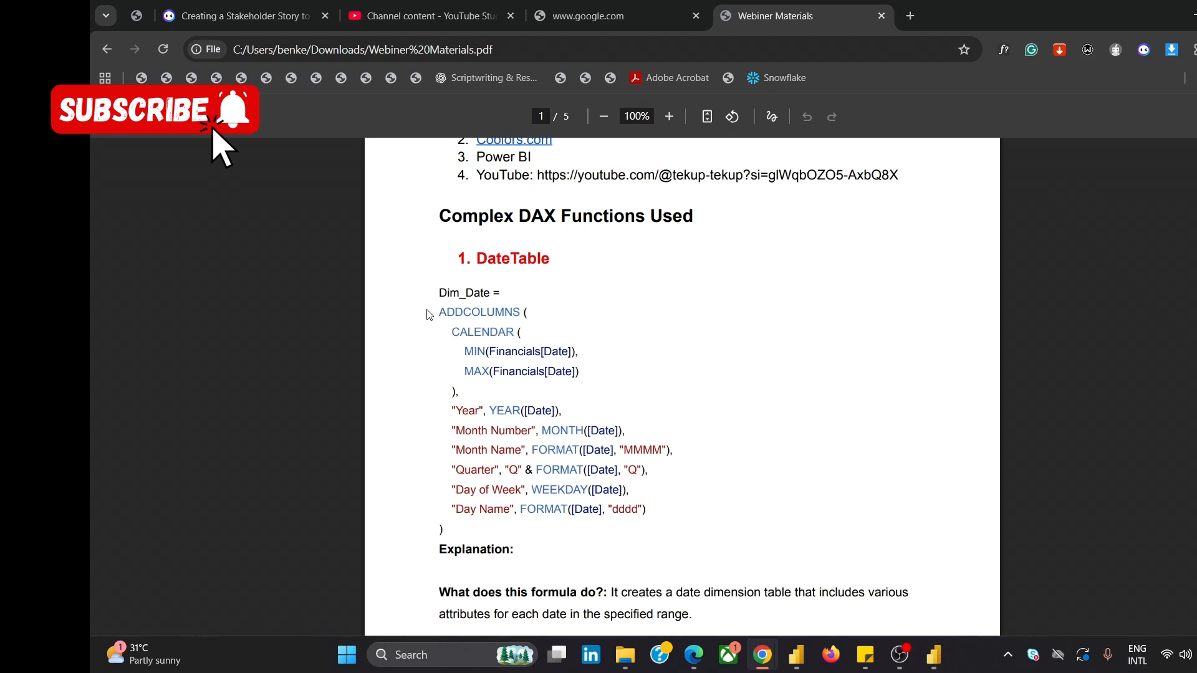
scroll(430, 314, "down", 1)
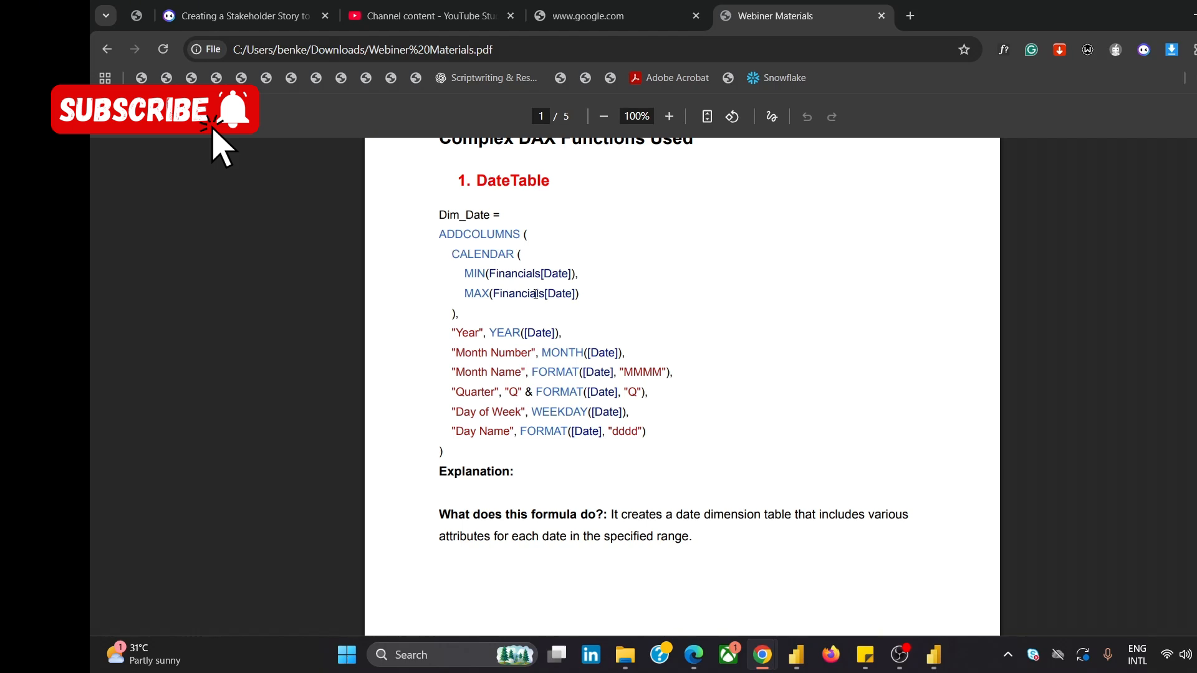
scroll(502, 399, "down", 3)
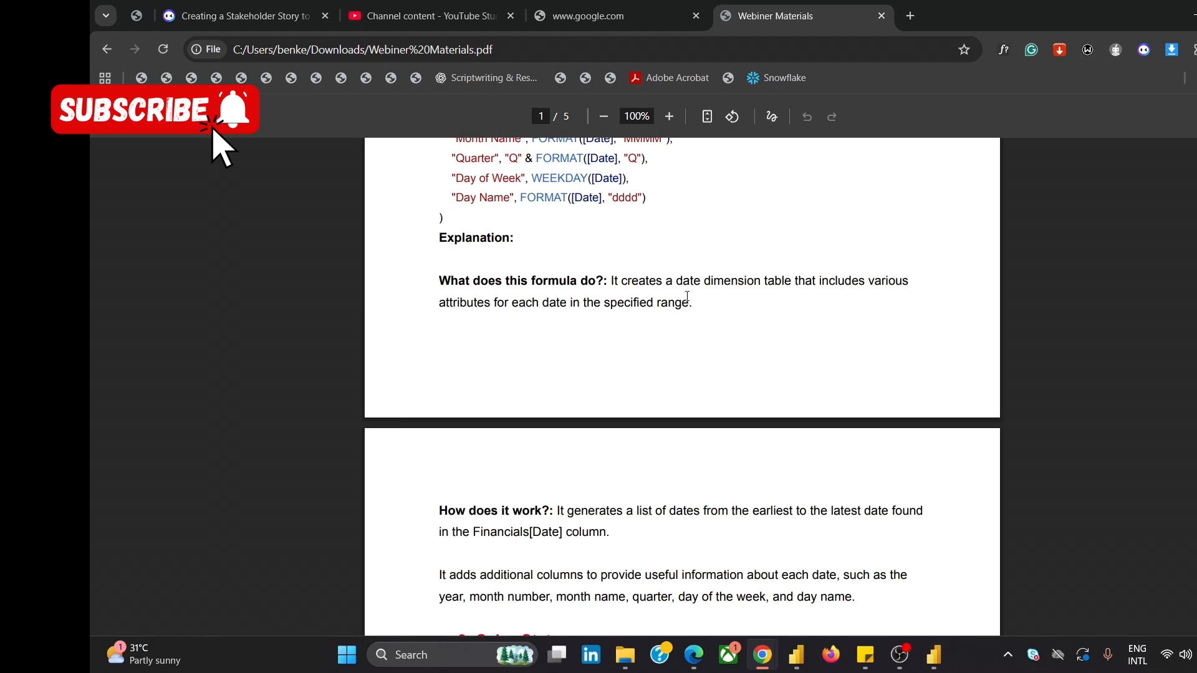
scroll(680, 315, "down", 2)
scroll(673, 317, "up", 1)
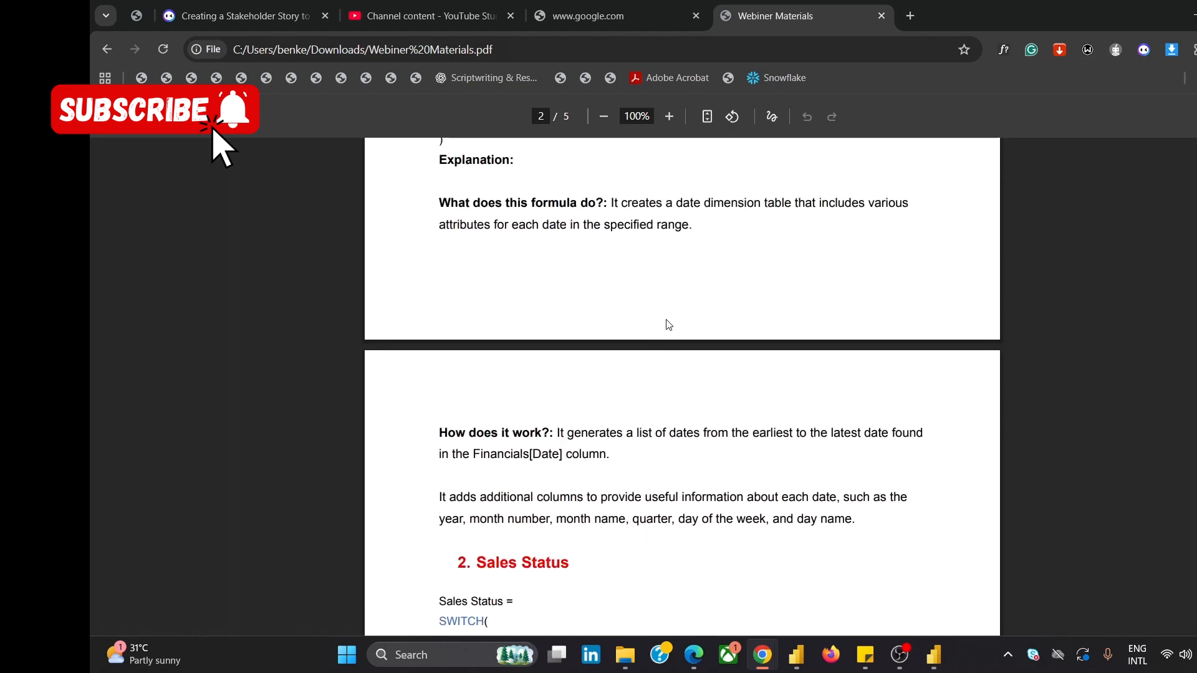
scroll(668, 324, "down", 1)
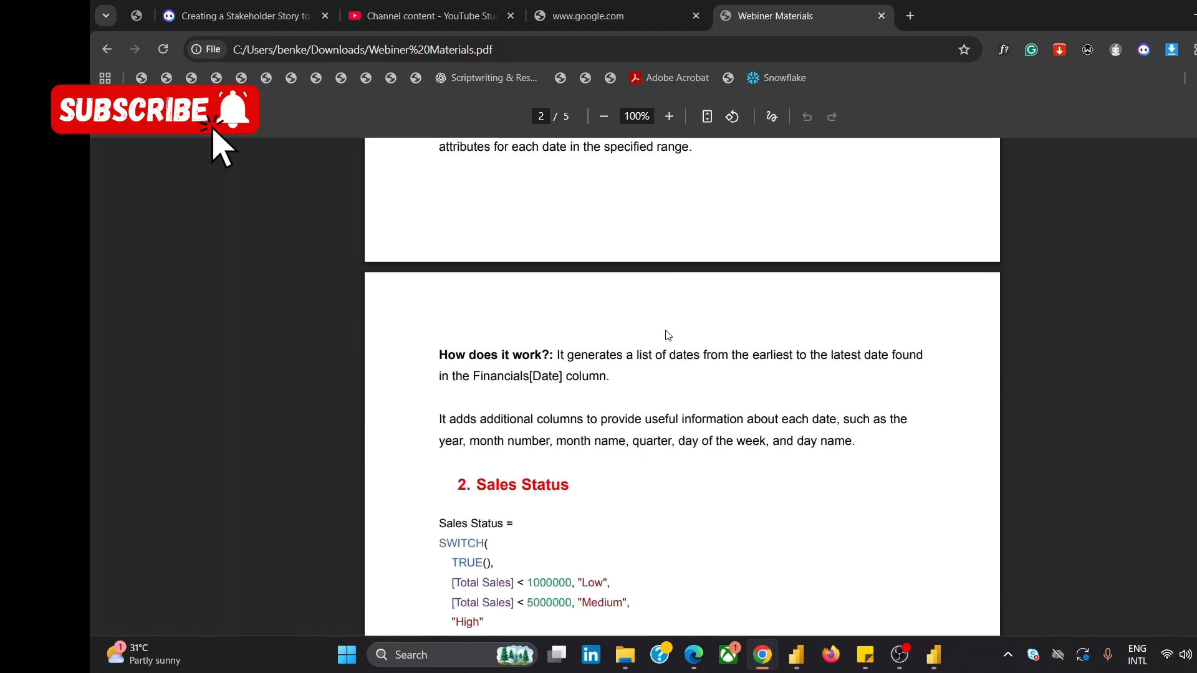
Read through the Sales Status and Sales Indicator sections of the PDF, including their SWITCH formulas and explanations.
scroll(666, 331, "down", 1)
scroll(666, 330, "down", 2)
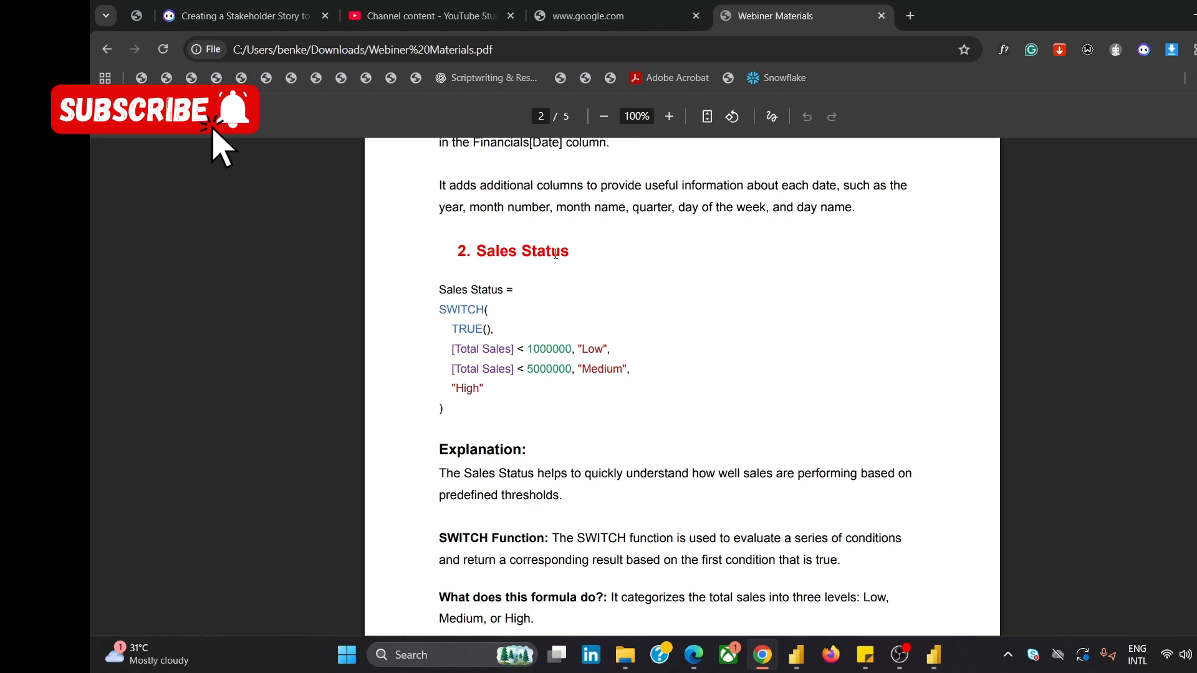
scroll(550, 248, "down", 2)
scroll(546, 237, "down", 2)
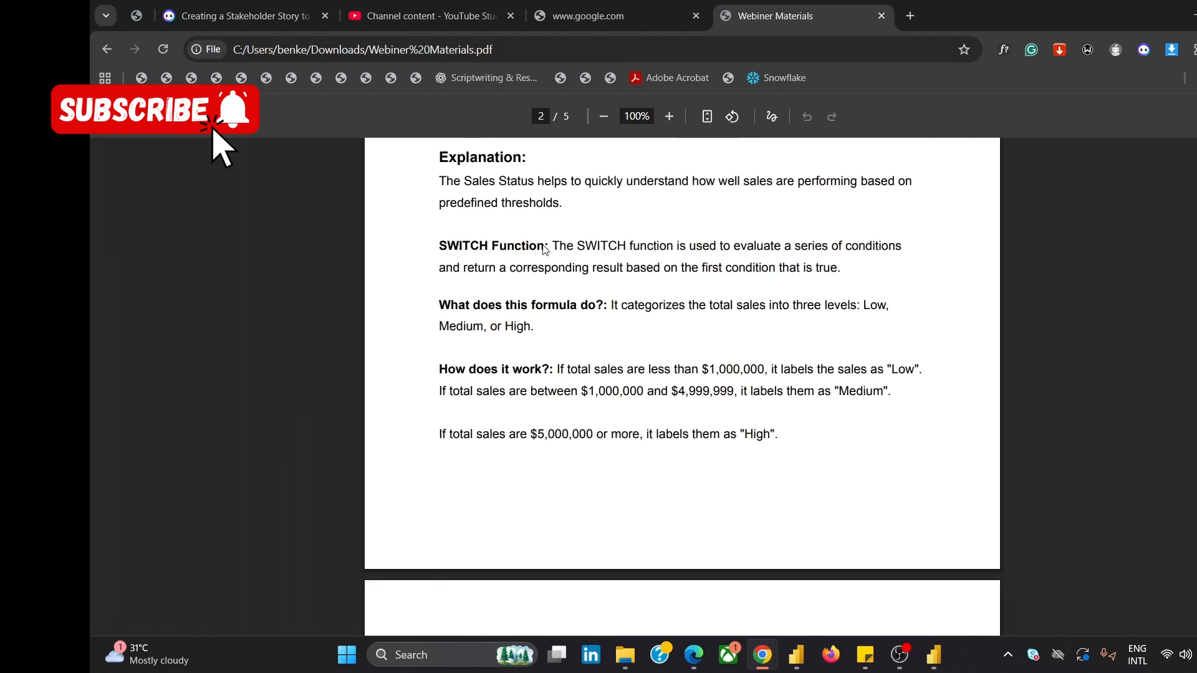
scroll(527, 215, "down", 4)
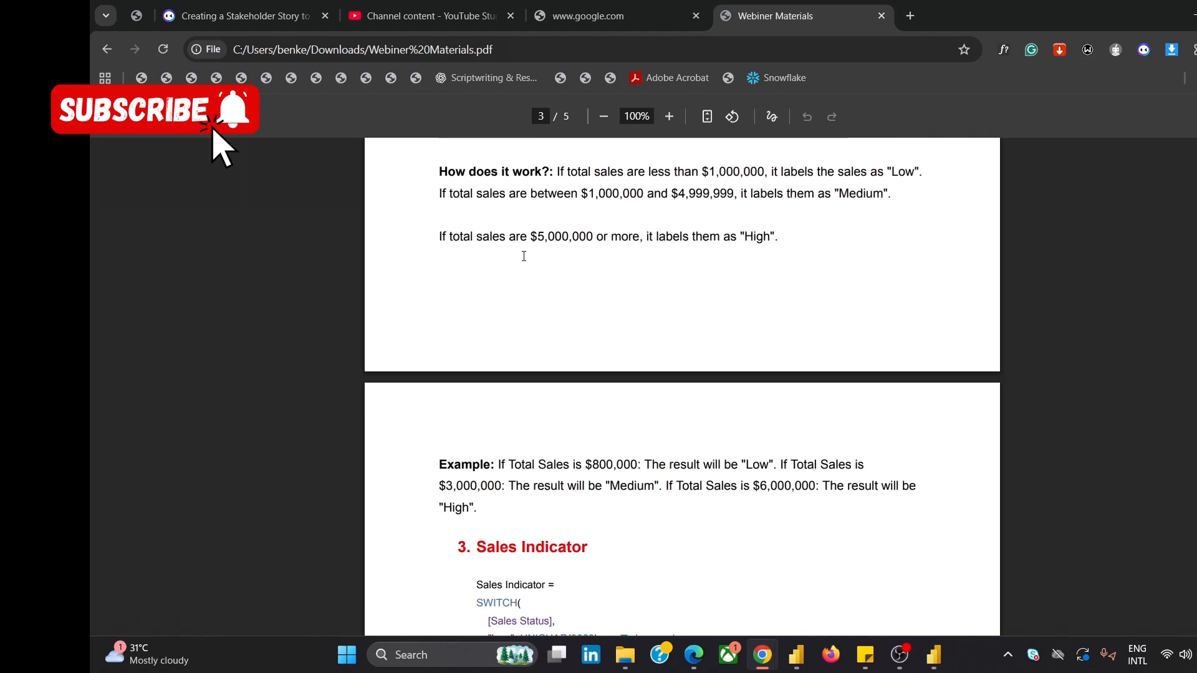
scroll(525, 263, "down", 1)
scroll(542, 342, "down", 9)
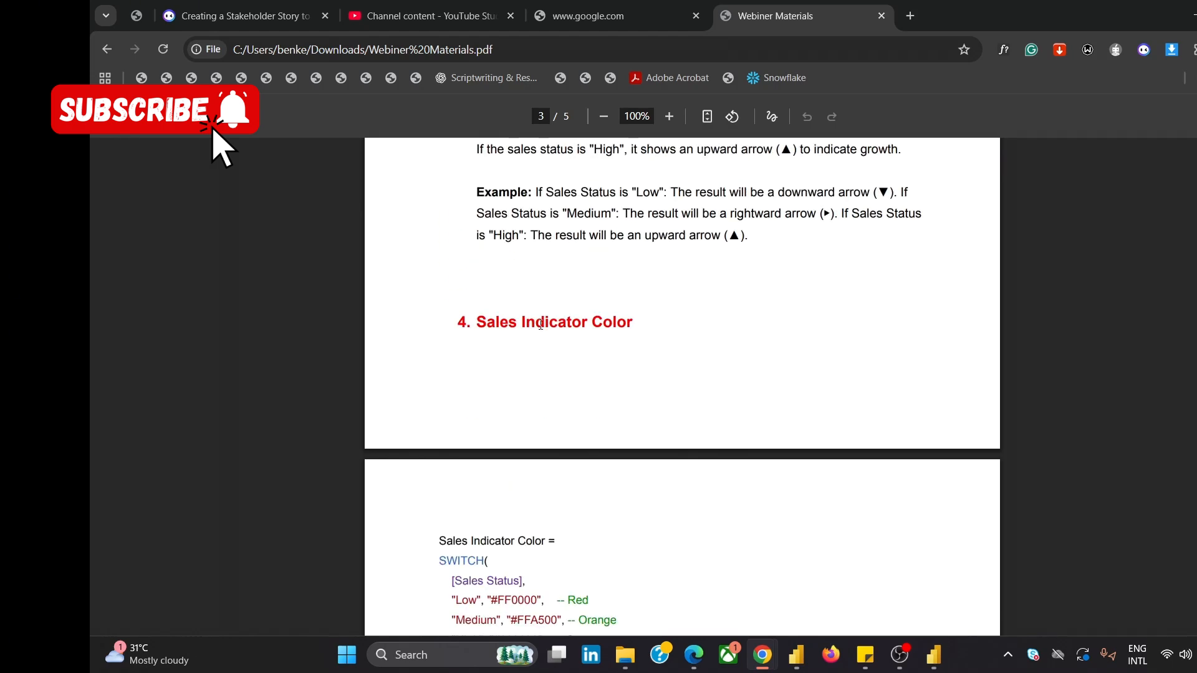
Examine the Sales Indicator Color and Sales Growth Percentage formulas and their explanations through the end of the PDF.
scroll(540, 308, "down", 2)
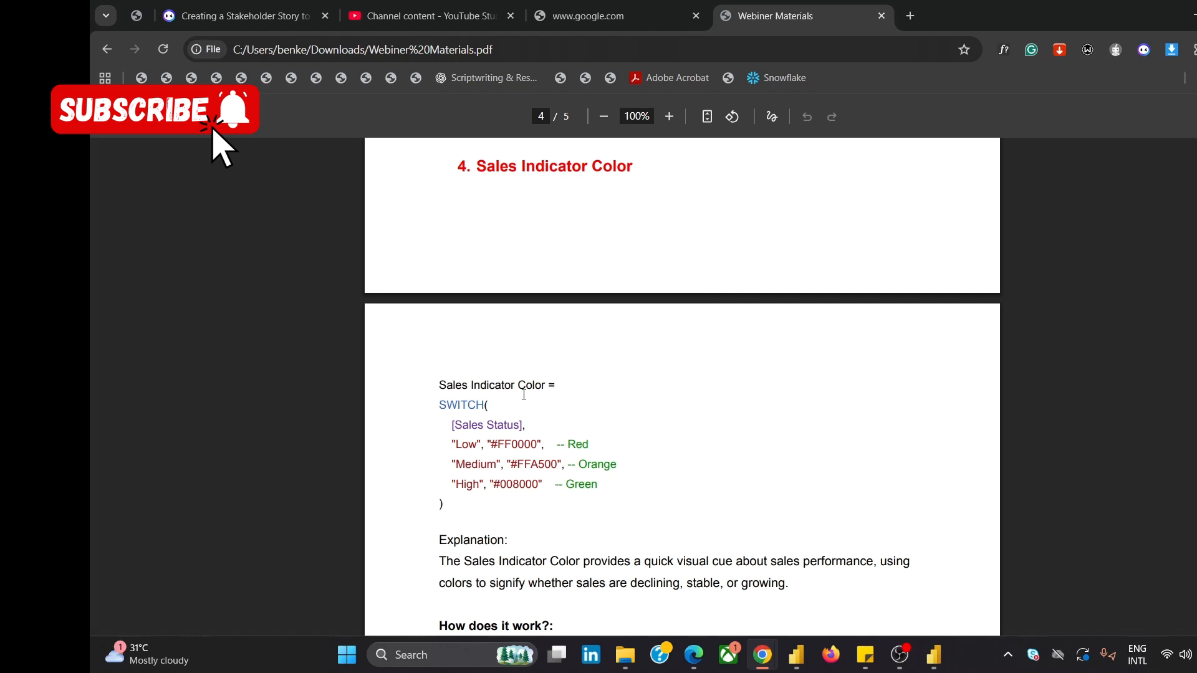
scroll(553, 242, "down", 5)
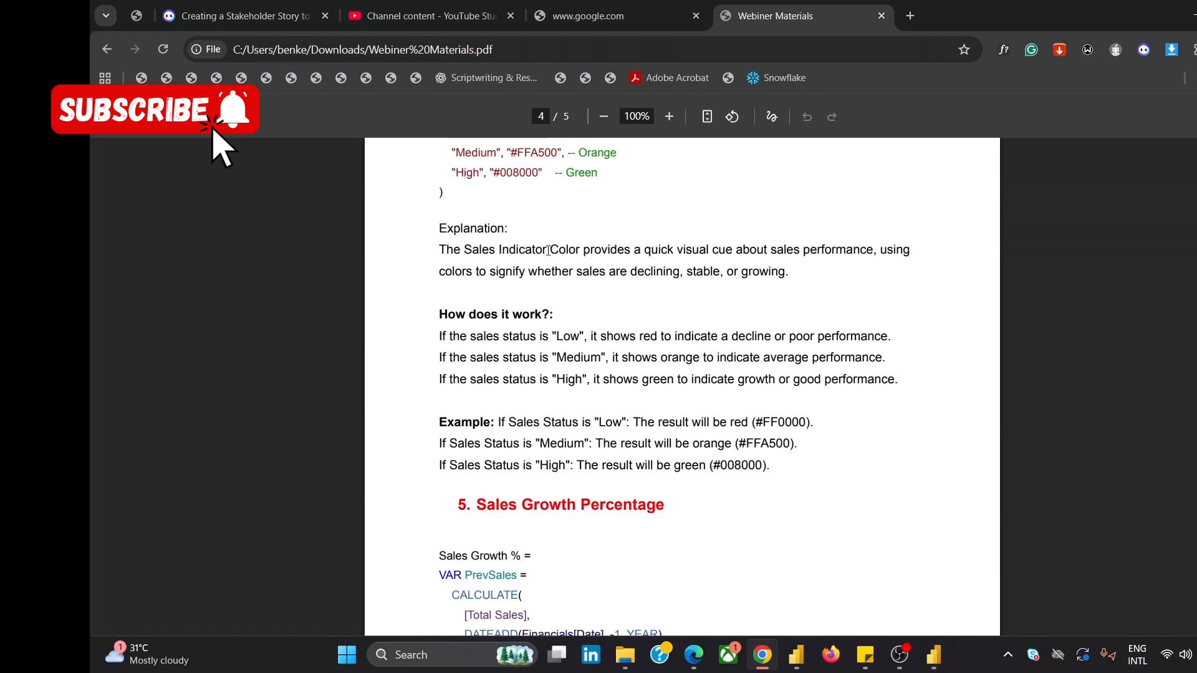
scroll(548, 251, "up", 6)
scroll(512, 350, "down", 8)
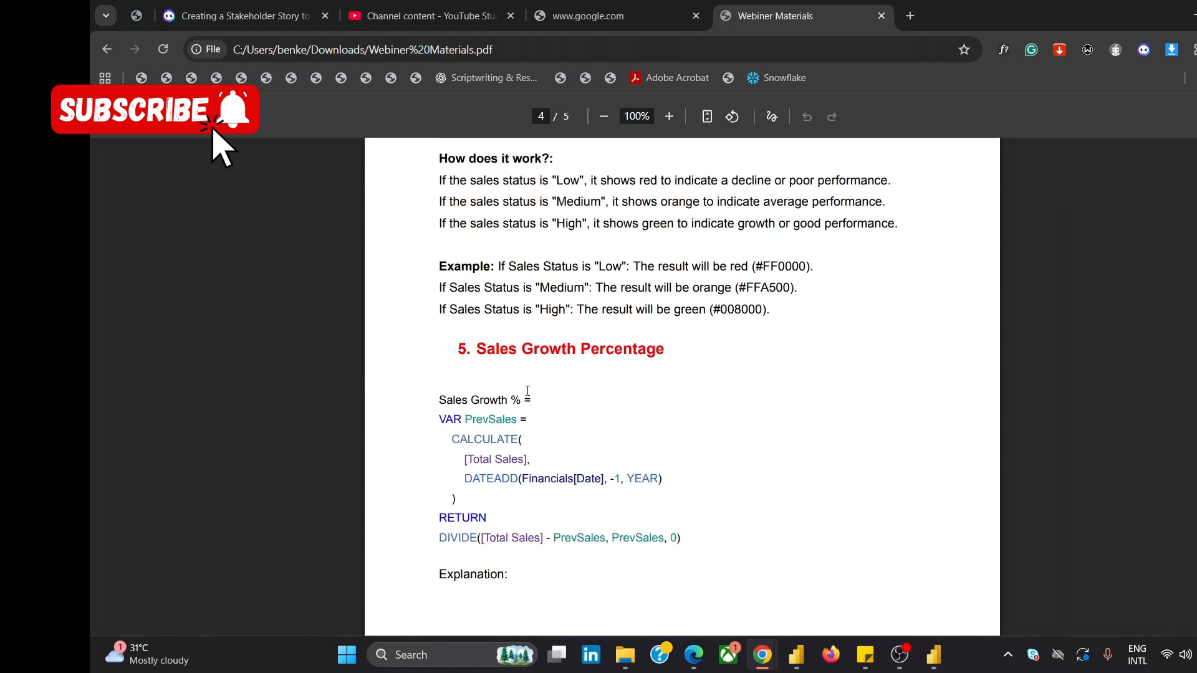
scroll(542, 349, "down", 5)
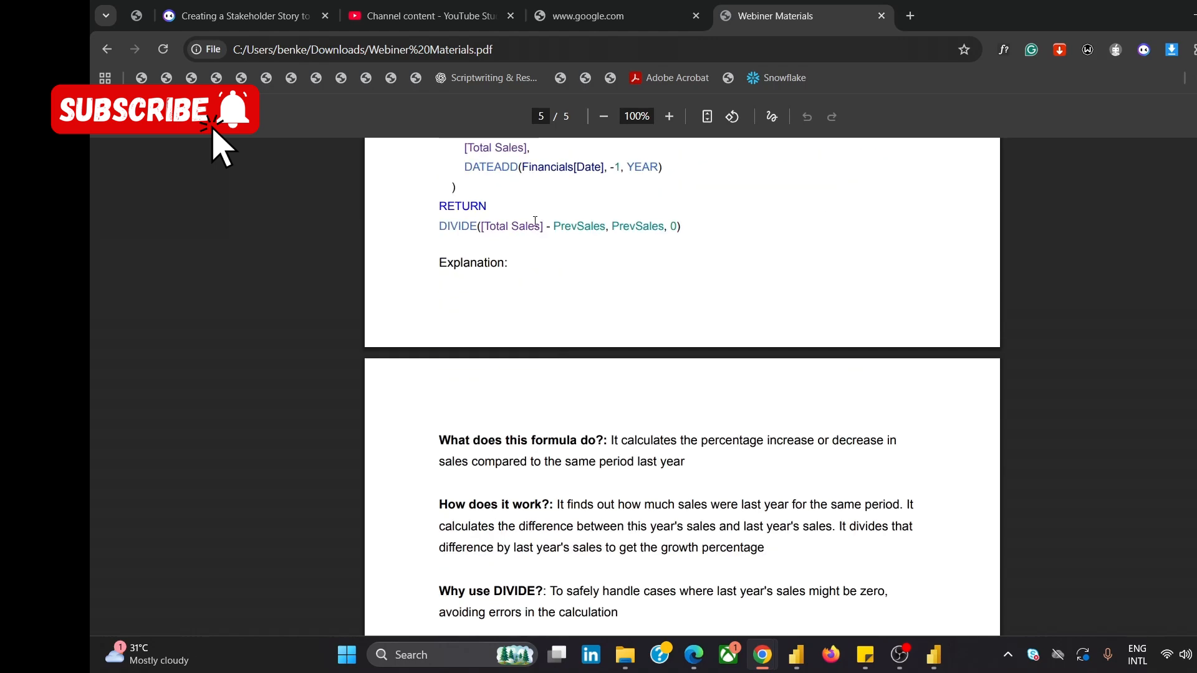
scroll(530, 262, "down", 3)
scroll(519, 293, "down", 4)
Return to the PDF's first page to view the webinar stages and the list of materials and tools.
scroll(519, 303, "up", 20)
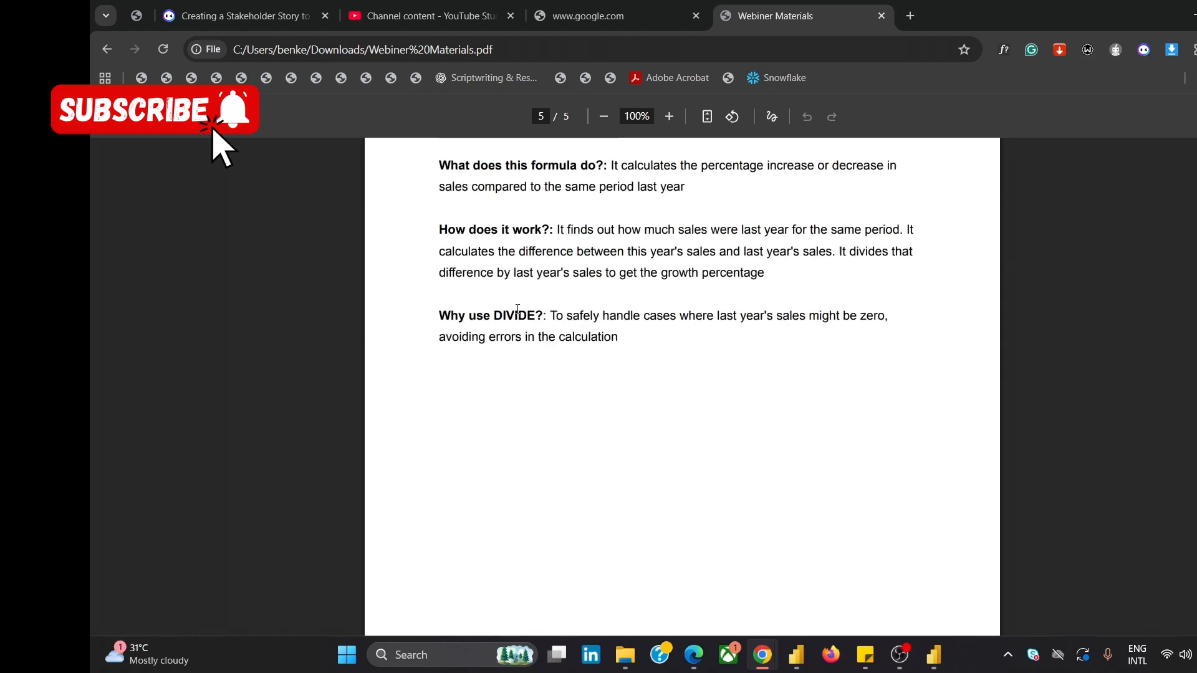
scroll(501, 357, "up", 15)
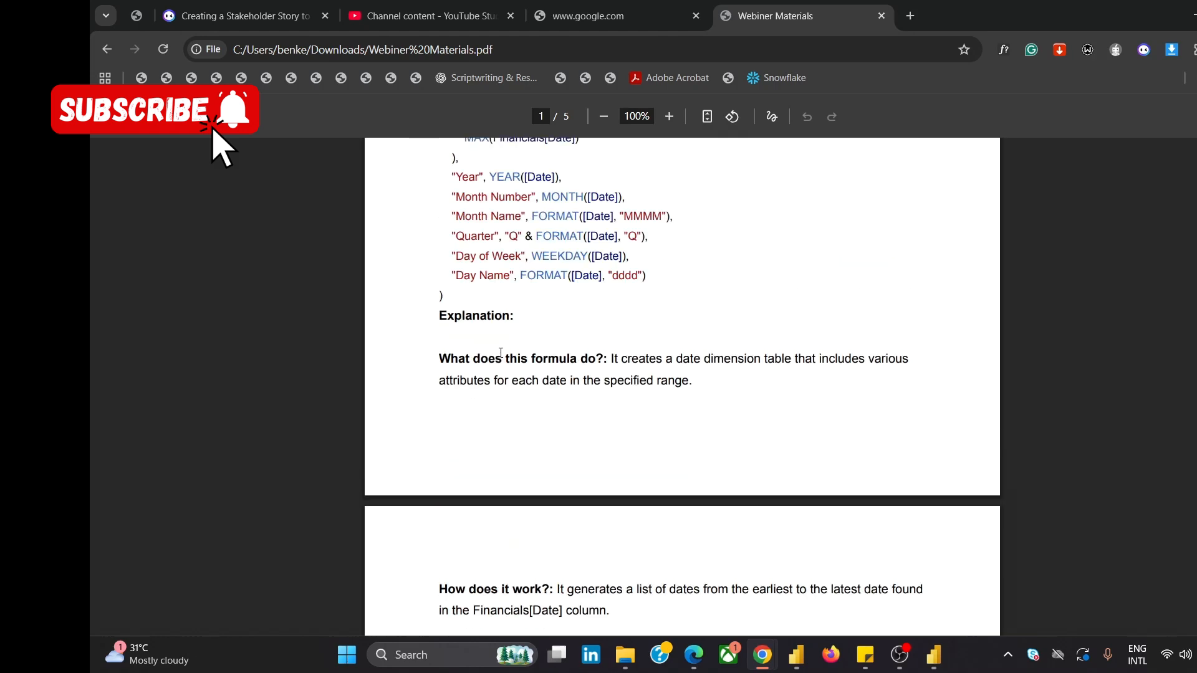
scroll(654, 286, "up", 2)
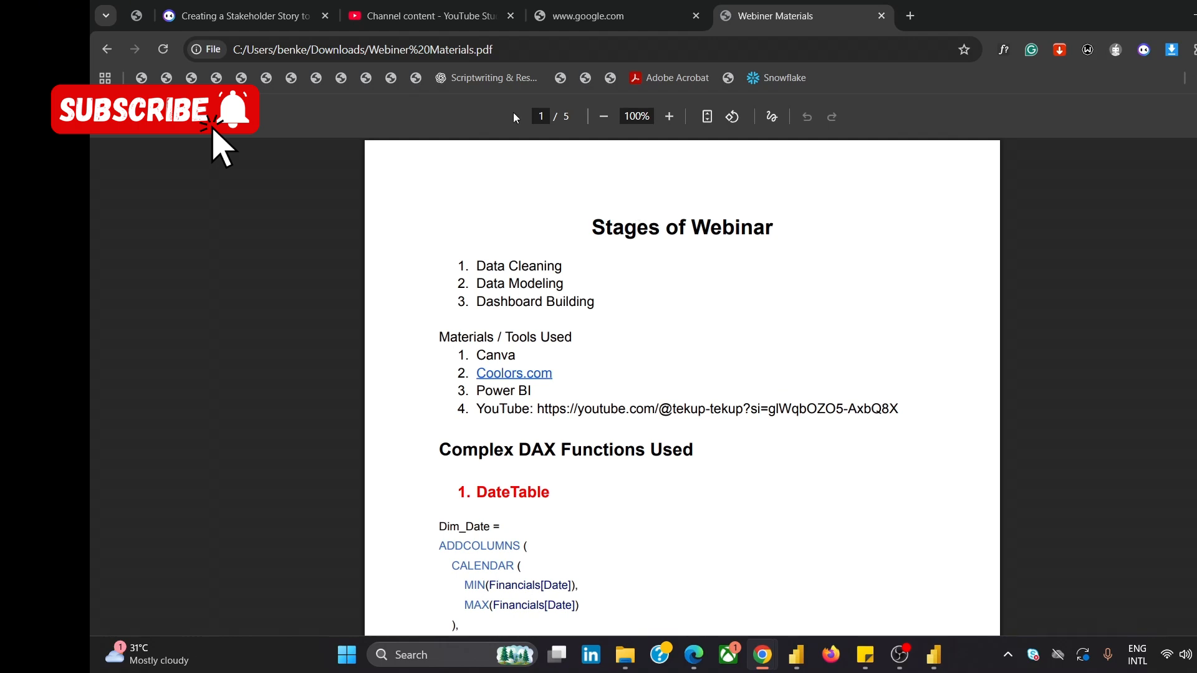
Switch to the BI Tutorial Dashboard in Power BI Desktop, look through the Financials table's fields, and collapse the table again.
left_click(803, 659)
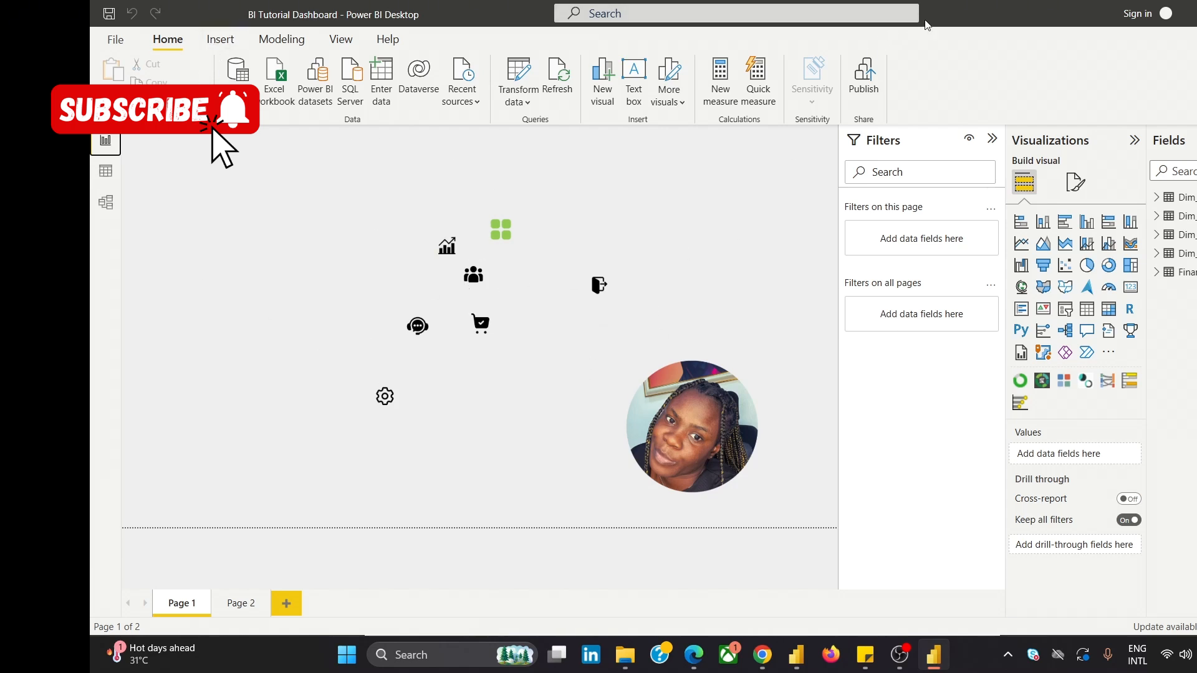
left_click(933, 661)
left_click(948, 608)
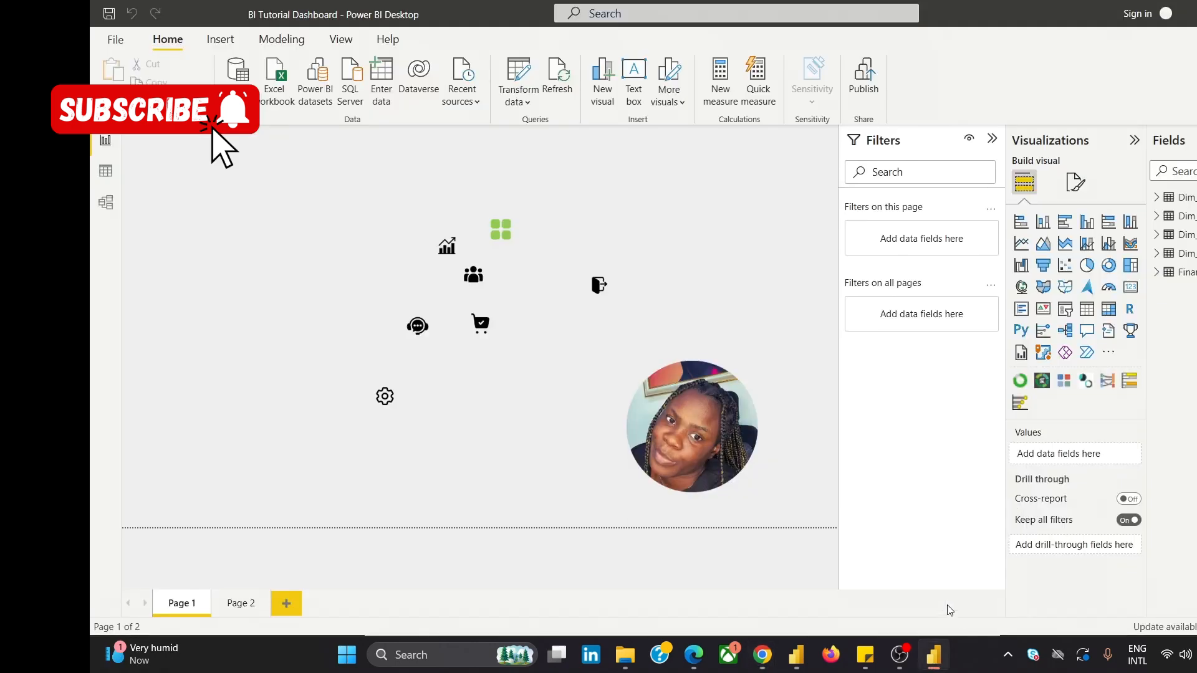
left_click(1160, 276)
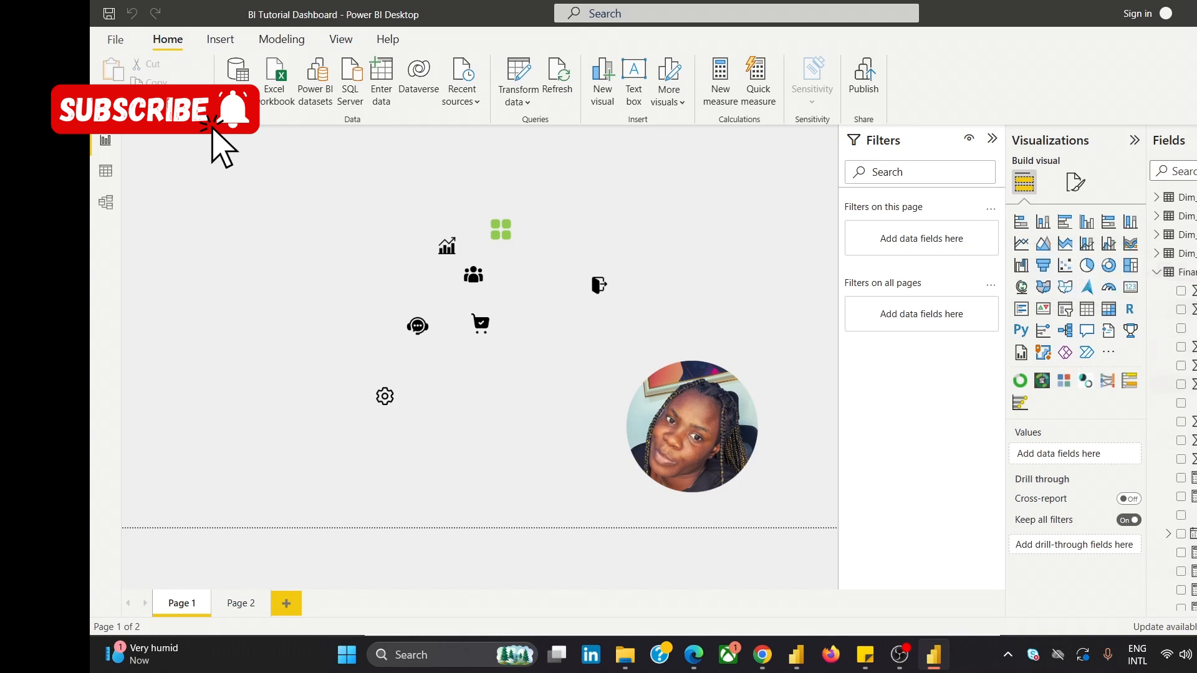
scroll(1172, 374, "down", 1)
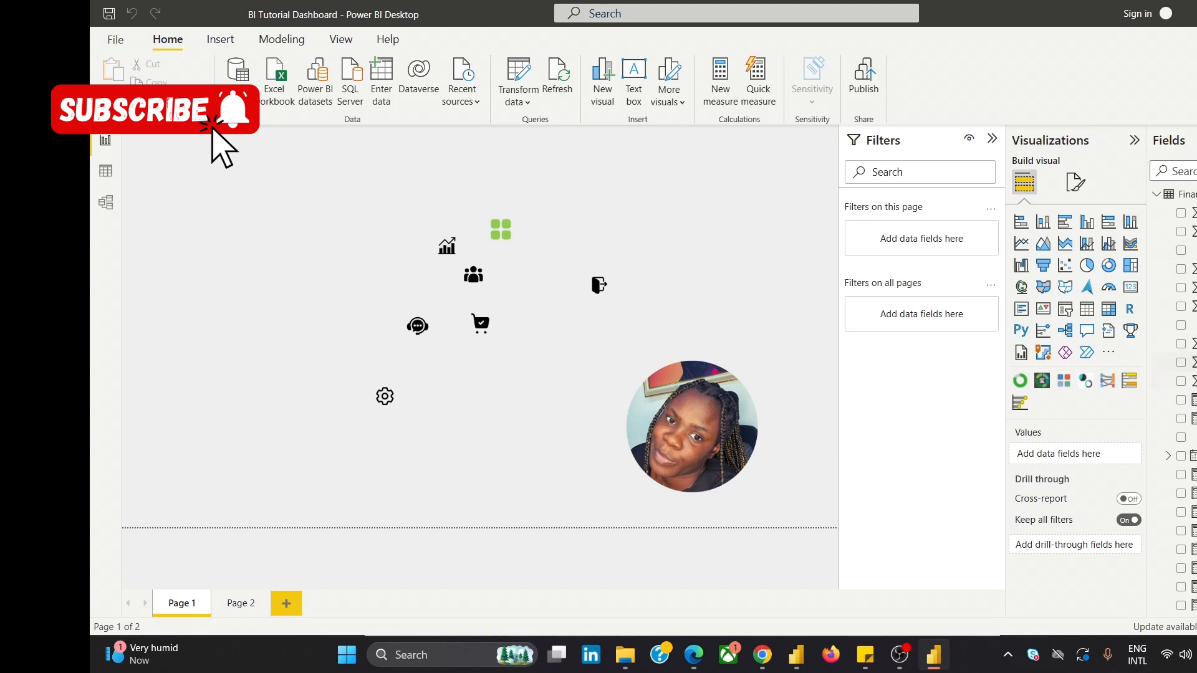
scroll(1172, 399, "down", 1)
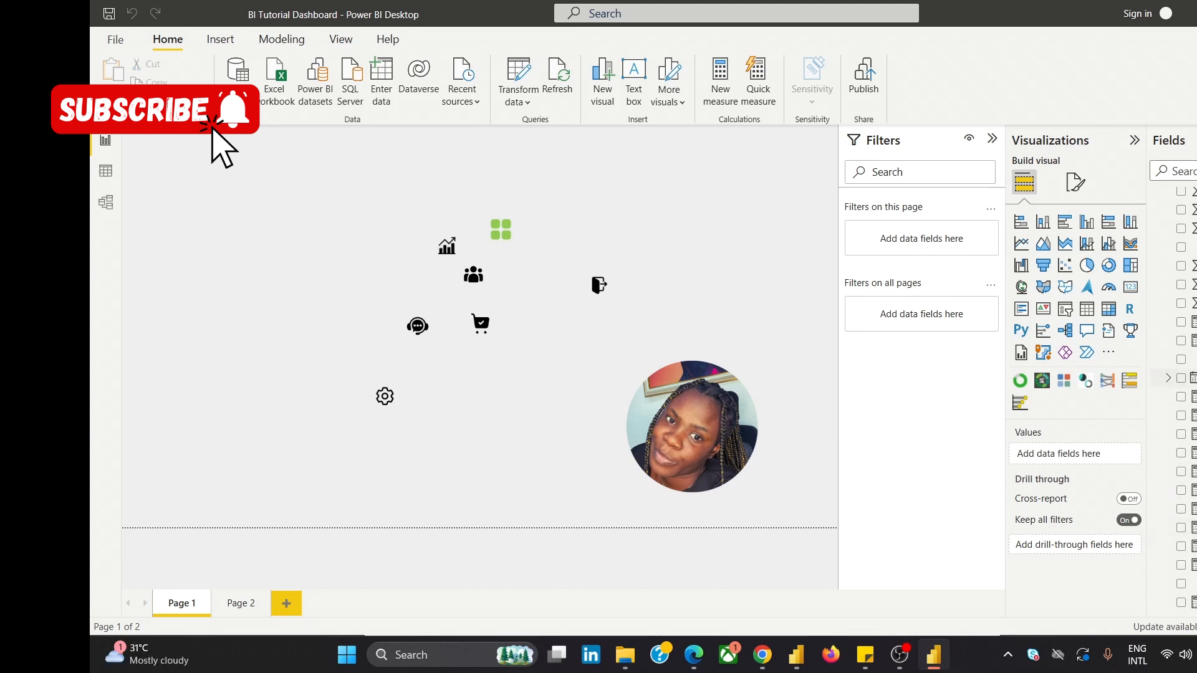
scroll(1185, 397, "up", 3)
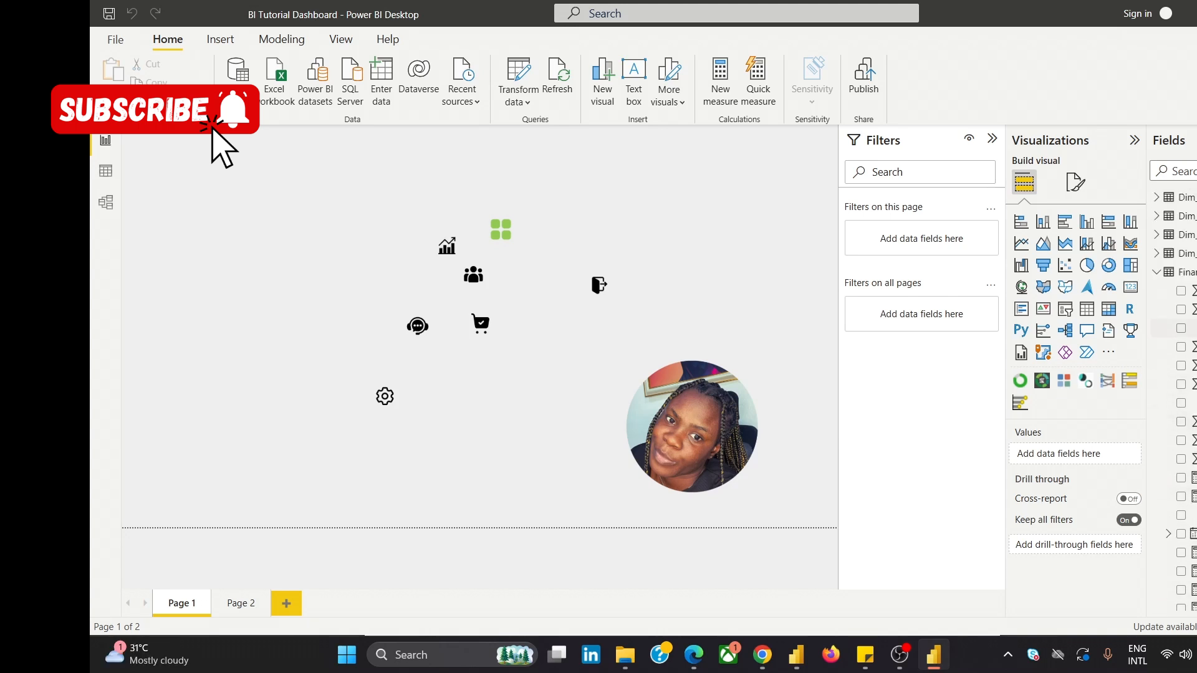
left_click(1159, 273)
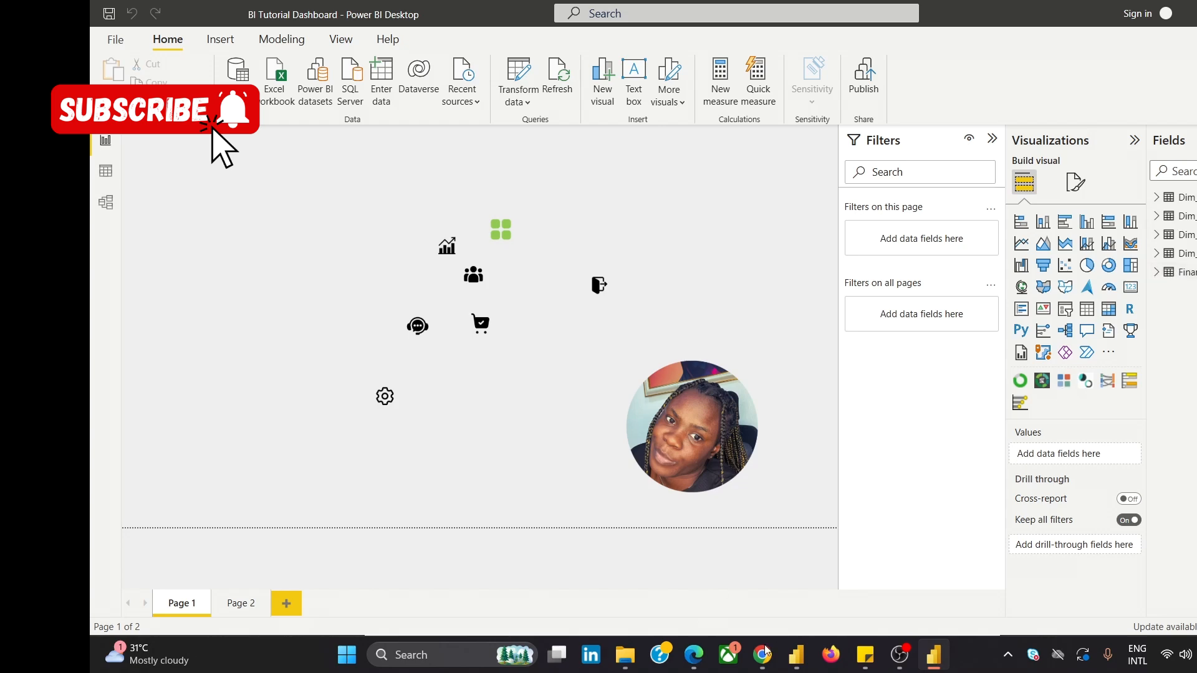
Switch back to the Webiner Materials PDF in Chrome and revisit the tools list, DateTable formula and Sales Status section.
mouse_move(759, 661)
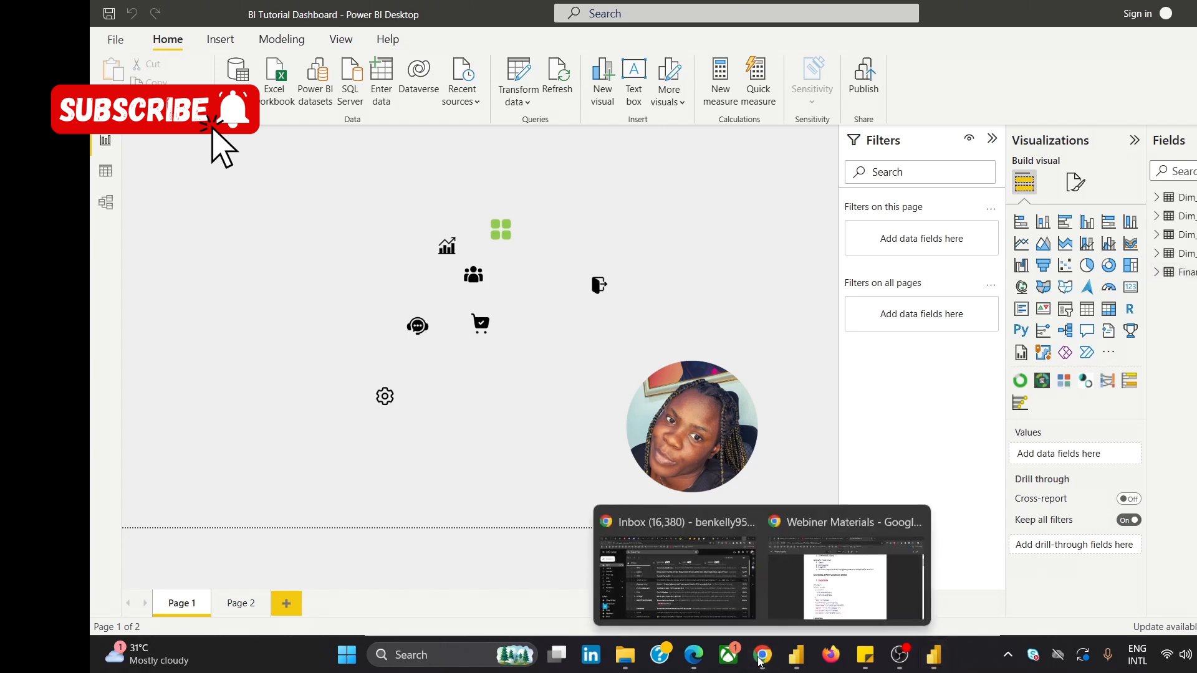
left_click(863, 576)
scroll(640, 502, "up", 2)
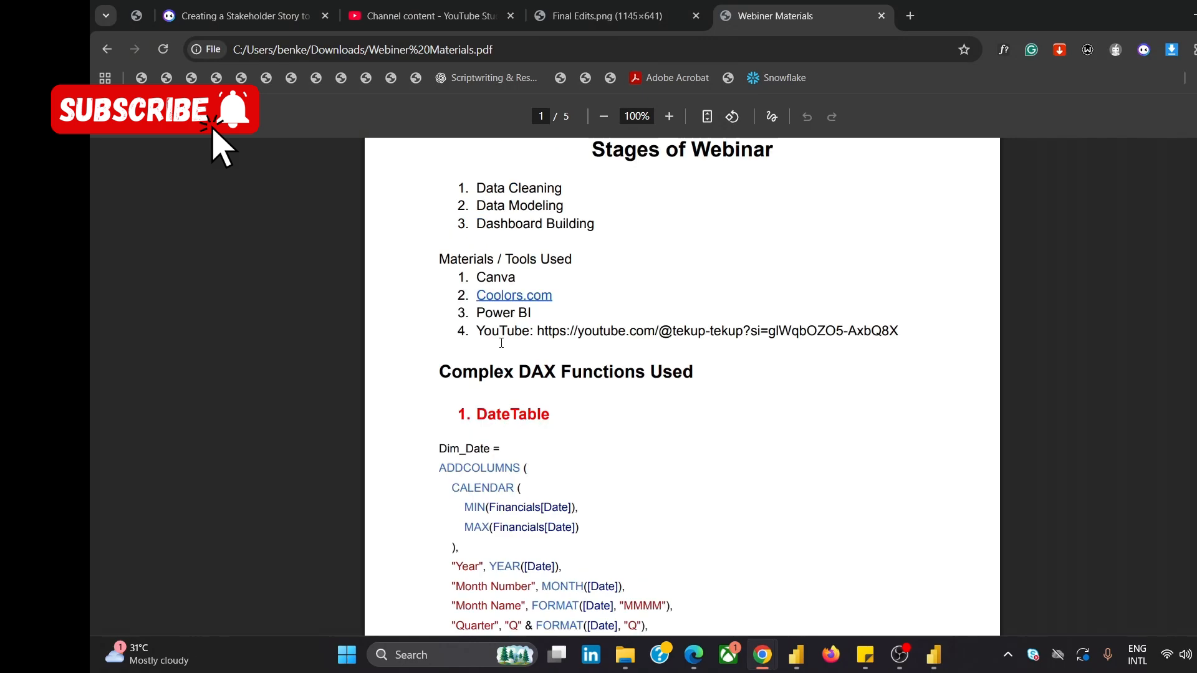
scroll(510, 393, "down", 3)
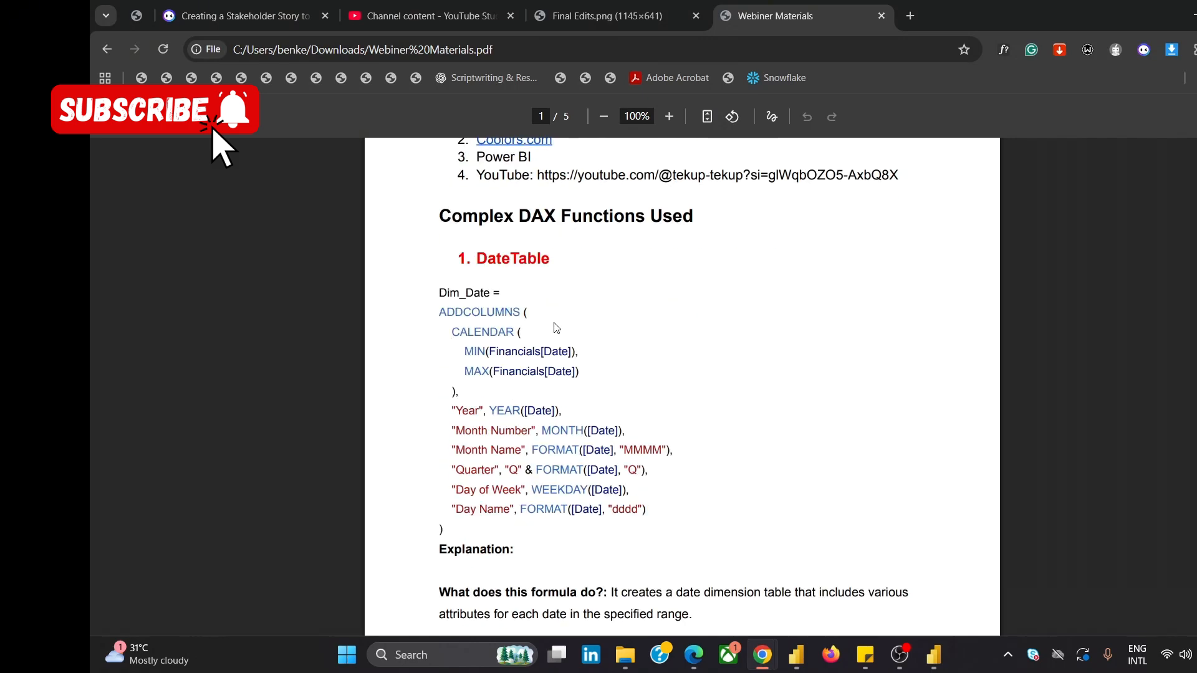
scroll(596, 267, "down", 10)
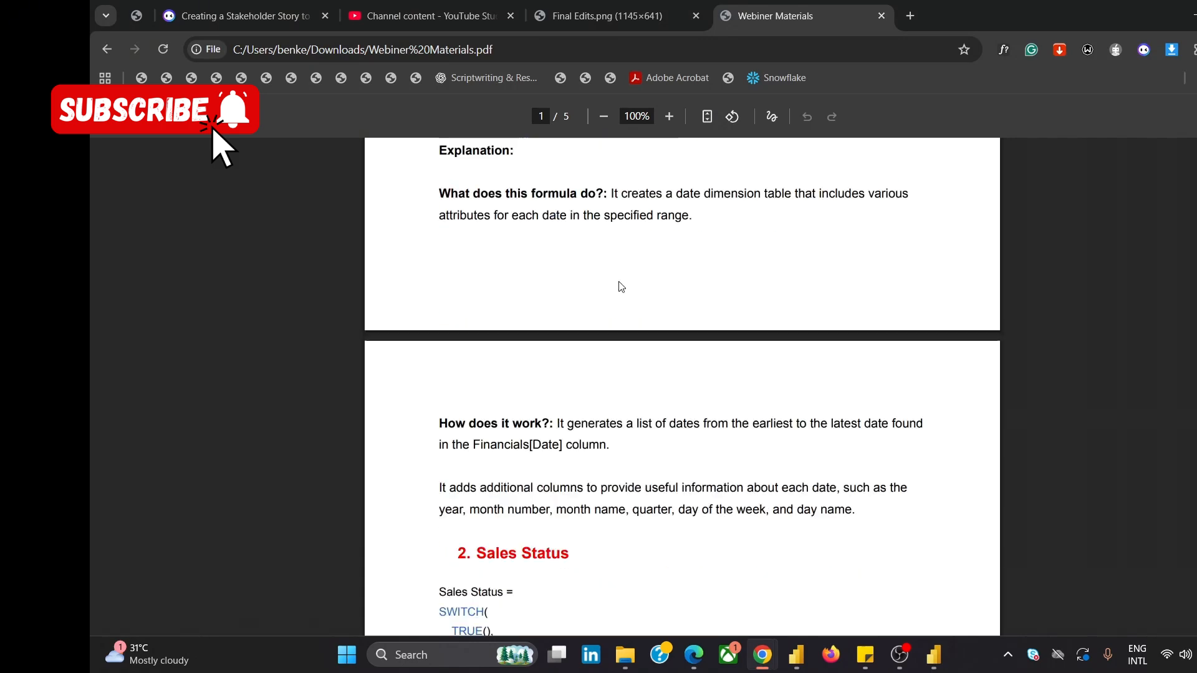
scroll(609, 328, "down", 4)
scroll(603, 368, "up", 9)
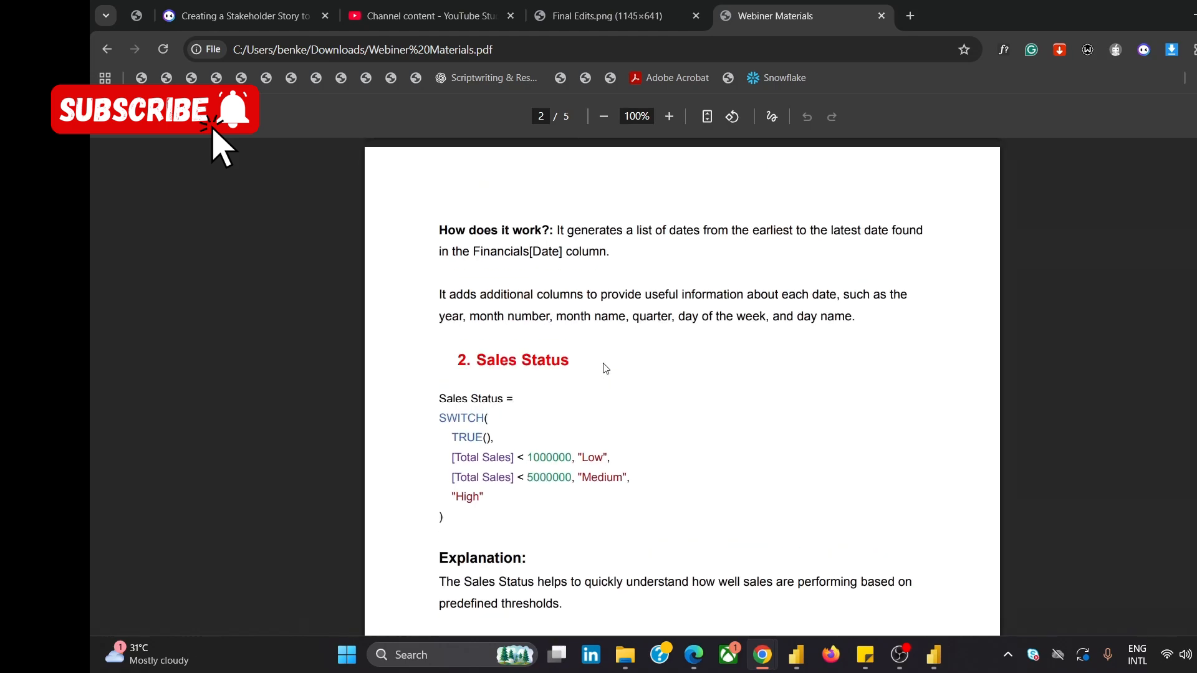
scroll(611, 366, "up", 7)
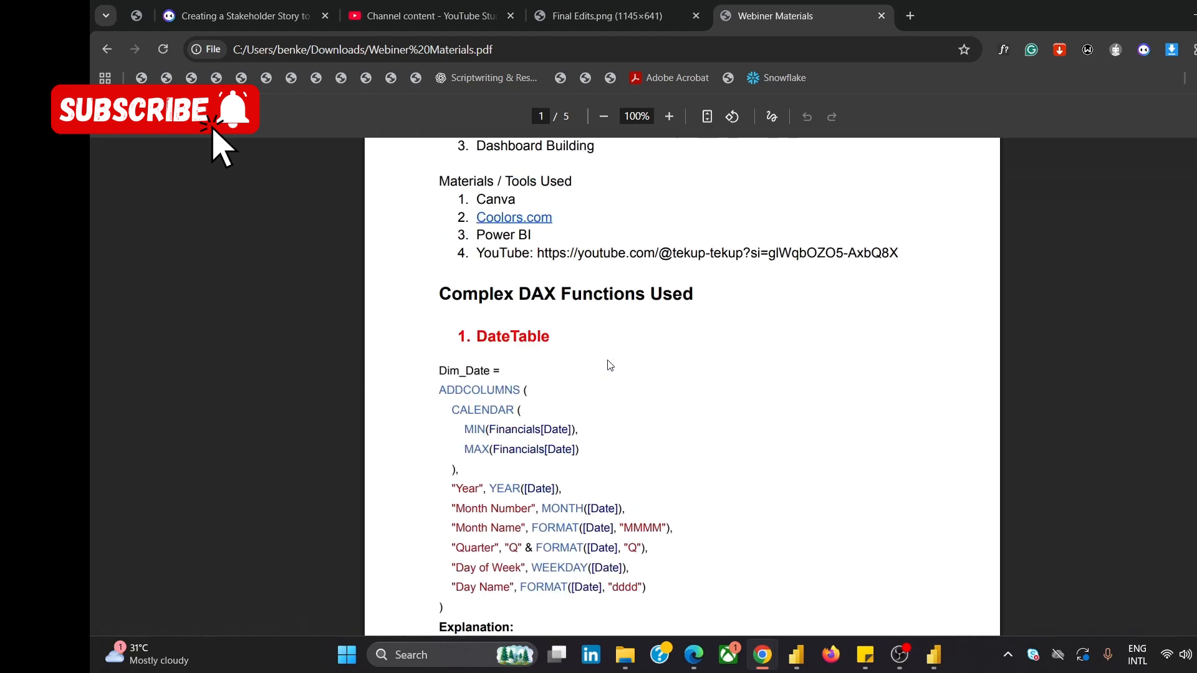
Look over the PDF from the DateTable explanation and Sales Status thresholds to the Sales Indicator formula.
scroll(629, 349, "down", 5)
scroll(637, 337, "down", 5)
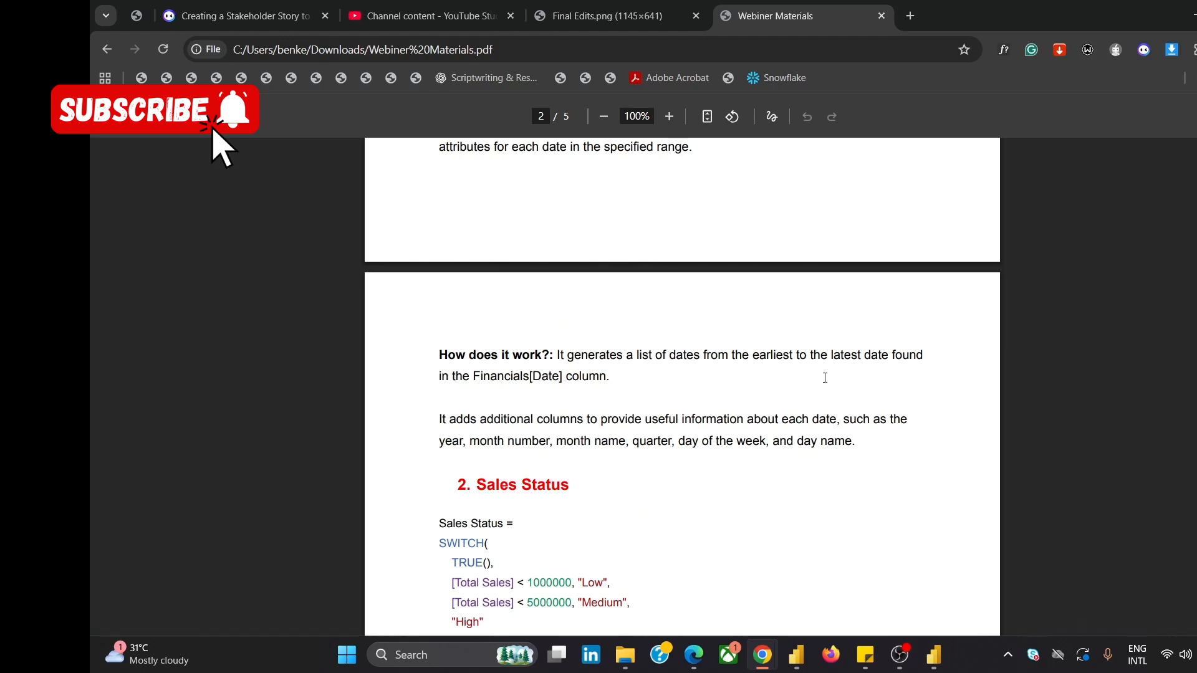
scroll(698, 337, "down", 6)
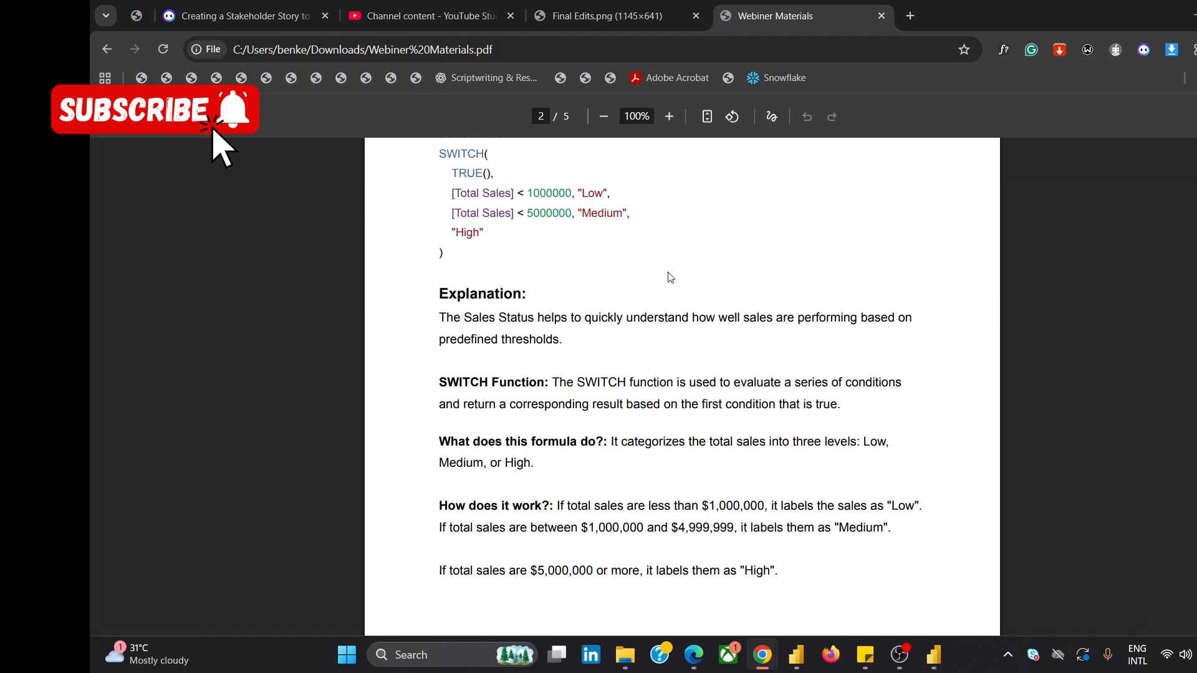
scroll(639, 280, "down", 3)
scroll(649, 299, "down", 7)
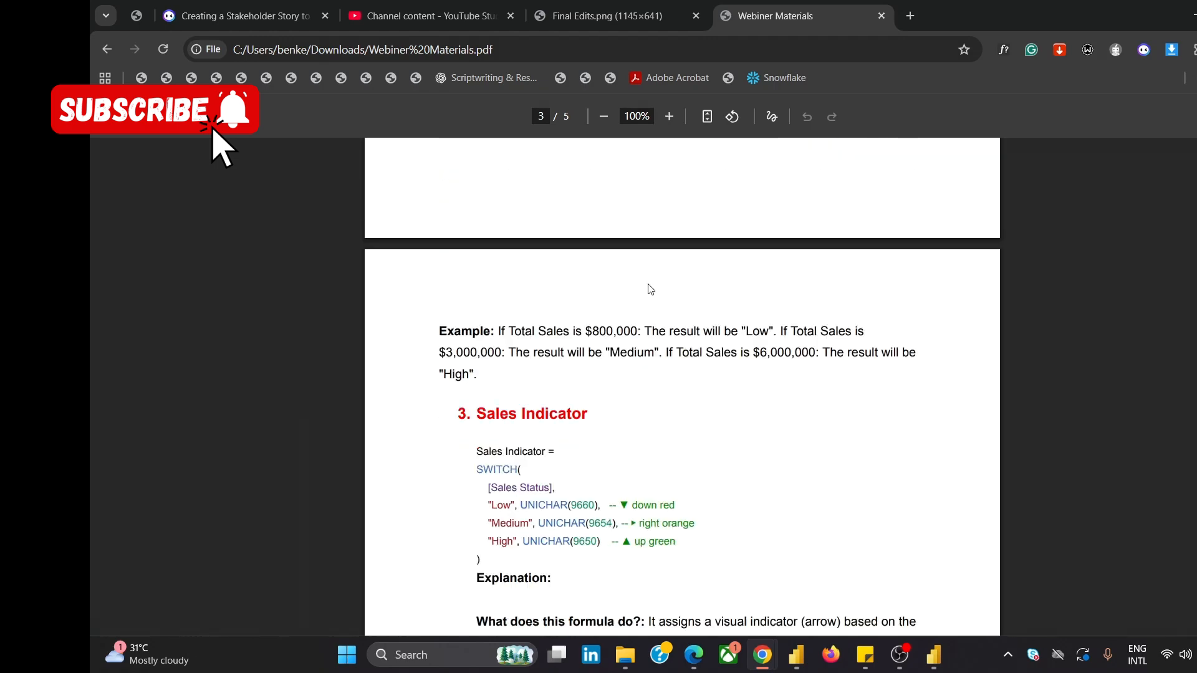
View the finished dashboard image Final Edits.png, and return to the PDF's Sales Indicator explanation.
key("ctrl+shift+Tab")
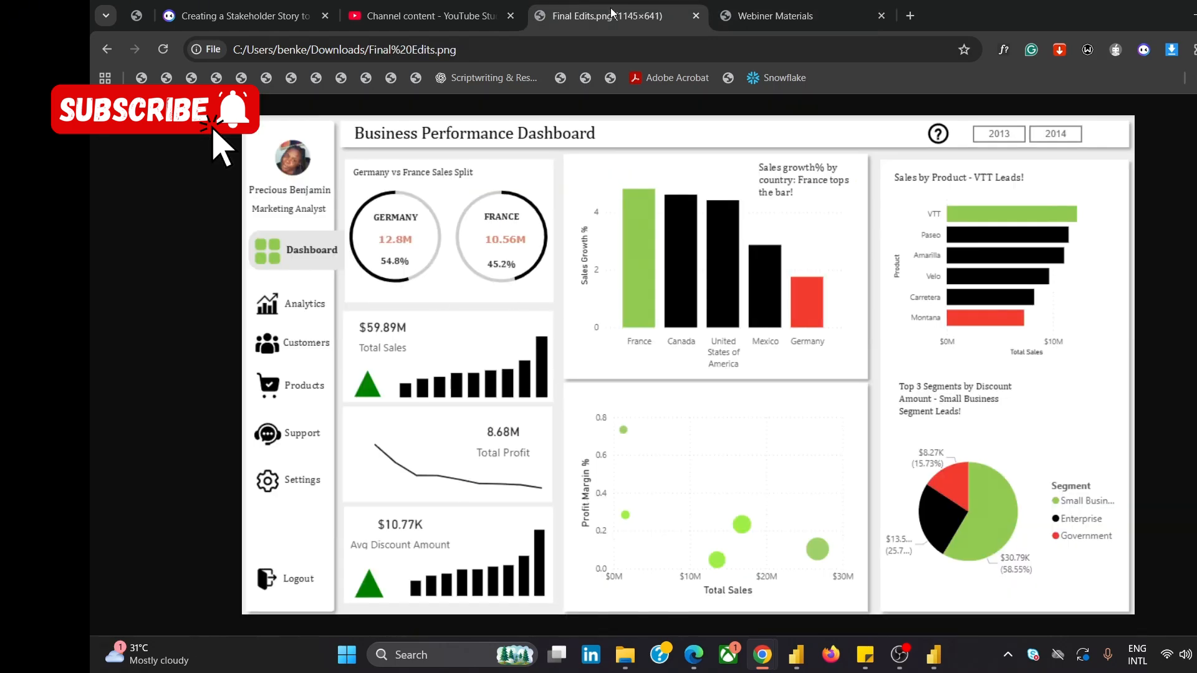
left_click(737, 18)
scroll(685, 325, "down", 5)
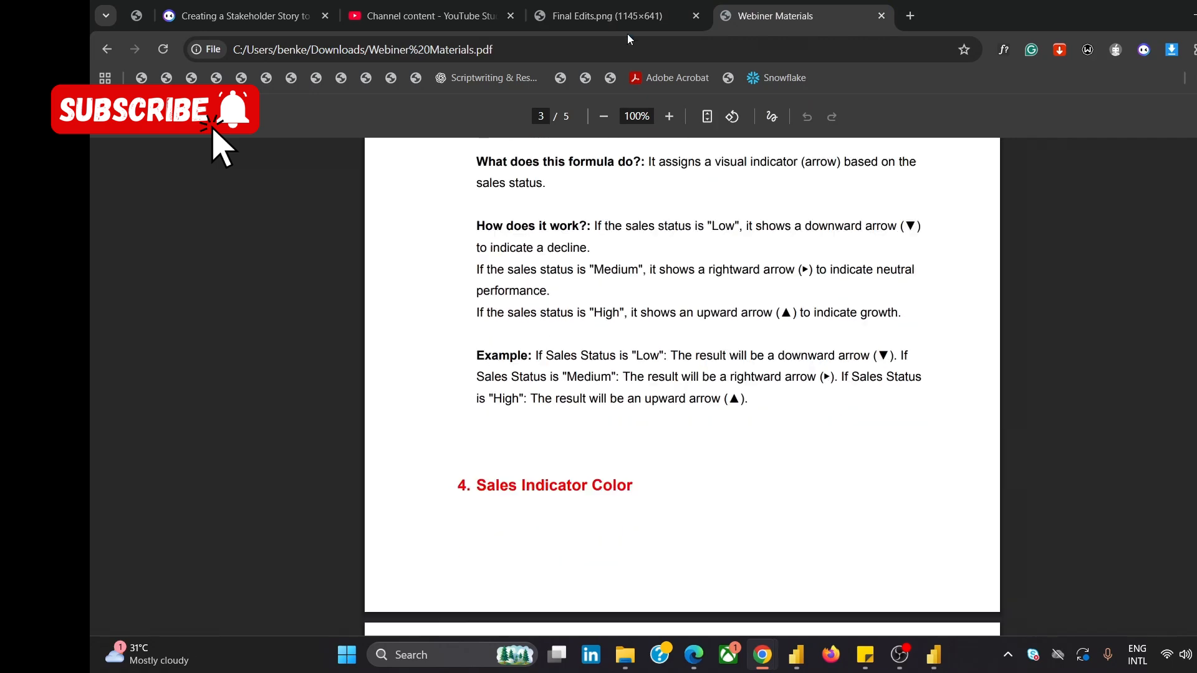
View Final Edits.png and the PDF again, switch to the BI Tutorial Dashboard in Power BI Desktop, and look at its model diagram and report page.
left_click(634, 17)
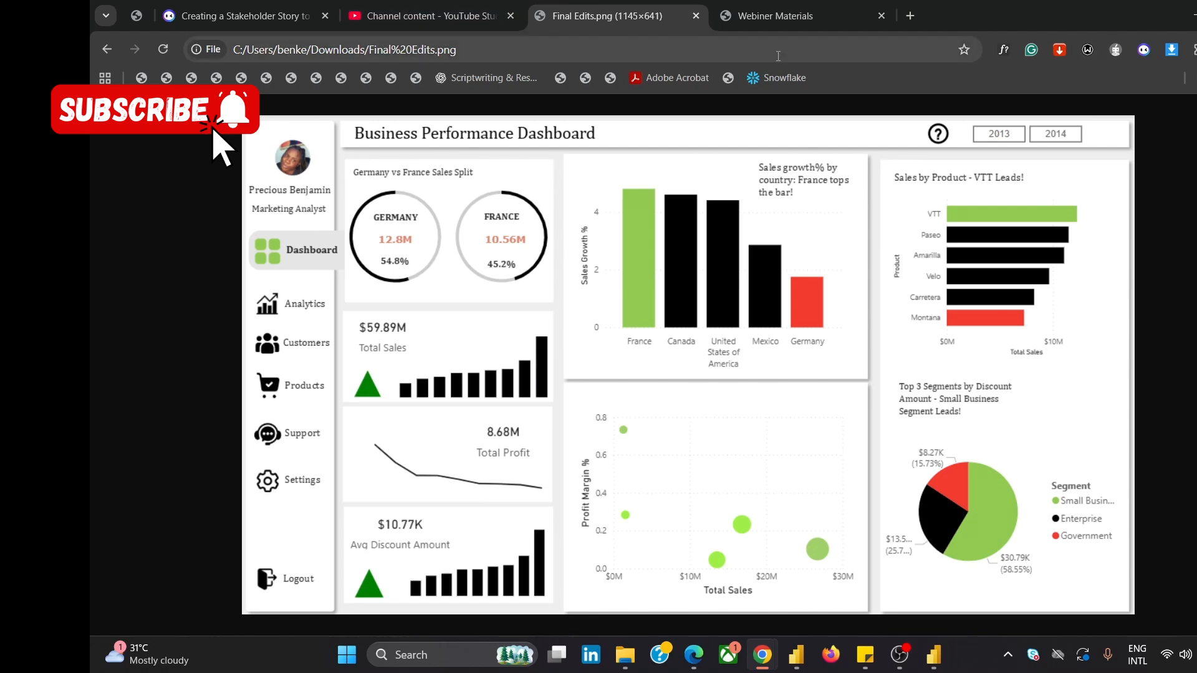
left_click(818, 13)
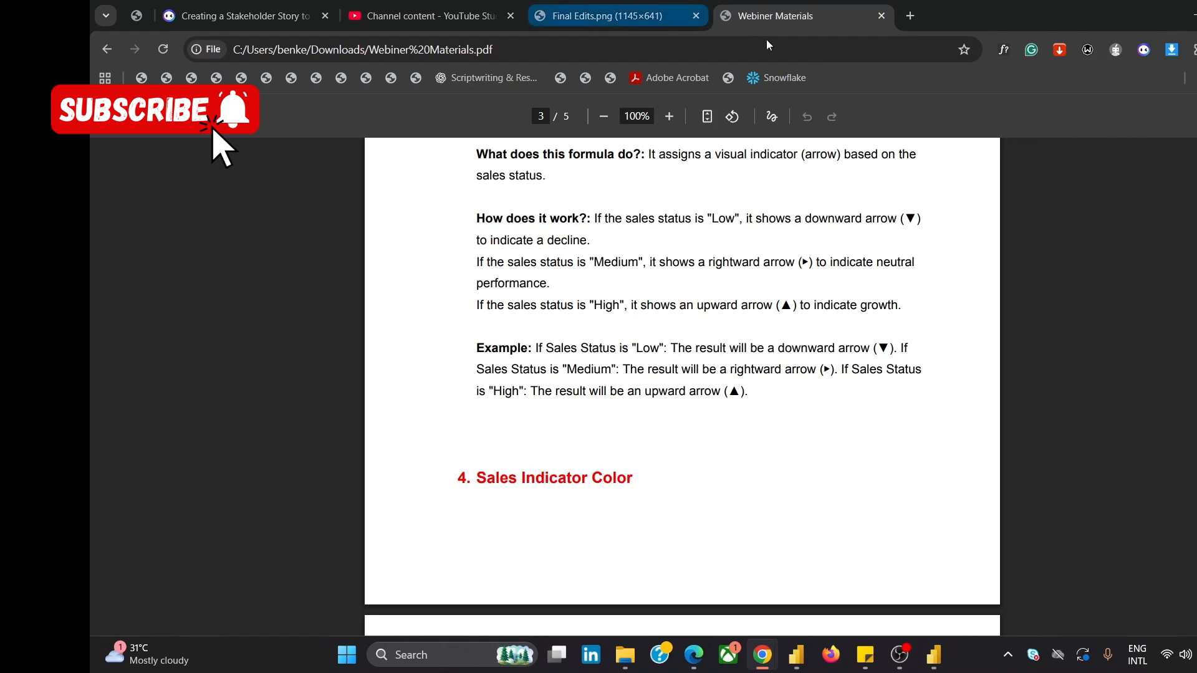
left_click(937, 671)
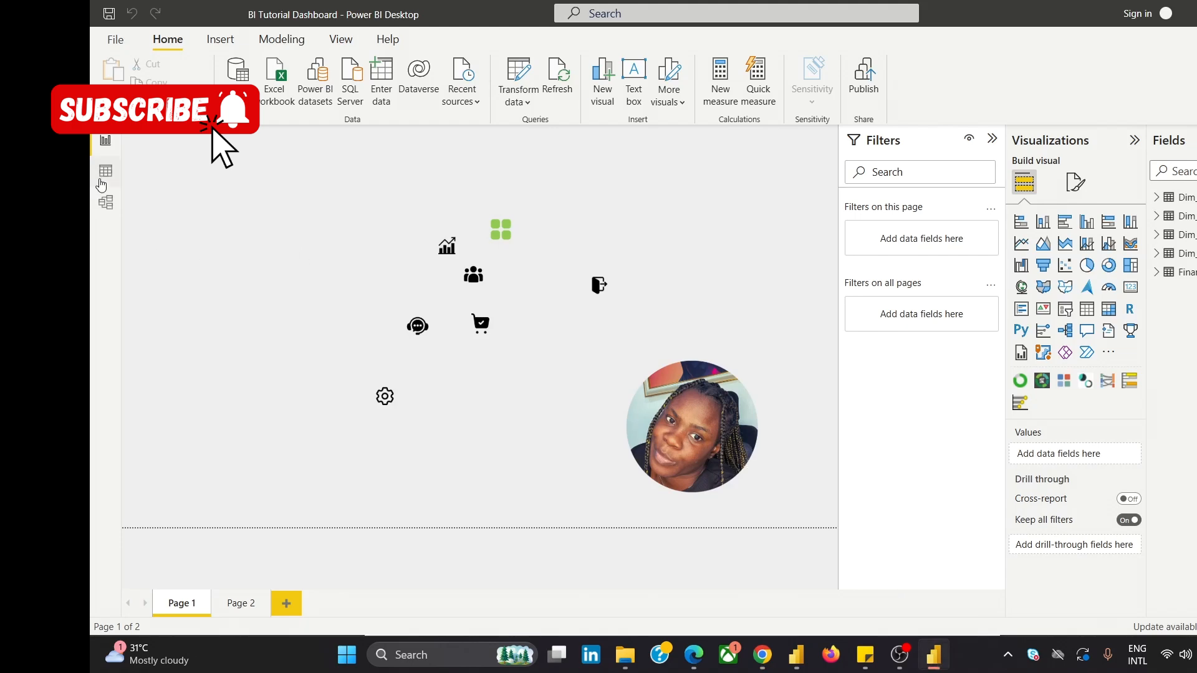
left_click(105, 202)
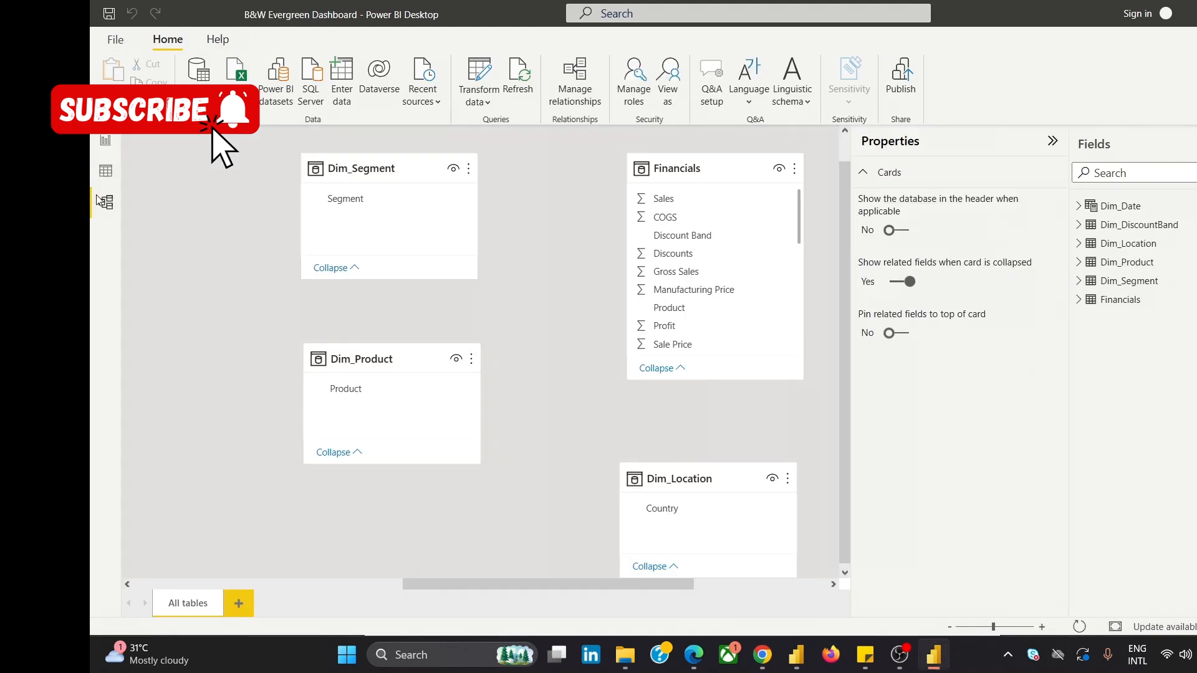
left_click(104, 142)
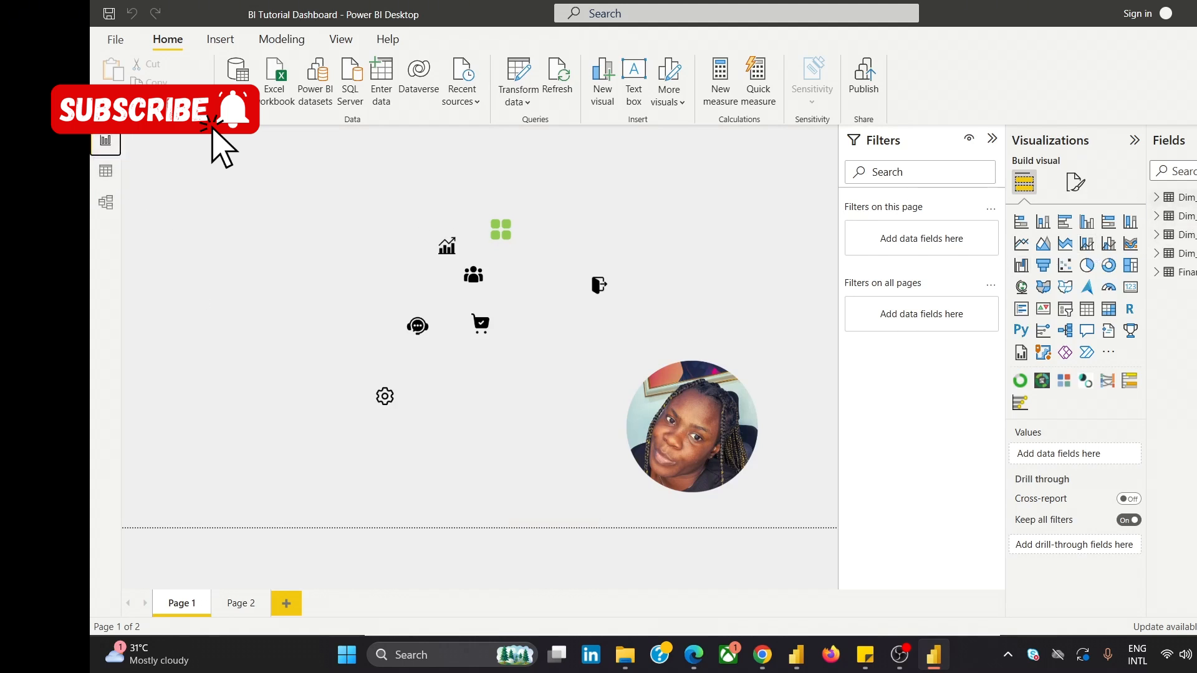
Create a calculated table Dim_Date over the Financials date range with Year, Month Number, Month Name, Quarter, Day of Week and Day Name columns.
left_click(1188, 273)
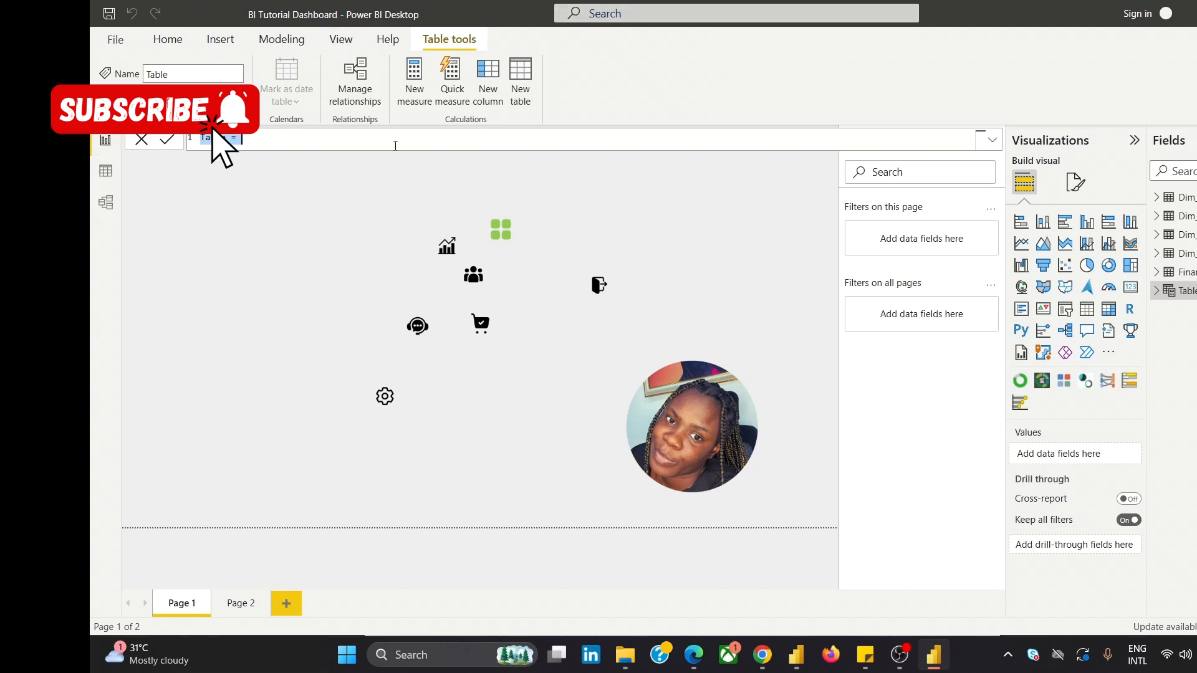
type("Dim_Date = ADDCOLUMNS (     CALENDAR (         MIN(Financials[Date]),         MAX(Financials[Date])     ),     \"Year\", YEAR([Date]),     \"Month Number\", MONTH([Date]),     \"Month Name\", FORMAT([Date], \"MMMM\"),     \"Quarter\", \"Q\" & FORMAT([Date], \"Q\"),     \"Day of Week\", WEEKDAY([Date]),     \"Day Name\", FORMAT([Date], \"dddd\") )")
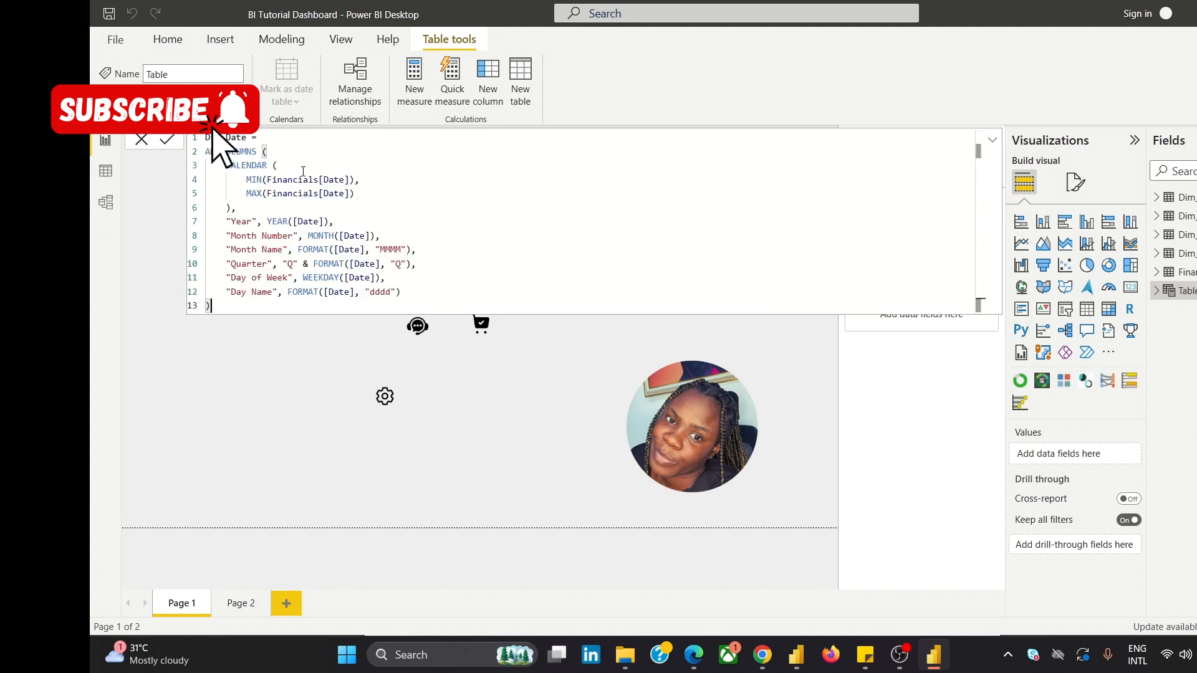
left_click(158, 148)
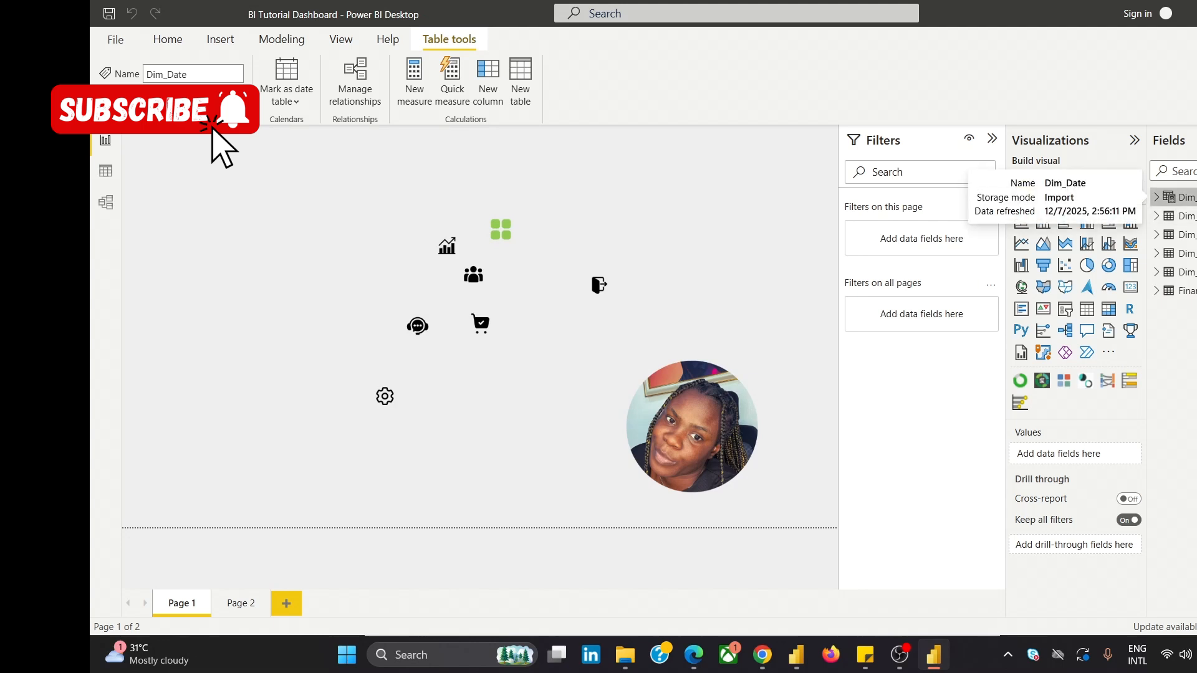
left_click(1158, 199)
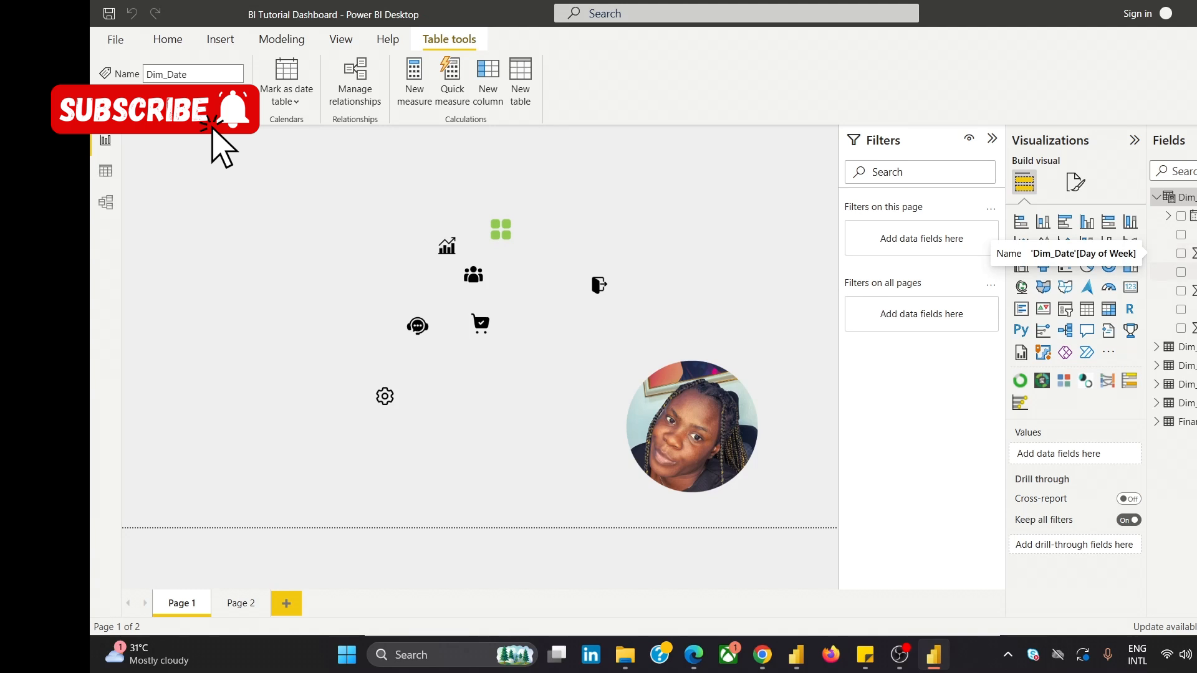
left_click(1157, 201)
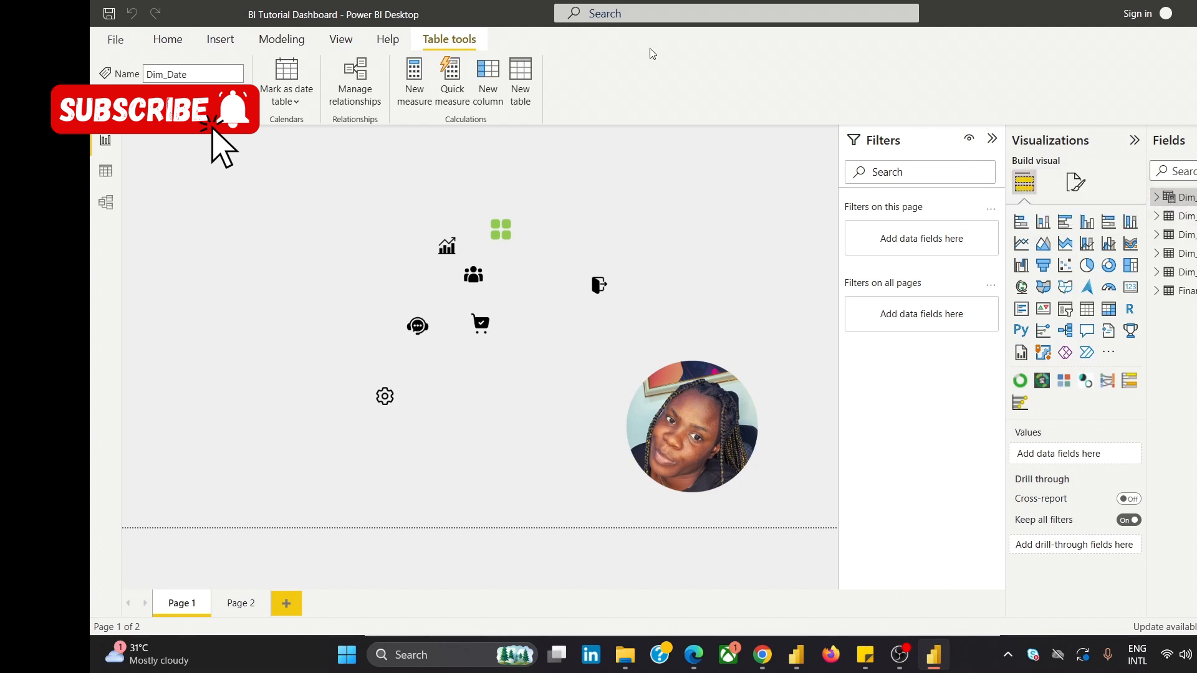
Mark the Dim_Date table as a date table, using Date as its date column.
left_click(291, 95)
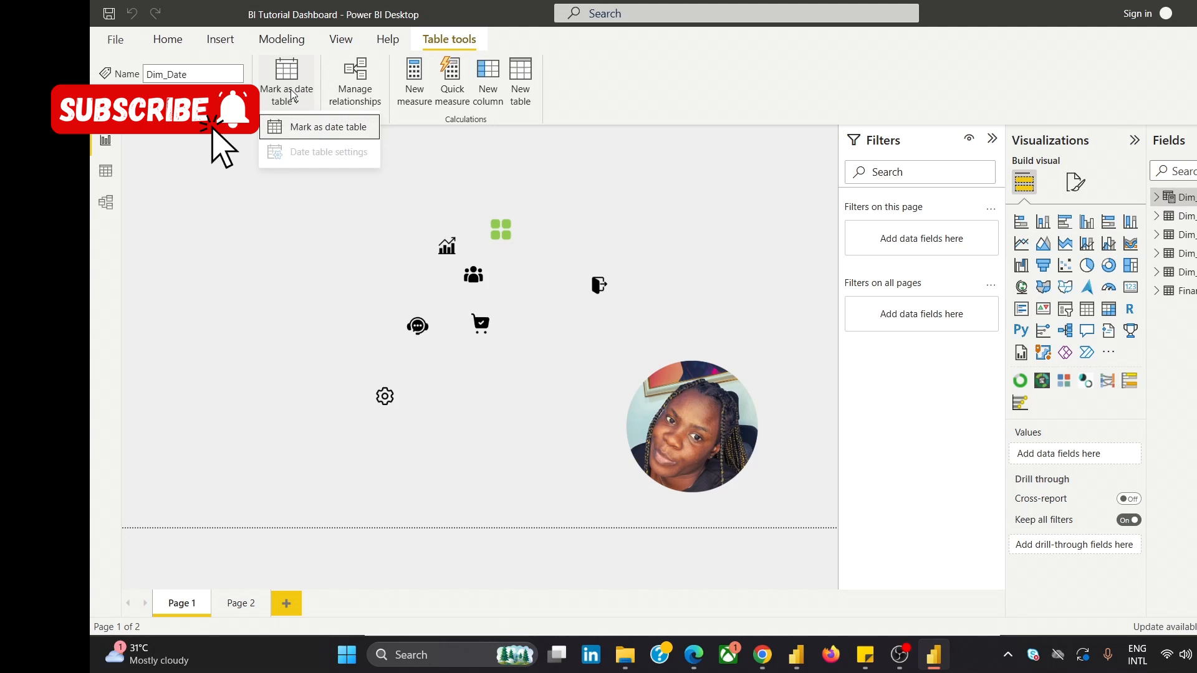
left_click(314, 129)
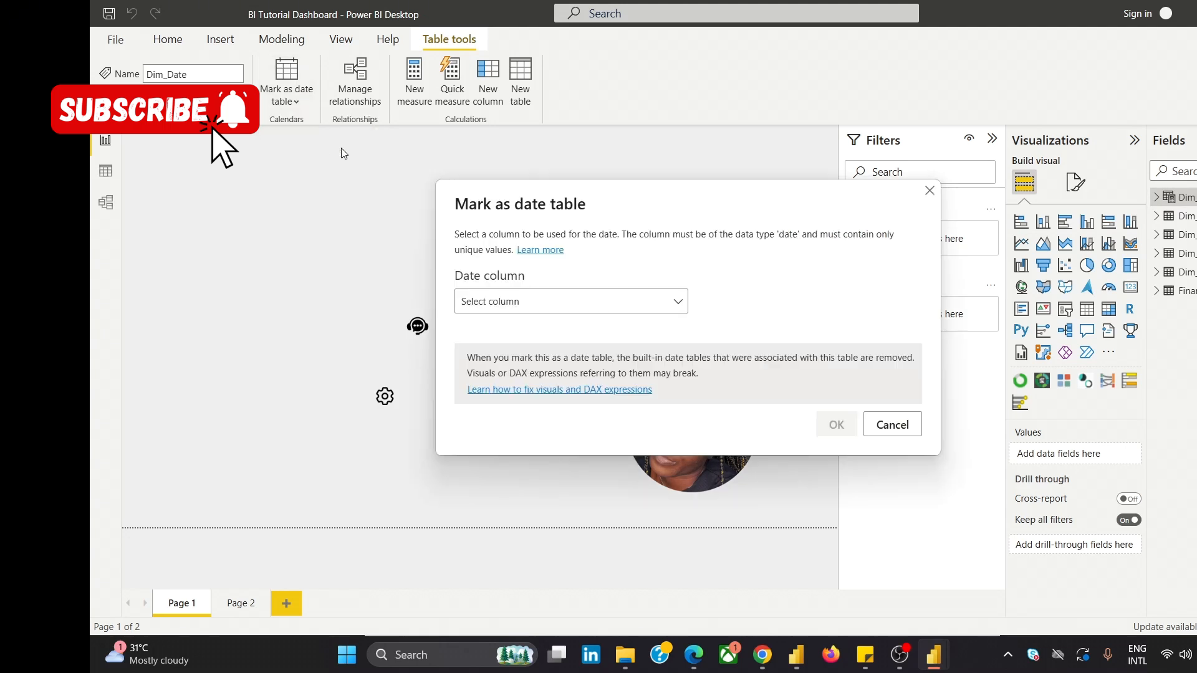
left_click(584, 306)
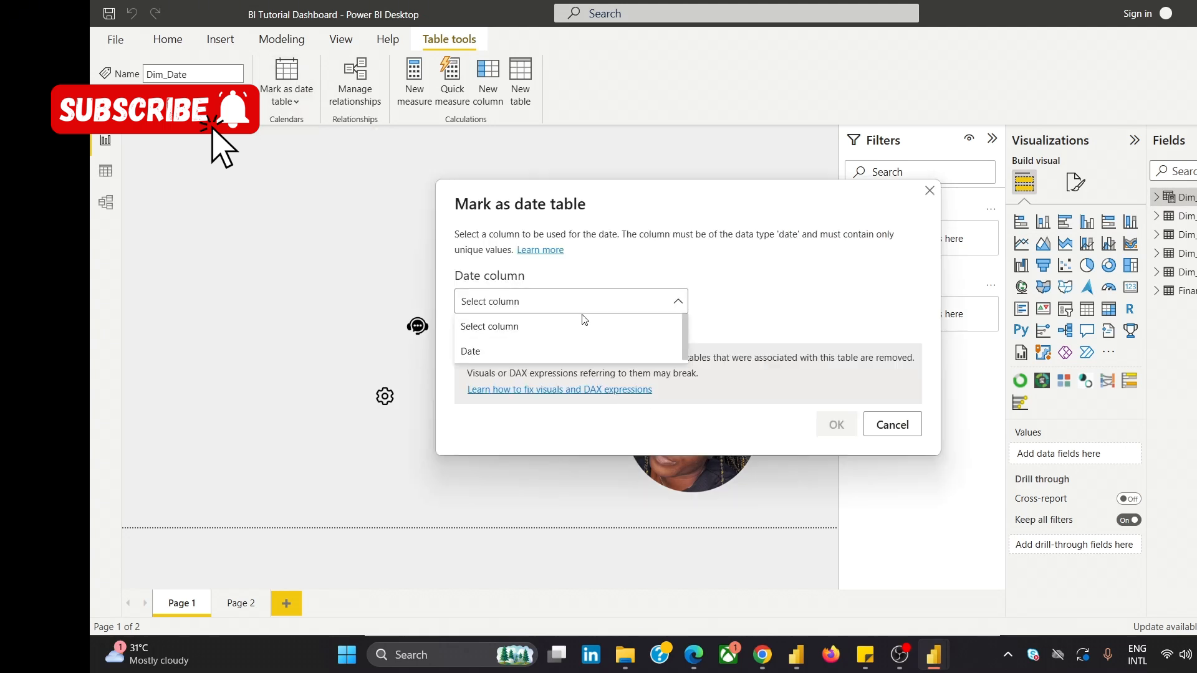
left_click(567, 349)
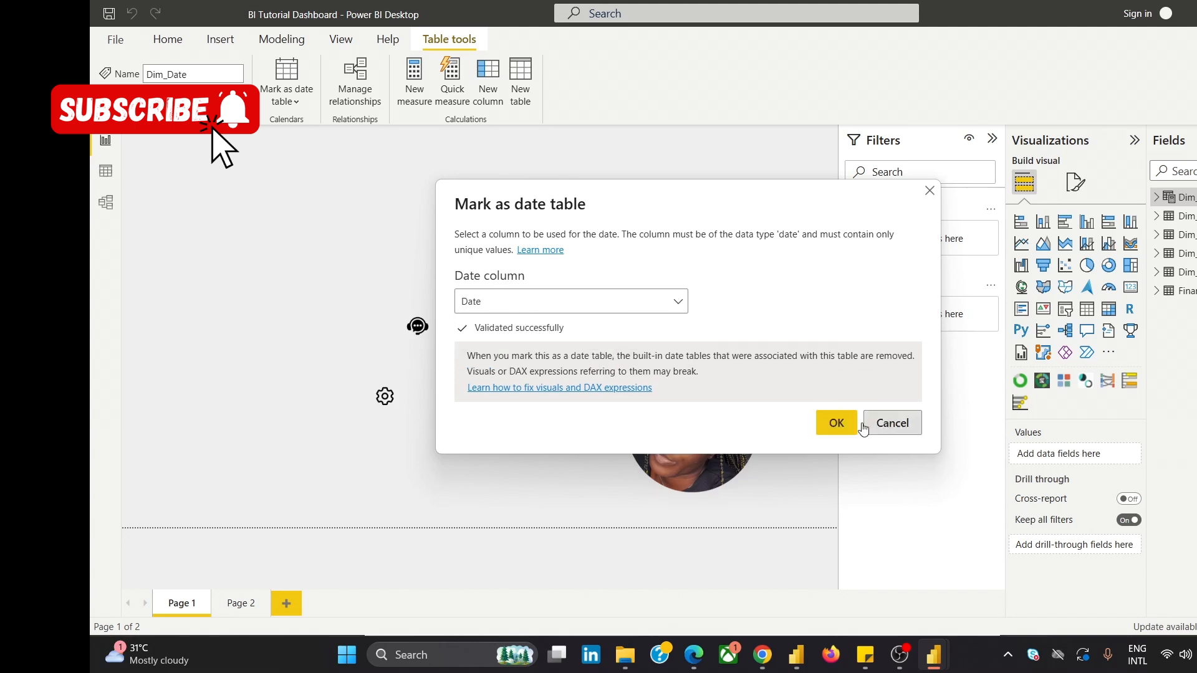
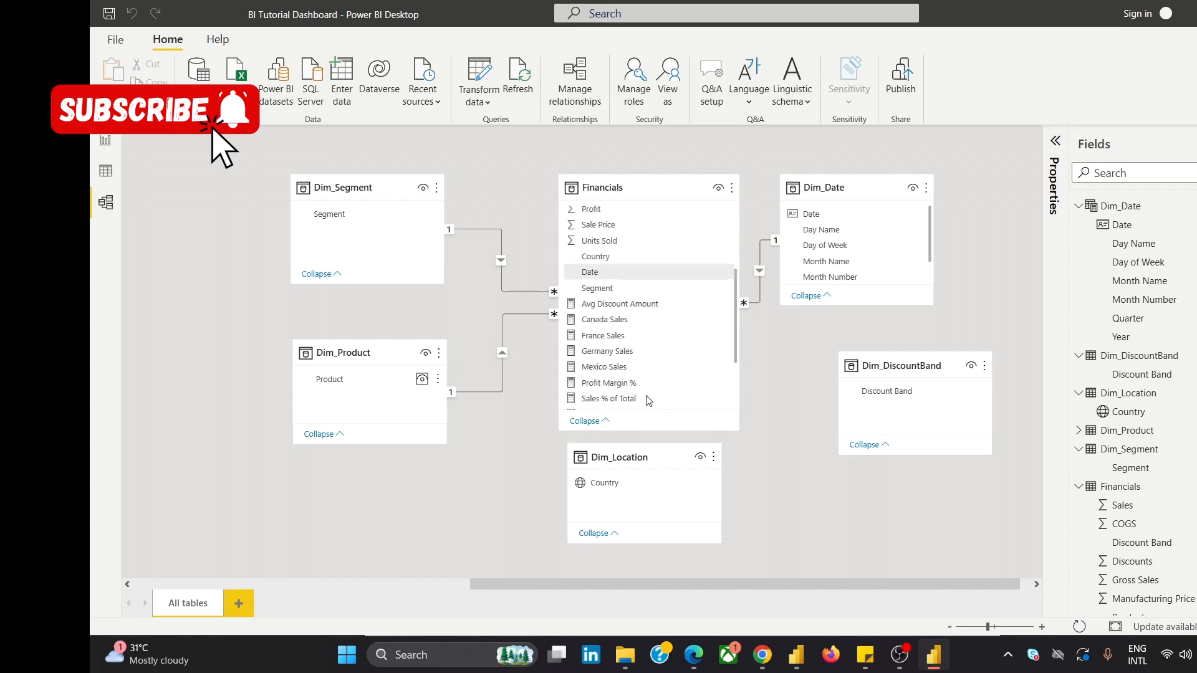
Relate Country in Dim_Location to Country in Financials, and Discount Band in Financials to Discount Band in Dim_DiscountBand.
scroll(668, 296, "up", 3)
left_click_drag(631, 484, 667, 300)
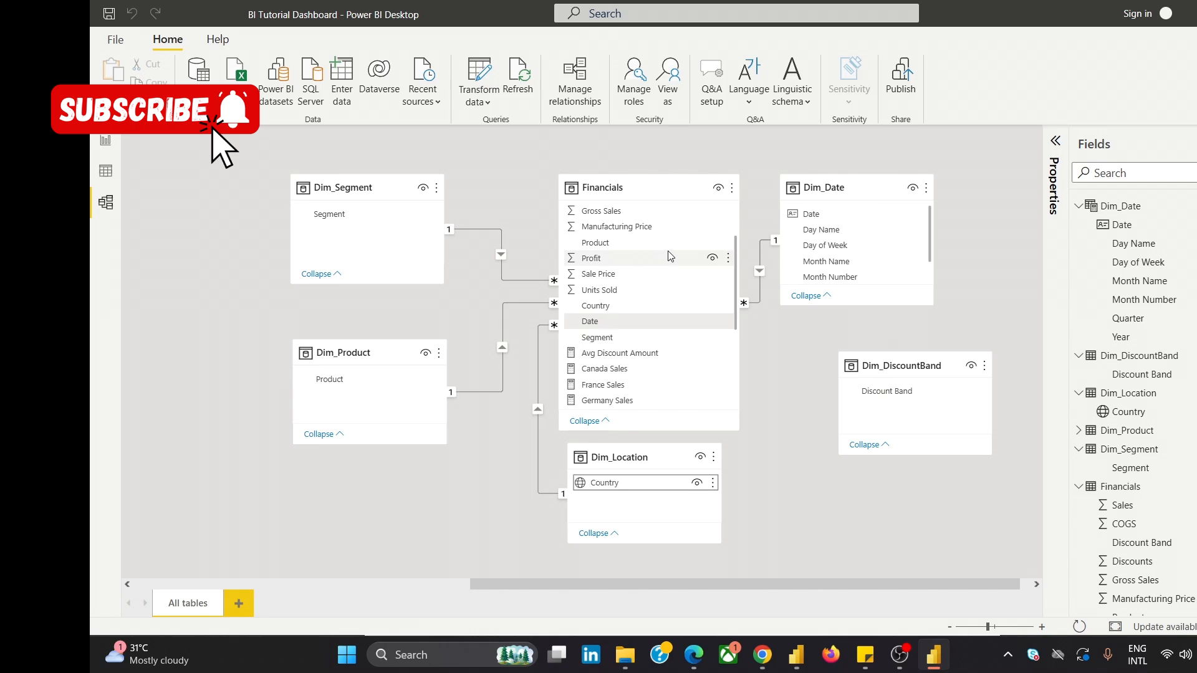
scroll(669, 256, "down", 2)
scroll(671, 254, "up", 3)
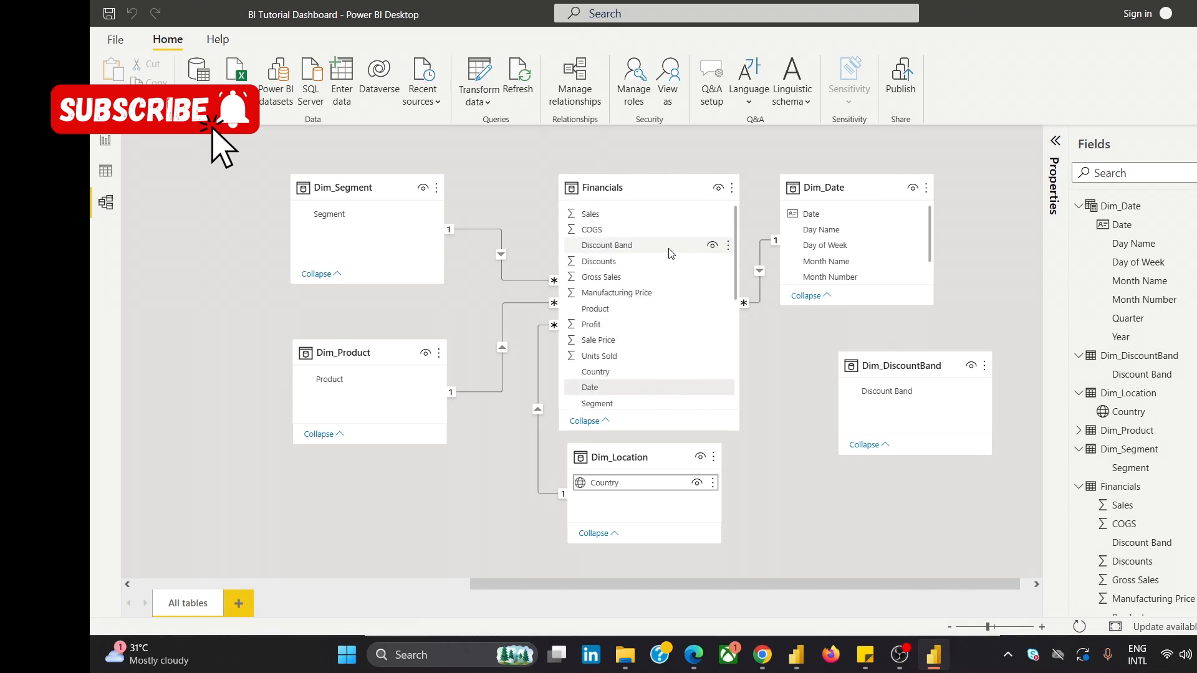
left_click_drag(669, 252, 888, 392)
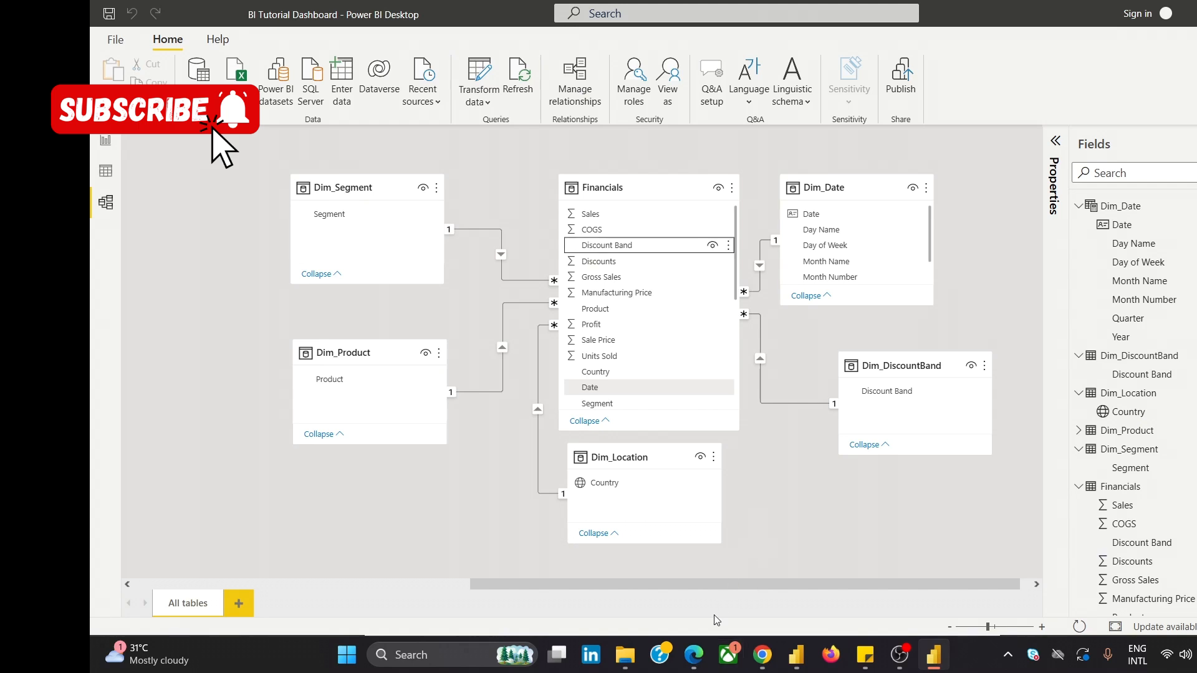
Move the Dim_Location table slightly lower in the model diagram, leaving a gap beneath the Financials table.
left_click_drag(714, 586, 783, 590)
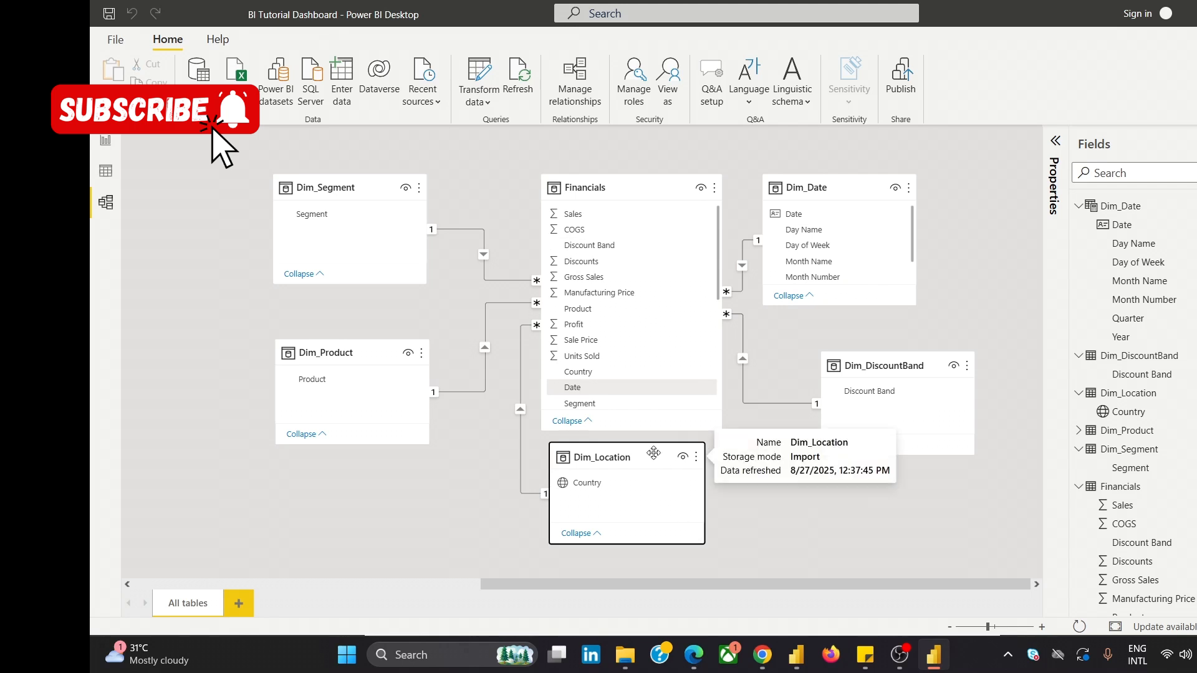
left_click_drag(649, 448, 654, 476)
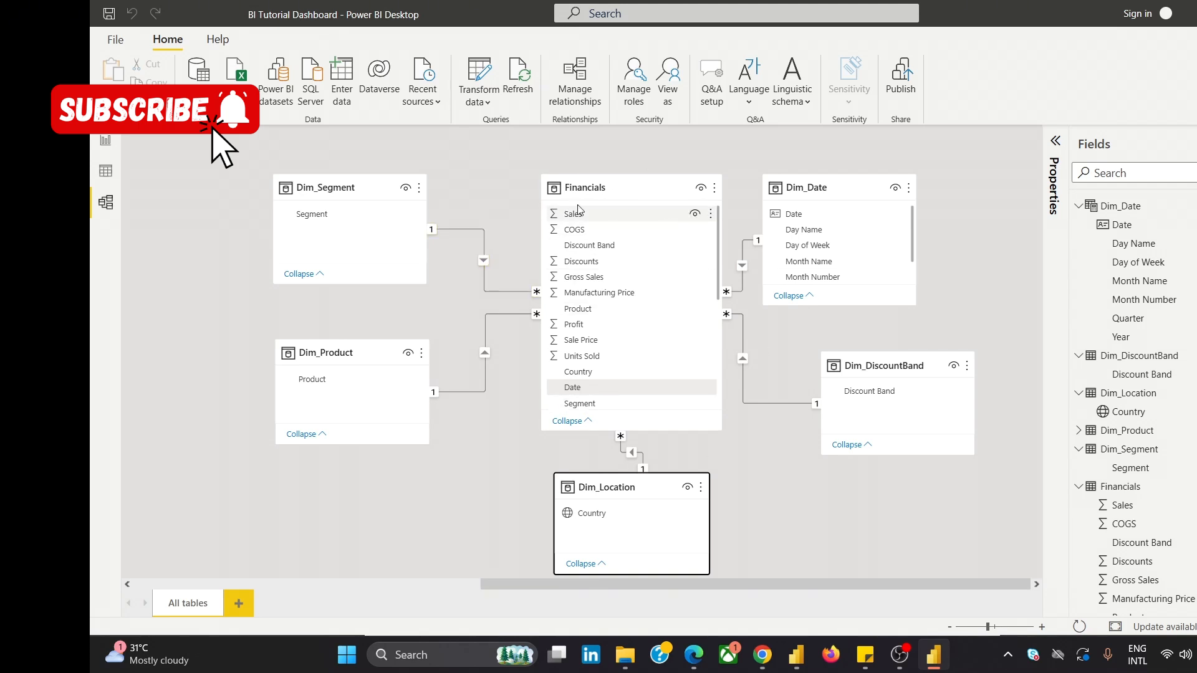
key("XF86MonBrightnessUp")
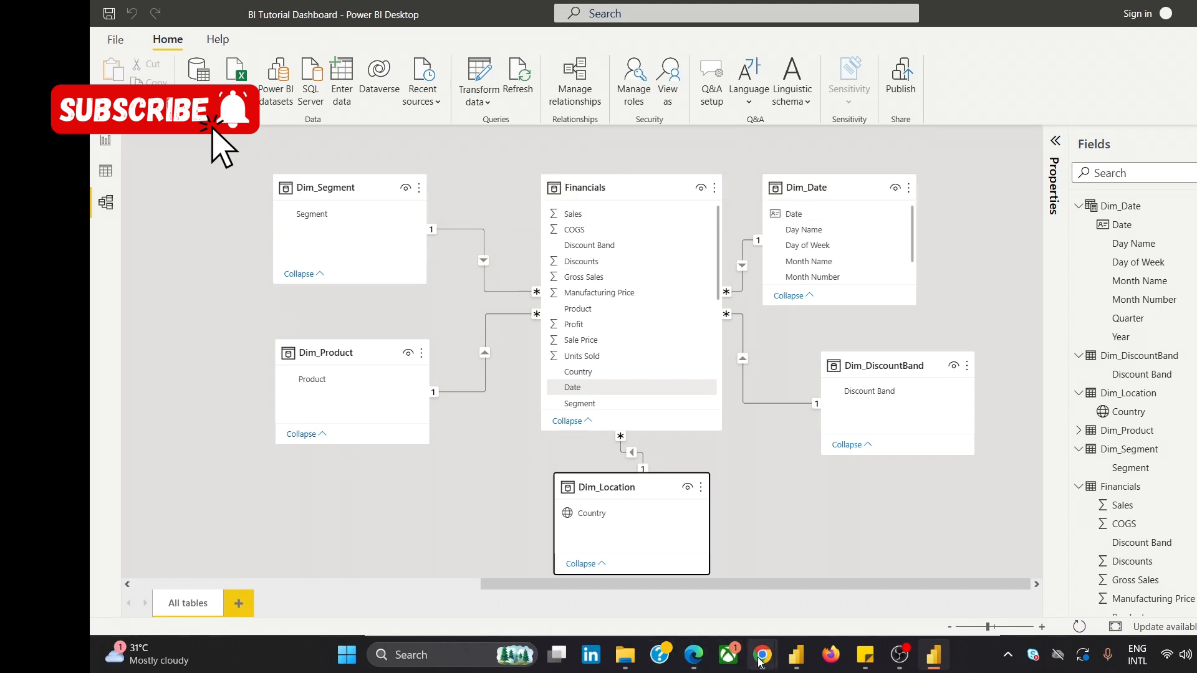
Switch to Chrome to revisit the PDF's webinar stages and Final Edits.png, and return to the report page in Power BI Desktop.
mouse_move(760, 662)
left_click(811, 580)
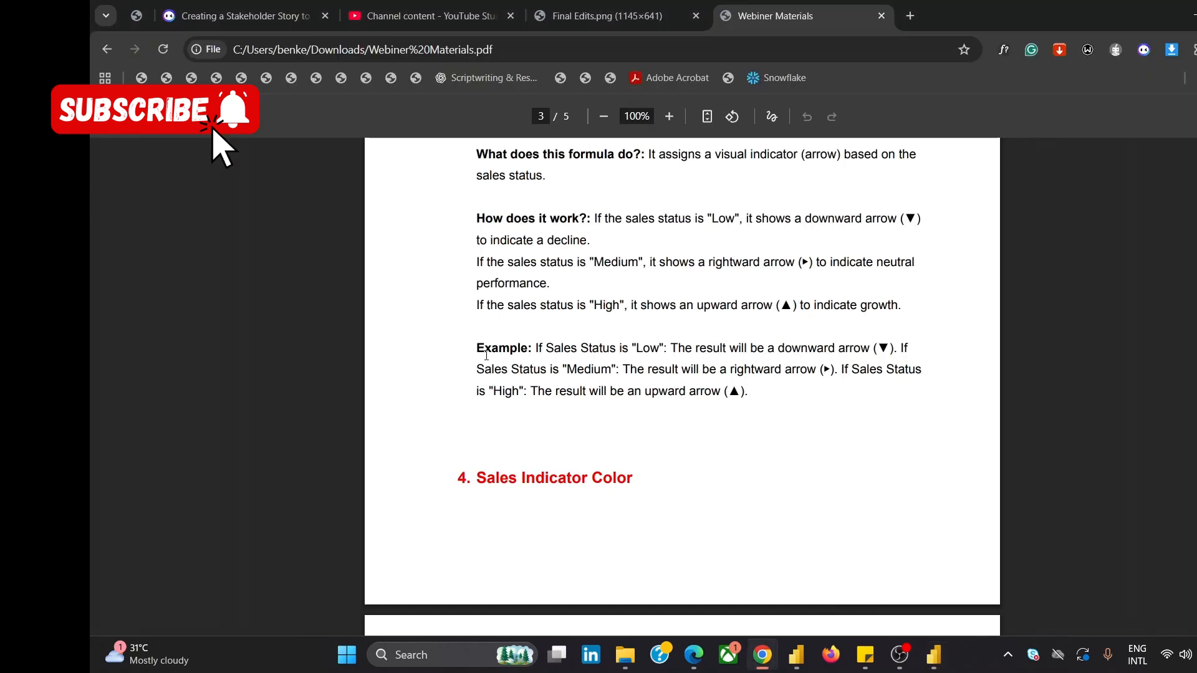
scroll(488, 379, "up", 10)
scroll(488, 378, "up", 15)
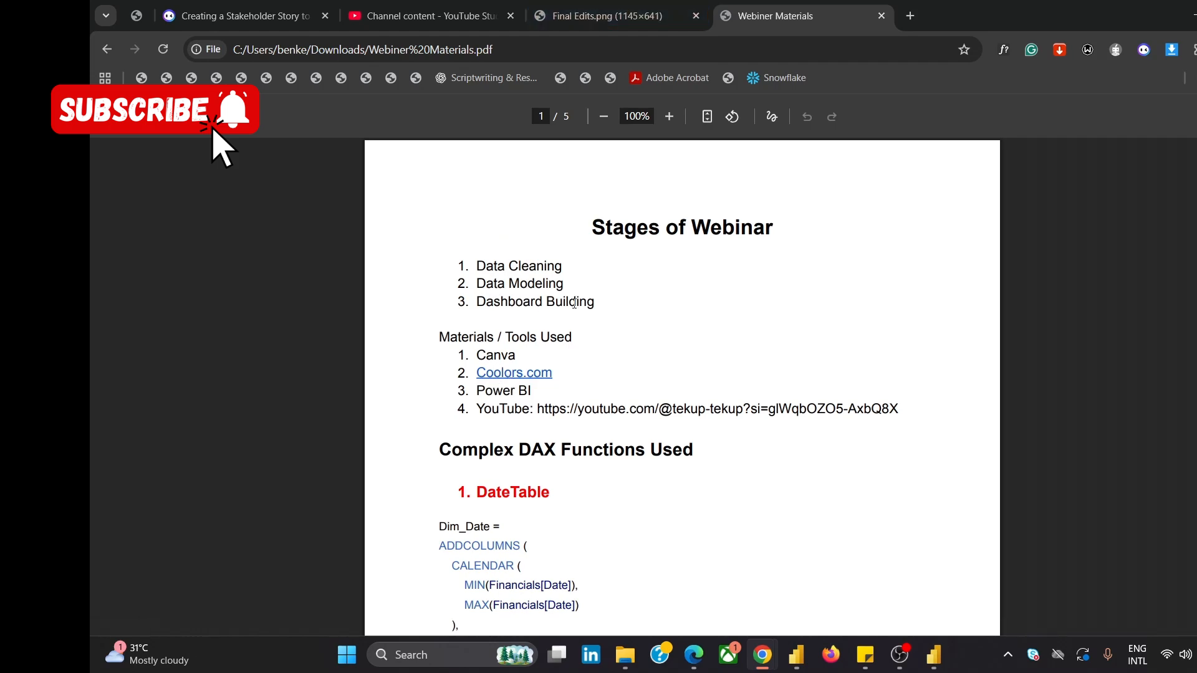
left_click(627, 13)
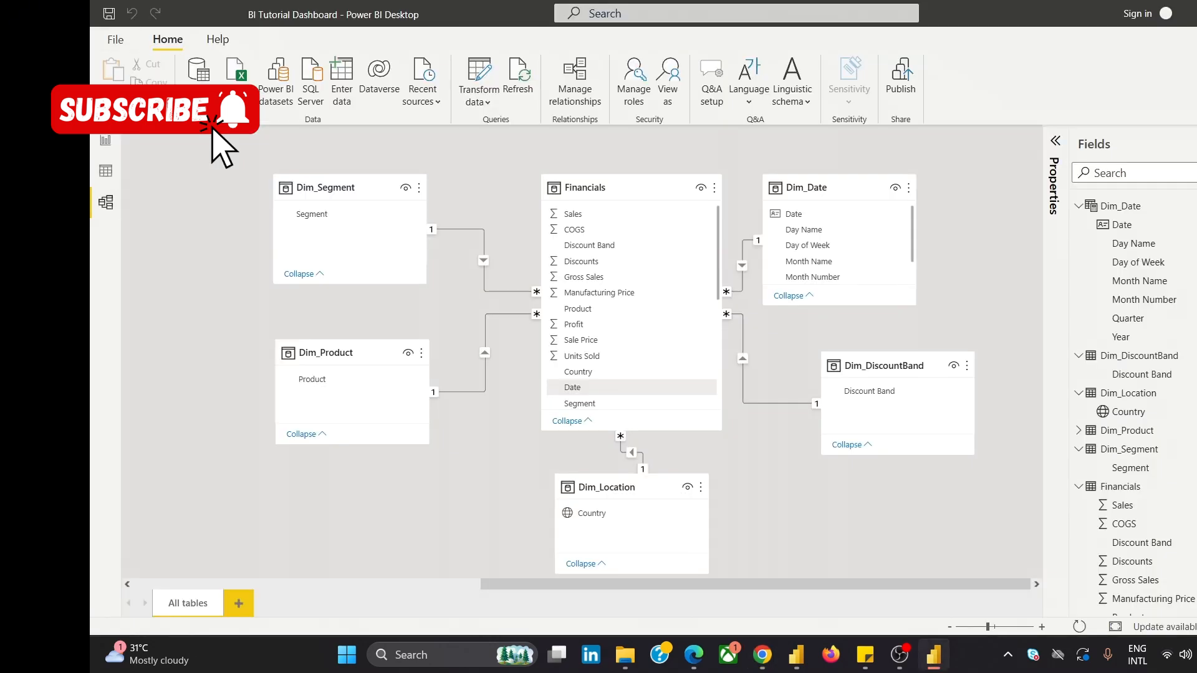
left_click(101, 138)
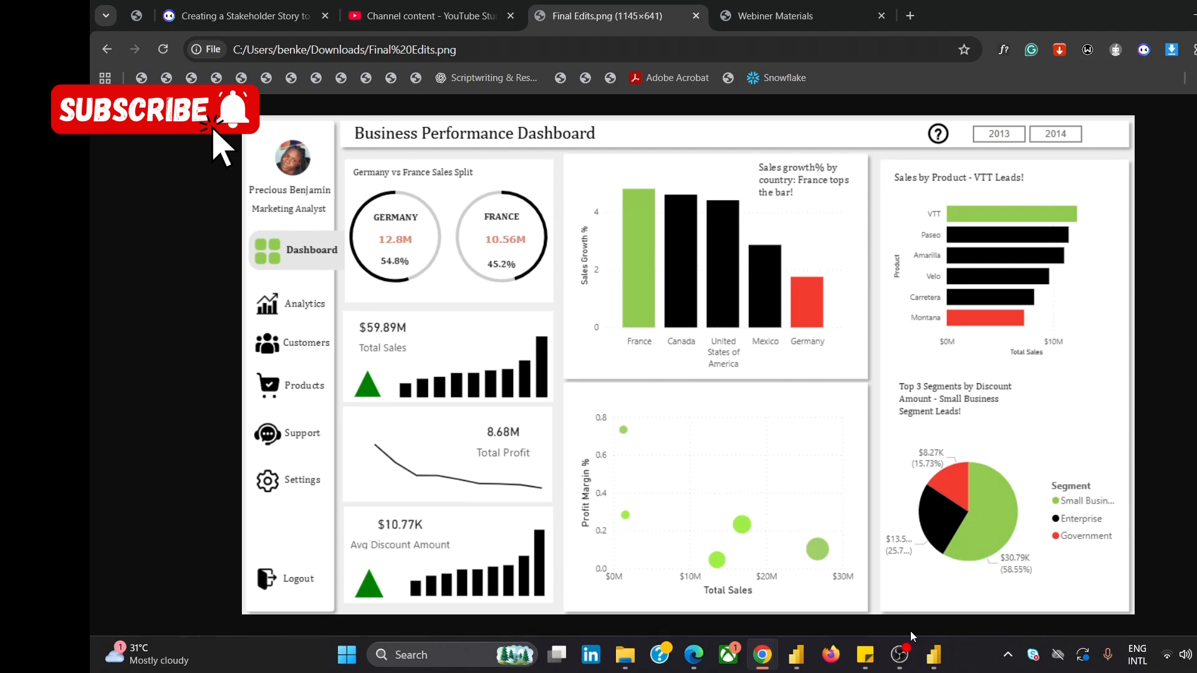
left_click(925, 667)
mouse_move(933, 655)
left_click(928, 564)
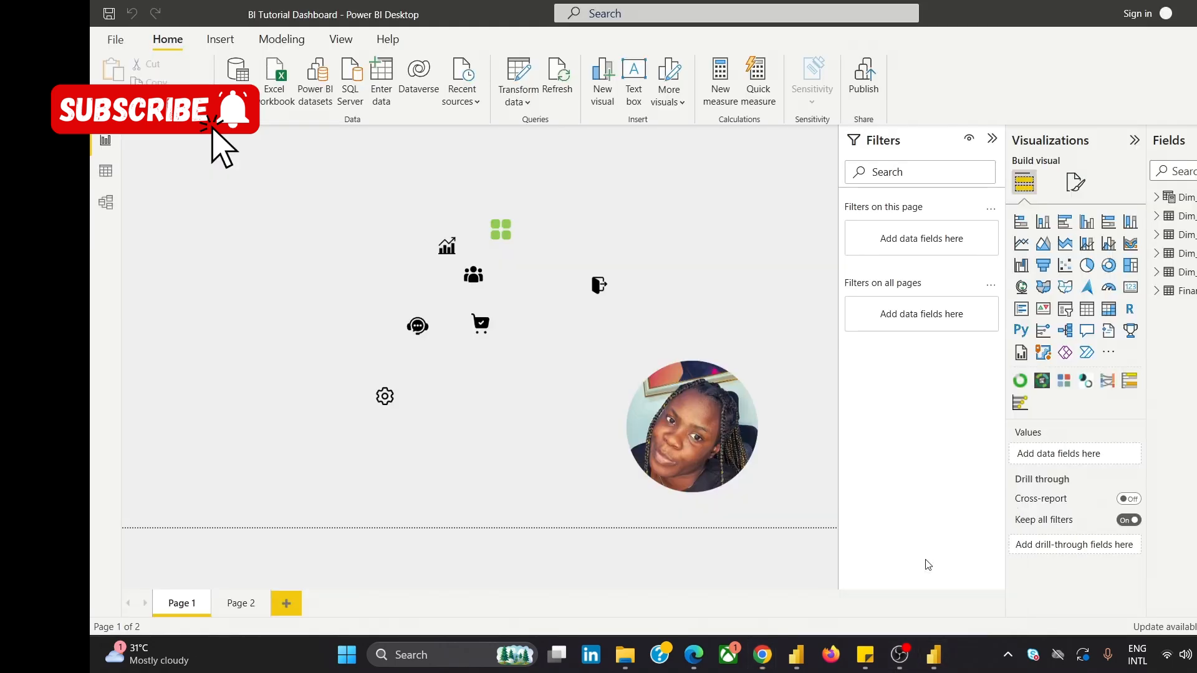
Insert a rectangle on Page 1 and shape it into a narrow, full-height sidebar along the page's left edge.
left_click(209, 44)
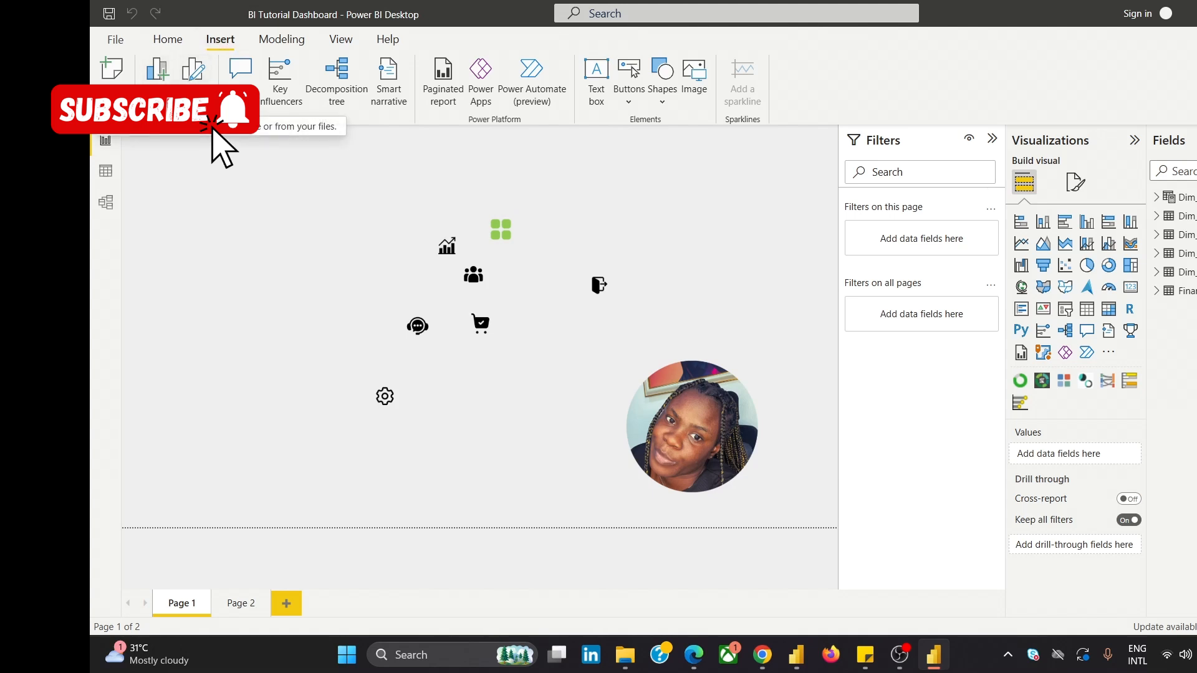
left_click(660, 94)
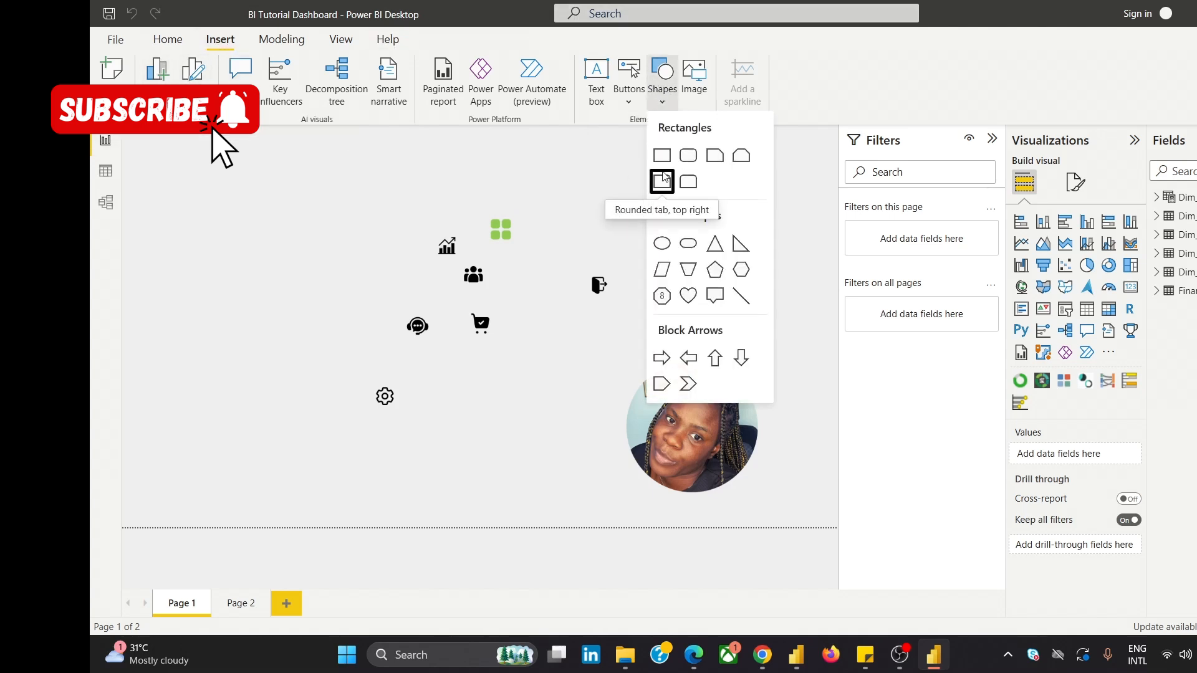
left_click(662, 155)
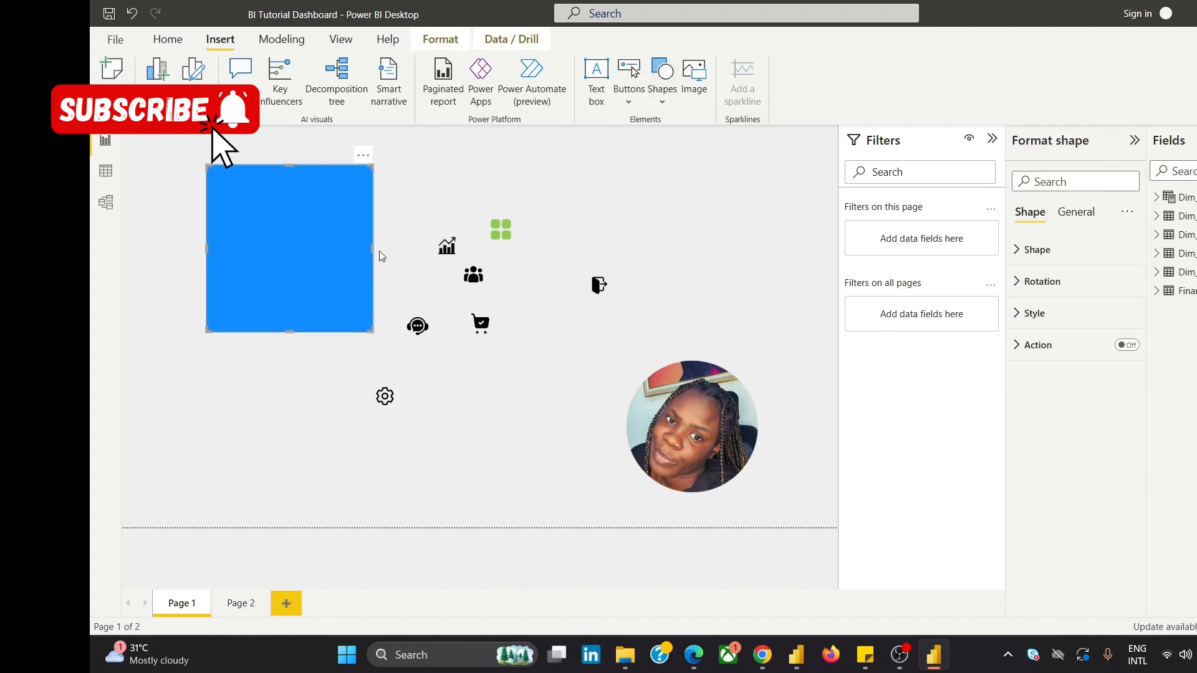
left_click_drag(363, 249, 253, 266)
left_click_drag(241, 222, 139, 176)
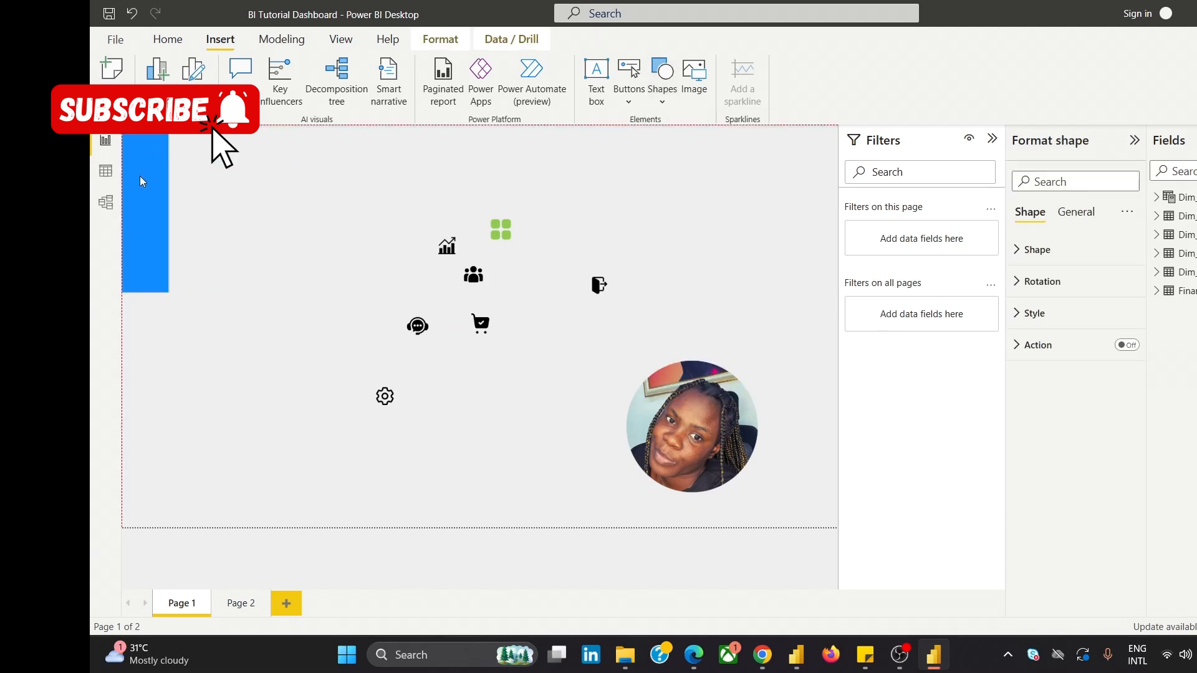
left_click_drag(142, 360, 147, 528)
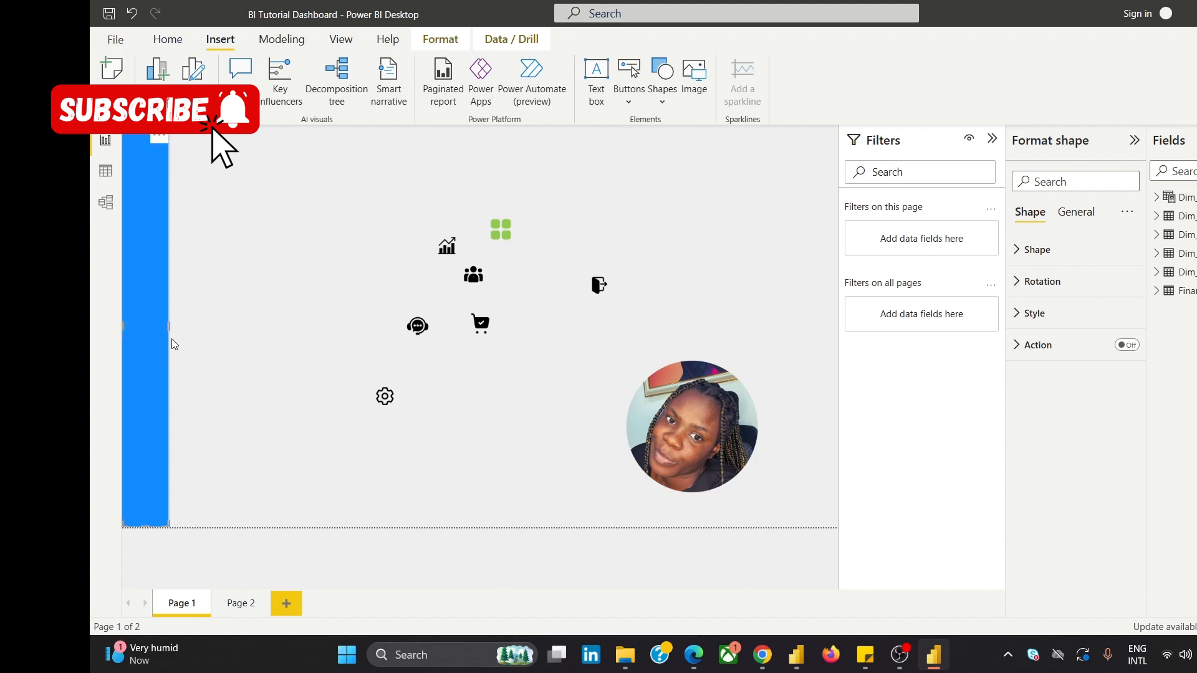
left_click_drag(167, 331, 184, 339)
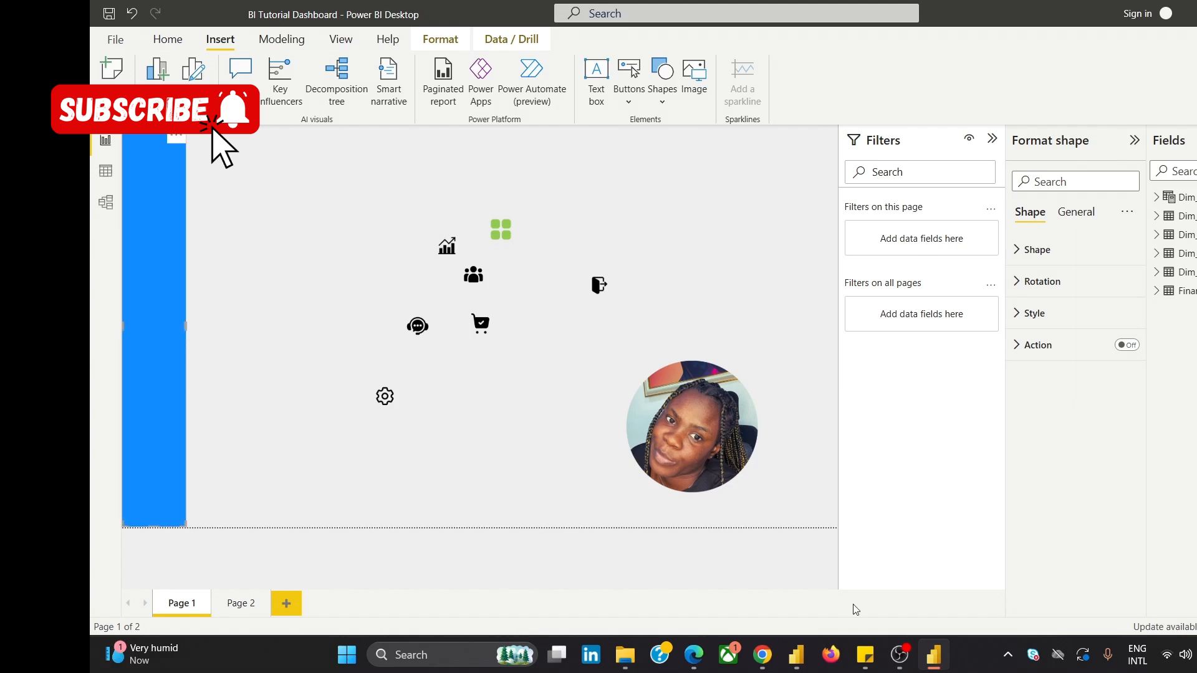
Check the sidebar against the preview of Final Edits.png and widen the rectangle slightly.
mouse_move(766, 660)
left_click(822, 609)
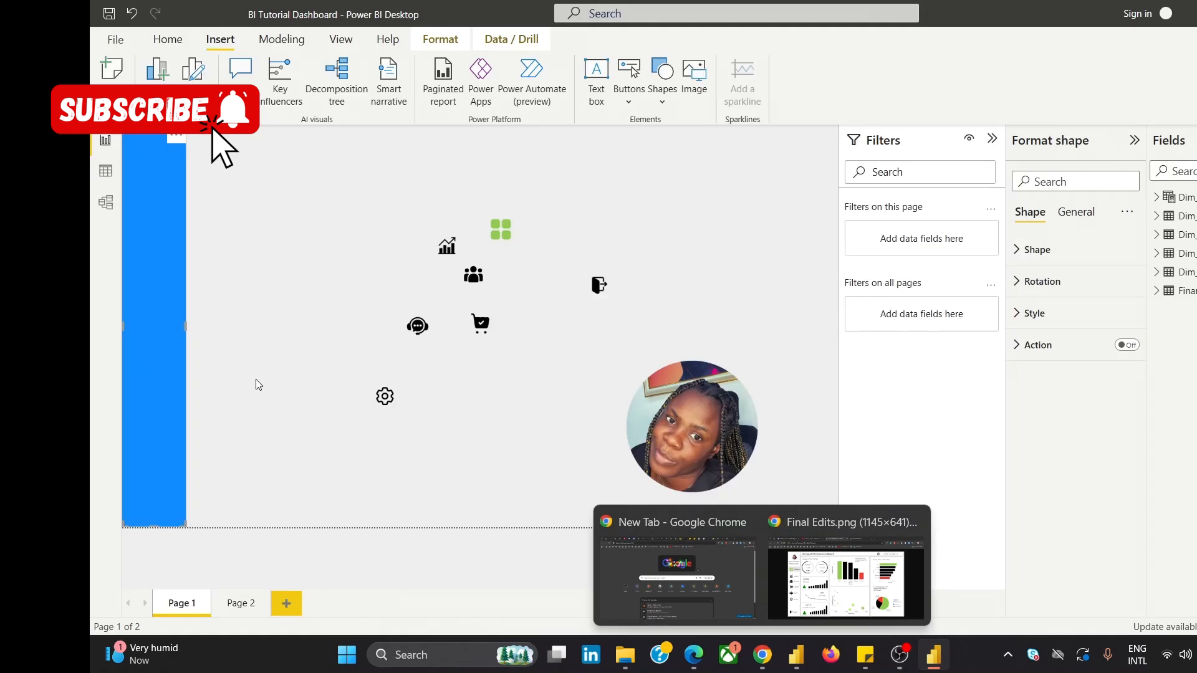
left_click_drag(184, 327, 194, 327)
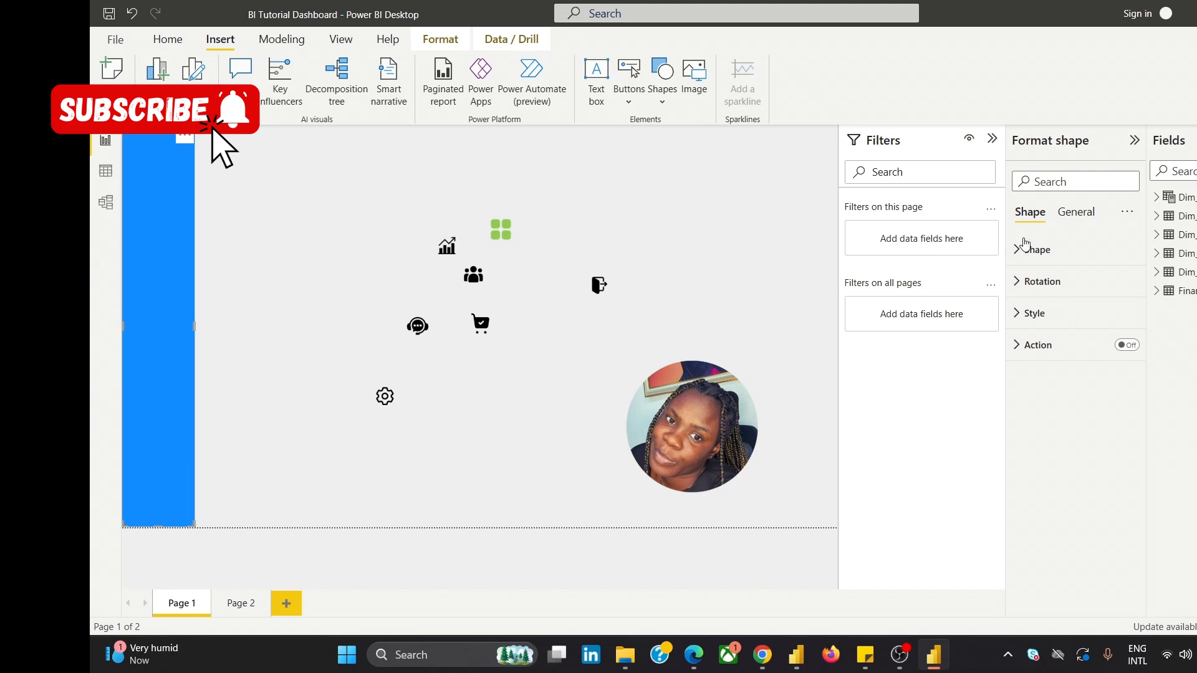
Fill the sidebar rectangle with white, turn off its border and turn on its shadow.
left_click(1034, 313)
left_click(1032, 387)
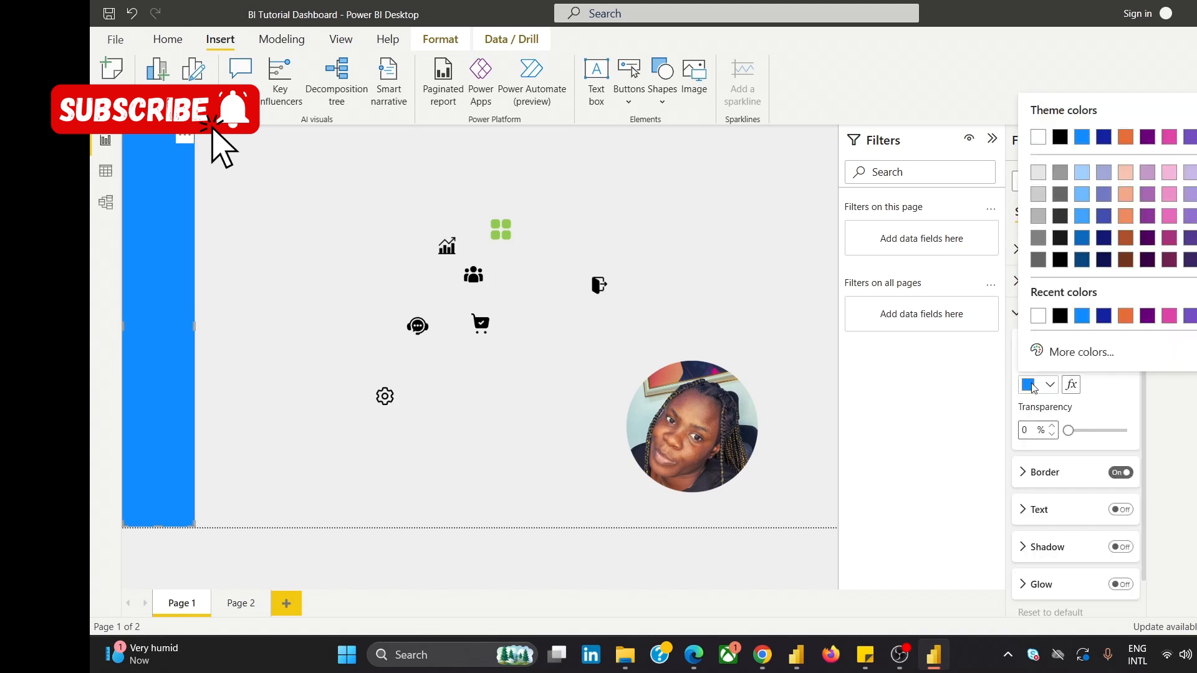
left_click(1038, 138)
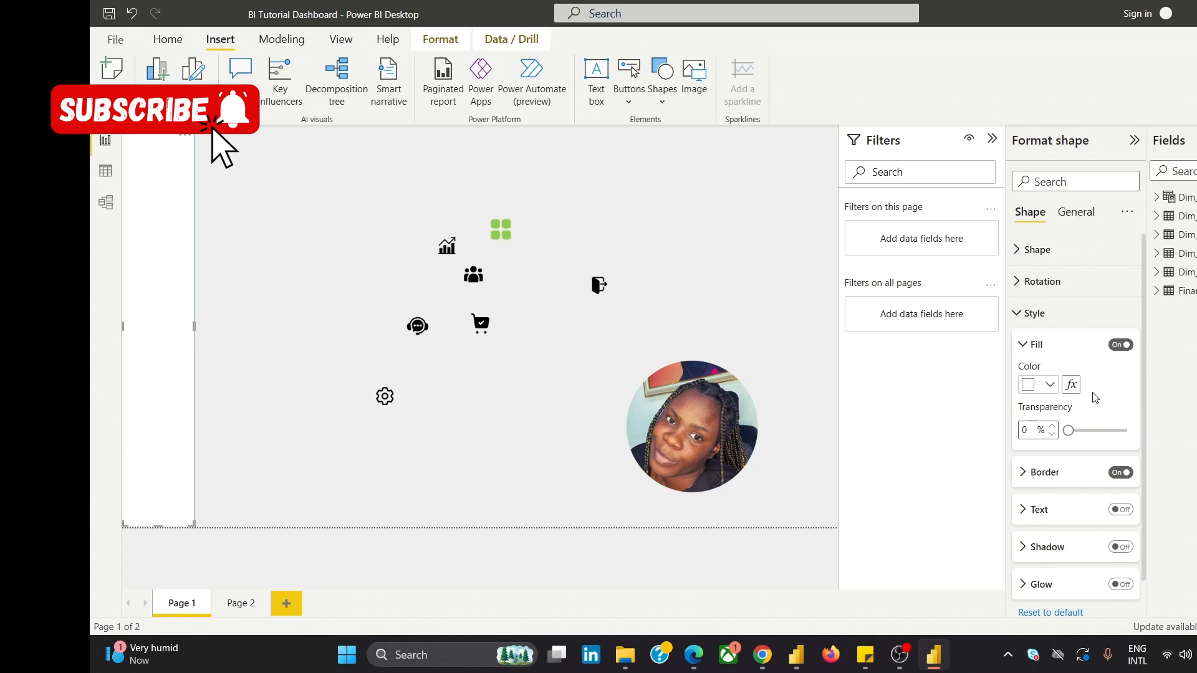
left_click(1122, 474)
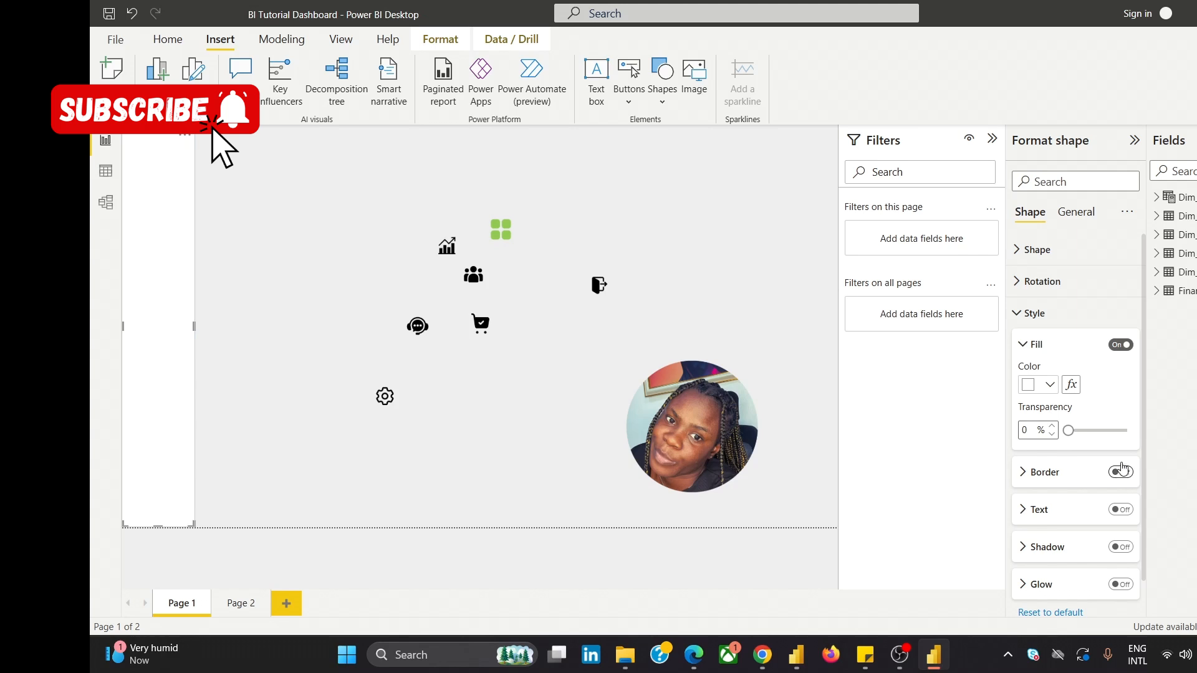
left_click(1121, 548)
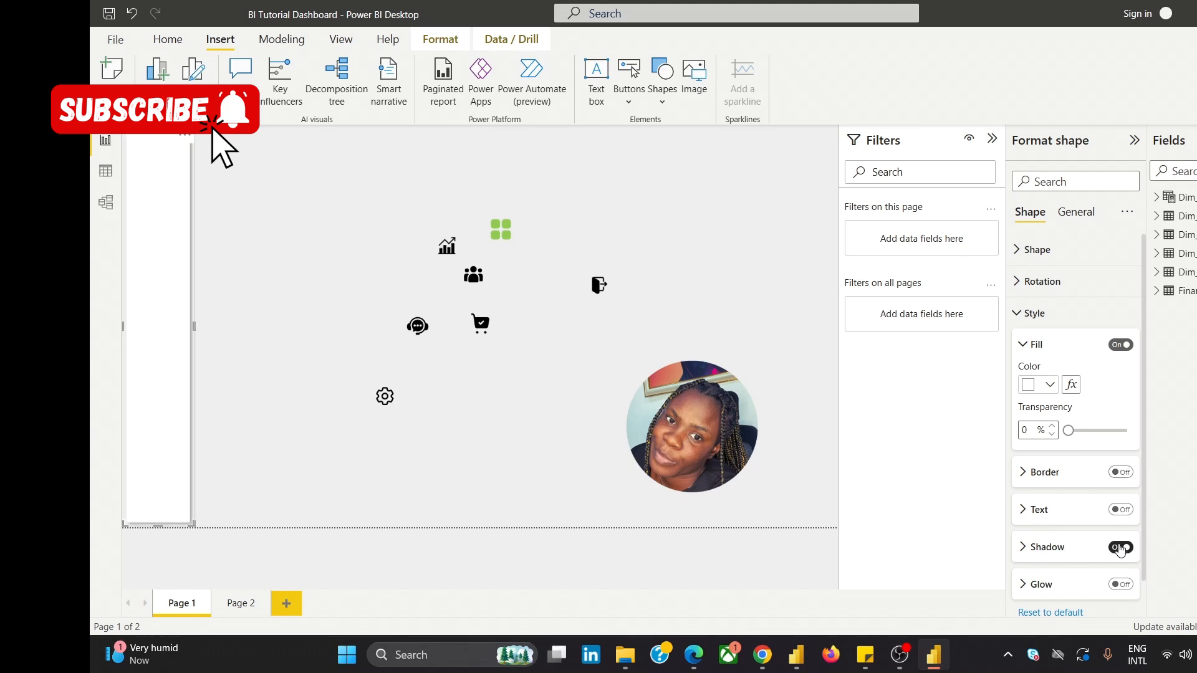
left_click(367, 251)
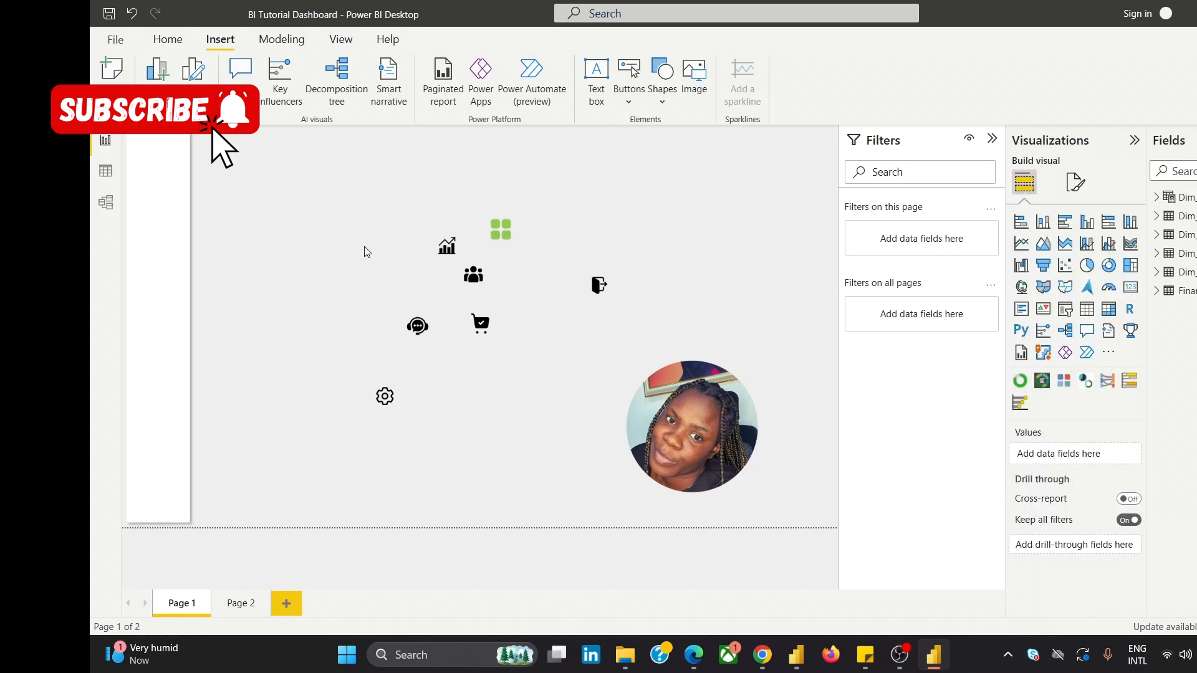
Widen the white sidebar slightly toward the centre of the page.
left_click(162, 264)
left_click_drag(194, 329, 211, 334)
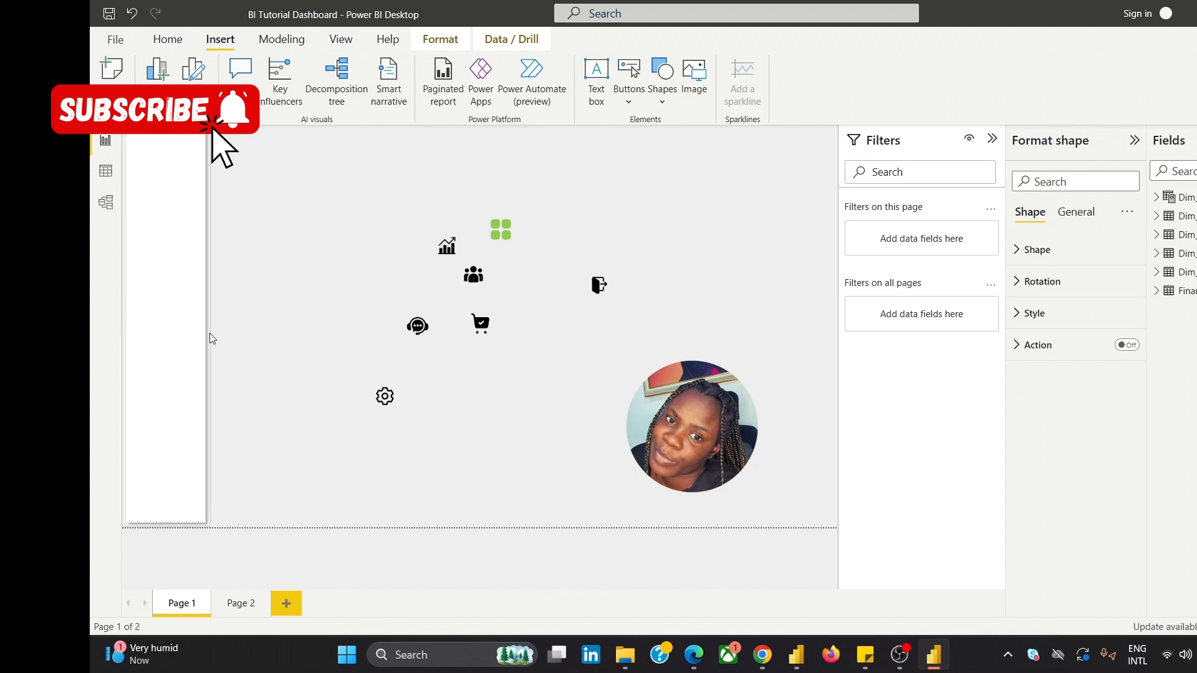
left_click_drag(181, 291, 175, 290)
left_click(299, 227)
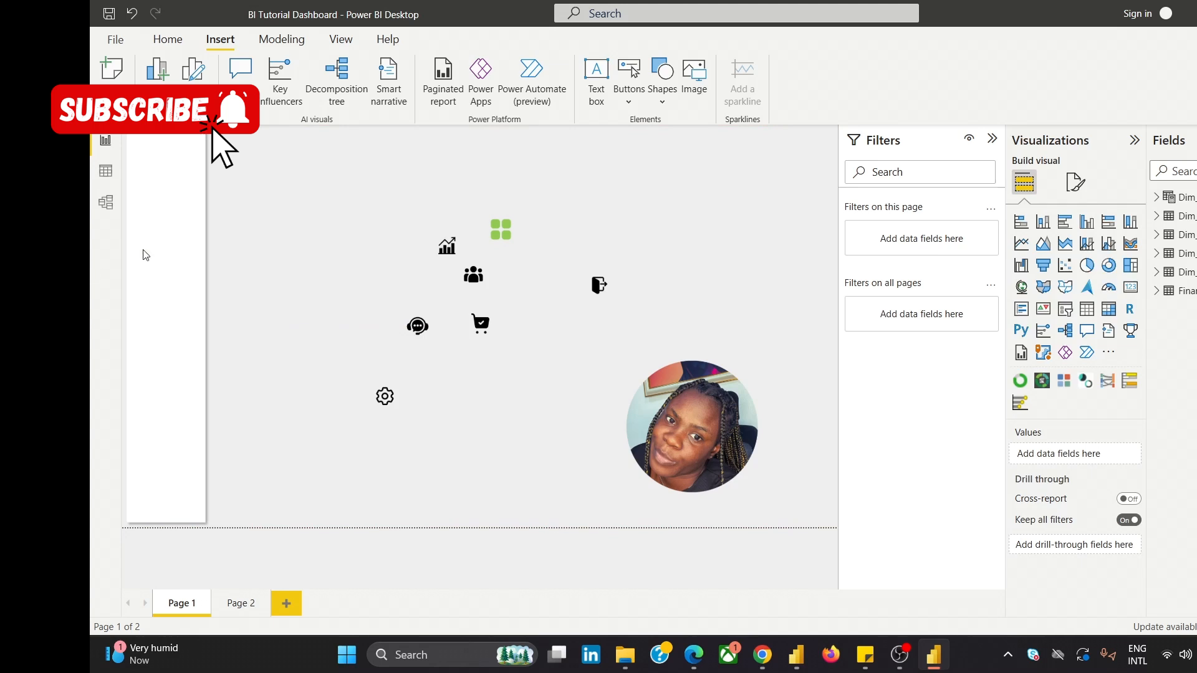
Set the sidebar rectangle's rounded corners to 5 px.
left_click(176, 243)
left_click(1063, 250)
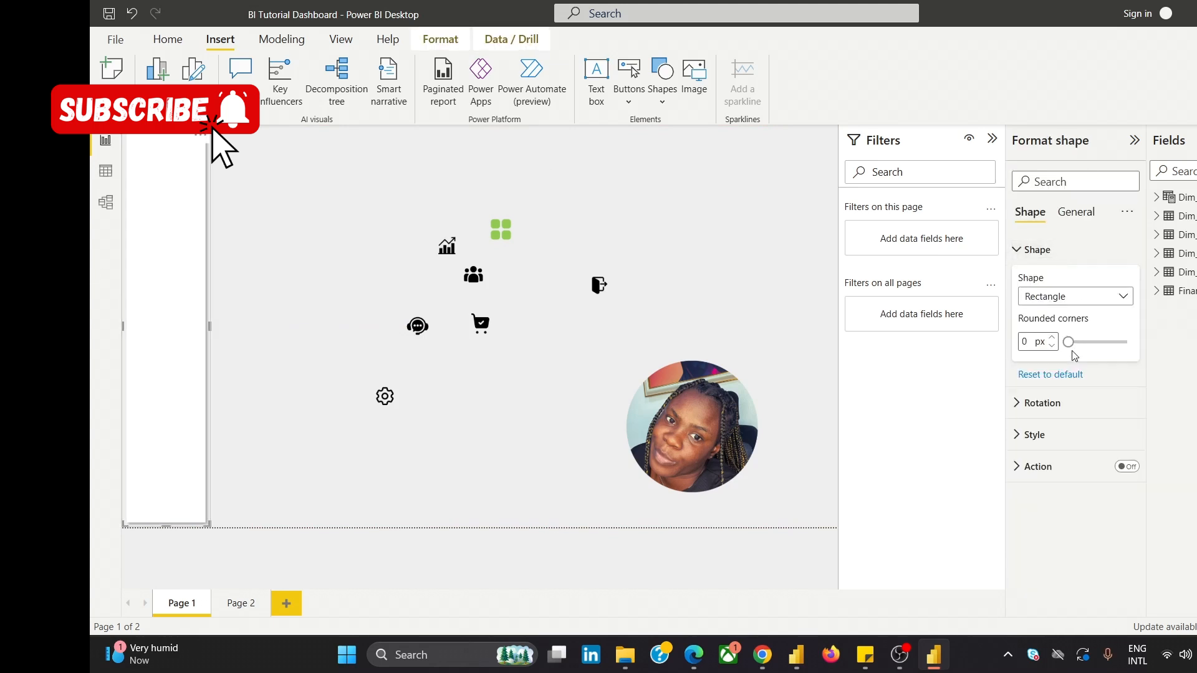
left_click_drag(1070, 339, 1071, 342)
left_click(391, 193)
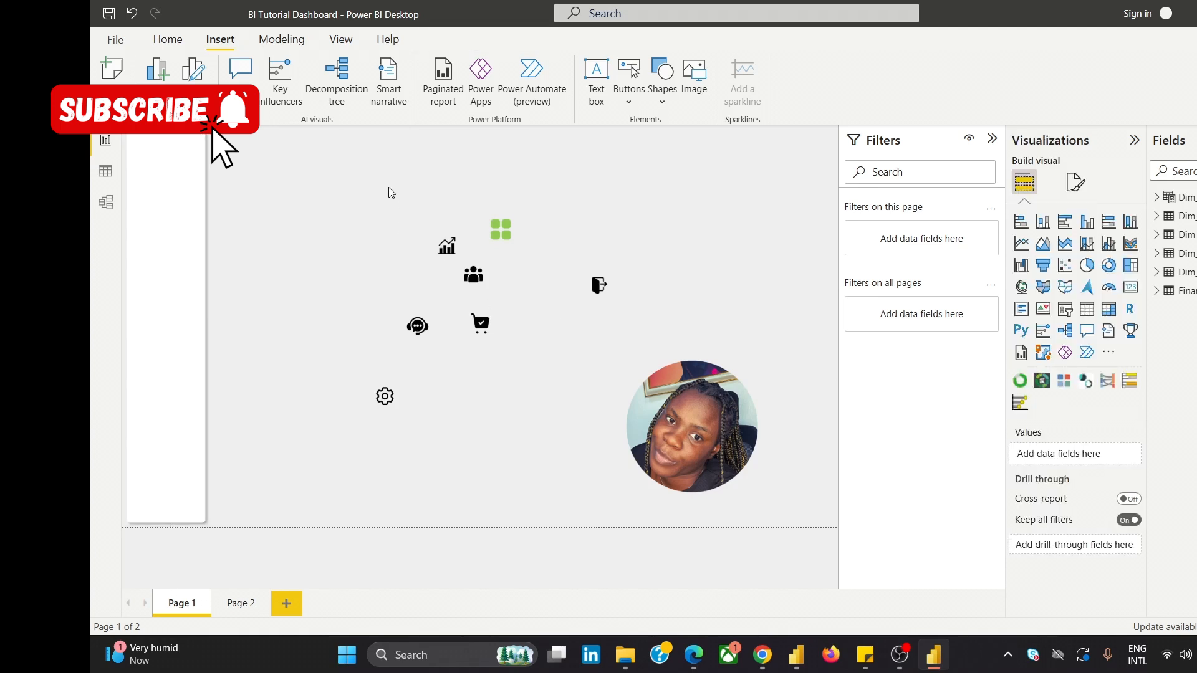
Increase the sidebar rectangle's rounded corners to 11 px.
left_click(182, 232)
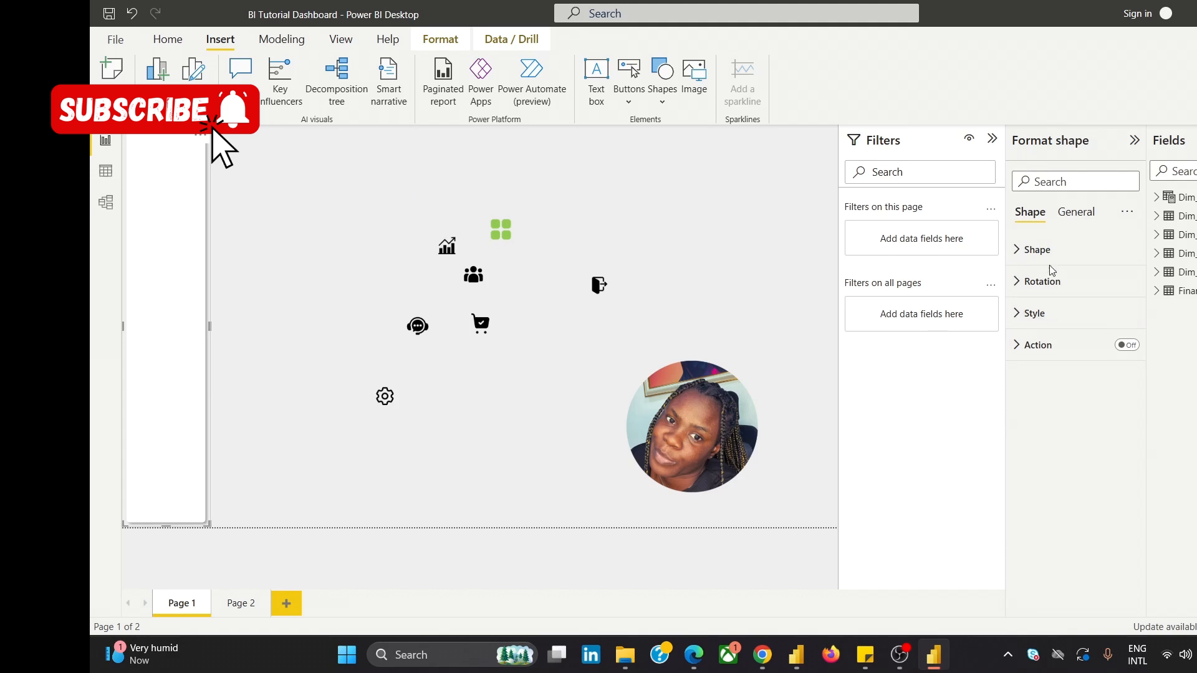
left_click(1051, 252)
left_click_drag(1028, 346, 1015, 350)
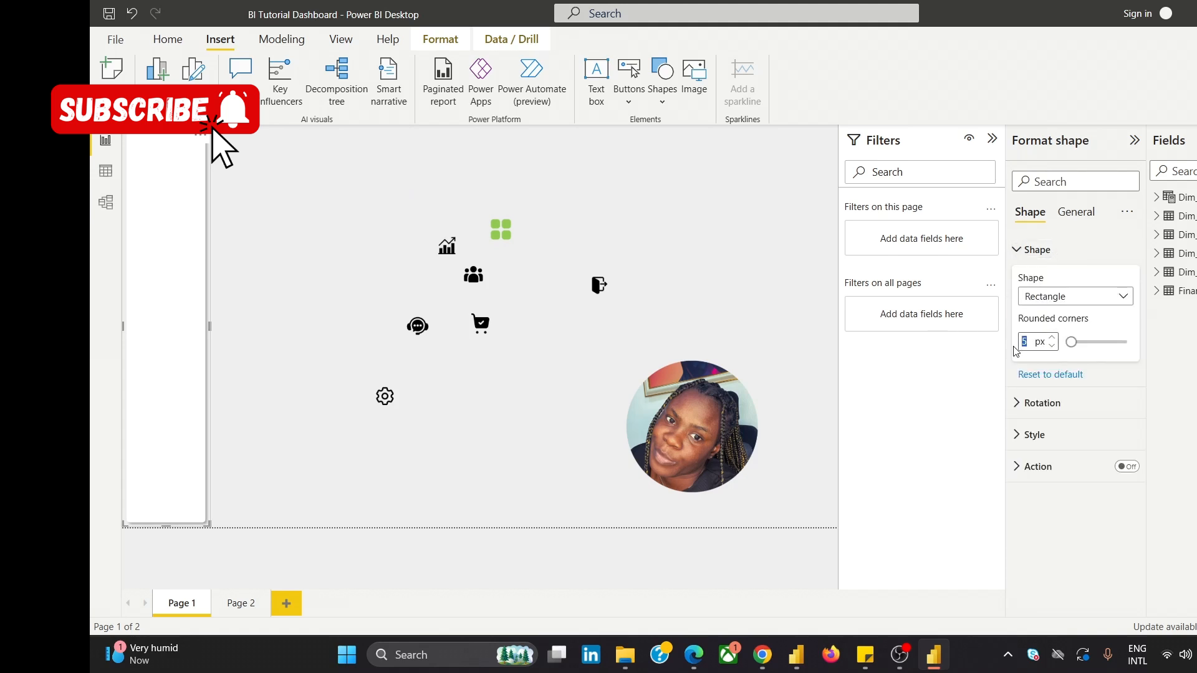
type("11")
left_click(383, 226)
Widen the rounded sidebar a little more along its inner edge.
left_click(206, 332)
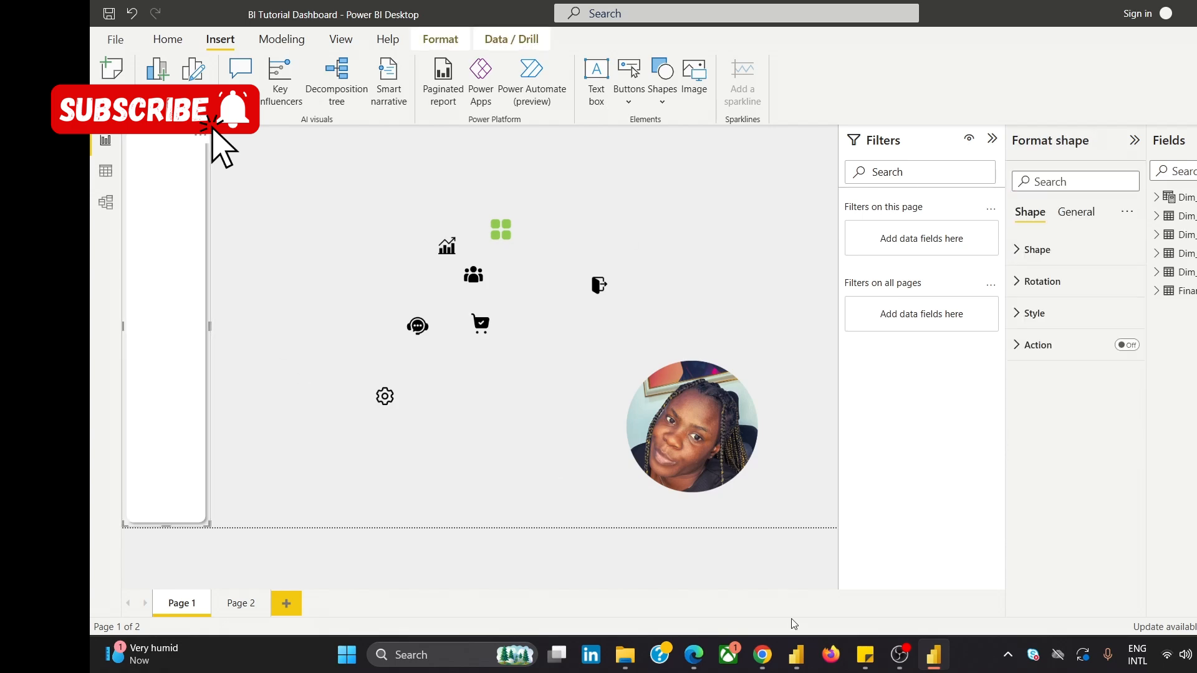
mouse_move(761, 655)
mouse_move(815, 606)
mouse_move(212, 327)
left_mouse_down()
mouse_move(212, 302)
mouse_move(202, 308)
left_mouse_up()
left_click(272, 278)
Check the sidebar's shadow settings for colour, transparency, blur and position.
left_click(180, 288)
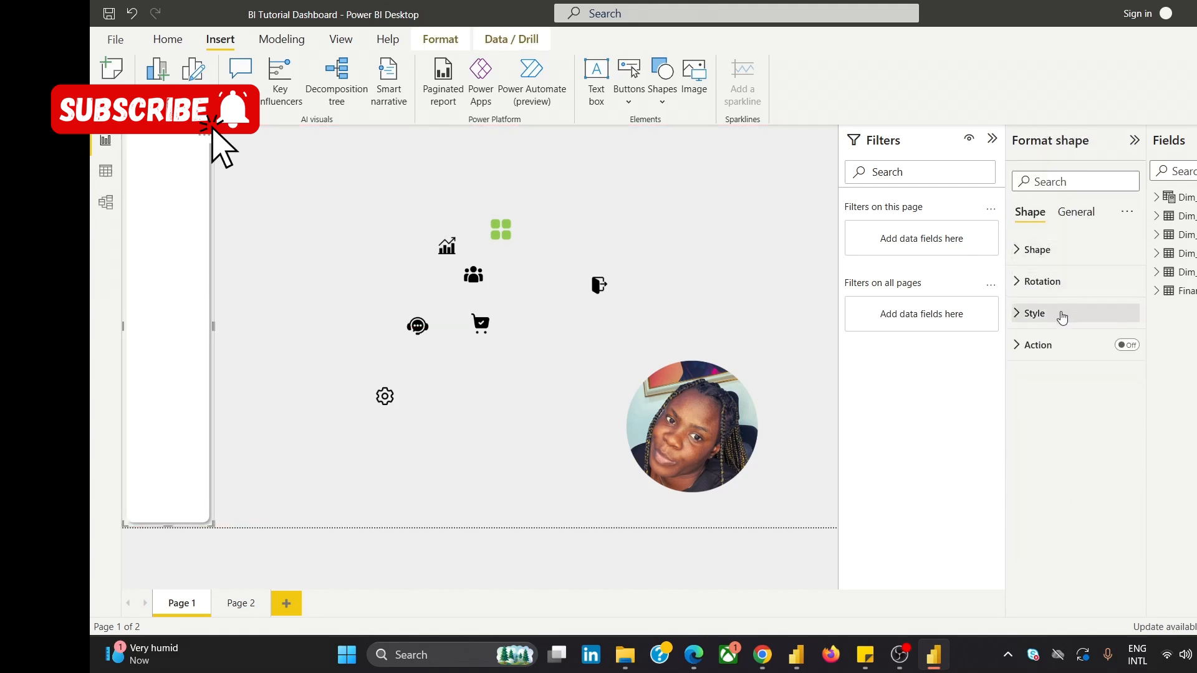
left_click(1062, 319)
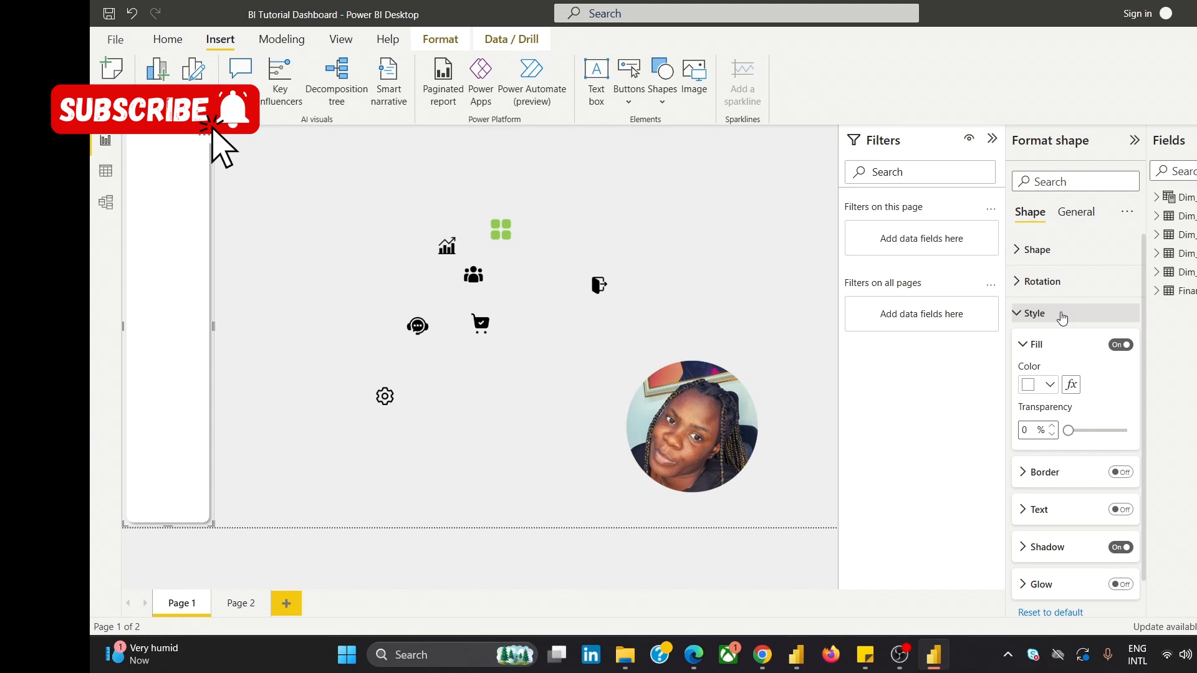
left_click(1056, 550)
scroll(1072, 550, "down", 3)
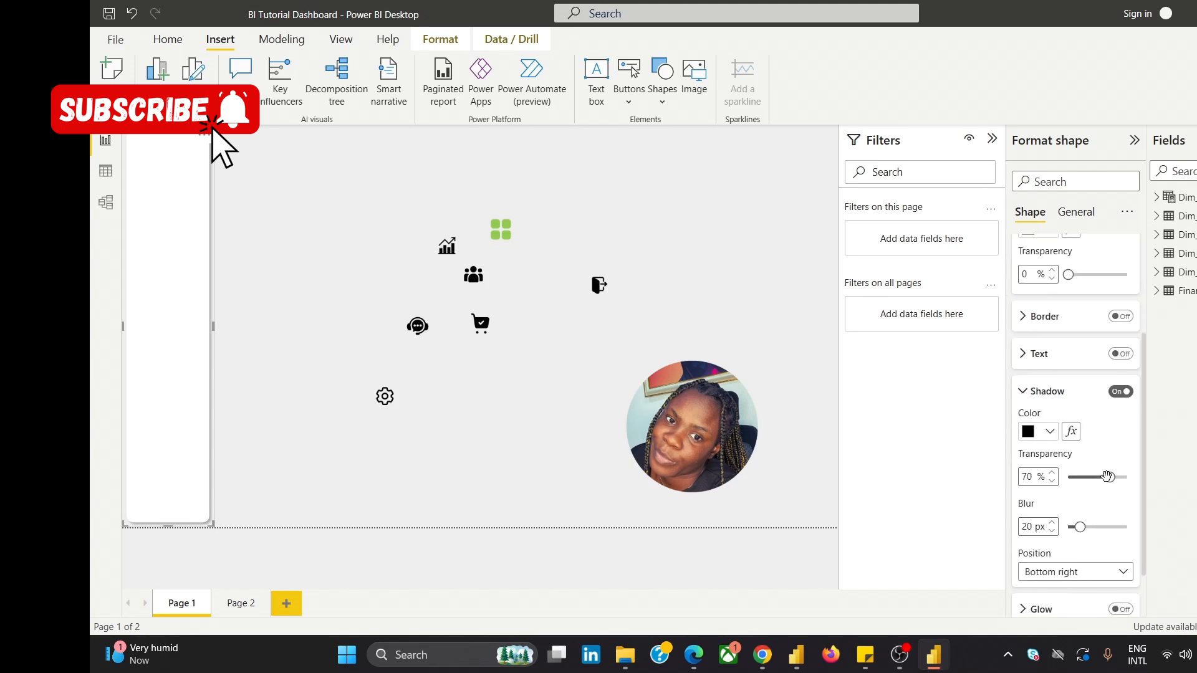
left_click(313, 208)
Extend the sidebar's inner edge slightly further into the page.
left_click(152, 245)
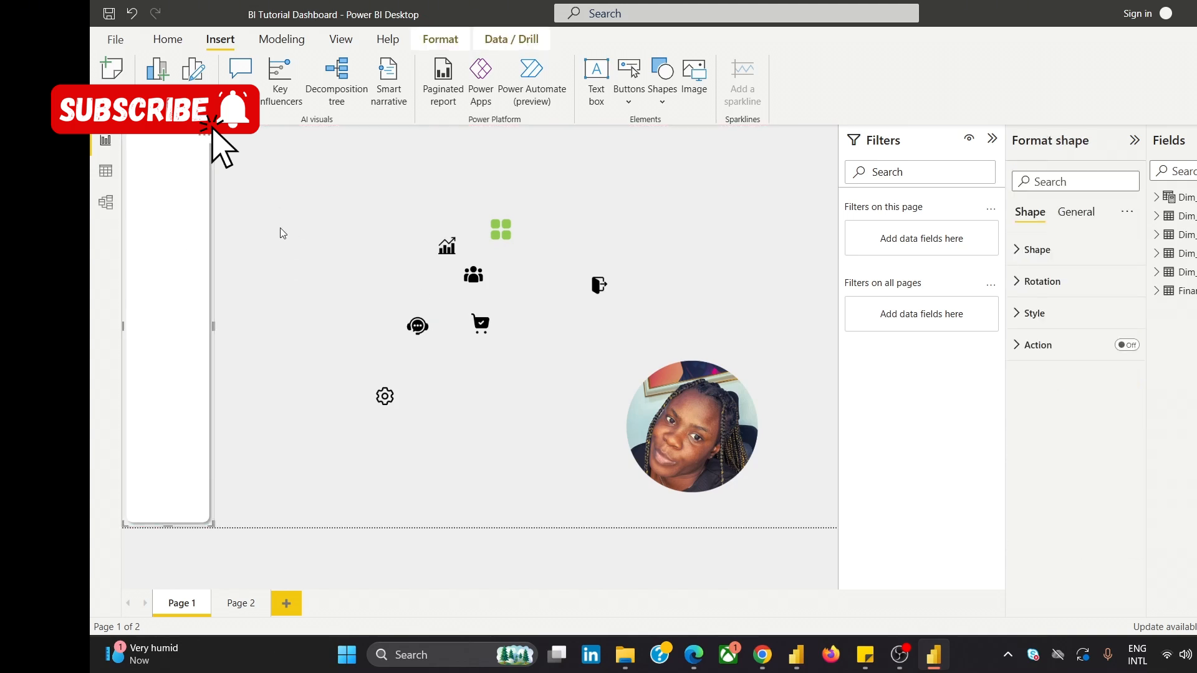
left_click(280, 233)
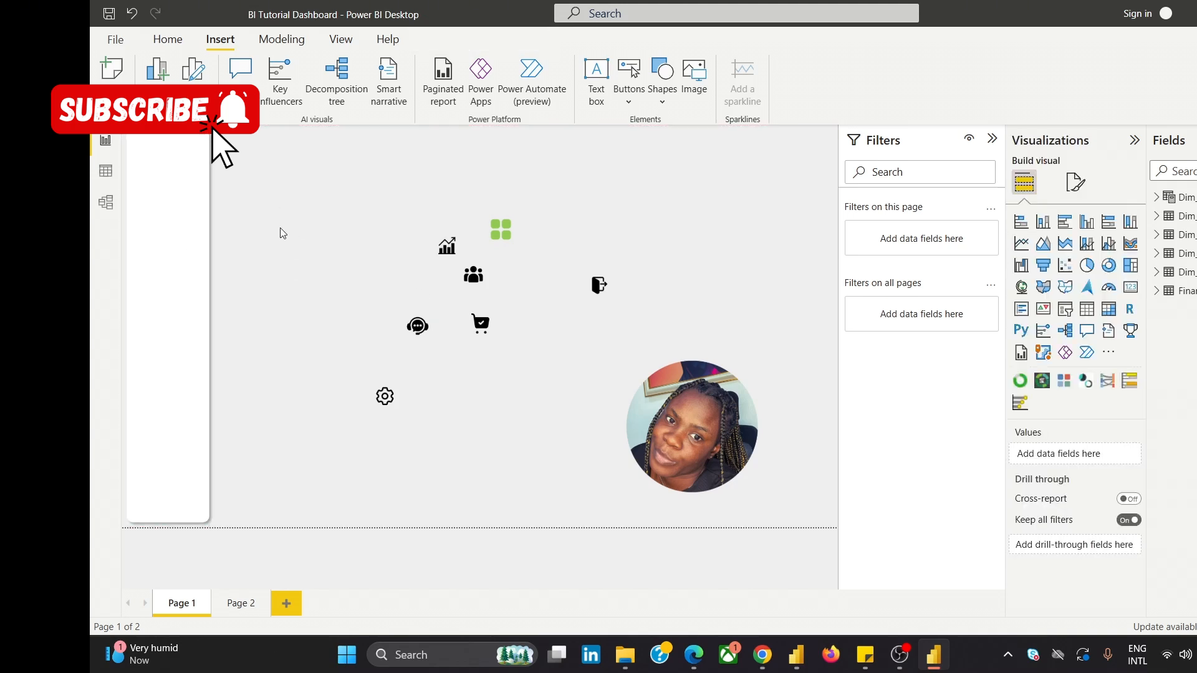
left_click(159, 274)
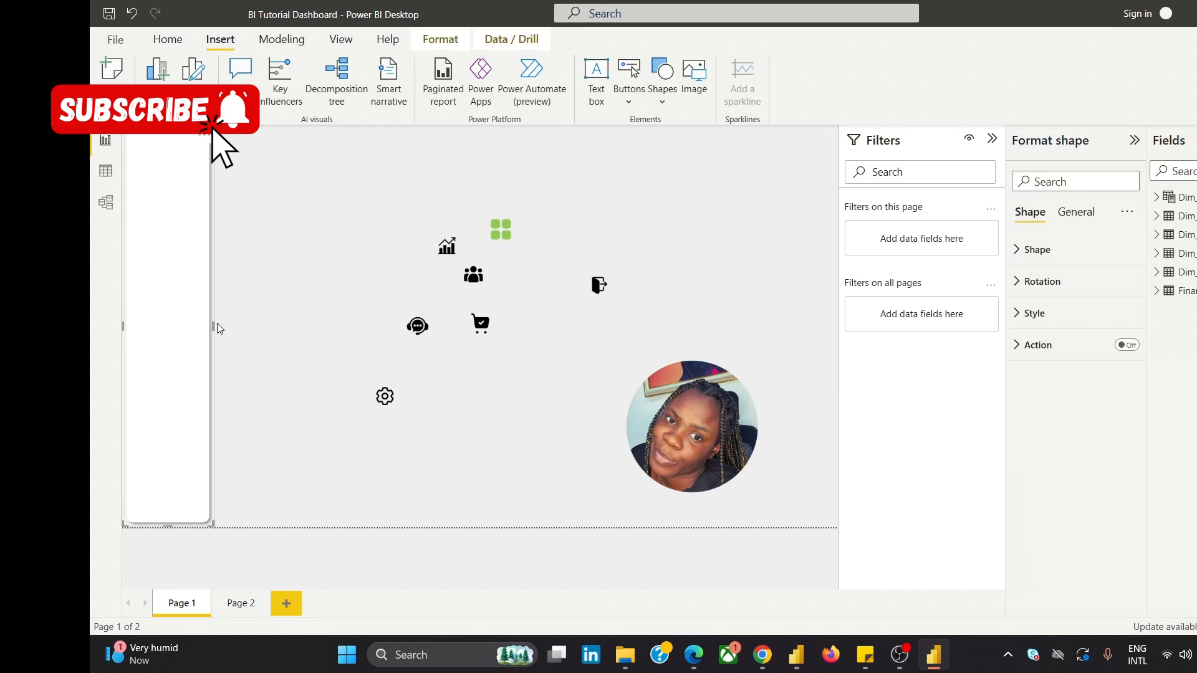
left_click_drag(217, 327, 218, 326)
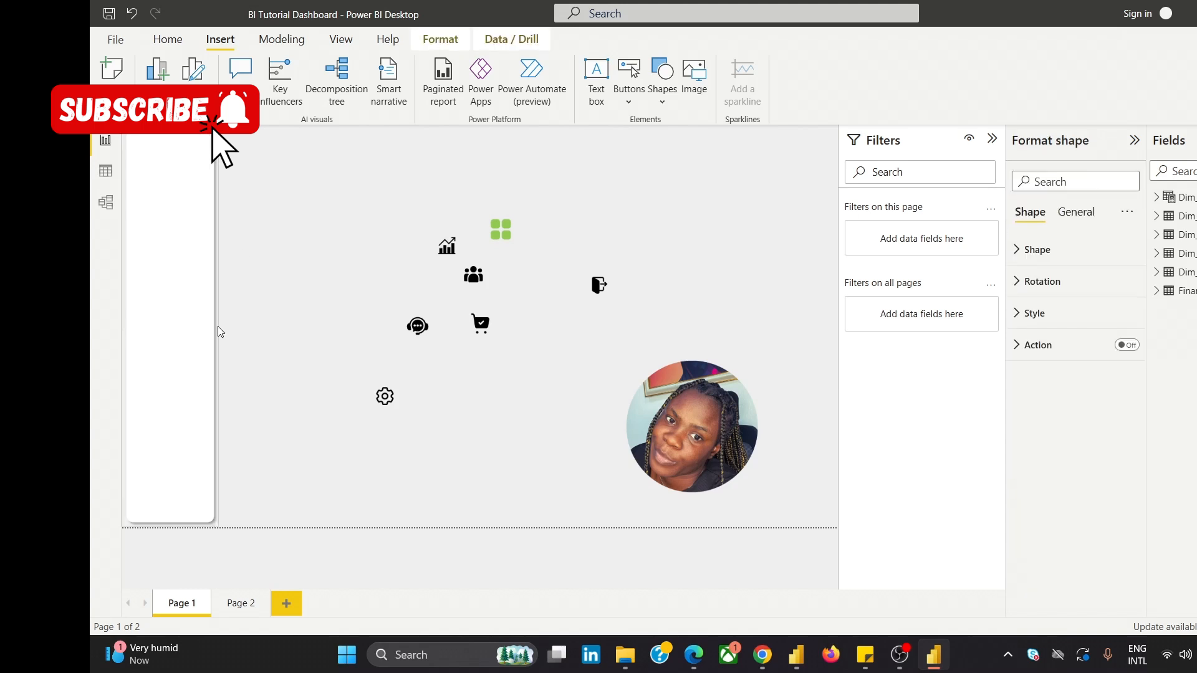
left_click(254, 255)
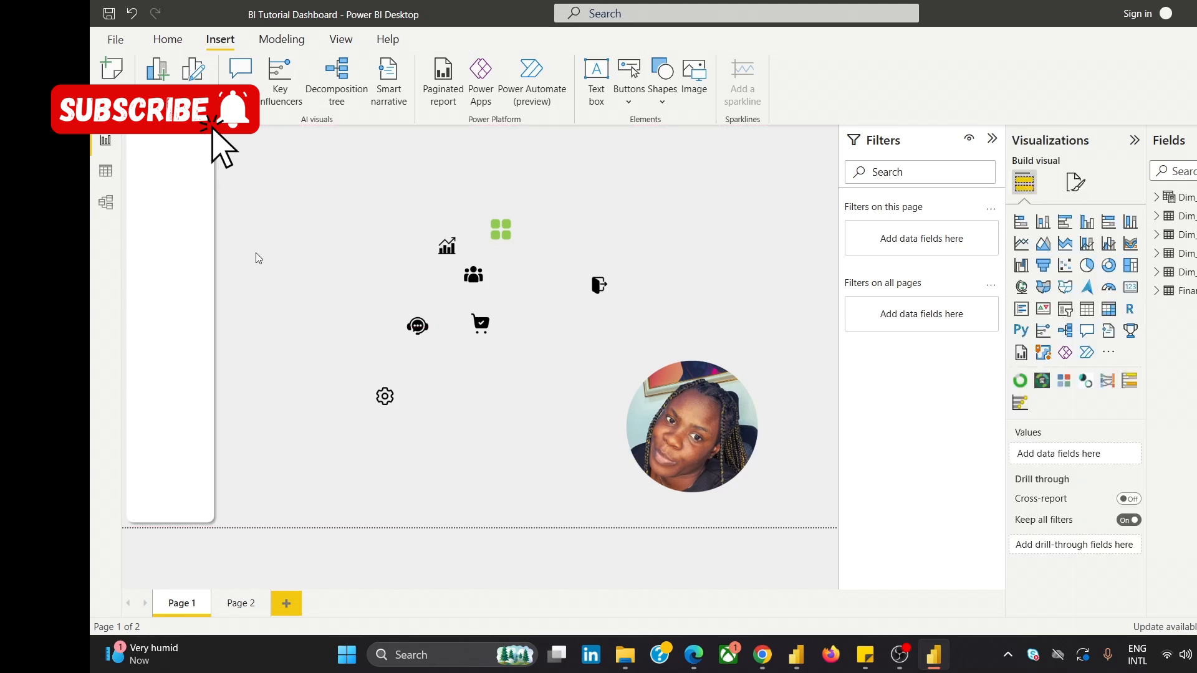
Reduce the sidebar's rounded corners, trying 9 px and settling on 6 px.
left_click(174, 248)
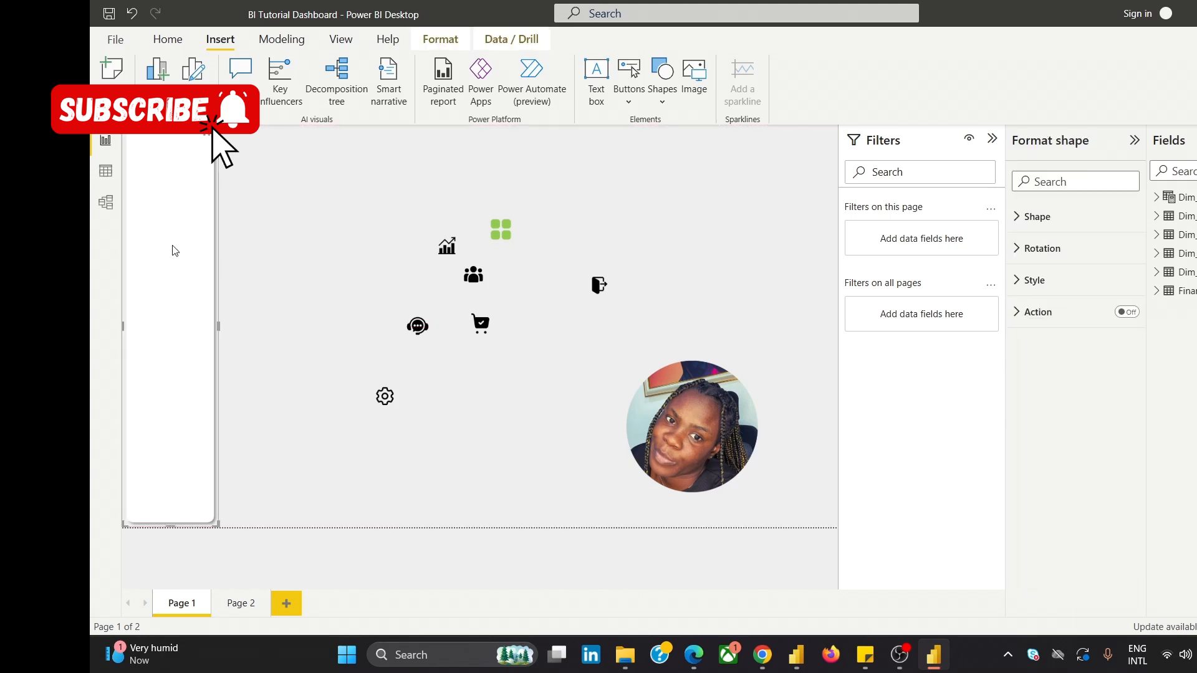
left_click(1033, 249)
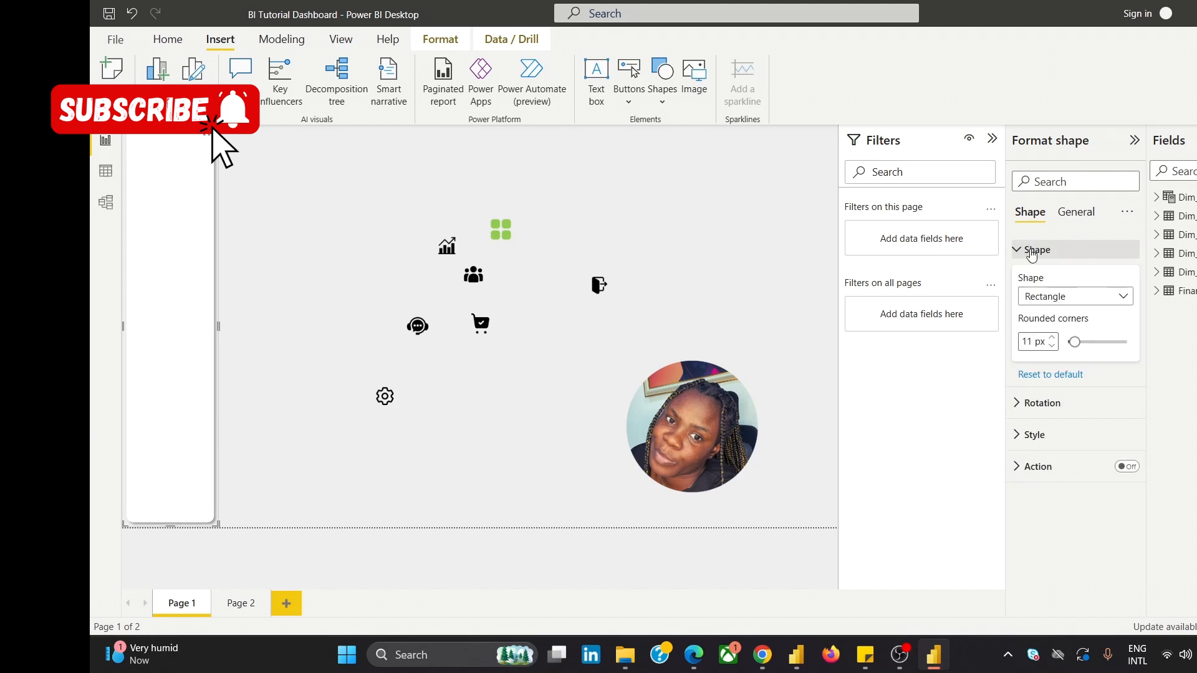
double_click(1025, 341)
type("9")
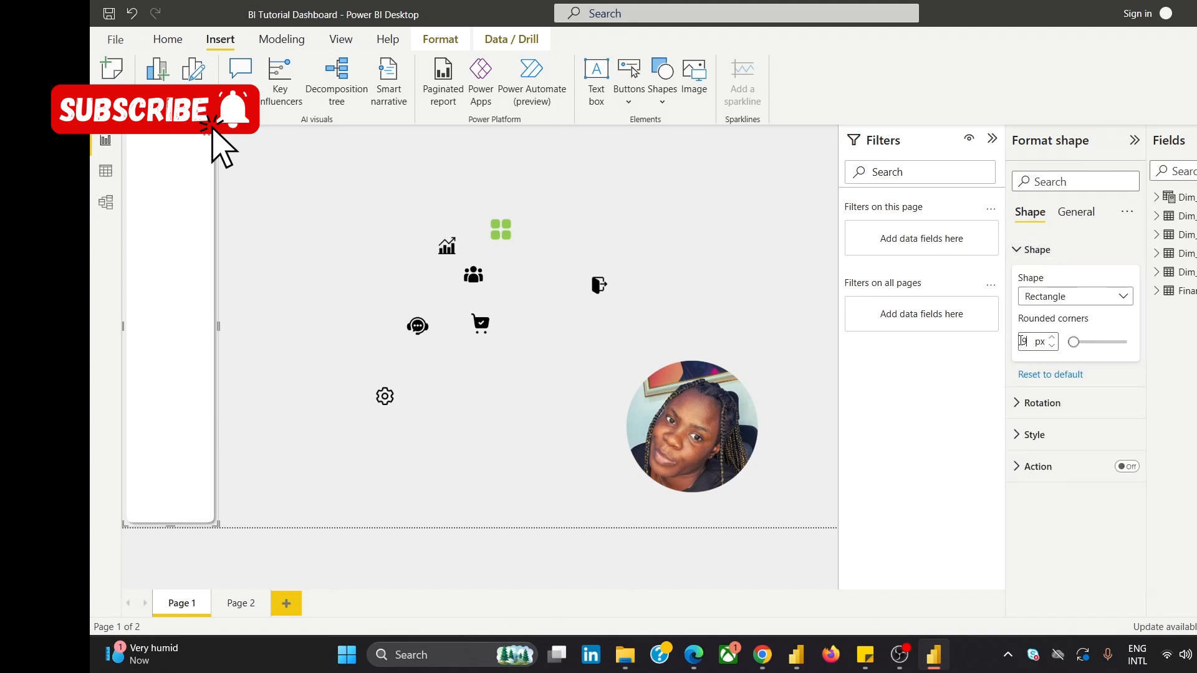
left_click(358, 187)
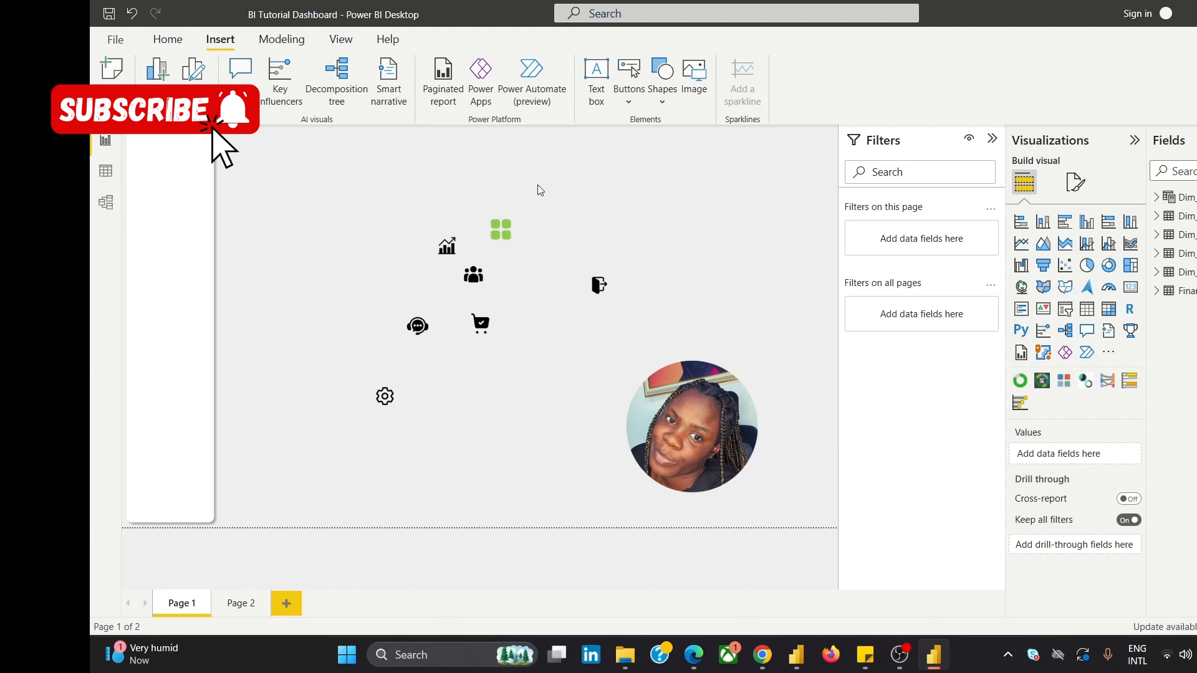
Compare the layout with Final Edits.png in Chrome, return to Power BI Desktop and check the sidebar's rounded-corner setting.
left_click(683, 423)
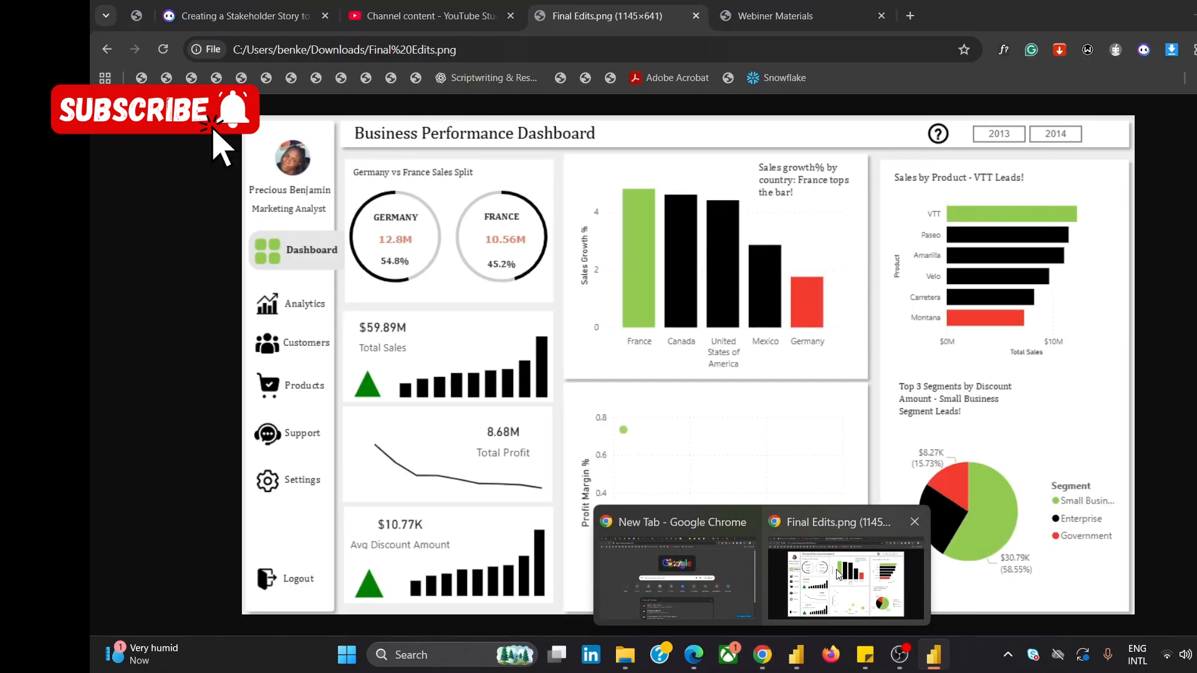
left_click(843, 580)
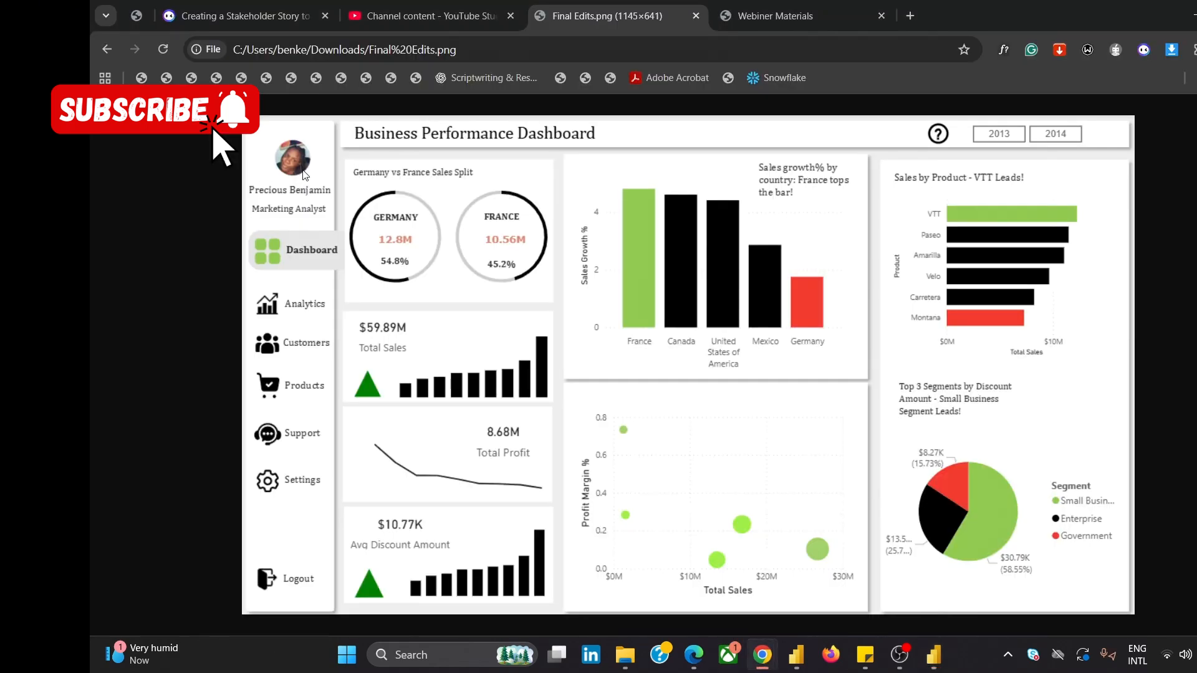
mouse_move(933, 655)
left_click(900, 580)
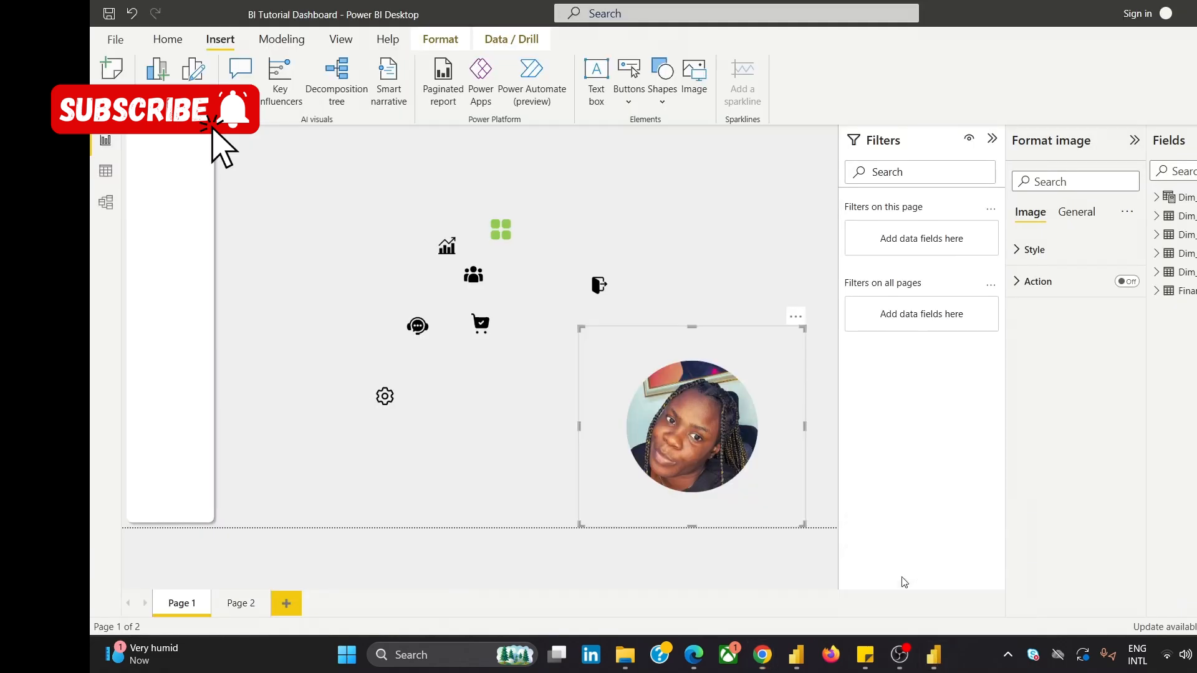
left_click(196, 220)
left_click(1068, 250)
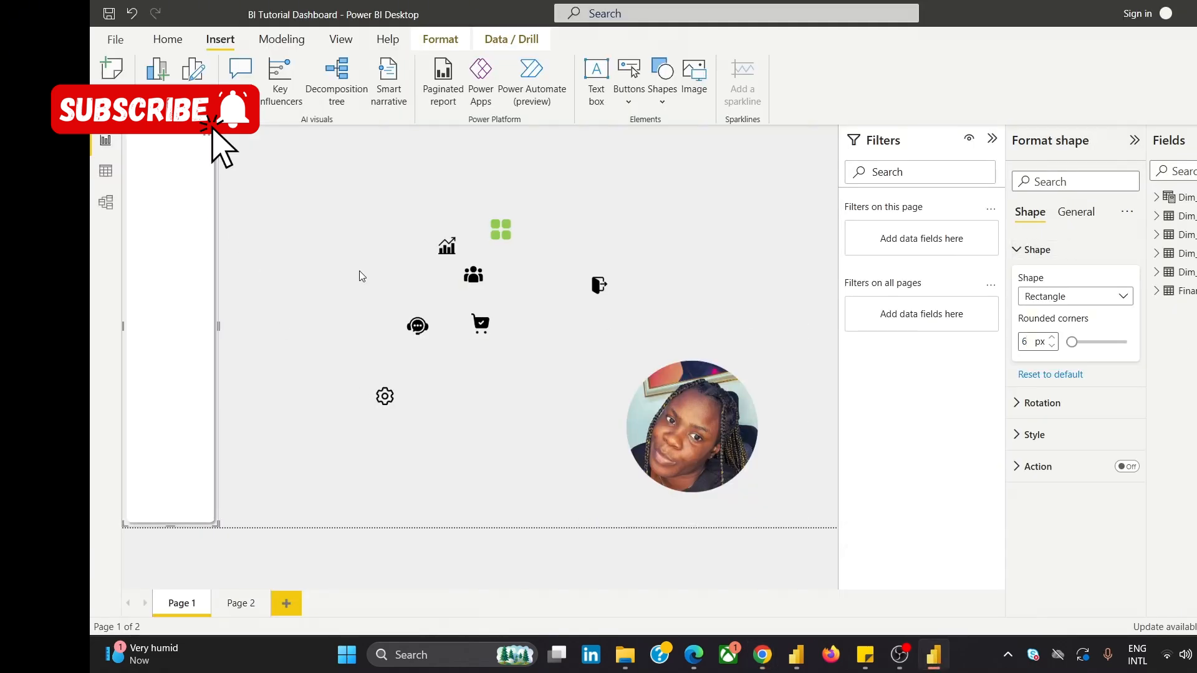
left_click(253, 237)
Shrink the circular profile photo to a small thumbnail.
left_click(684, 395)
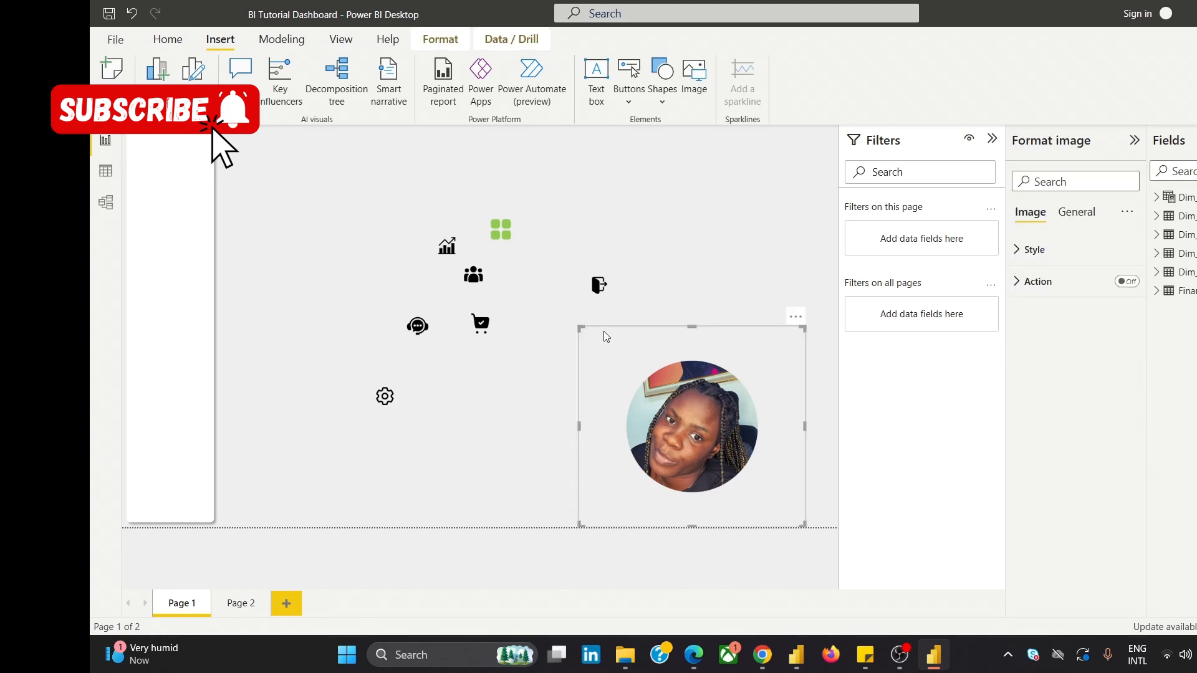
left_click_drag(577, 329, 741, 471)
Try to place the profile photo on the upper part of the sidebar, and undo the move.
left_click_drag(785, 505, 184, 169)
left_click(295, 177)
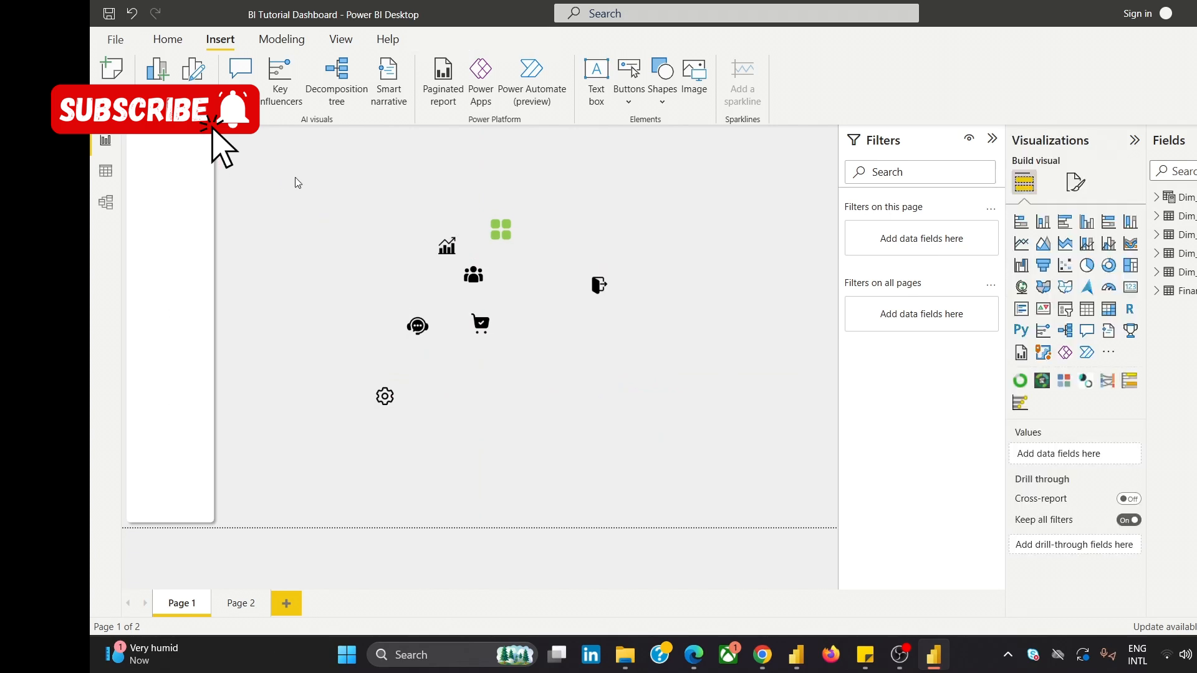
left_click(185, 174)
key("ctrl+z")
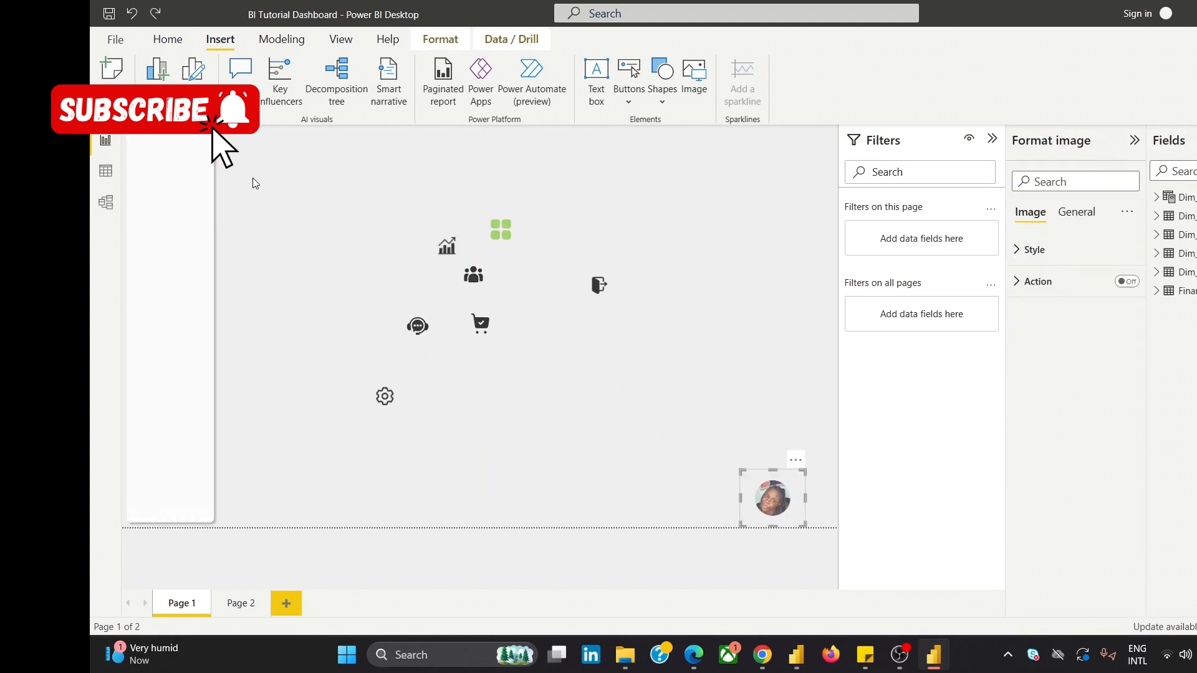
Move the profile photo to the top of the sidebar and finish placing the name text box beneath it.
left_click_drag(786, 482, 234, 170)
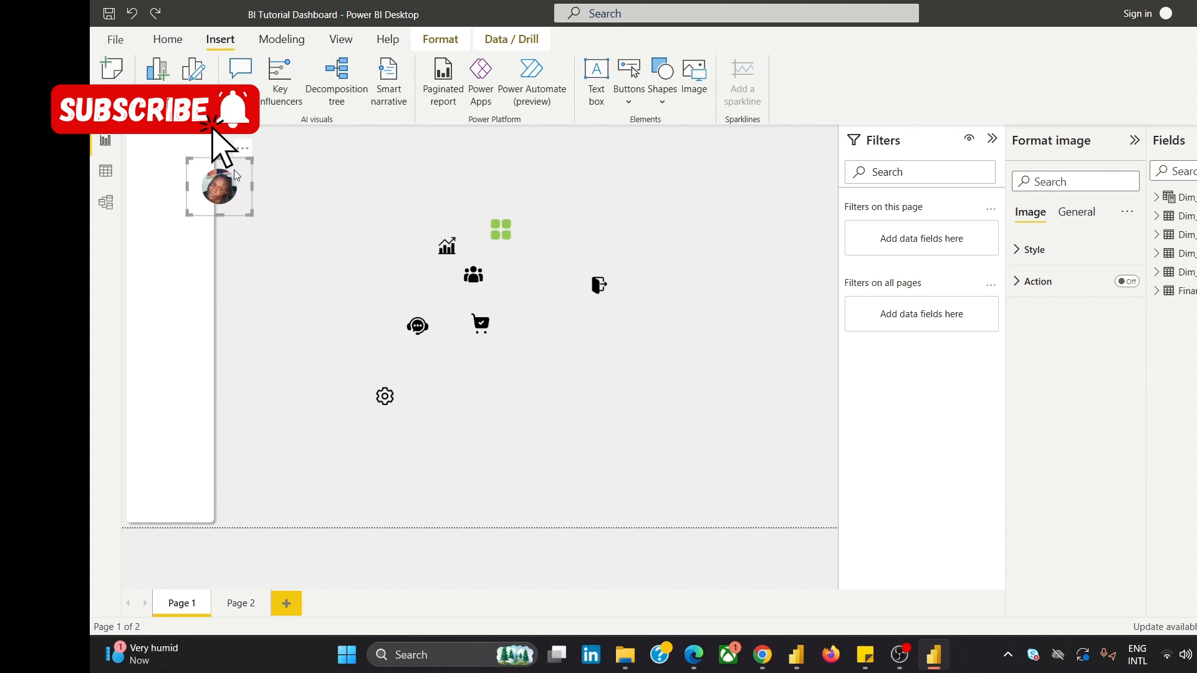
left_click(242, 151)
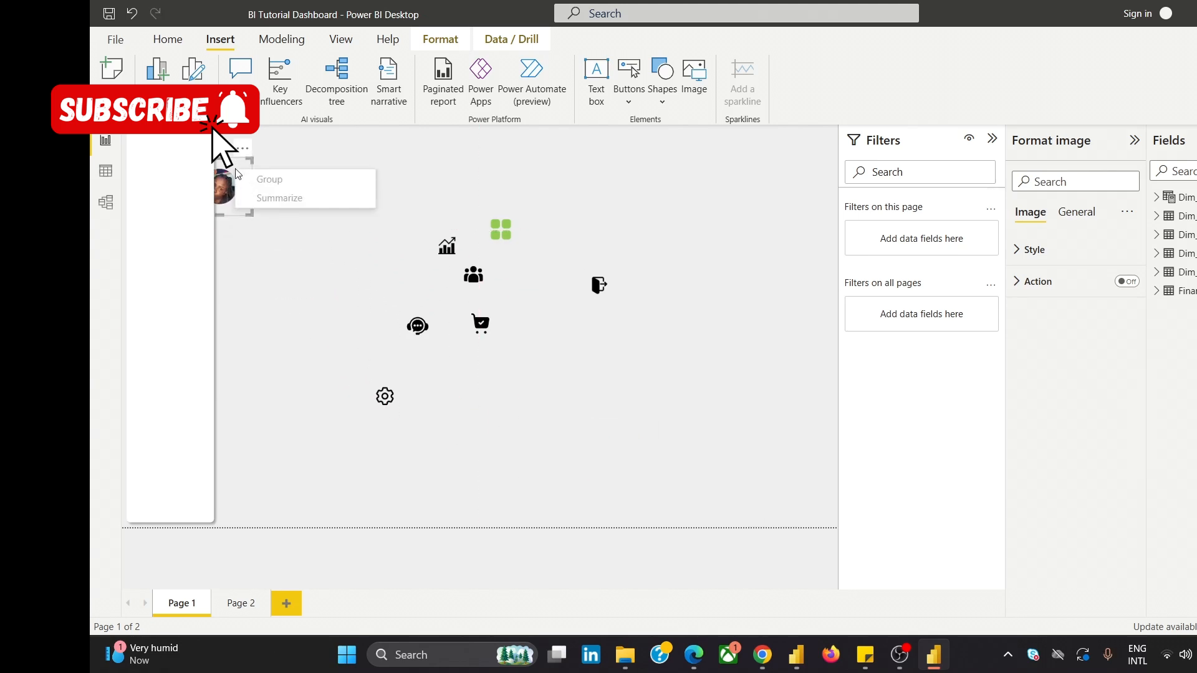
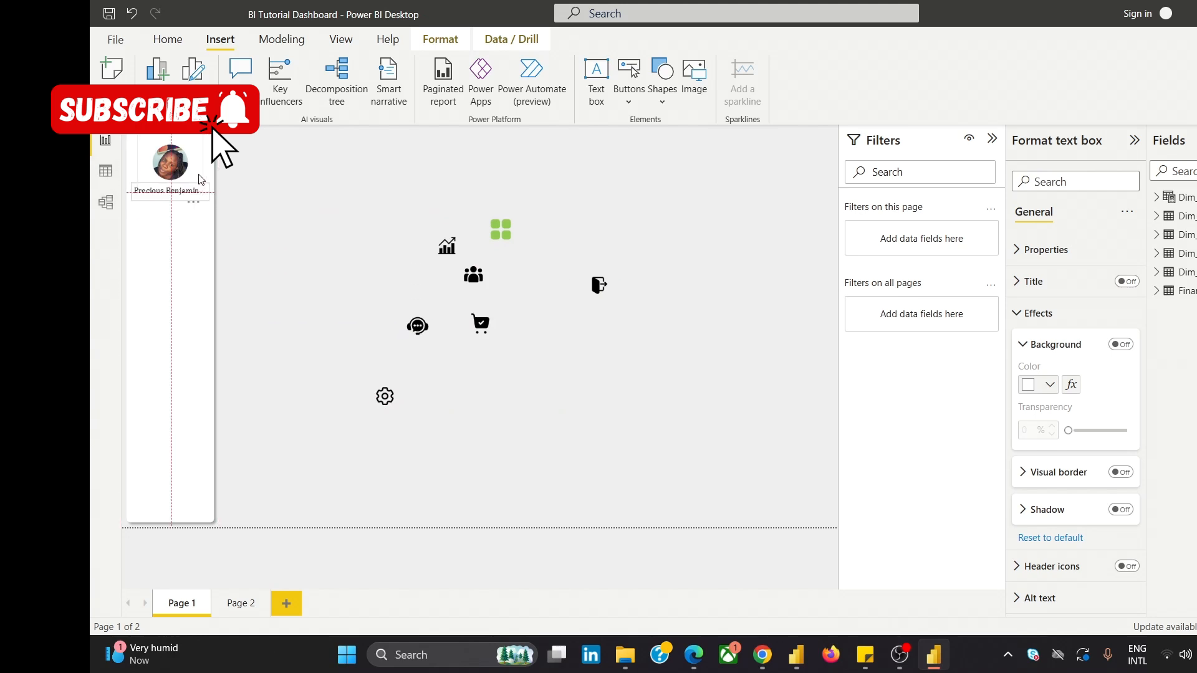
left_click(302, 167)
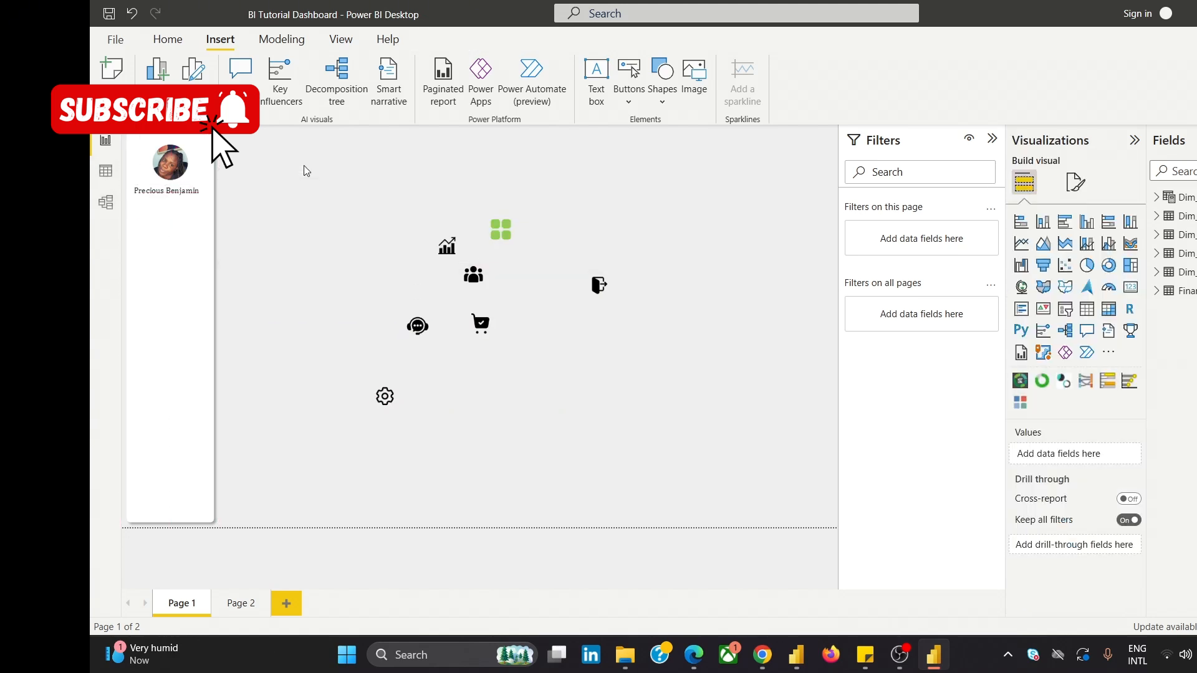
Duplicate the name text box, move the copy to an empty canvas area and replace its text with "Marketing Analyst".
left_click(193, 191)
right_click(204, 178)
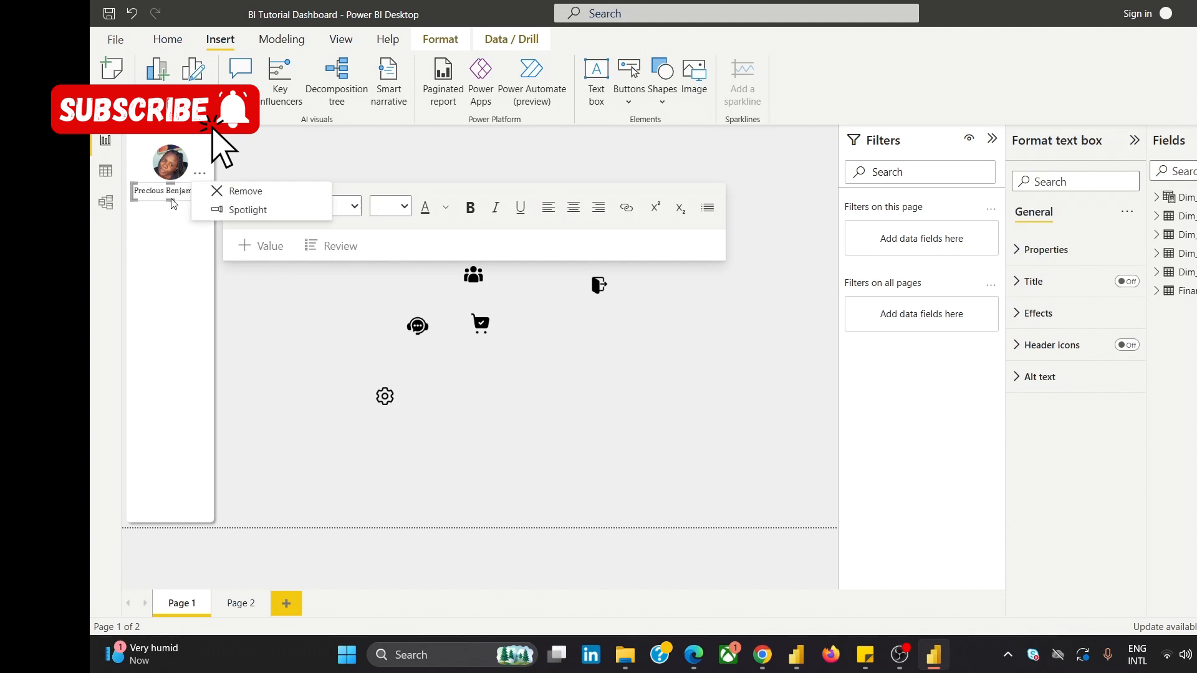
left_click(171, 198)
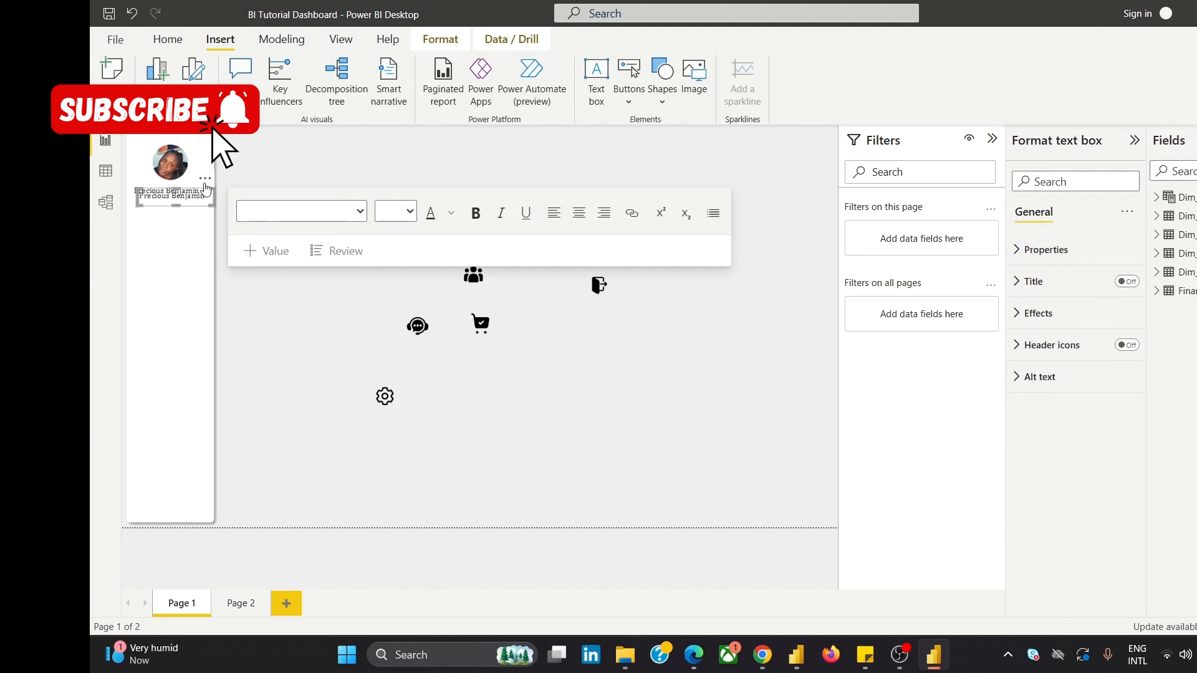
left_click_drag(171, 199, 648, 399)
left_click(595, 409)
key("ctrl+a")
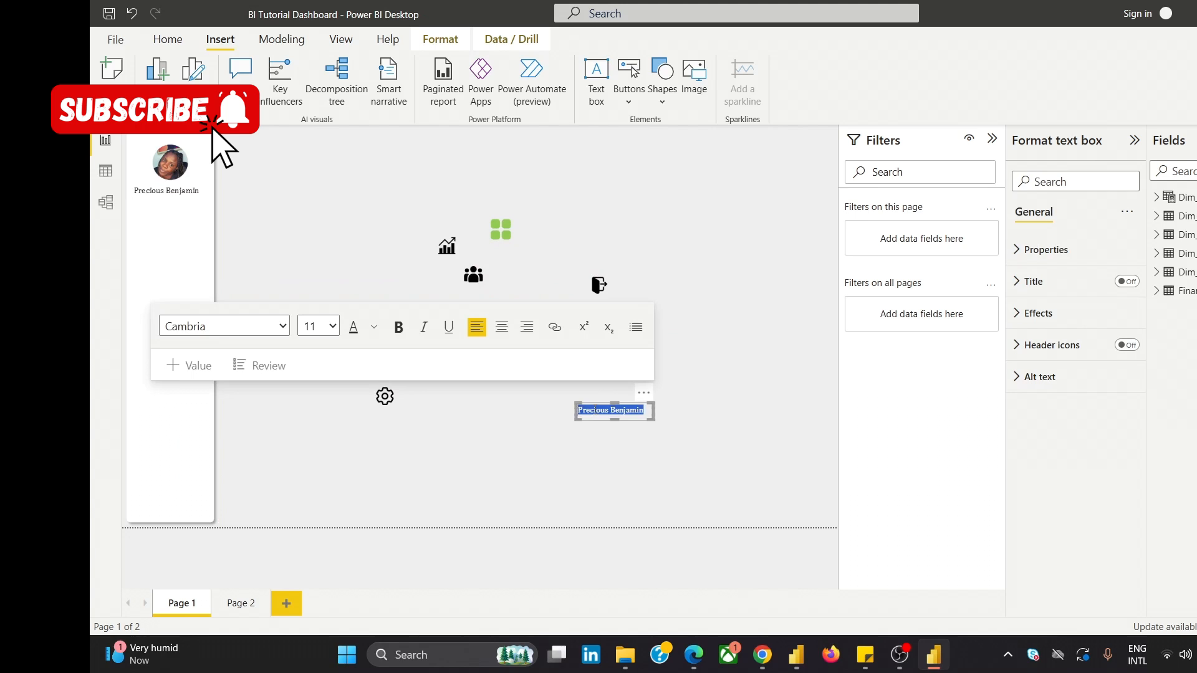
type("Marketing Analyst")
left_click(698, 304)
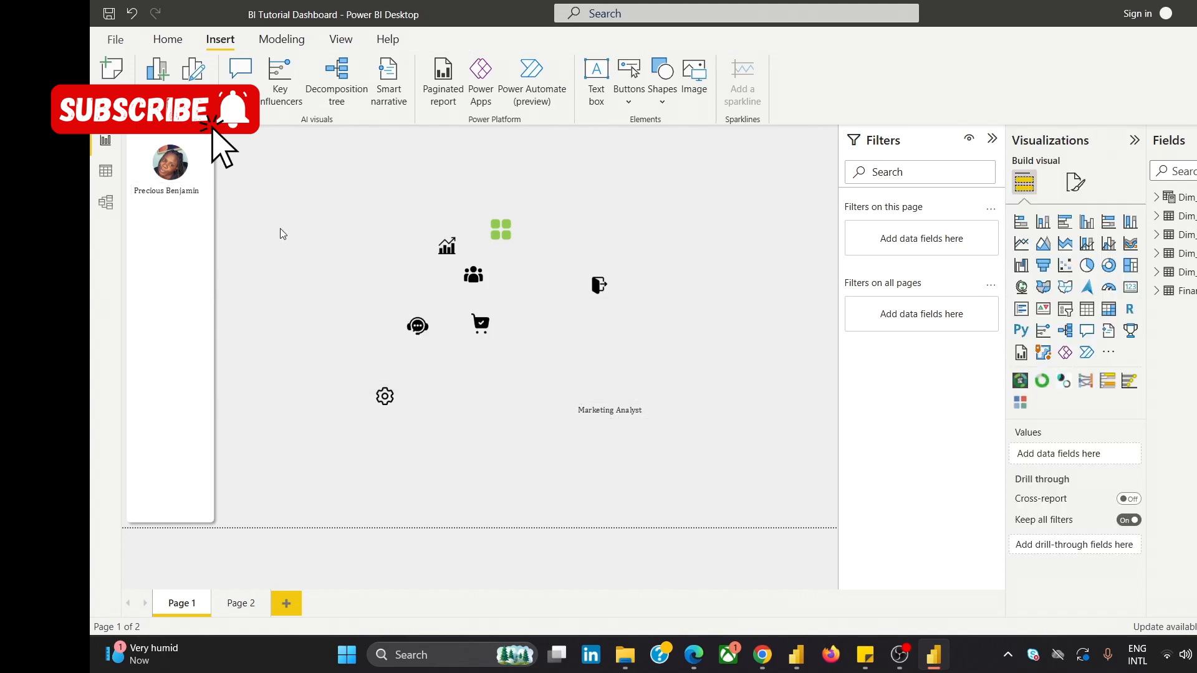
Set the font size of the name text under the profile photo to 12.
left_click(163, 191)
key("ctrl+a")
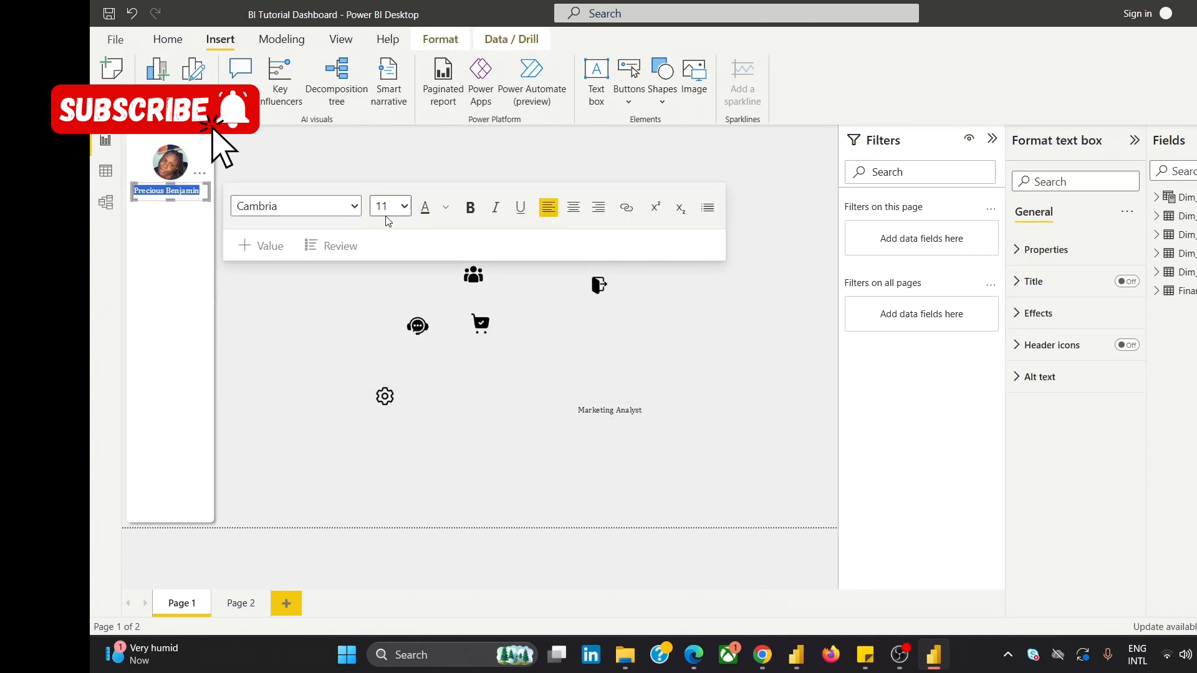
left_click(404, 206)
left_click(383, 337)
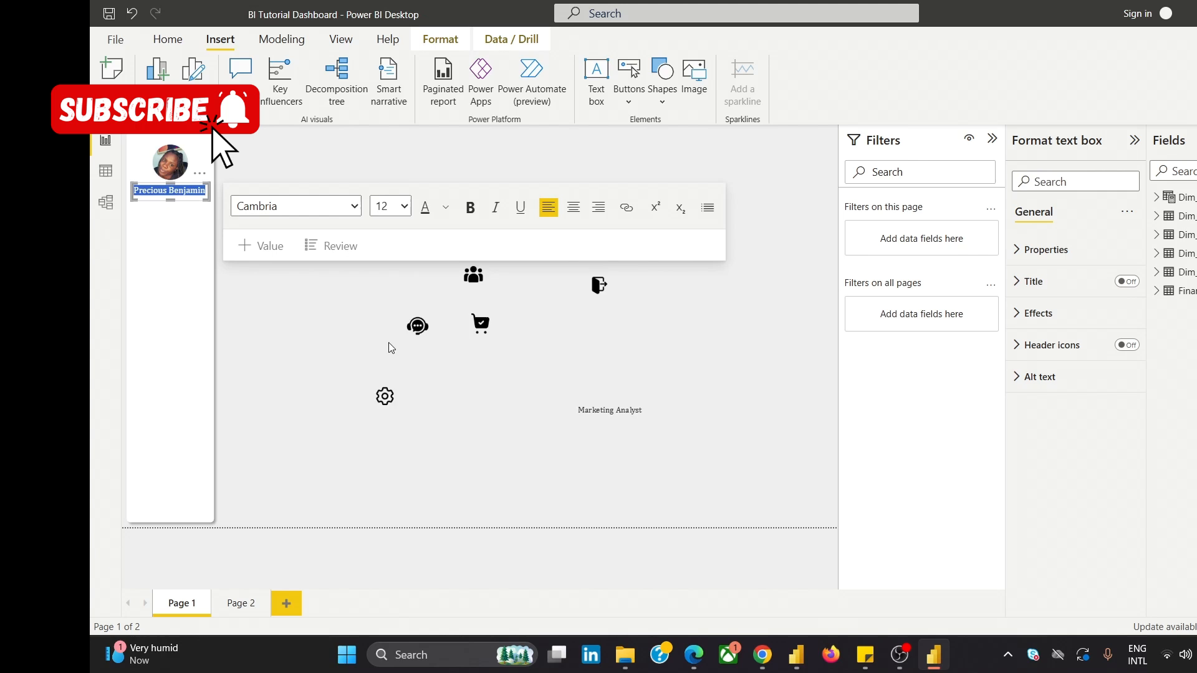
left_click(347, 156)
left_click(189, 187)
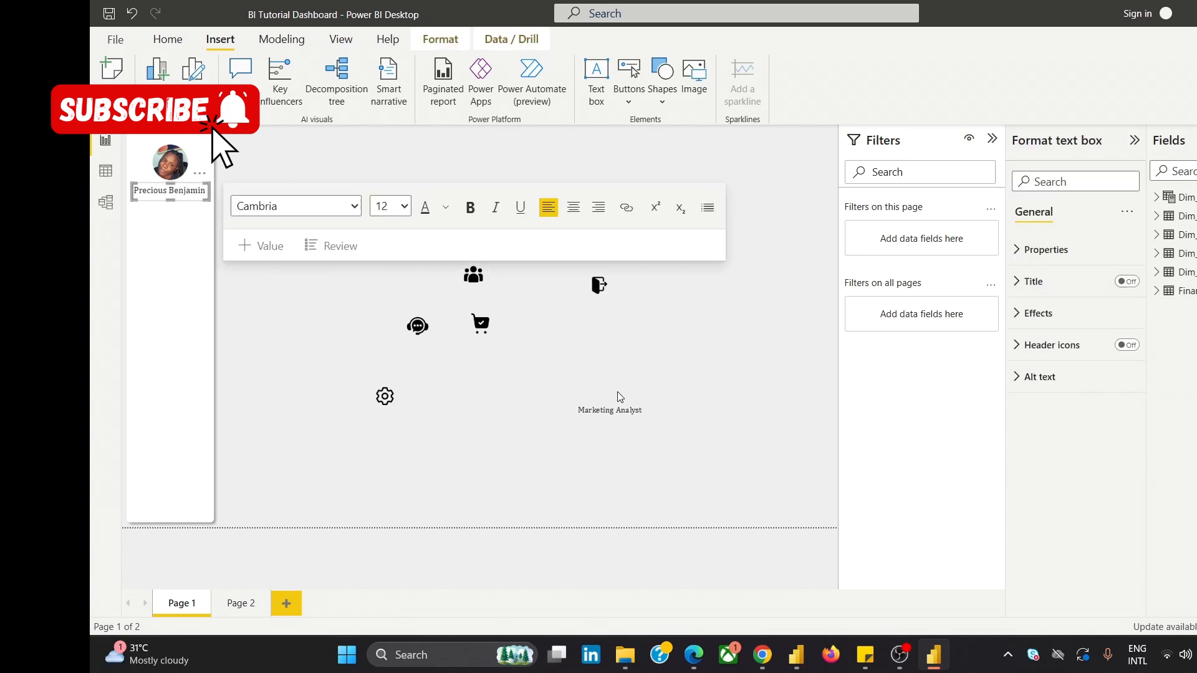
Move the "Marketing Analyst" text box onto the sidebar, directly beneath the name.
left_click(634, 408)
left_click(633, 413)
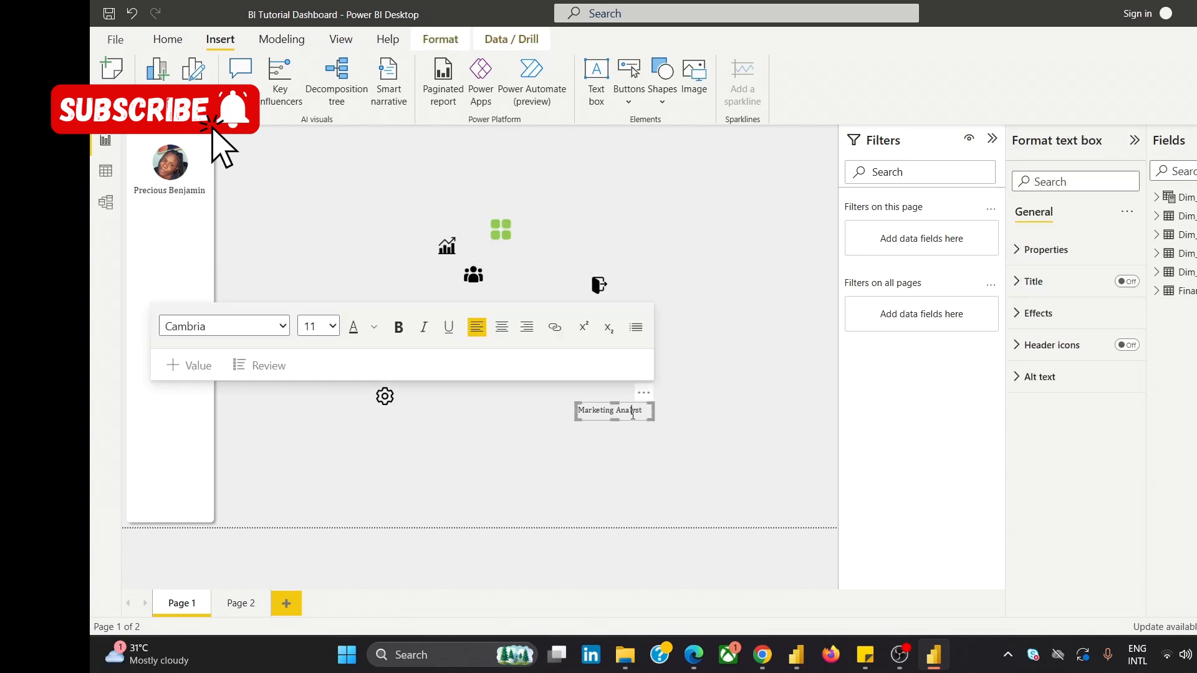
left_click_drag(644, 399, 206, 189)
left_click(311, 193)
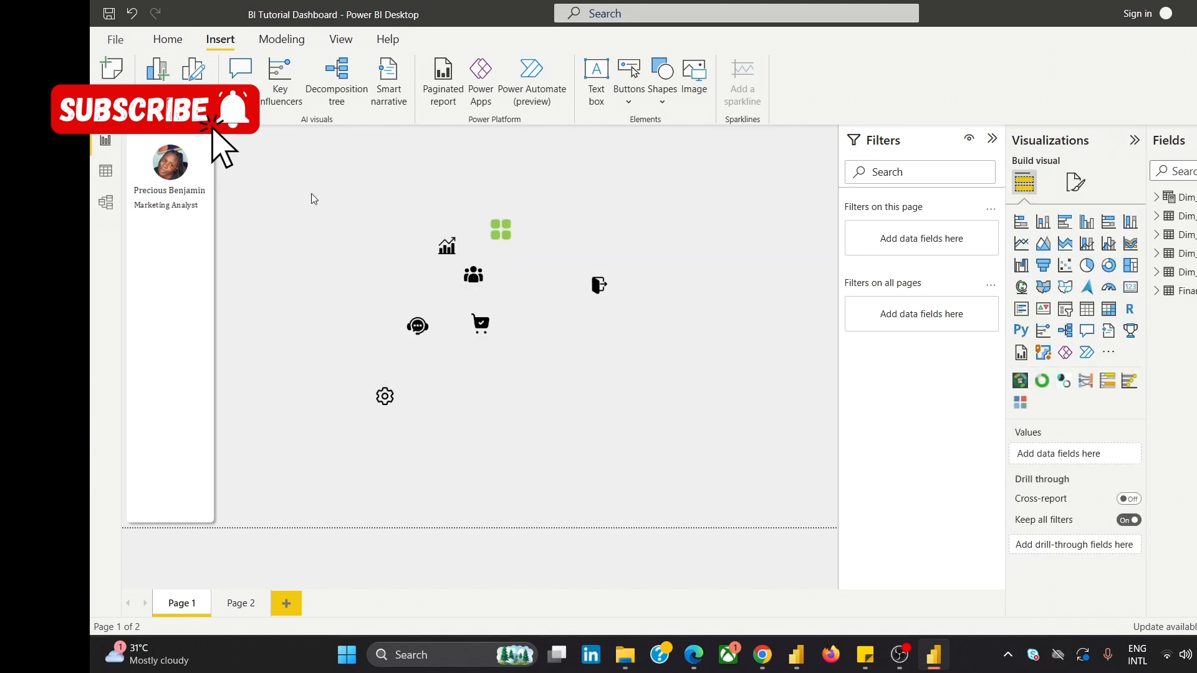
Select the profile photo, name and "Marketing Analyst" text boxes together and align them to center.
left_click(169, 167)
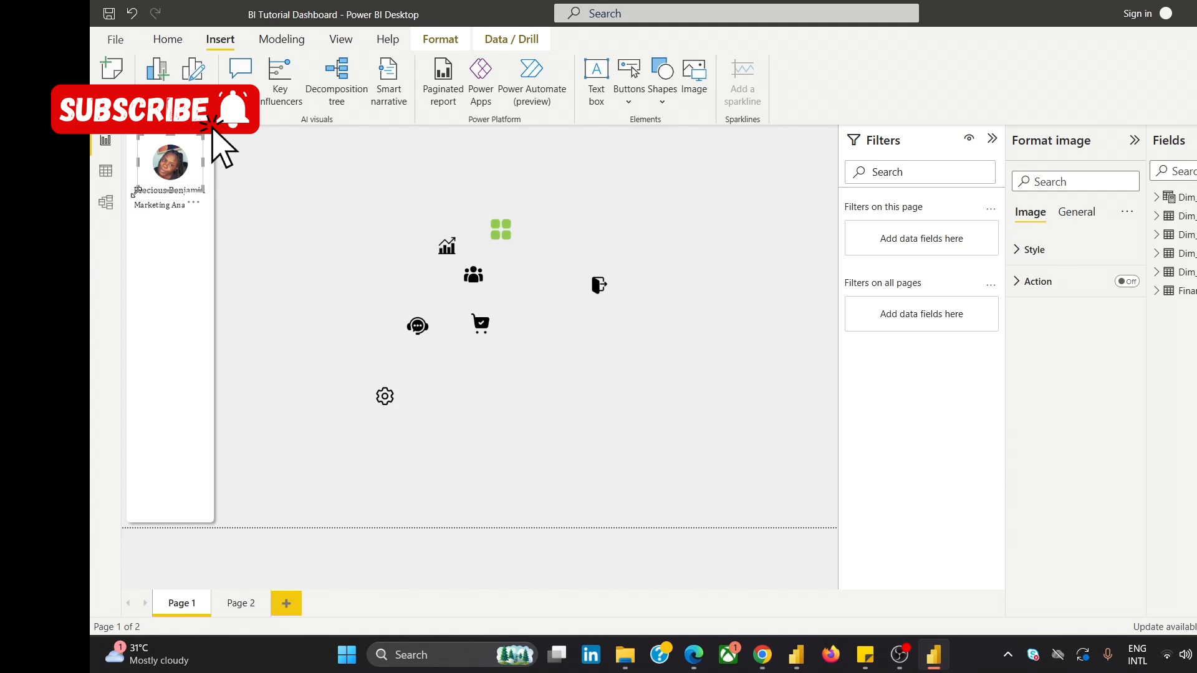
left_click(136, 194, "ctrl")
left_click(147, 206, "ctrl")
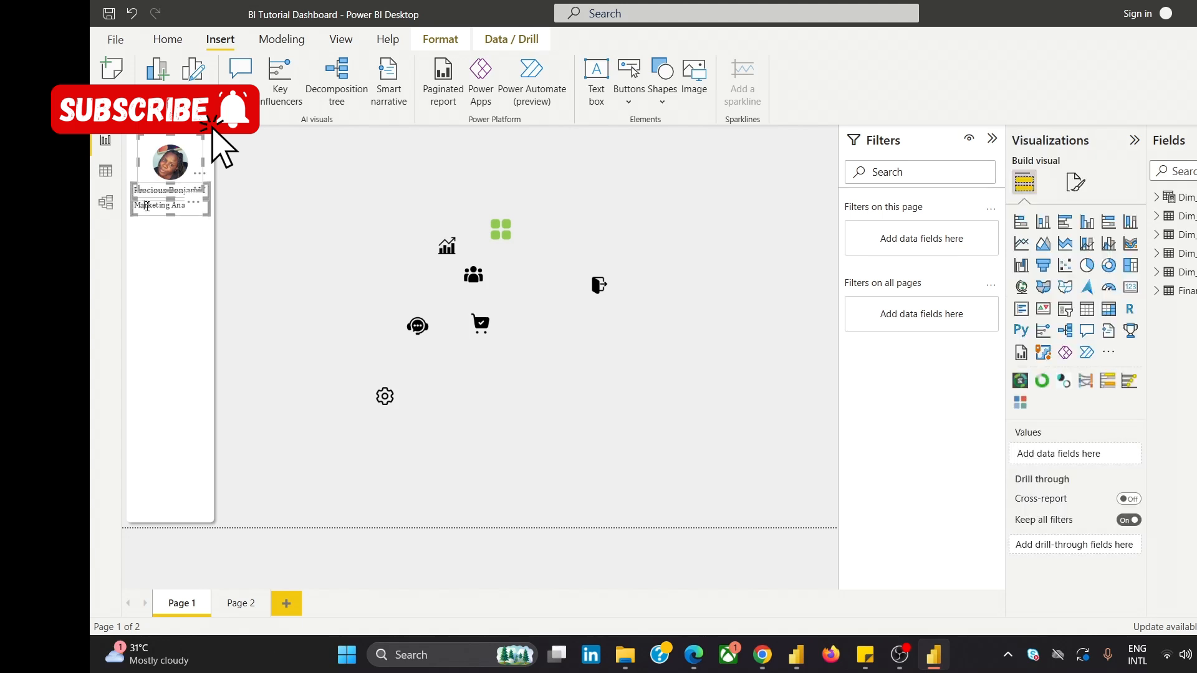
left_click(440, 40)
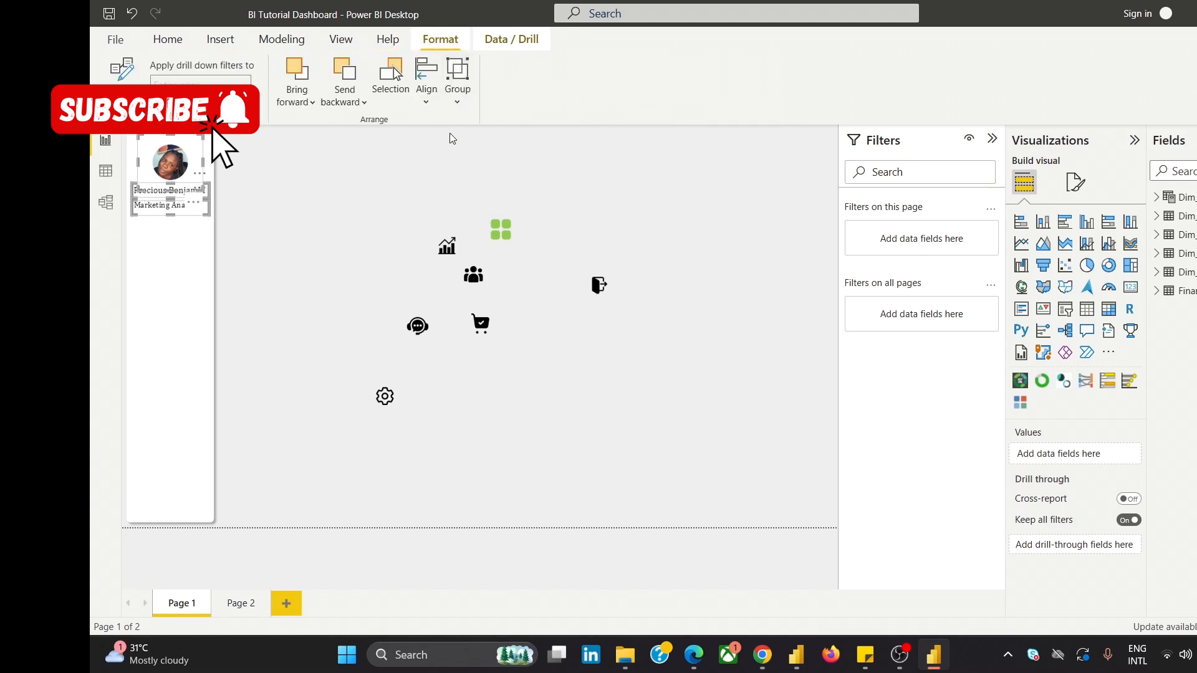
left_click(426, 82)
left_click(483, 162)
left_click(470, 177)
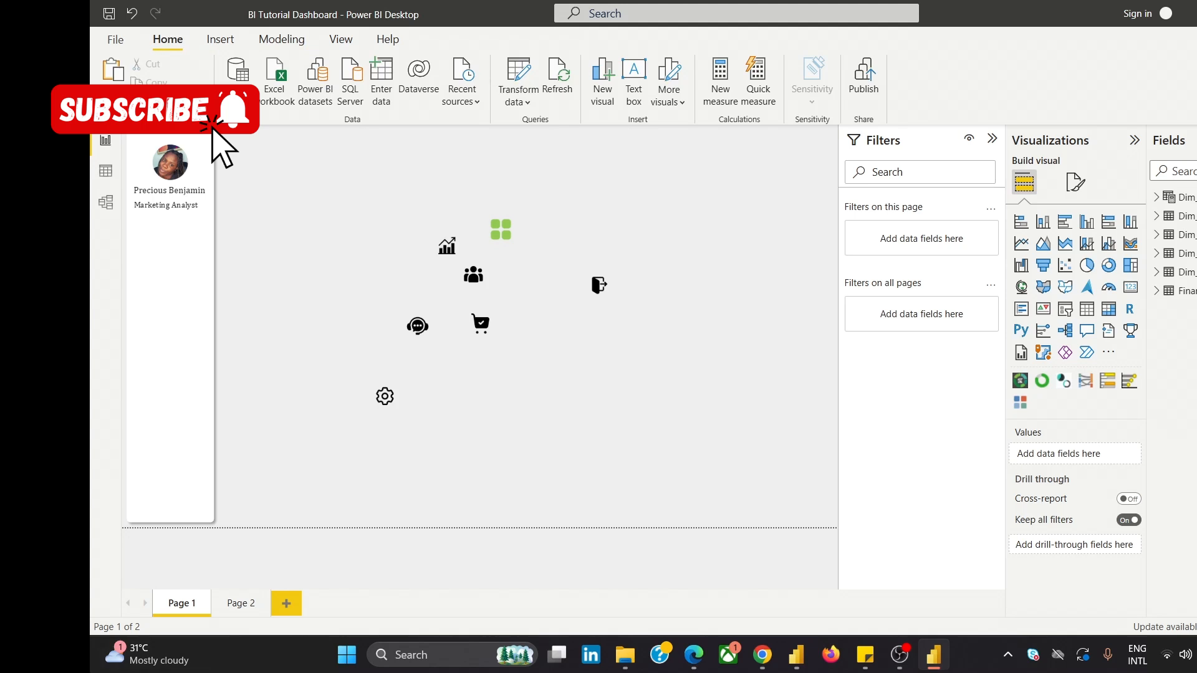
Make the name text bold and widen its text box so the full name fits on one line.
left_click(170, 191)
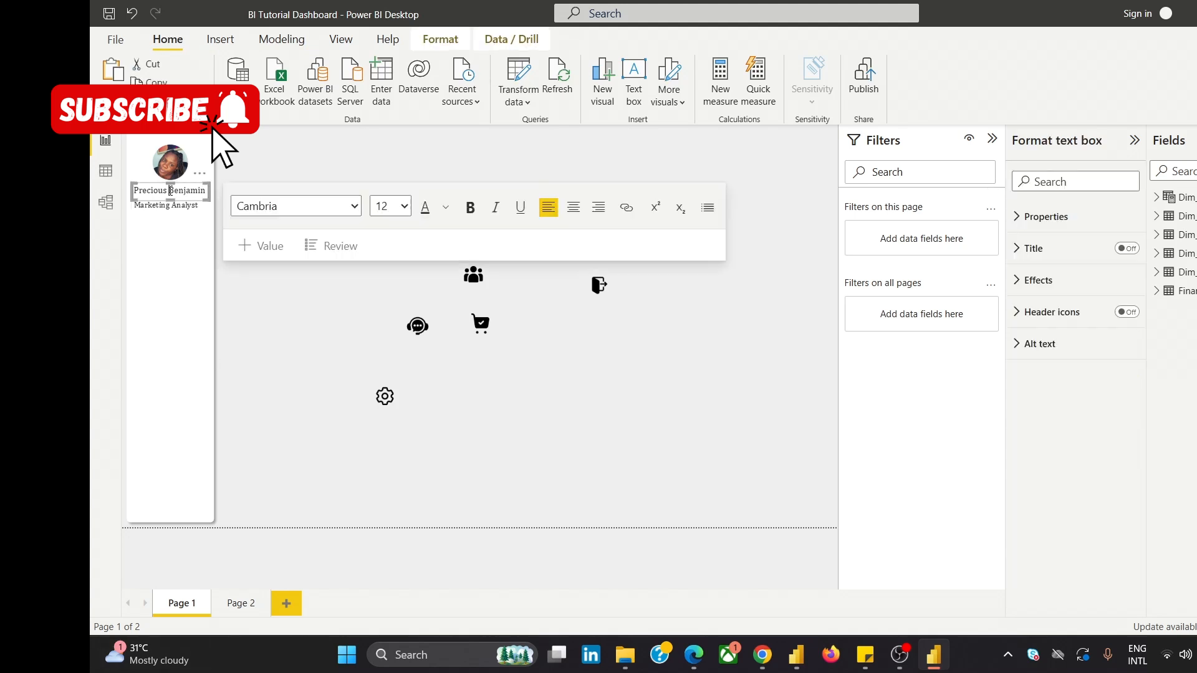
key("ctrl+a")
left_click(470, 207)
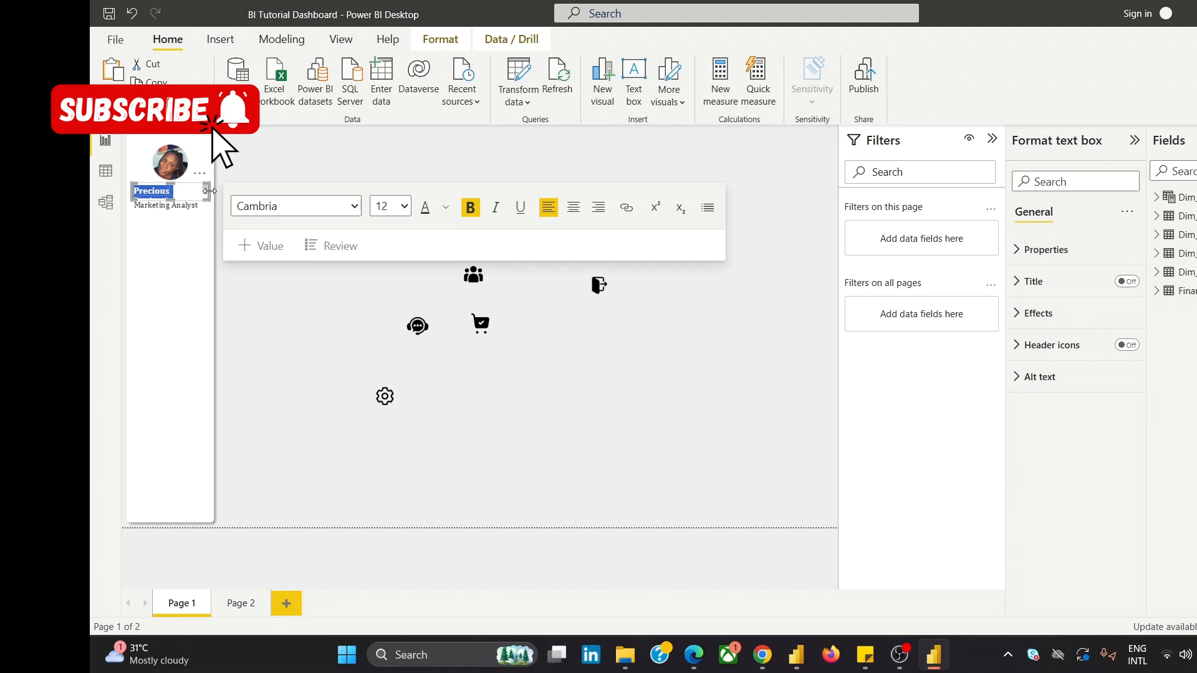
left_click_drag(209, 191, 215, 191)
left_click(339, 148)
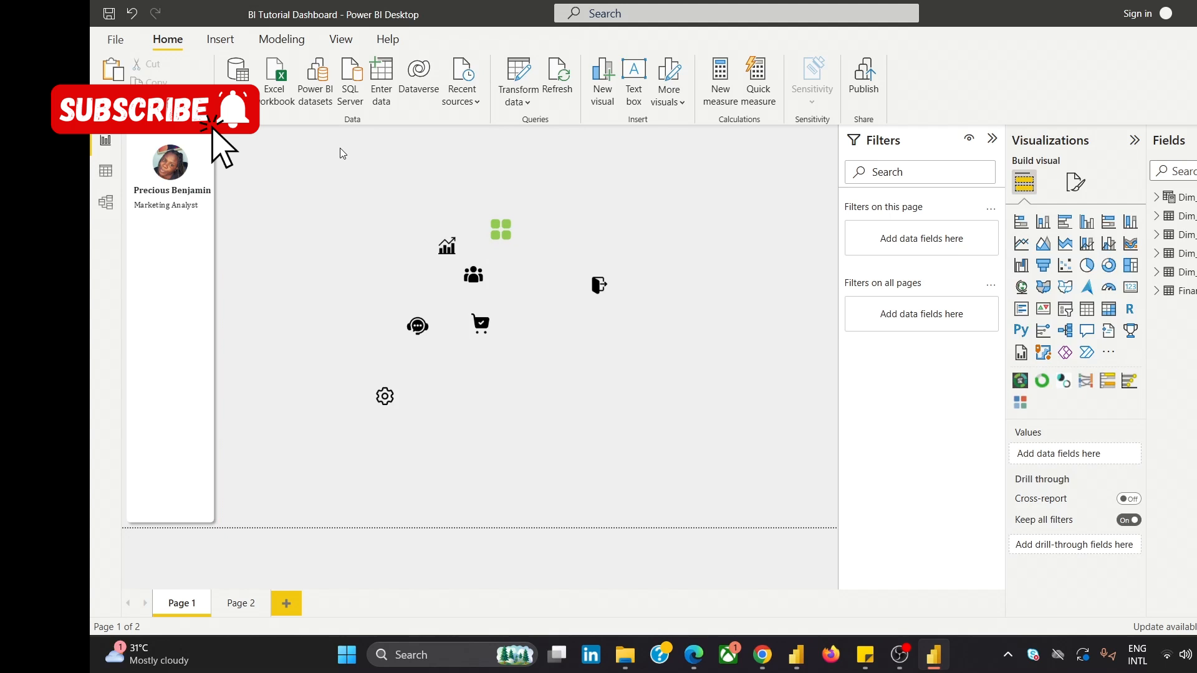
Set the font size of the bold name text to 11.
left_click(174, 193)
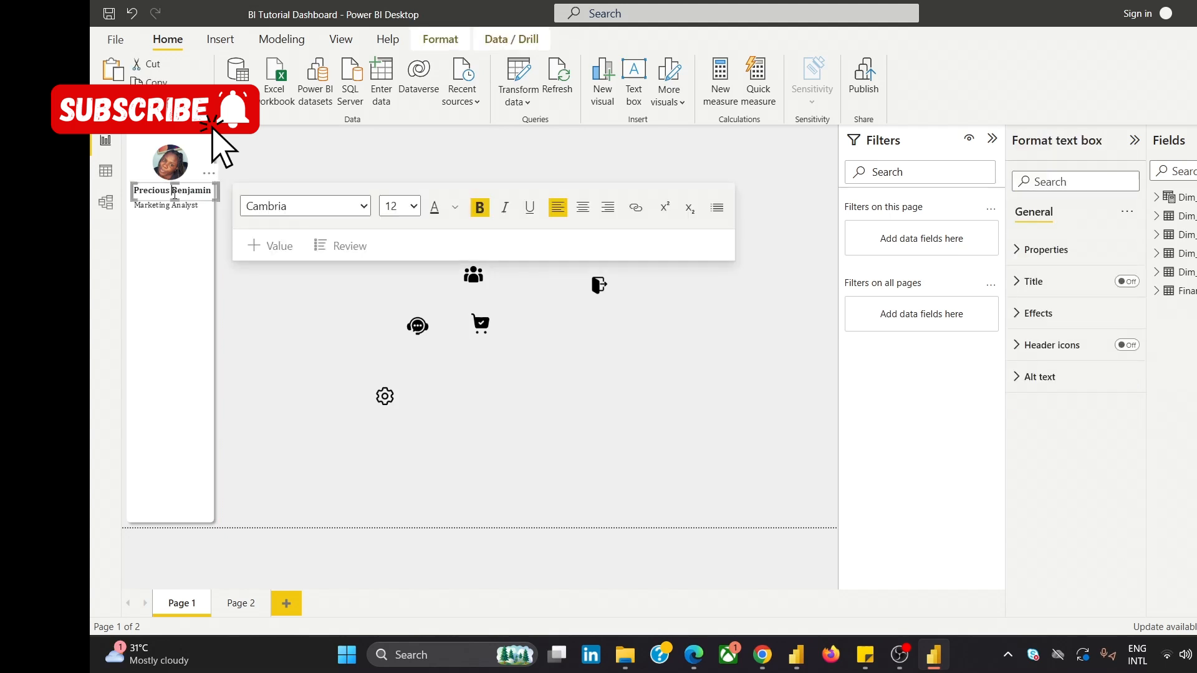
key("ctrl+a")
left_click(417, 205)
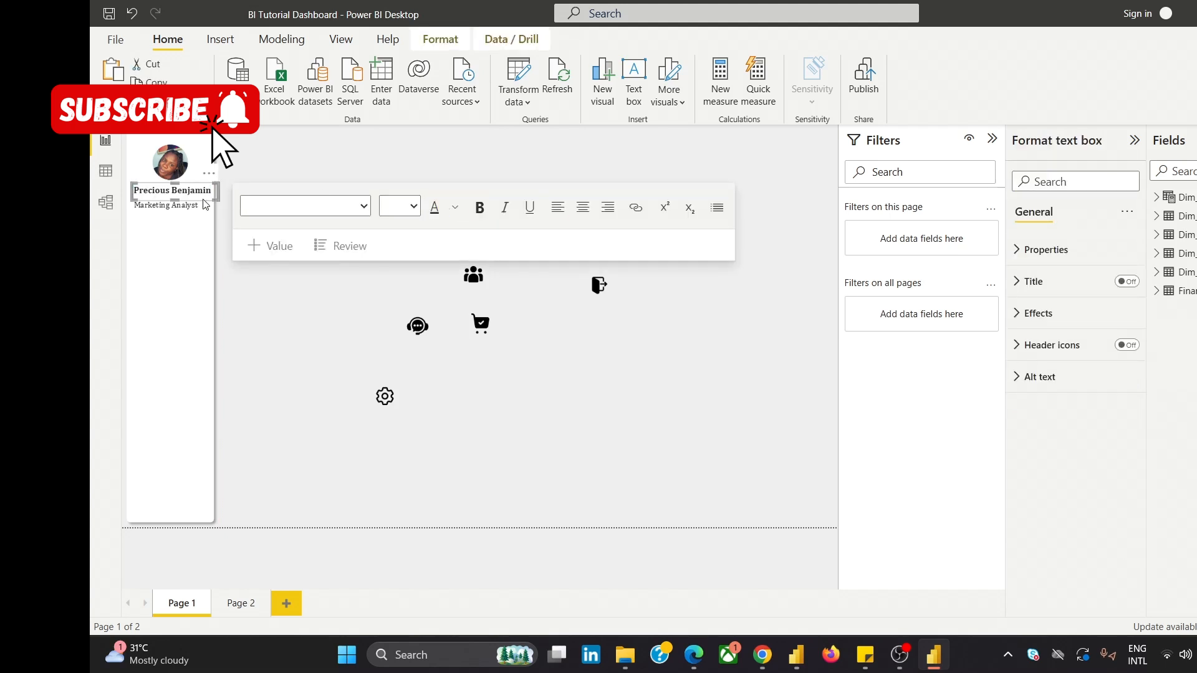
key("ctrl+a")
left_click(412, 207)
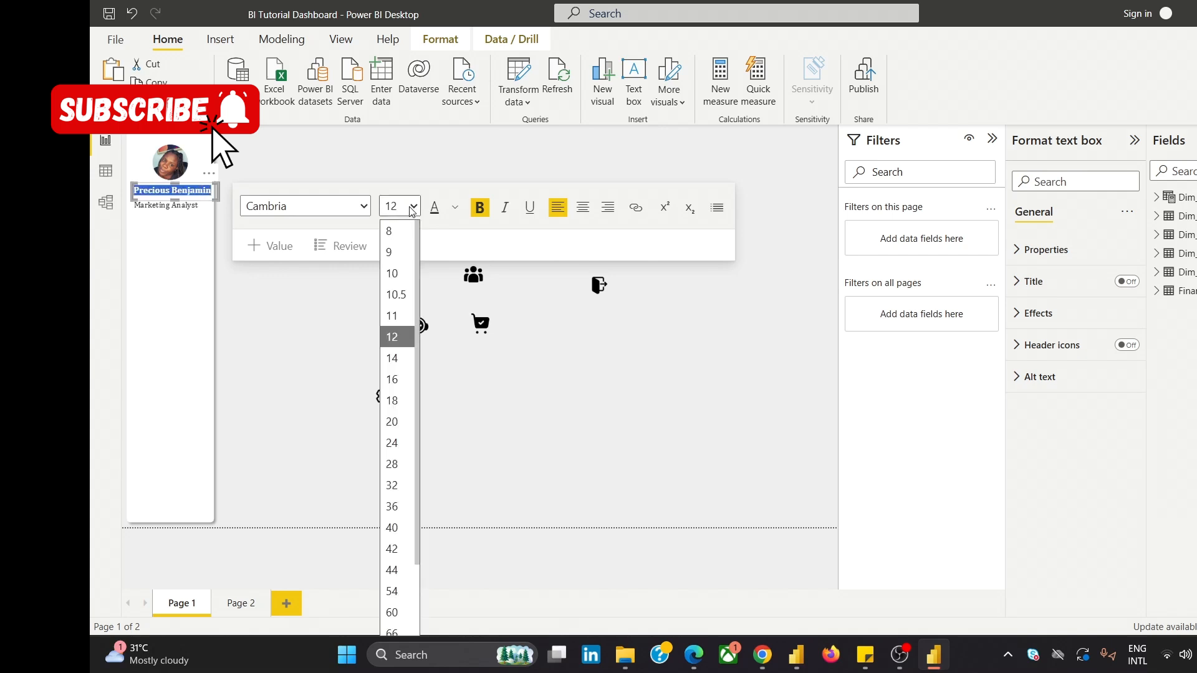
left_click(393, 316)
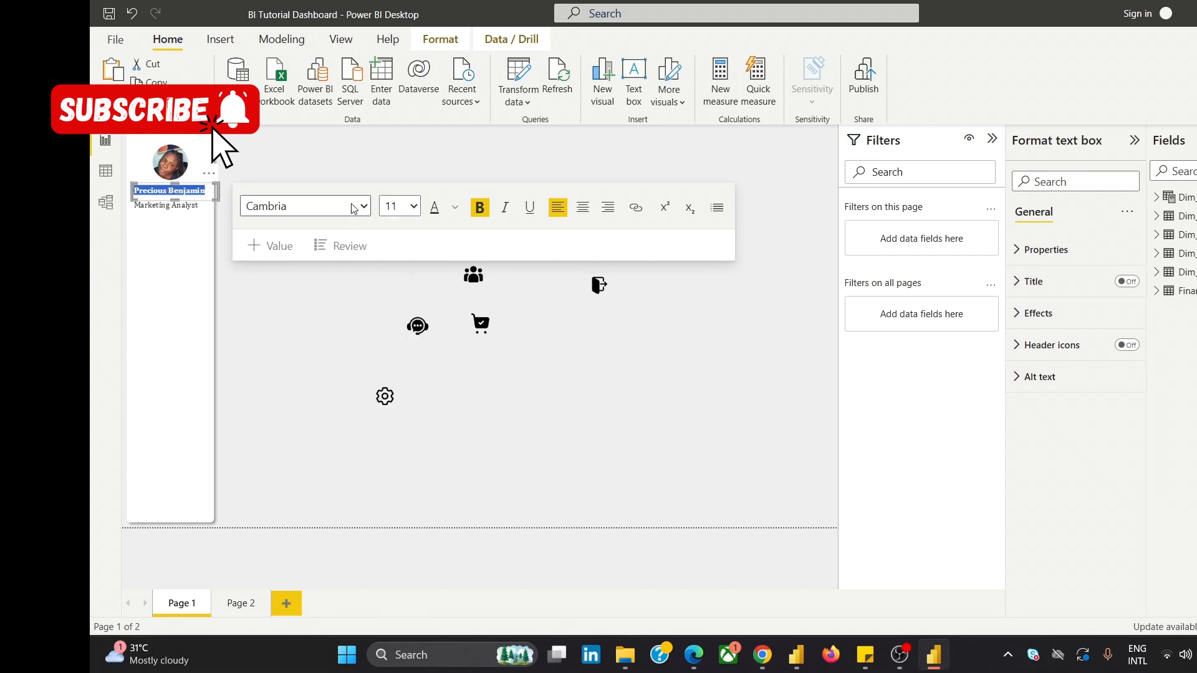
left_click(348, 159)
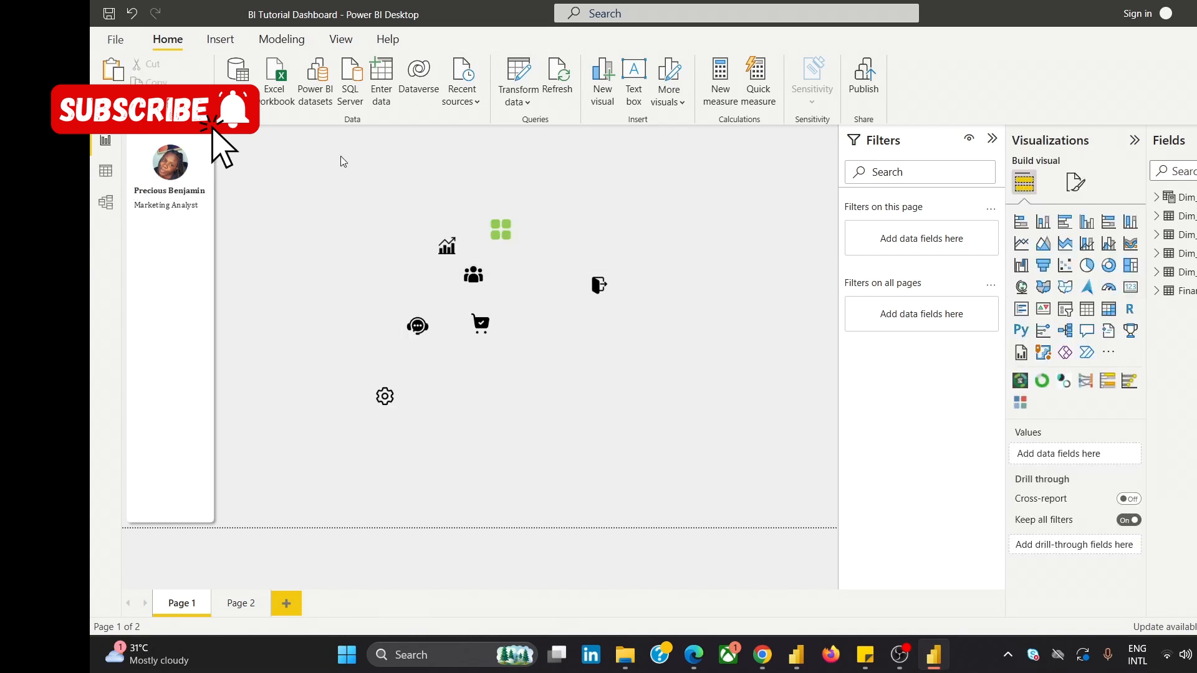
Set the font size of the "Marketing Analyst" text to 10.5.
left_click(174, 205)
left_click(174, 190)
left_click(168, 209)
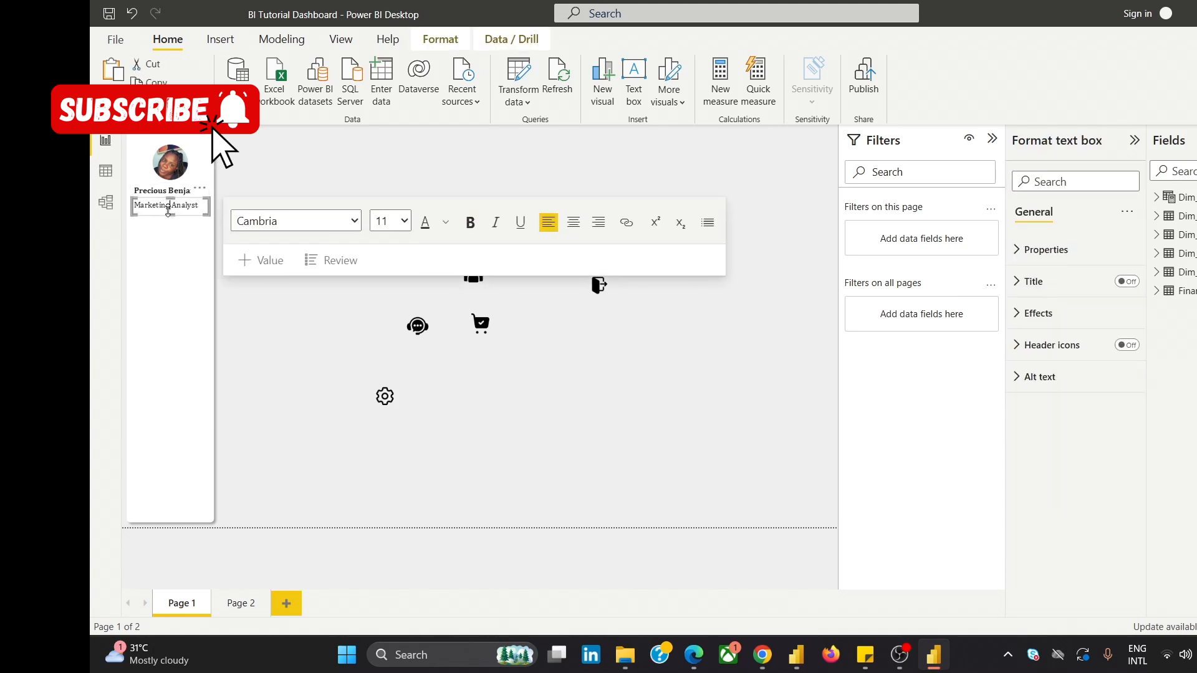
triple_click(170, 207)
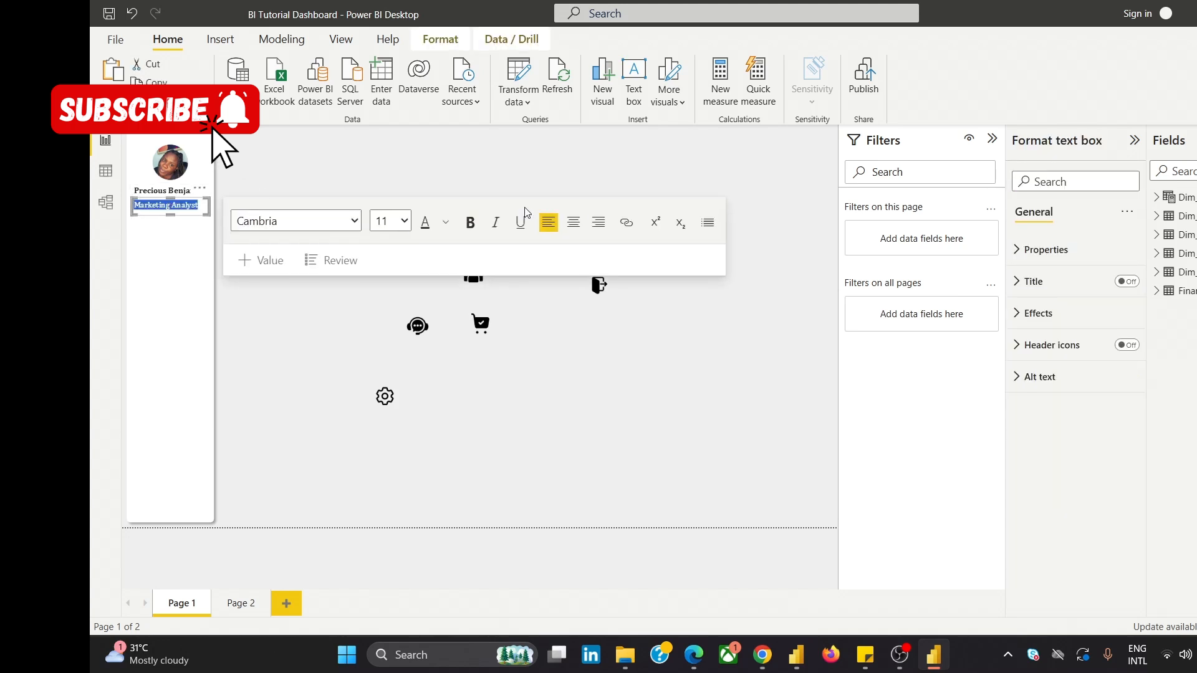
left_click(404, 222)
left_click(395, 310)
left_click(375, 180)
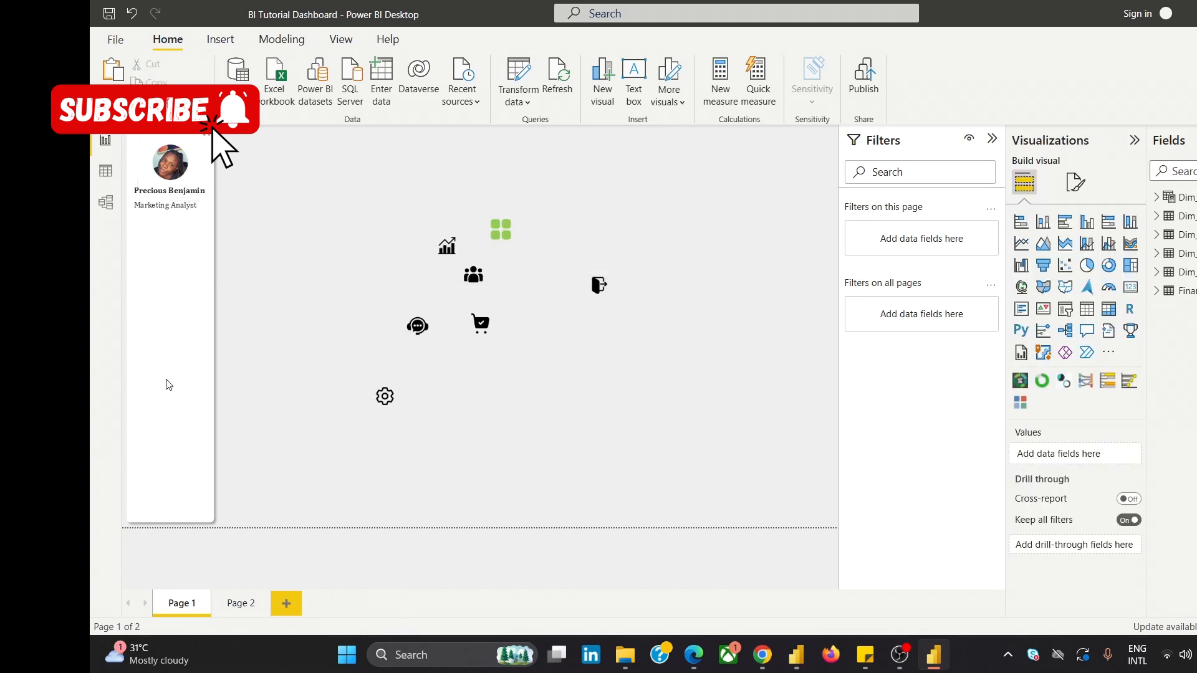
Align the profile photo, the bold name and the job title to center on the sidebar.
left_click(178, 163)
left_click(134, 191)
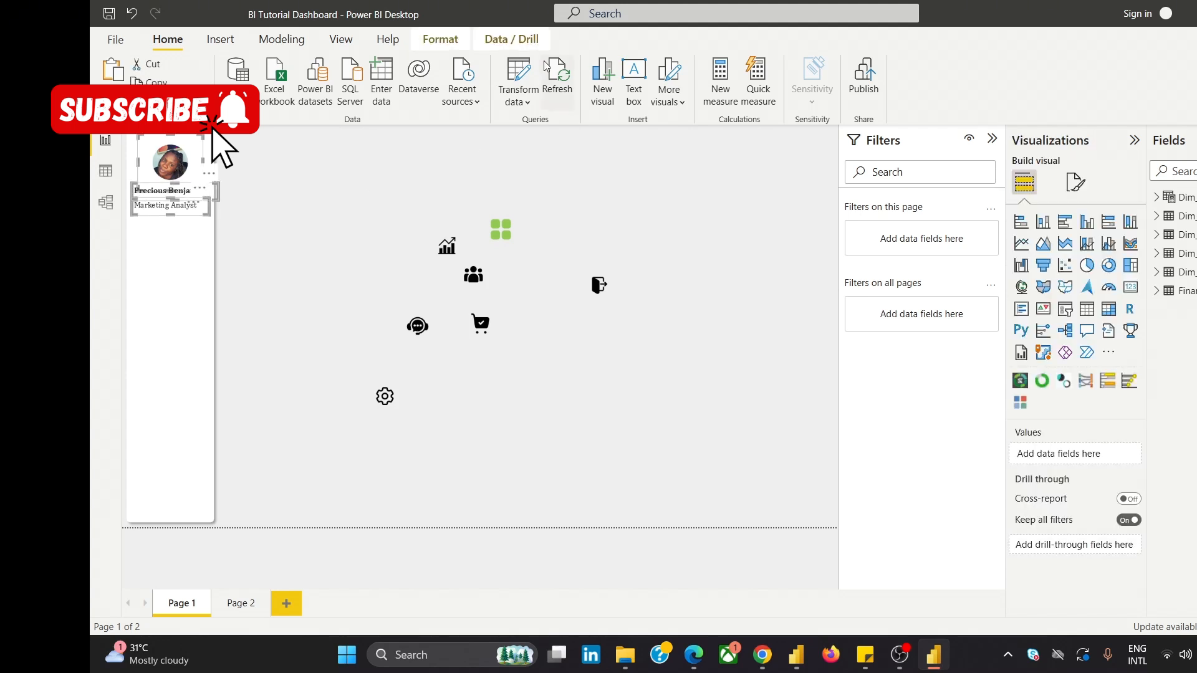
left_click(440, 39)
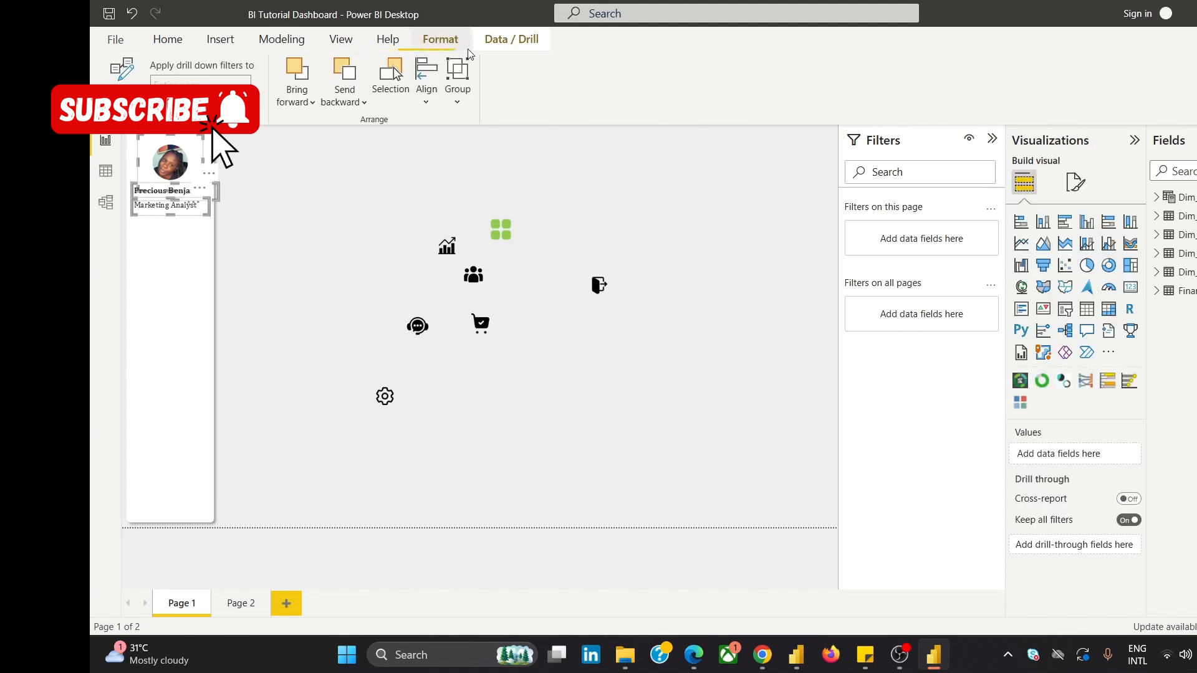
left_click(427, 78)
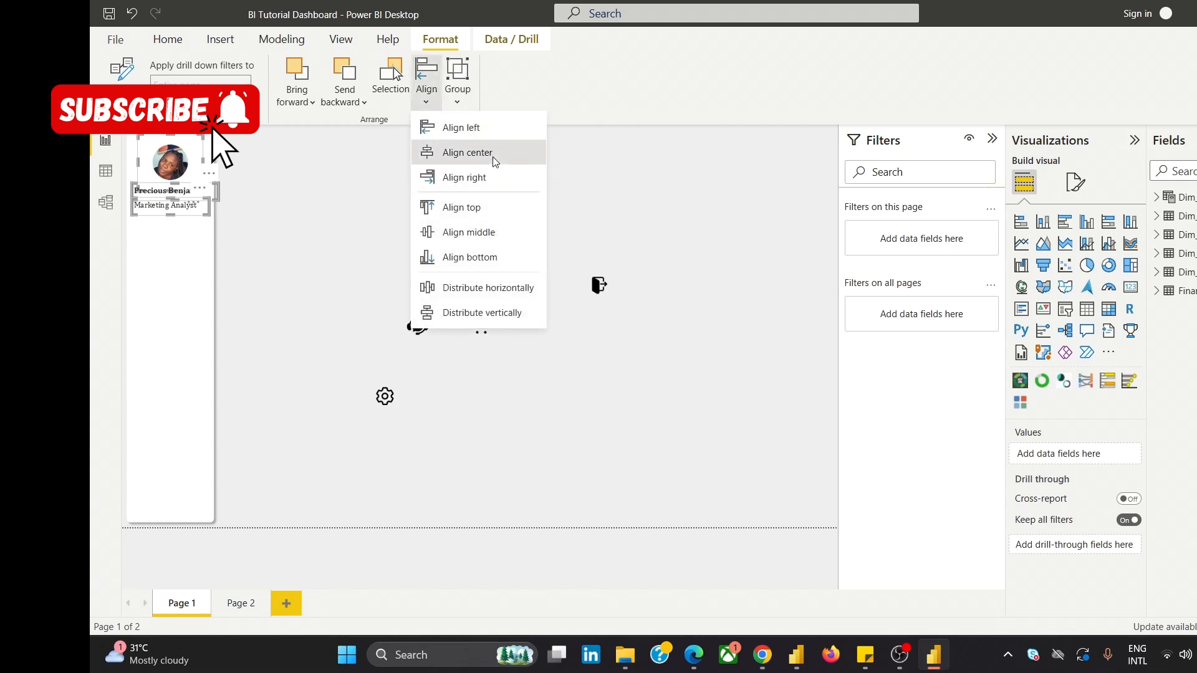
left_click(492, 156)
left_click(436, 182)
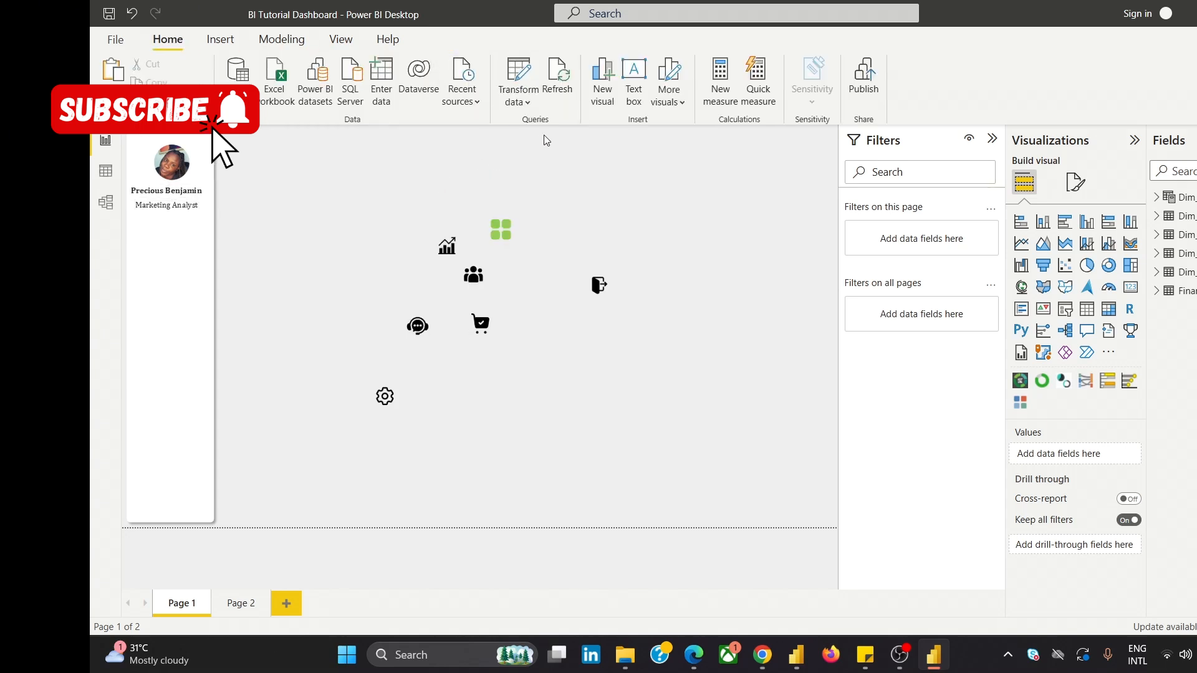
Narrow the name and "Marketing Analyst" text boxes to fit closely around their text.
left_click(173, 190)
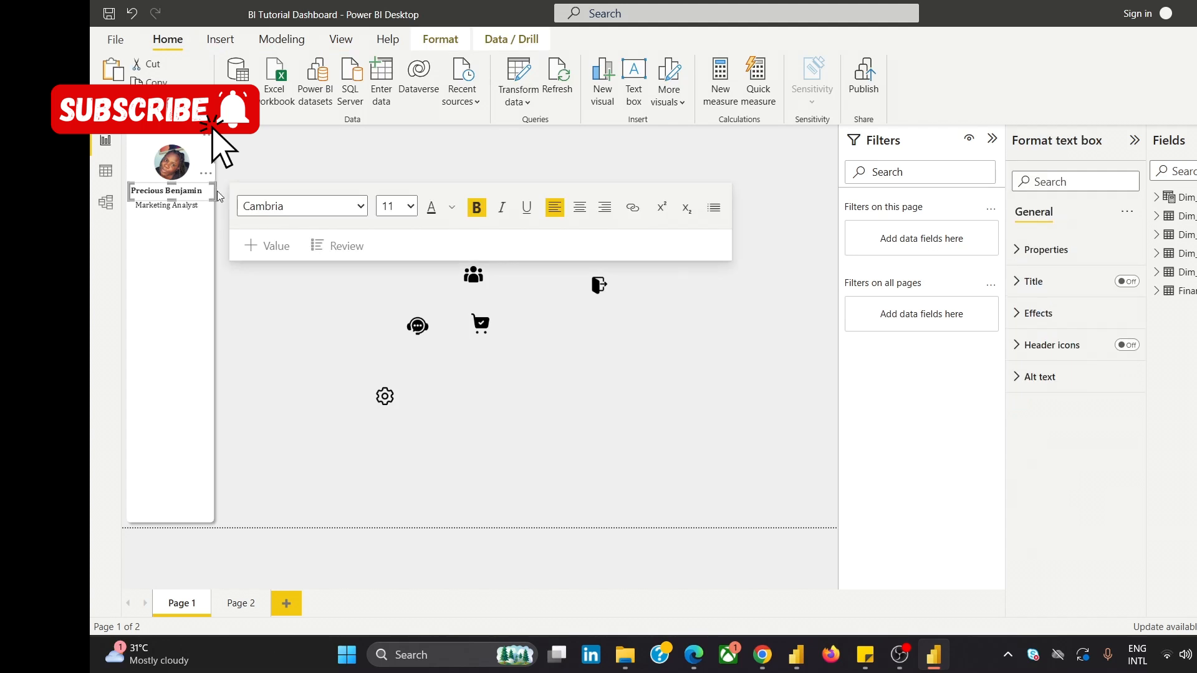
left_click_drag(215, 191, 205, 191)
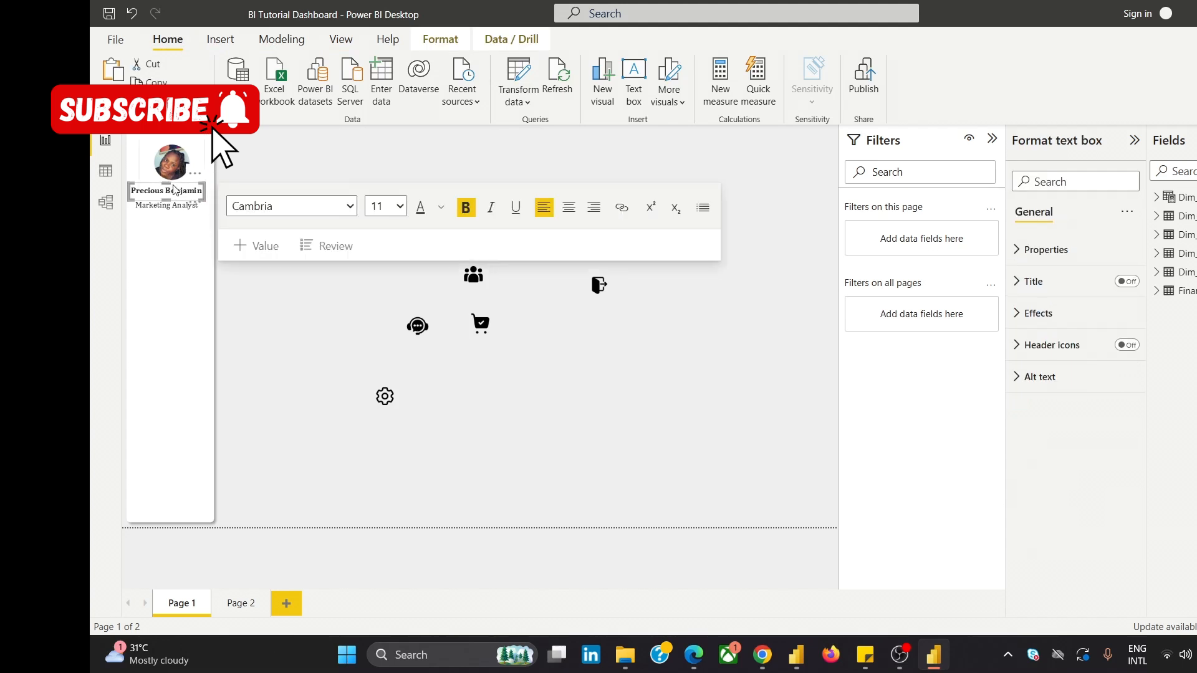
left_click(180, 206)
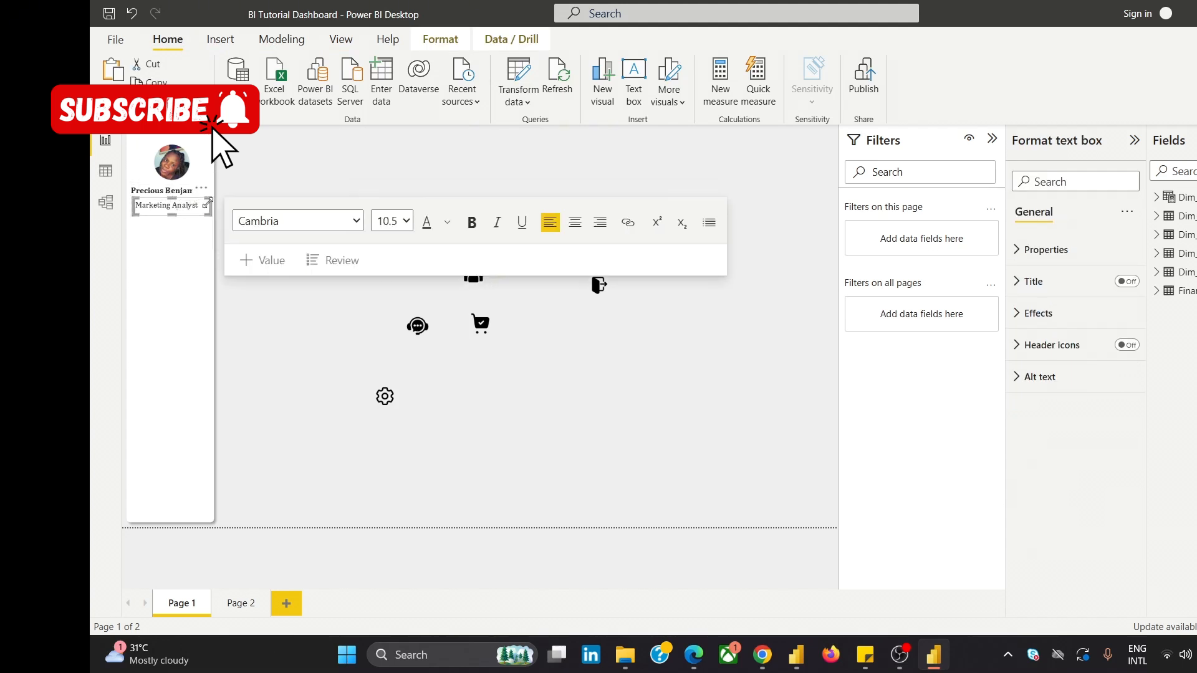
left_click_drag(212, 205, 204, 212)
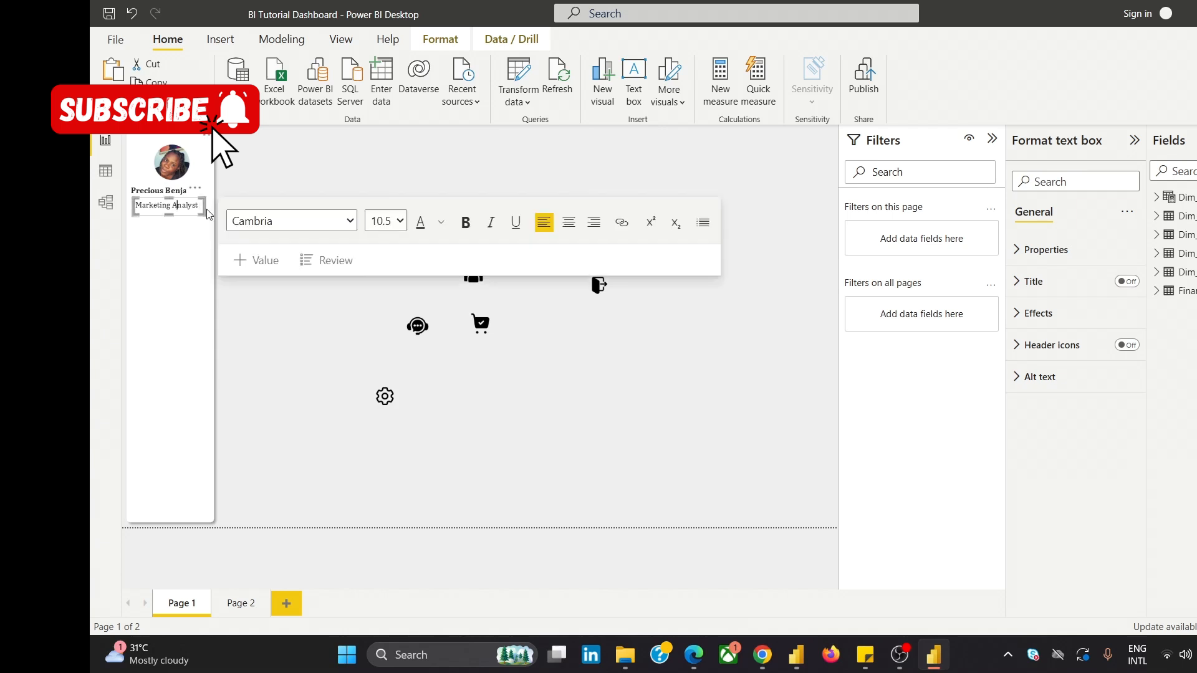
Align the narrowed name and job title text boxes to center with the profile photo again.
left_click(150, 192, "ctrl")
left_click(165, 170, "ctrl")
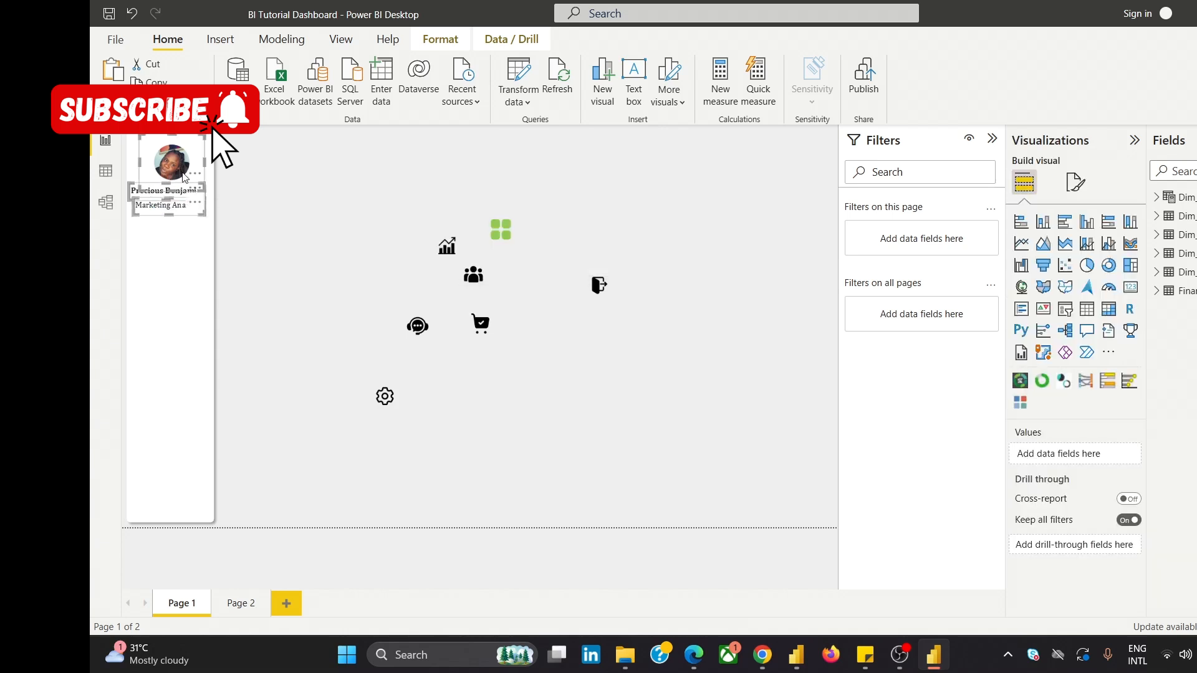
left_click(440, 39)
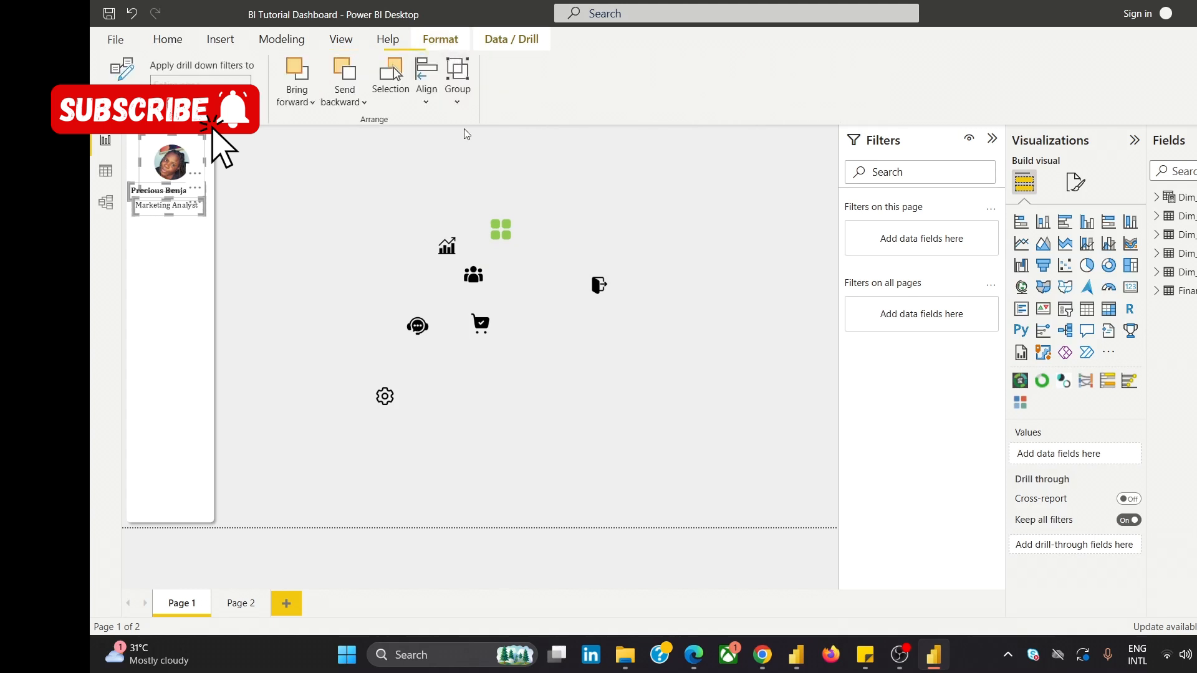
left_click(426, 78)
left_click(466, 152)
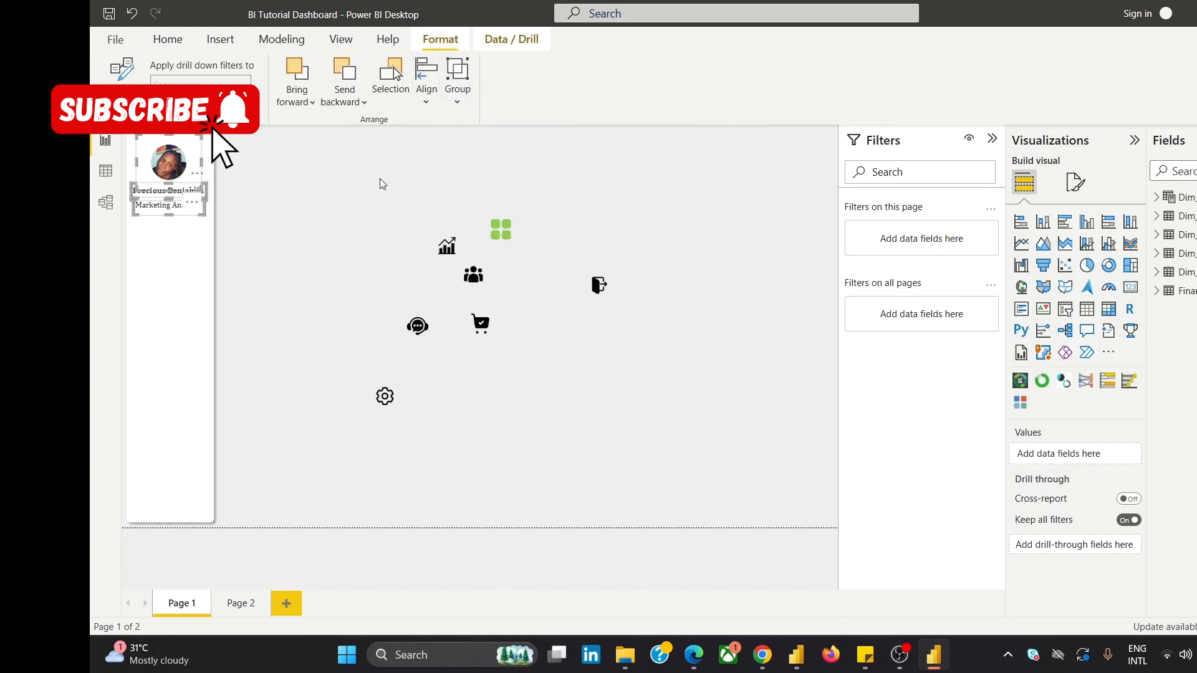
Check the sidebar layout in the finished dashboard image Final Edits.png in Chrome, and return to Power BI Desktop.
left_click(377, 178)
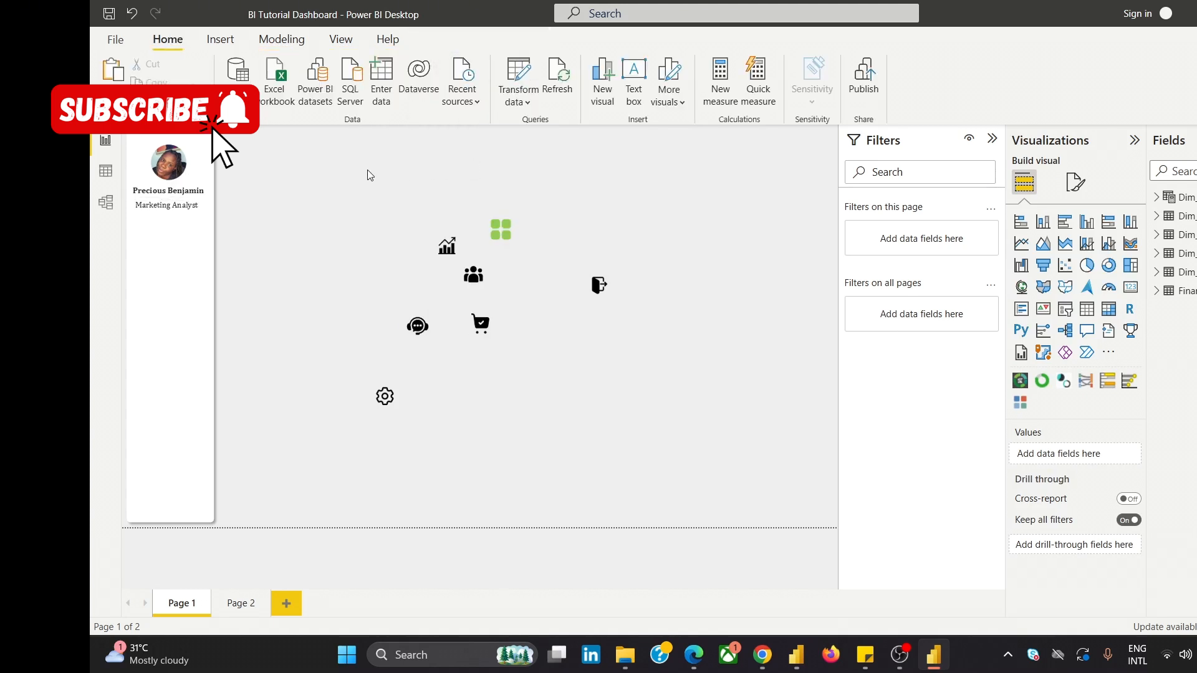
mouse_move(761, 655)
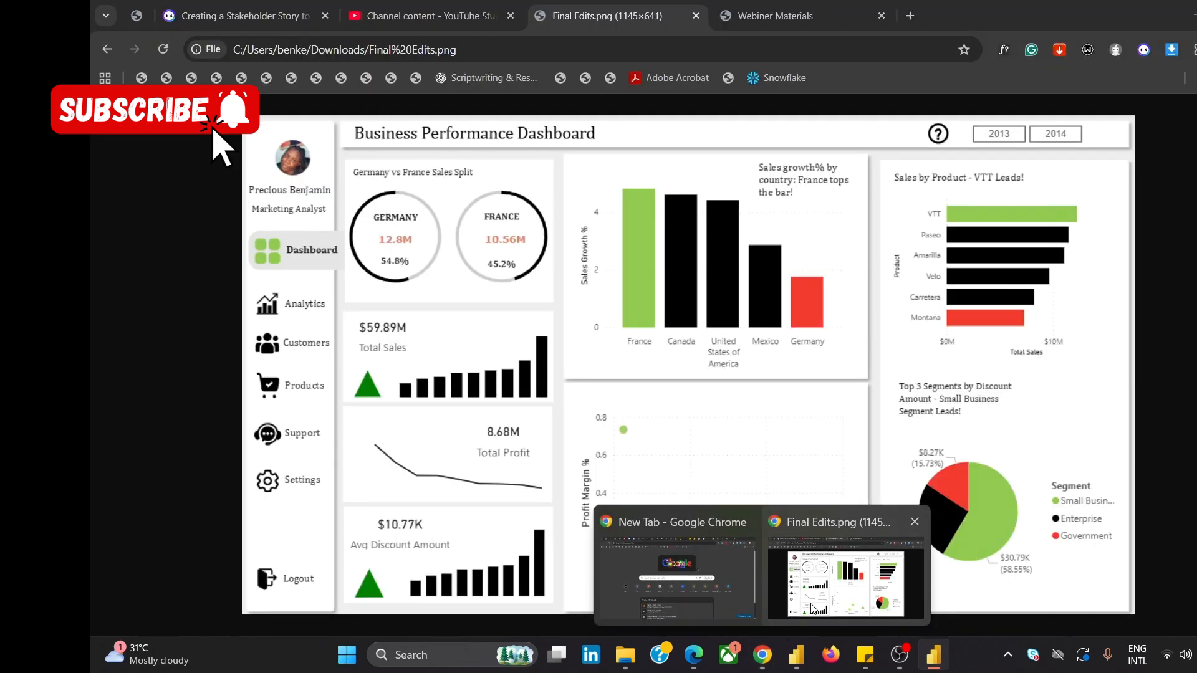
left_click(812, 608)
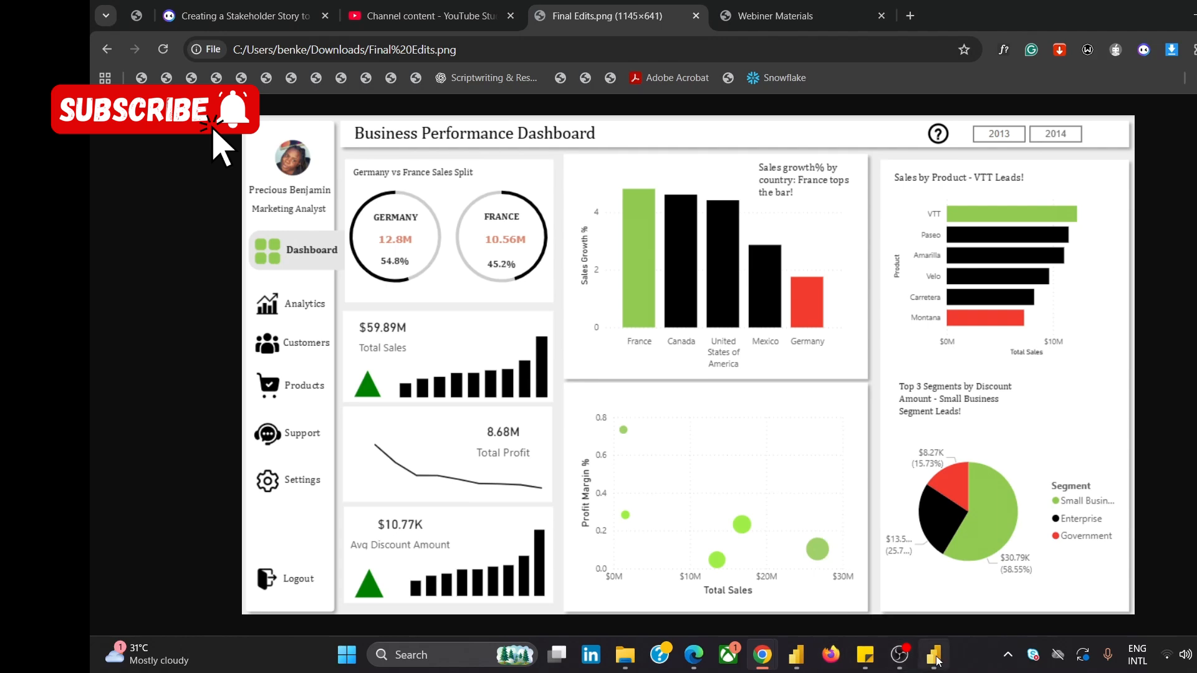
mouse_move(937, 659)
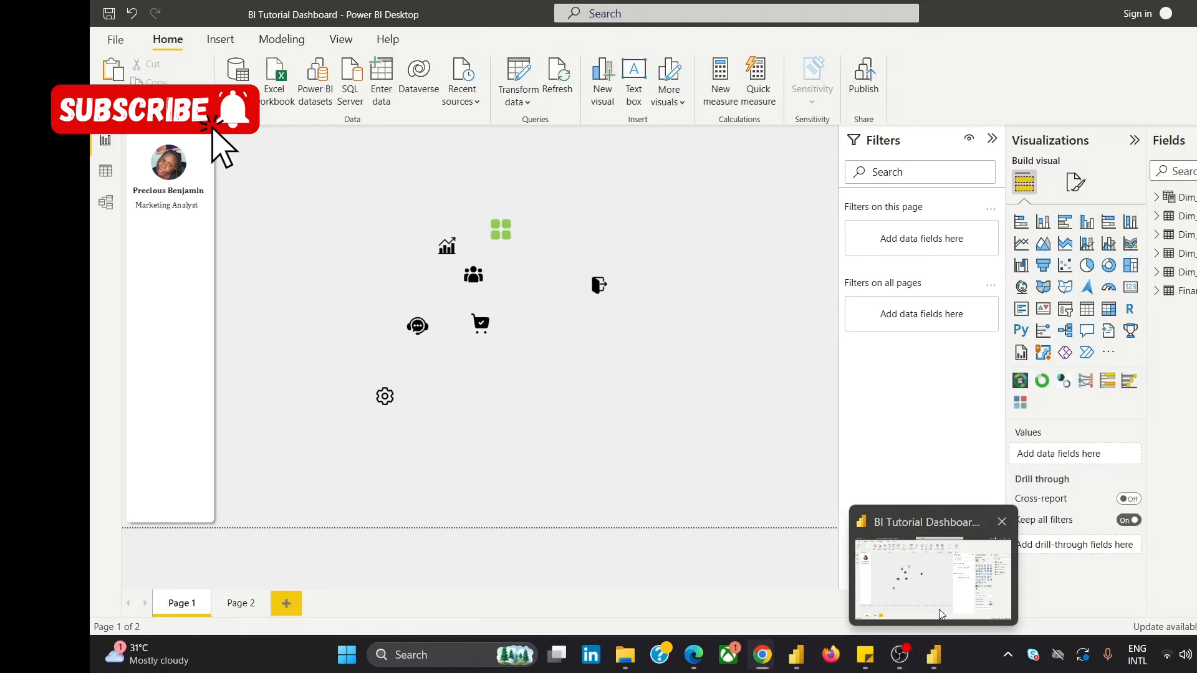
left_click(939, 609)
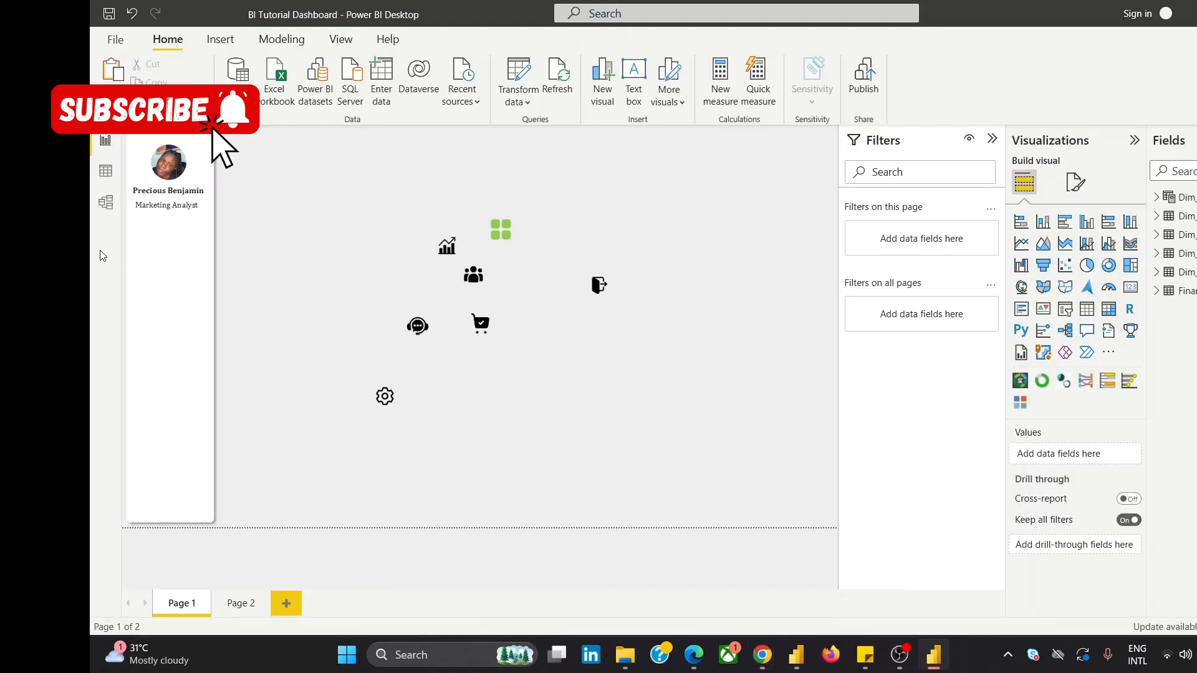
Insert a rectangle and shrink it into a short bar below the job title, extending past the sidebar's outer edge.
left_click(219, 39)
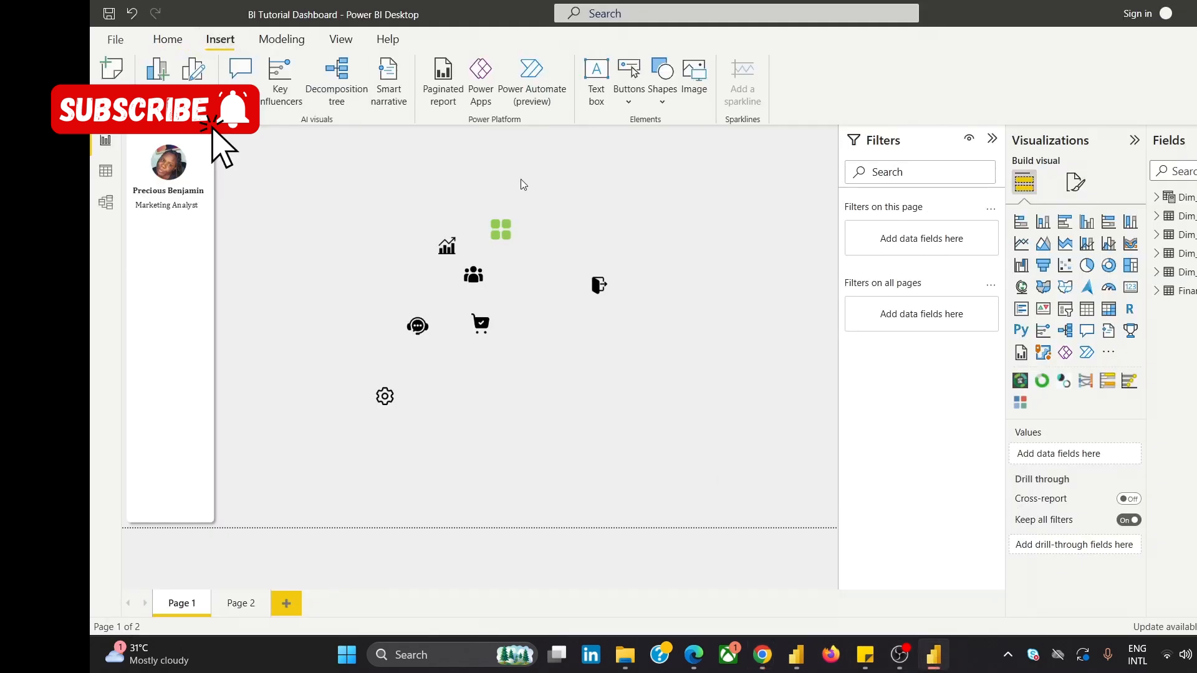
left_click(663, 87)
left_click(664, 157)
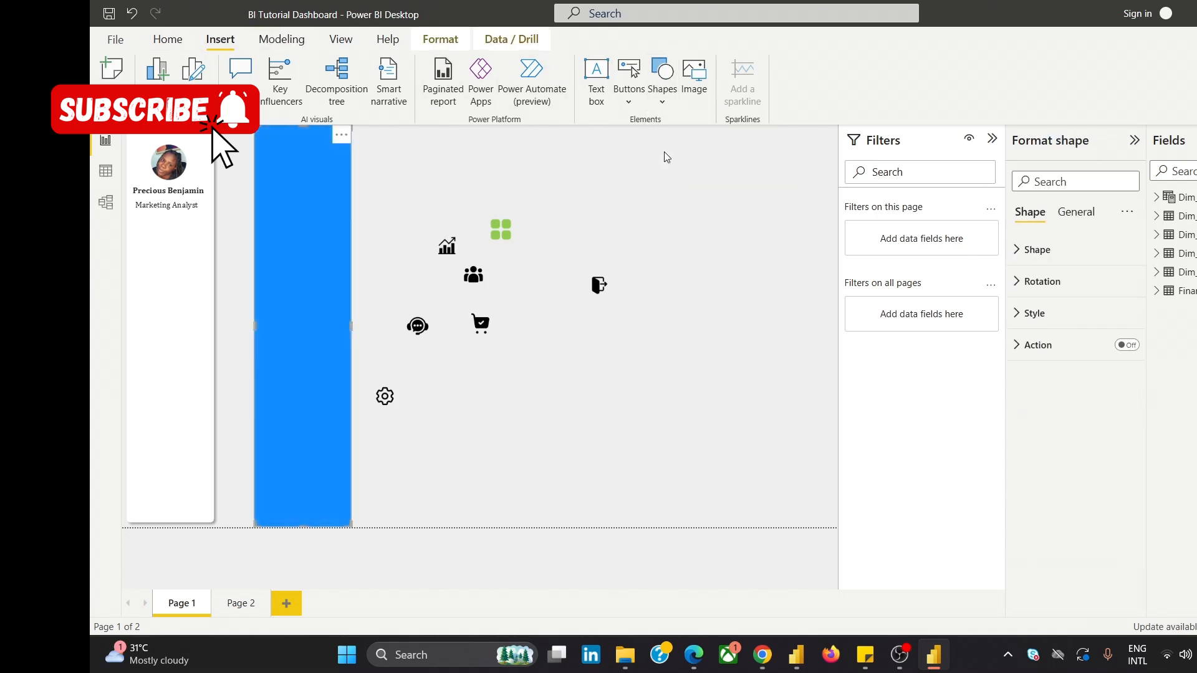
left_click_drag(299, 125, 205, 237)
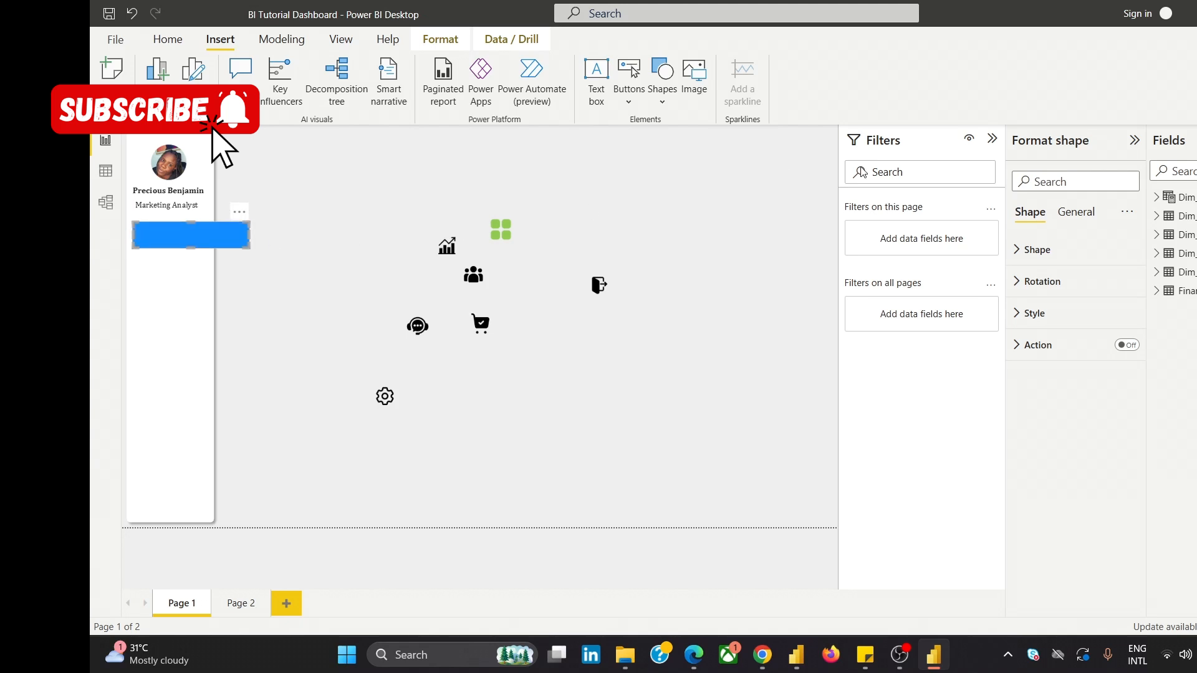
Fill the new bar with the light gray #E6E6E6 theme color and turn off its border.
left_click(1053, 314)
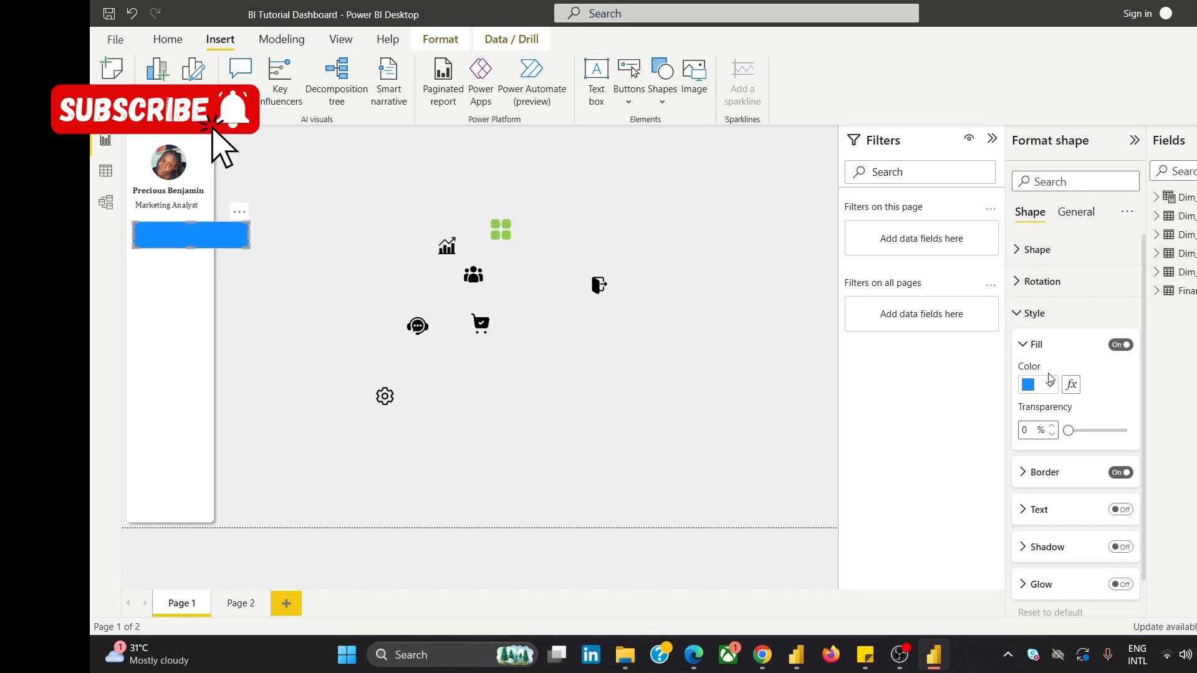
left_click(1050, 383)
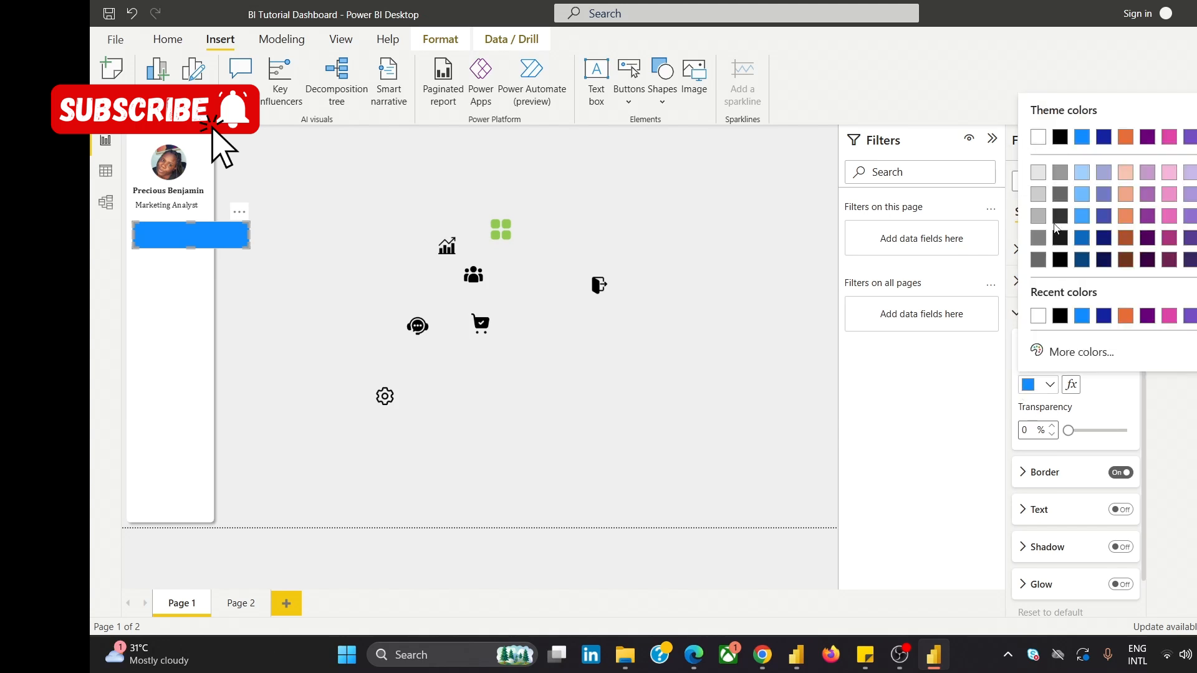
left_click(1037, 172)
left_click(391, 199)
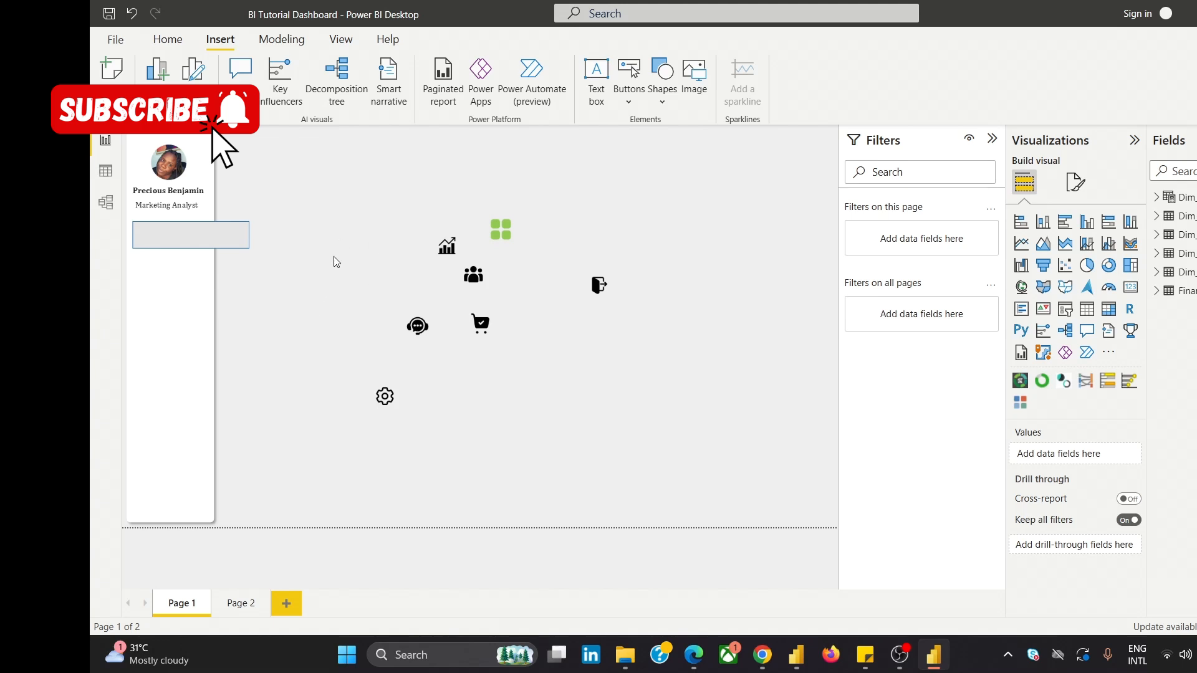
left_click(191, 241)
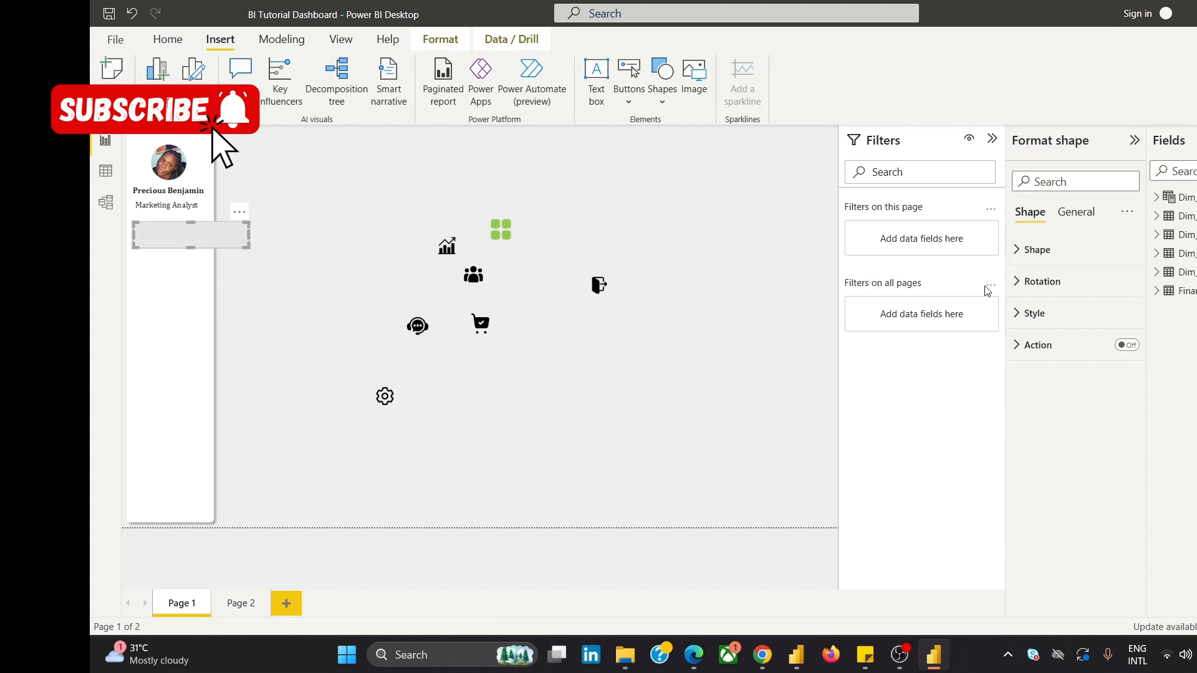
left_click(1035, 314)
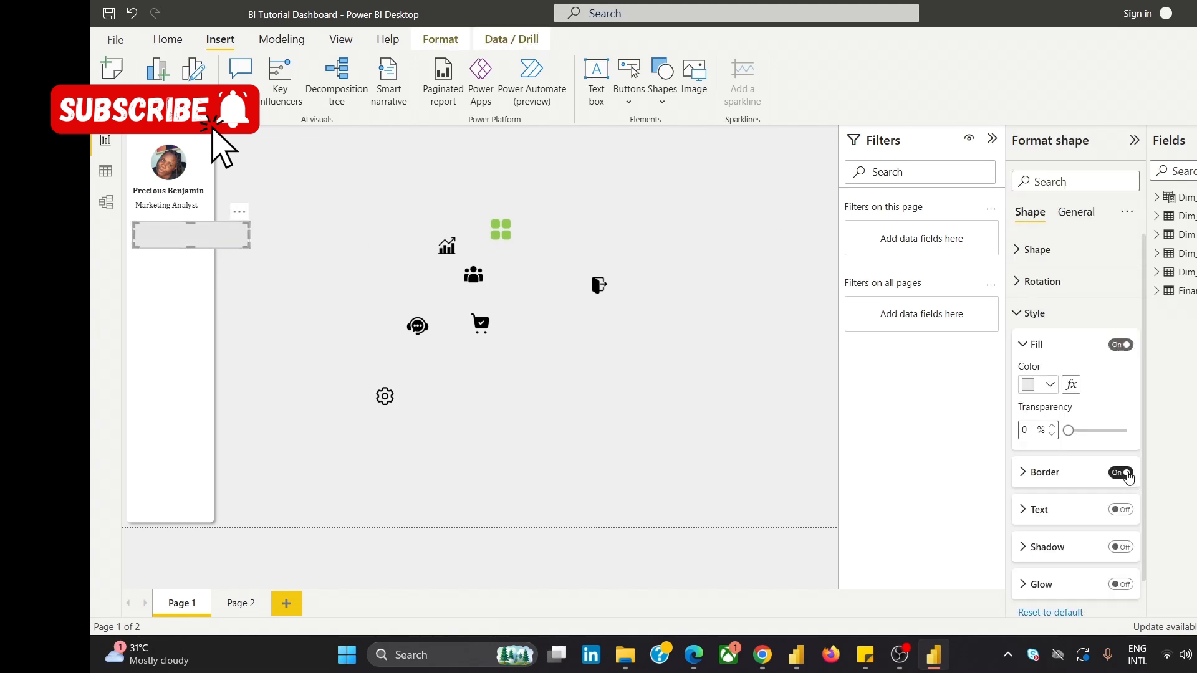
left_click(1121, 473)
left_click(329, 184)
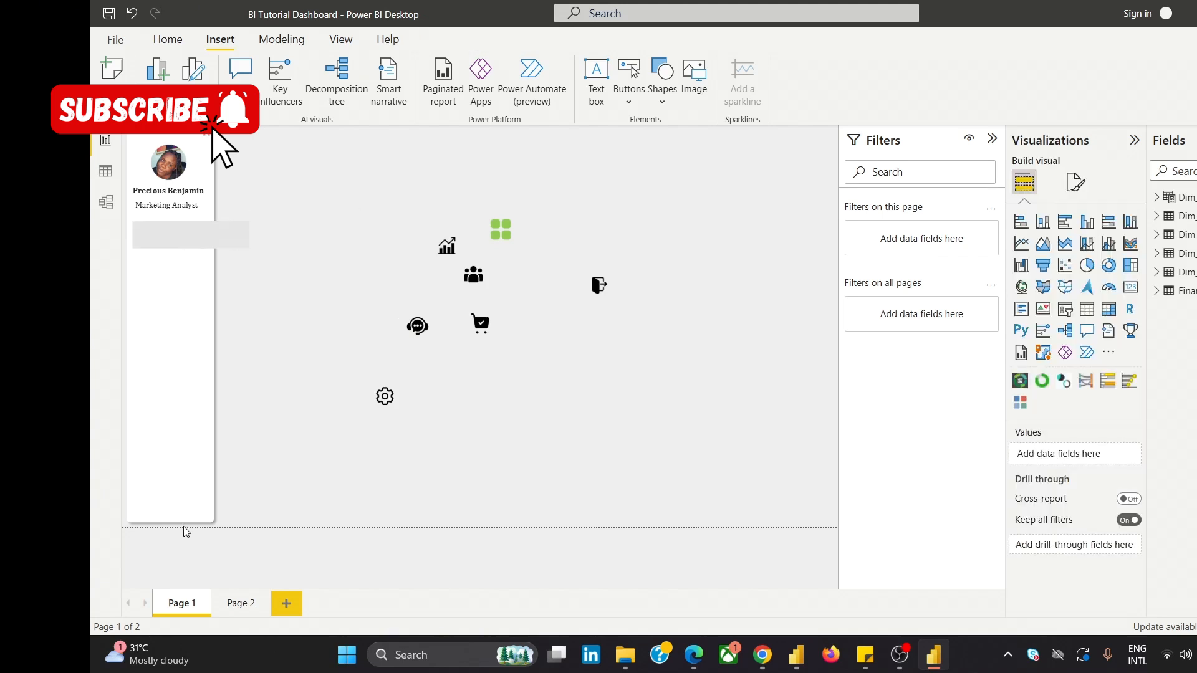
left_click(177, 234)
left_click(260, 293)
left_click(179, 244)
left_click(283, 291)
Copy the hex code #EEEEEE of the page's wallpaper color.
left_click(1078, 187)
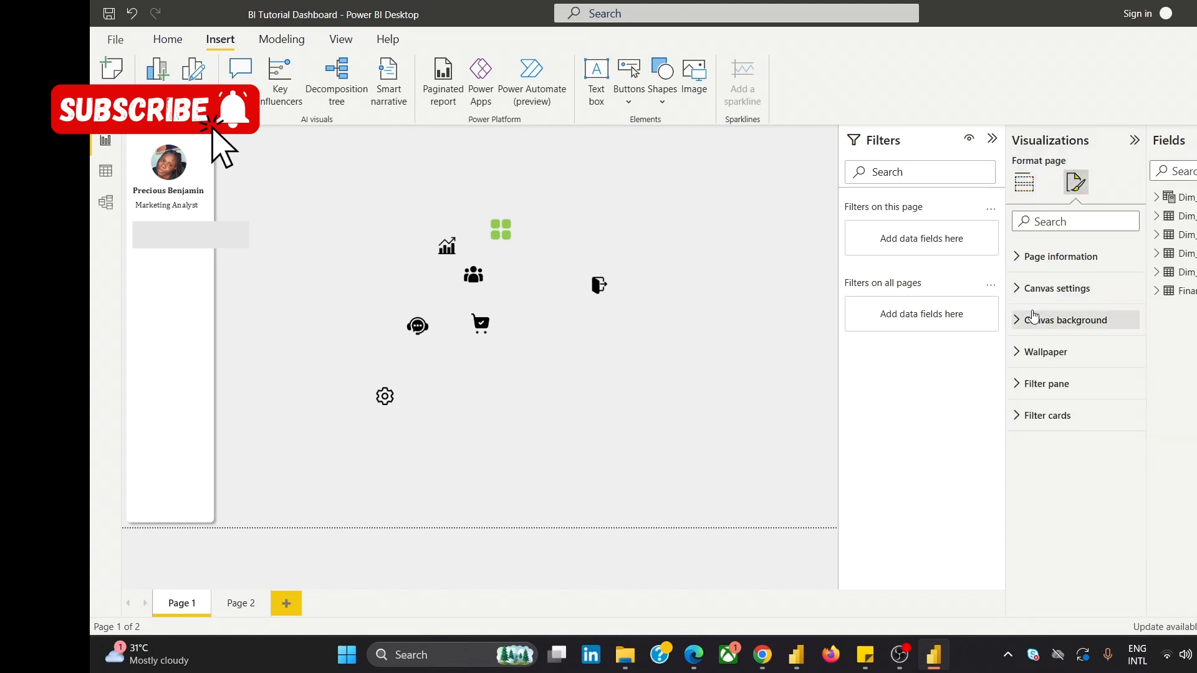
left_click(1036, 296)
left_click(1036, 288)
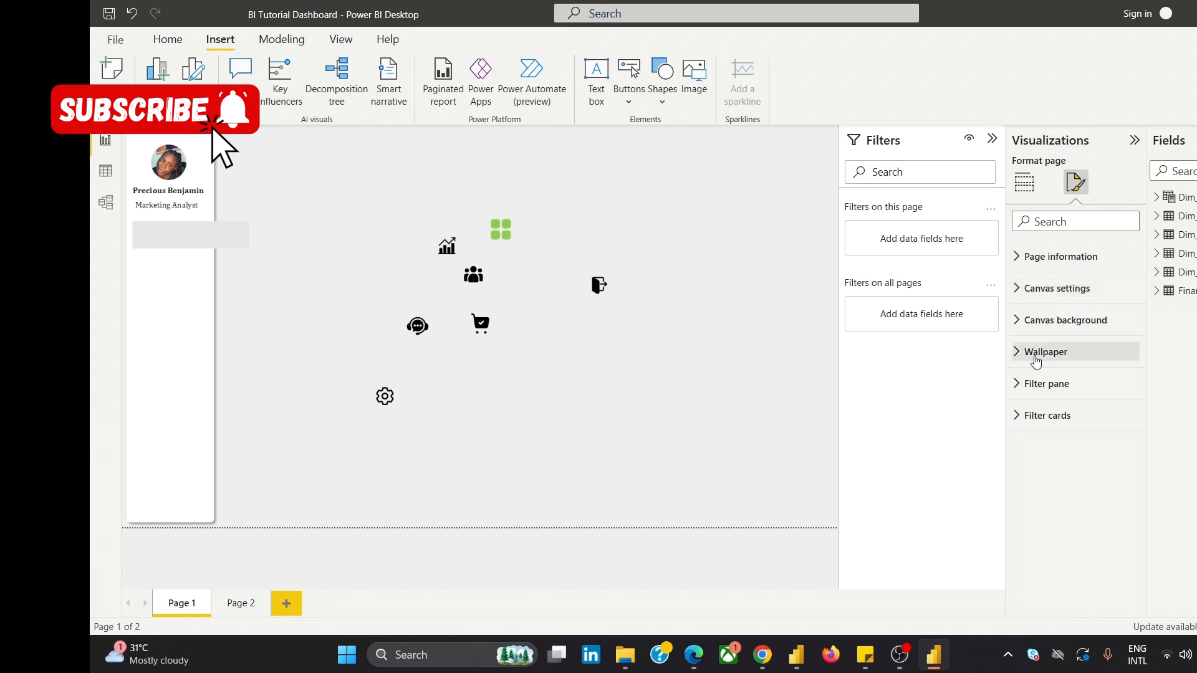
left_click(1037, 355)
left_click(1033, 399)
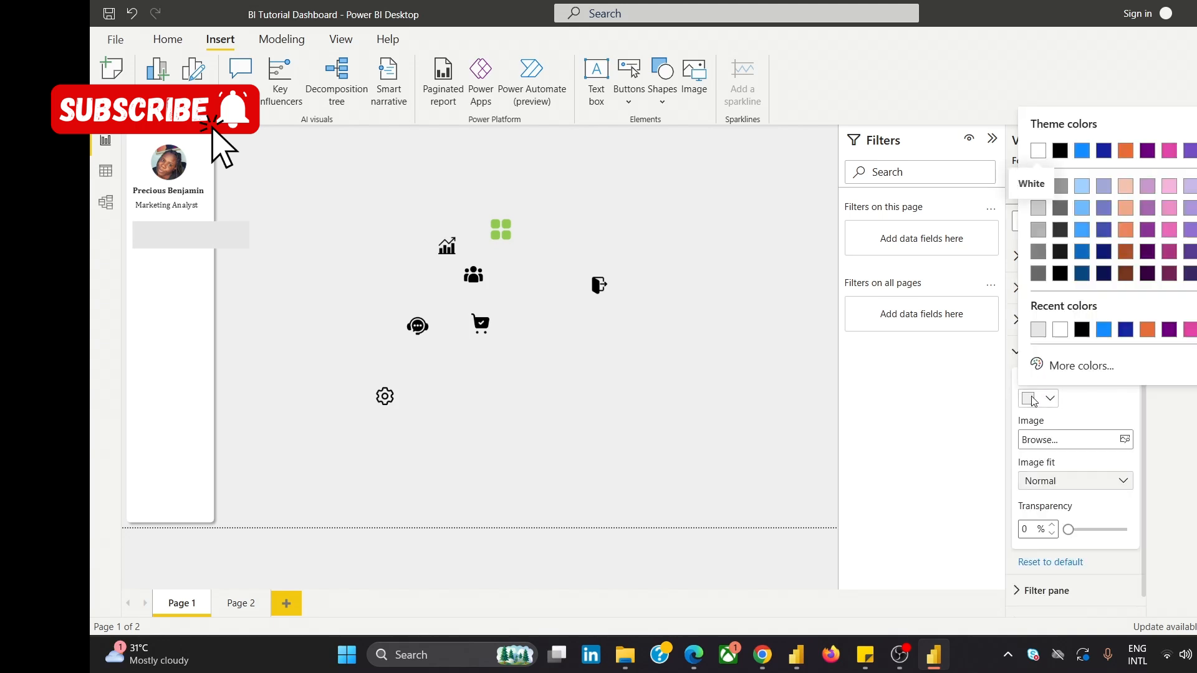
left_click(1063, 369)
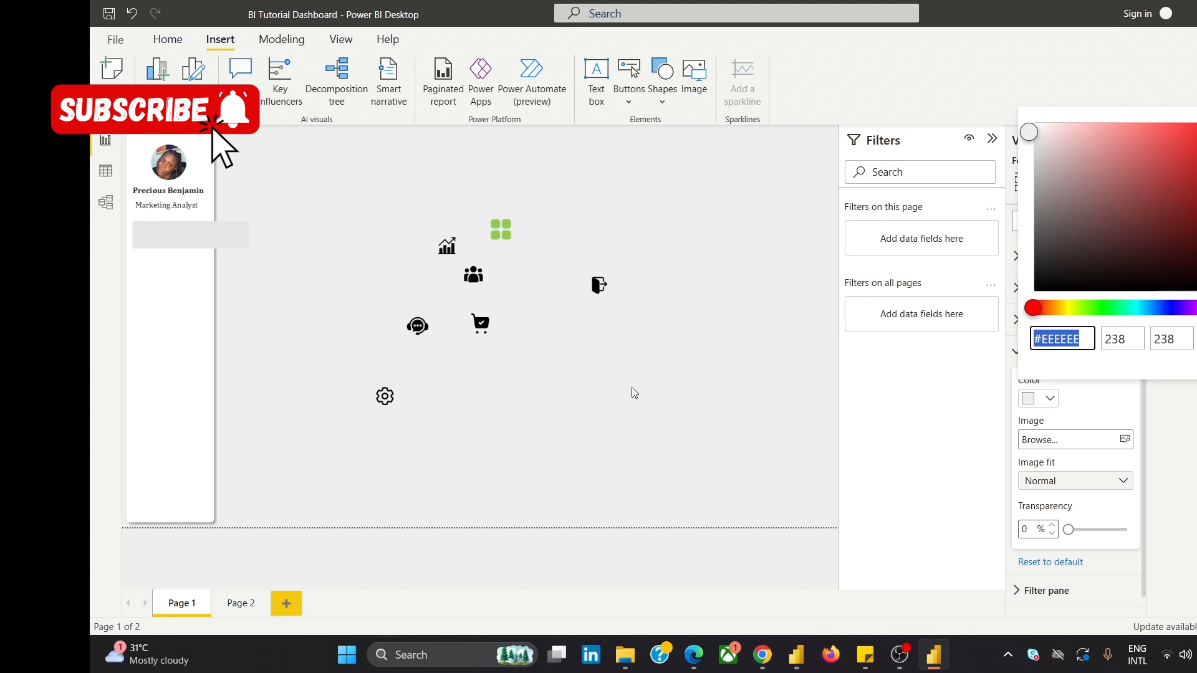
left_click(504, 297)
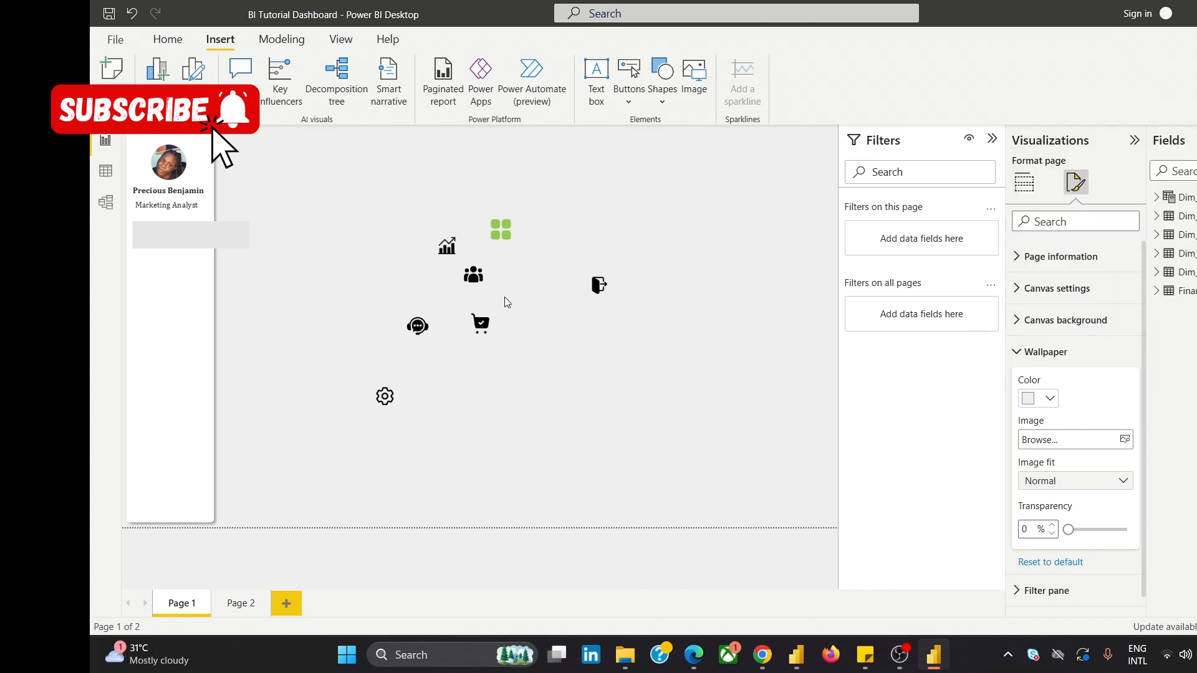
Set the fill color of the bar below the job title to #EEEEEE to match the wallpaper.
left_click(170, 241)
left_click(1042, 313)
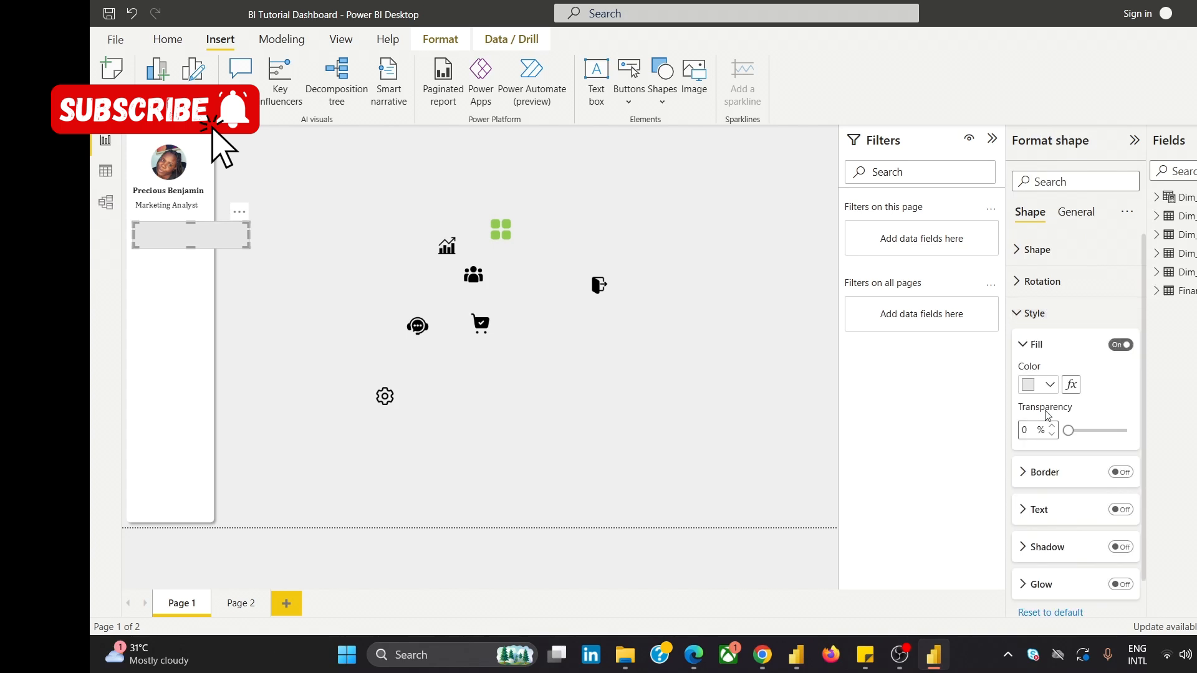
left_click(1028, 387)
left_click(1045, 352)
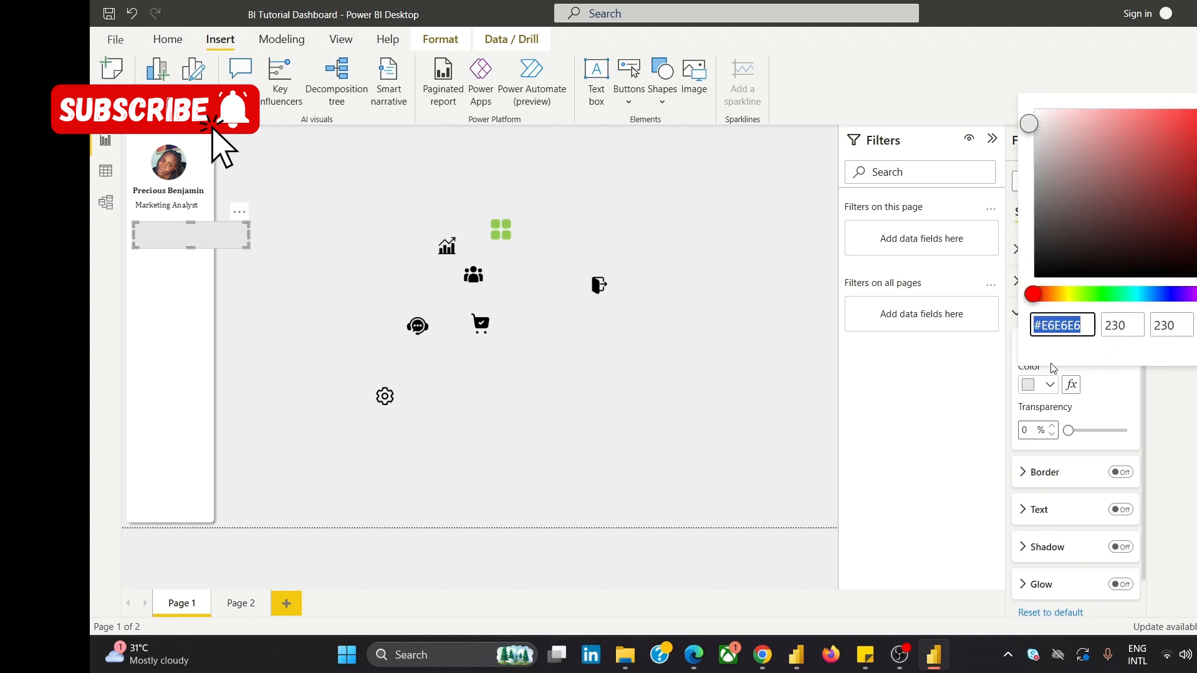
left_click(591, 227)
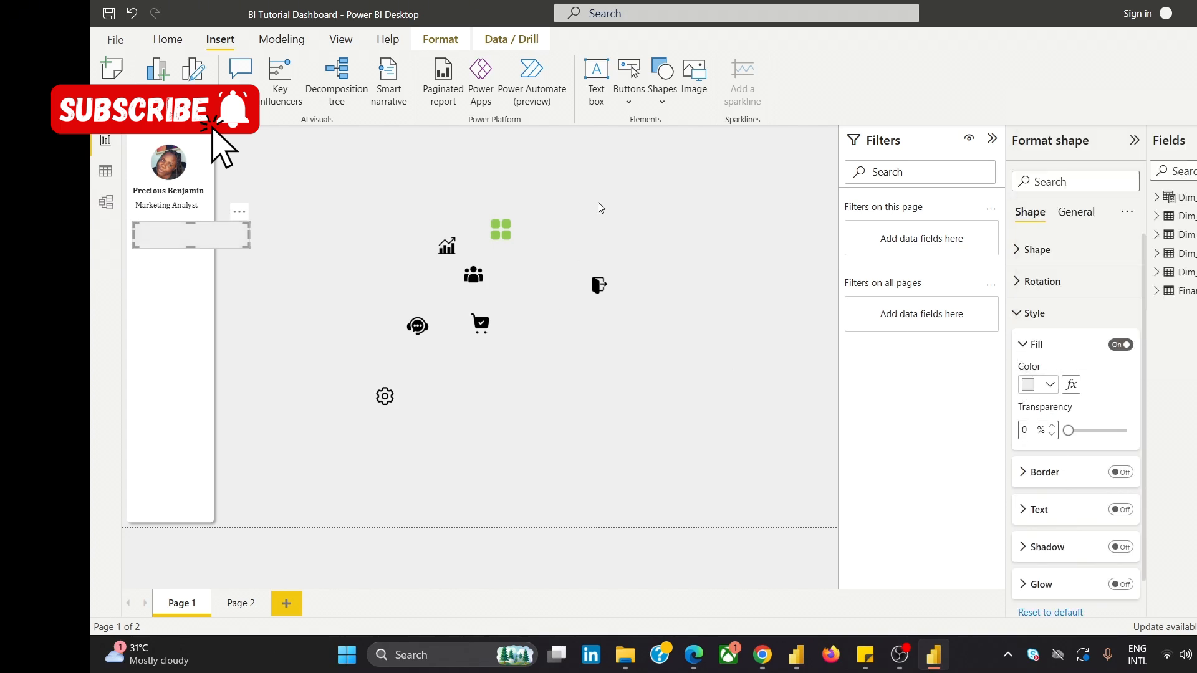
Set the rounded corners of the bar below the job title to 5 px.
left_click(201, 240)
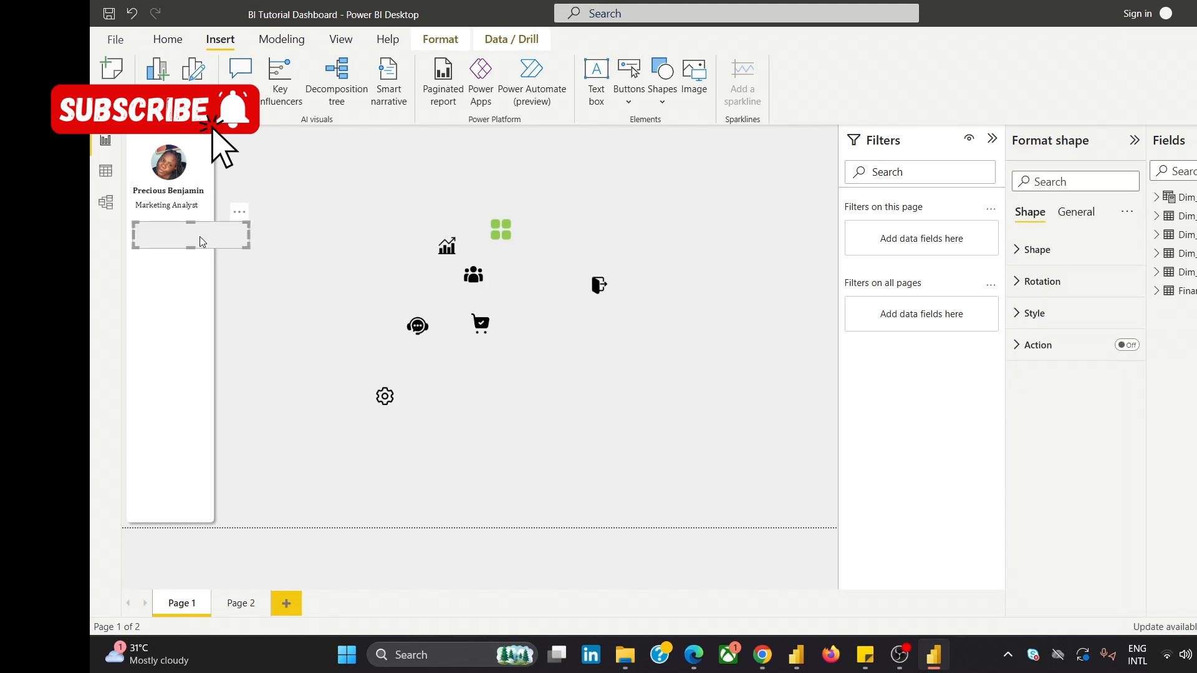
left_click(1078, 254)
left_click_drag(1029, 343, 1013, 347)
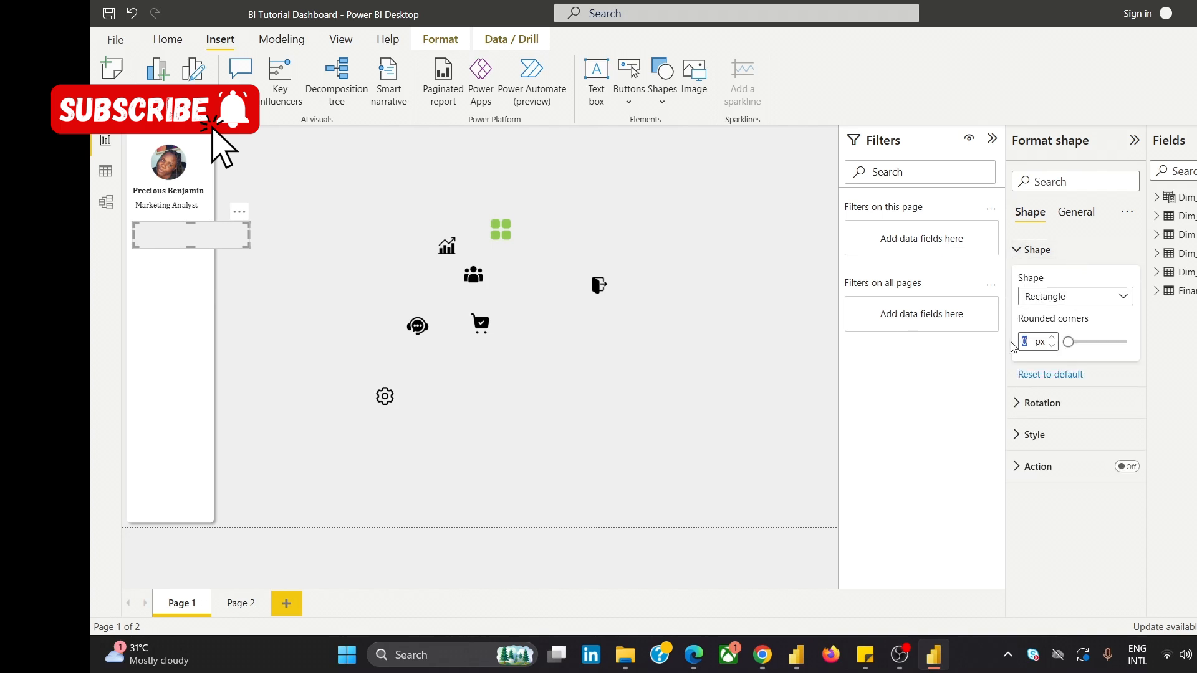
type("15")
left_click(598, 210)
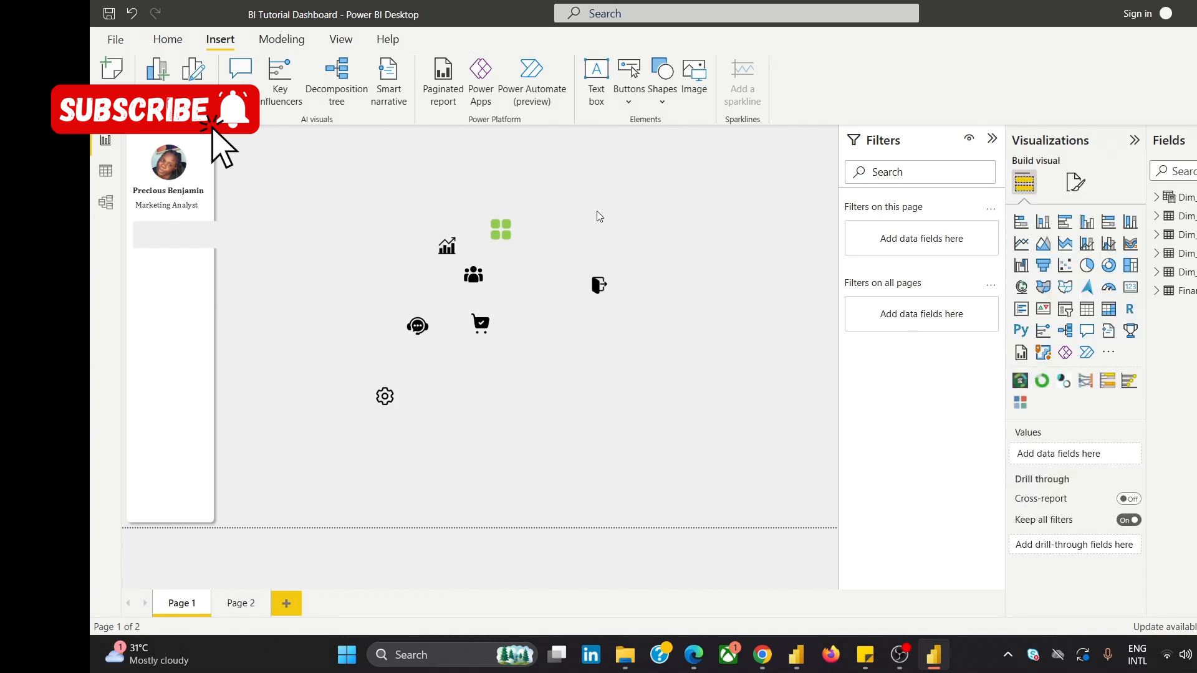
left_click(183, 236)
left_click(1045, 253)
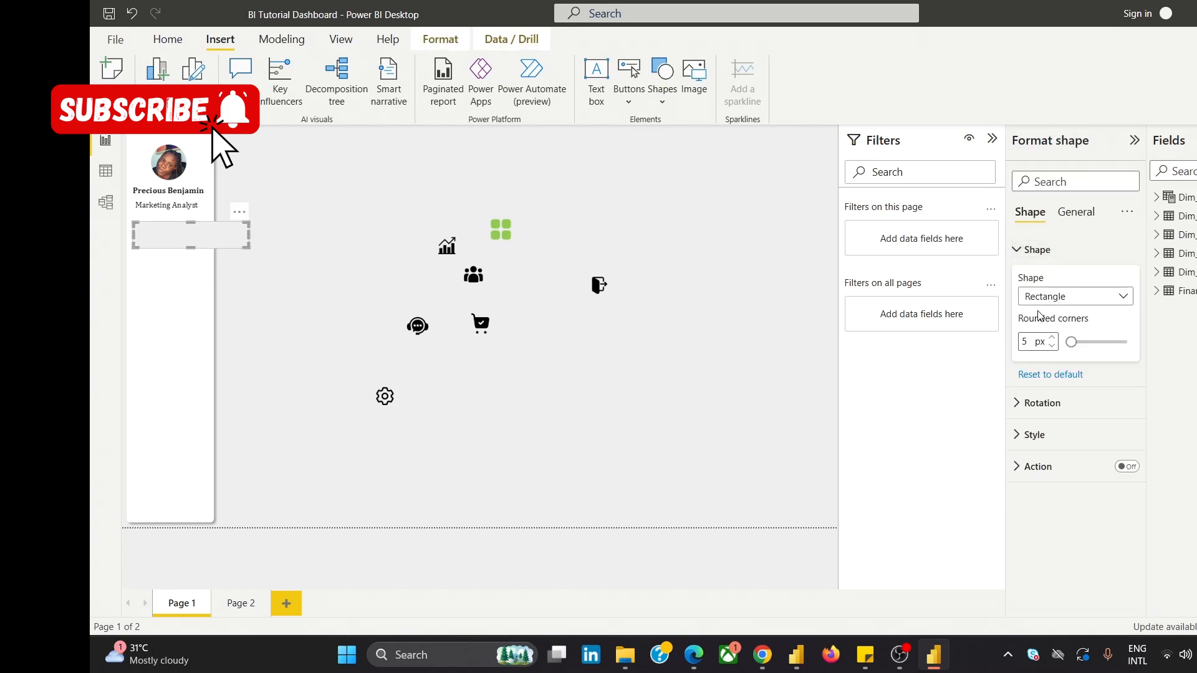
left_click(631, 256)
Compare the bar with the finished dashboard image and make it slightly taller by extending its lower edge.
left_click(199, 242)
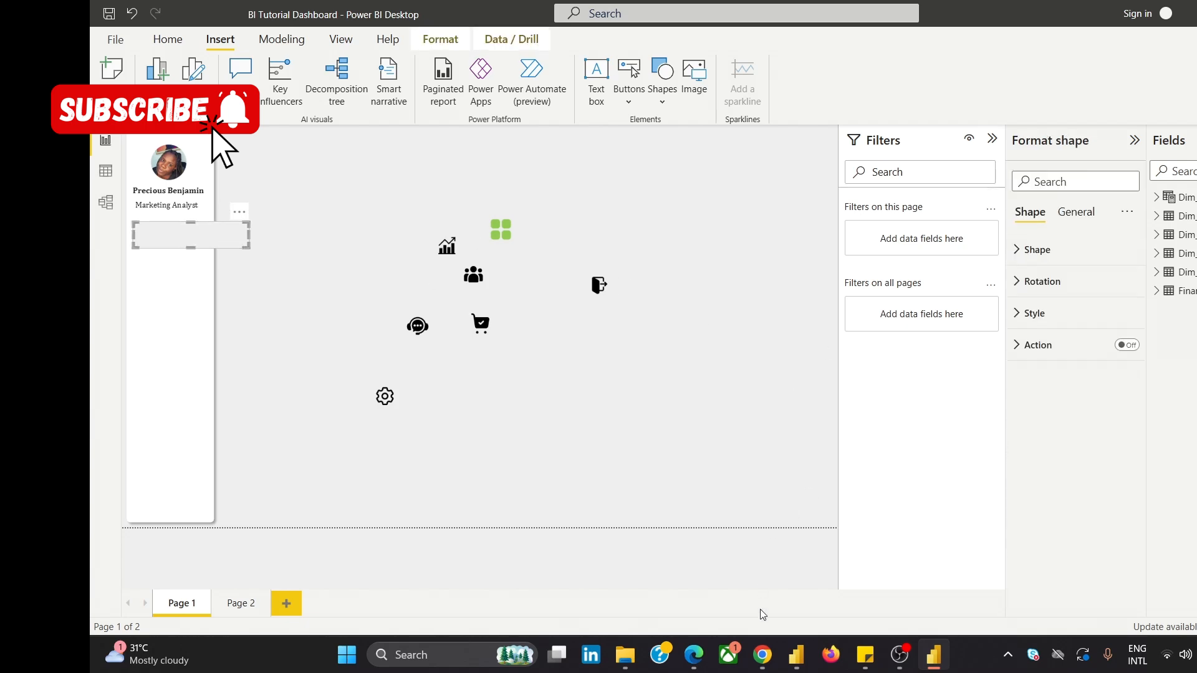
mouse_move(763, 651)
mouse_move(802, 589)
left_click_drag(191, 255, 193, 256)
left_click(308, 201)
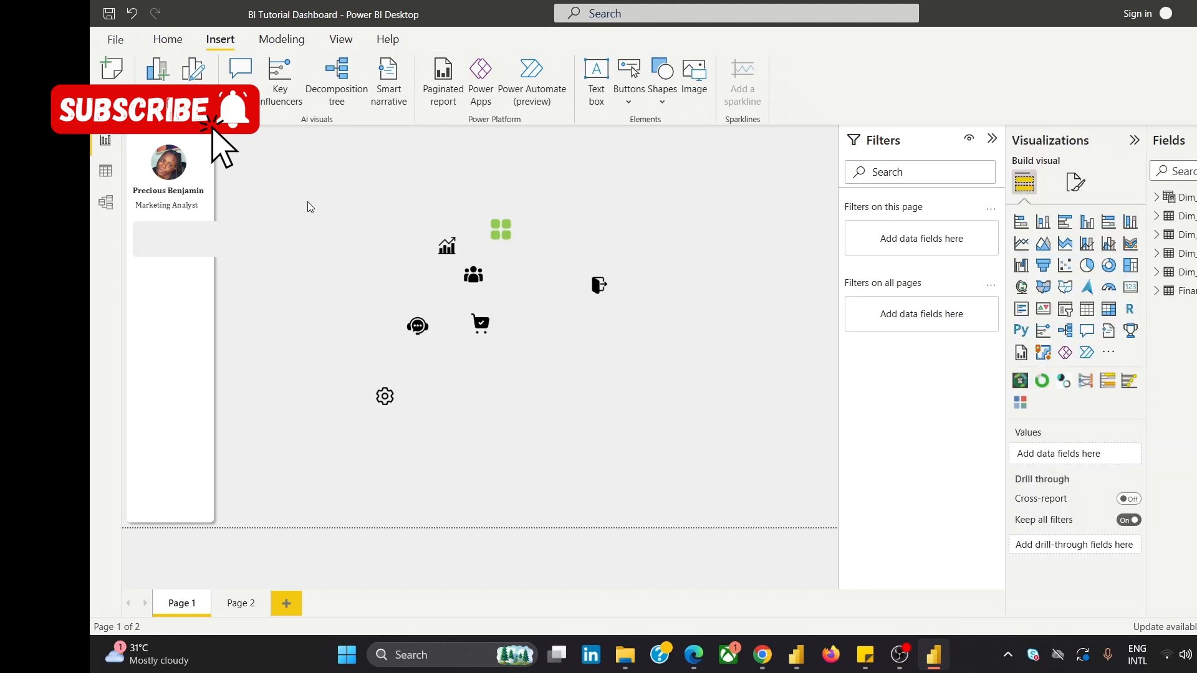
Increase the rounded corners of the bar below the job title to about 22 px.
left_click(191, 240)
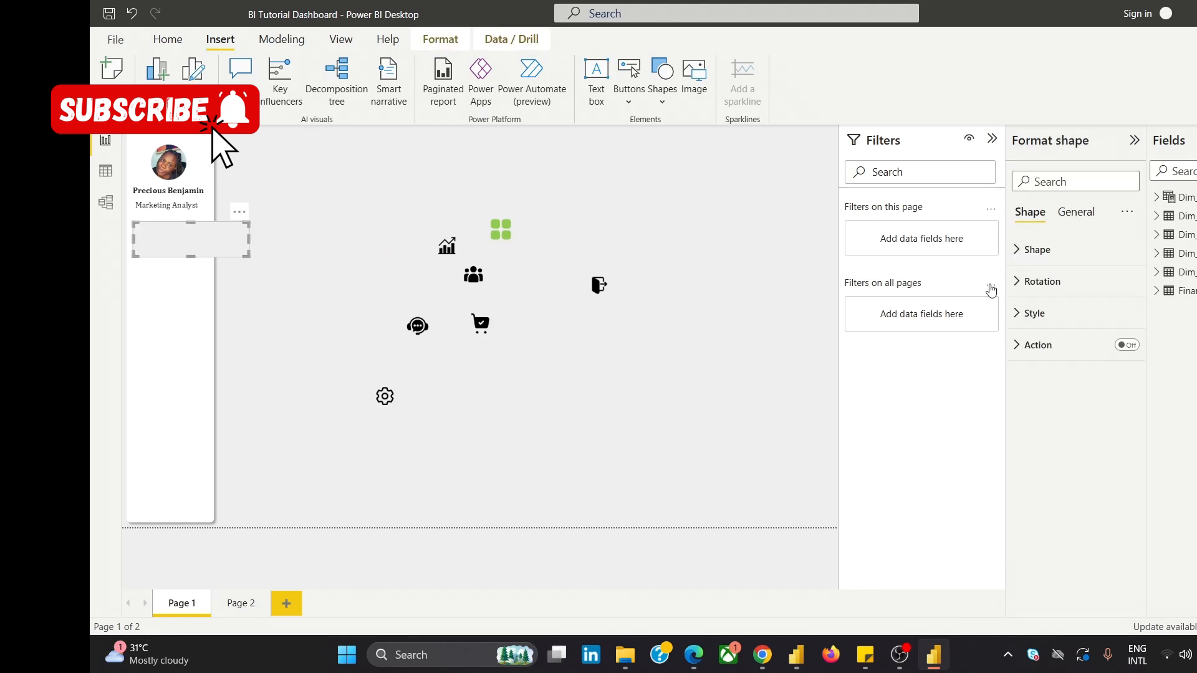
left_click(1028, 250)
left_click_drag(1073, 341, 1084, 342)
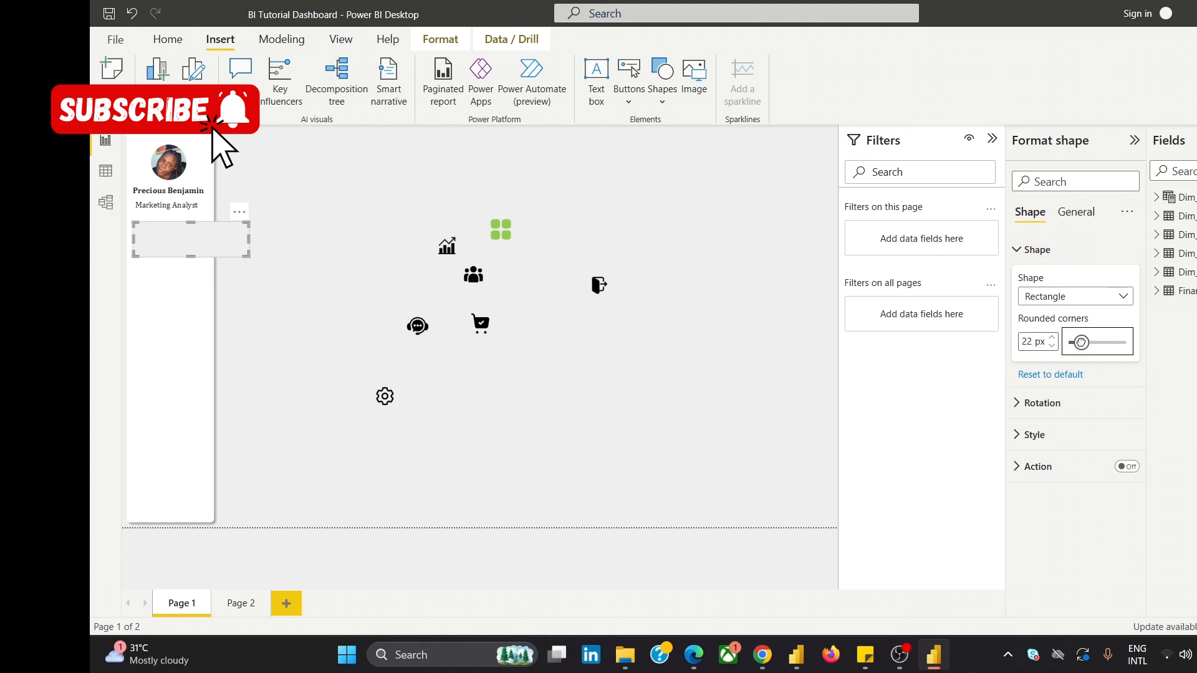
left_click(625, 155)
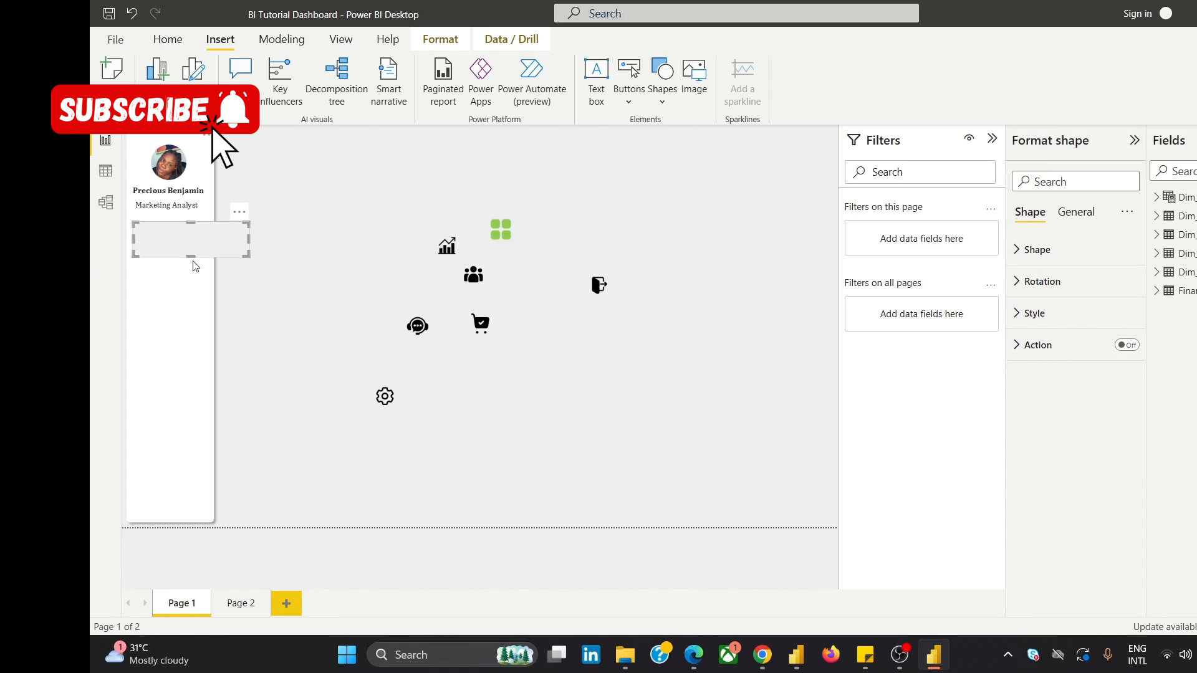
Extend the lower edge of the rounded bar a little further down the sidebar.
left_click(193, 259)
left_click(232, 265)
left_click(176, 245)
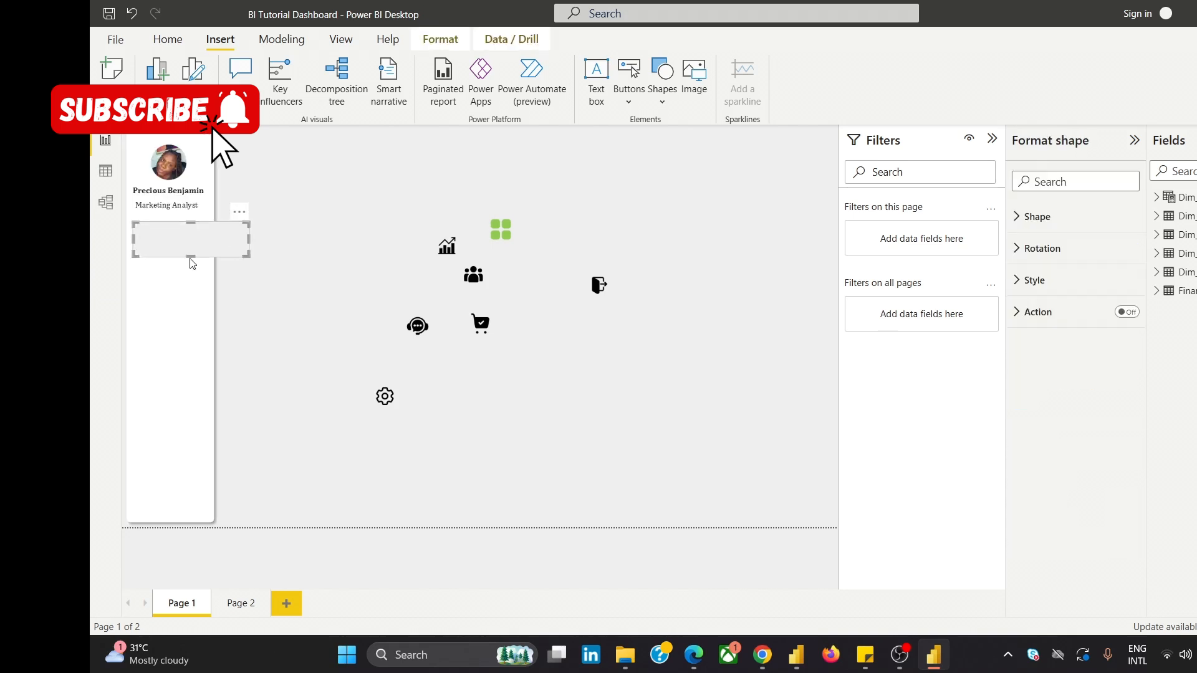
left_click_drag(191, 256, 193, 262)
left_click(291, 204)
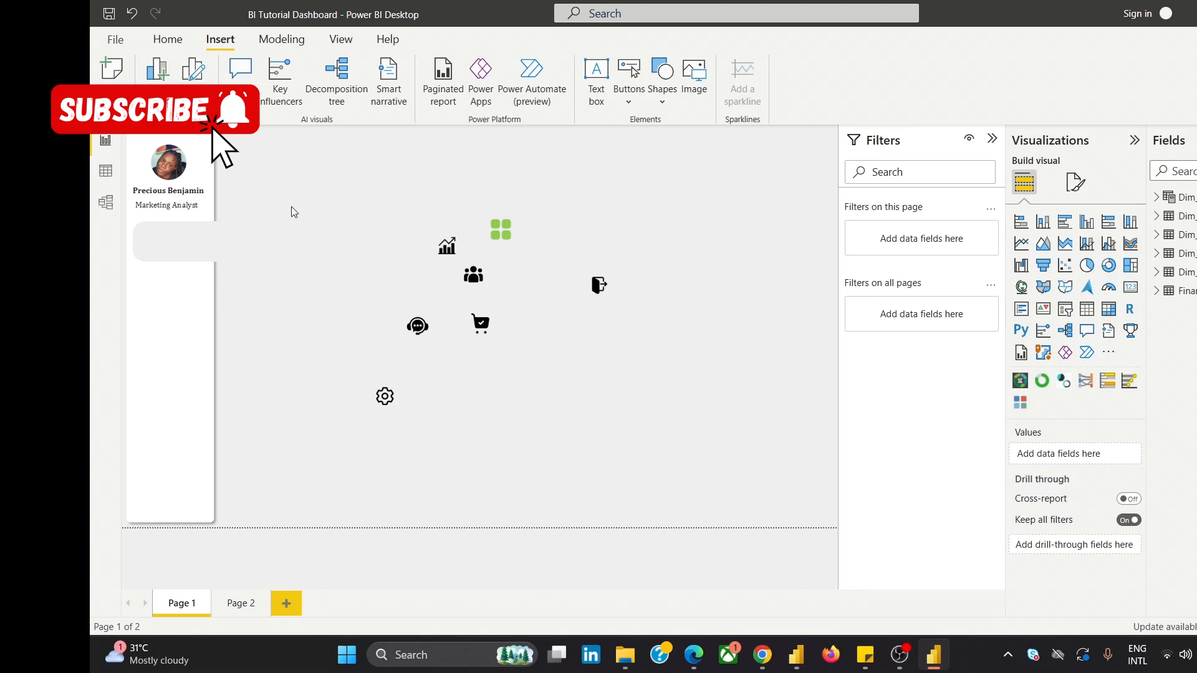
Change the fill of the rounded bar below the job title to a slightly darker light grey from the recent colors.
left_click(237, 238)
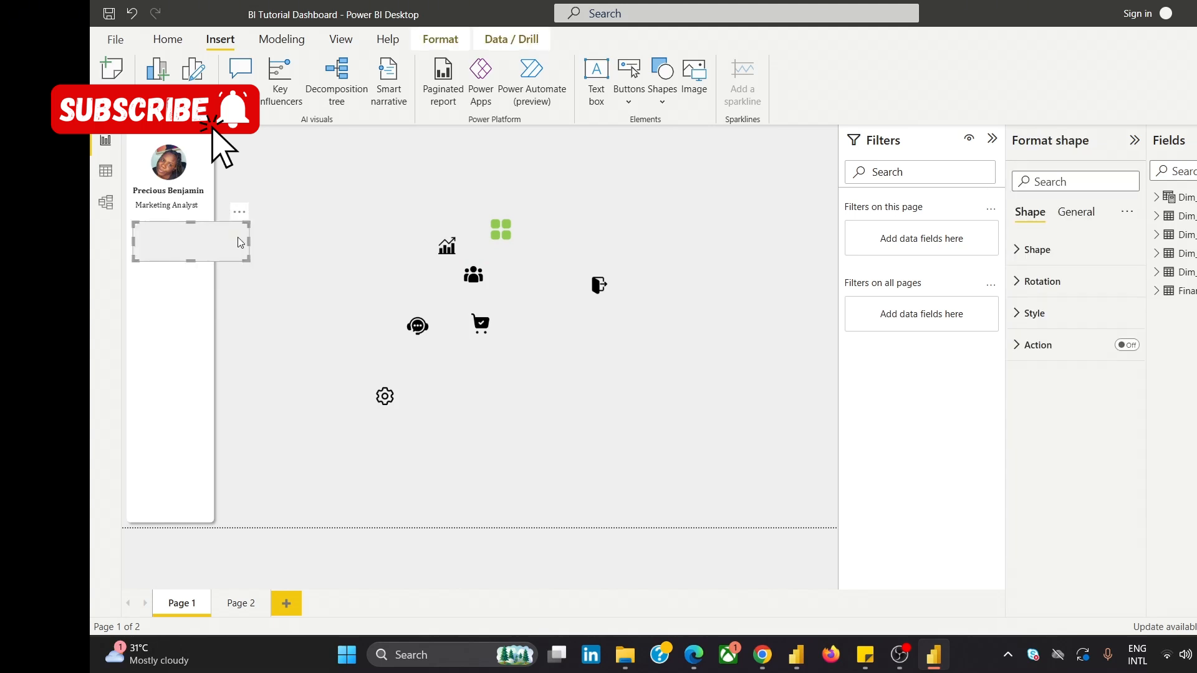
left_click(1044, 318)
left_click(1027, 386)
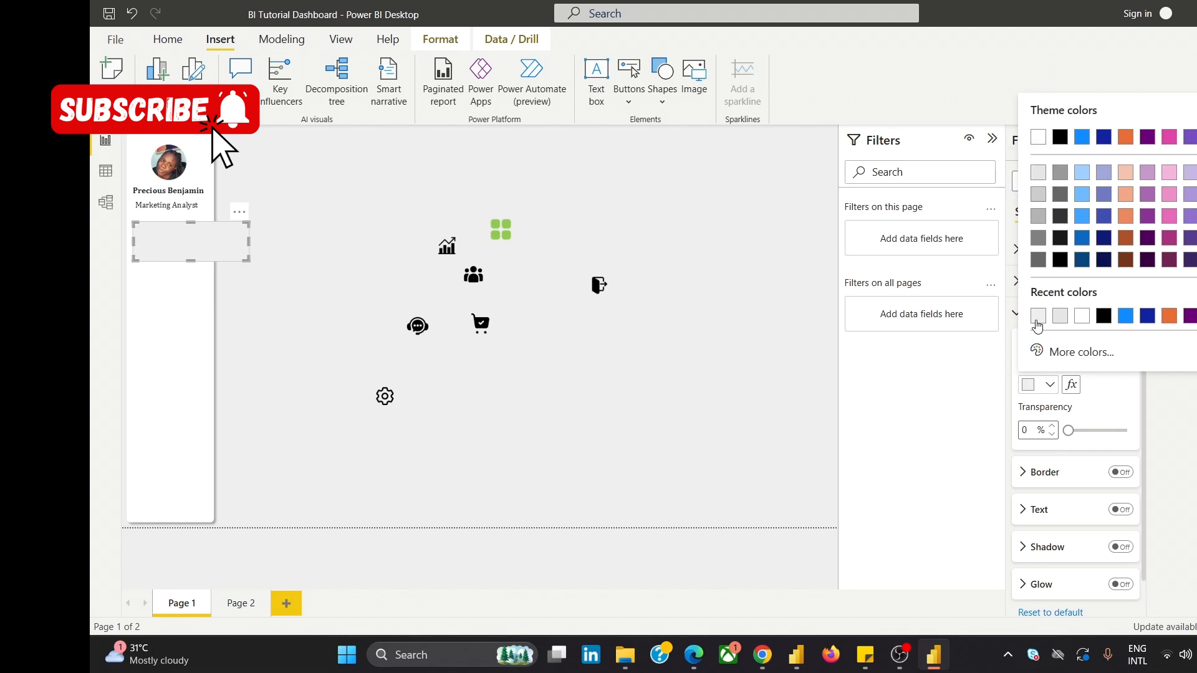
left_click(1037, 319)
left_click(1035, 387)
left_click(1060, 316)
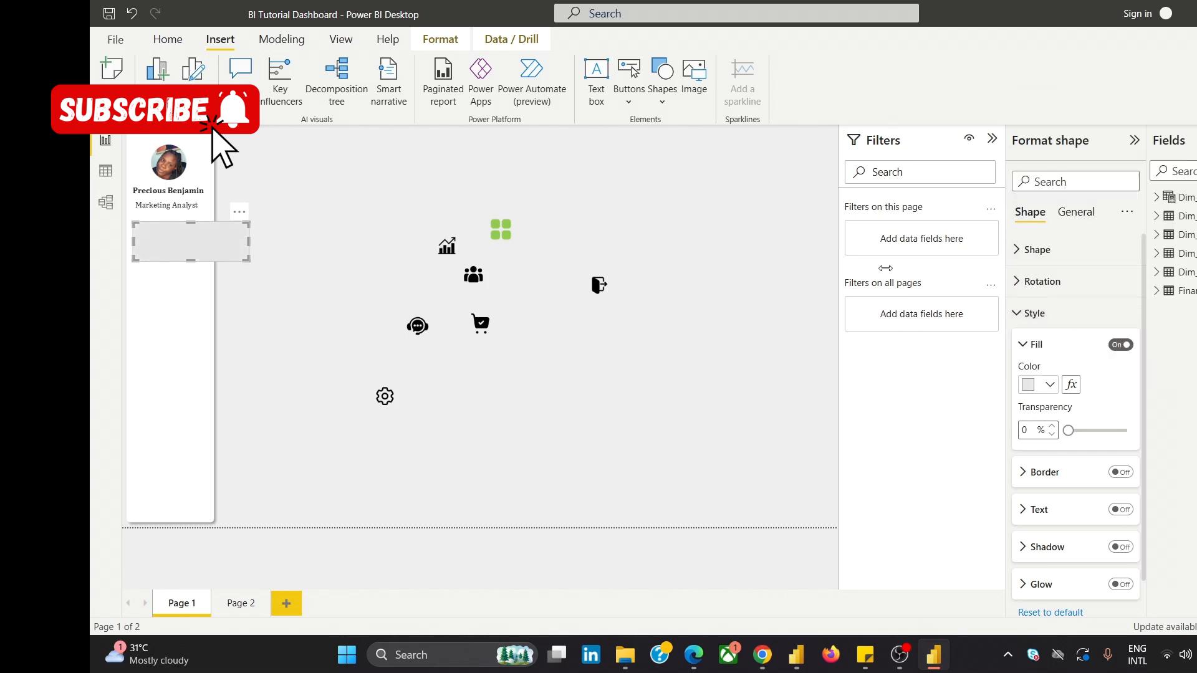
left_click(391, 192)
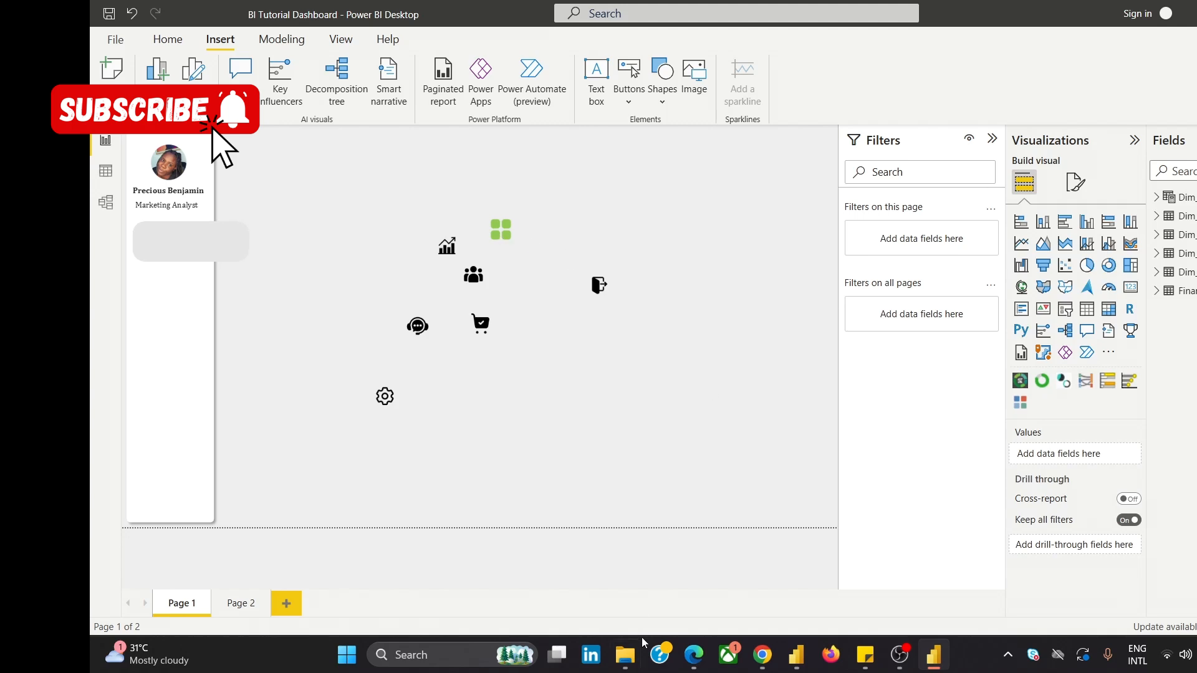
mouse_move(762, 655)
mouse_move(811, 613)
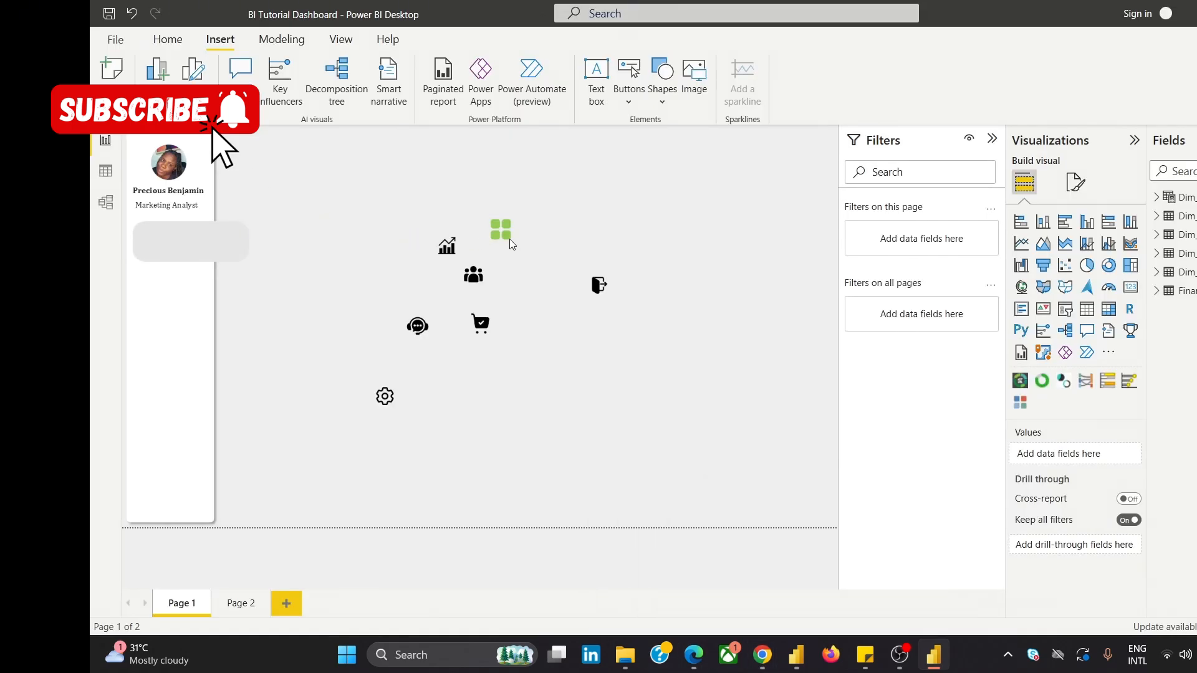
left_click_drag(510, 239, 160, 248)
left_click(335, 212)
key("ctrl+z")
Bring the green grid icon to the front and place it inside the left end of the rounded bar.
left_click_drag(510, 222, 236, 234)
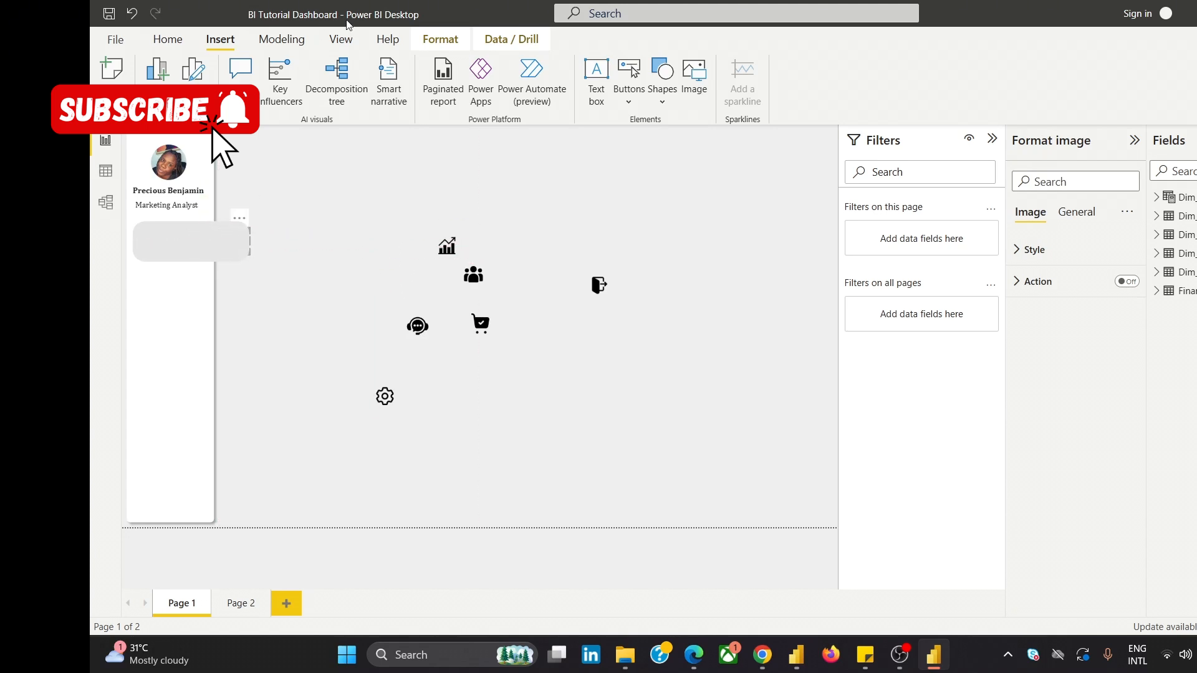
left_click(440, 39)
left_click(309, 108)
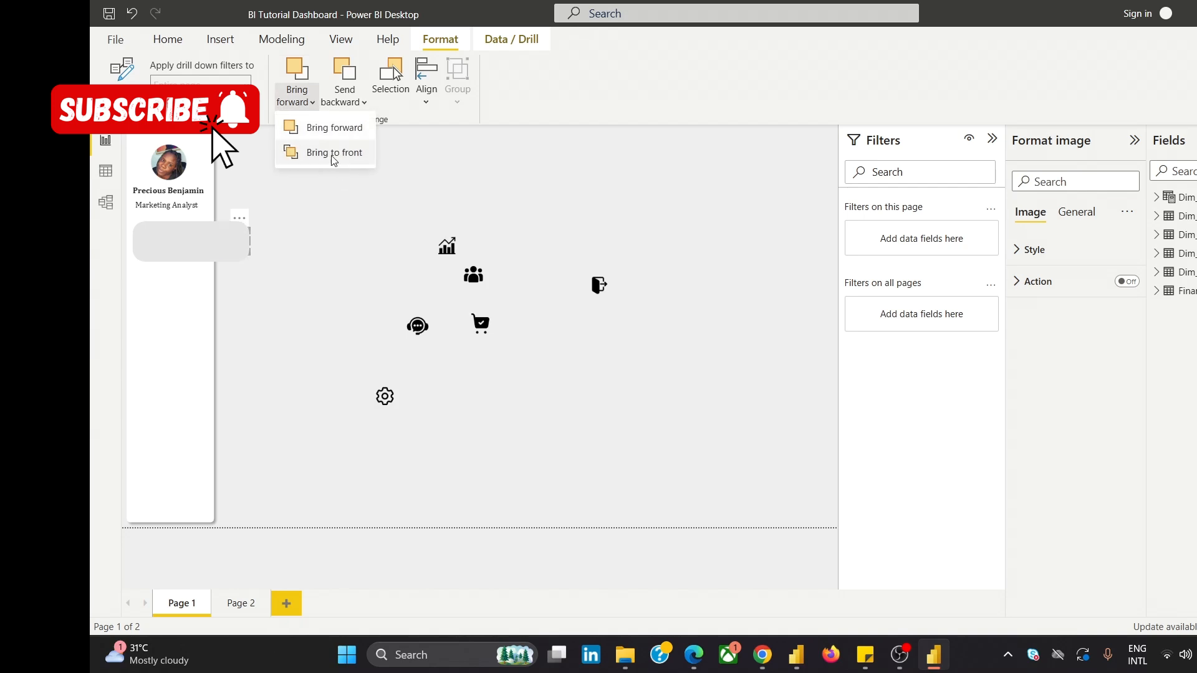
left_click(302, 152)
left_click_drag(244, 242, 174, 244)
left_click(330, 209)
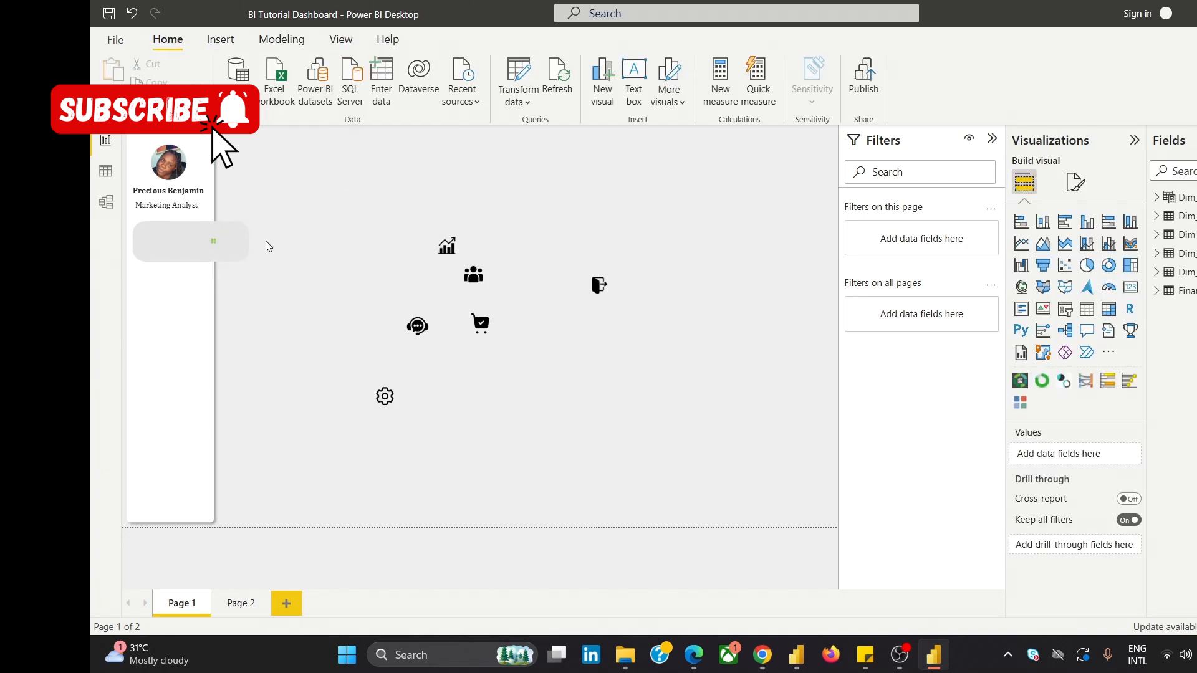
key("ctrl+z")
left_click_drag(235, 241, 161, 239)
left_click(353, 226)
Duplicate the sidebar text box that holds the name and place a widened copy on the empty canvas.
left_click(185, 184)
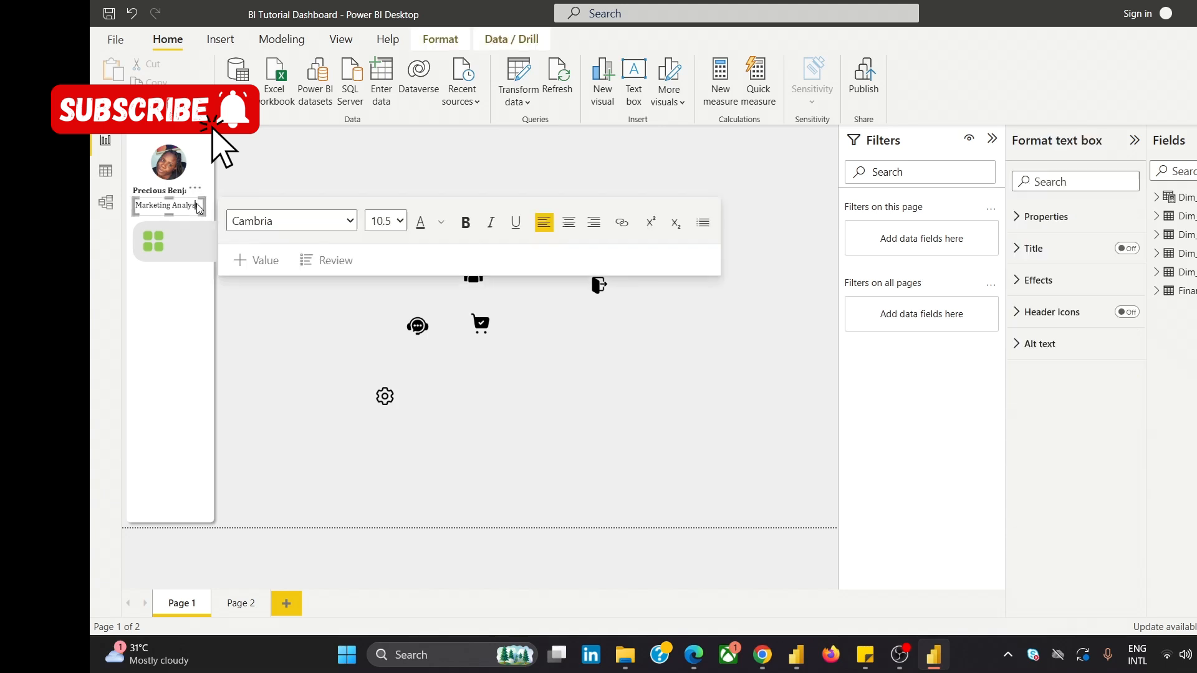
left_click(185, 187)
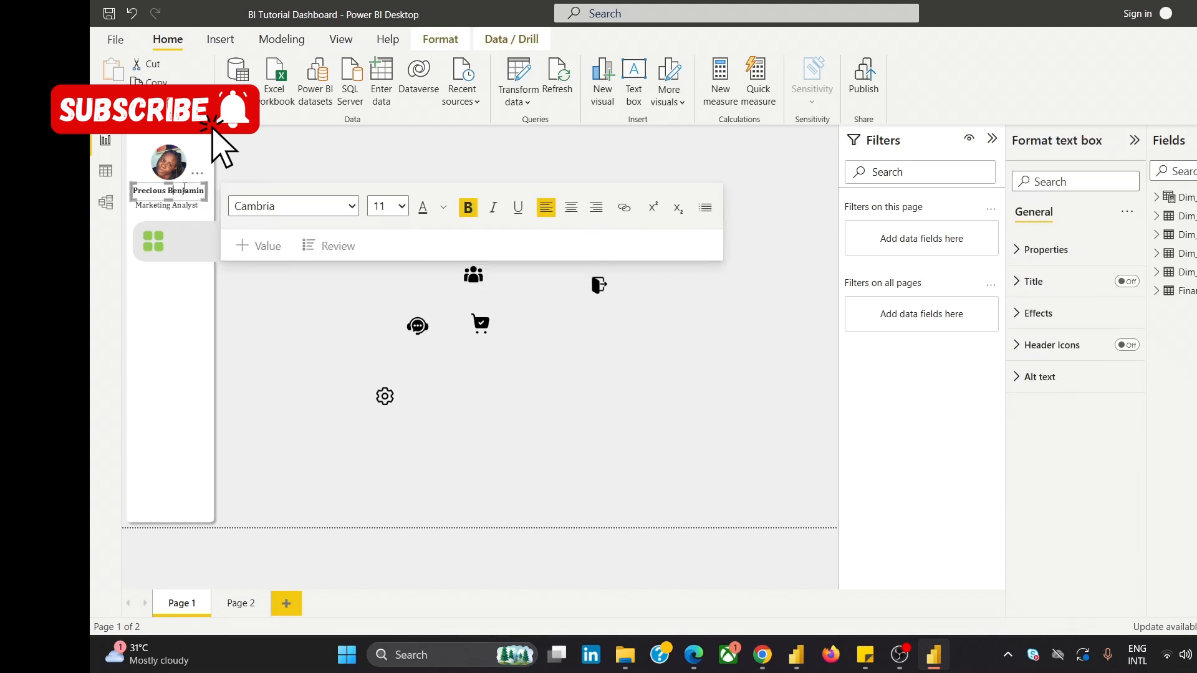
left_click(198, 175)
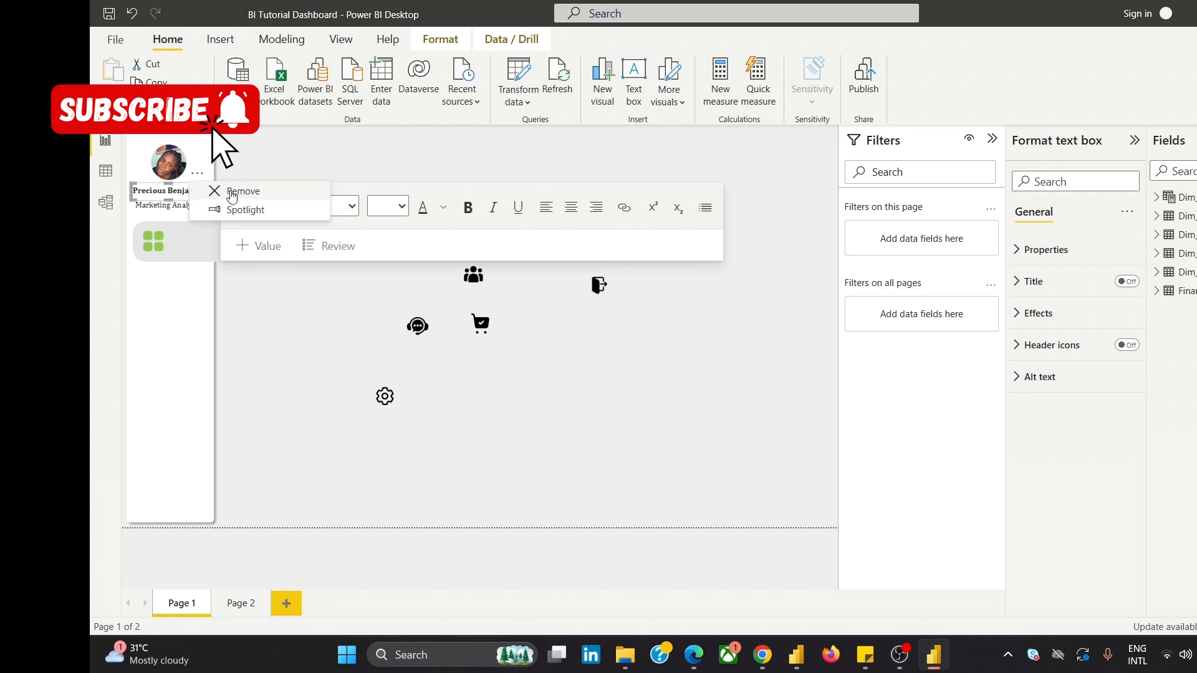
left_click(166, 201)
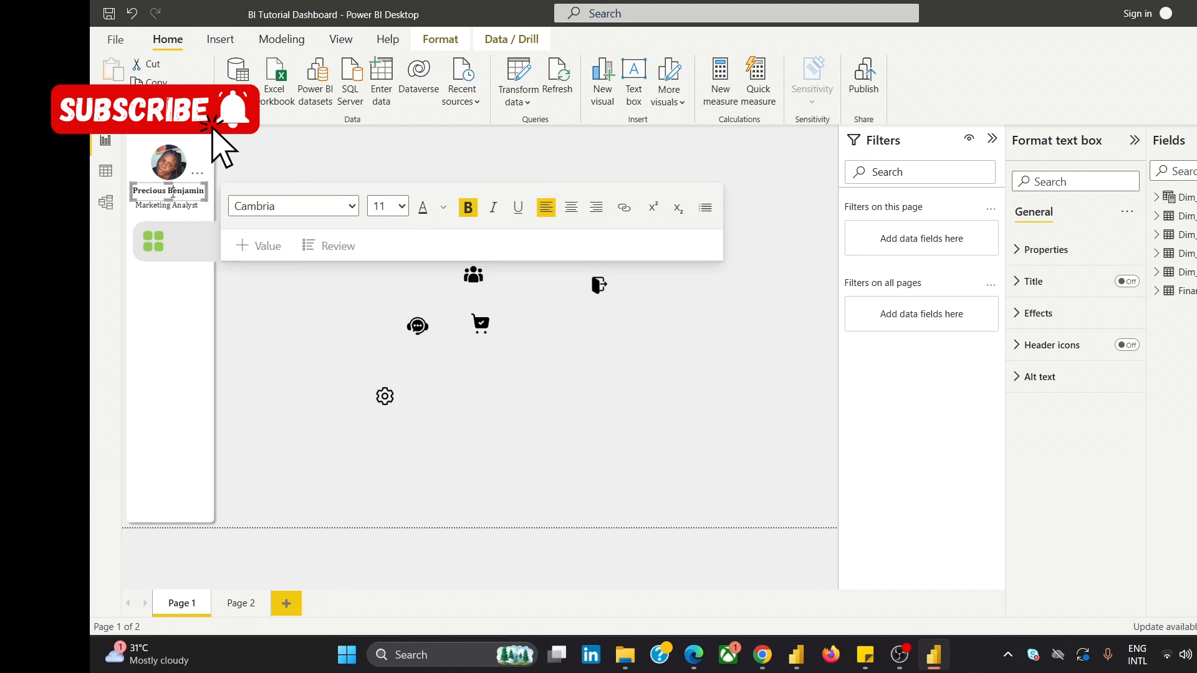
left_click(178, 201)
key("ctrl+c")
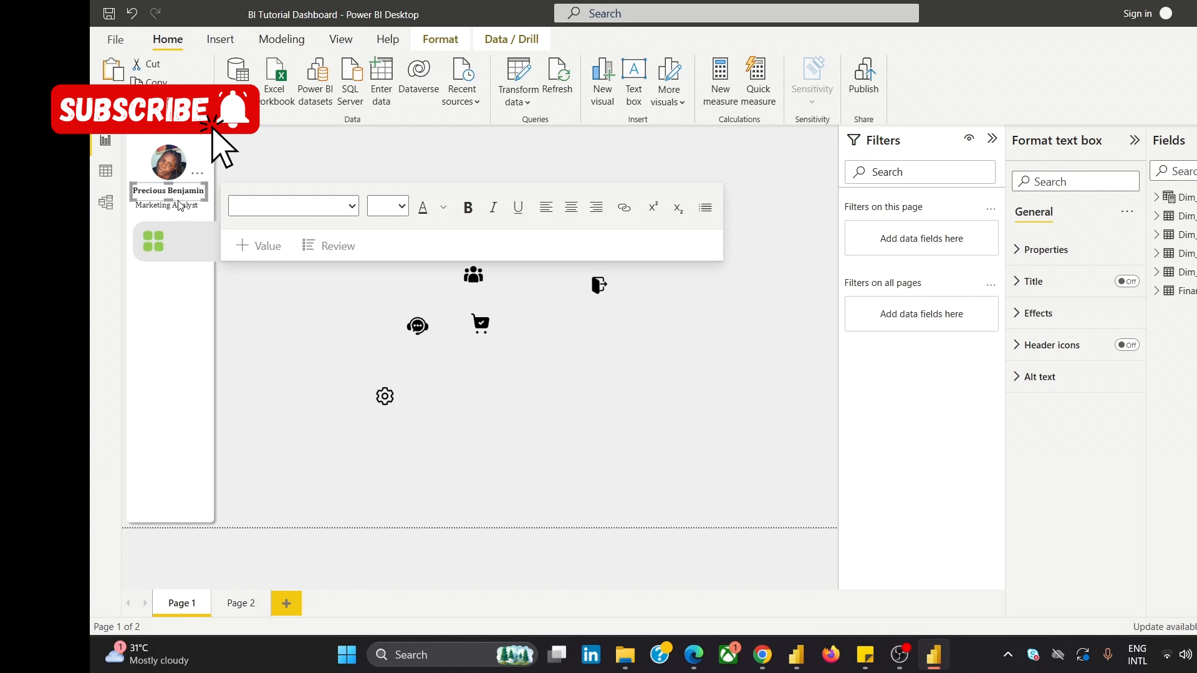
key("ctrl+v")
left_click_drag(211, 193, 548, 207)
Replace the copied text with "Dashboard" and fit the narrowed text box beside the green grid icon on the rounded bar.
triple_click(450, 208)
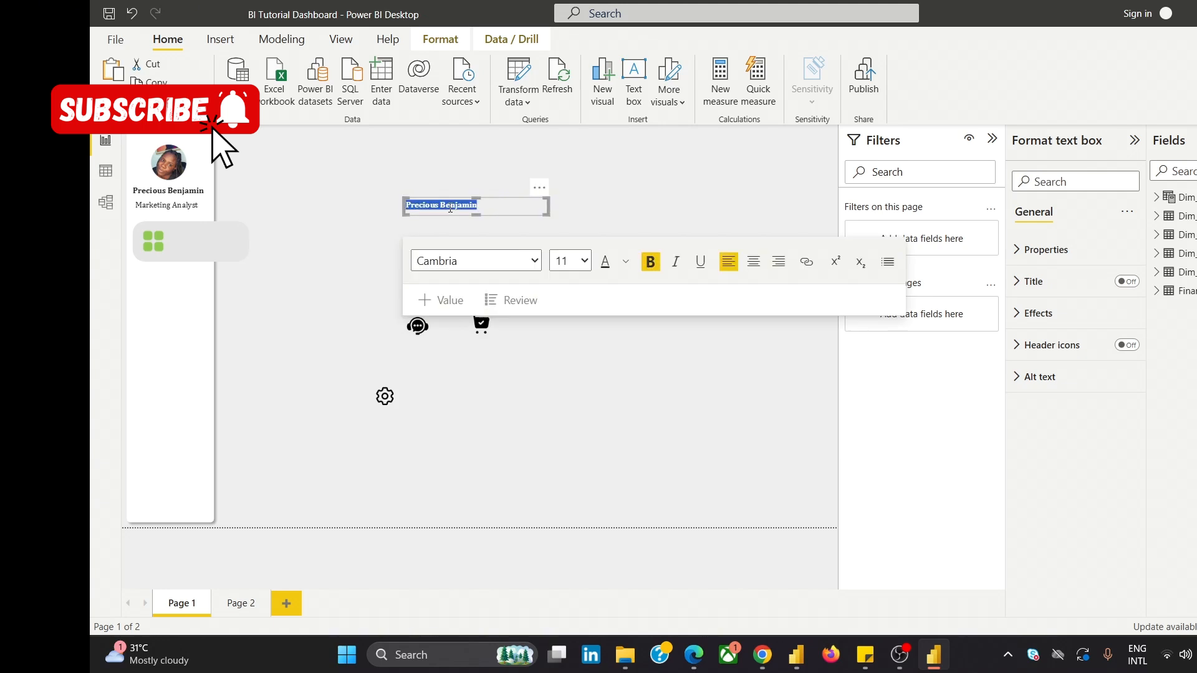
type("Dashboard")
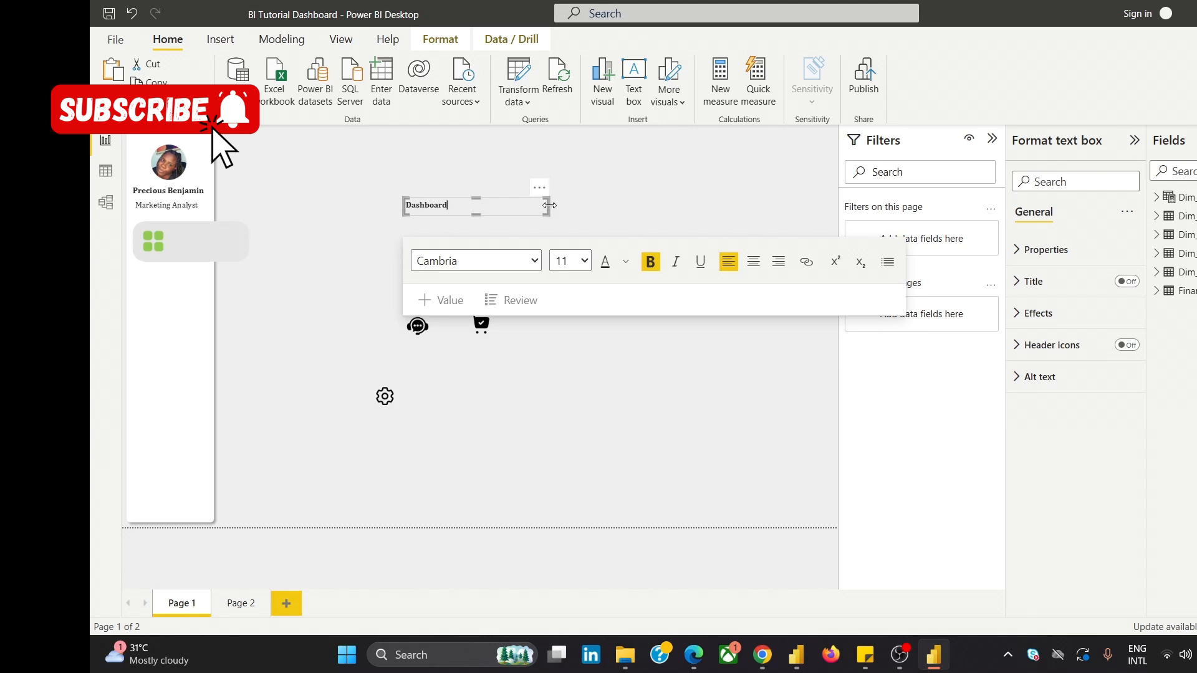
left_click_drag(549, 206, 221, 223)
left_click(398, 183)
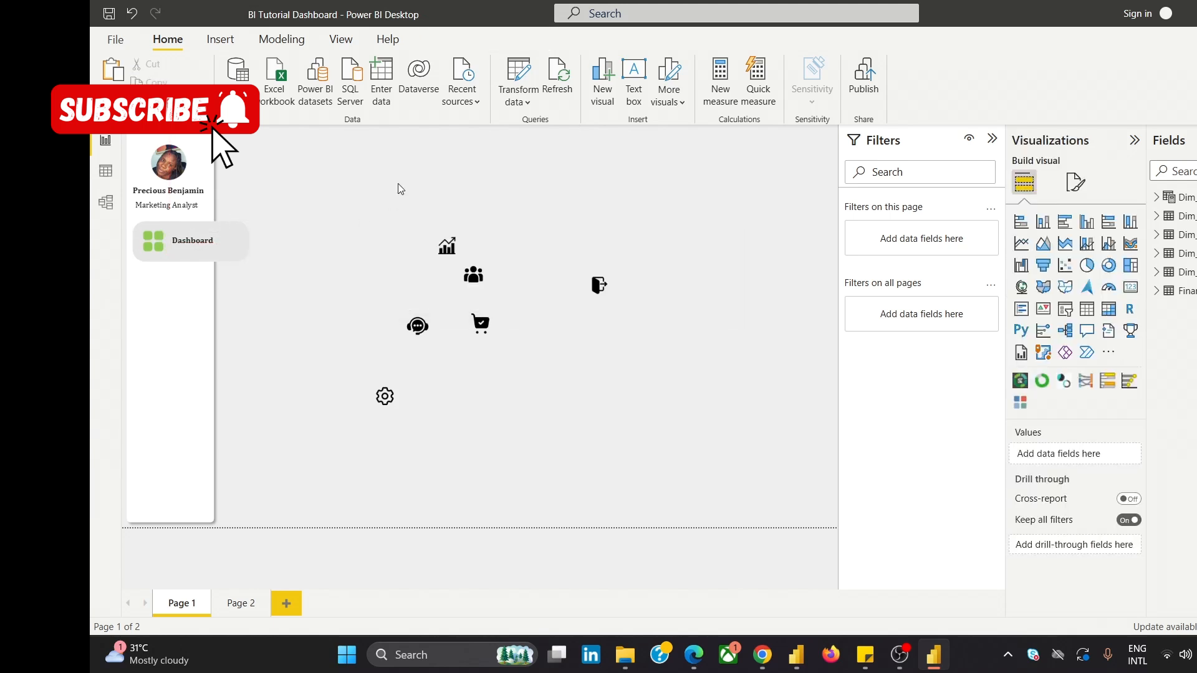
Set the font size of the Dashboard label on the rounded bar to 12.
left_click(192, 240)
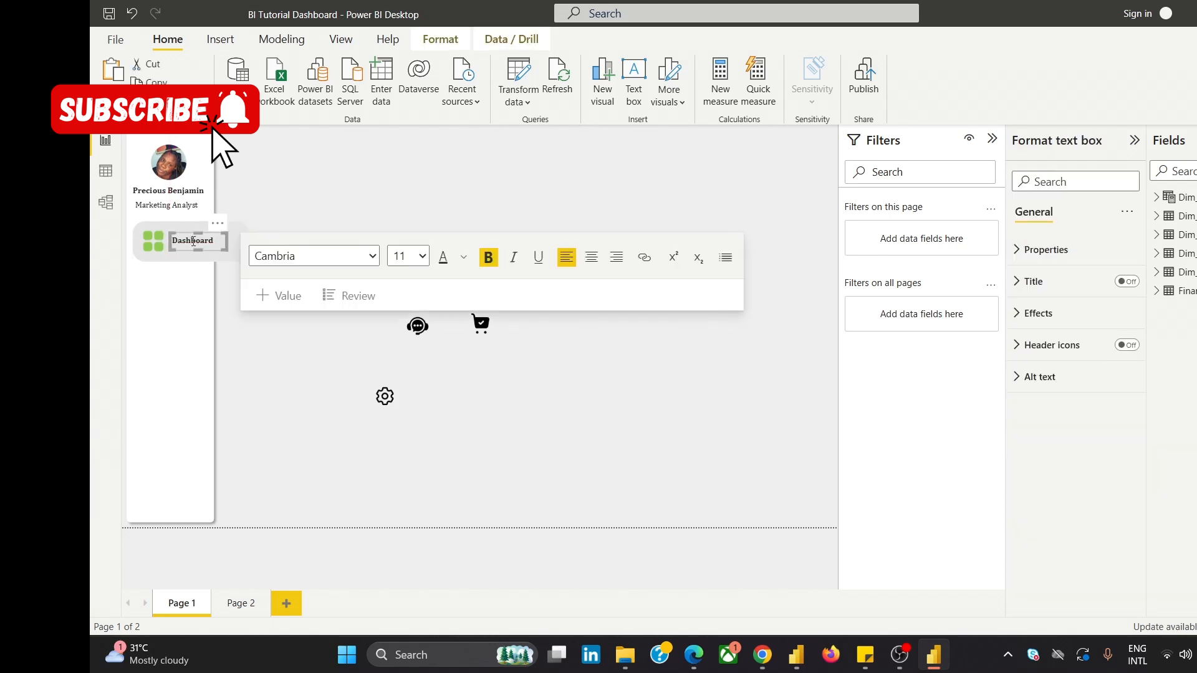
double_click(192, 240)
left_click(422, 256)
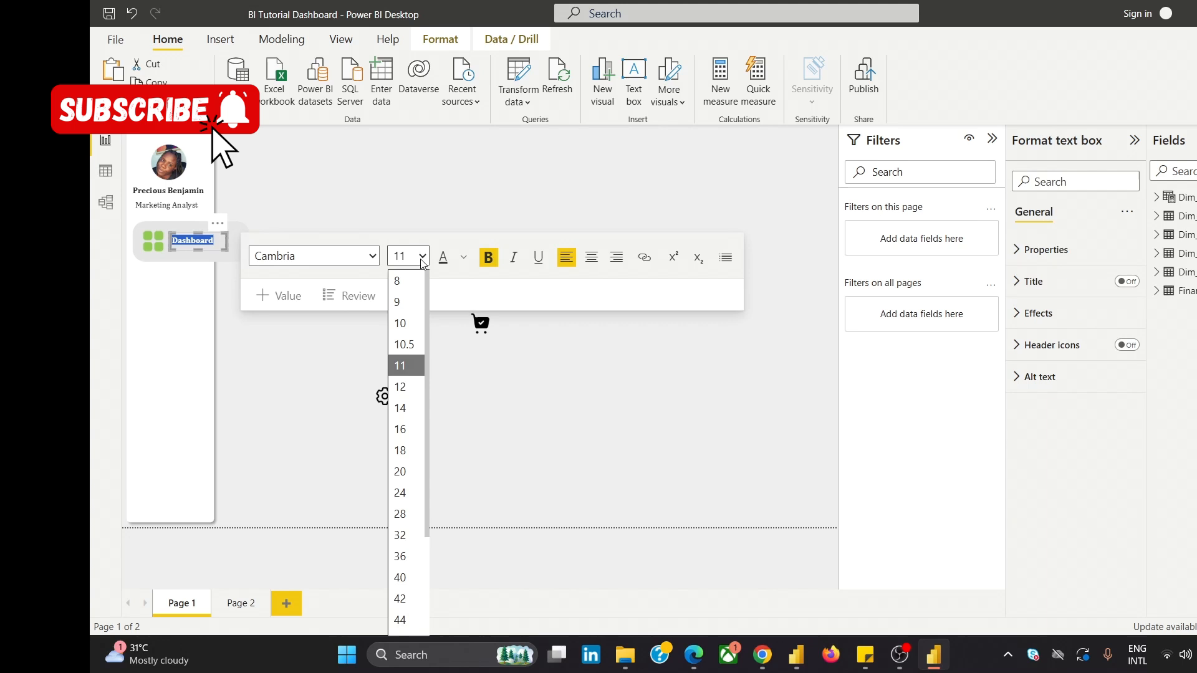
left_click(421, 388)
left_click(399, 201)
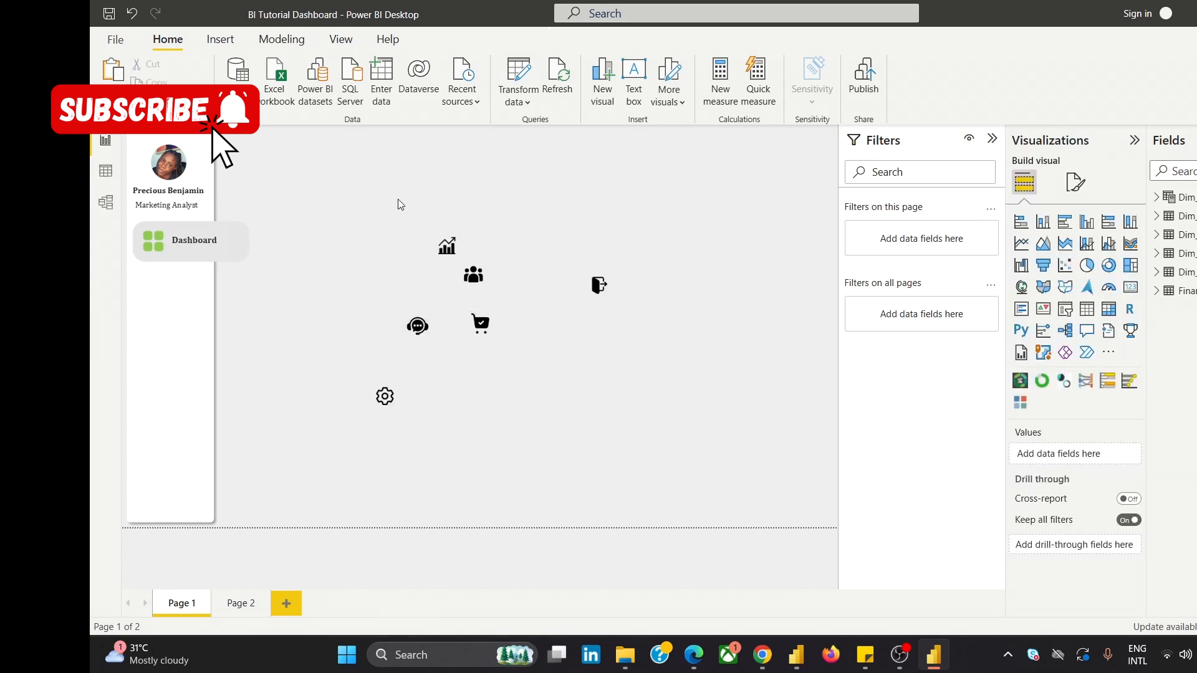
Select the green grid icon, the Dashboard label and the rounded bar together and nudge them slightly down the sidebar.
left_click(150, 249)
left_click(218, 242, "ctrl")
left_click(245, 247, "ctrl")
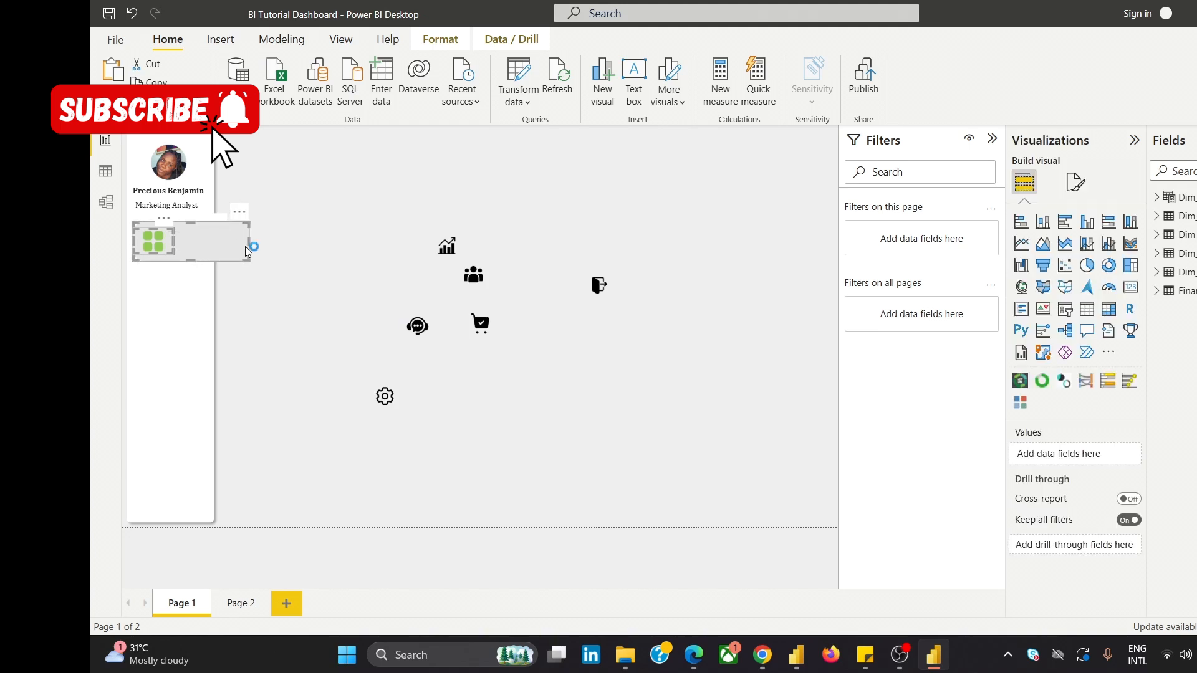
key("Down")
key("Down")
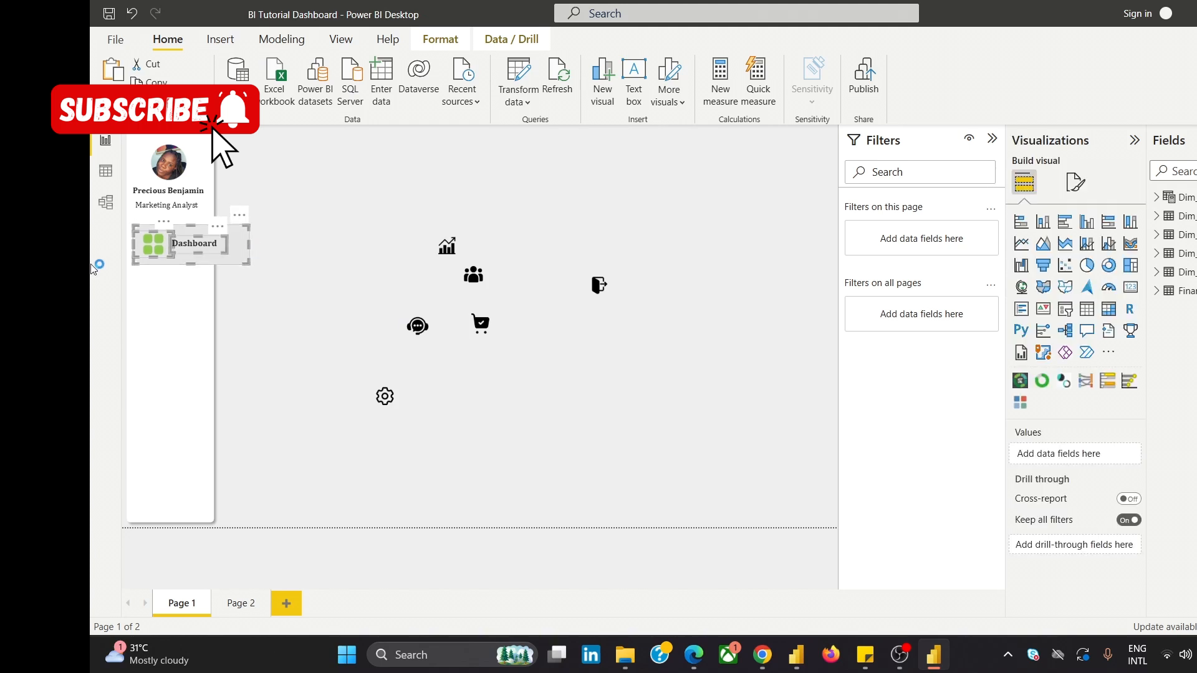
left_click(319, 174)
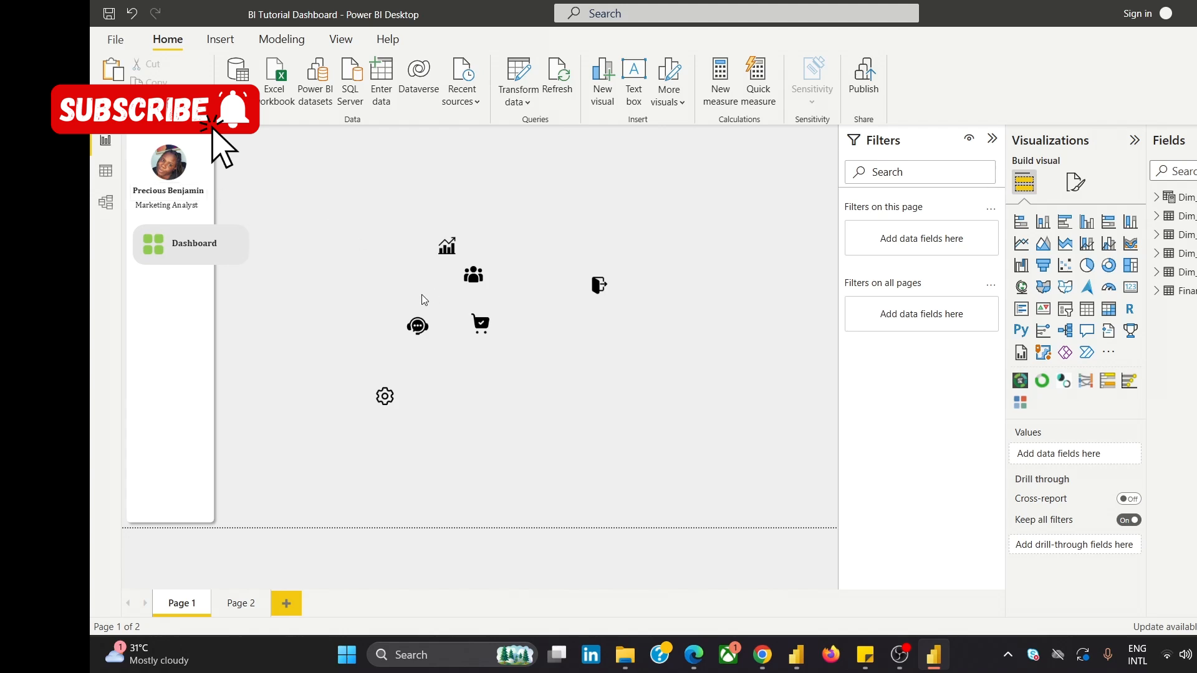
left_click(454, 247)
mouse_move(763, 656)
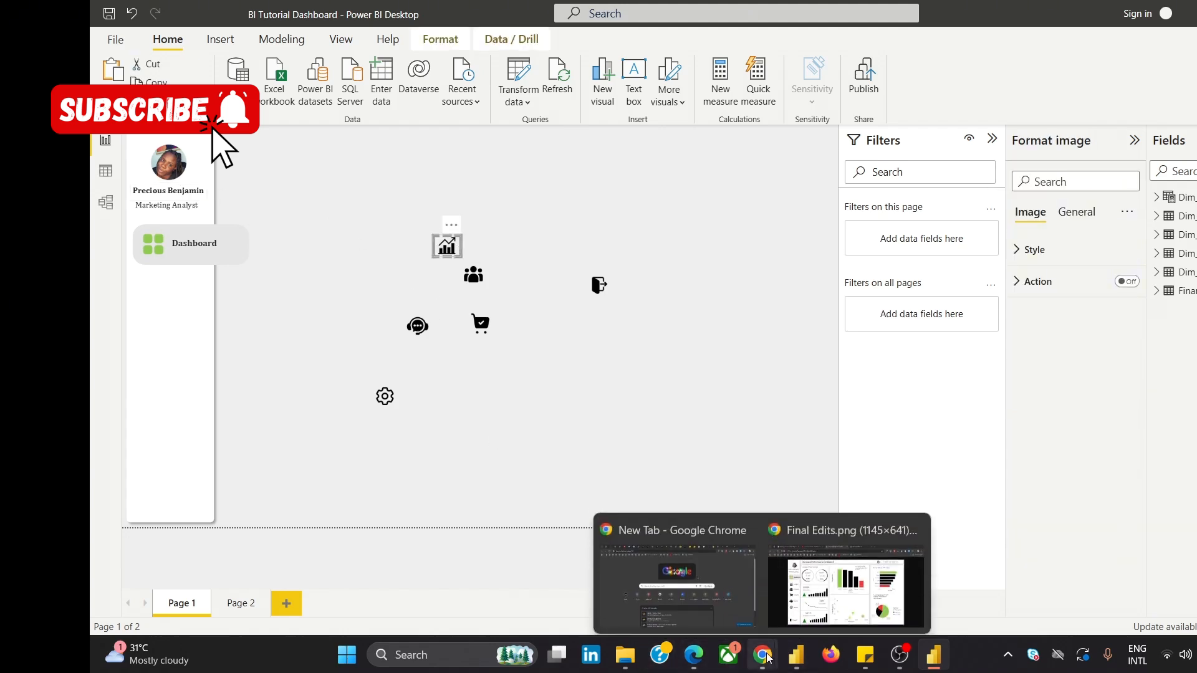
mouse_move(828, 610)
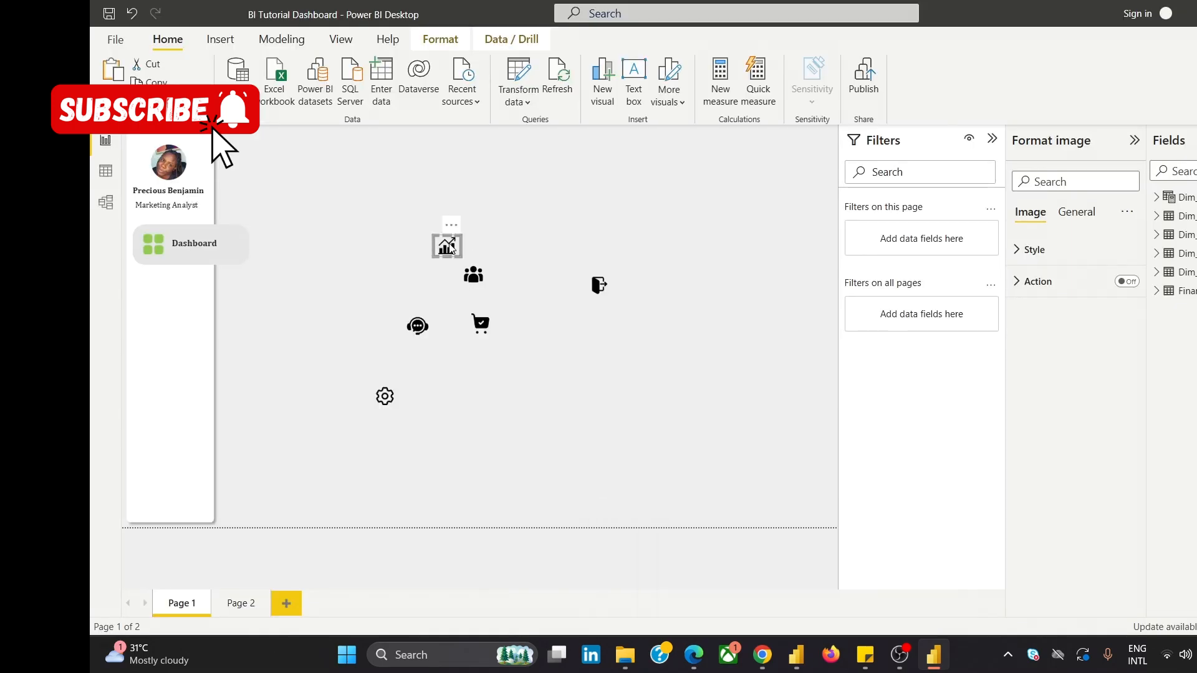
left_click_drag(462, 225, 157, 281)
left_click(700, 230)
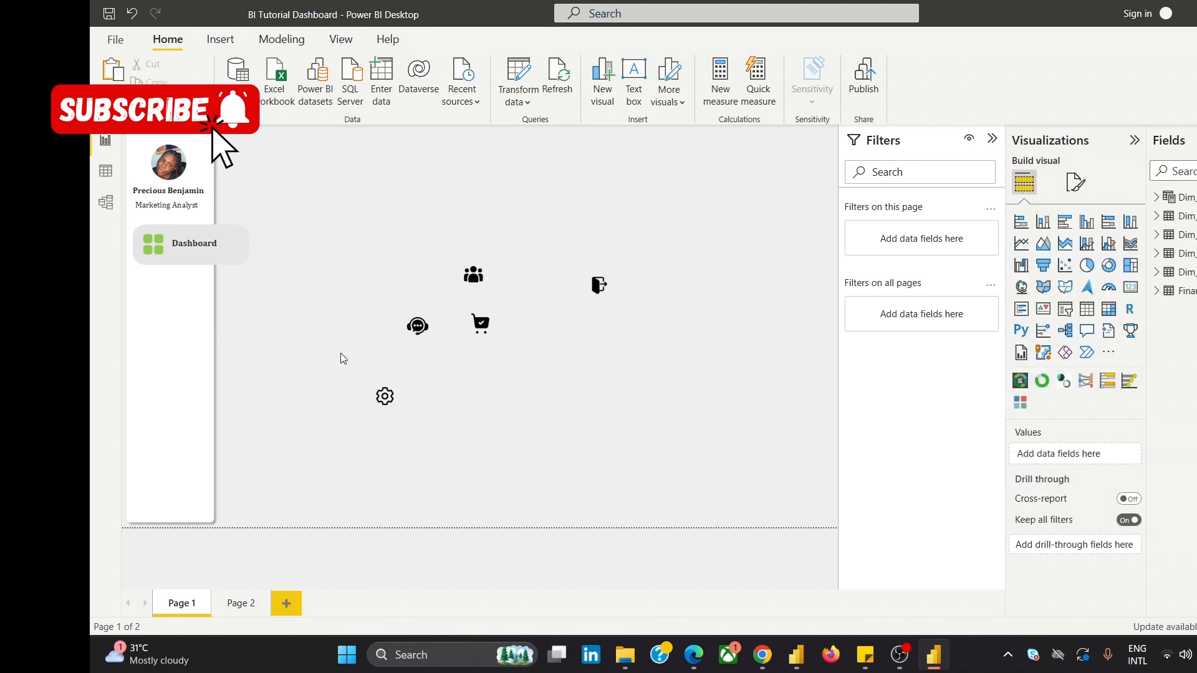
key("ctrl+z")
Bring the growth chart icon to the front and place it on the sidebar below the green grid icon.
left_click_drag(453, 221, 170, 286)
left_click(439, 39)
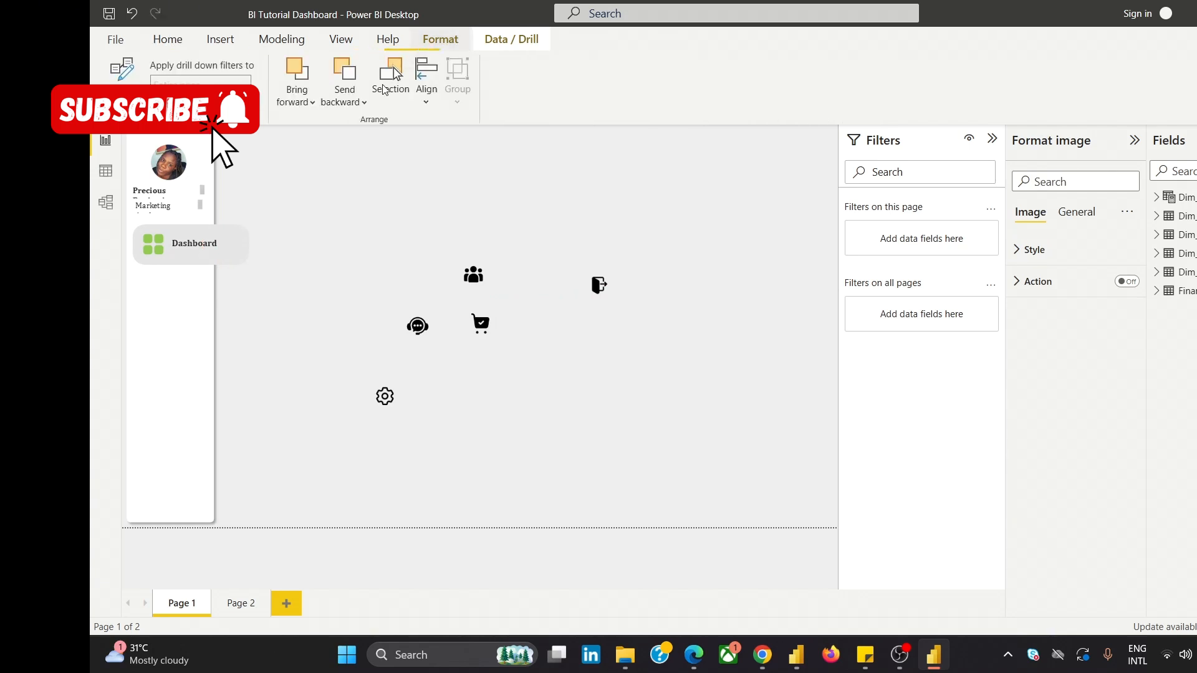
left_click(297, 93)
left_click(330, 153)
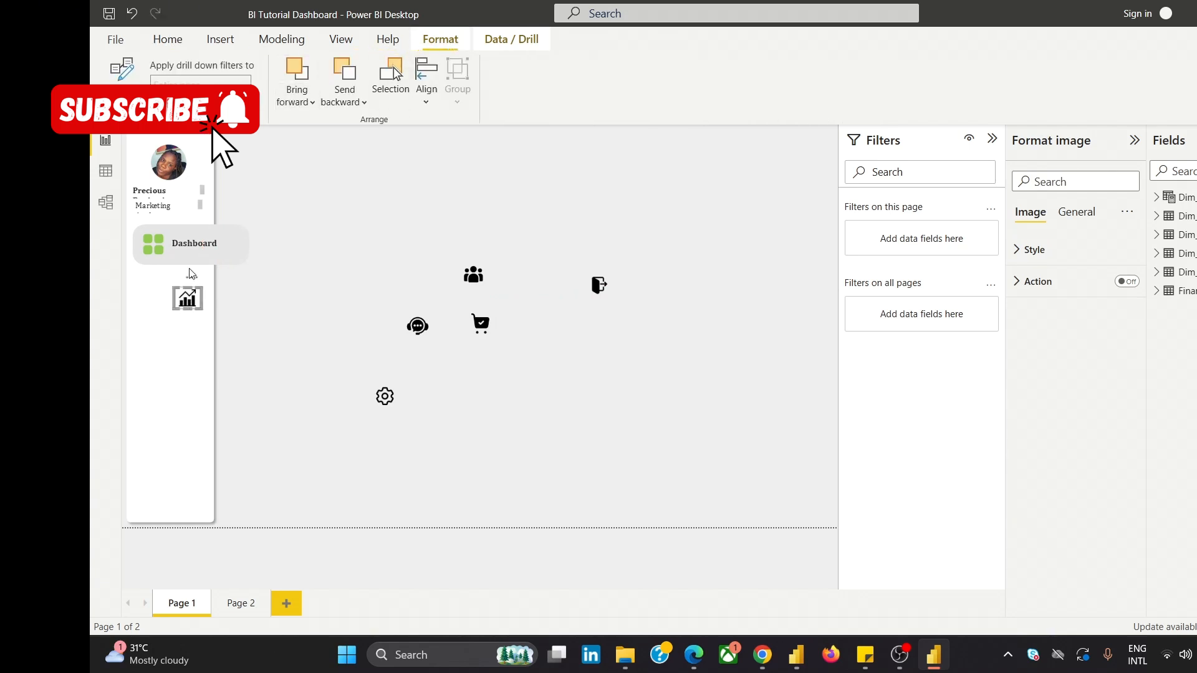
left_click_drag(193, 282, 150, 283)
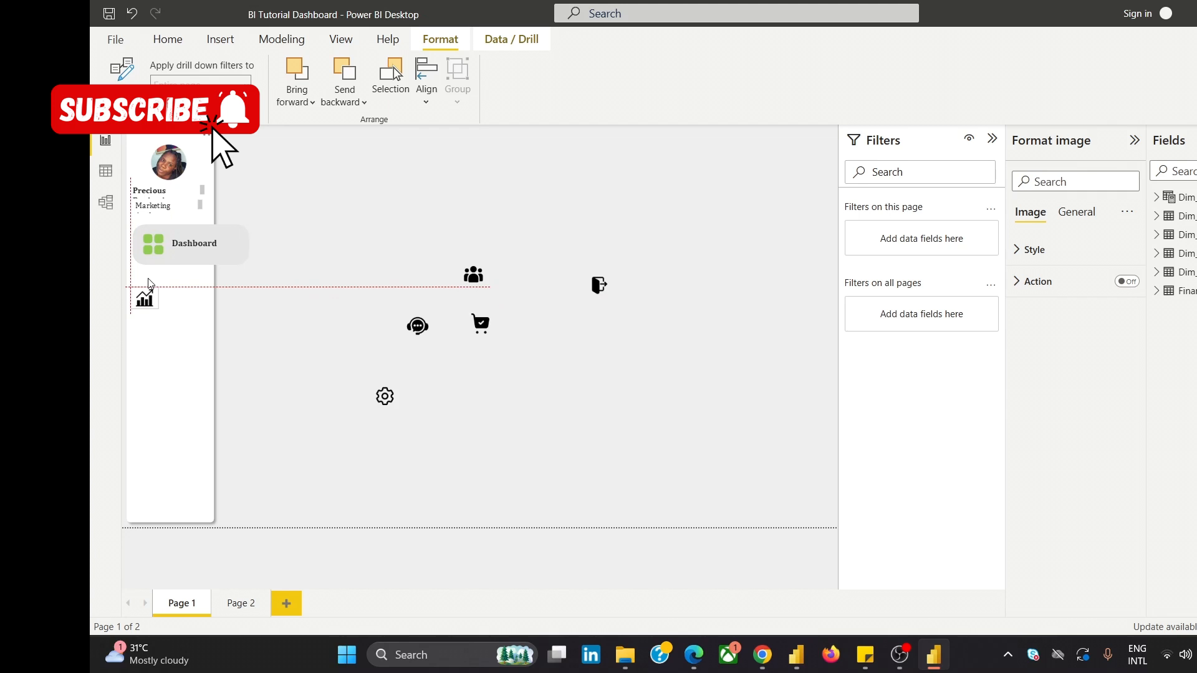
left_click(375, 163)
Widen the name and job title text boxes on the sidebar so that each text fits on one line.
left_click(148, 197)
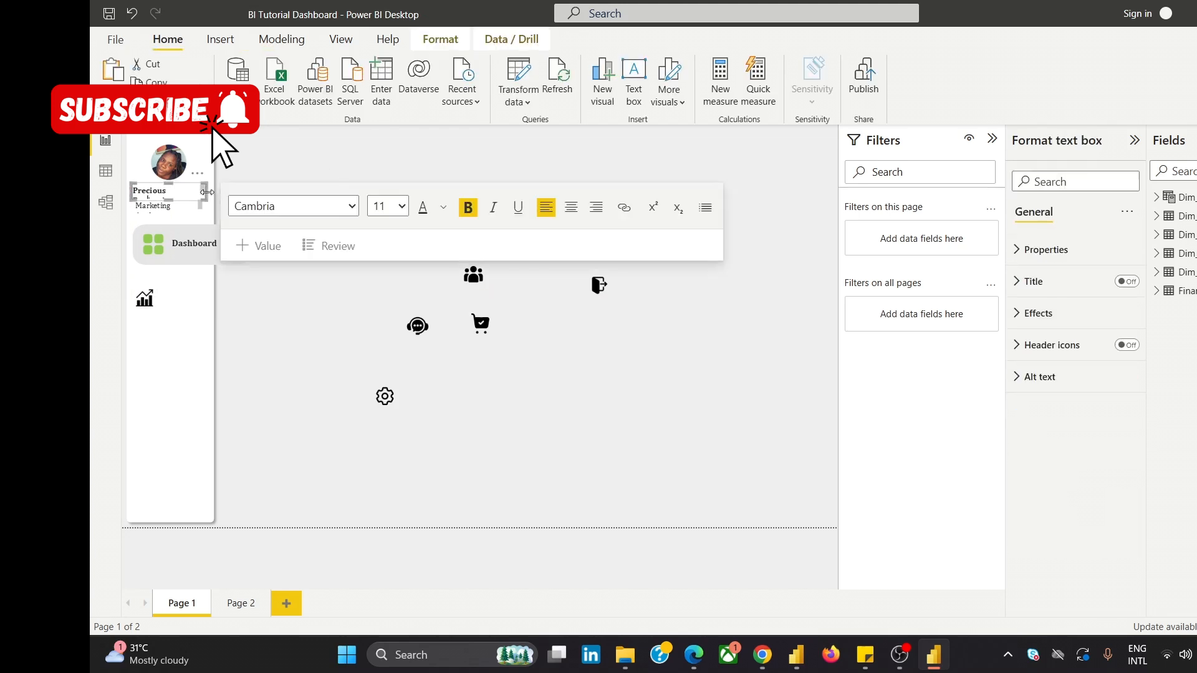
left_click_drag(207, 193, 212, 192)
left_click(200, 213)
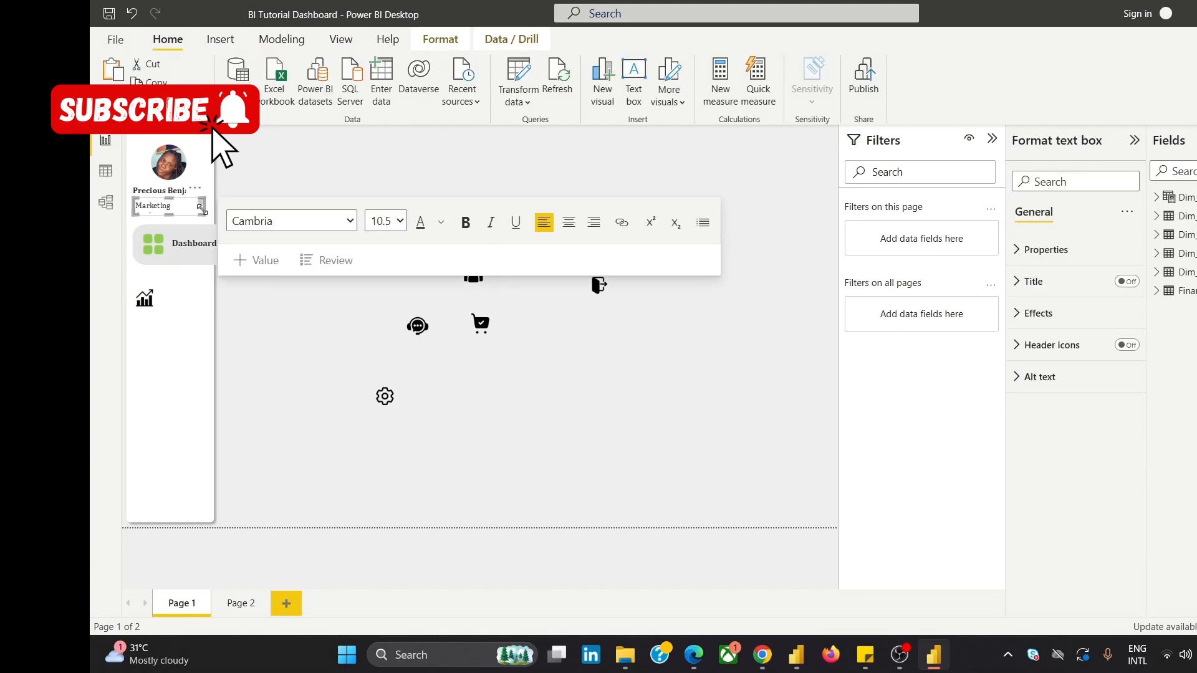
left_click_drag(202, 209, 217, 209)
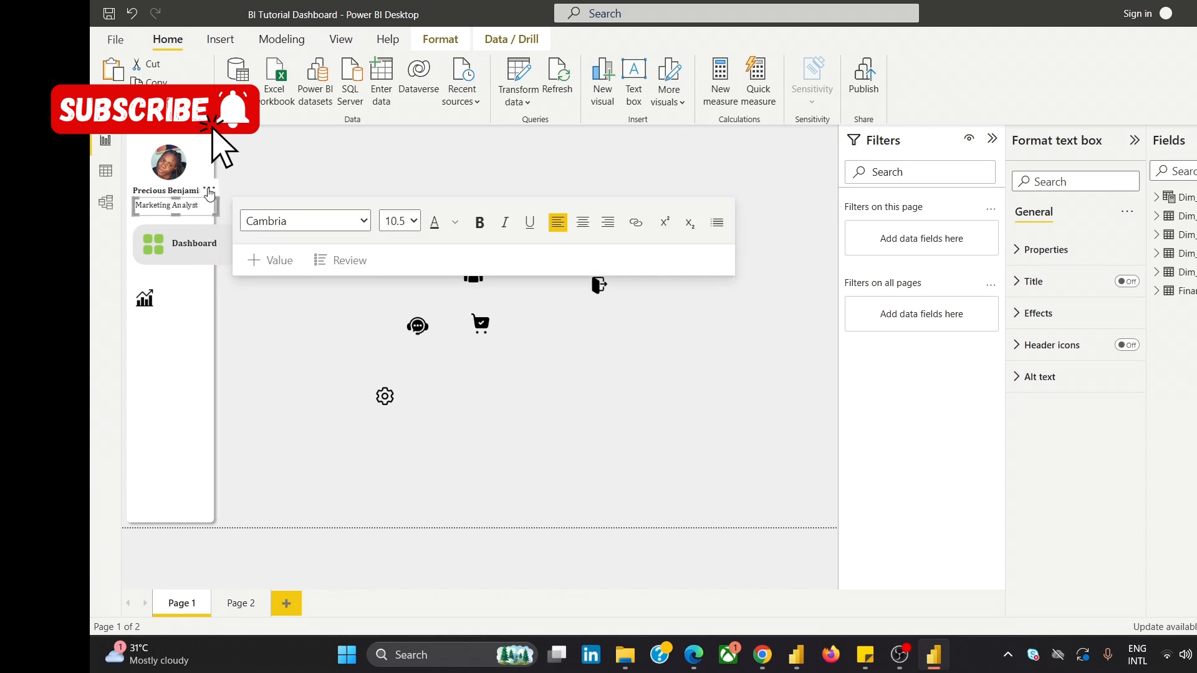
left_click(207, 188)
left_click(169, 190)
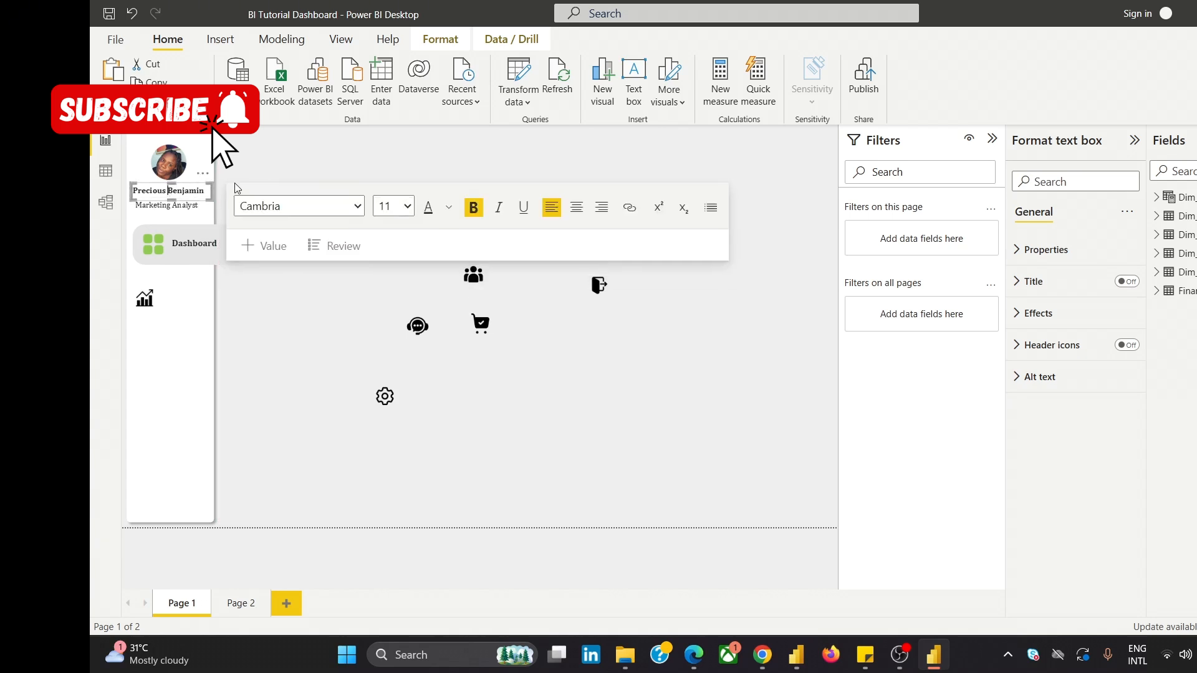
left_click(271, 166)
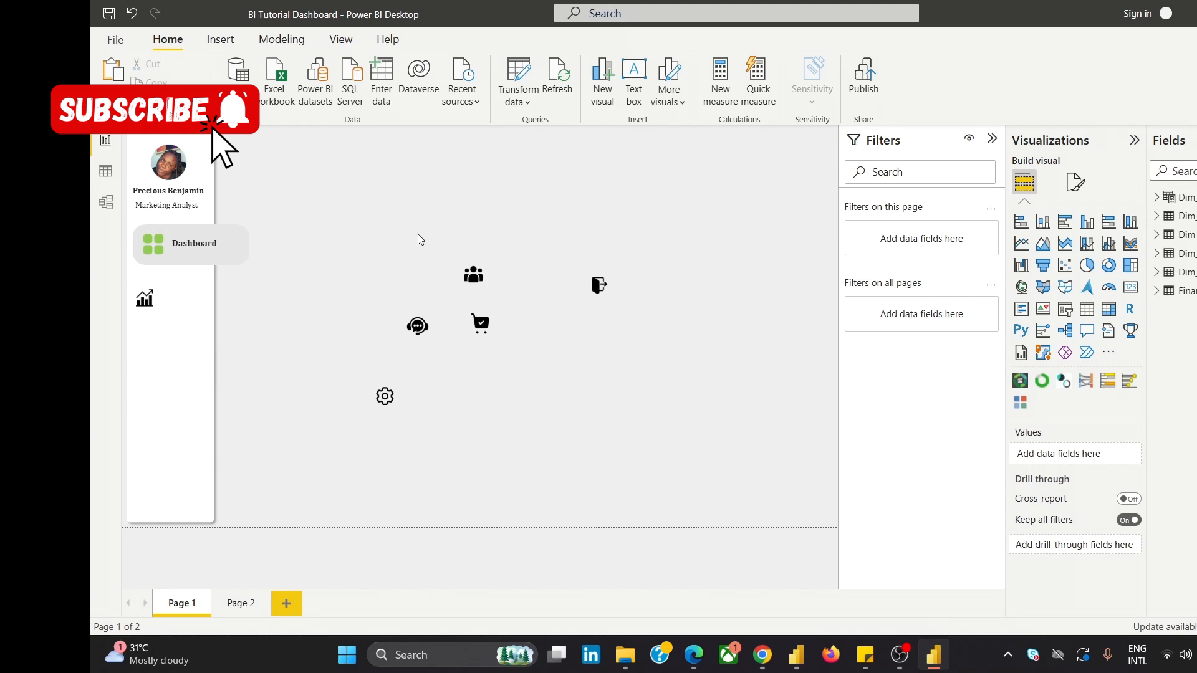
Check the finished dashboard image for the arrangement of the remaining sidebar icons.
mouse_move(762, 653)
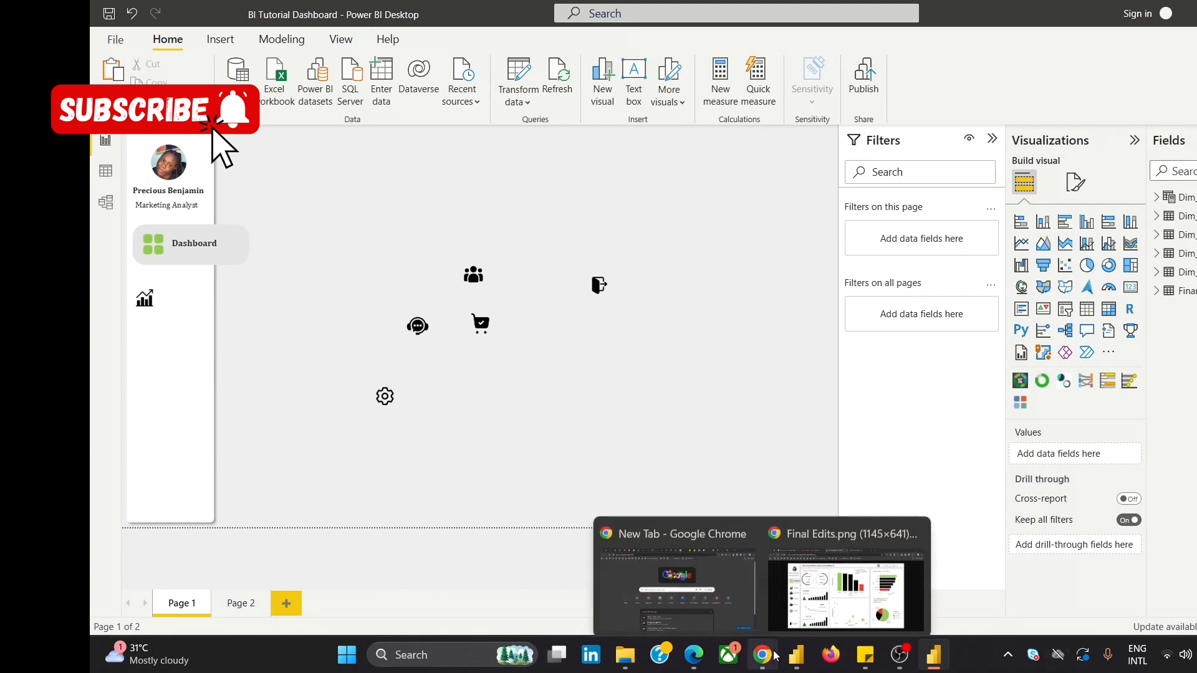
mouse_move(863, 567)
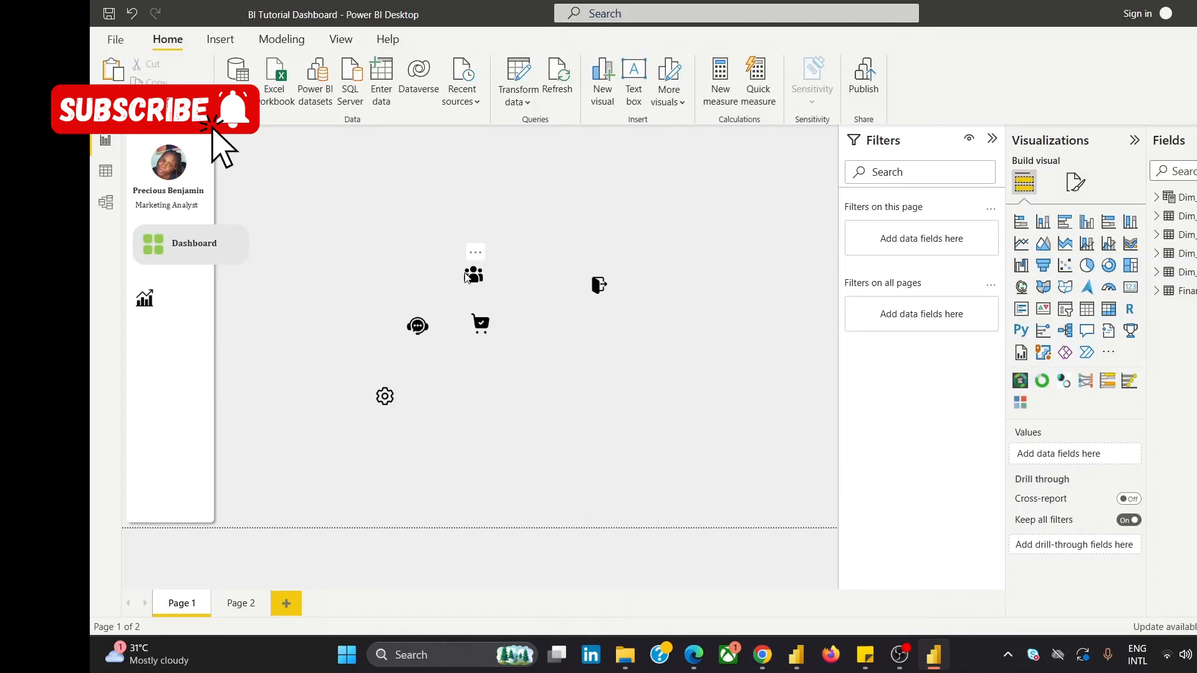
Bring the people icon to the front on the sidebar below the growth chart icon, and move the cart icon beneath it.
left_click_drag(476, 254, 150, 319)
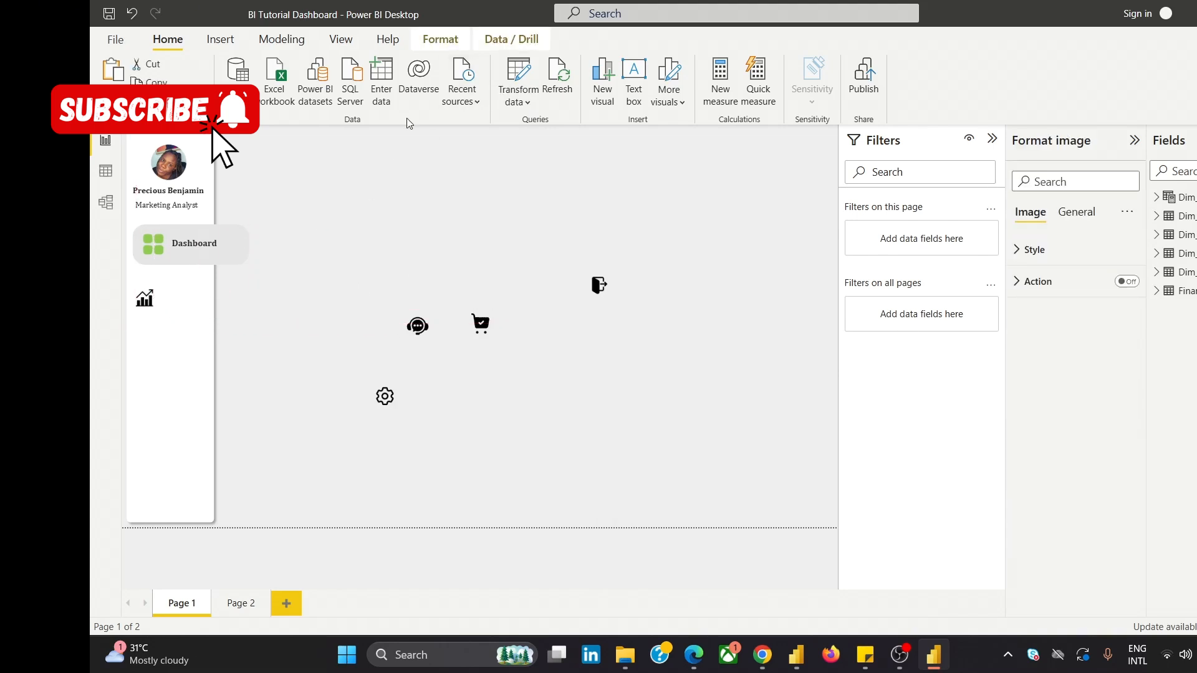
left_click(430, 40)
left_click(318, 102)
left_click(331, 152)
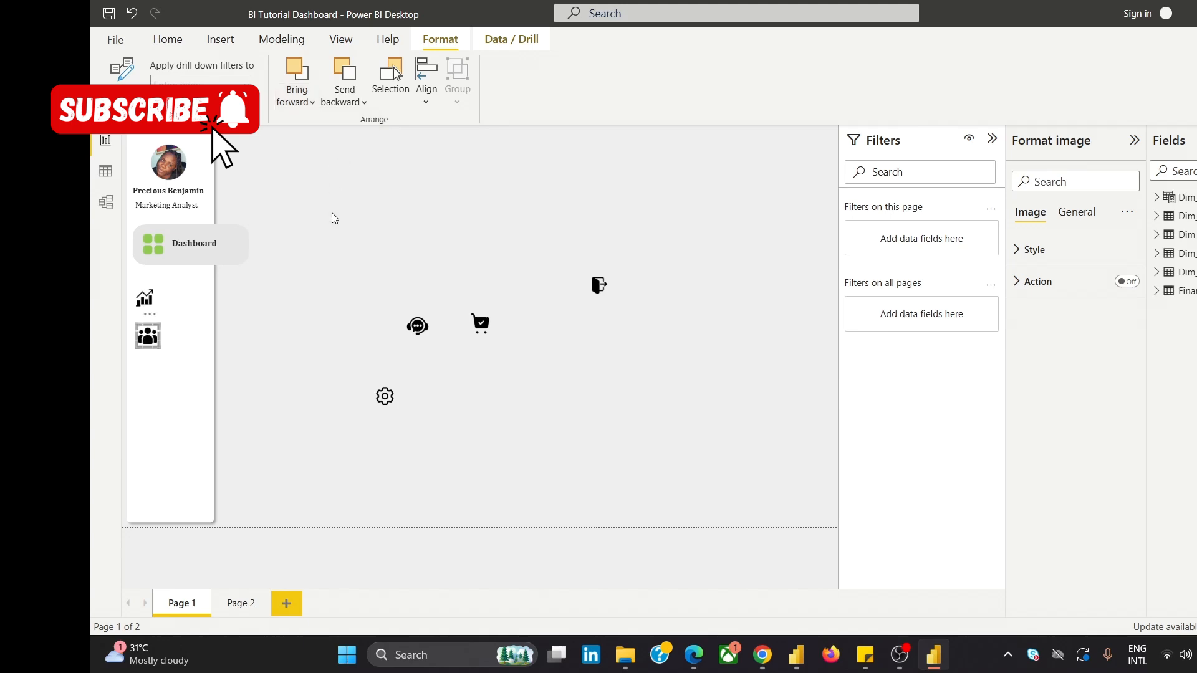
left_click(369, 277)
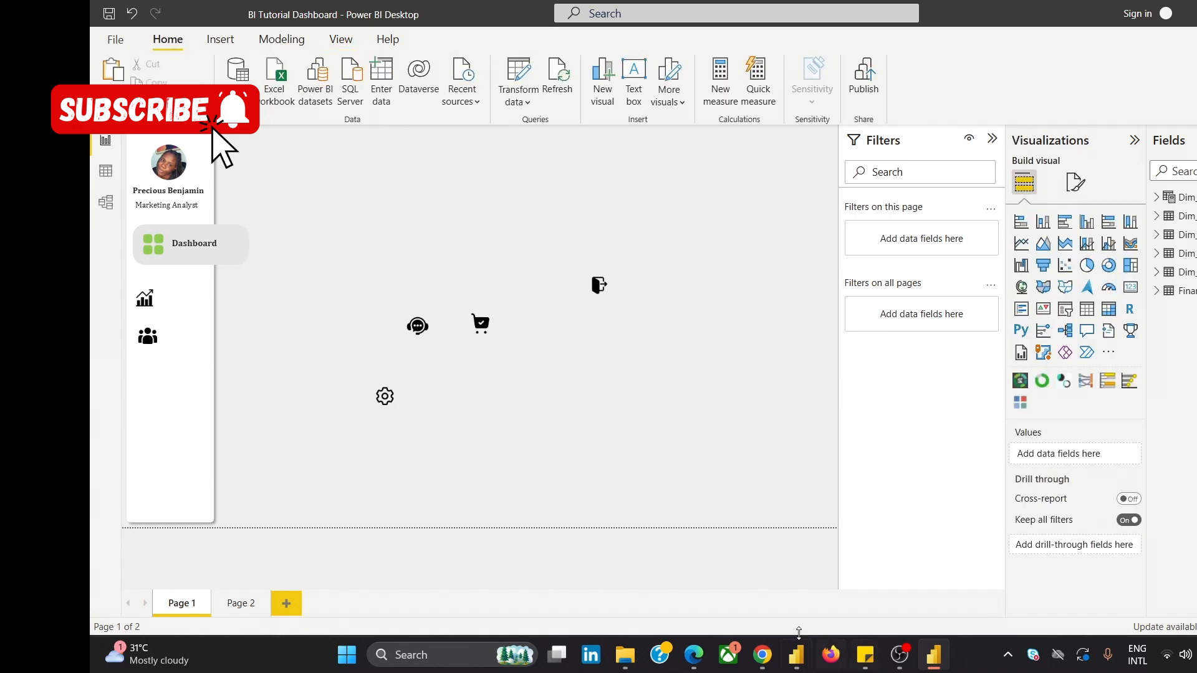
left_click(846, 577)
left_click(481, 323)
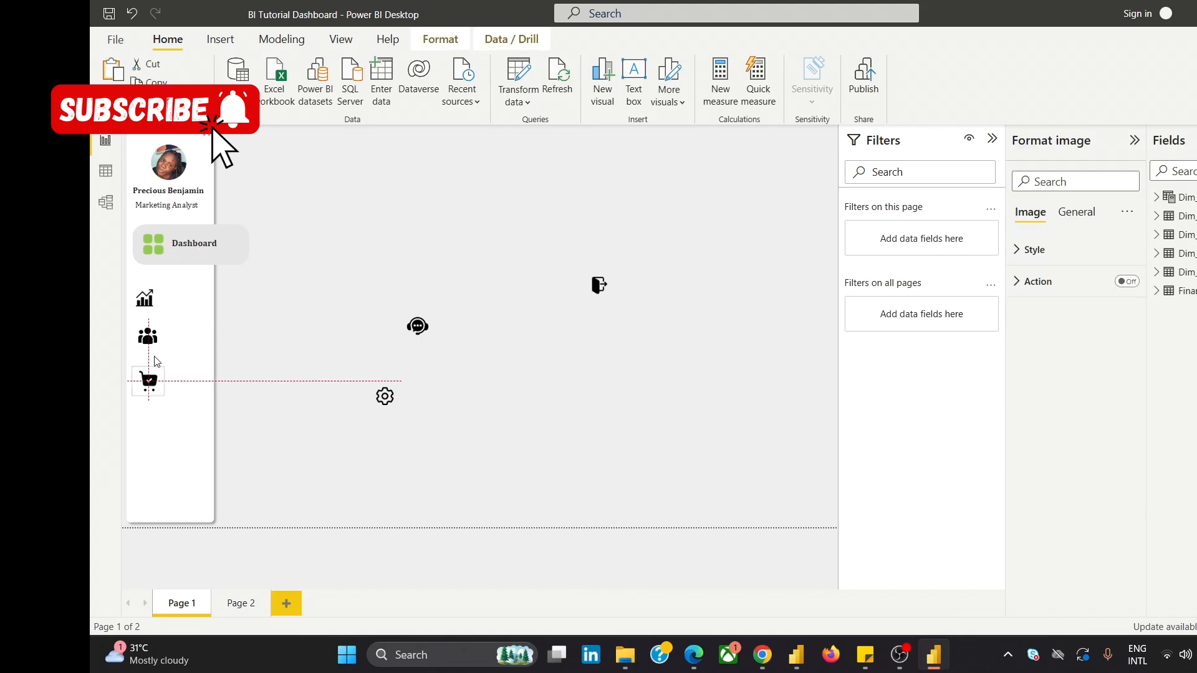
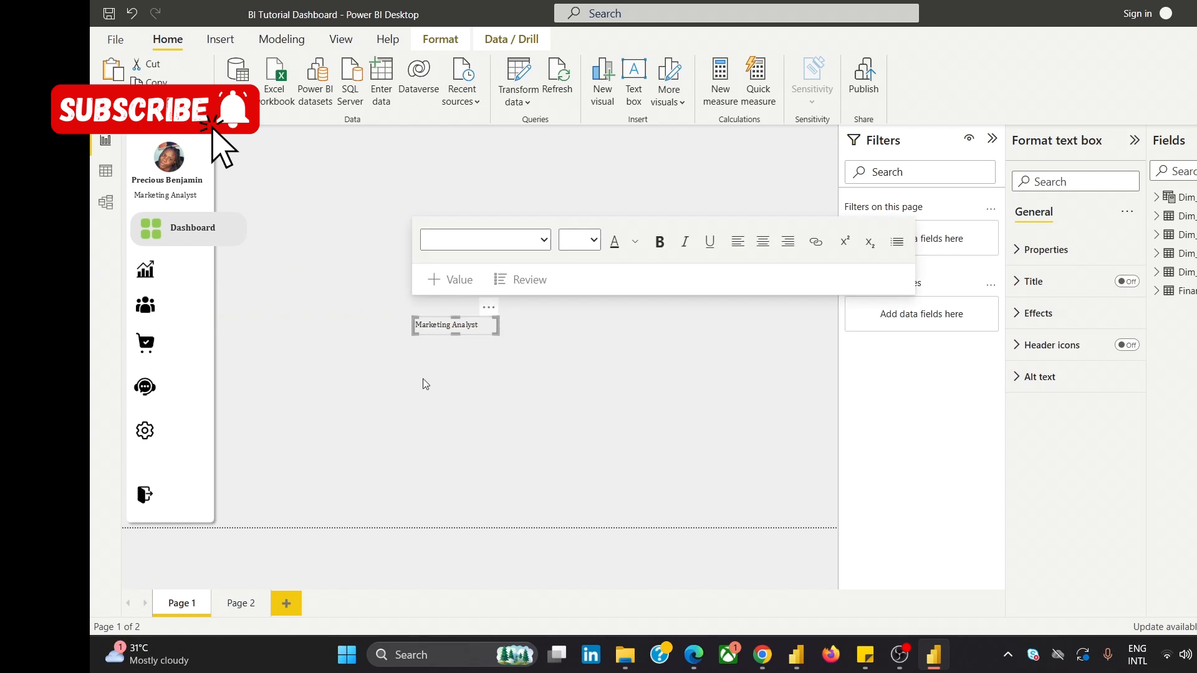
left_click(437, 323)
key("ctrl+a")
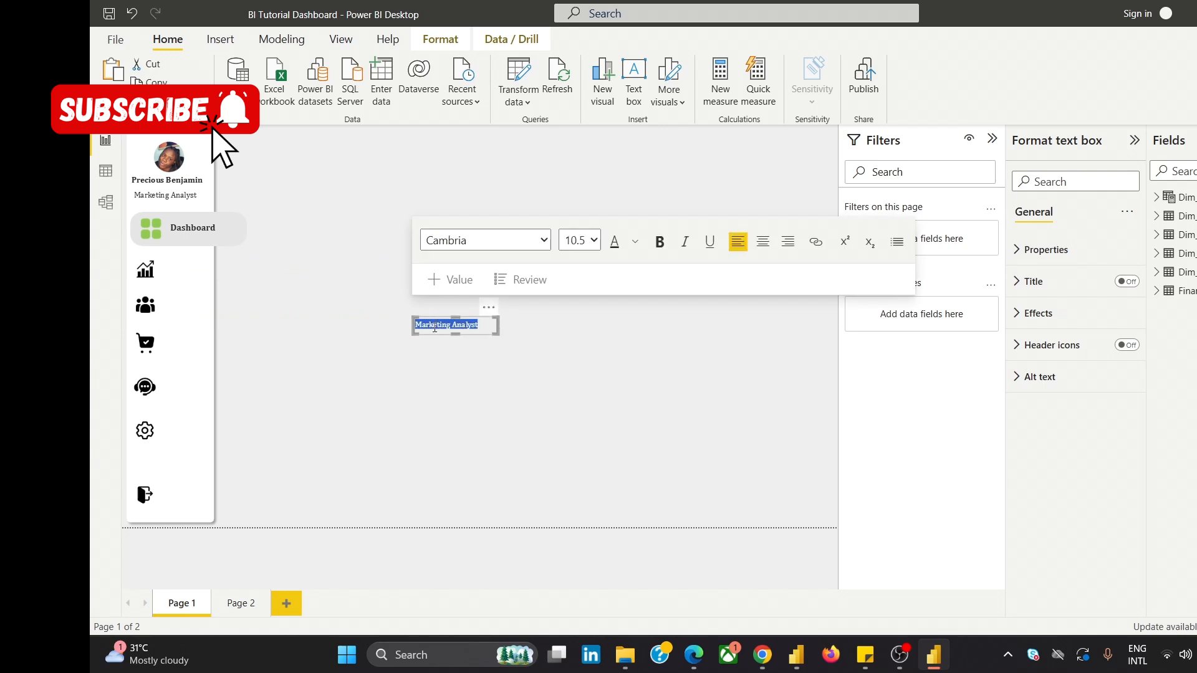
left_click(352, 301)
key("ctrl+v")
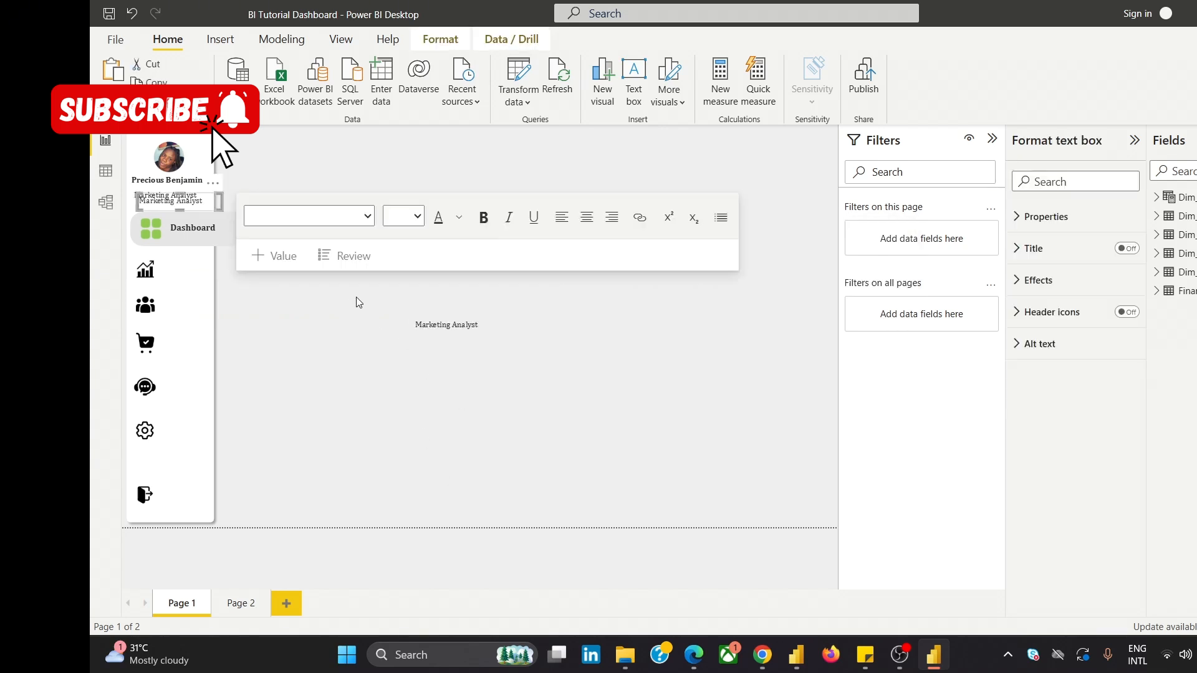
key("ctrl+z")
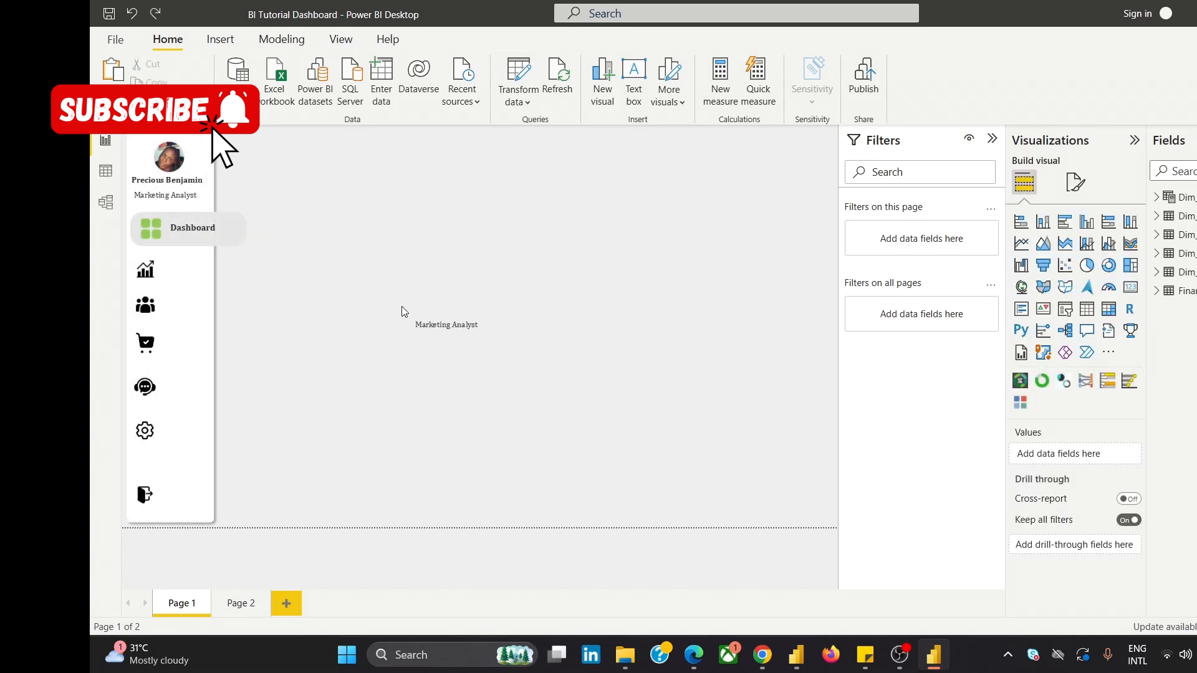
Paste five more copies of the Marketing Analyst text box onto the canvas.
left_click(426, 327)
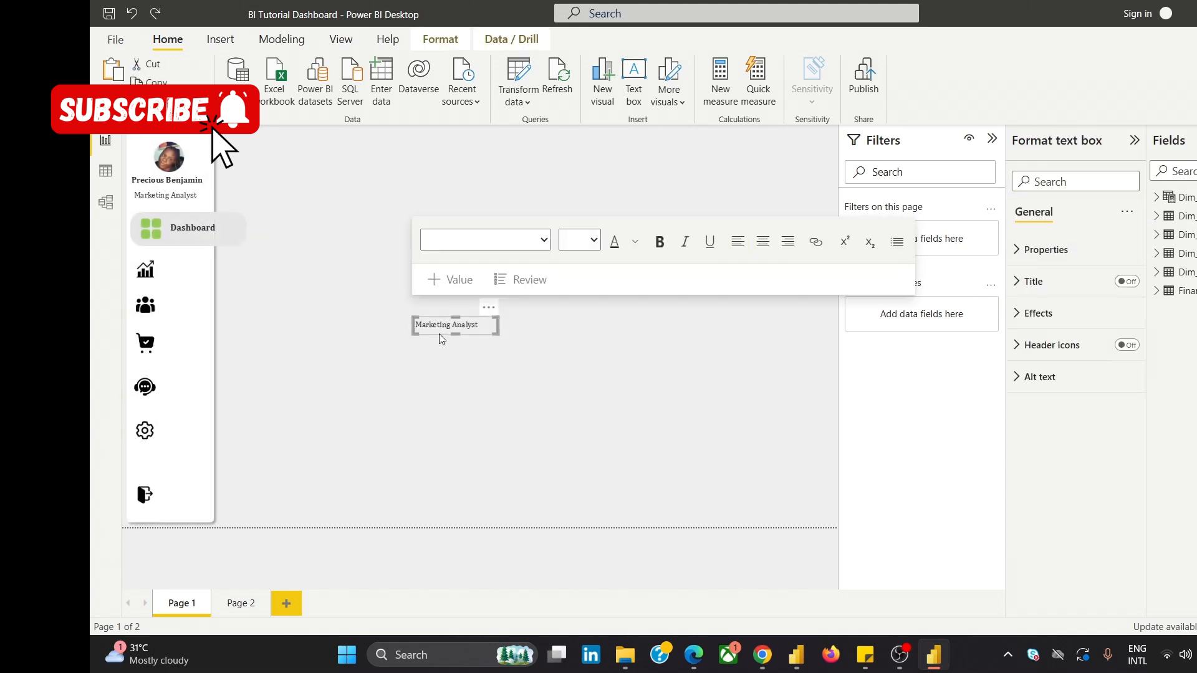
key("ctrl+v")
key("ctrl+v")
key("ctrl+v")
key("ctrl+v")
key("ctrl+v")
left_click(405, 388)
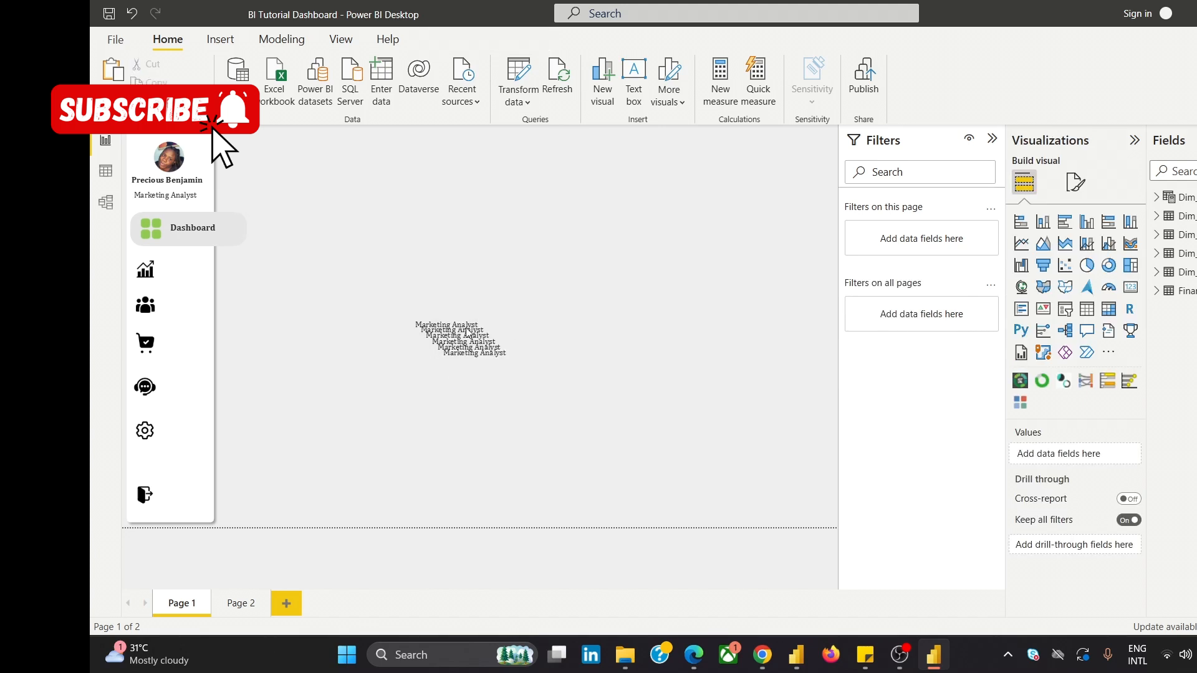
Spread the overlapping Marketing Analyst text box copies apart across the empty canvas.
left_click(469, 333)
left_click_drag(469, 333, 374, 280)
left_click(449, 359)
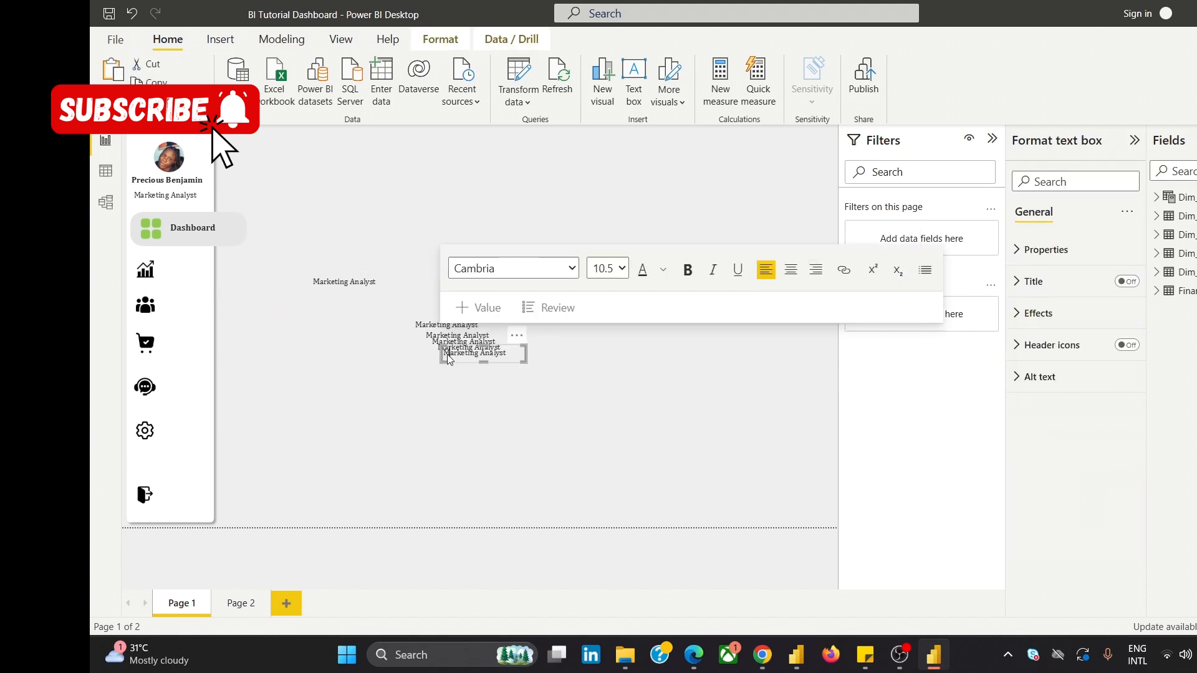
left_click_drag(449, 359, 532, 245)
left_click(482, 342)
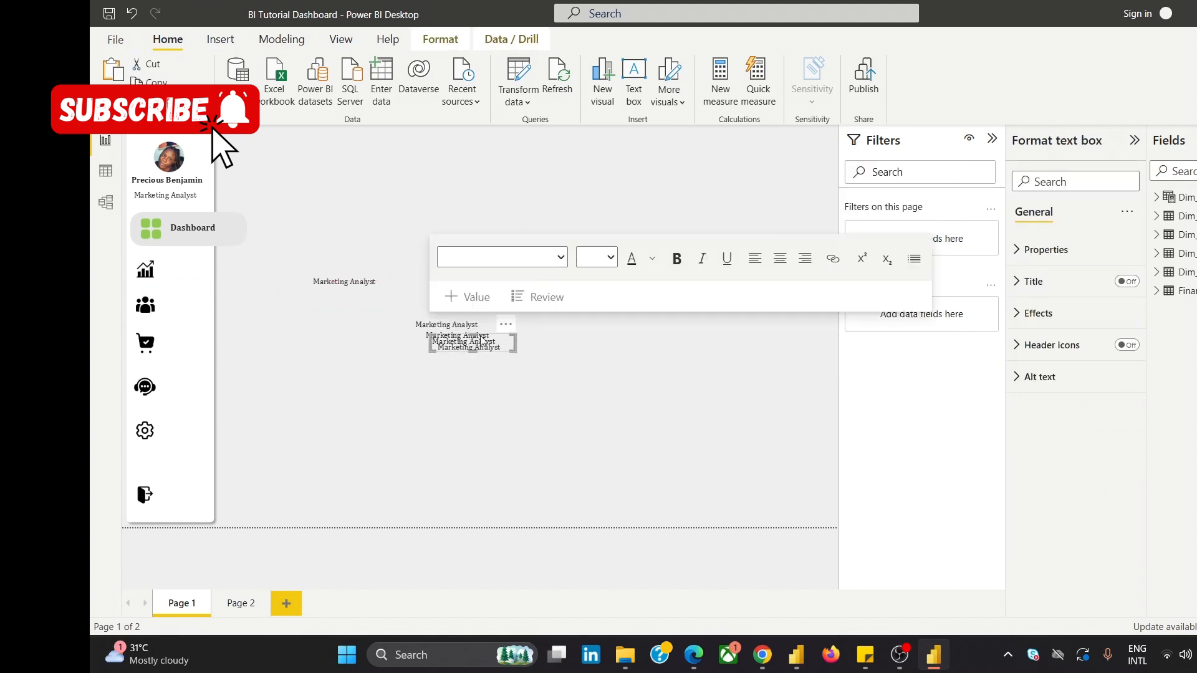
left_click_drag(503, 326, 591, 275)
left_click(483, 345)
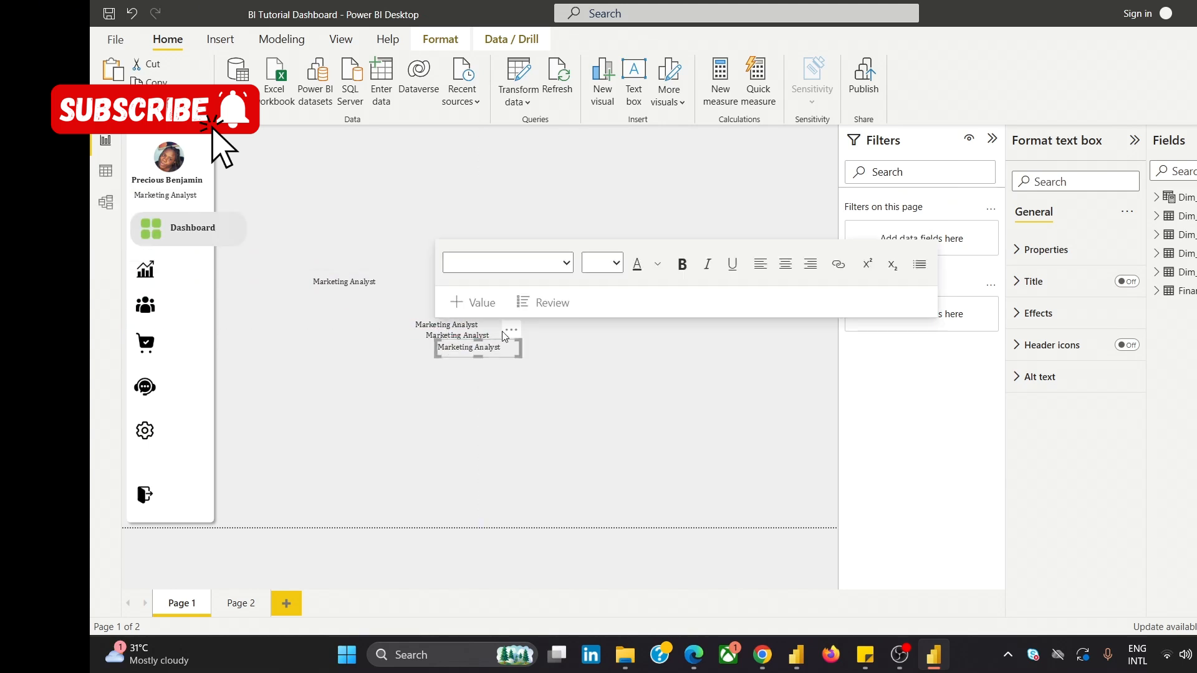
left_click_drag(502, 331, 597, 343)
left_click(331, 316)
Replace the text of one Marketing Analyst copy with Analytics and place it beside the growth chart icon on the sidebar.
left_click(330, 286)
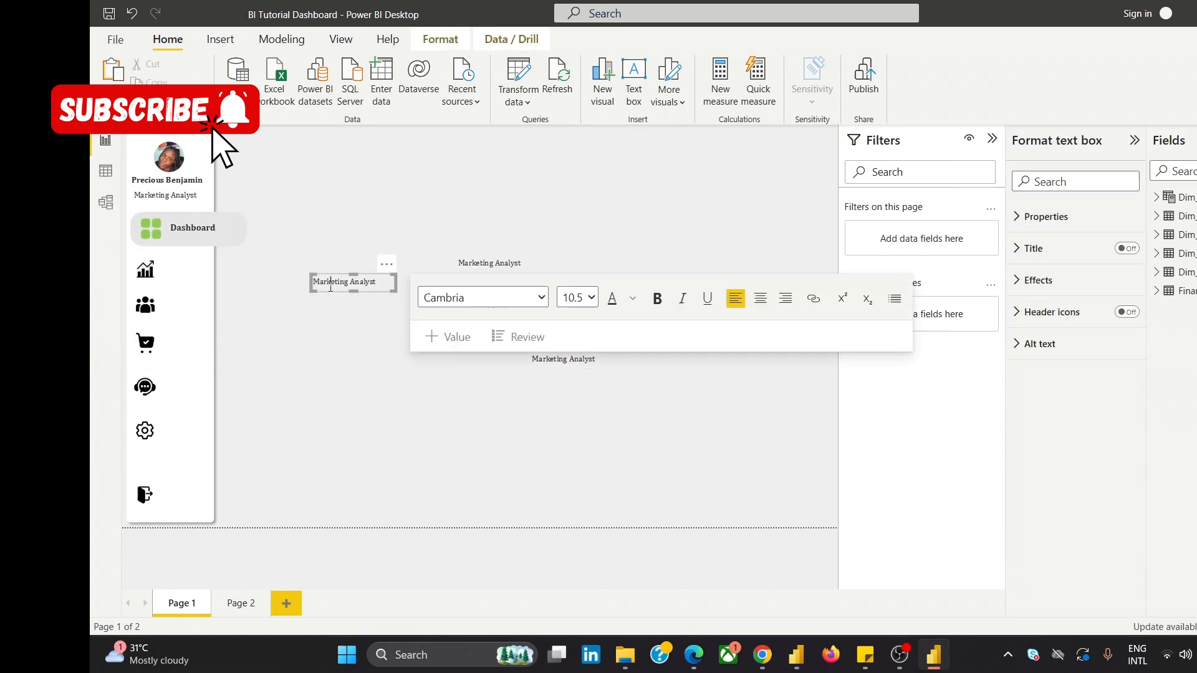
key("ctrl+a")
mouse_move(760, 666)
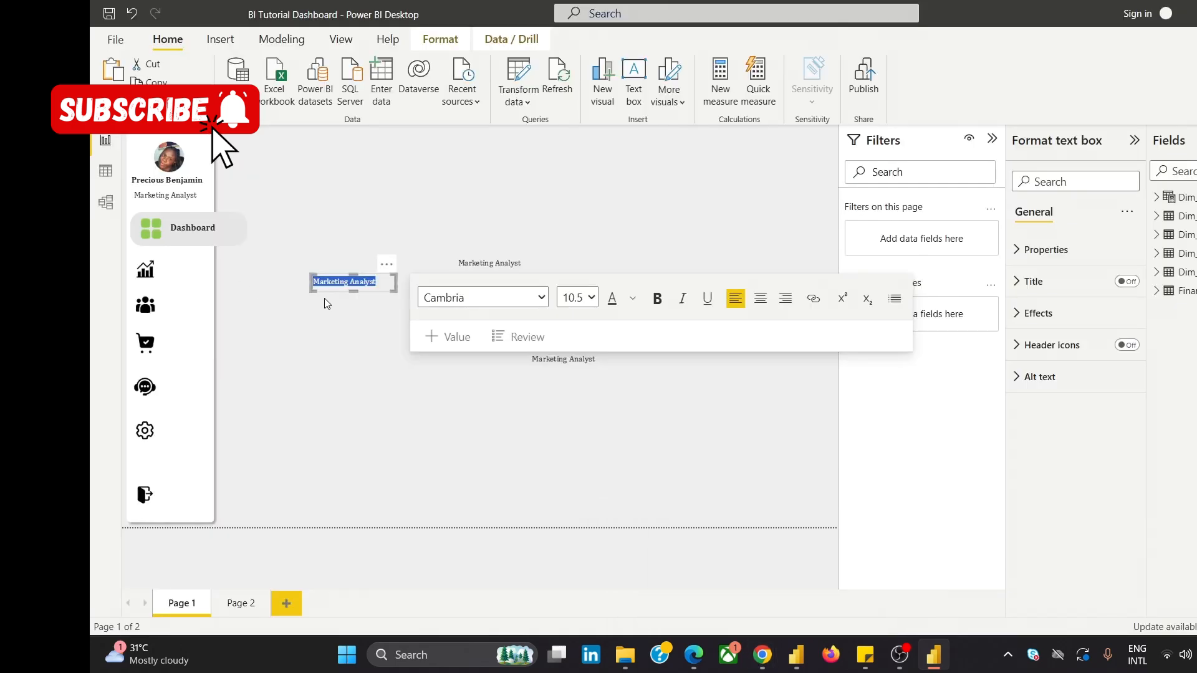
type("Analytics")
left_click_drag(349, 269, 205, 262)
left_click(496, 207)
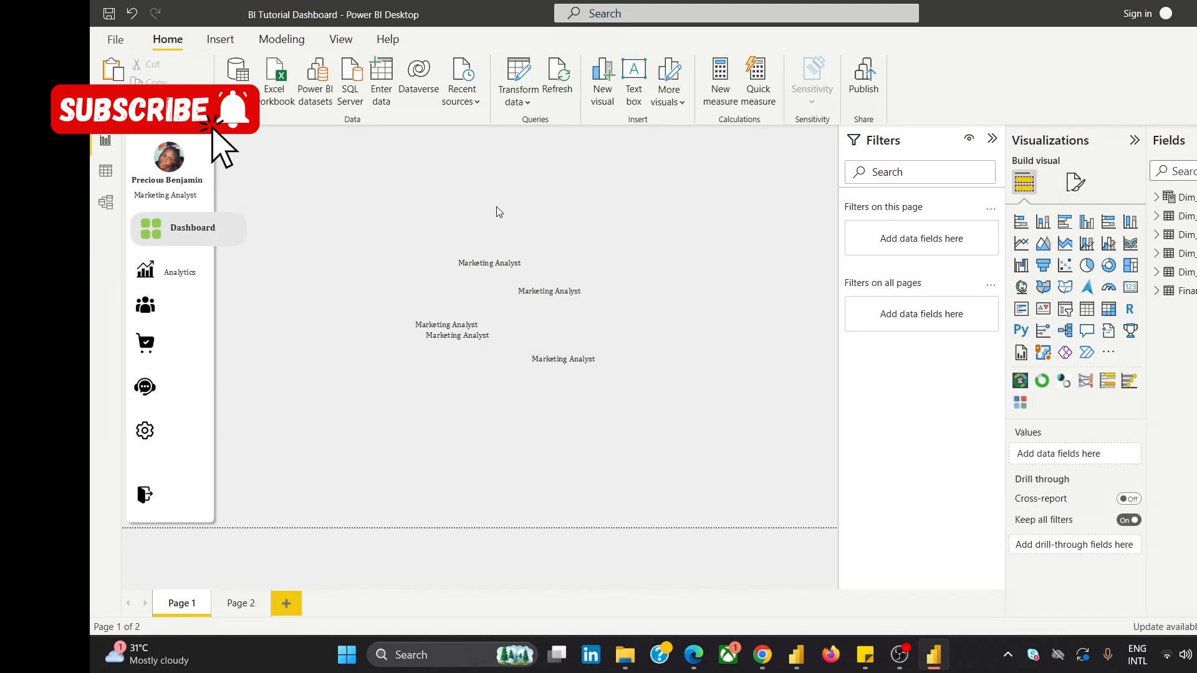
Set the Analytics label's font size to 12.
mouse_move(794, 592)
double_click(184, 271)
left_click(404, 288)
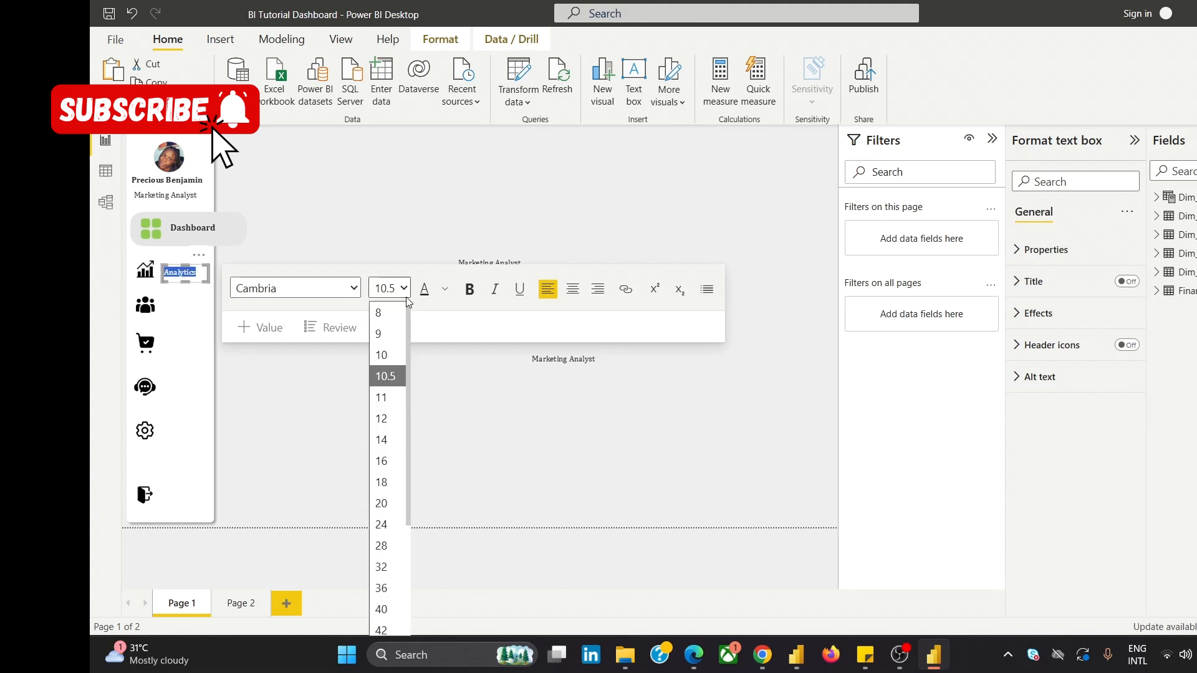
left_click(390, 416)
left_click(369, 197)
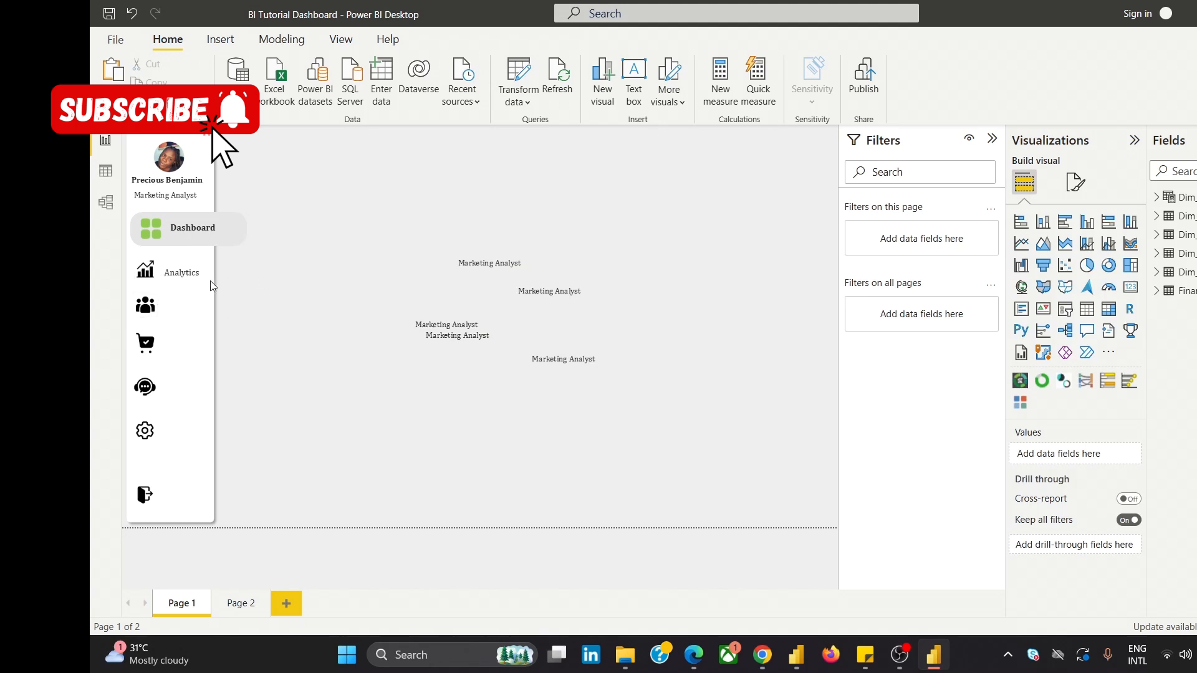
Align the Analytics label and the growth chart icon by their middles.
left_click(186, 273)
left_click(141, 276, "ctrl")
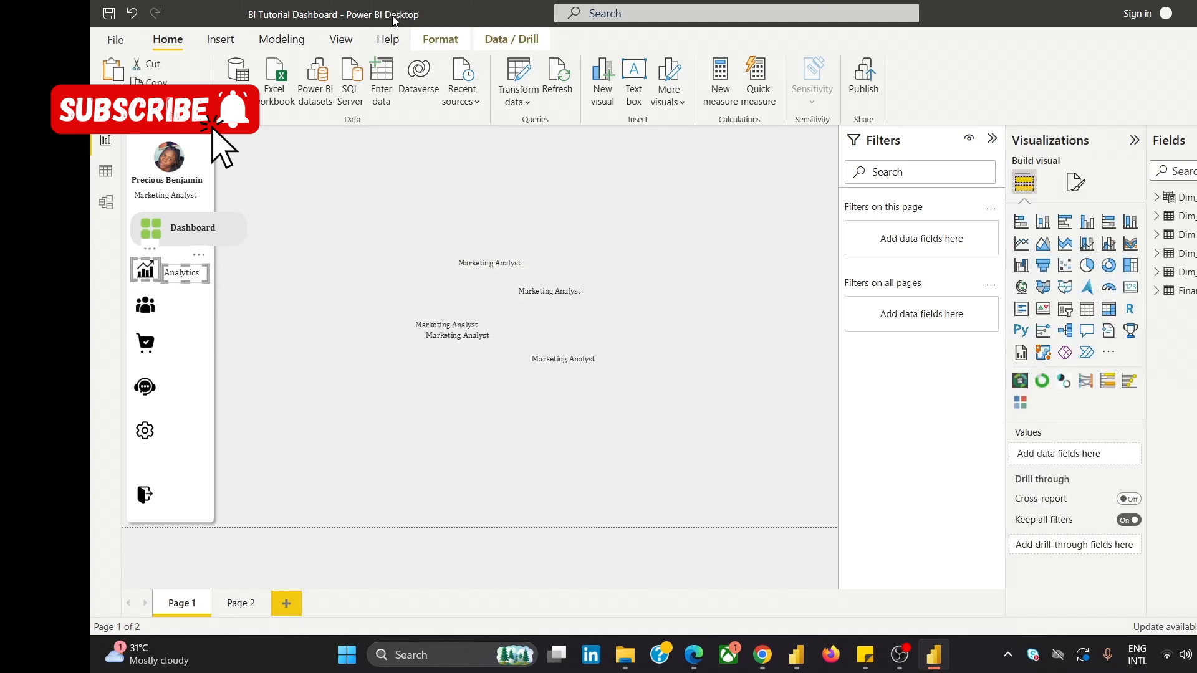
left_click(439, 38)
left_click(427, 94)
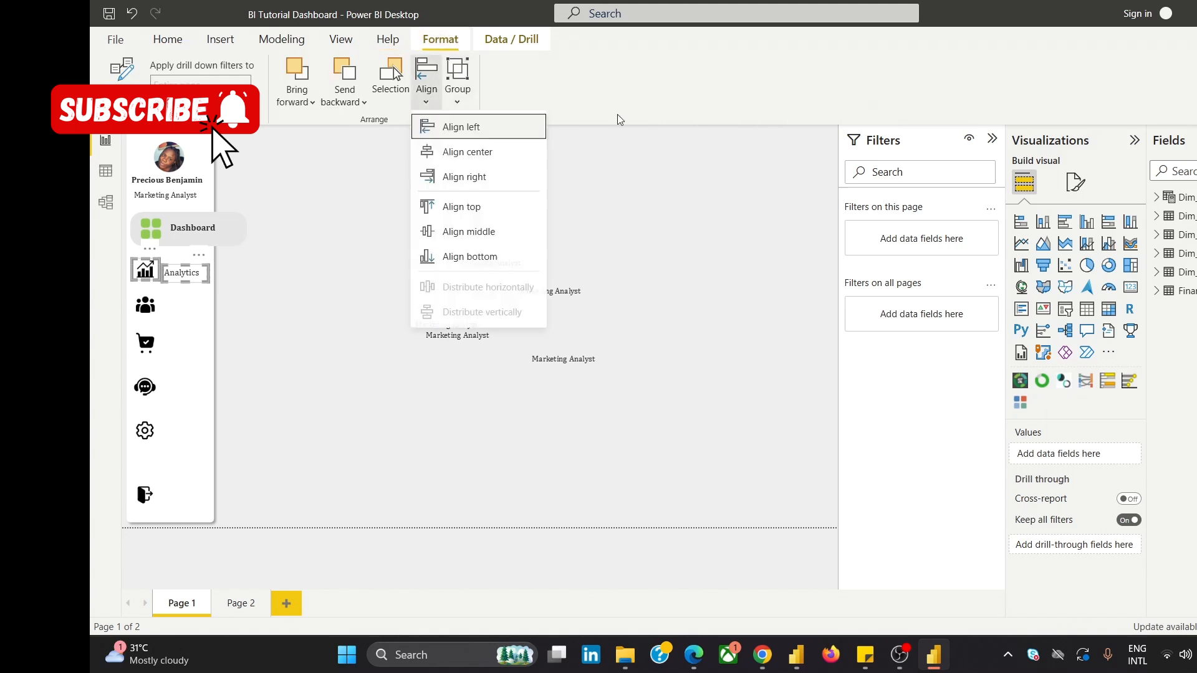
left_click(518, 232)
left_click(492, 250)
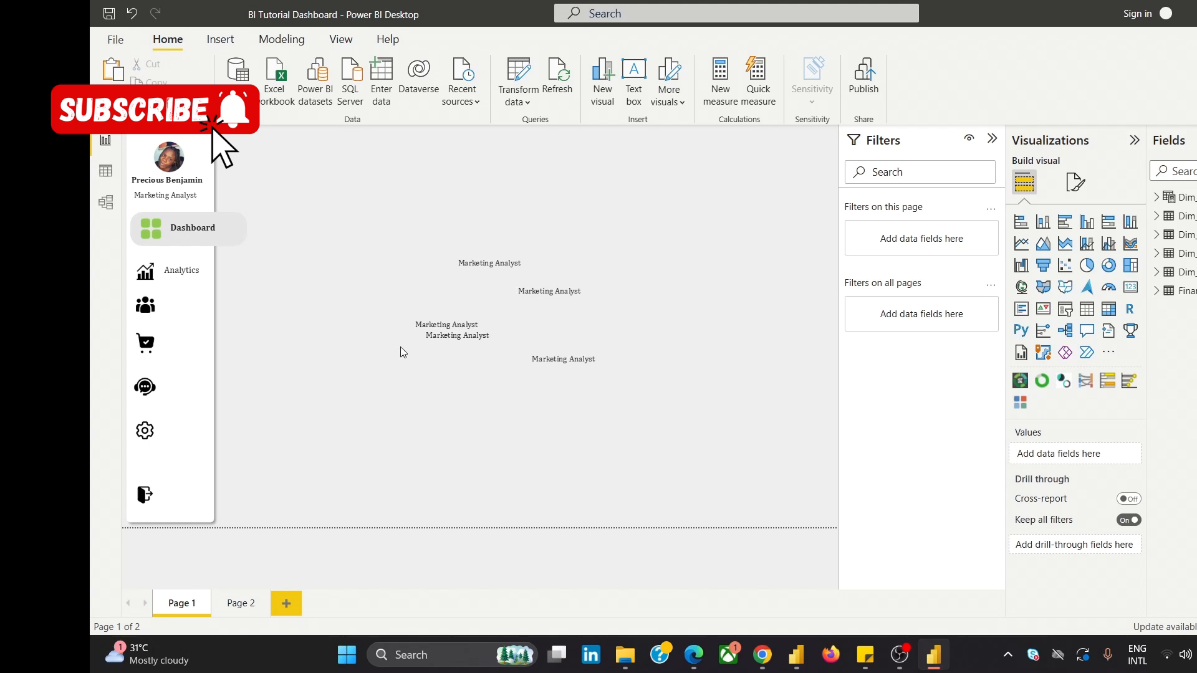
Move another Marketing Analyst copy clear of the others, change its text to Customer and set its font size to 12.
left_click(490, 261)
left_click_drag(490, 261, 314, 287)
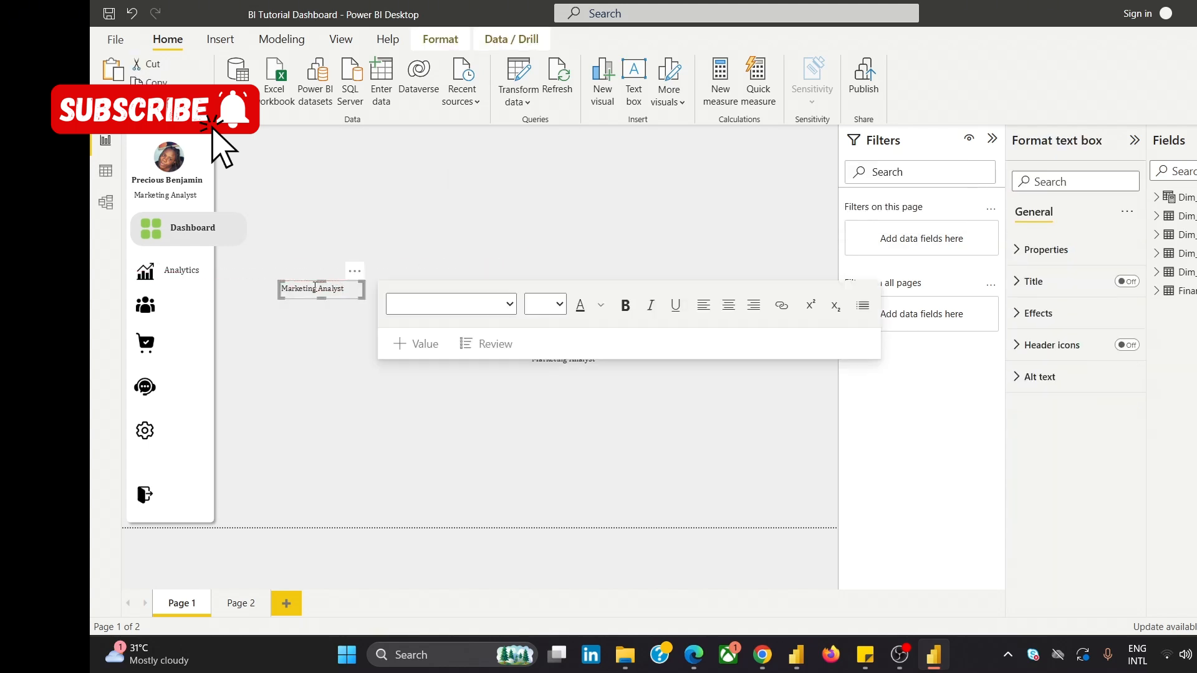
left_click(313, 289)
key("ctrl+a")
type("q")
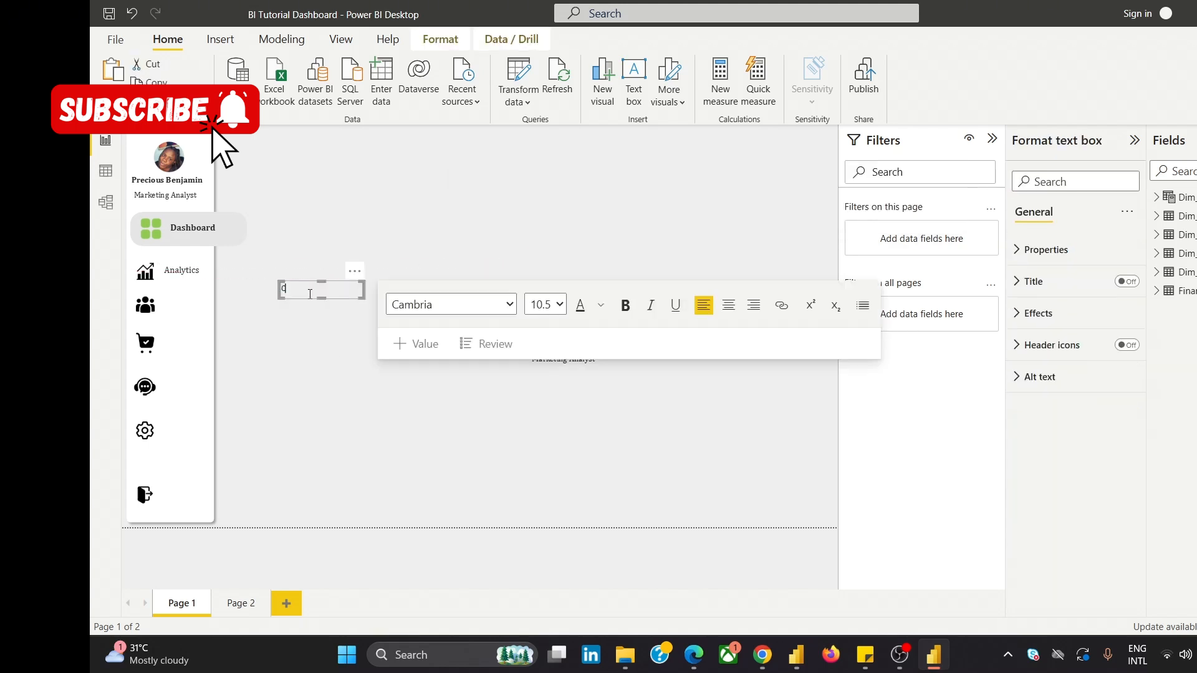
type("ustomer")
double_click(310, 289)
left_click(559, 304)
left_click(553, 431)
left_click(330, 374)
Place the Customer label beside the people icon on the sidebar and align the two by their middles.
left_click(359, 278)
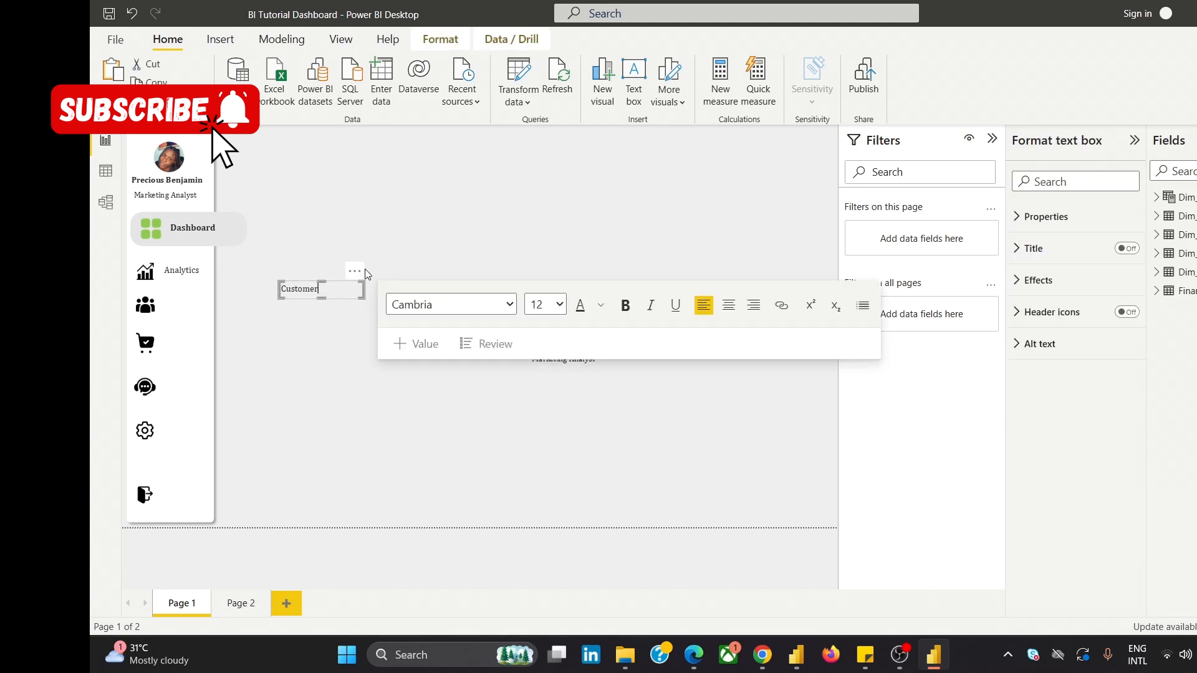
left_click(365, 268)
left_click_drag(355, 275, 237, 290)
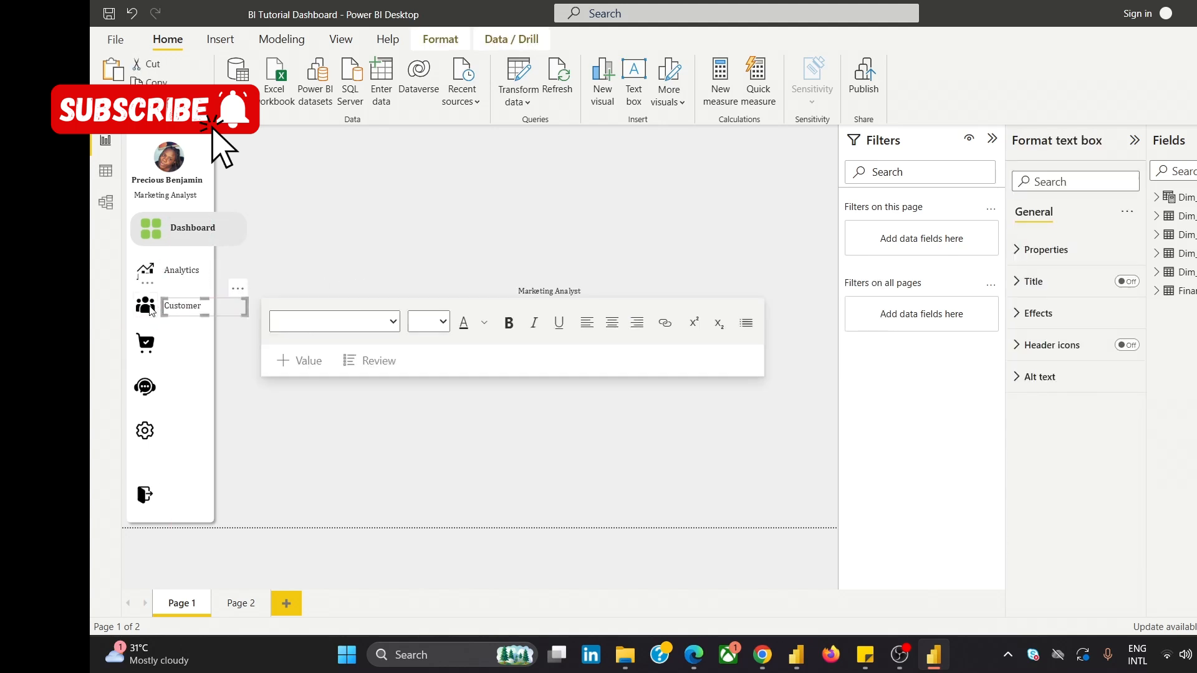
left_click(442, 40)
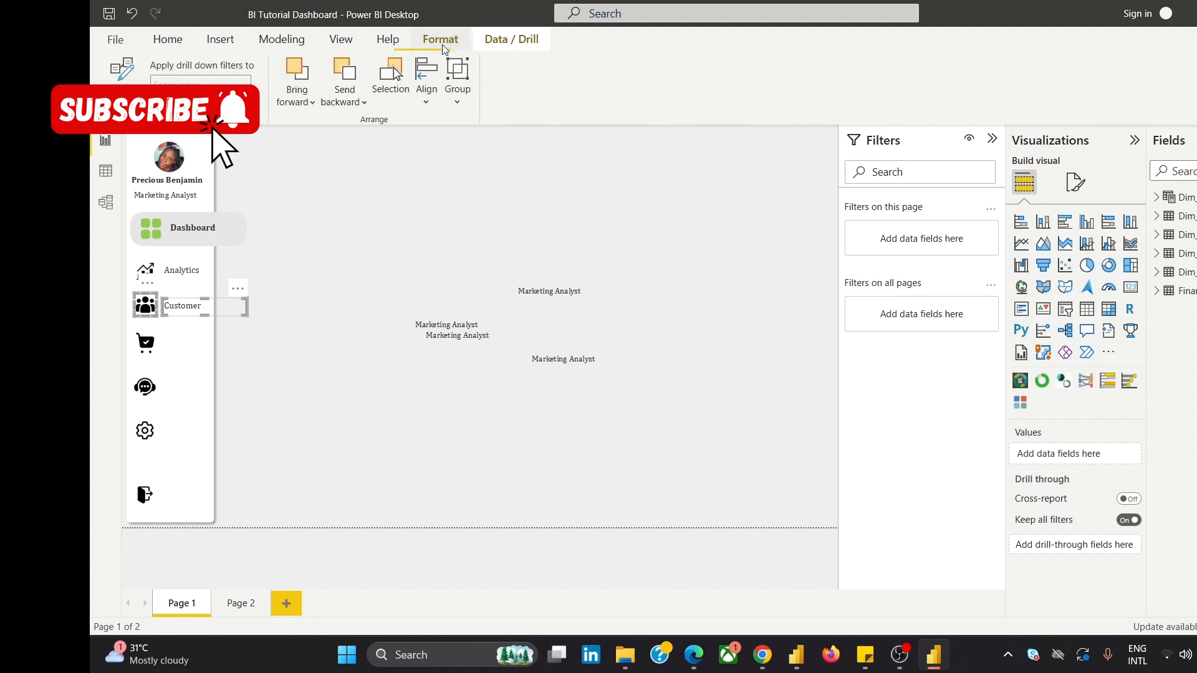
left_click(427, 90)
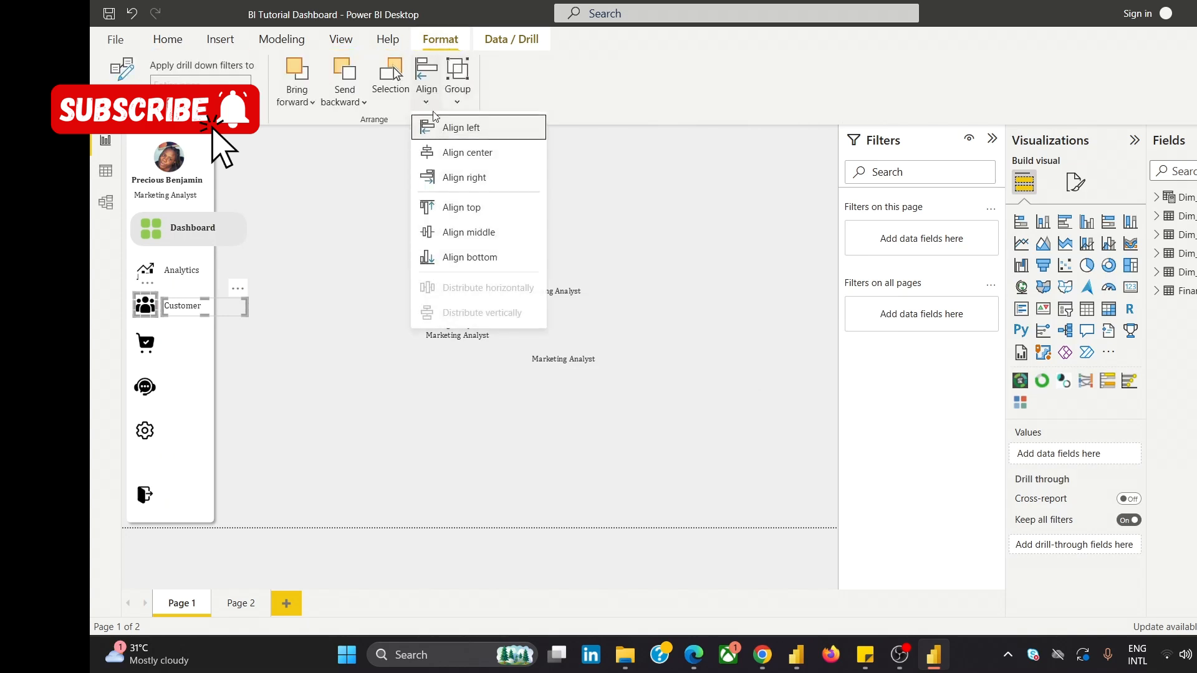
left_click(491, 232)
left_click(409, 234)
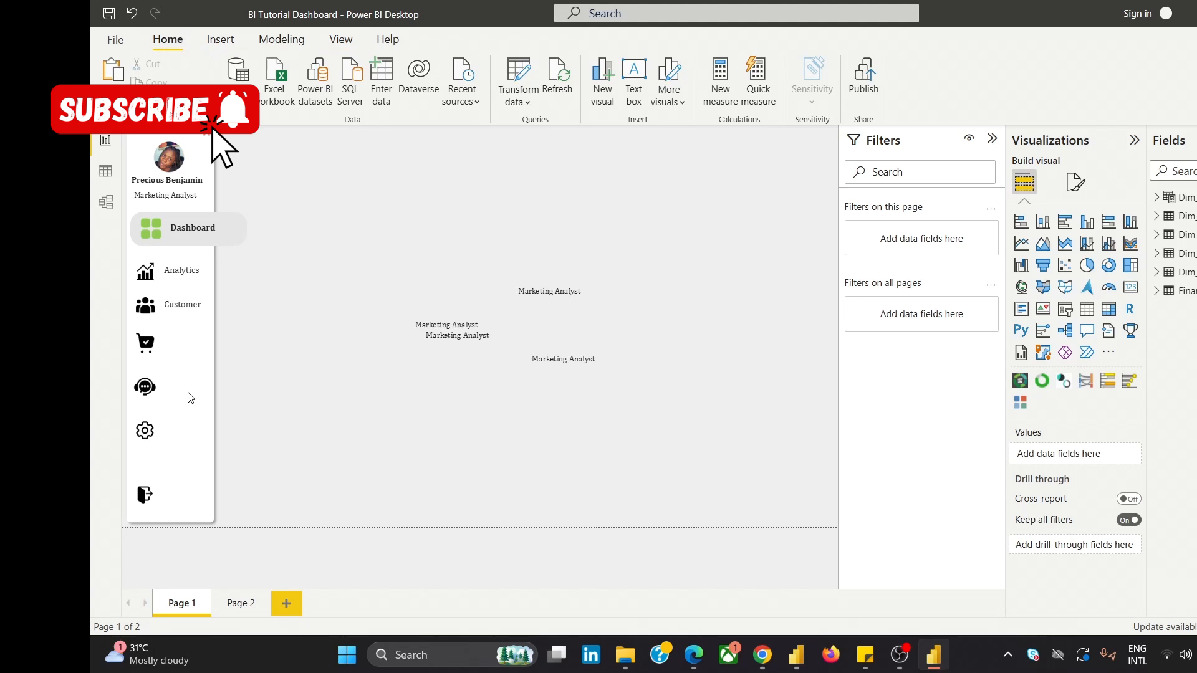
Move a third Marketing Analyst copy clear of the others, change its text to Product and set its font size to 12.
left_click(489, 327)
left_click_drag(488, 326, 384, 300)
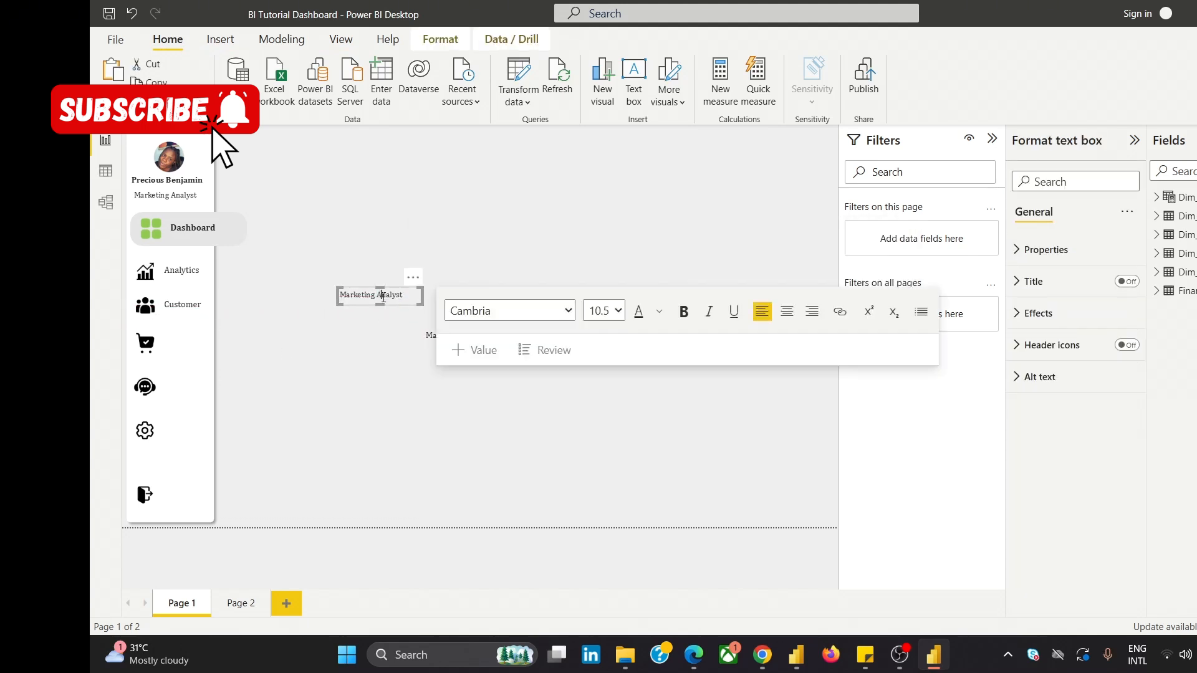
key("ctrl+a")
type("P")
key("ctrl+a")
left_click(618, 311)
left_click(598, 454)
left_click(333, 347)
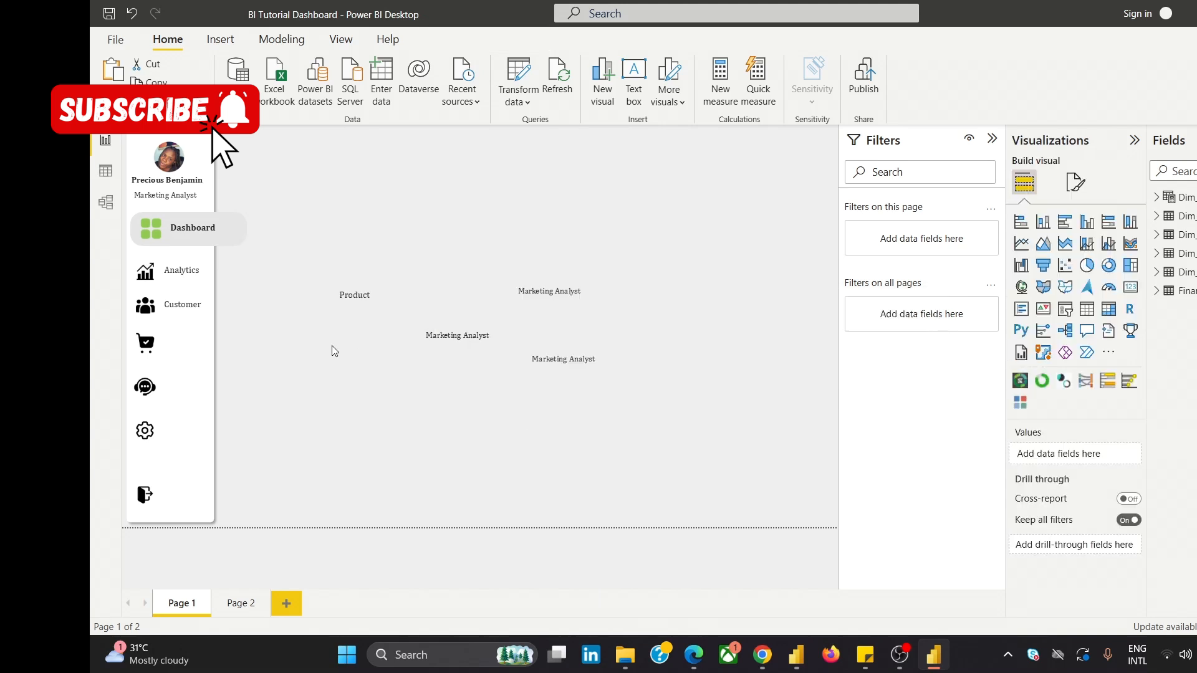
Place the Product label beside the cart icon on the sidebar and align it with the icon.
left_click(375, 294)
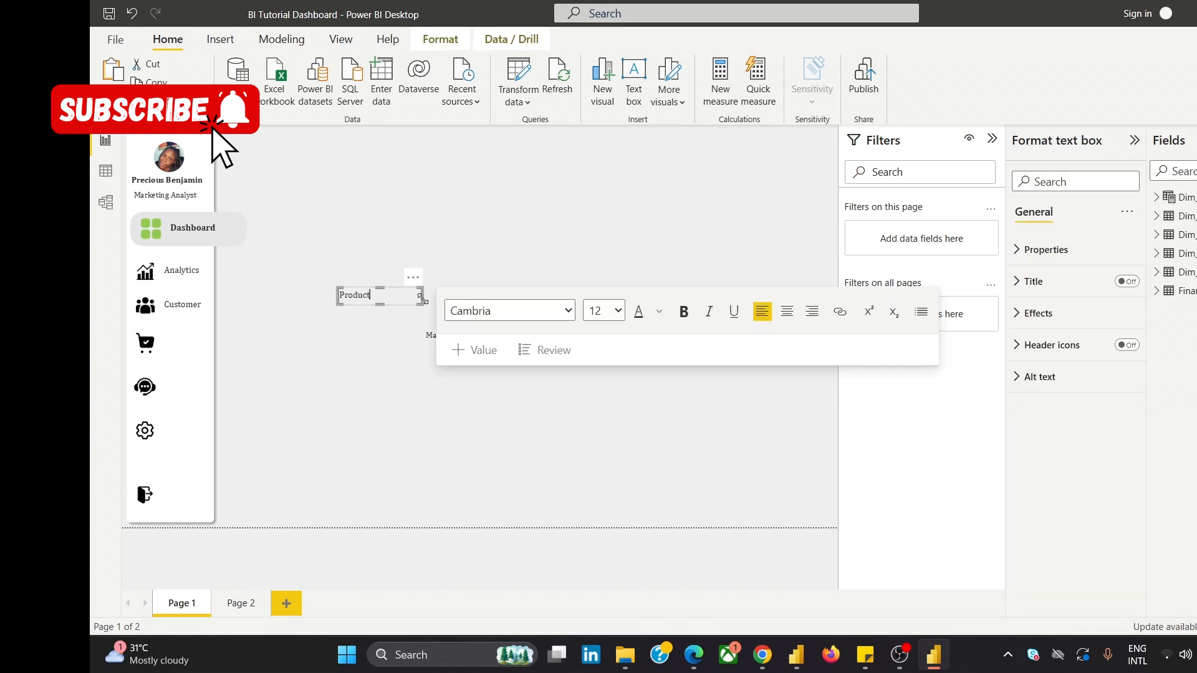
left_click_drag(391, 291, 214, 324)
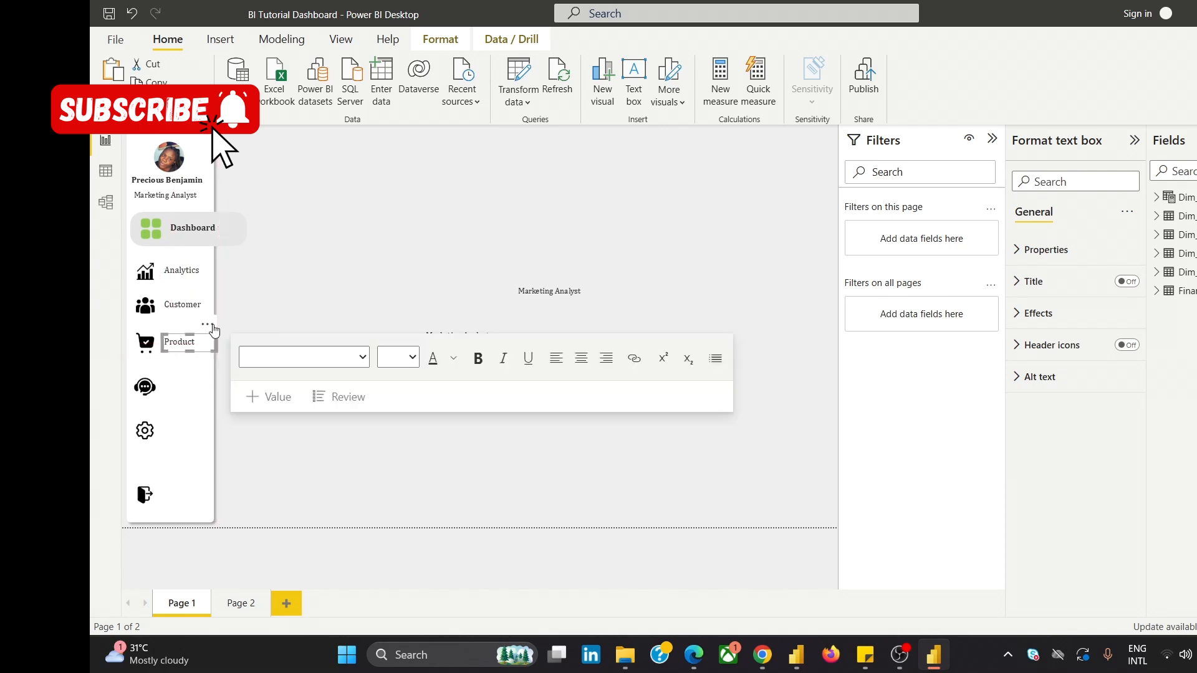
left_click(154, 353)
left_click(438, 38)
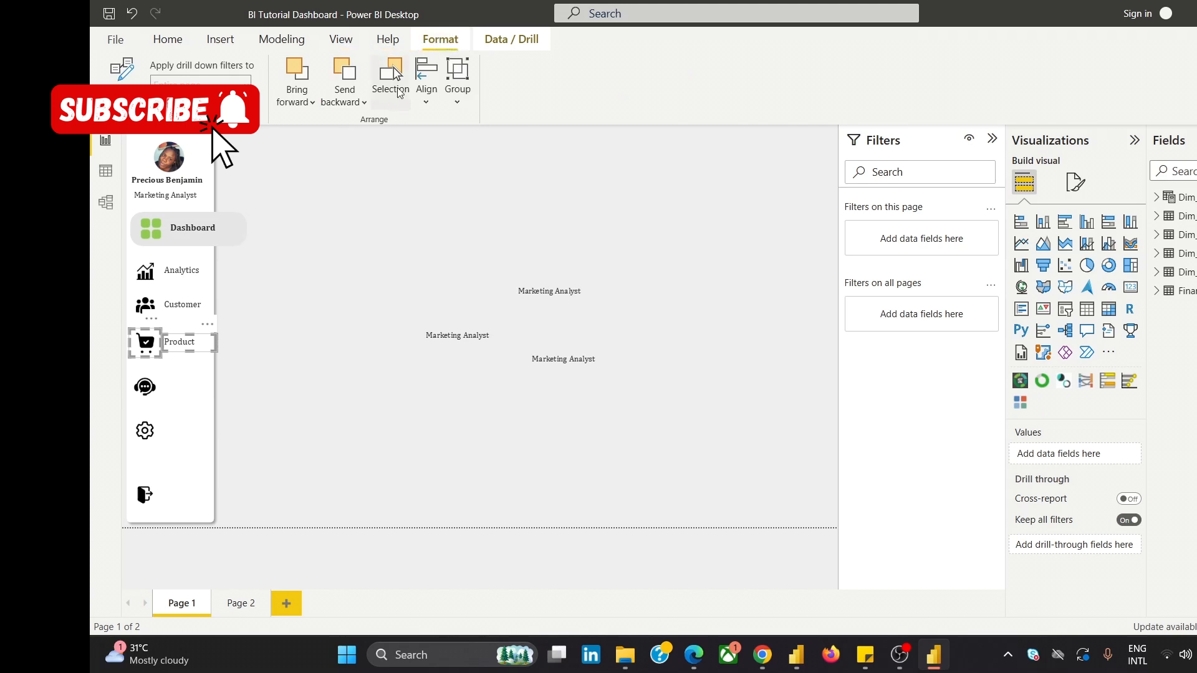
left_click(431, 76)
left_click(392, 198)
Change the text of the leftmost Marketing Analyst copy to Support and set its font size to 12.
left_click(480, 338)
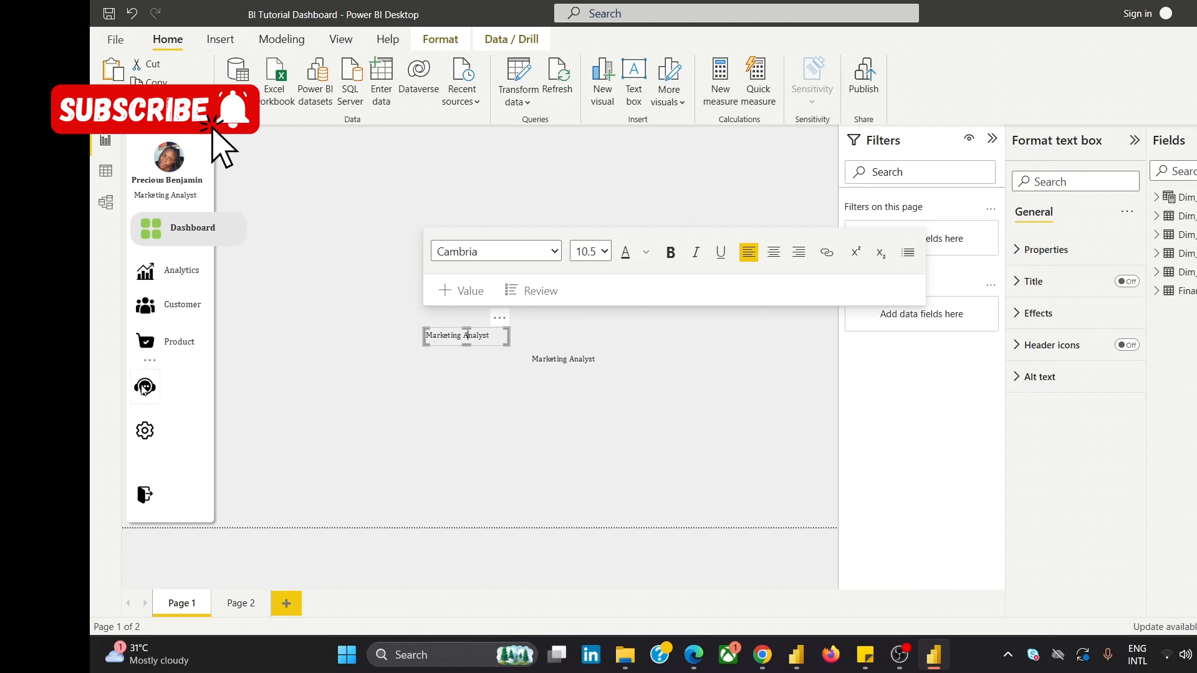
key("ctrl+a")
type("Su")
key("ctrl+a")
left_click(590, 252)
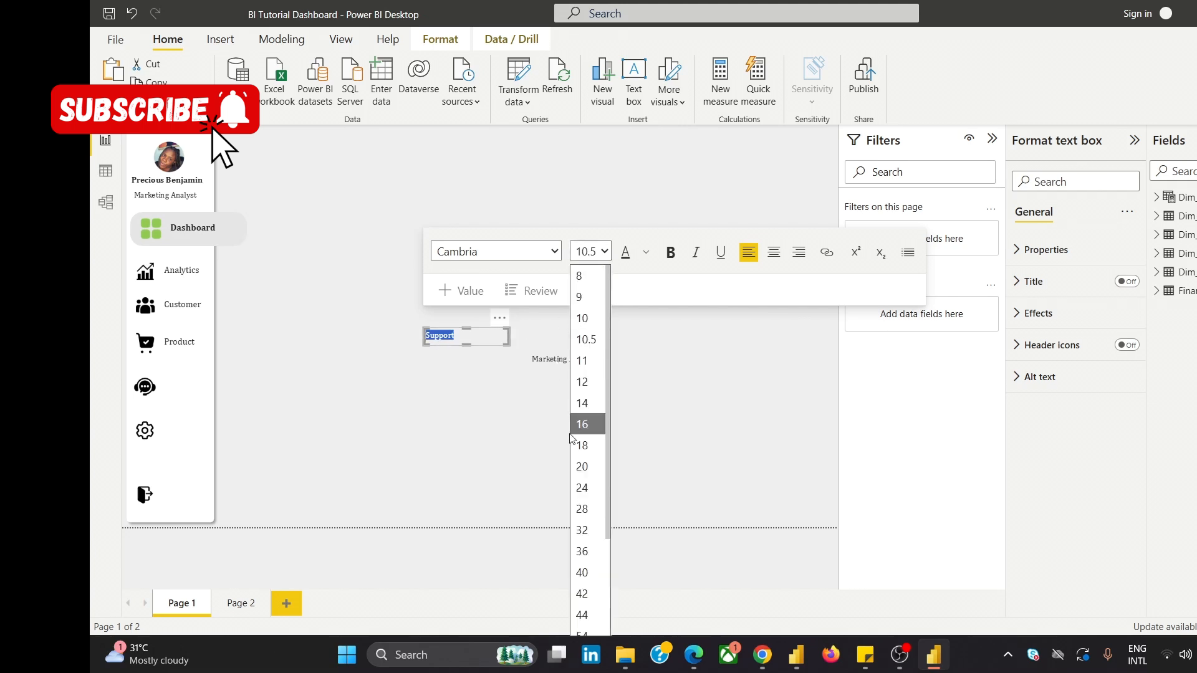
left_click(586, 382)
left_click(437, 402)
left_click(455, 343)
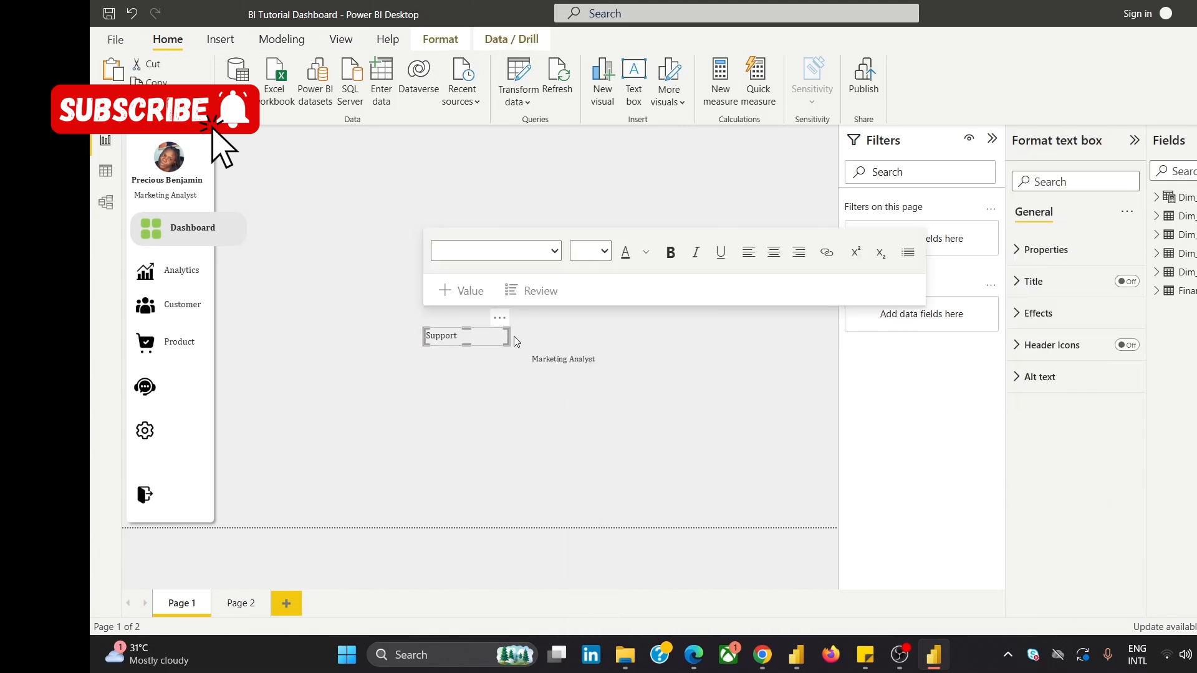
Narrow the Support label, place it beside the headset icon on the sidebar and align the two by their middles.
left_click_drag(508, 338, 198, 371)
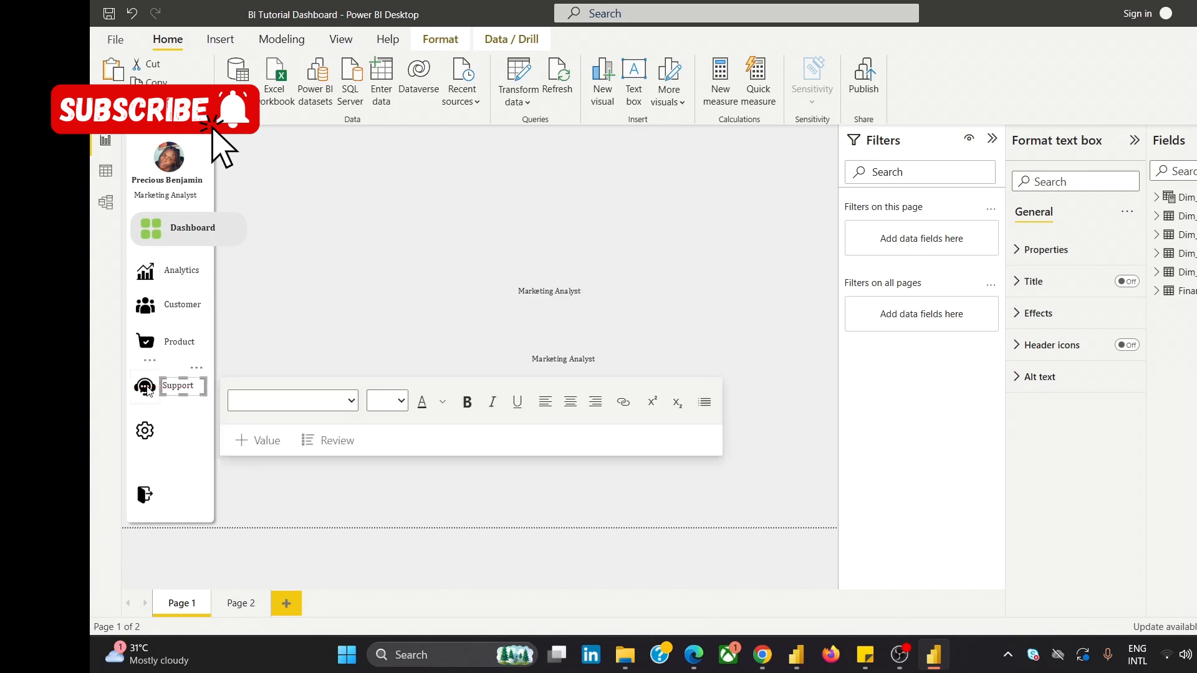
left_click(147, 387, "ctrl")
left_click(439, 41)
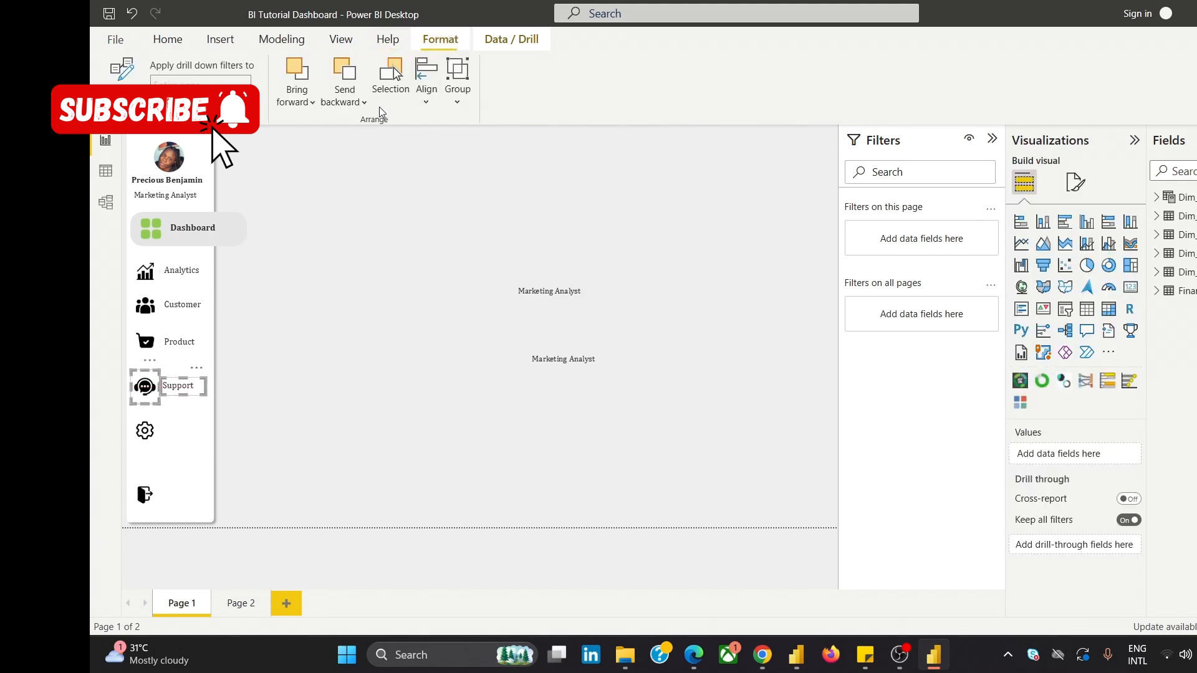
left_click(388, 93)
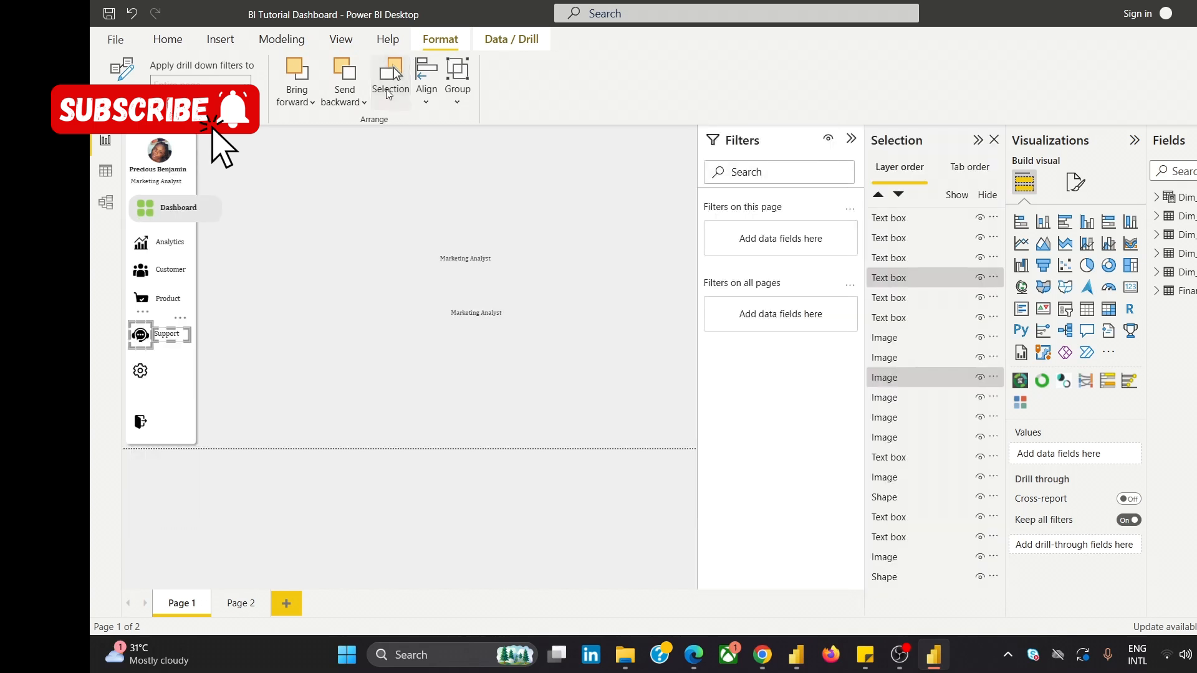
left_click(353, 70)
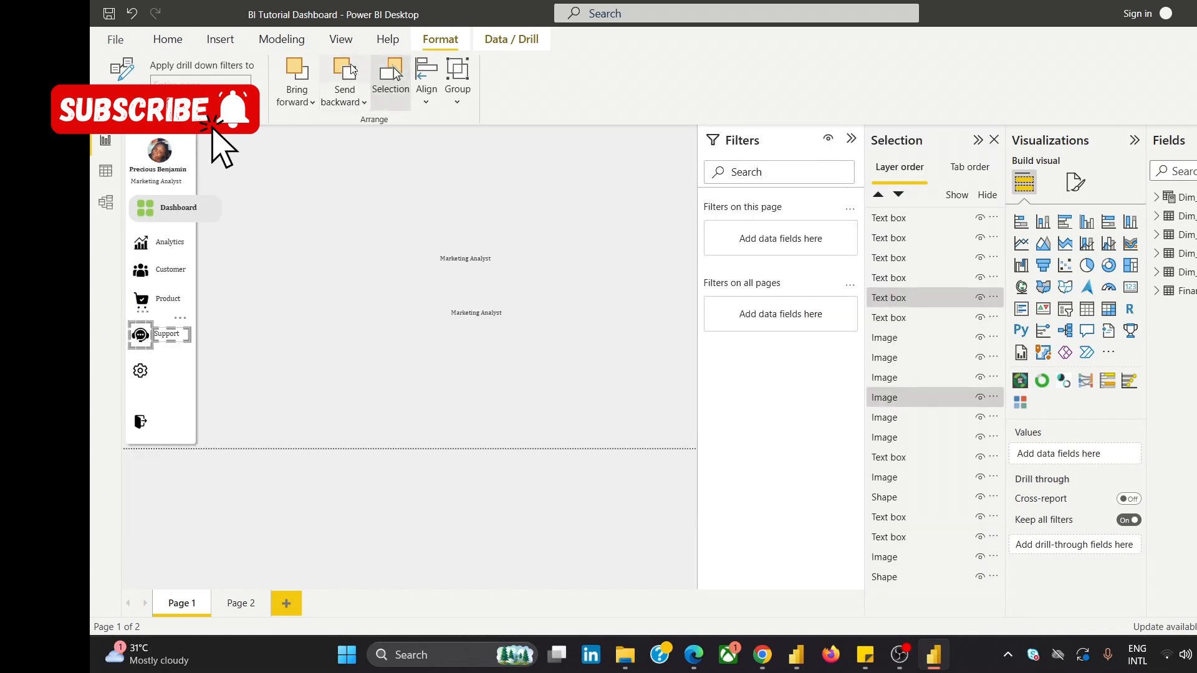
left_click(991, 140)
left_click(300, 96)
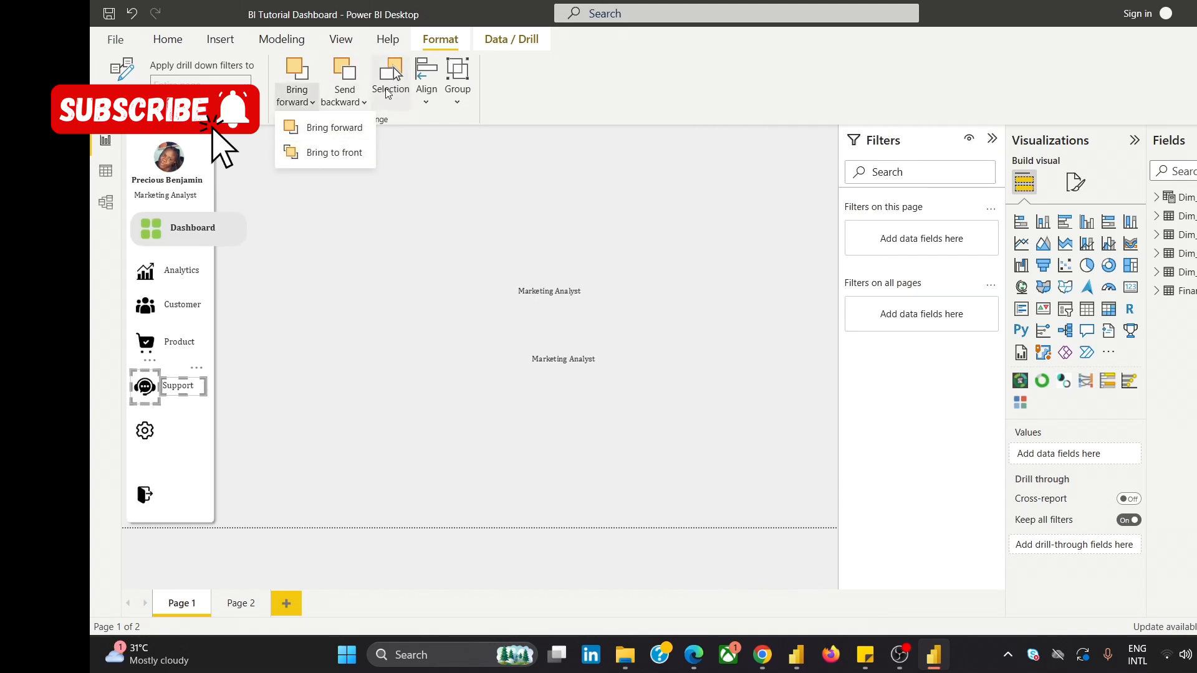
left_click(426, 91)
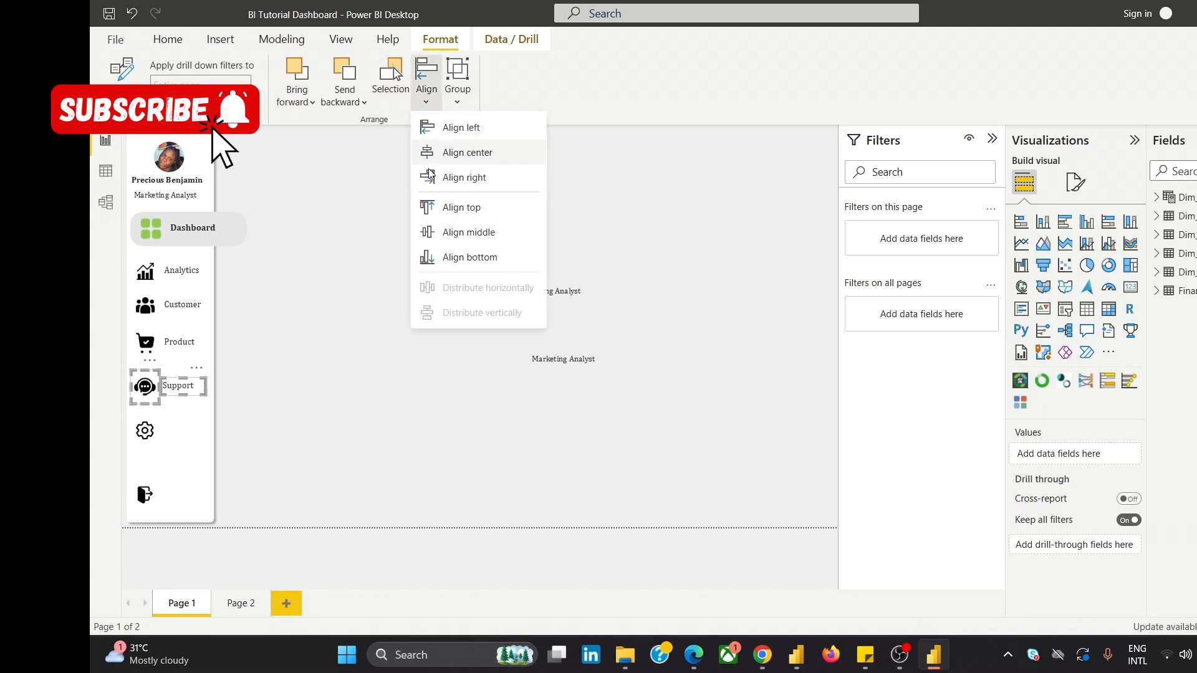
left_click(452, 231)
left_click(373, 246)
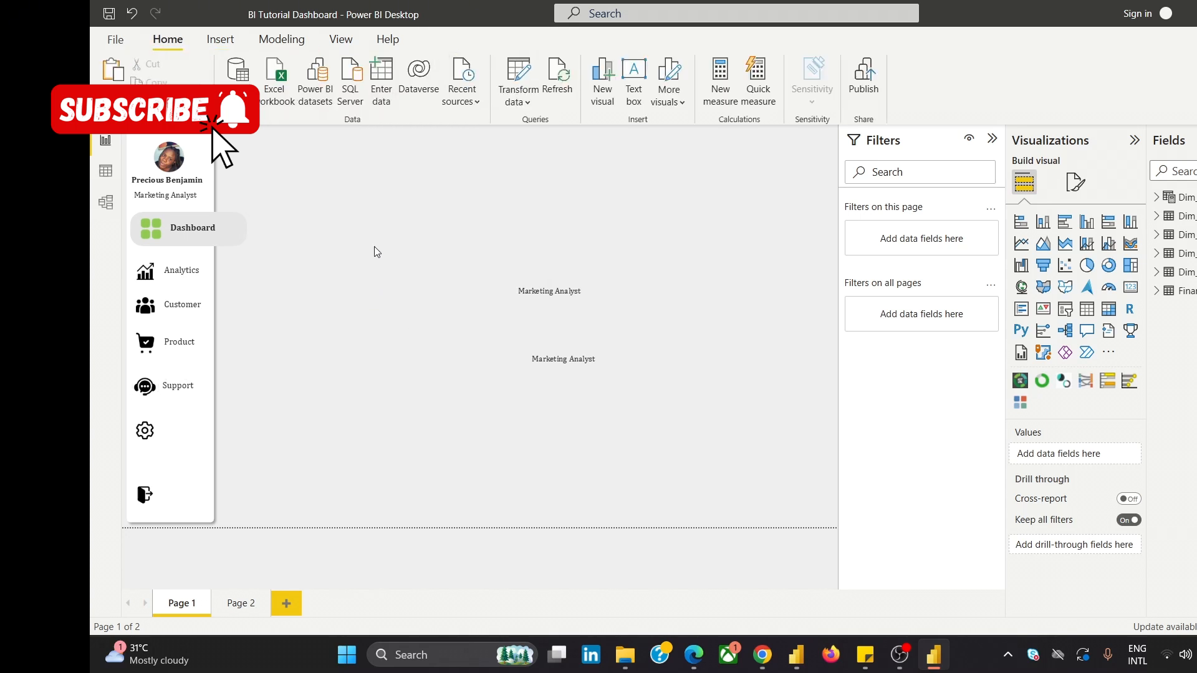
Change the upper remaining Marketing Analyst copy to Settings, set its font size to 12 and narrow its box to fit the text.
left_click(580, 295)
left_click(582, 297)
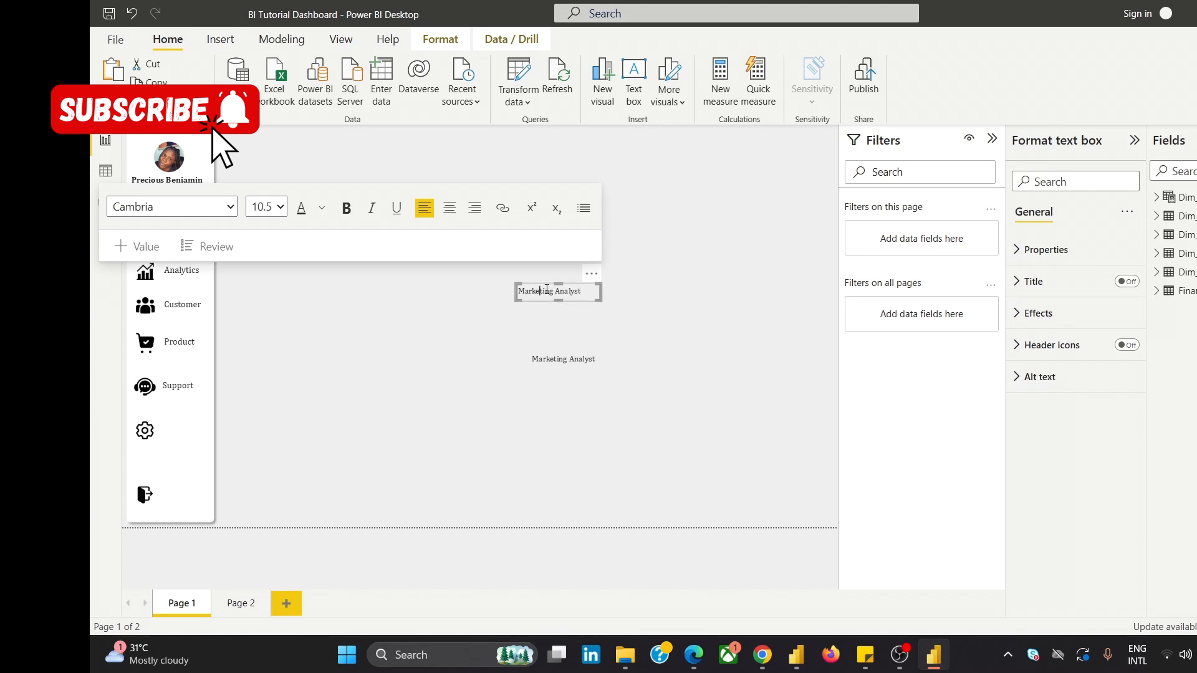
key("ctrl+a")
type("S")
double_click(545, 291)
left_click(281, 207)
left_click(258, 338)
left_click(577, 293)
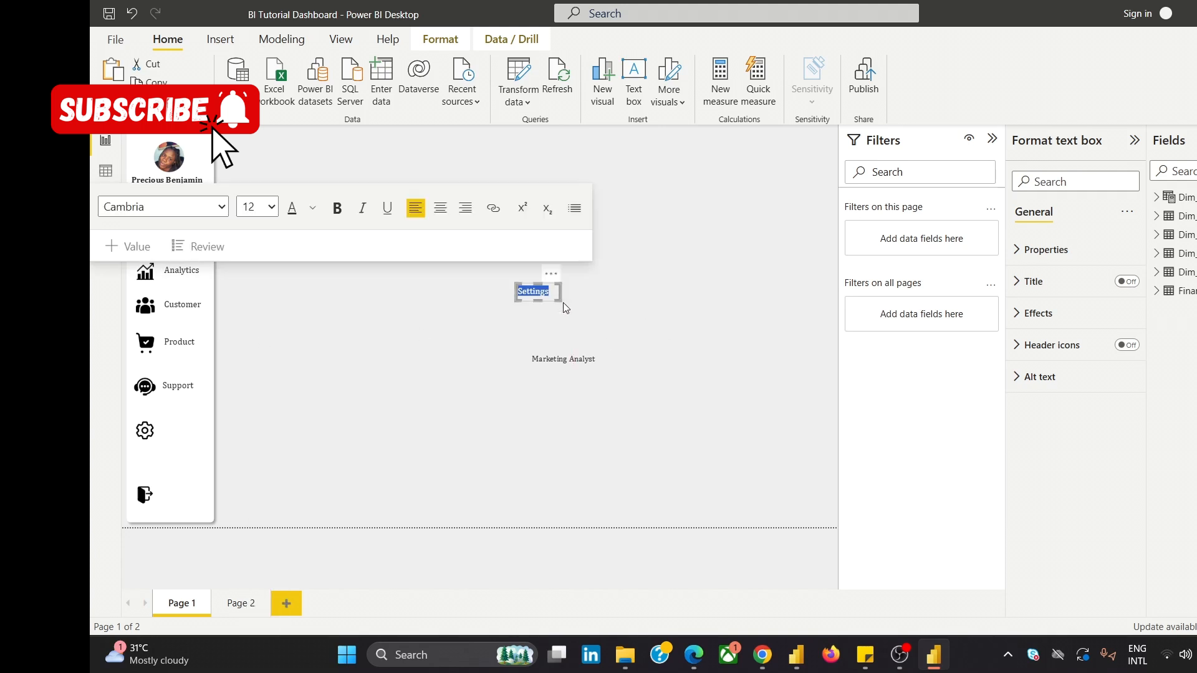
Place the Settings label beside the gear icon on the sidebar and align the two by their middles.
left_click_drag(548, 290, 200, 422)
left_click(148, 433, "ctrl")
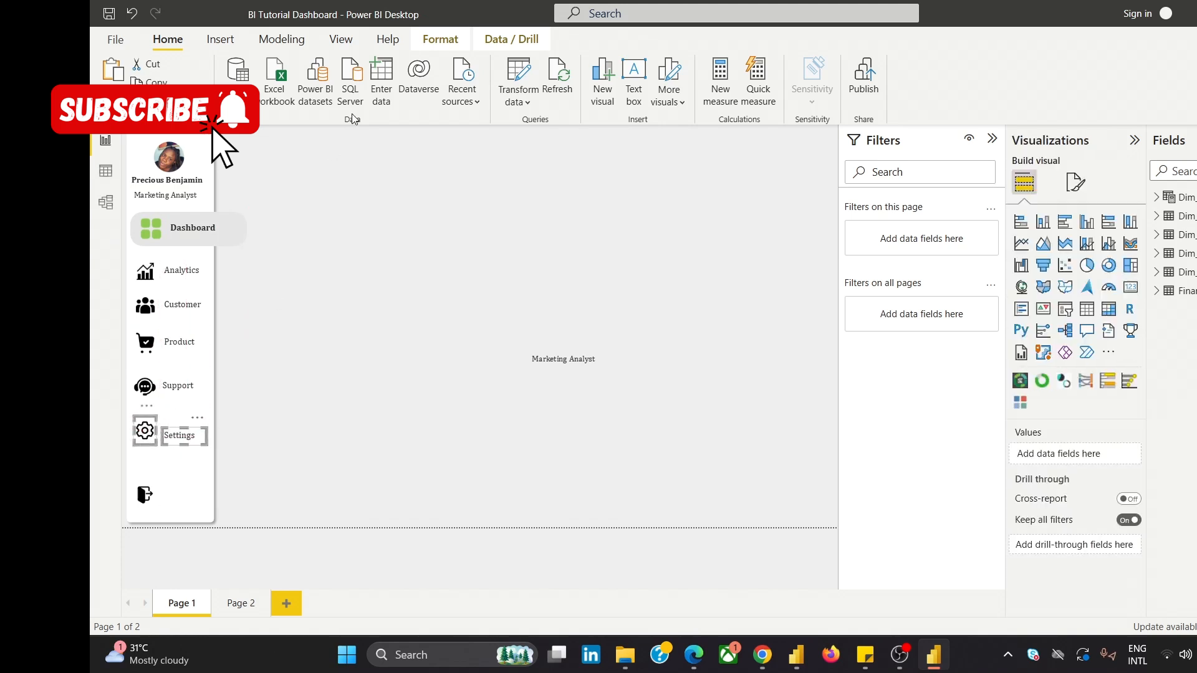
left_click(435, 41)
left_click(427, 87)
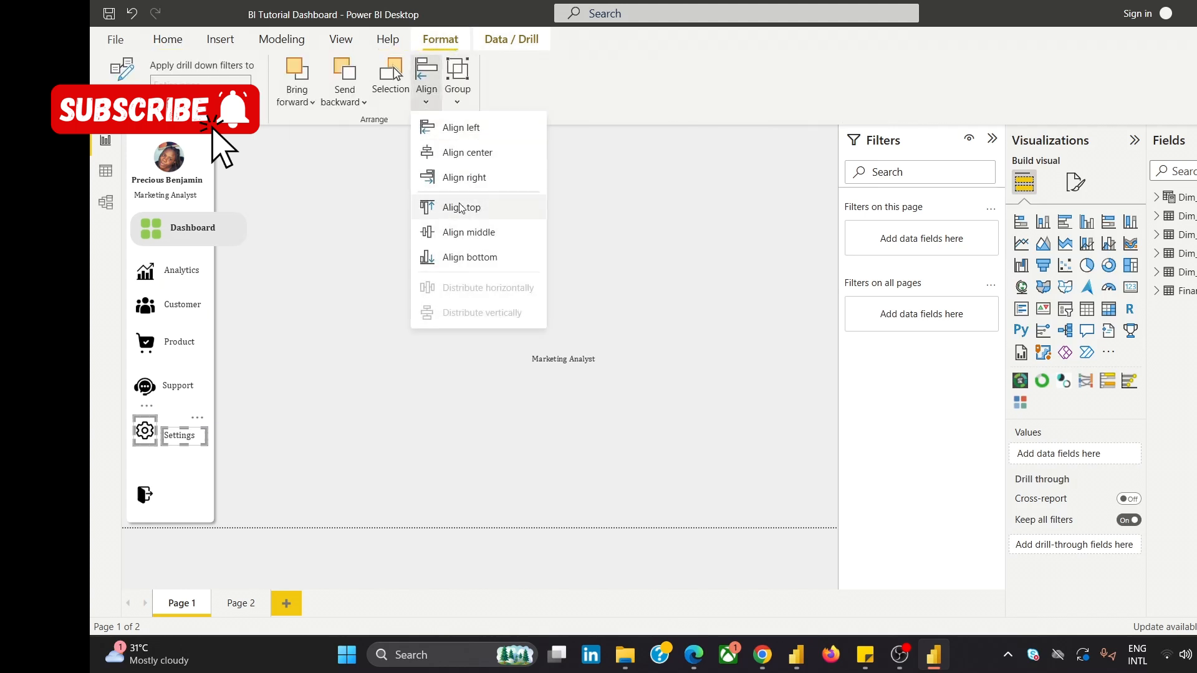
left_click(462, 228)
left_click(460, 218)
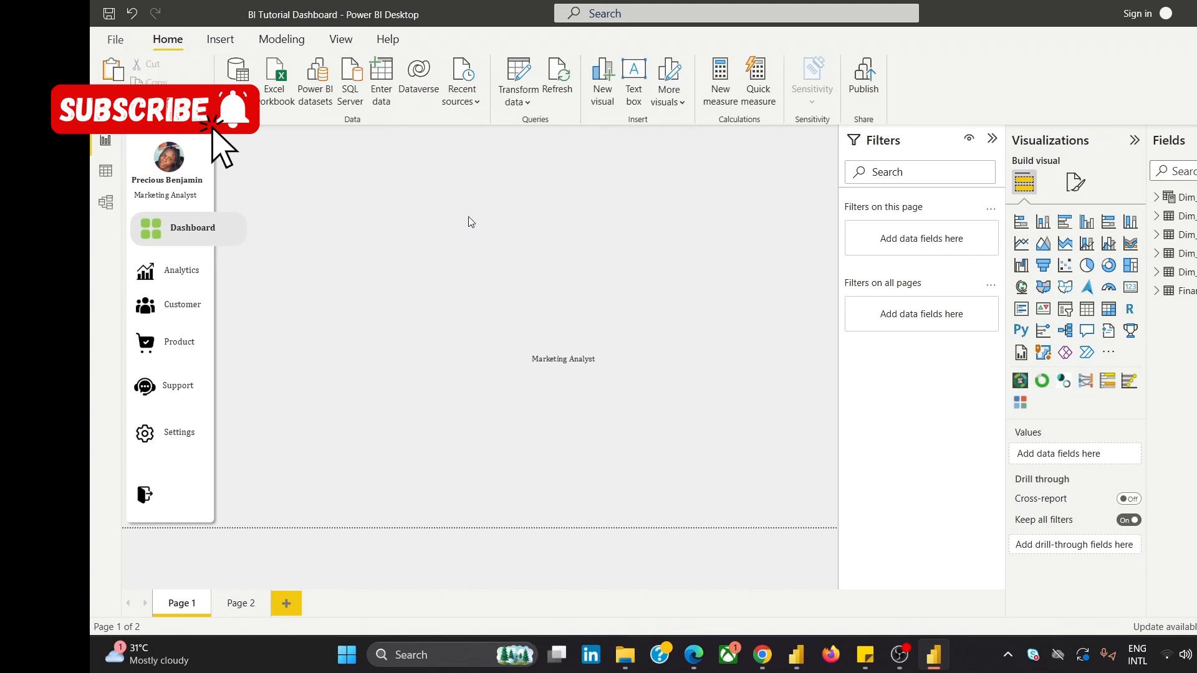
Change the last Marketing Analyst copy on the canvas to Logout and set its font size to 12.
left_click(570, 360)
left_click_drag(570, 361, 470, 398)
key("ctrl+a")
key("BackSpace")
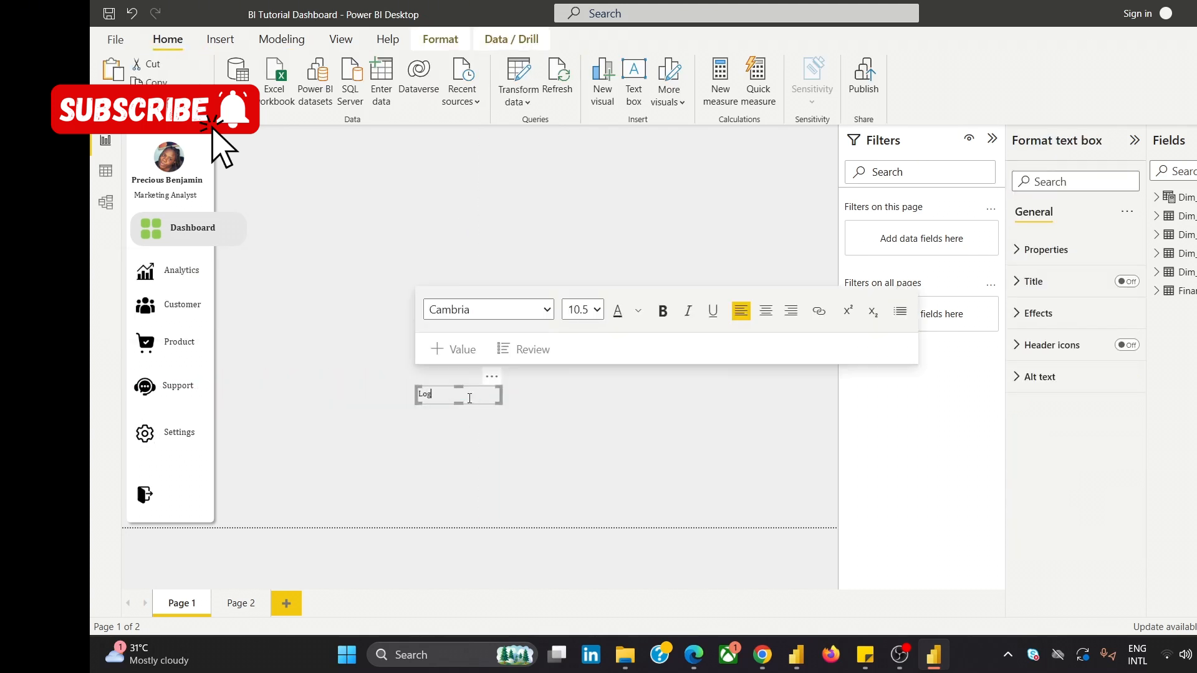
left_click(591, 311)
left_click(581, 440)
Place the Logout label beside the exit icon at the foot of the sidebar and align the two by their middles.
left_click_drag(460, 388, 206, 479)
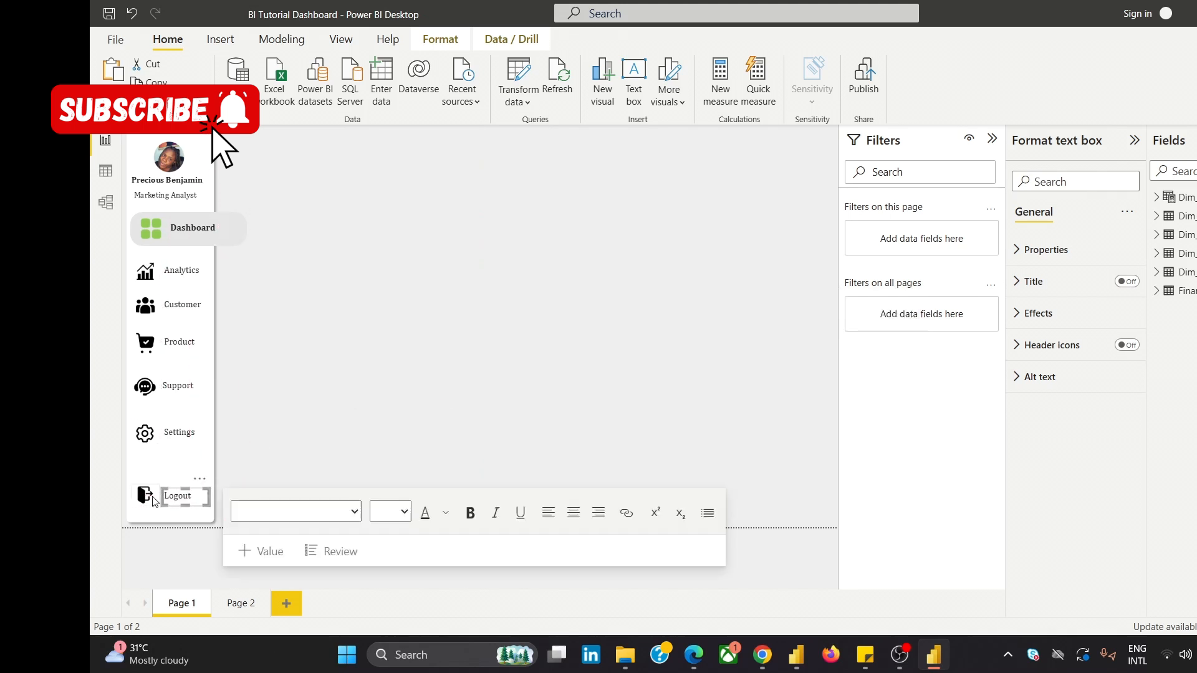
left_click(148, 497, "ctrl")
left_click(450, 40)
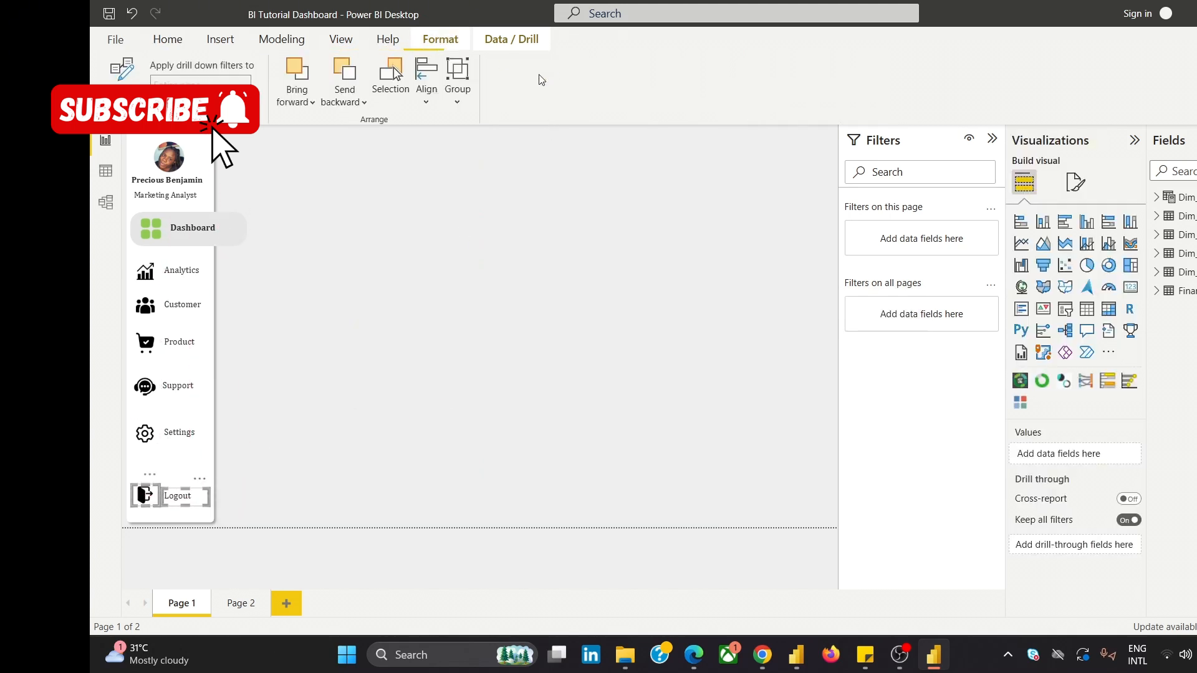
left_click(428, 92)
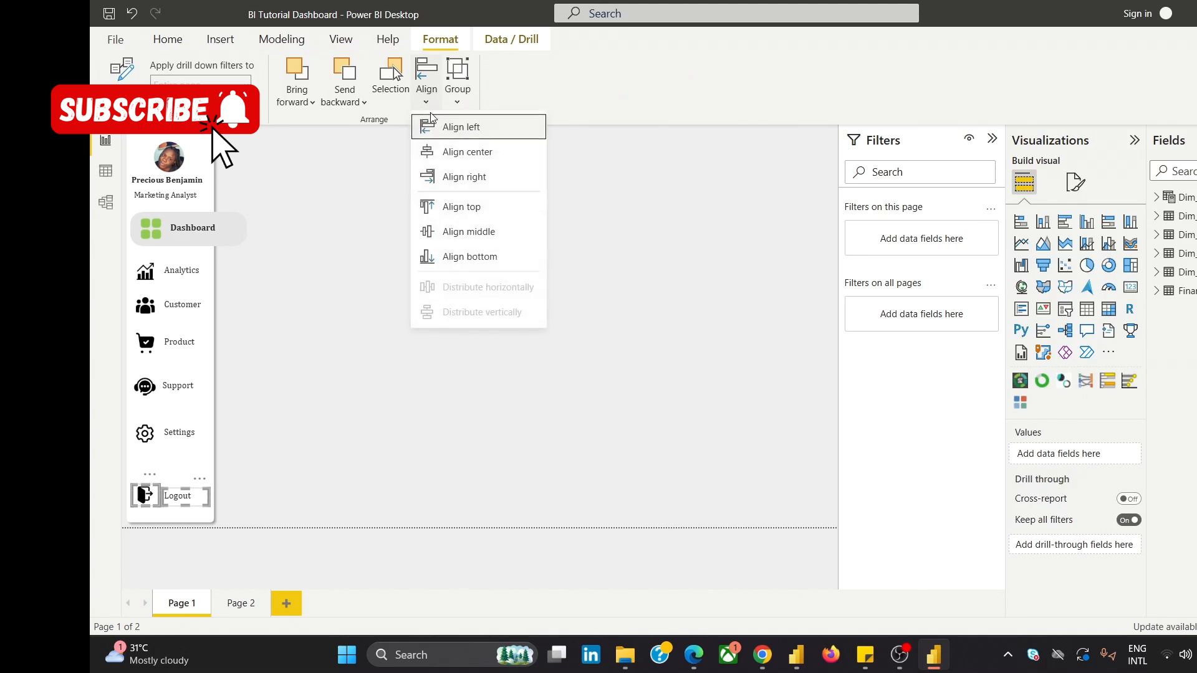
left_click(449, 233)
left_click(406, 311)
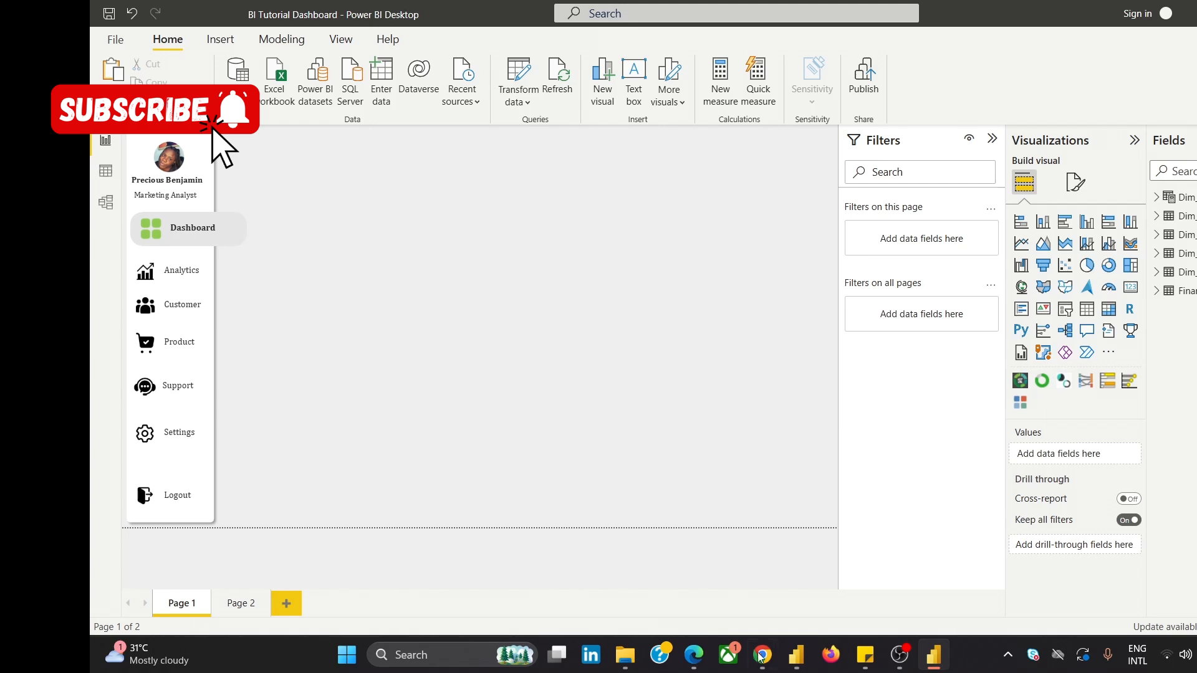
Check the reference dashboard image in Chrome, return to Power BI and insert a rectangle shaped into a thin header bar across the page's full width.
mouse_move(760, 656)
left_click(848, 577)
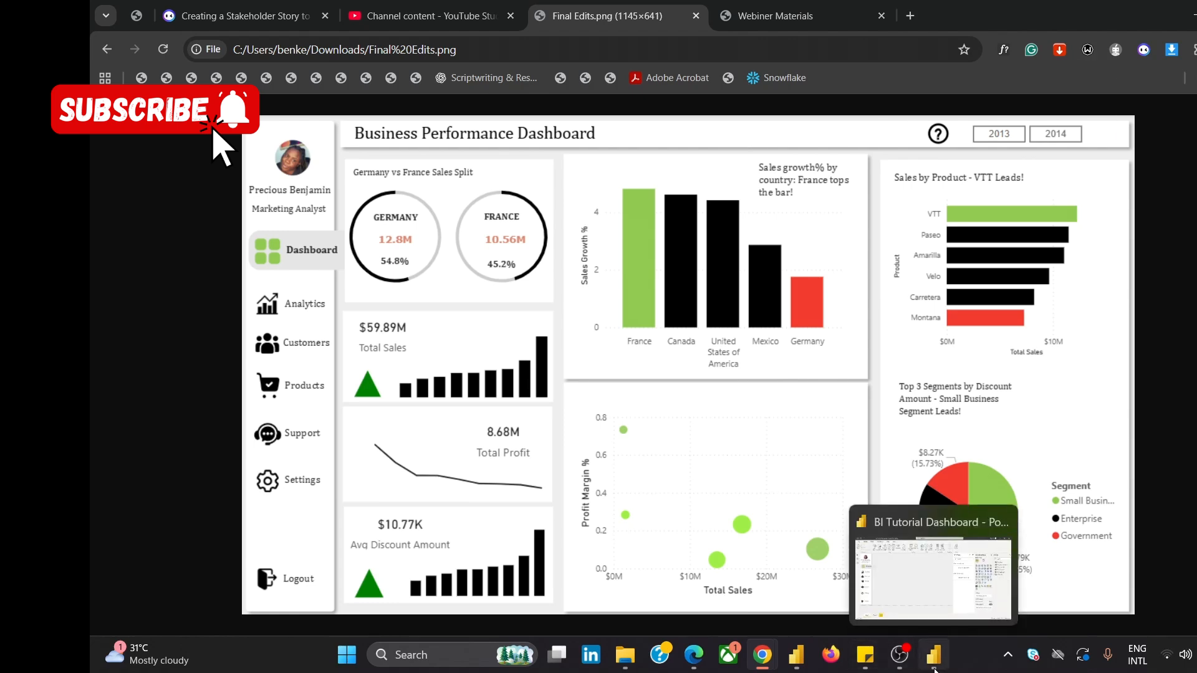
left_click(885, 573)
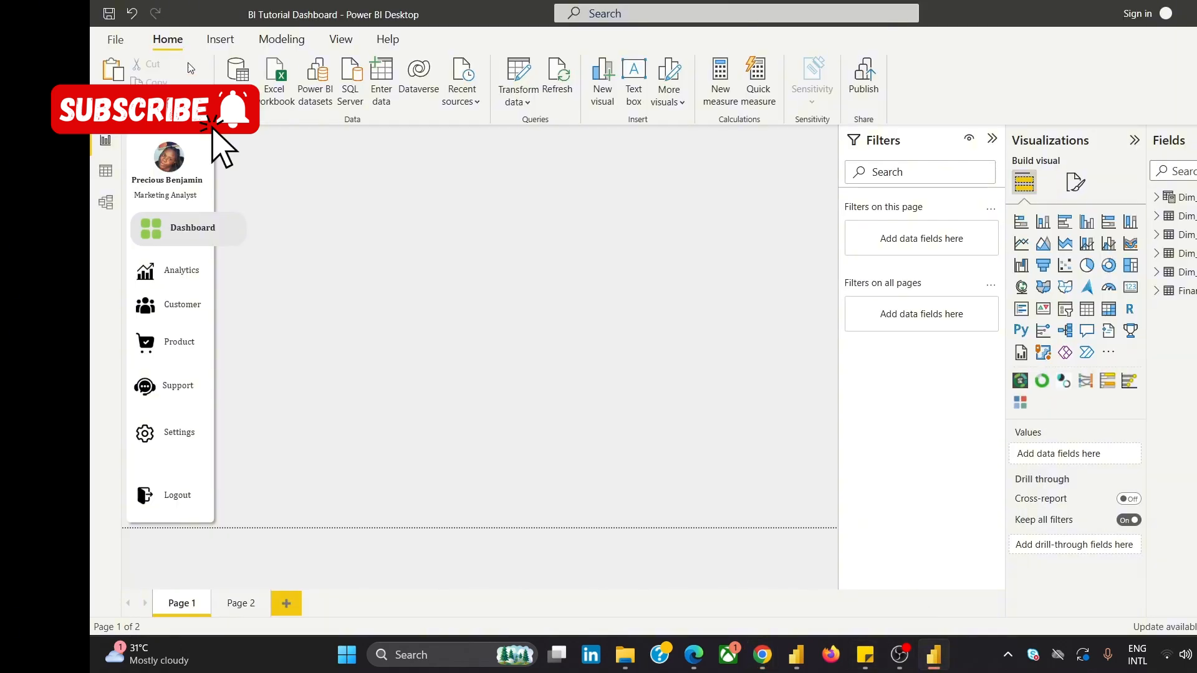
left_click(220, 39)
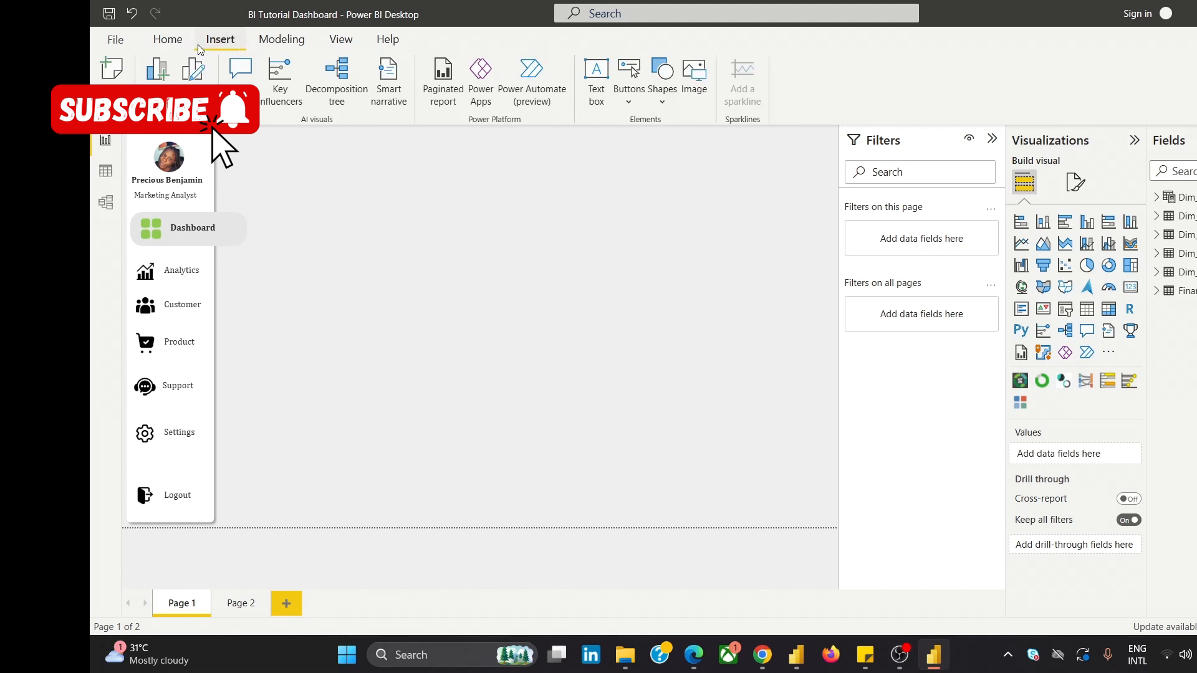
left_click(660, 95)
left_click(660, 155)
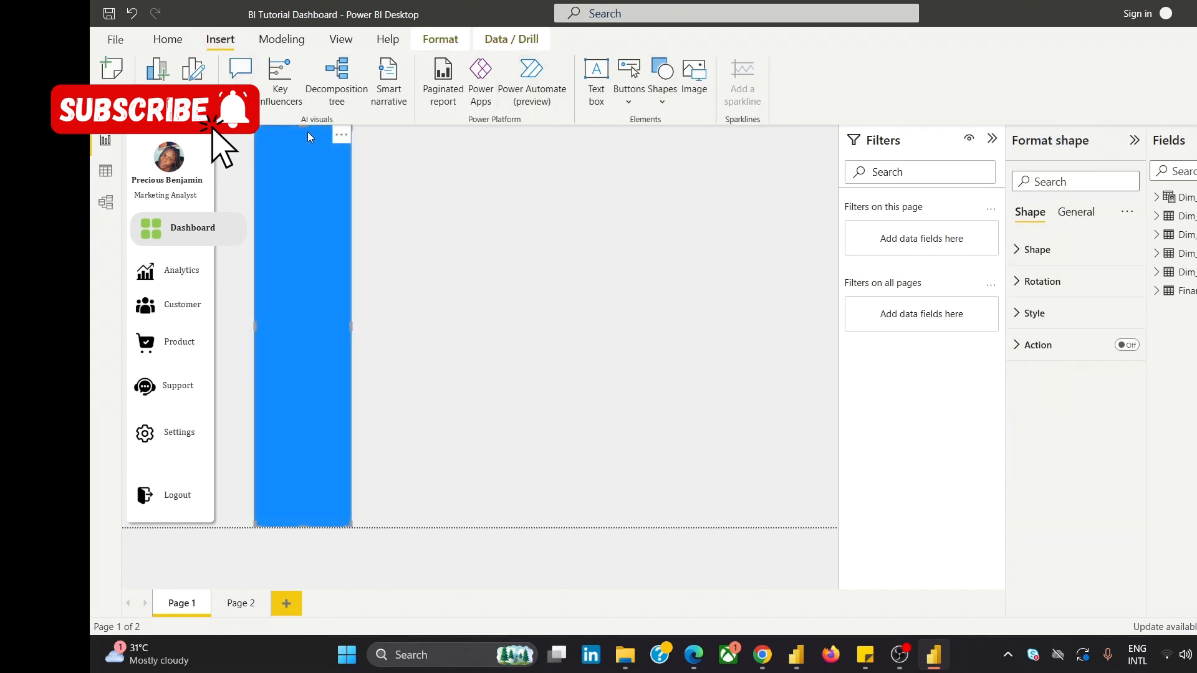
left_click_drag(308, 132, 833, 223)
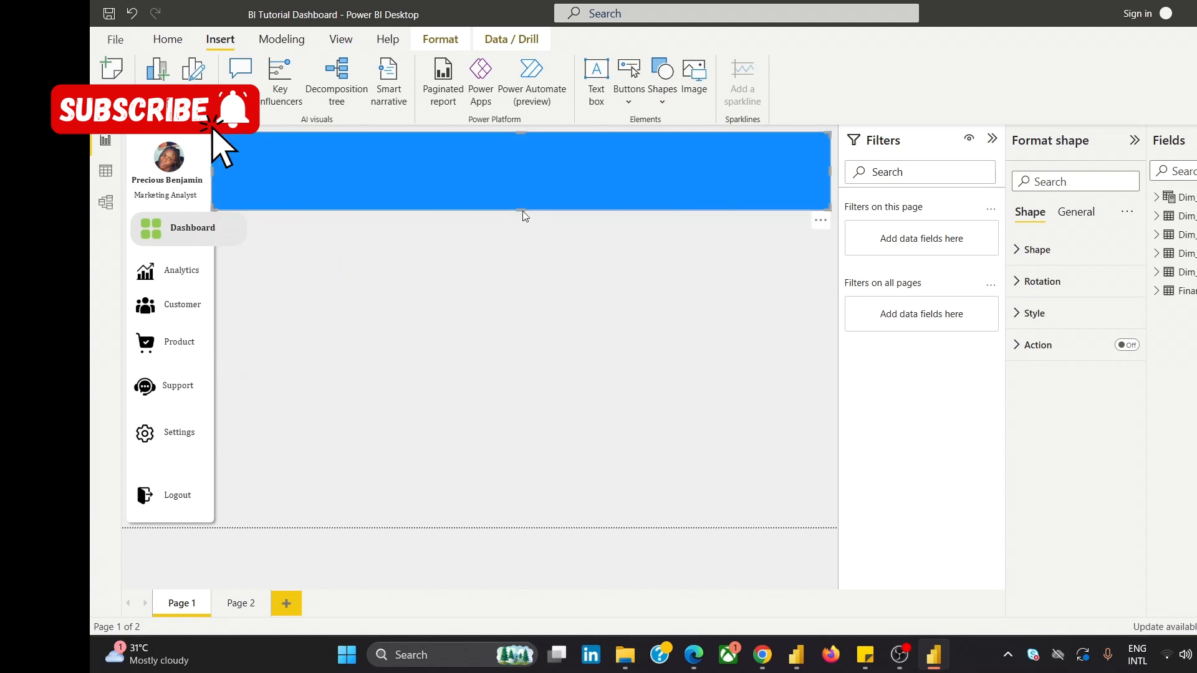
left_click_drag(523, 211, 532, 166)
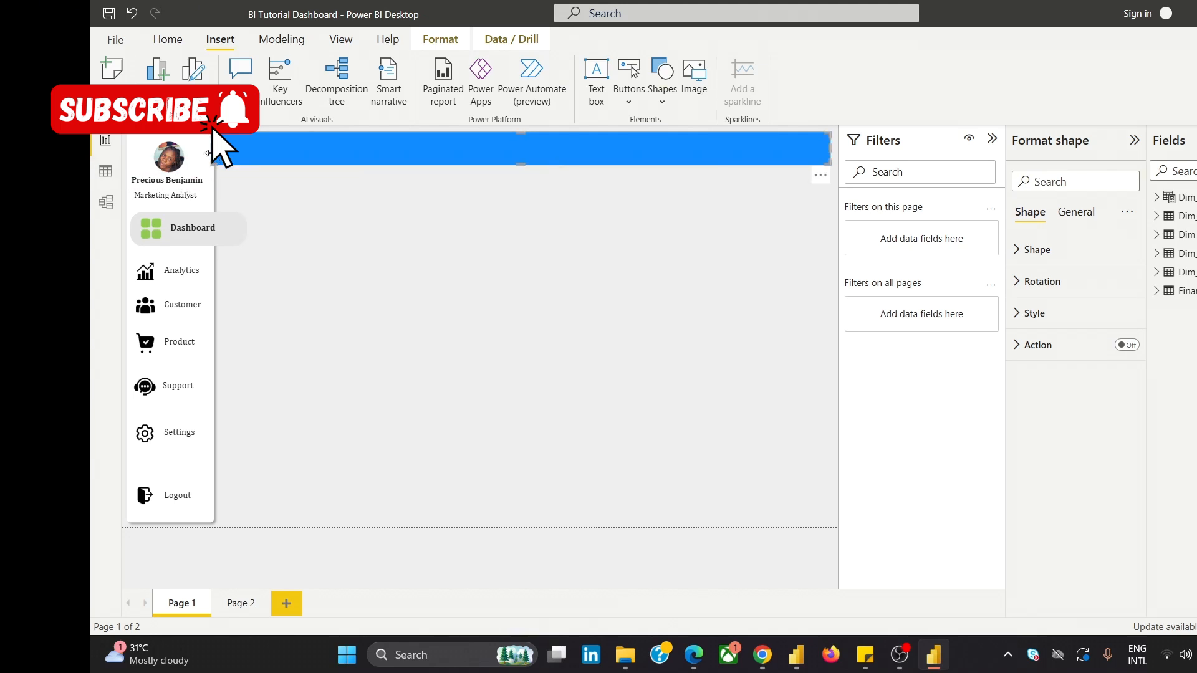
left_click_drag(208, 153, 138, 166)
Send the blue header bar one level backward in the layer order.
left_click(474, 150)
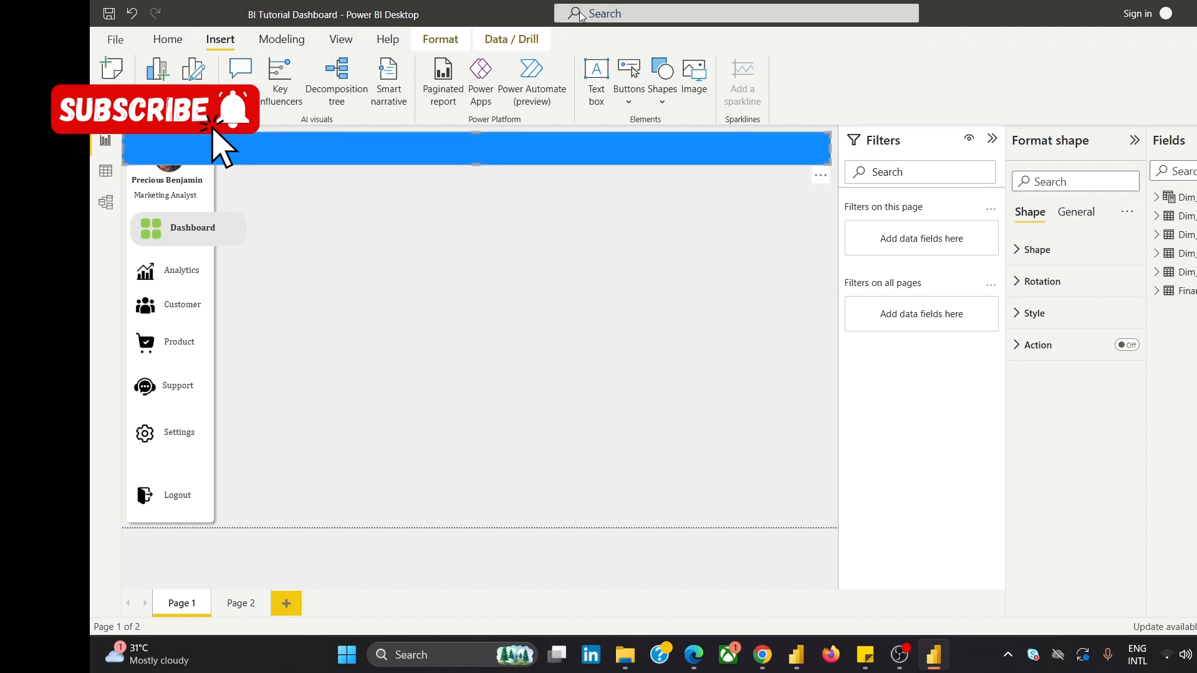
left_click(445, 35)
left_click(353, 98)
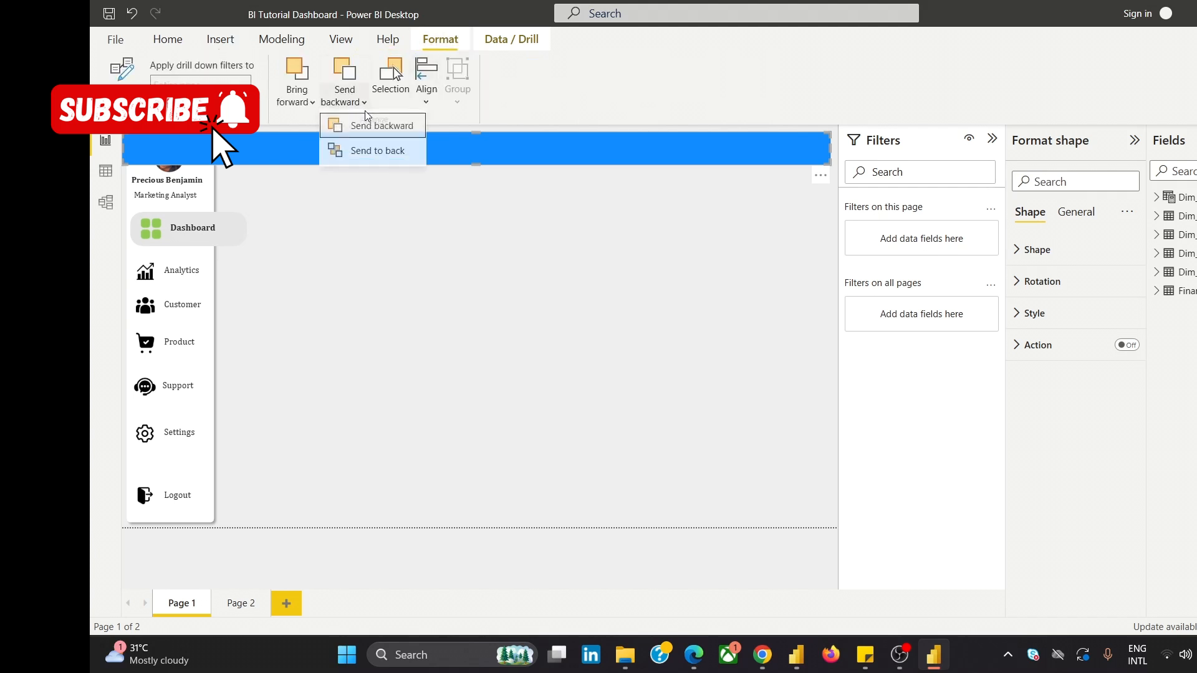
left_click(392, 134)
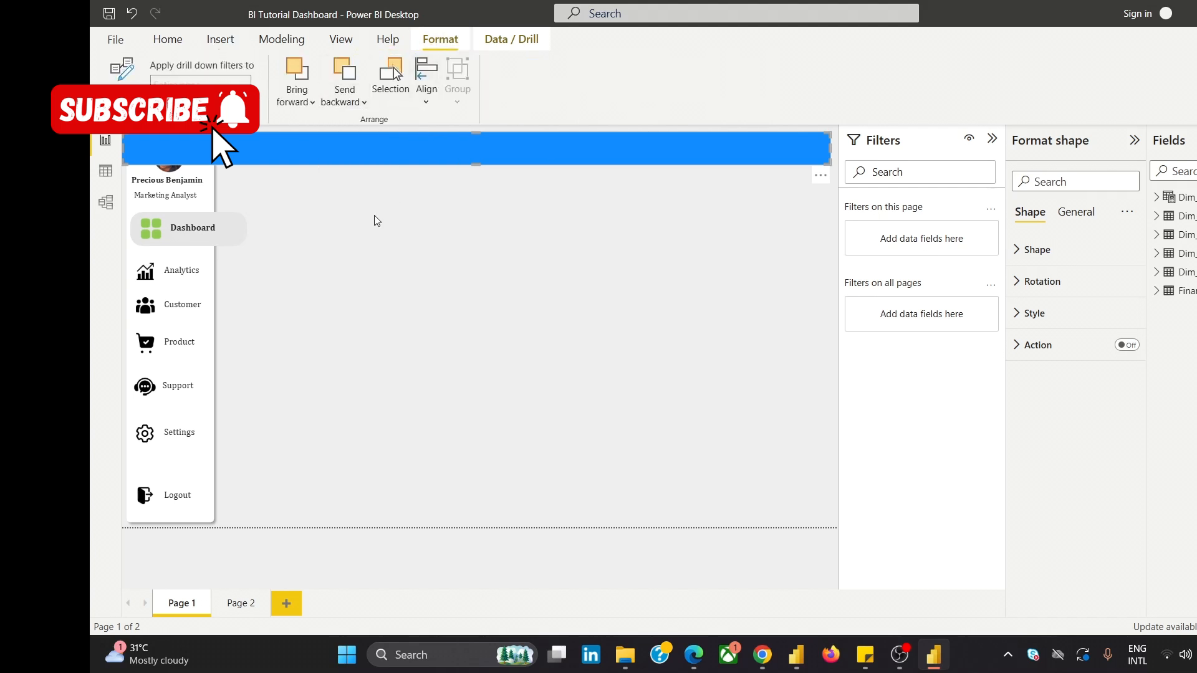
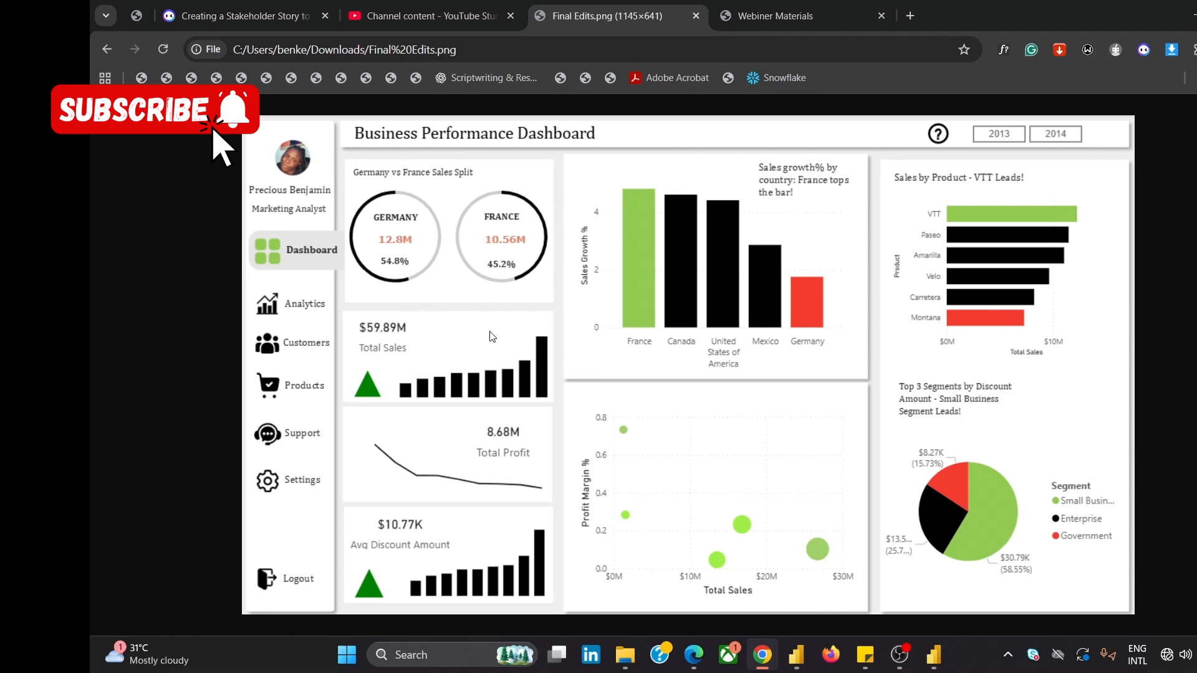
Switch from the reference dashboard image in the browser back to the Power BI report.
left_click(933, 658)
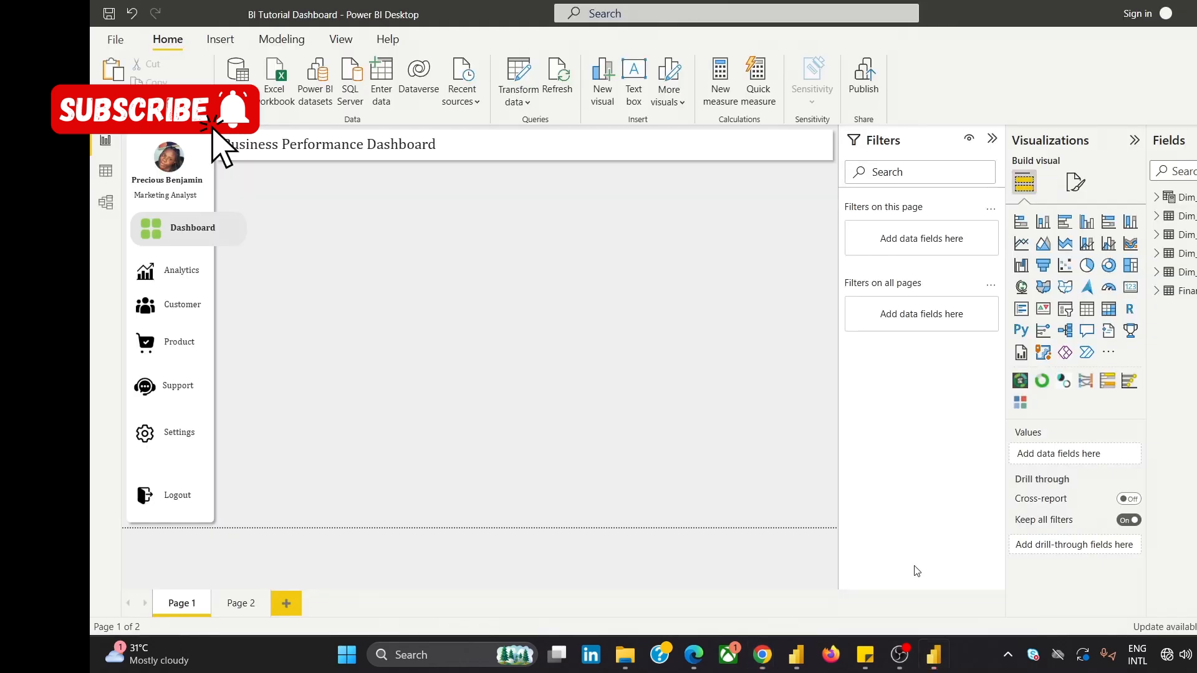
left_click(220, 42)
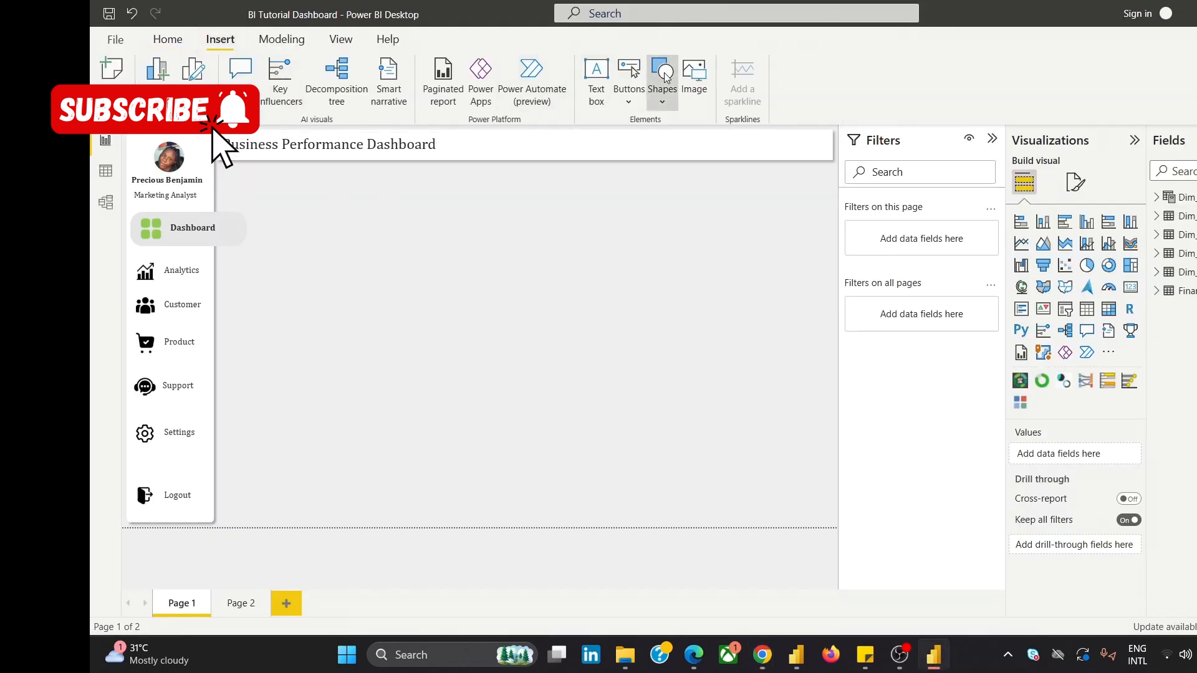
left_click(664, 74)
left_click(534, 313)
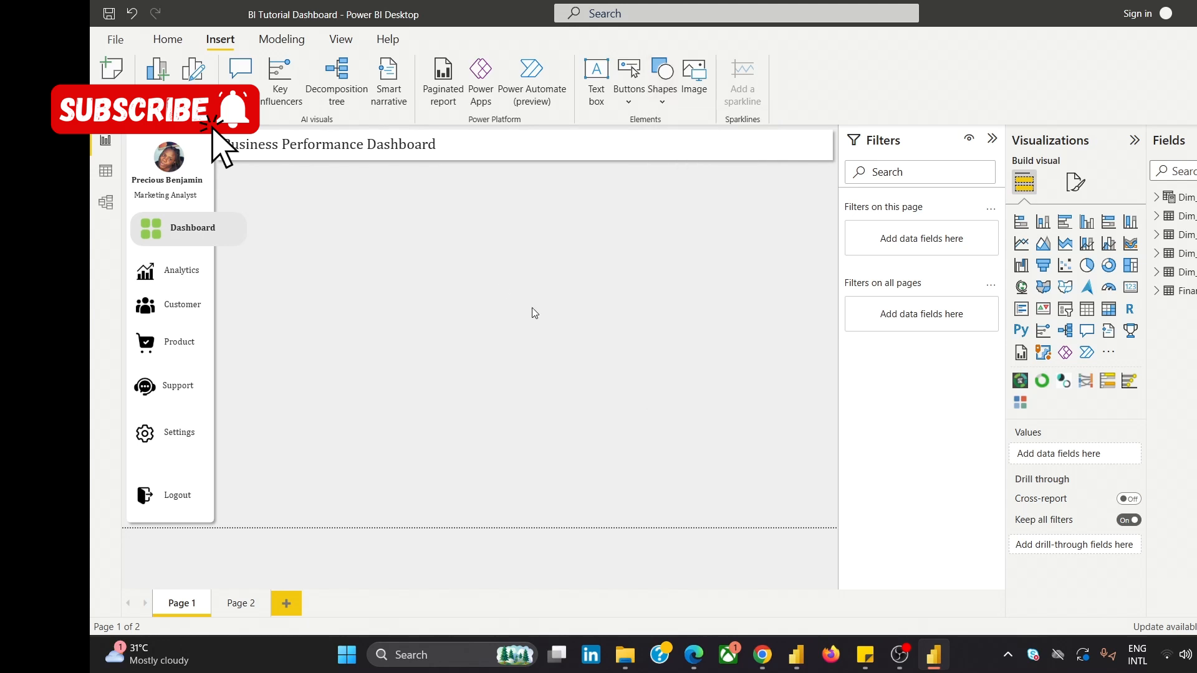
Duplicate the white header bar shape behind the Business Performance Dashboard title.
left_click(602, 144)
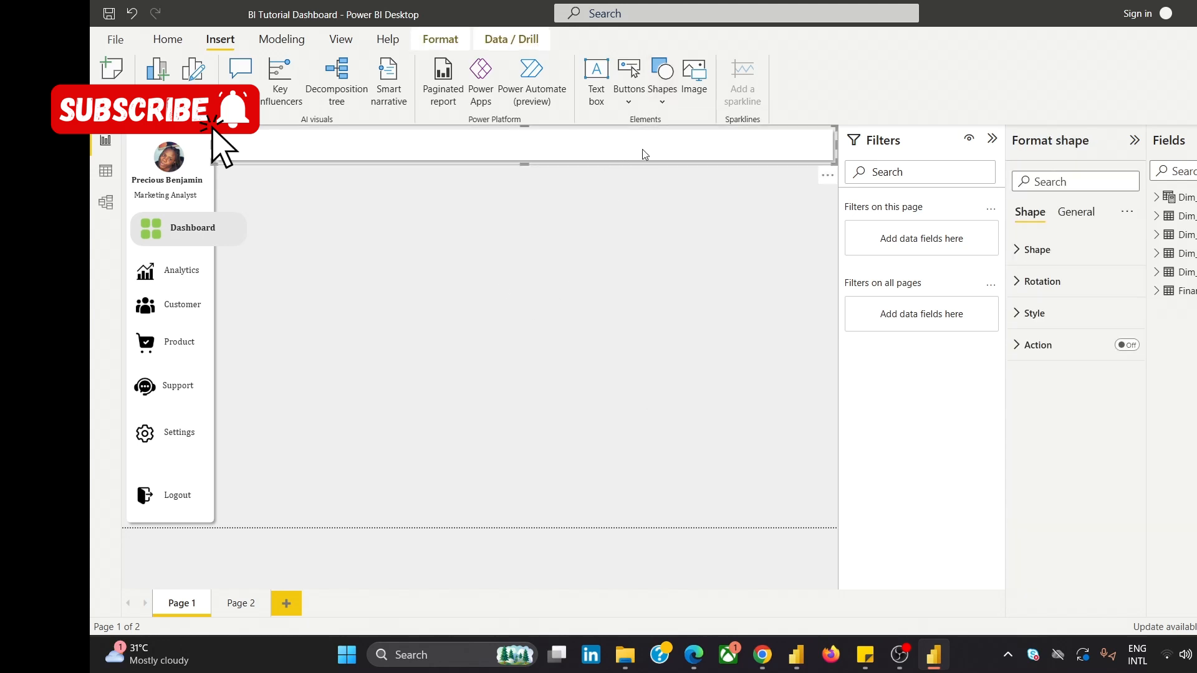
key("ctrl+c")
key("ctrl+v")
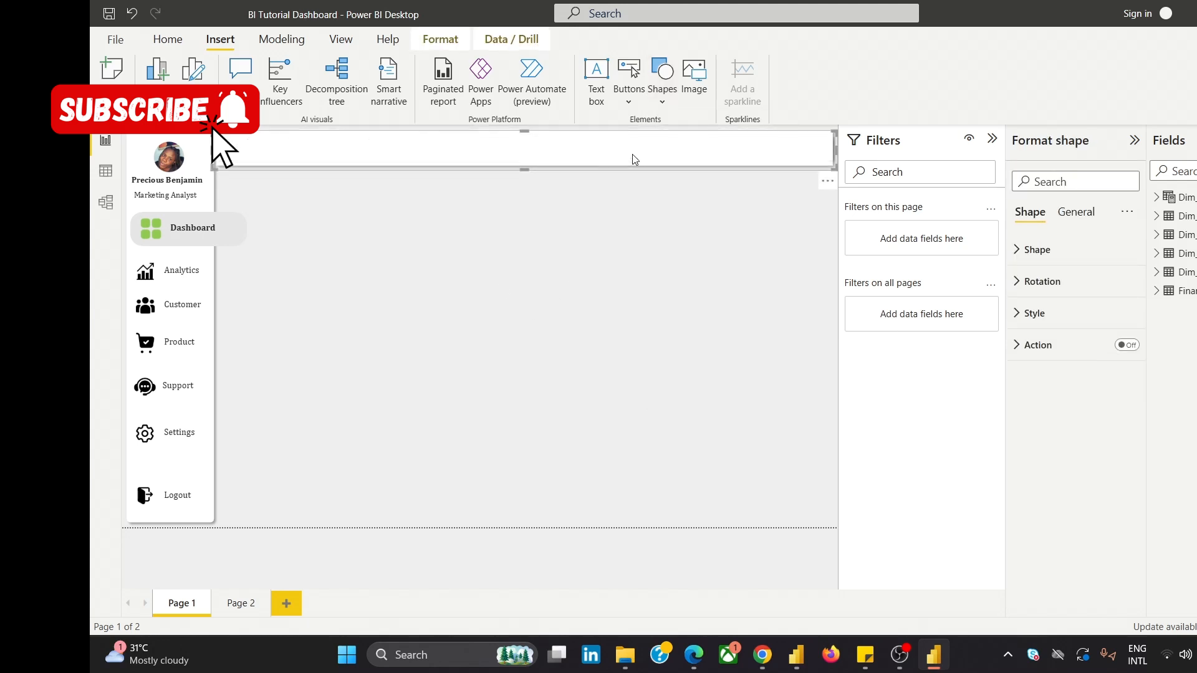
Reshape the duplicated white bar into a tall panel and place it beneath the title header, next to the sidebar.
left_click_drag(632, 156, 681, 380)
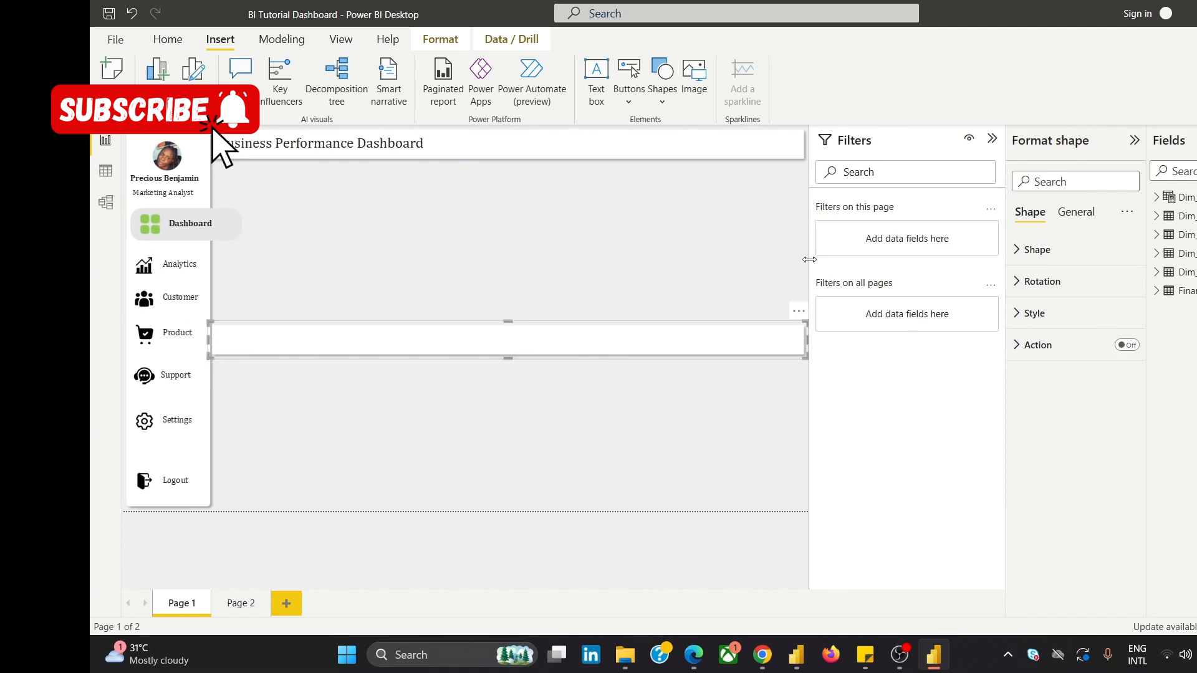
left_click_drag(809, 260, 841, 260)
left_click_drag(832, 353, 506, 395)
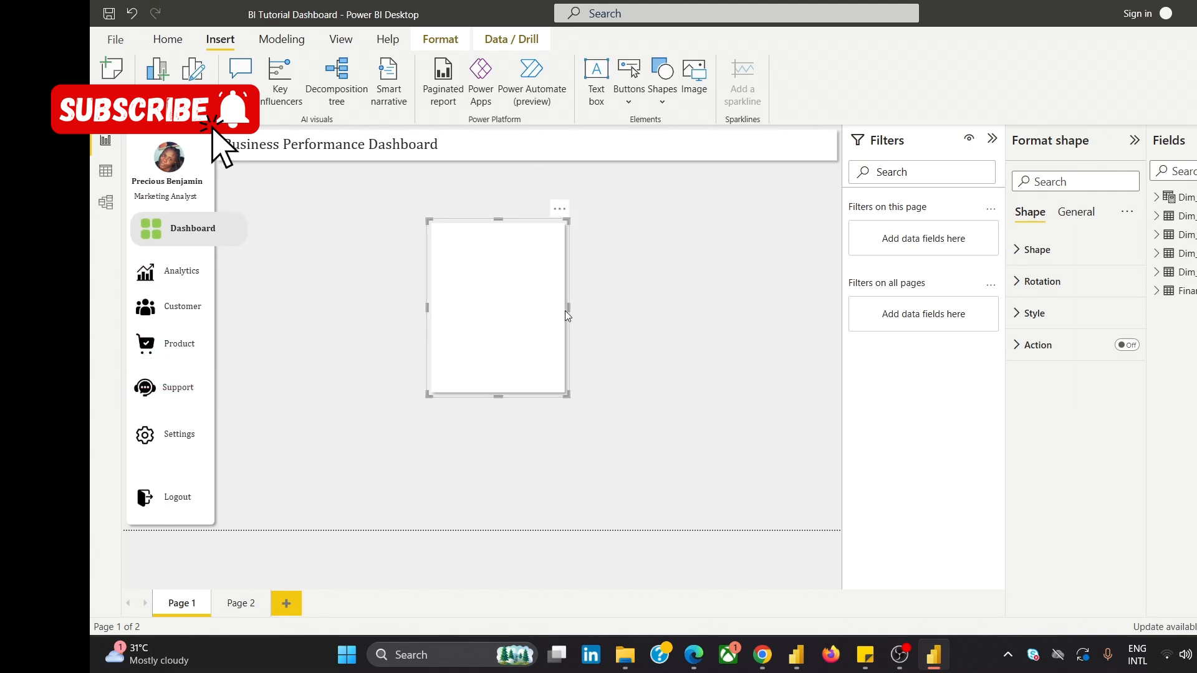
left_click_drag(569, 304, 338, 262)
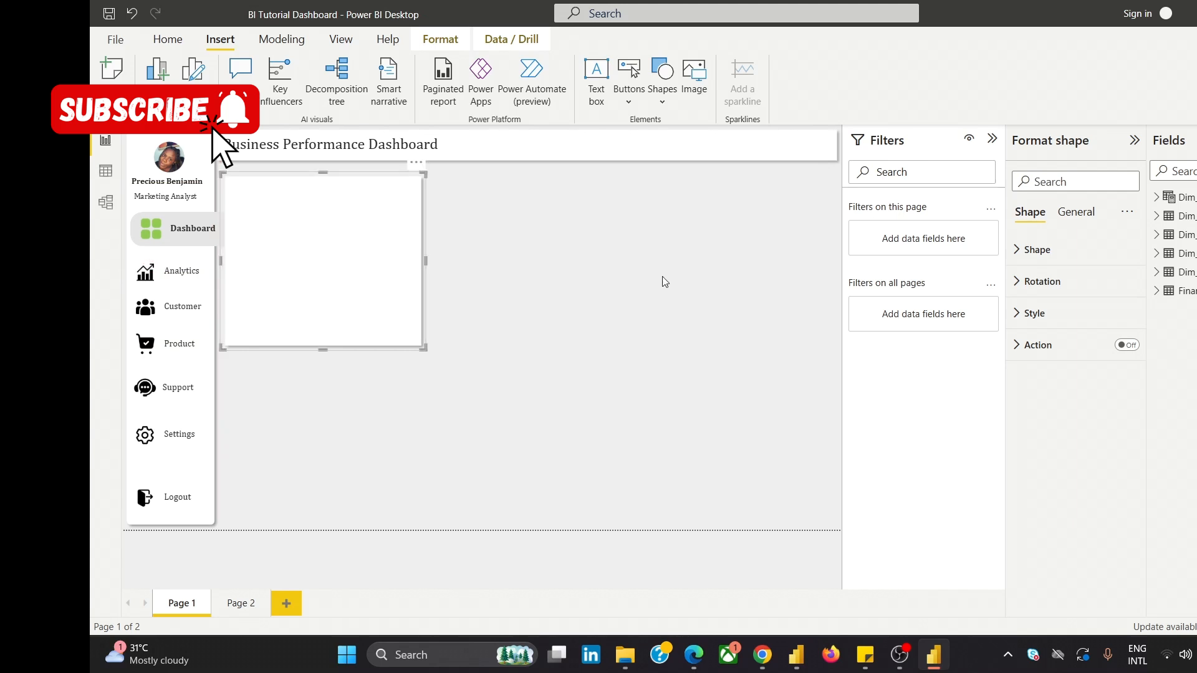
left_click(640, 252)
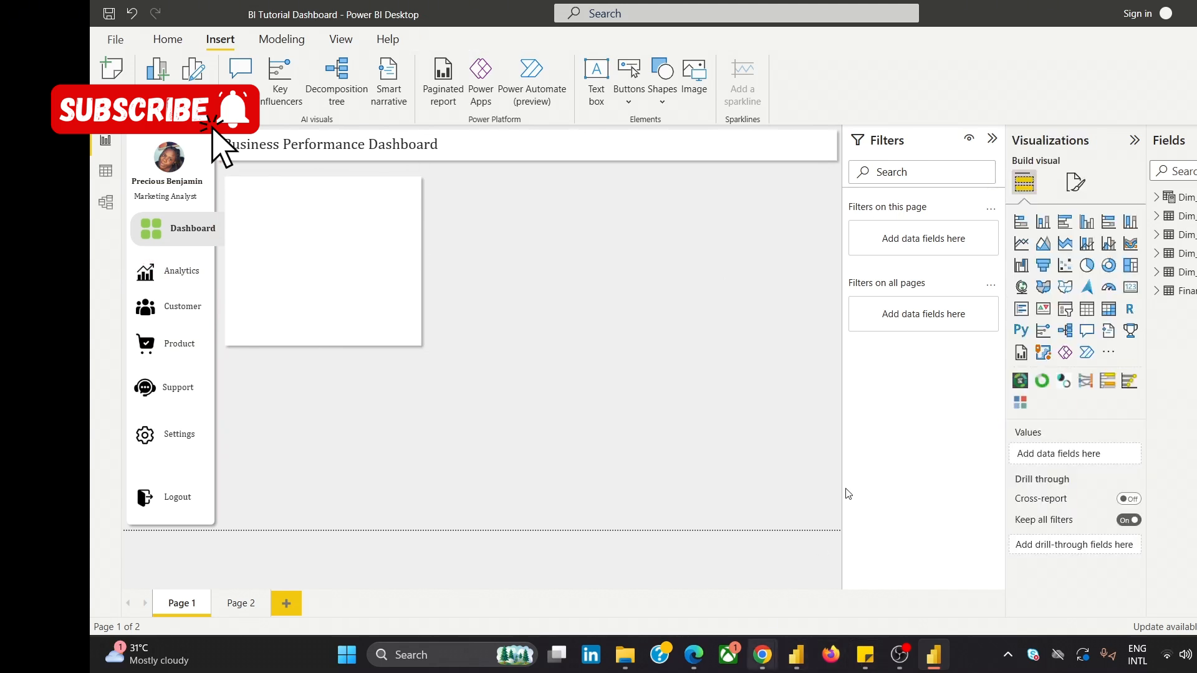
Check the reference dashboard image, then reduce the white panel's height and width to match its first visual block.
mouse_move(762, 655)
left_click(820, 600)
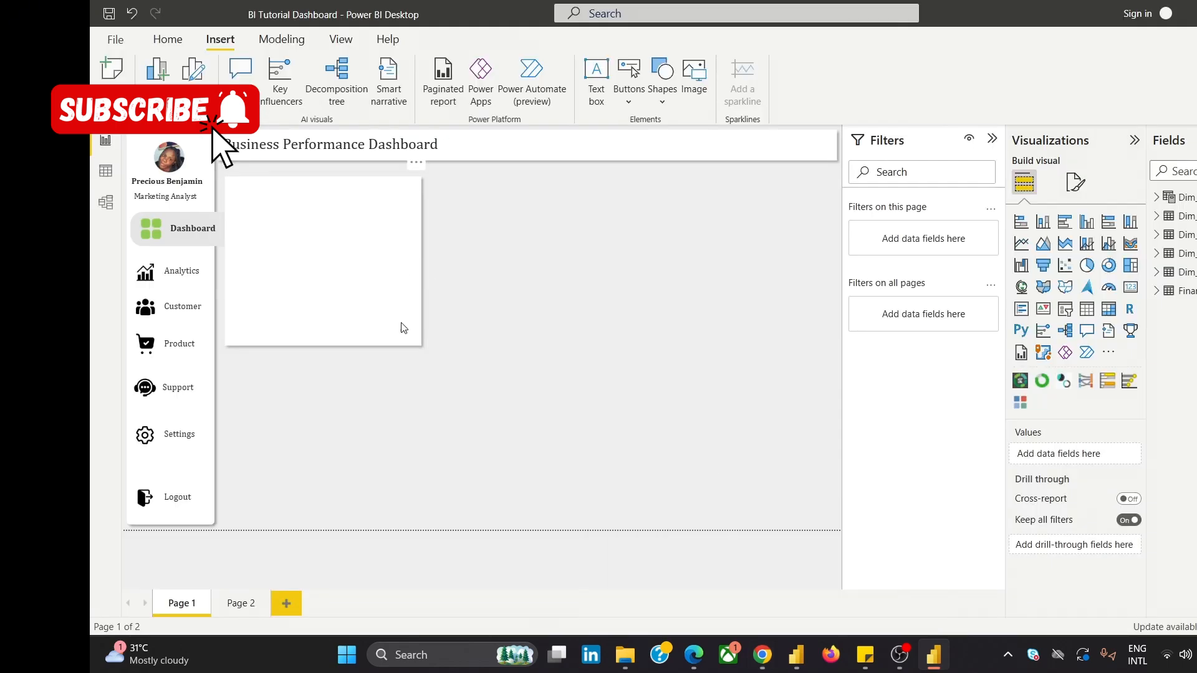
left_click(400, 338)
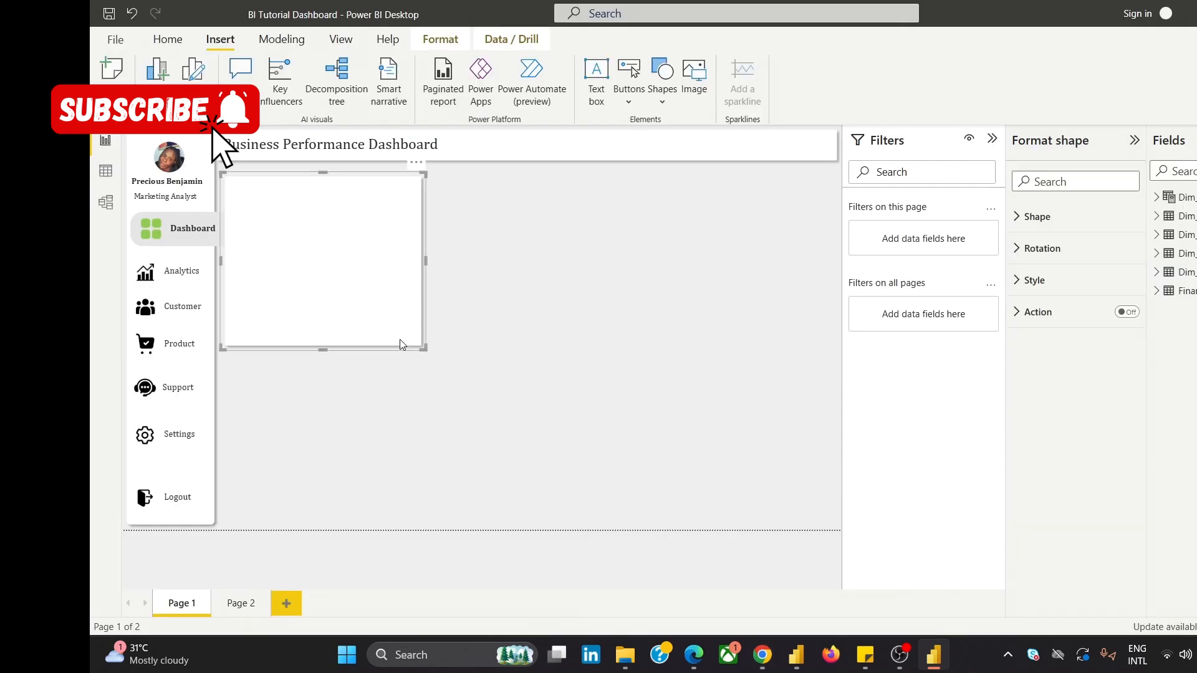
left_click_drag(330, 349, 342, 282)
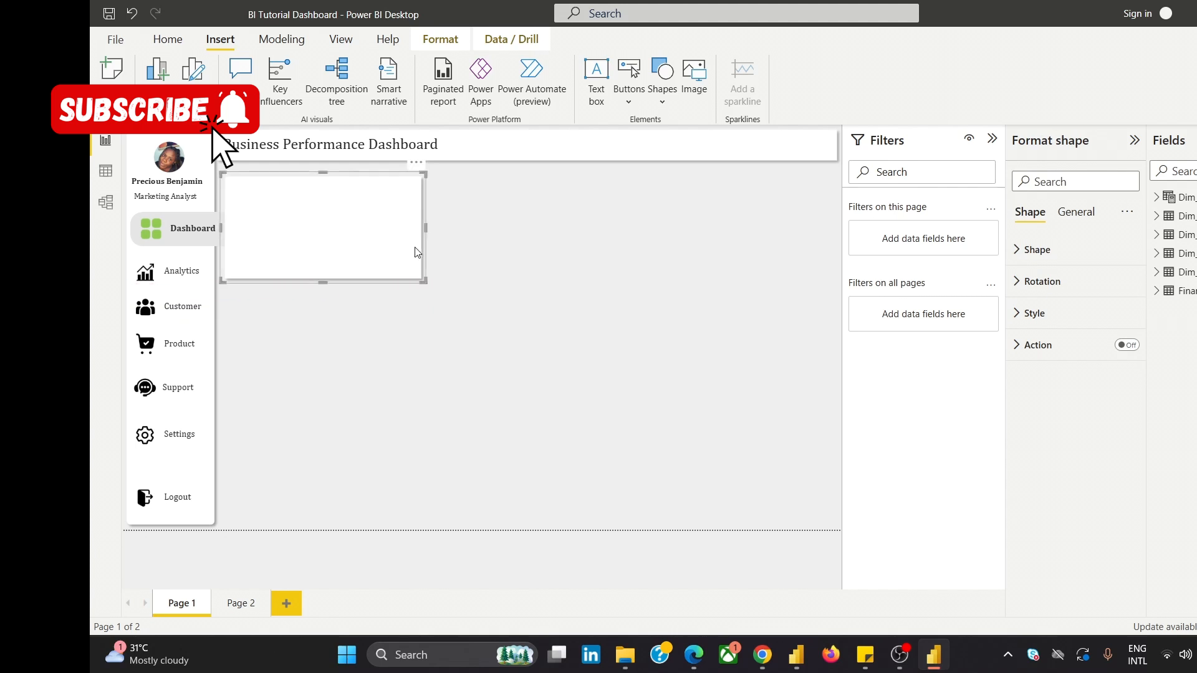
left_click_drag(426, 226, 381, 227)
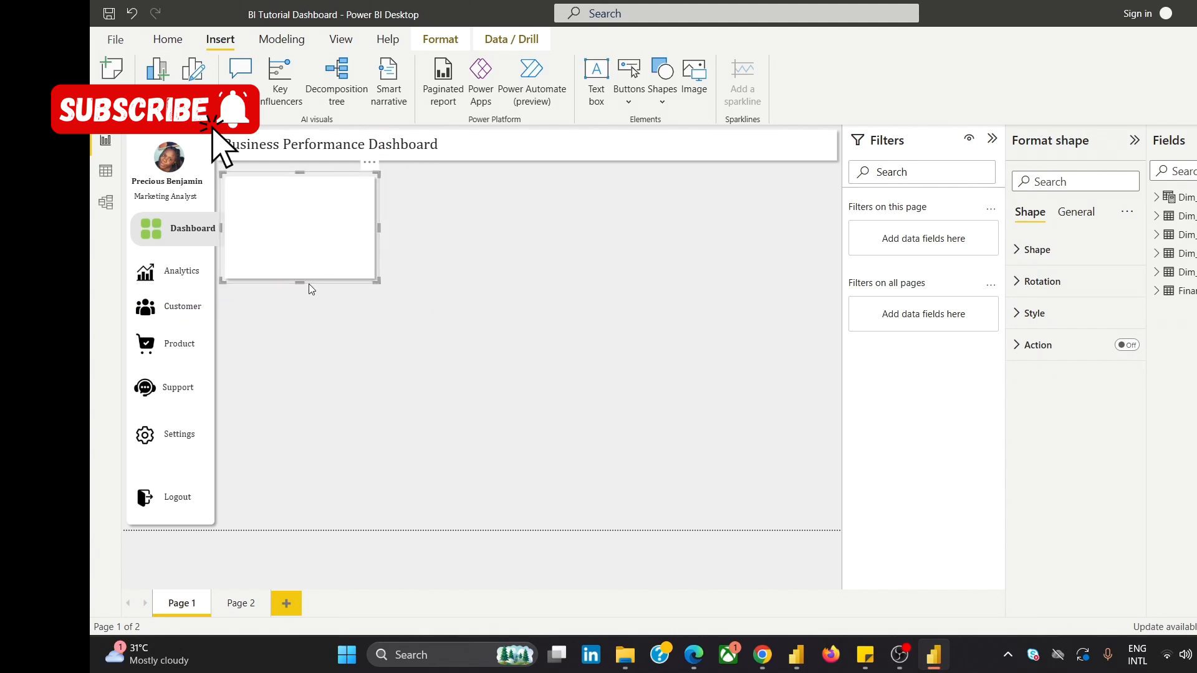
left_click_drag(306, 288, 309, 303)
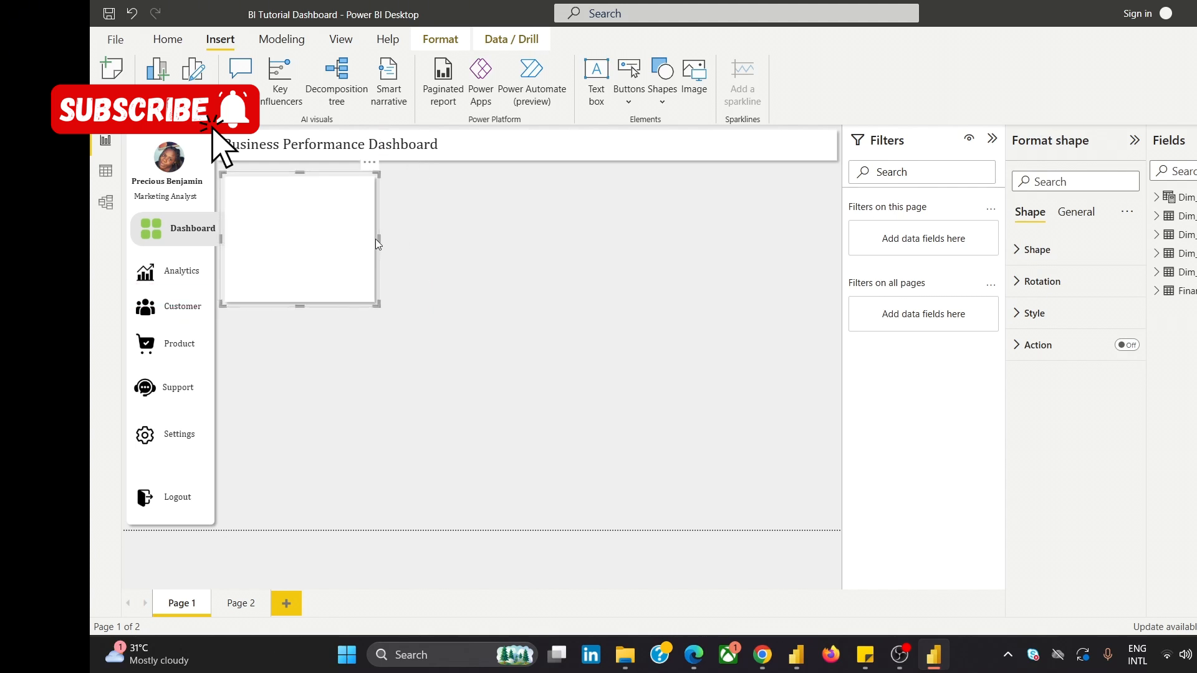
left_click_drag(376, 239, 382, 241)
left_click_drag(305, 305, 336, 315)
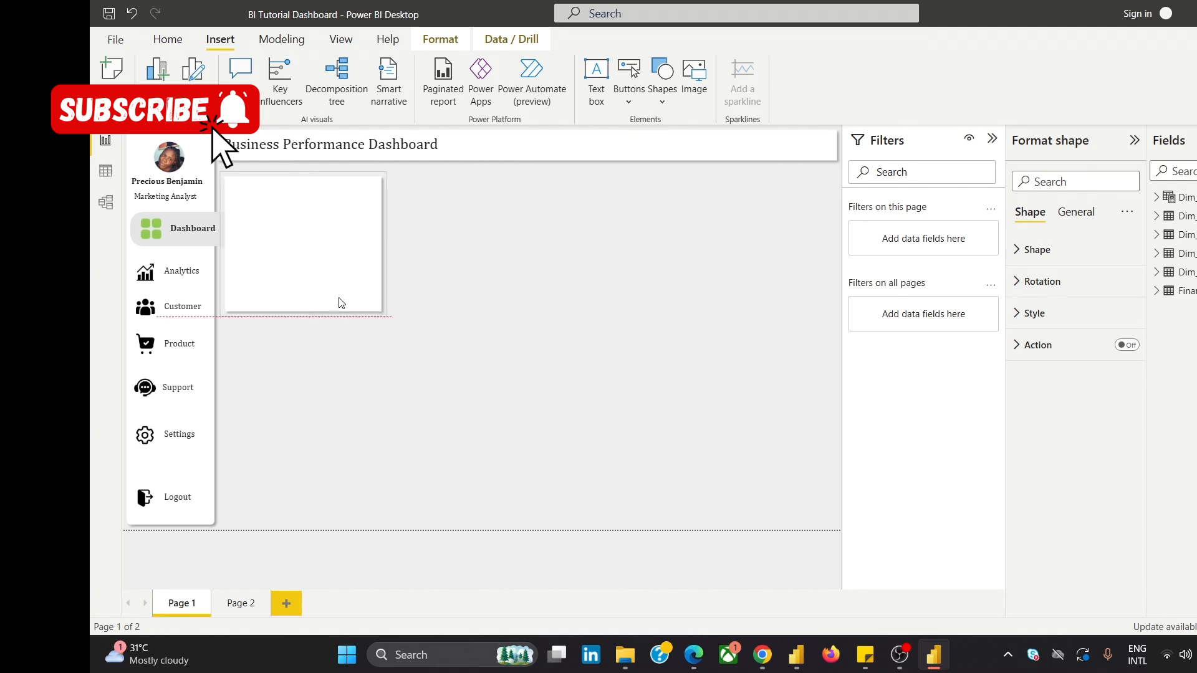
left_click_drag(386, 246, 395, 249)
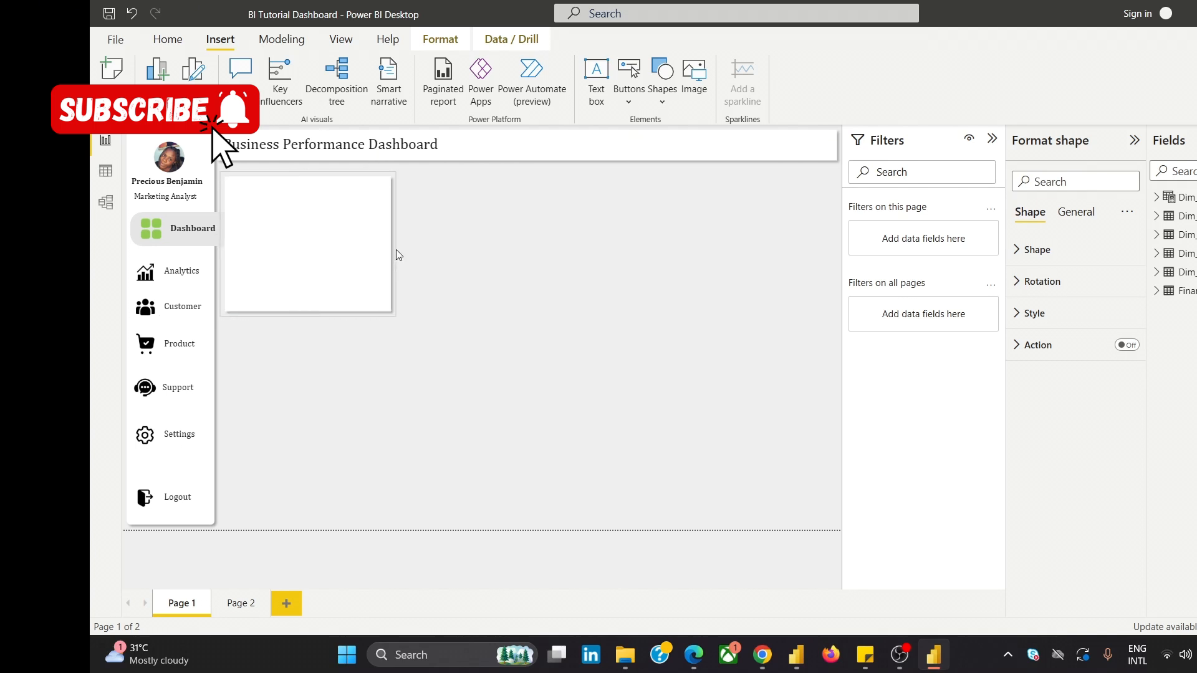
left_click(583, 216)
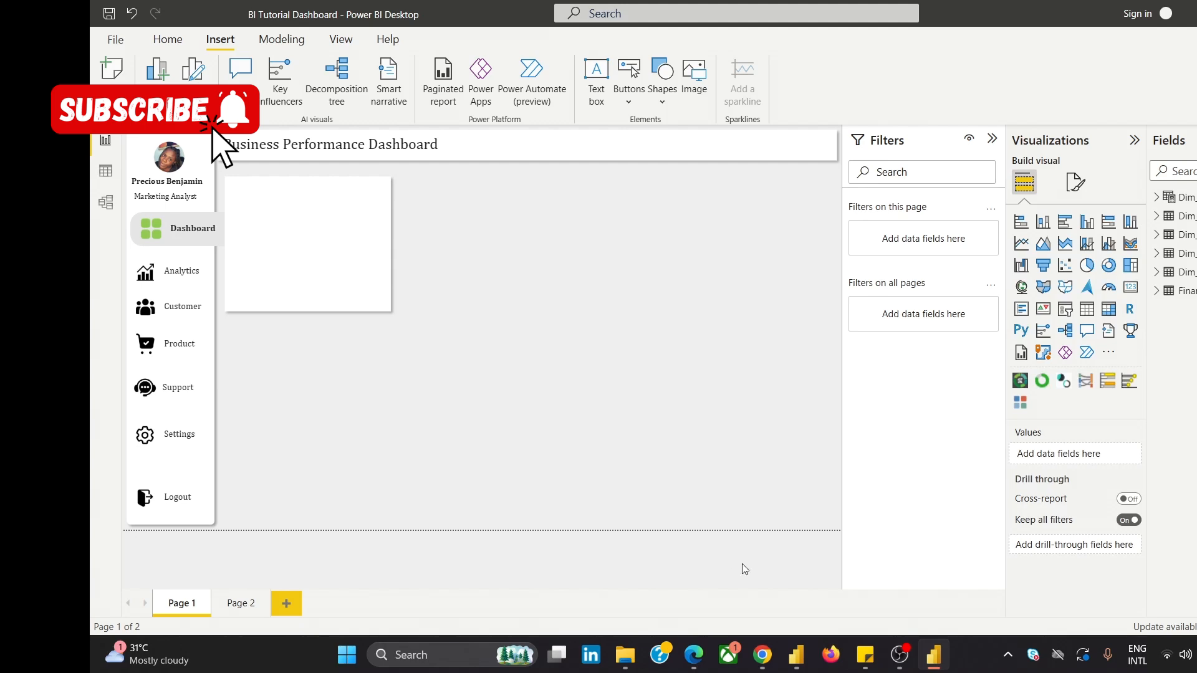
Turn off the white panel's shadow and shift the panel slightly closer to the title header.
mouse_move(762, 654)
mouse_move(837, 597)
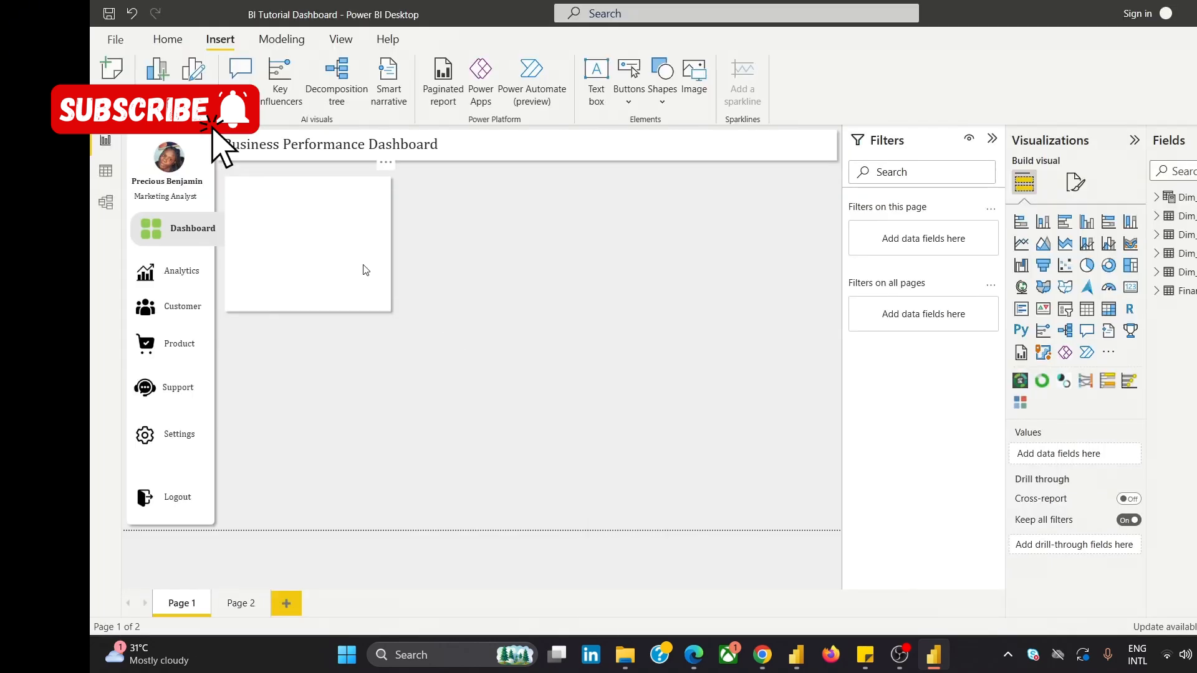
left_click(365, 268)
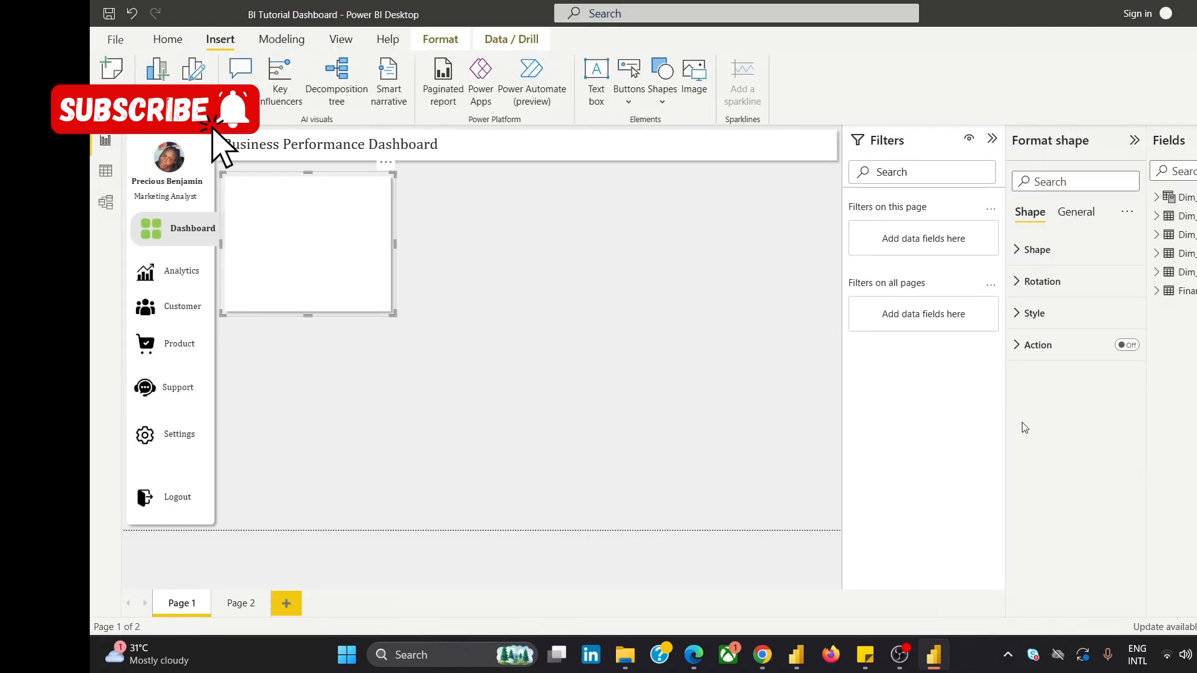
left_click(1034, 312)
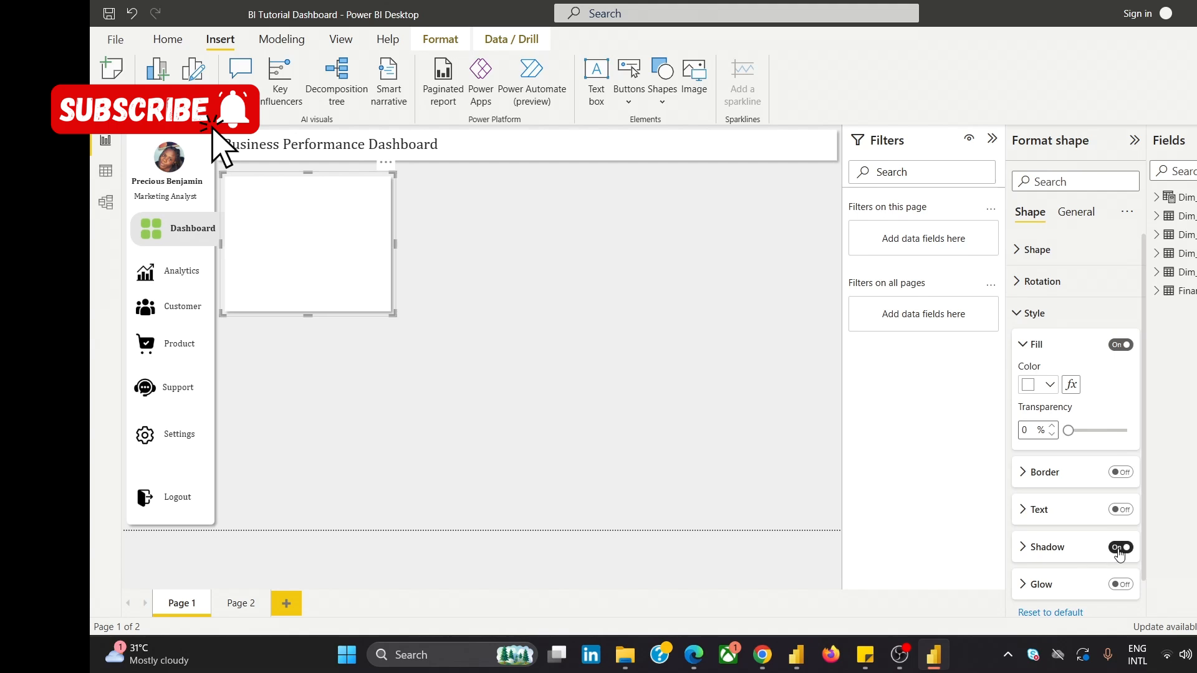
left_click(498, 208)
left_click_drag(358, 235, 362, 237)
left_click(594, 255)
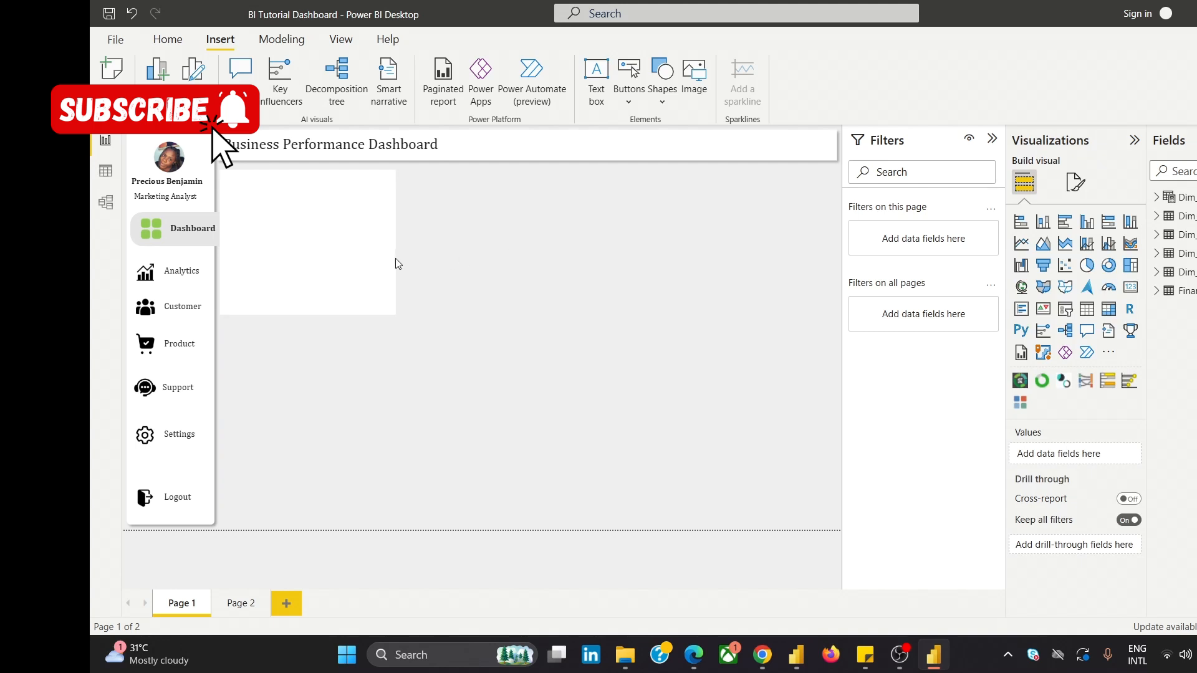
Nudge the white panel slightly to the right so it sits clear of the sidebar.
left_click(376, 256)
key("Right")
key("Right")
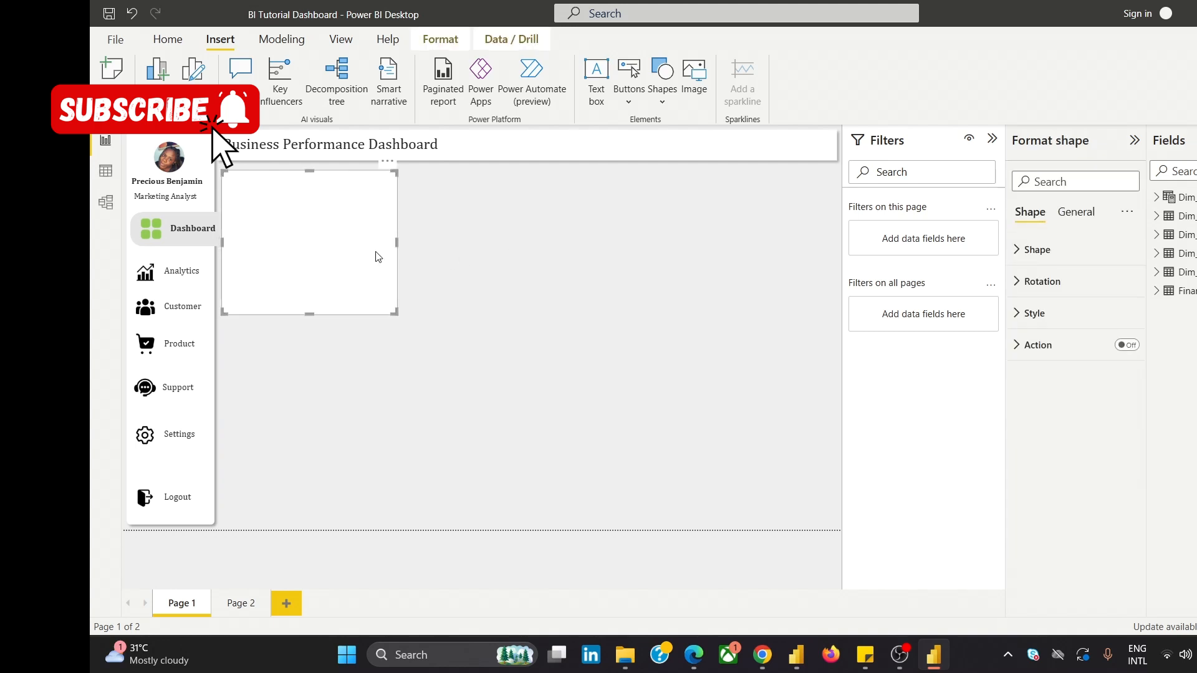
key("Right")
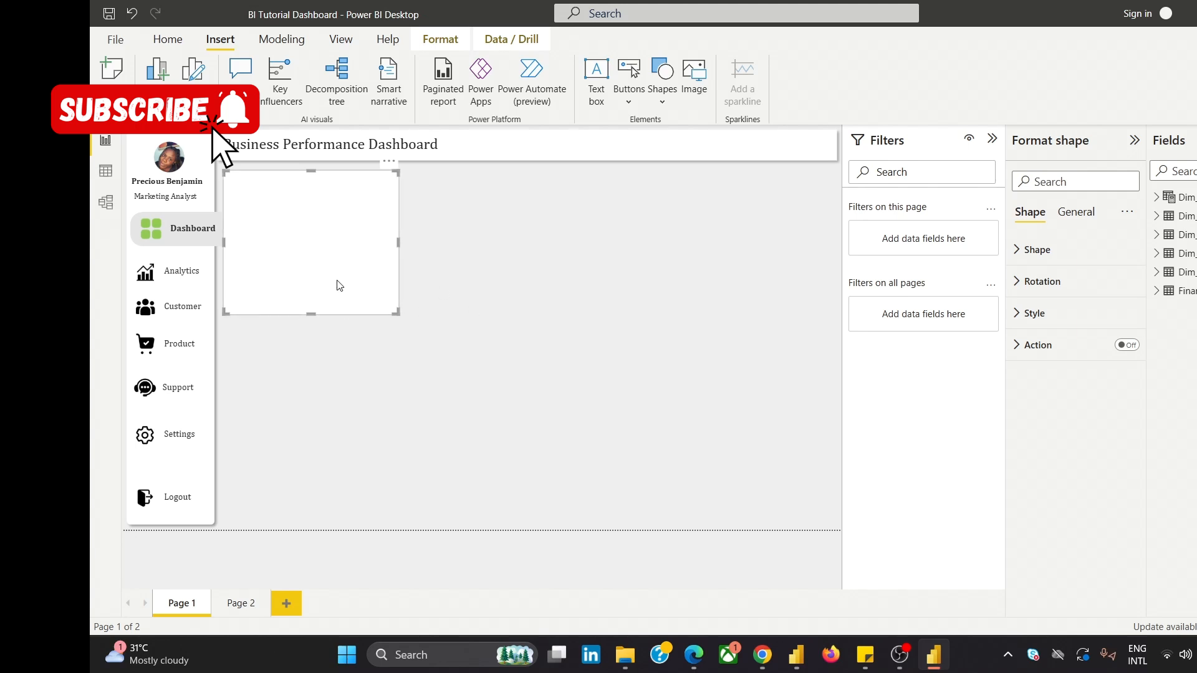
Place a copy of the white panel directly below the original and widen the original panel.
key("ctrl+v")
left_click_drag(351, 256, 348, 406)
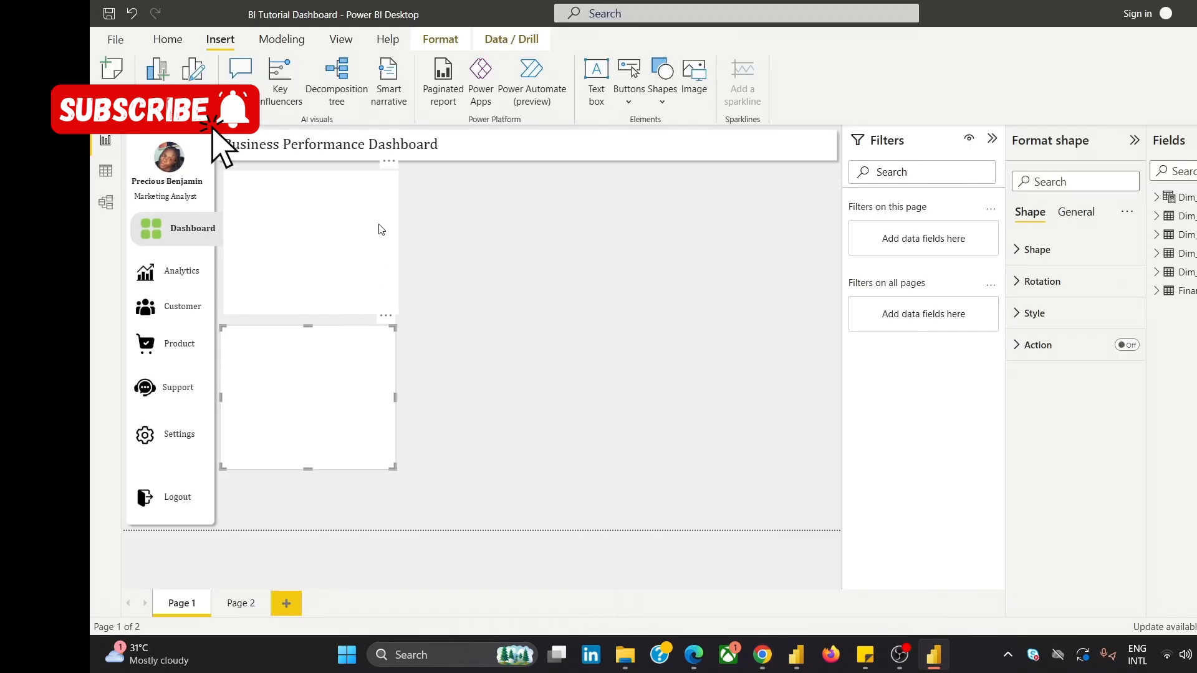
left_click(382, 230)
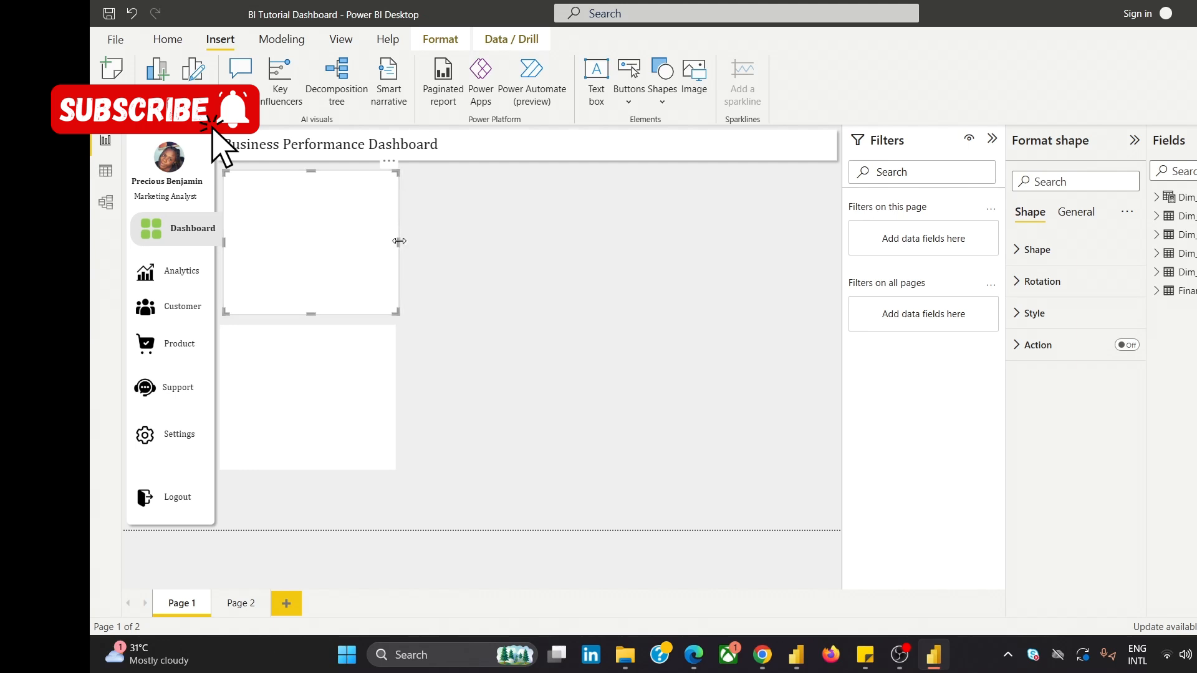
left_click_drag(397, 242, 417, 243)
Resize the copied panel to about half the upper panel's height, aligned beneath it with the same width.
left_click(344, 437)
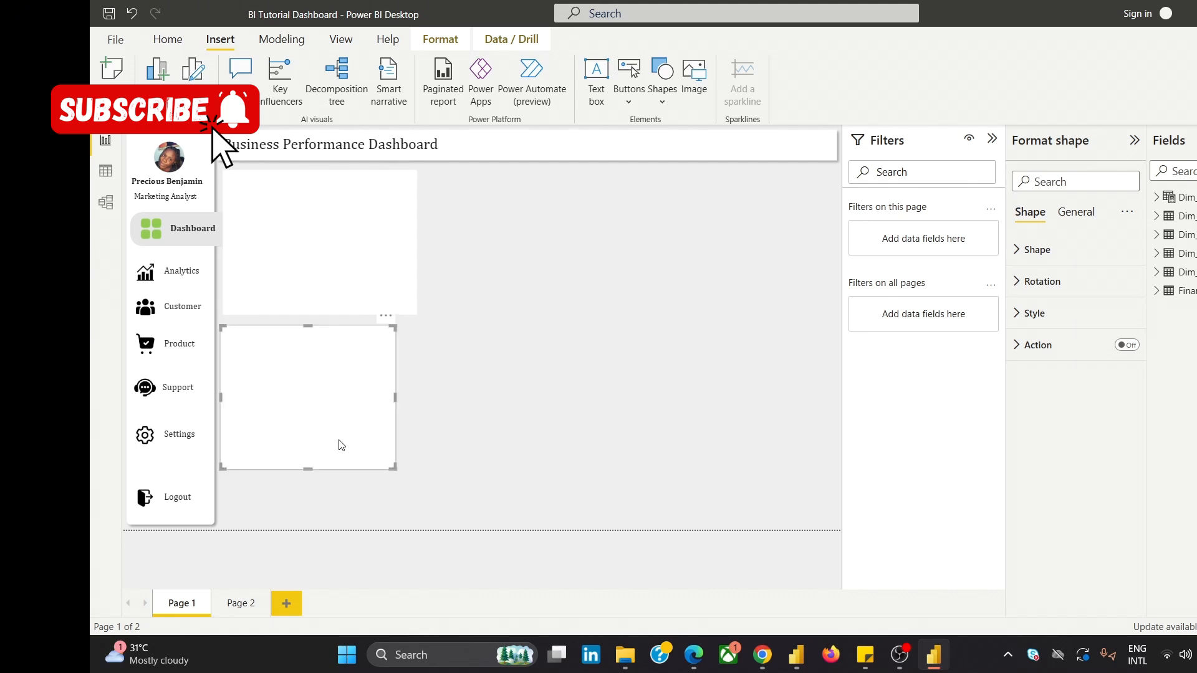
left_click_drag(308, 468, 338, 349)
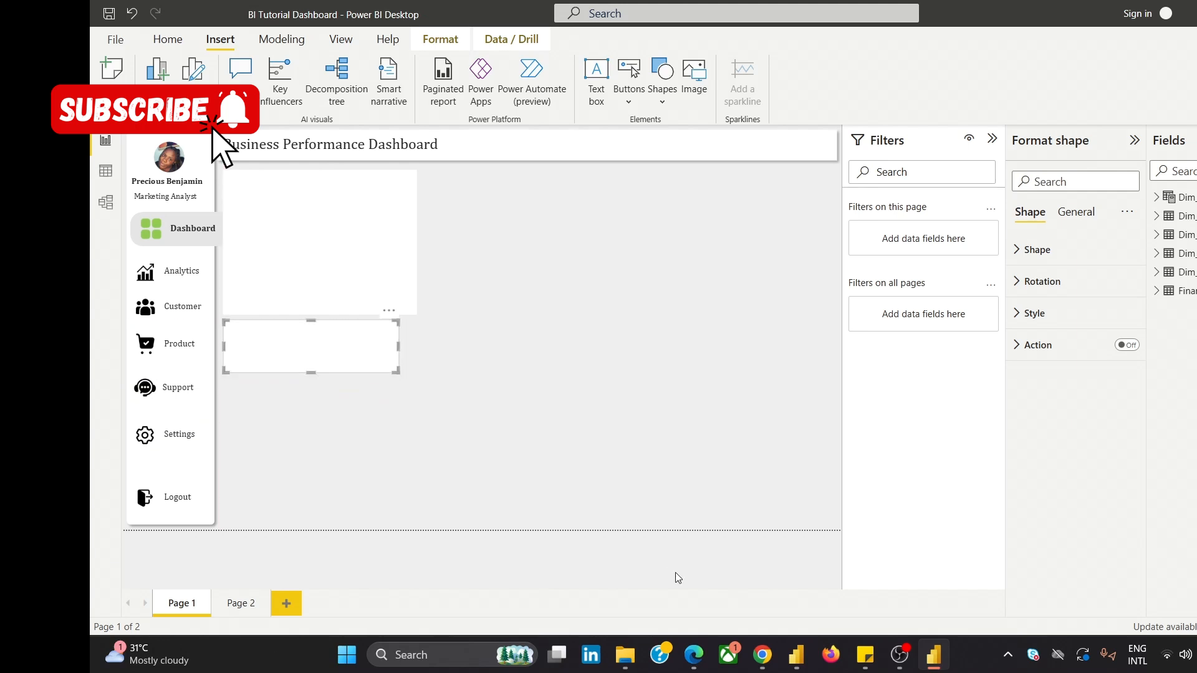
mouse_move(762, 655)
mouse_move(828, 583)
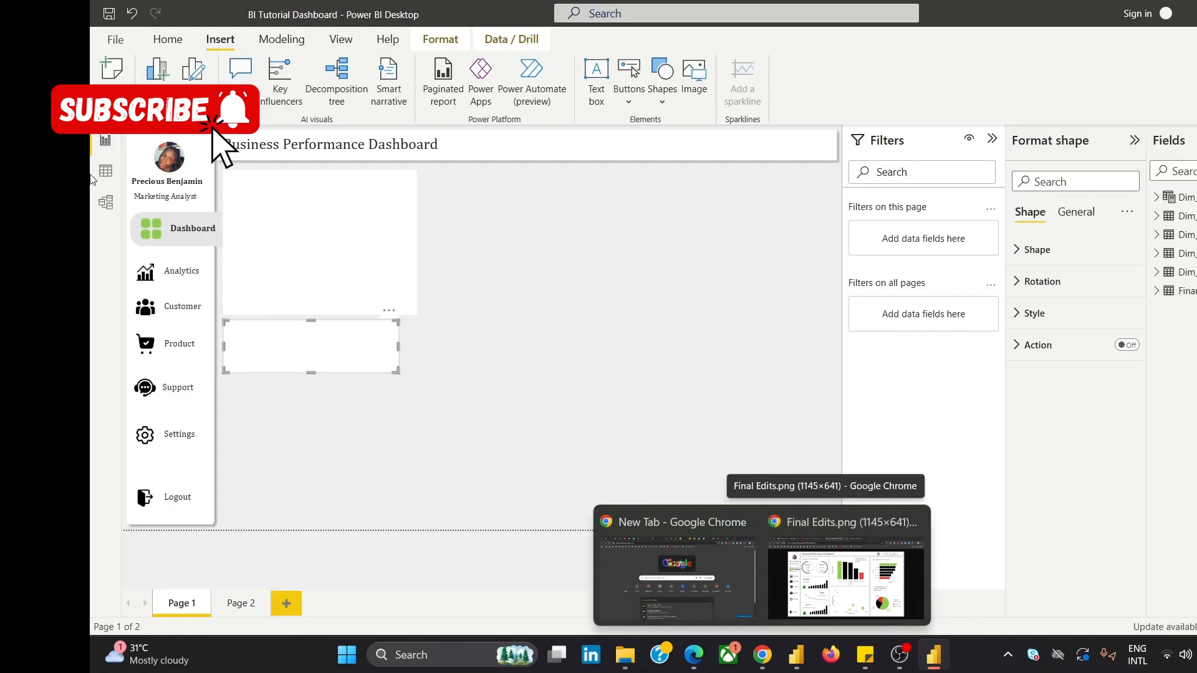
left_click(317, 309)
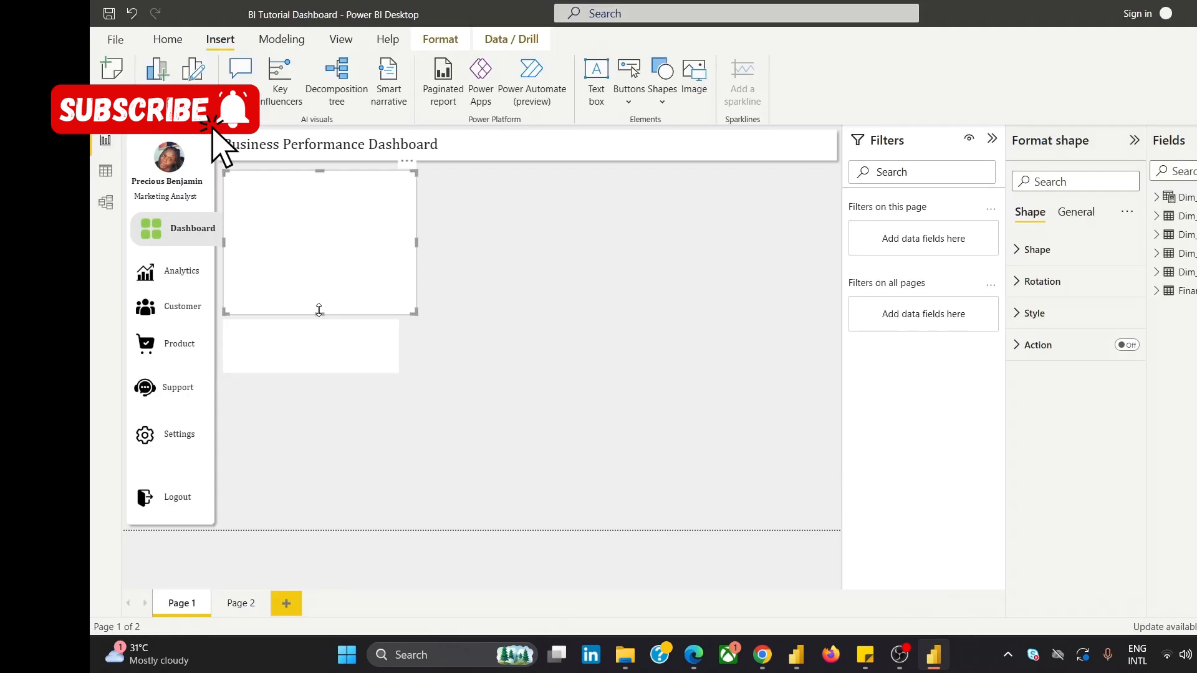
left_click(310, 370)
left_click_drag(311, 372, 313, 397)
left_click_drag(399, 362, 417, 357)
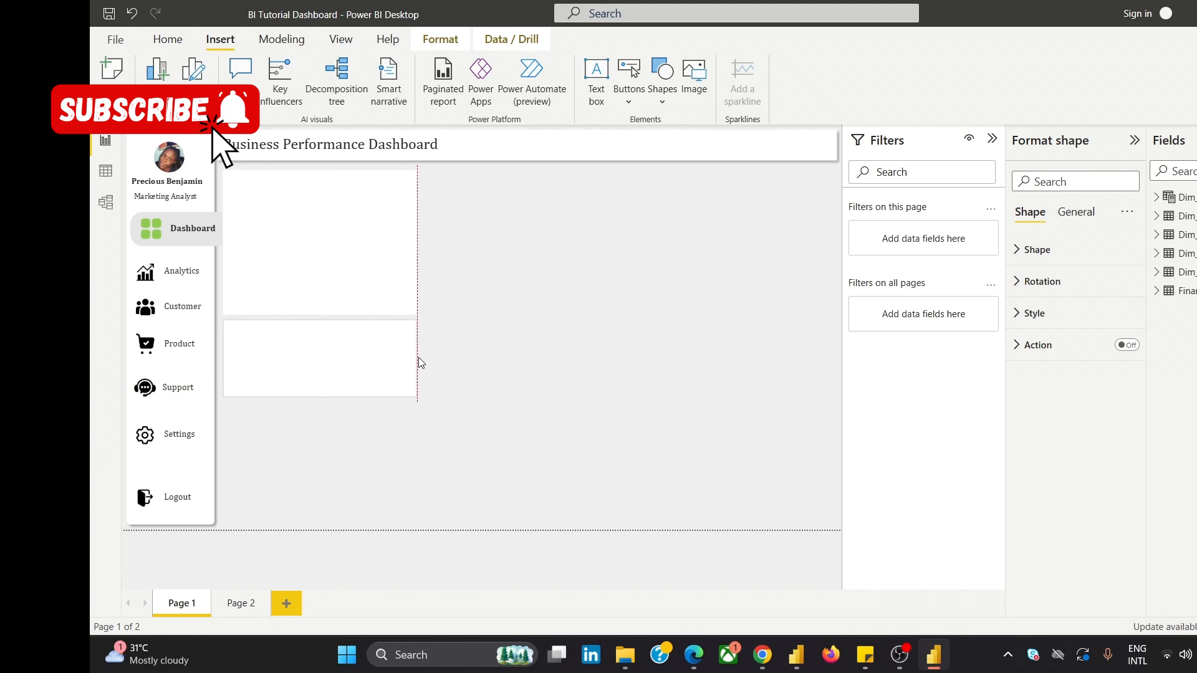
Add another copy of the shorter white panel directly below it, aligned with the column.
left_click(561, 297)
key("ctrl+v")
left_click_drag(332, 367, 332, 444)
left_click(491, 323)
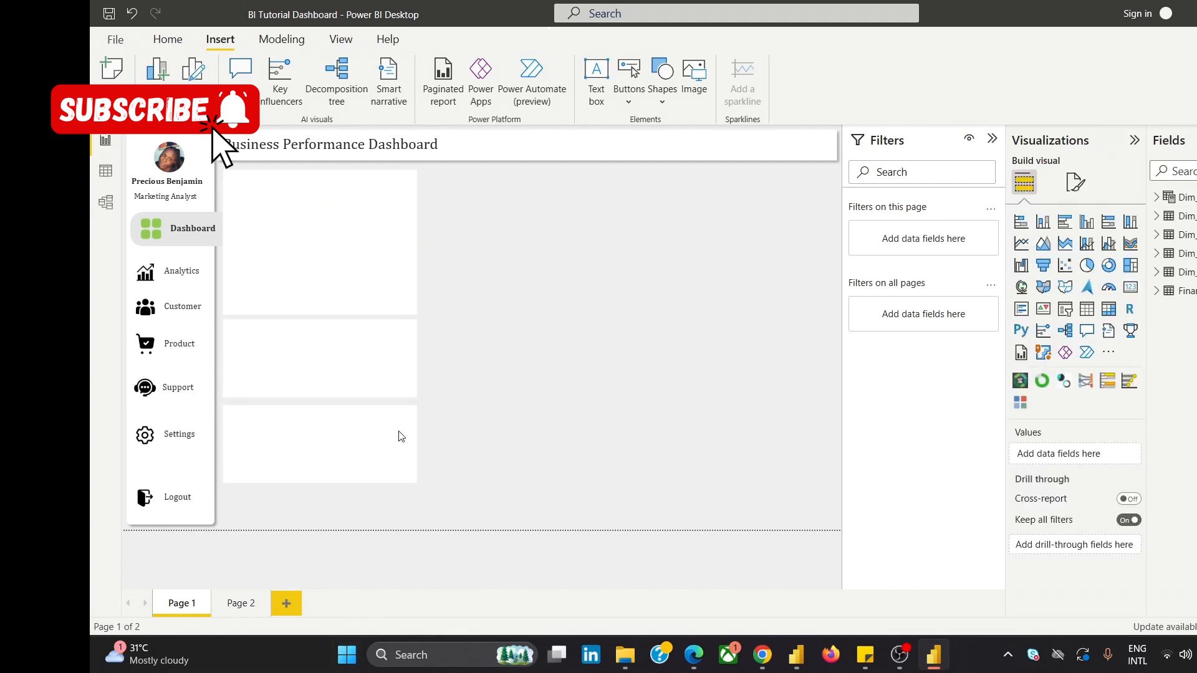
Check the reference dashboard image and reduce the height of the top white panel.
mouse_move(761, 655)
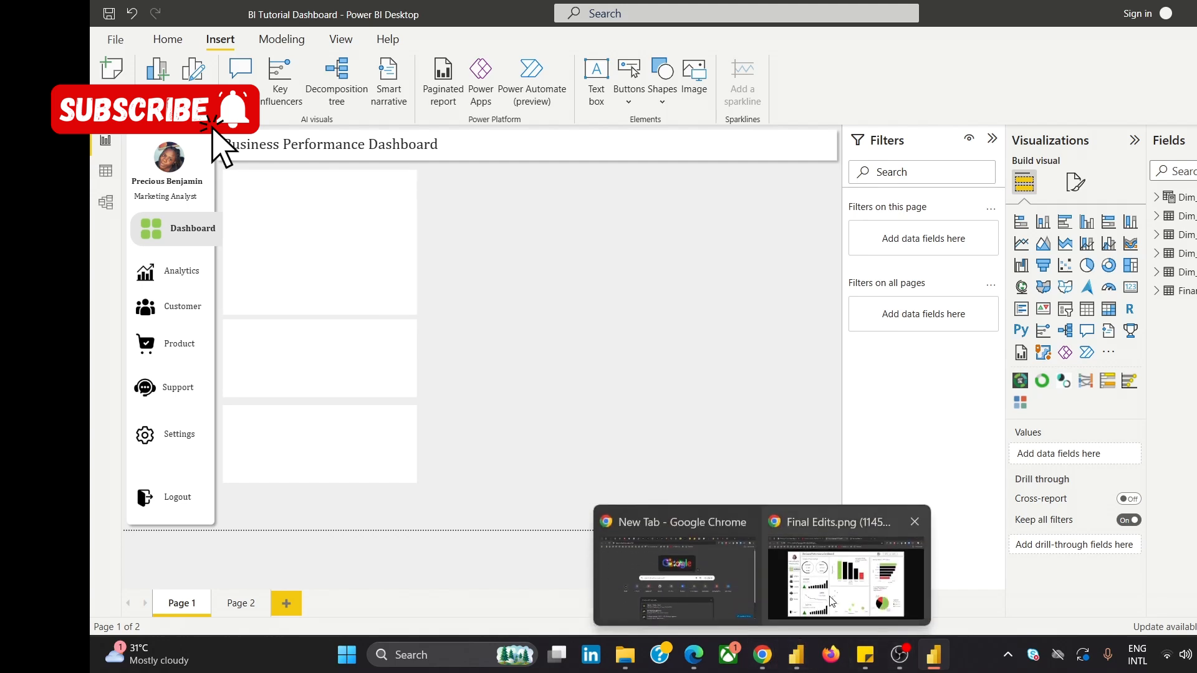
mouse_move(831, 600)
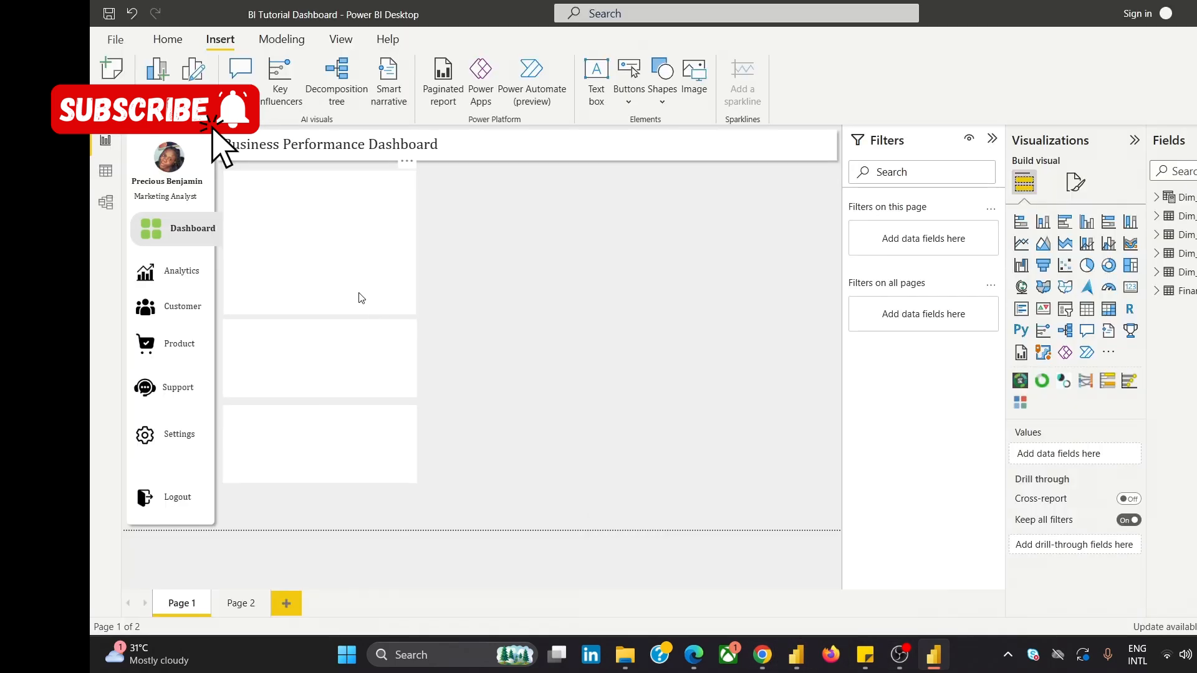
left_click(360, 296)
left_click_drag(321, 314, 330, 299)
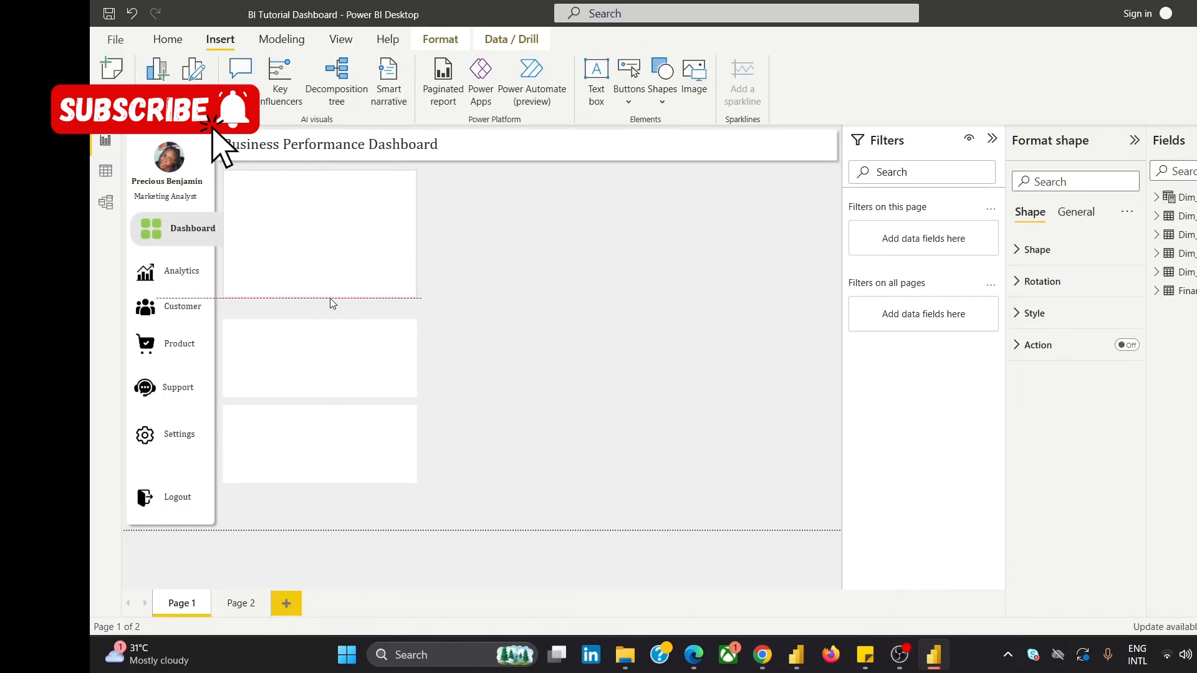
left_click(579, 323)
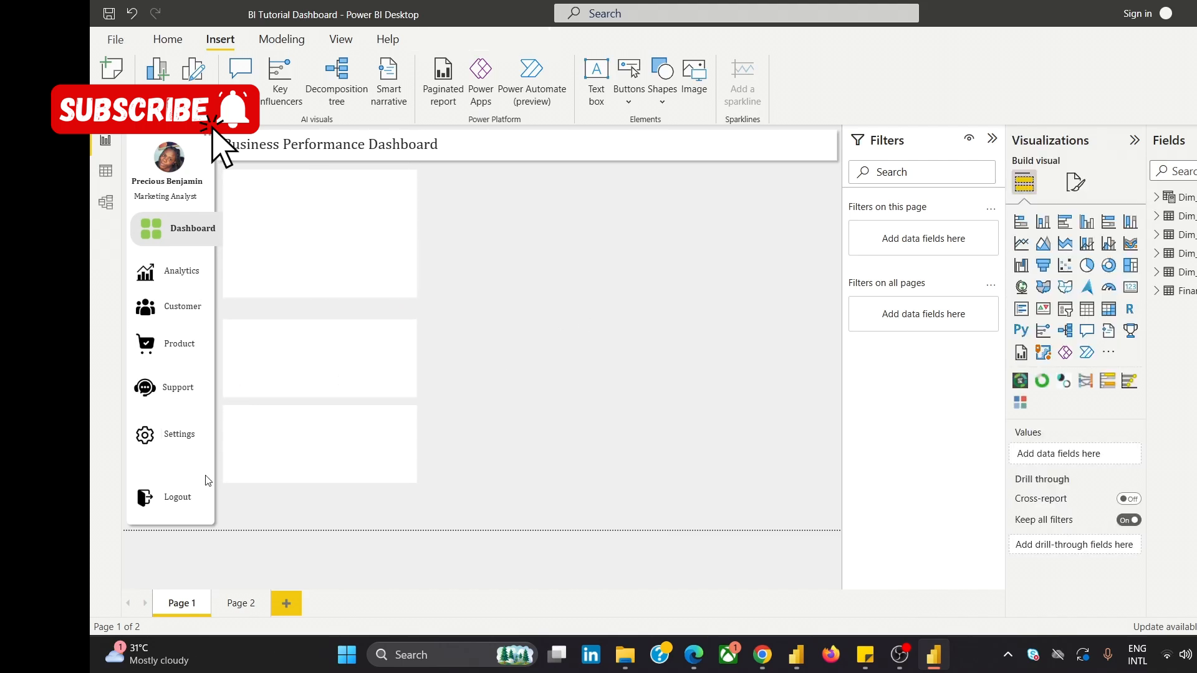
Move the middle white panel up to close the gap beneath the top panel, then check the reference dashboard image.
left_click(291, 372)
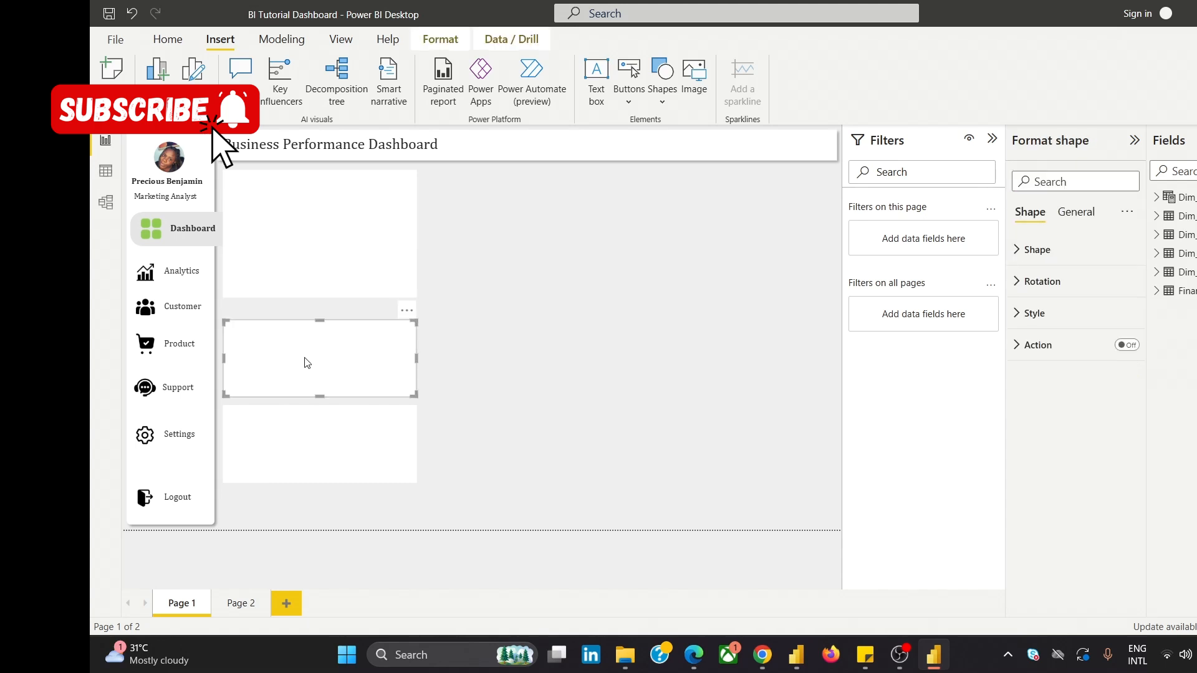
left_click_drag(307, 363, 305, 351)
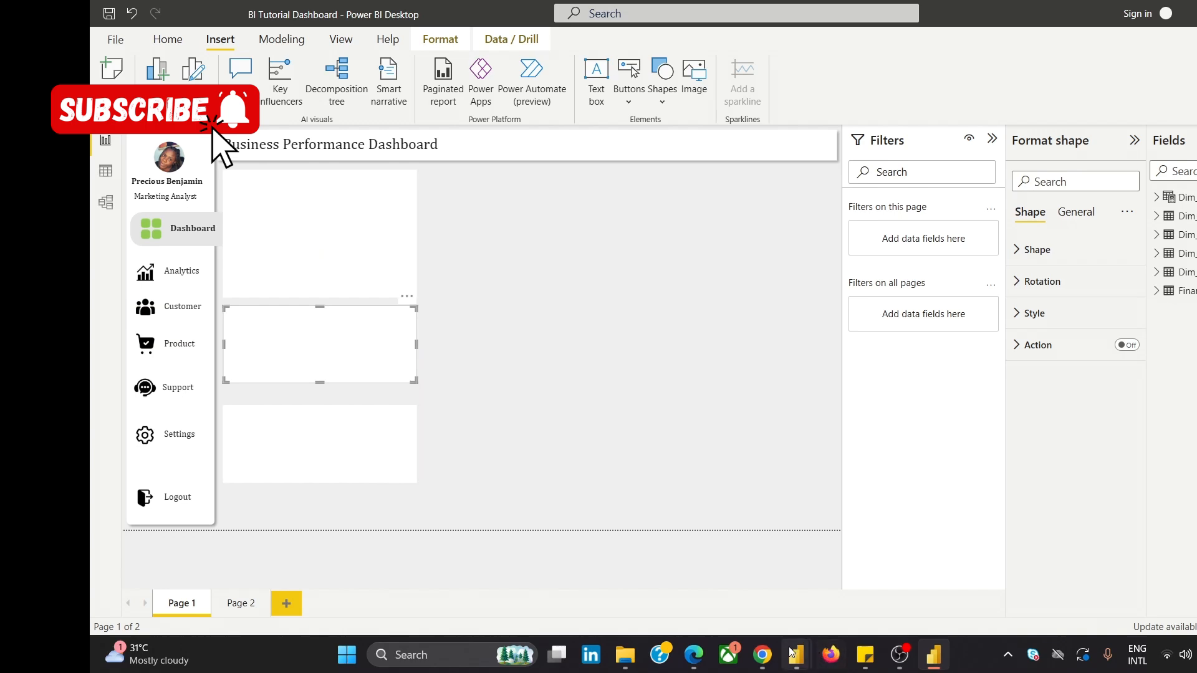
mouse_move(761, 654)
mouse_move(860, 574)
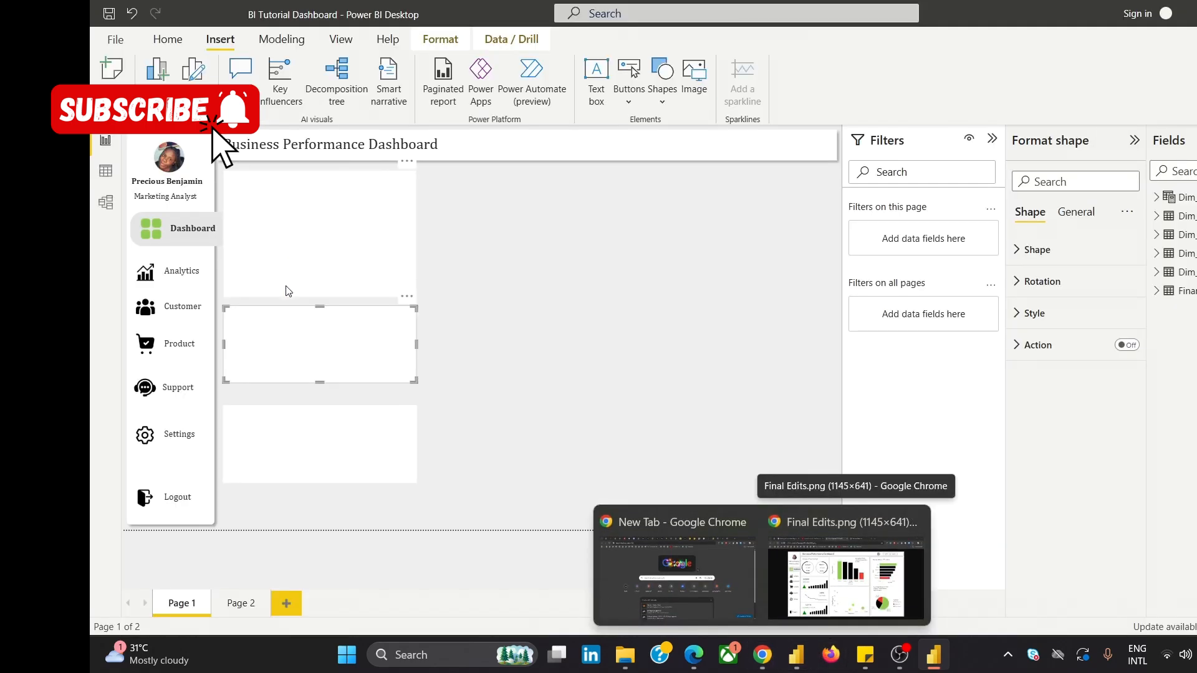
Move the third white panel up beneath the second and place a further copy at the bottom of the page.
left_click(329, 453)
left_click_drag(337, 460, 355, 526)
mouse_move(761, 658)
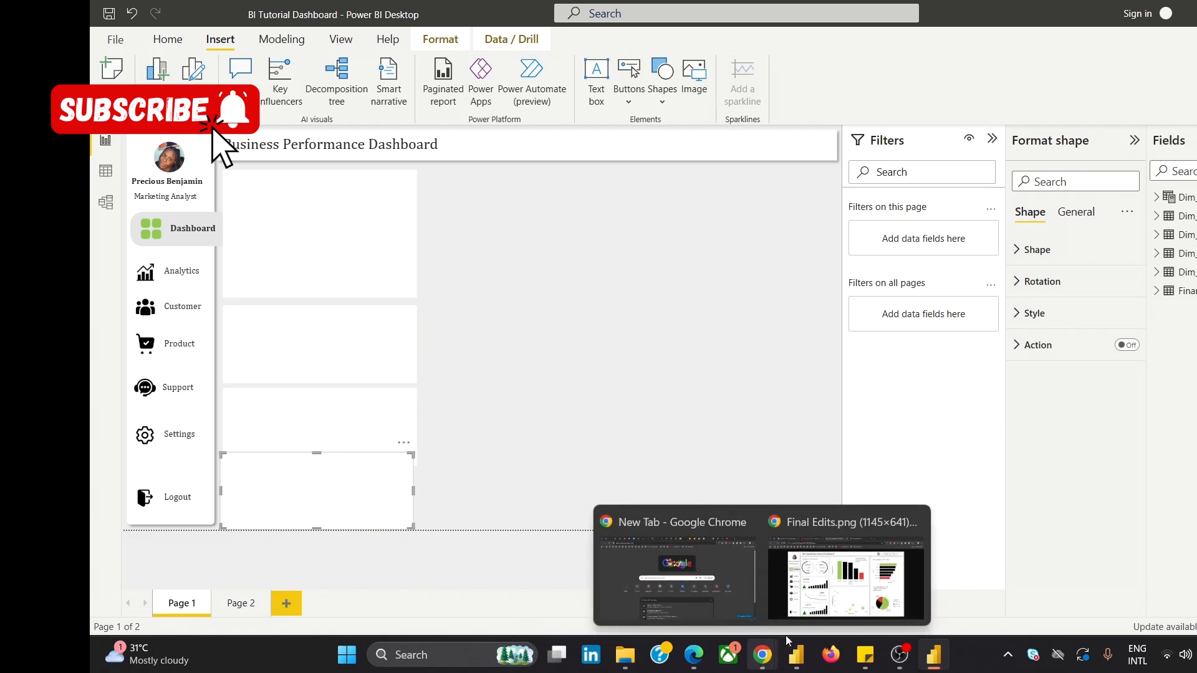
mouse_move(841, 597)
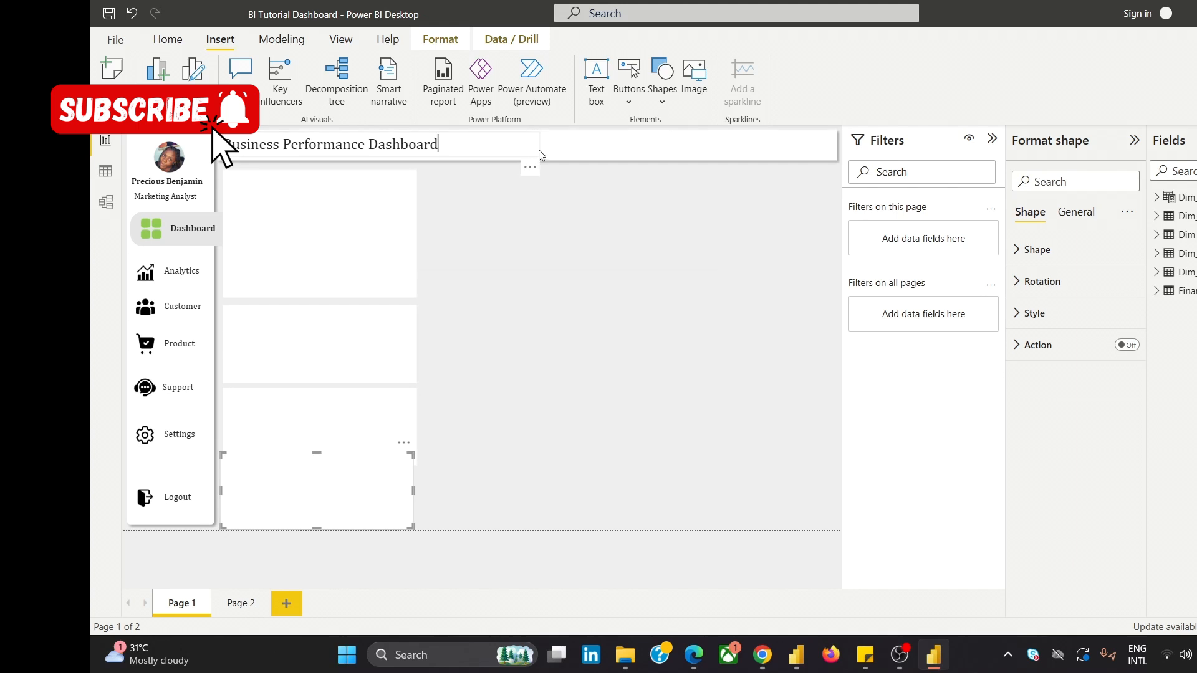
Reduce the height of the white header bar behind the dashboard title.
left_click(538, 150)
left_click(573, 152)
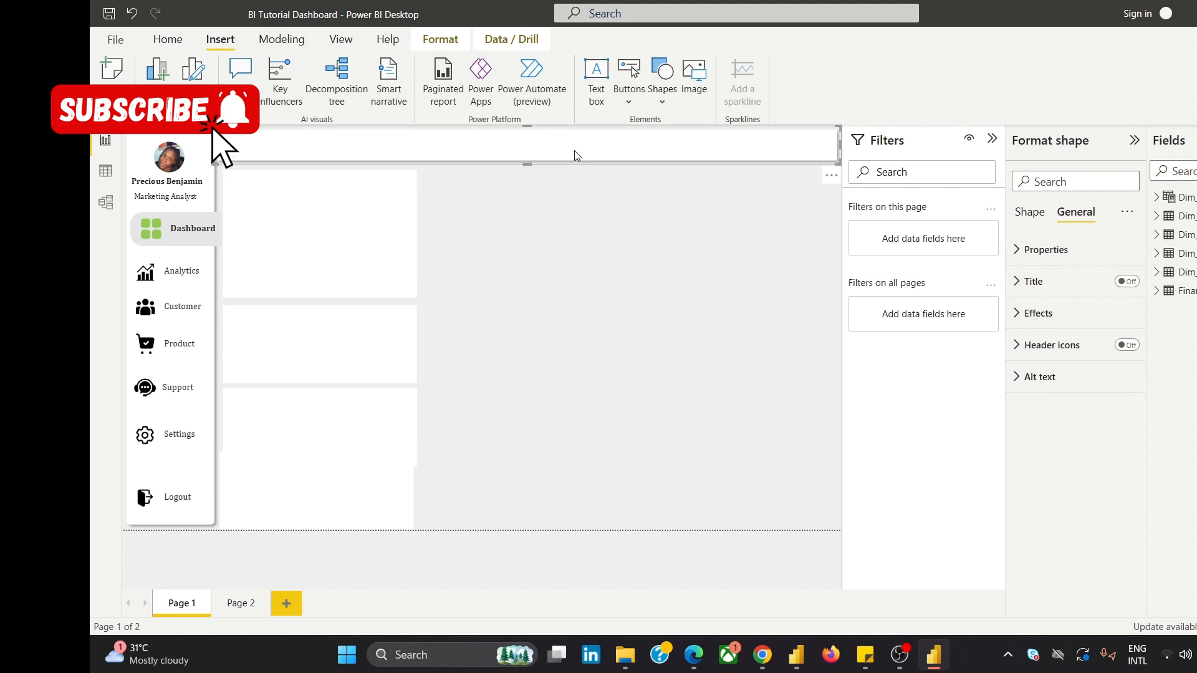
left_click_drag(528, 164, 528, 158)
left_click(540, 228)
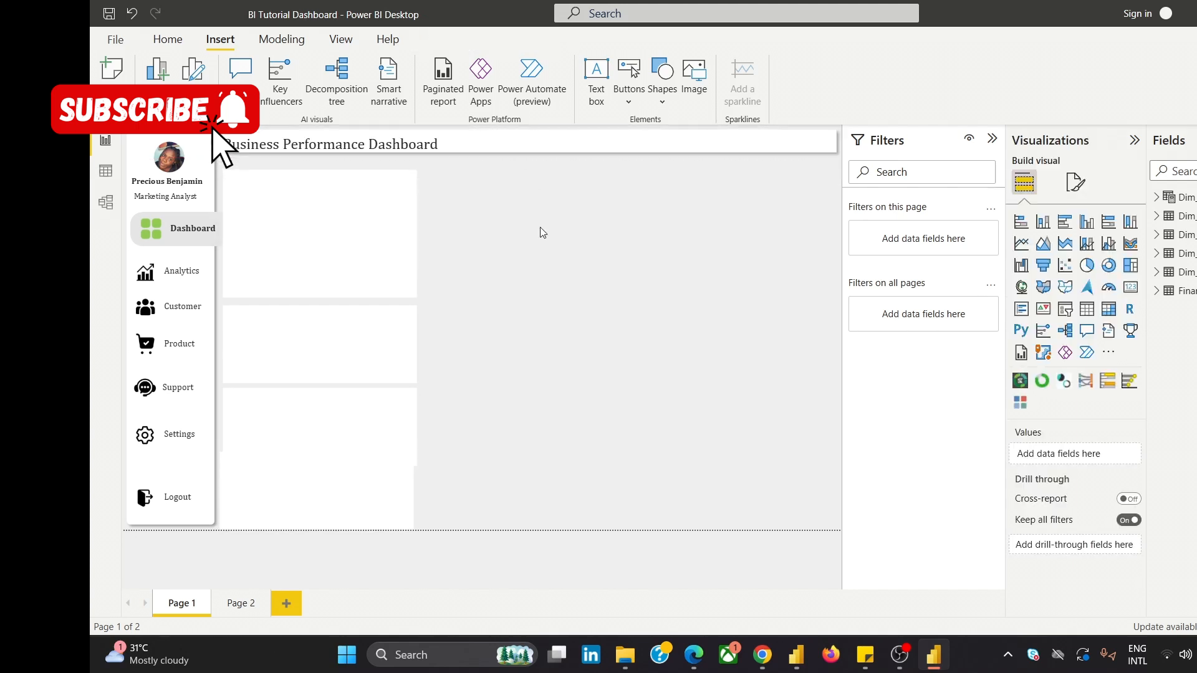
Shift the "Business Performance Dashboard" title text box slightly up so it sits within the shortened header bar.
left_click(327, 145)
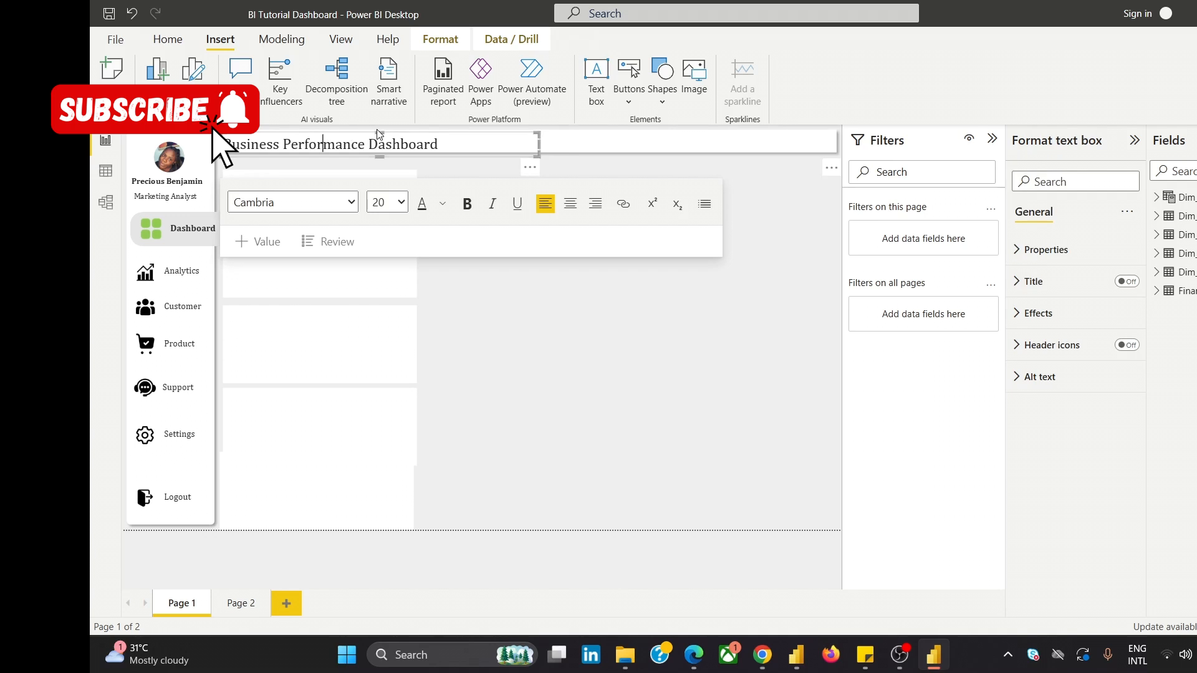
left_click(379, 132)
left_click(465, 197)
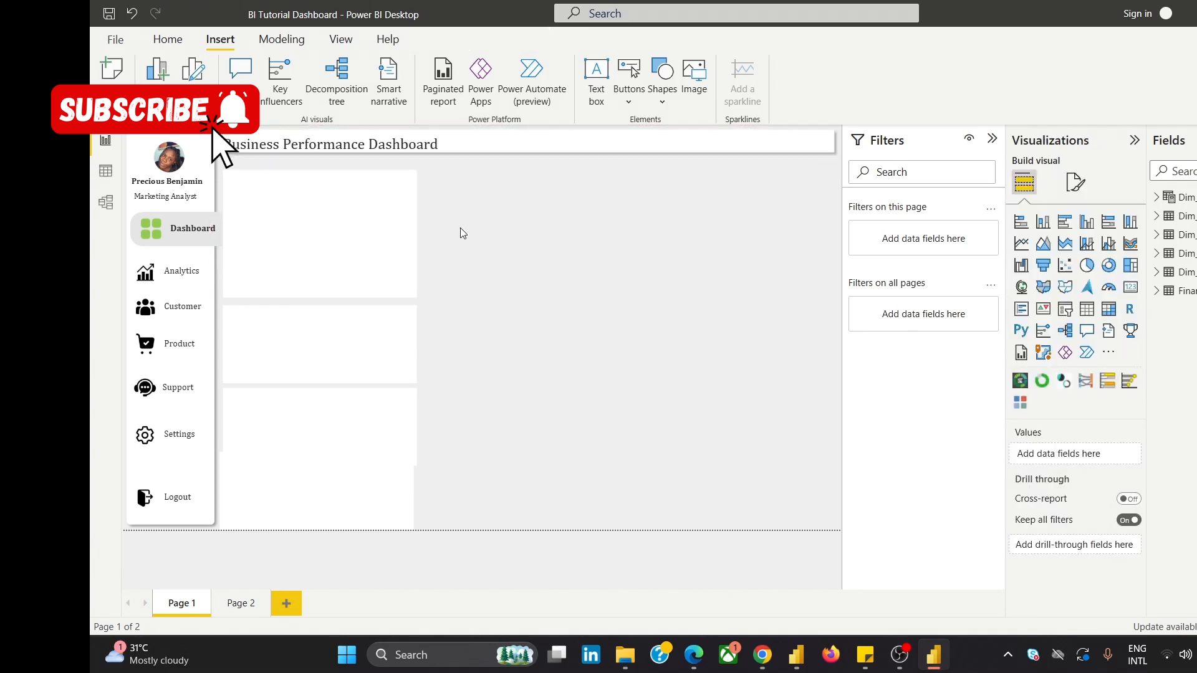
left_click(439, 153)
left_click_drag(533, 171, 532, 169)
left_click(546, 307)
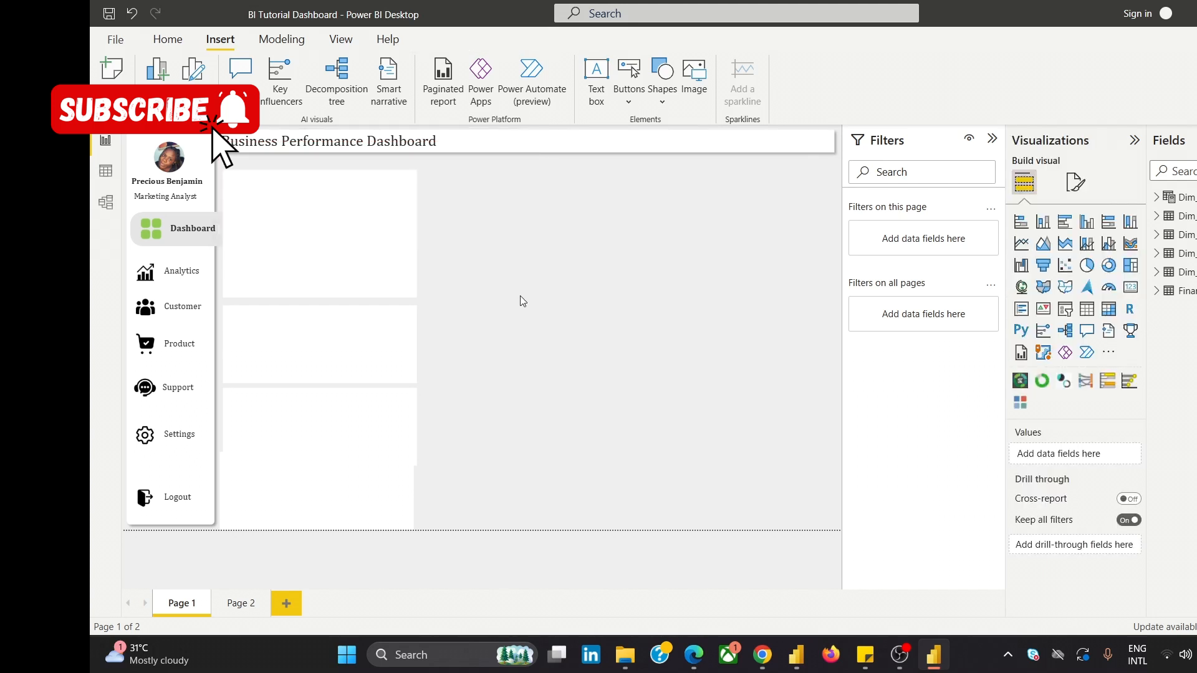
Move the top white panel up to sit just beneath the header bar.
left_click(315, 213)
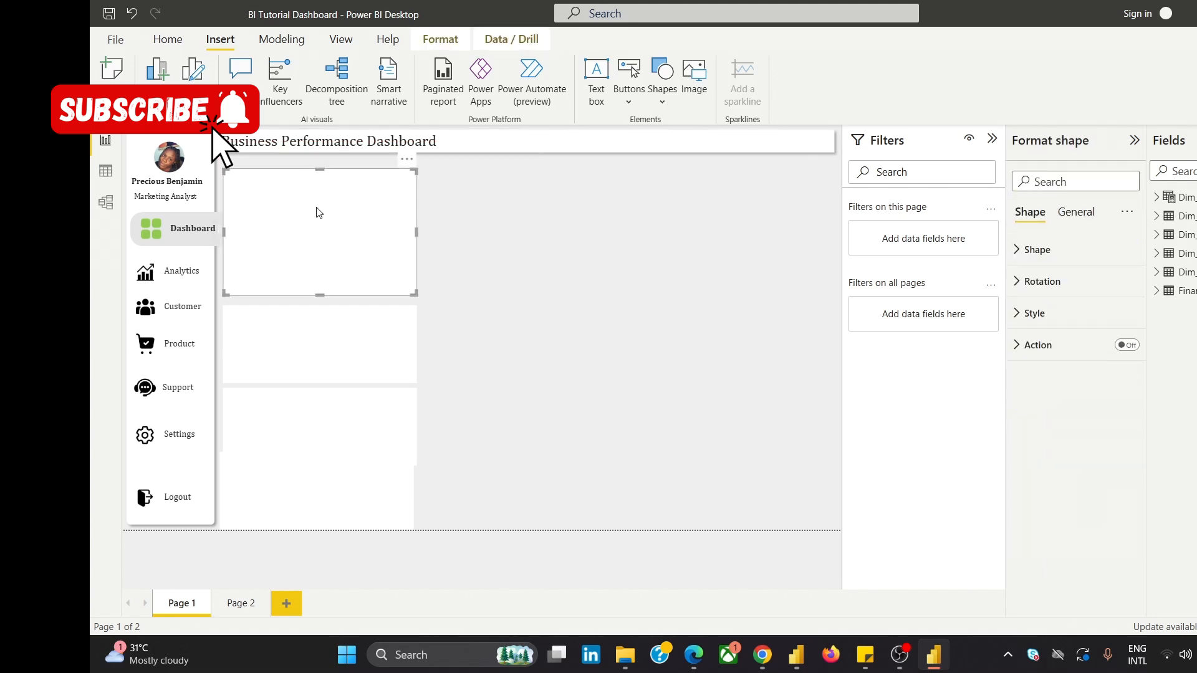
key("Up")
key("Up")
key("Up")
key("Up")
key("Up")
key("Up")
key("Up")
key("Up")
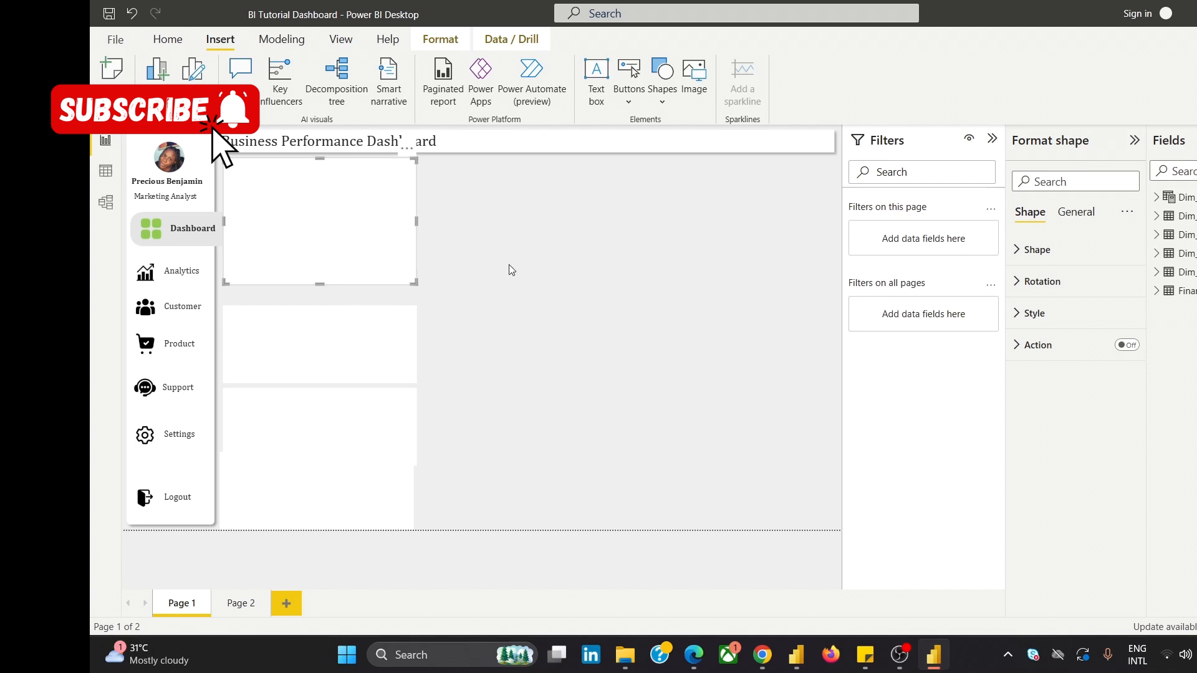
left_click(508, 264)
Move the second white panel up to narrow the gap beneath the top panel.
left_click(369, 368)
key("Up")
key("Up")
key("Up")
key("Up")
key("Up")
key("Up")
key("Up")
key("Up")
key("Up")
key("Up")
key("Up")
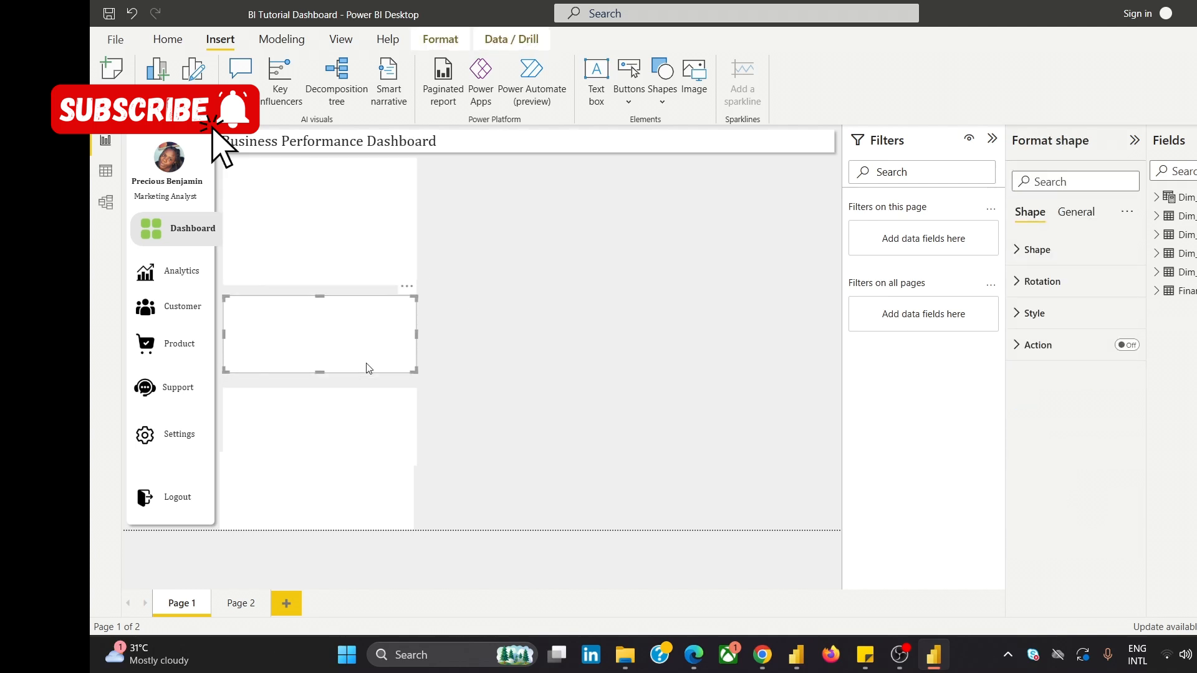
Move the third white panel up beneath the second, leaving a narrow gap between them.
left_click(374, 432)
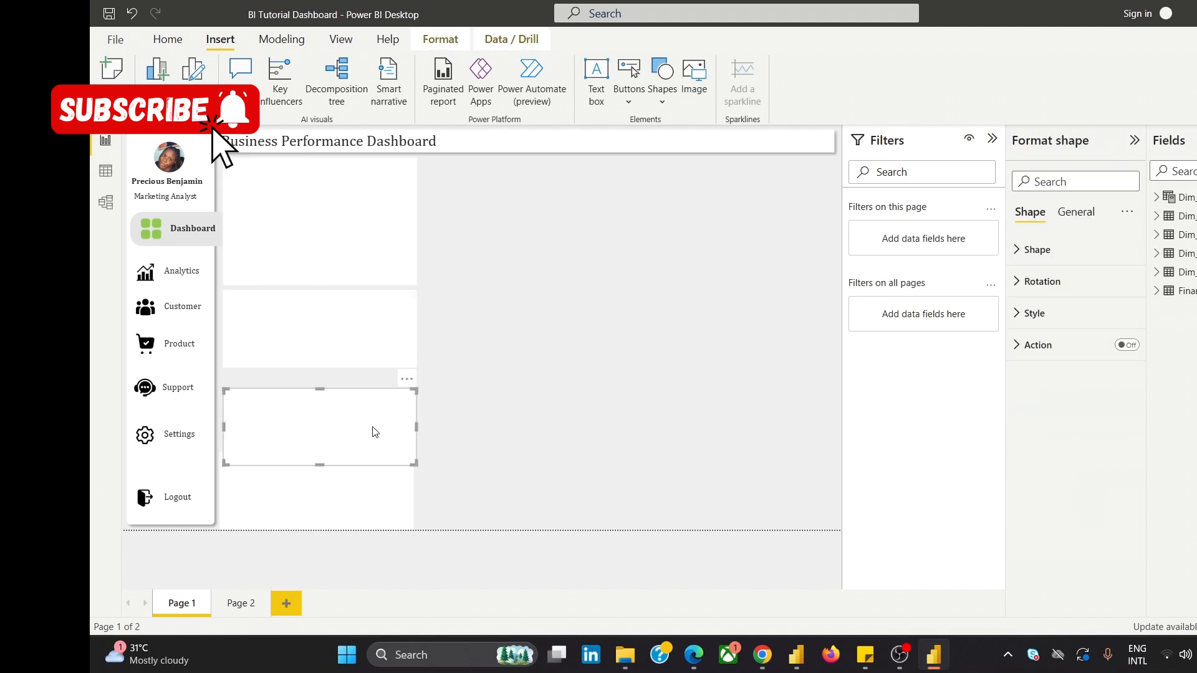
key("Up")
key("Up")
key("Up")
key("Up")
key("Up")
key("Up")
key("Up")
key("Up")
key("Up")
key("Up")
key("Up")
key("Up")
key("Up")
key("Up")
key("Up")
key("Up")
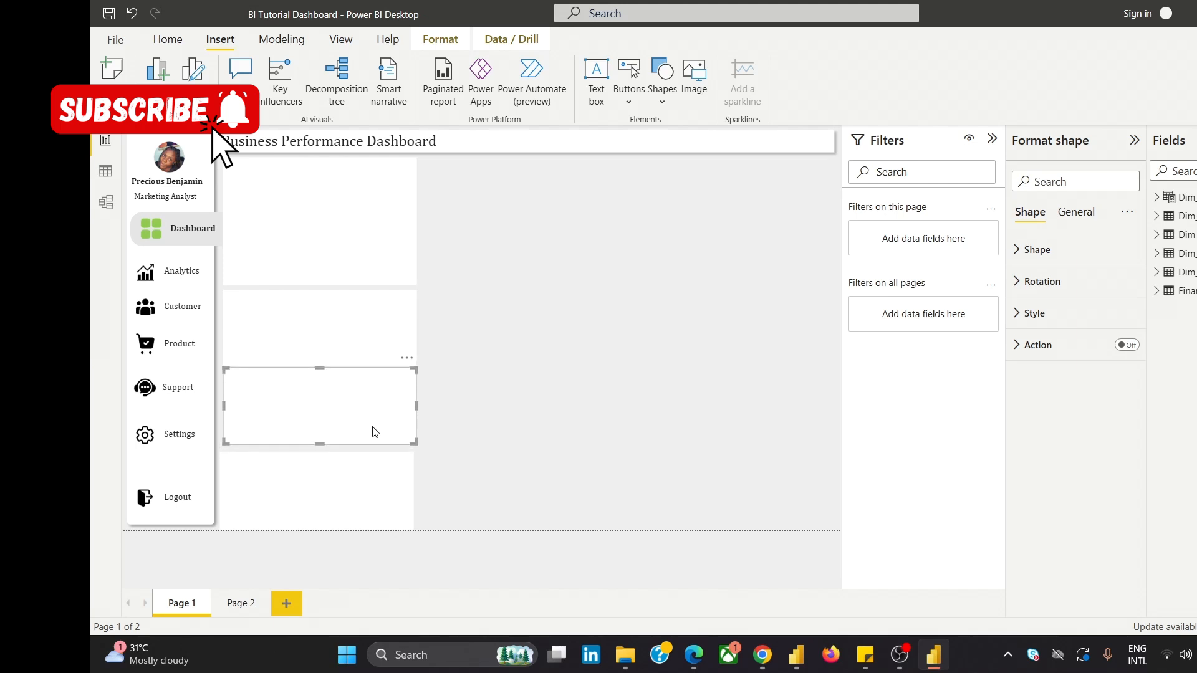
key("Down")
key("Down")
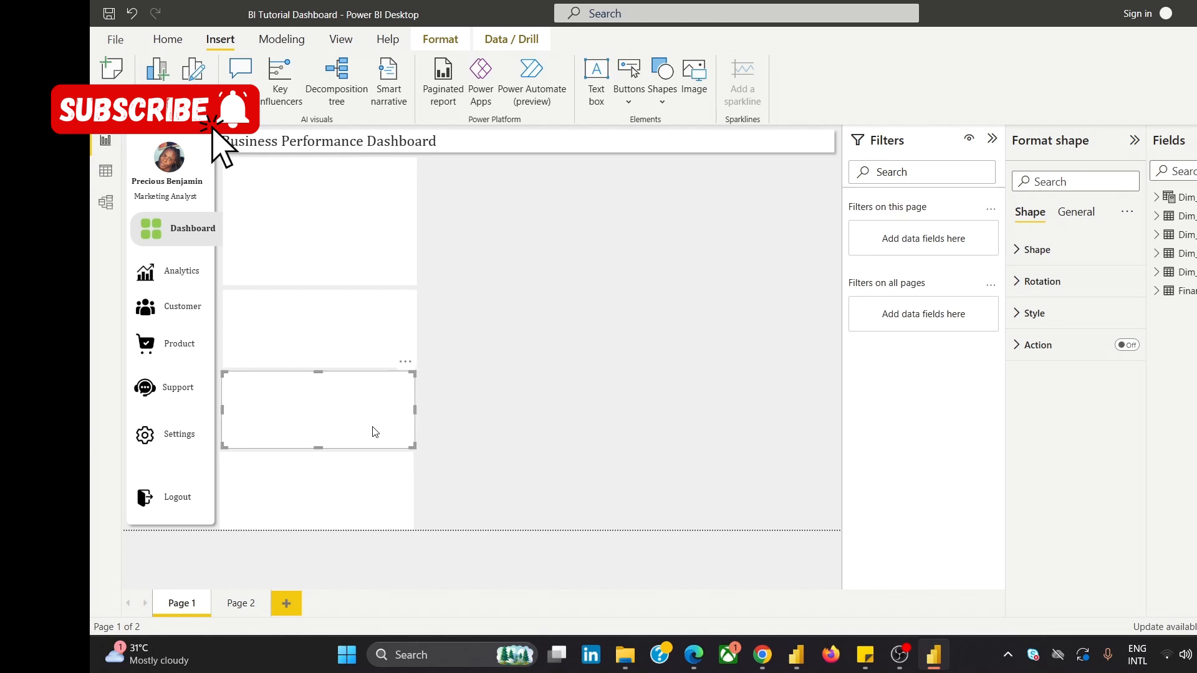
left_click(548, 341)
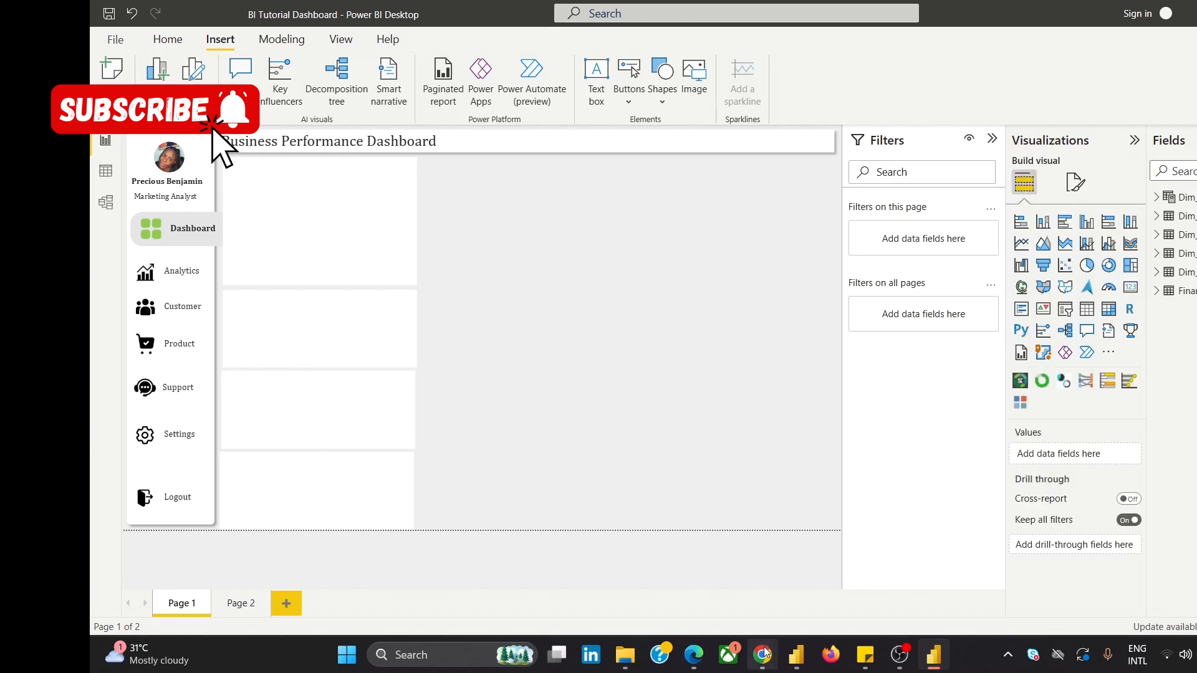
Preview the reference dashboard and shift the bottom white panel slightly right to line it up with the column.
mouse_move(762, 654)
mouse_move(823, 566)
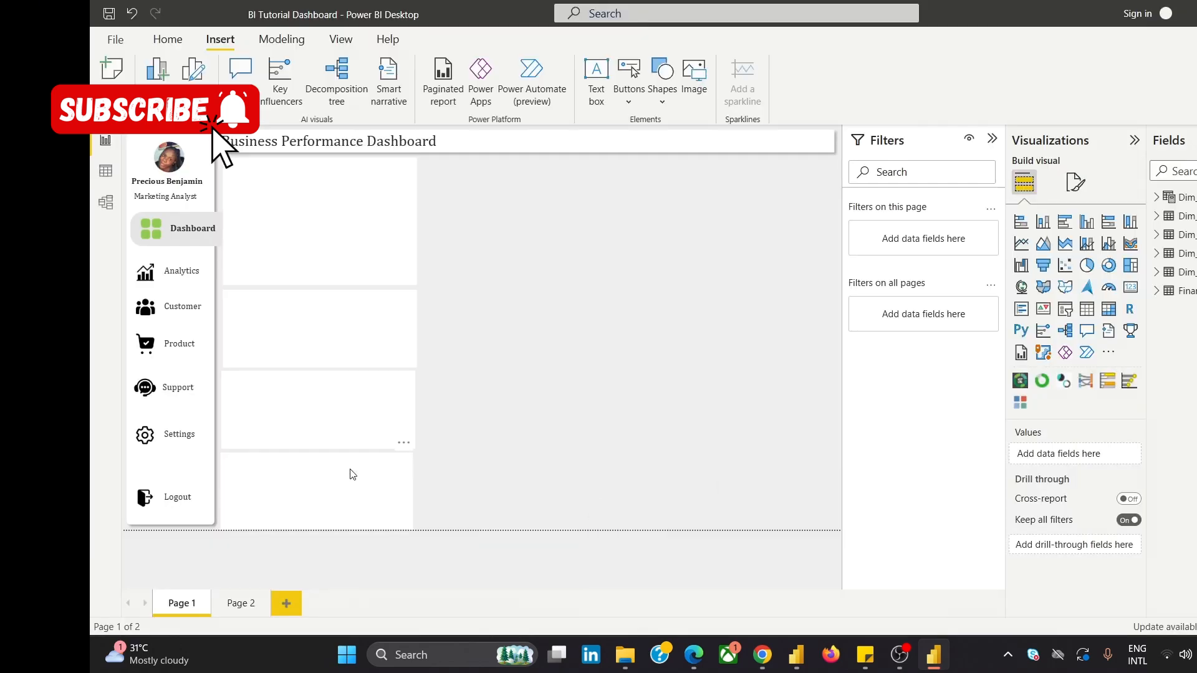
left_click(352, 474)
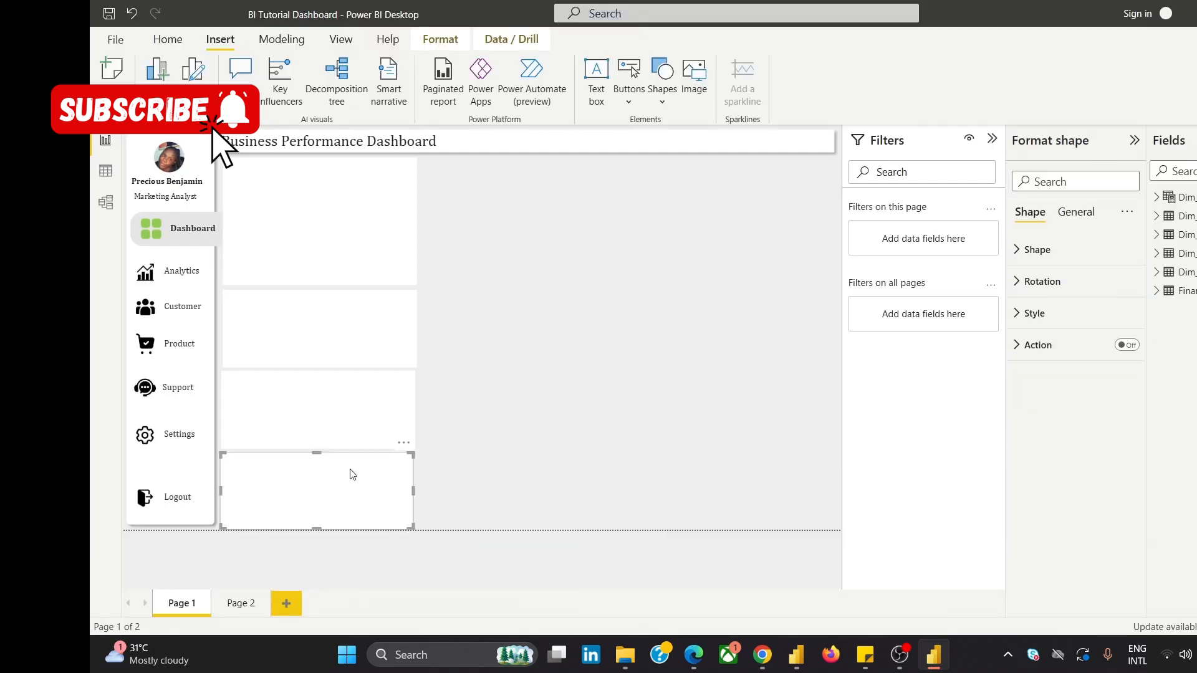
key("Right")
key("Right")
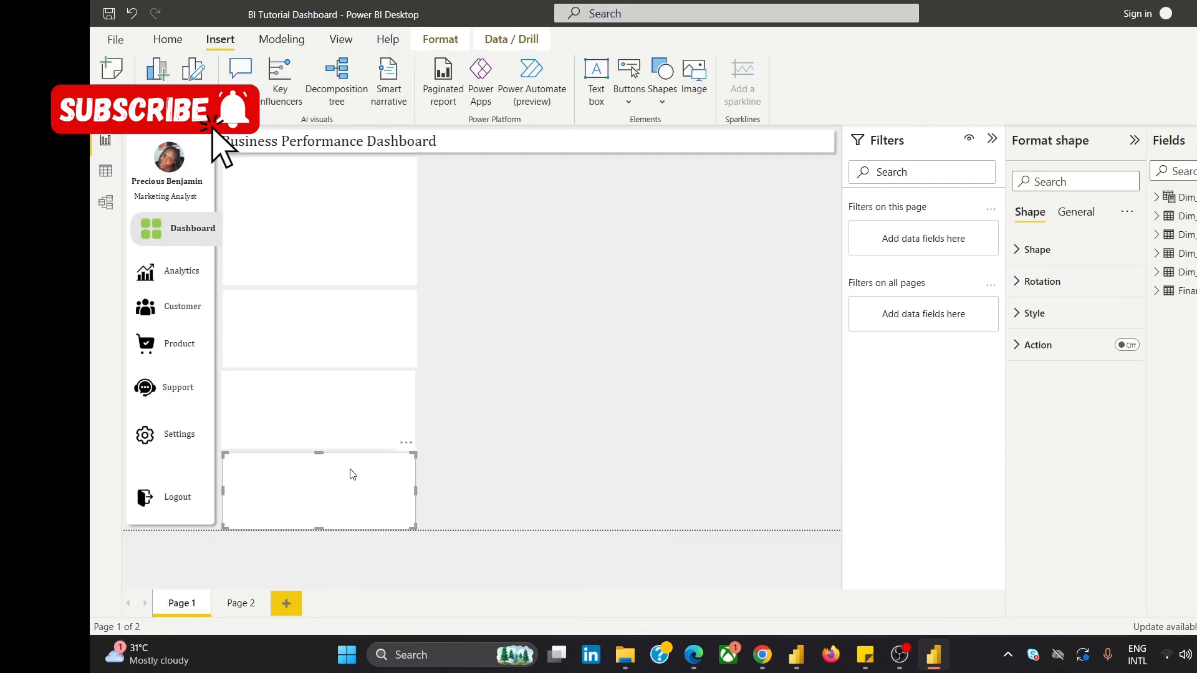
left_click(611, 249)
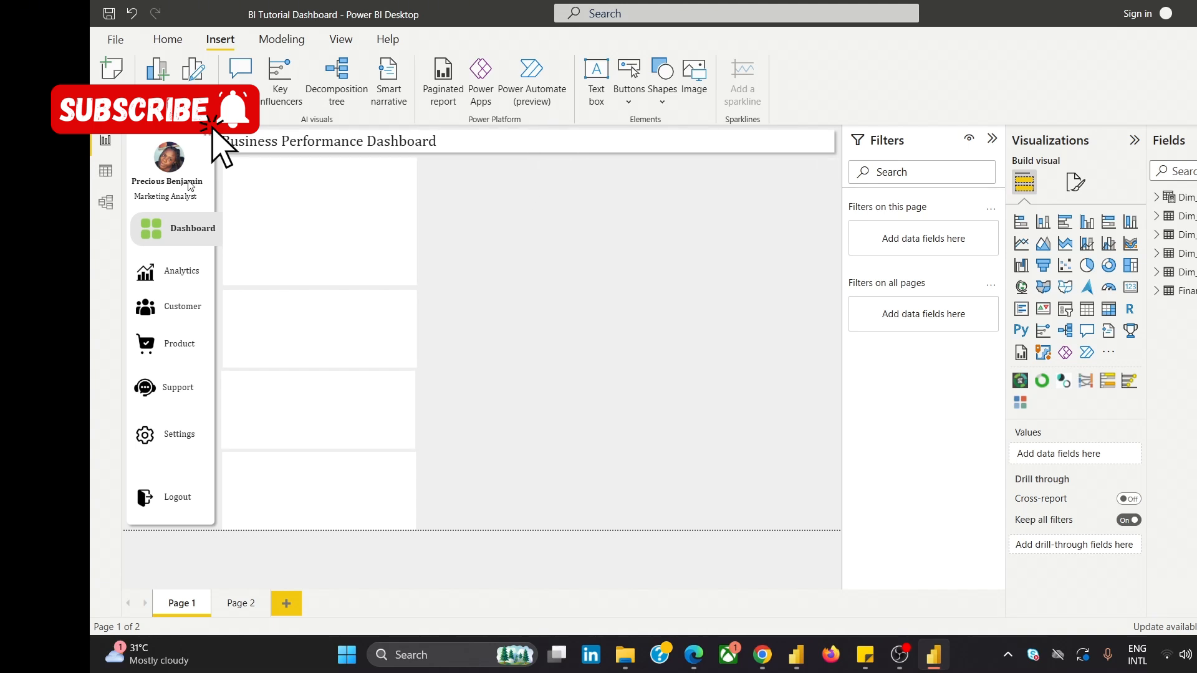
Preview the reference dashboard and slightly reduce the height of the top white panel.
mouse_move(762, 654)
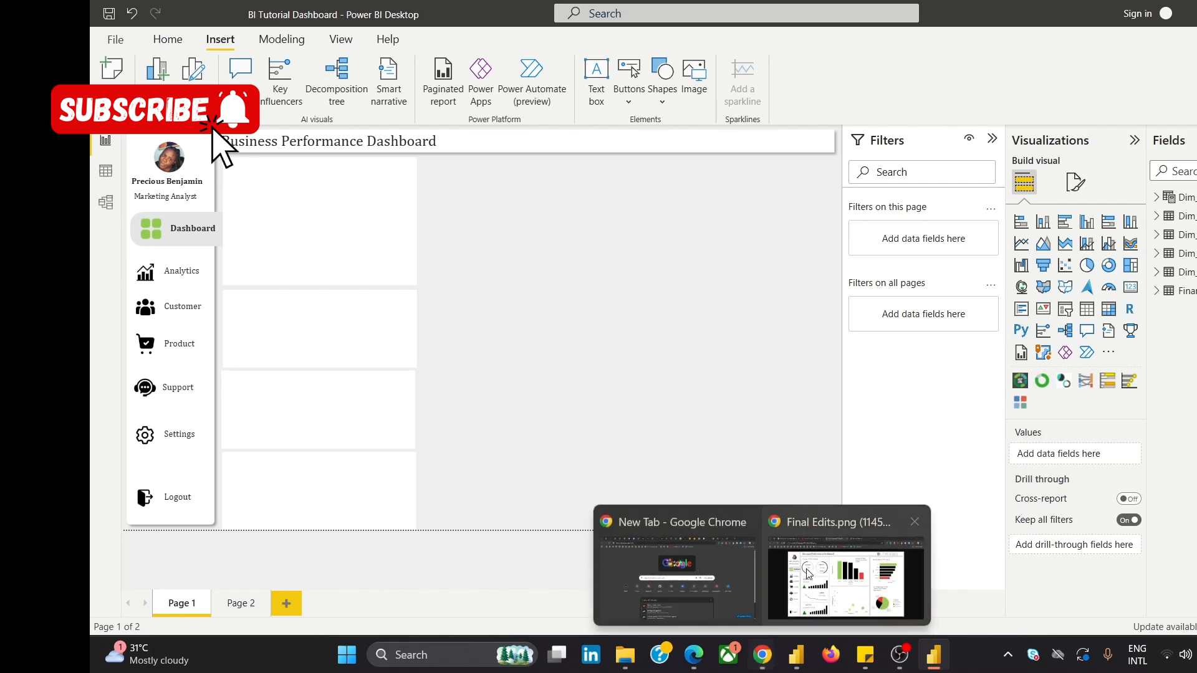
mouse_move(808, 567)
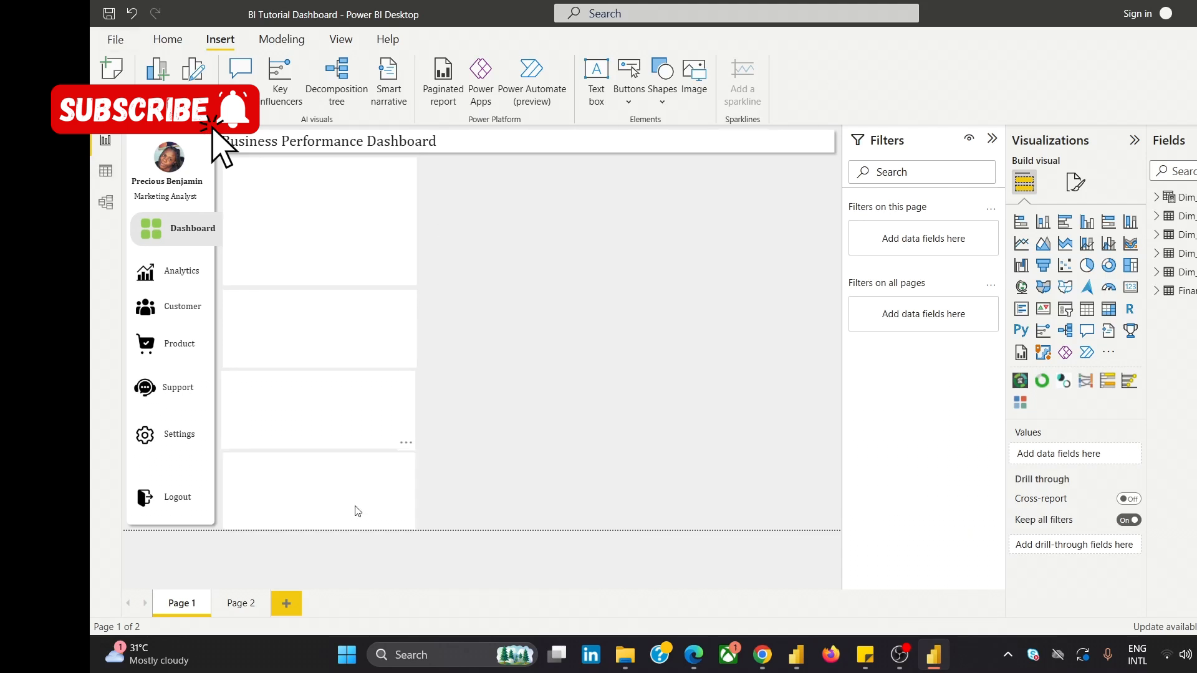
left_click(337, 280)
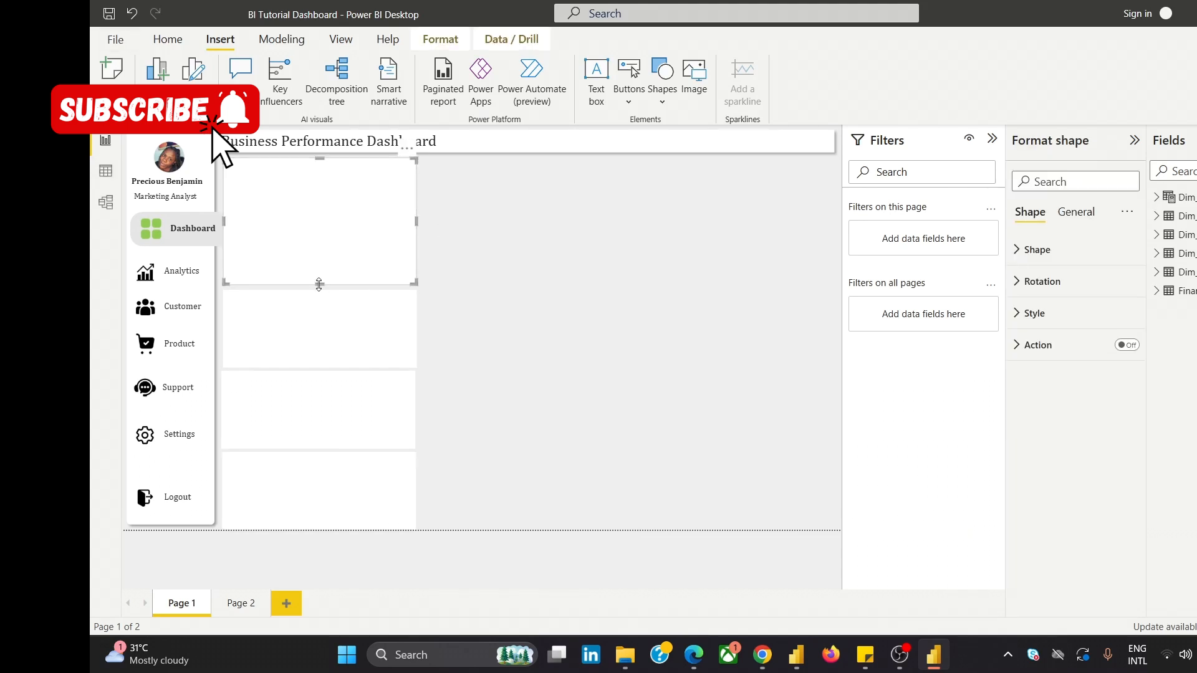
left_click_drag(319, 284, 319, 281)
left_click(421, 264)
Nudge the second white panel up to close the gap left by the shortened top panel.
left_click(342, 347)
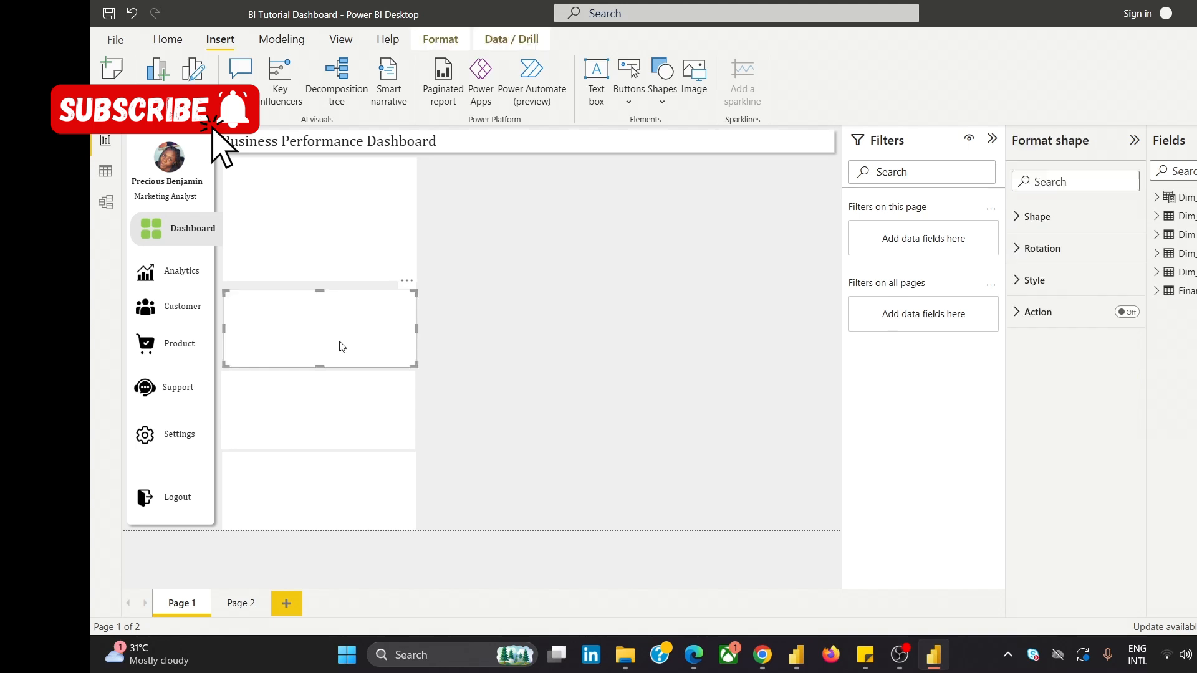
key("Up")
key("Up")
key("Up")
key("Up")
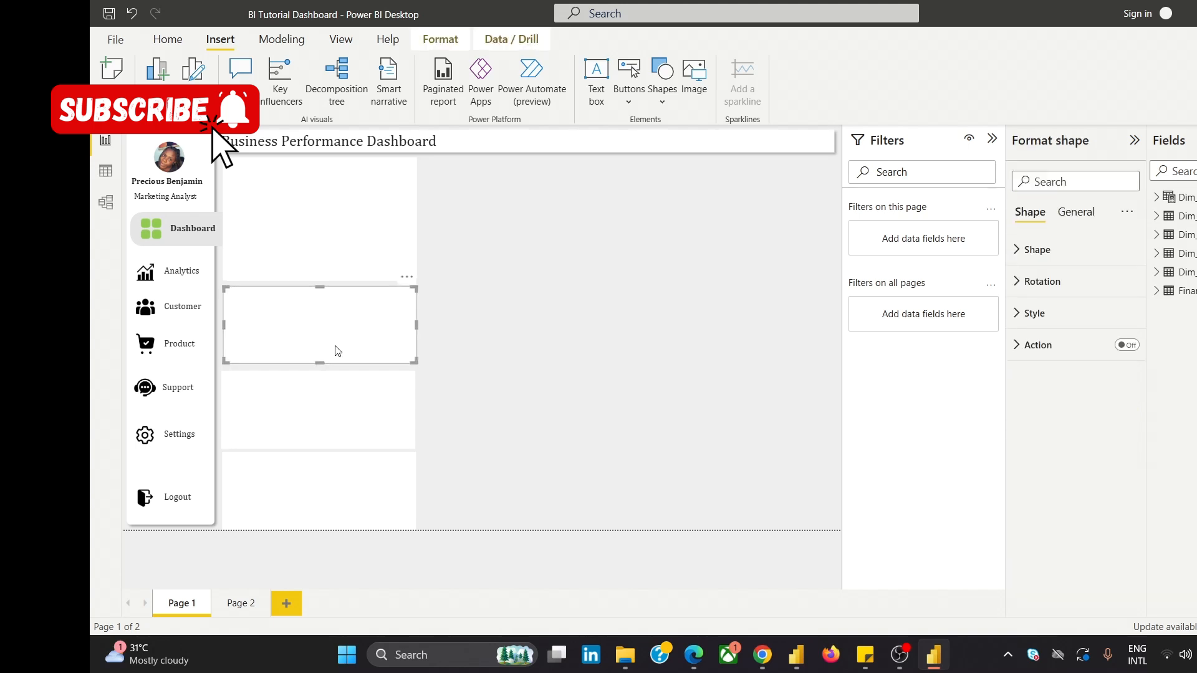
Nudge the third white panel up to even out the gap beneath the second panel.
left_click(377, 429)
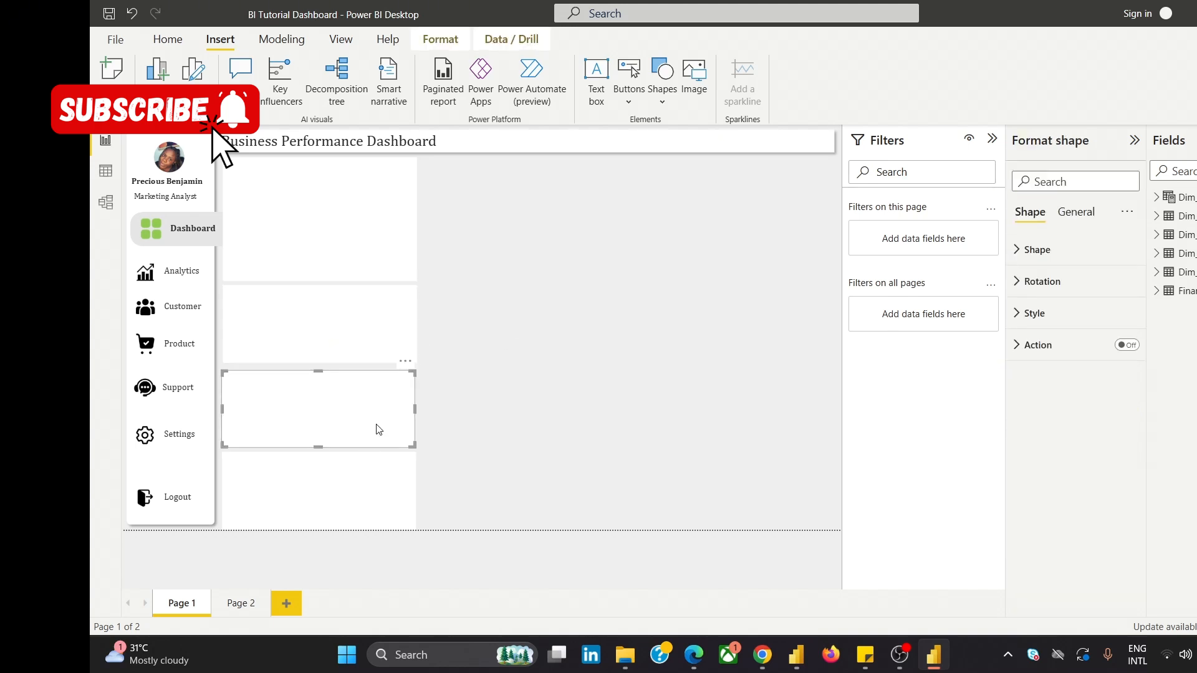
key("Up")
key("Up")
key("Up")
key("Up")
left_click(538, 329)
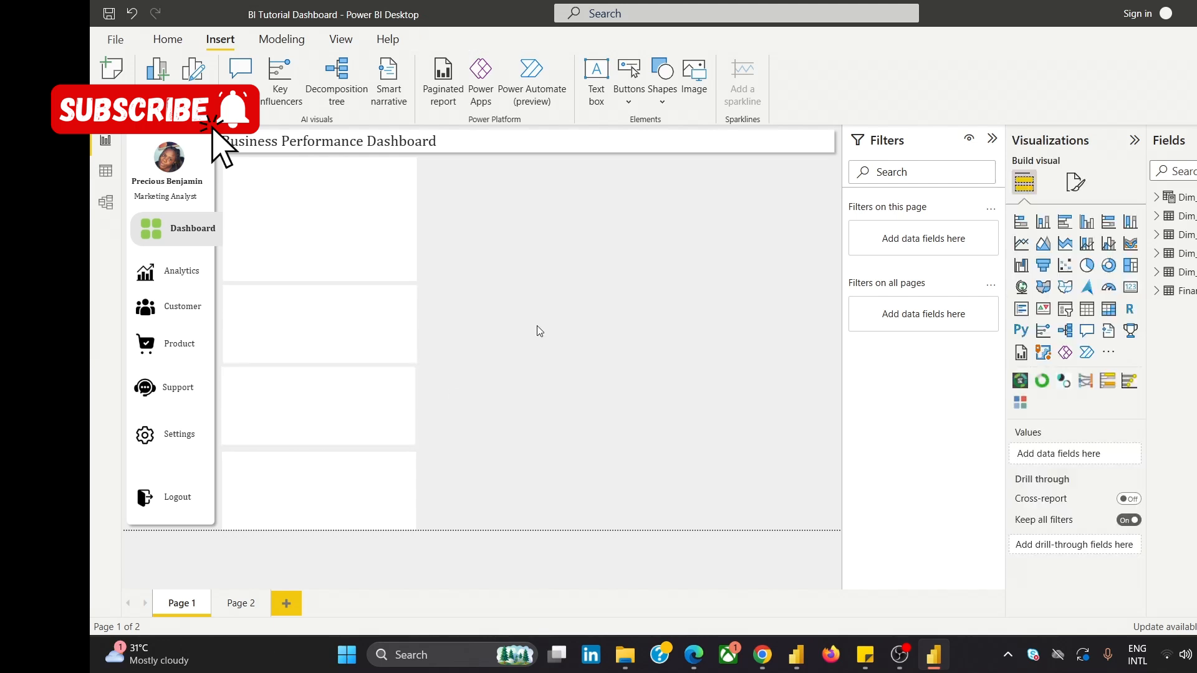
Nudge the bottom white panel up slightly so it clears the page's lower edge.
left_click(400, 512)
key("Up")
key("Up")
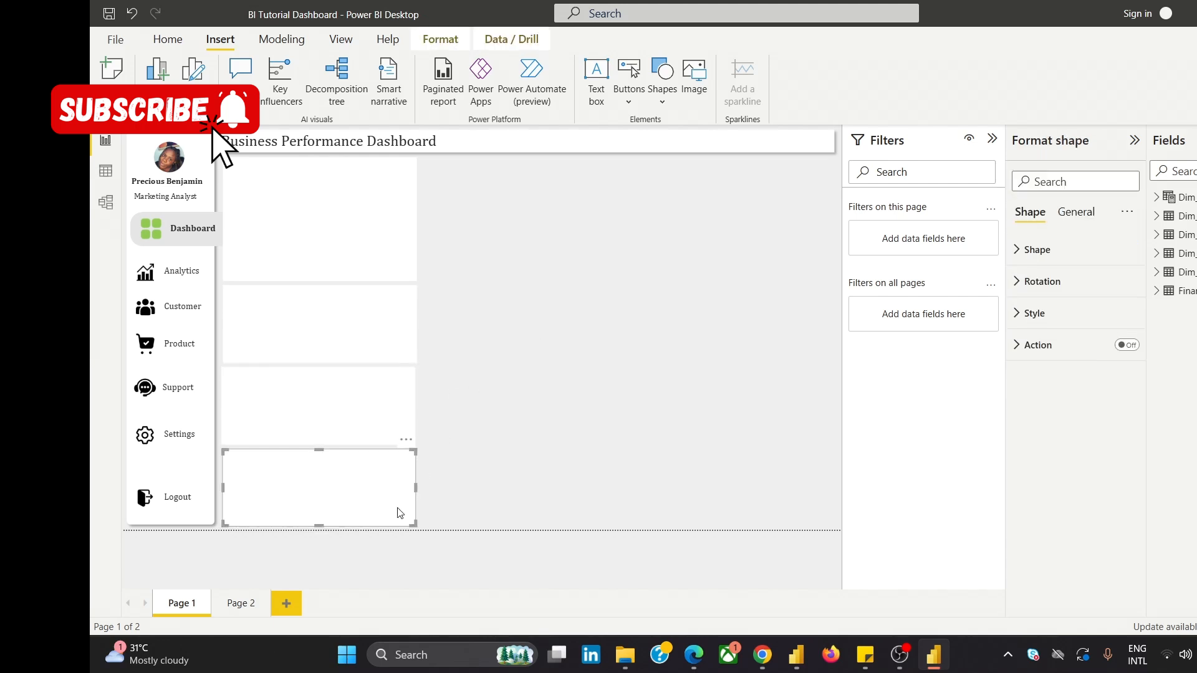
left_click(485, 409)
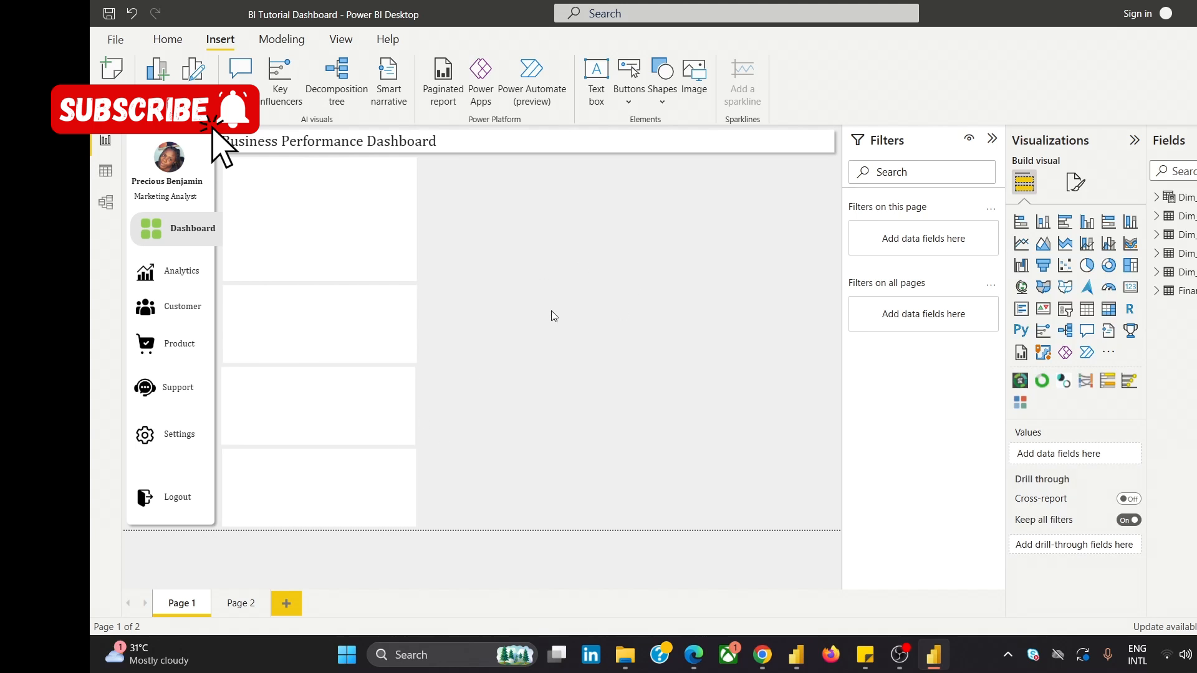
Check the reference dashboard image and place a copy of the second white panel at the top of a new column beside the first.
left_click(294, 240)
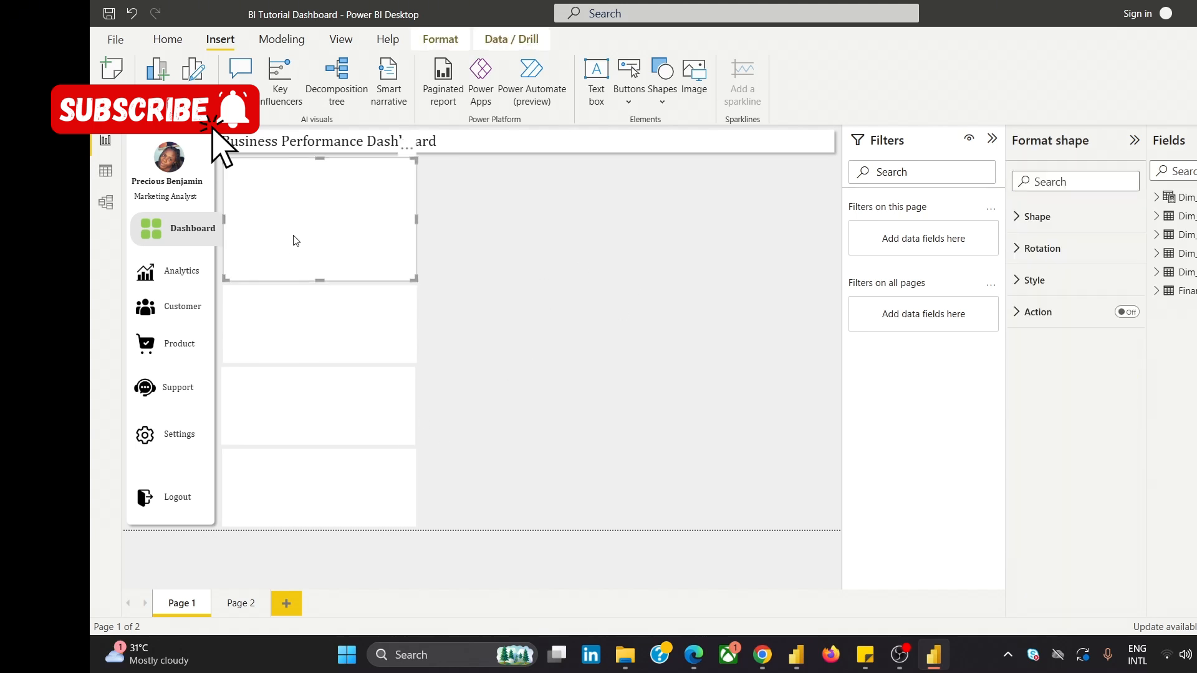
left_click(302, 334)
left_click(508, 310)
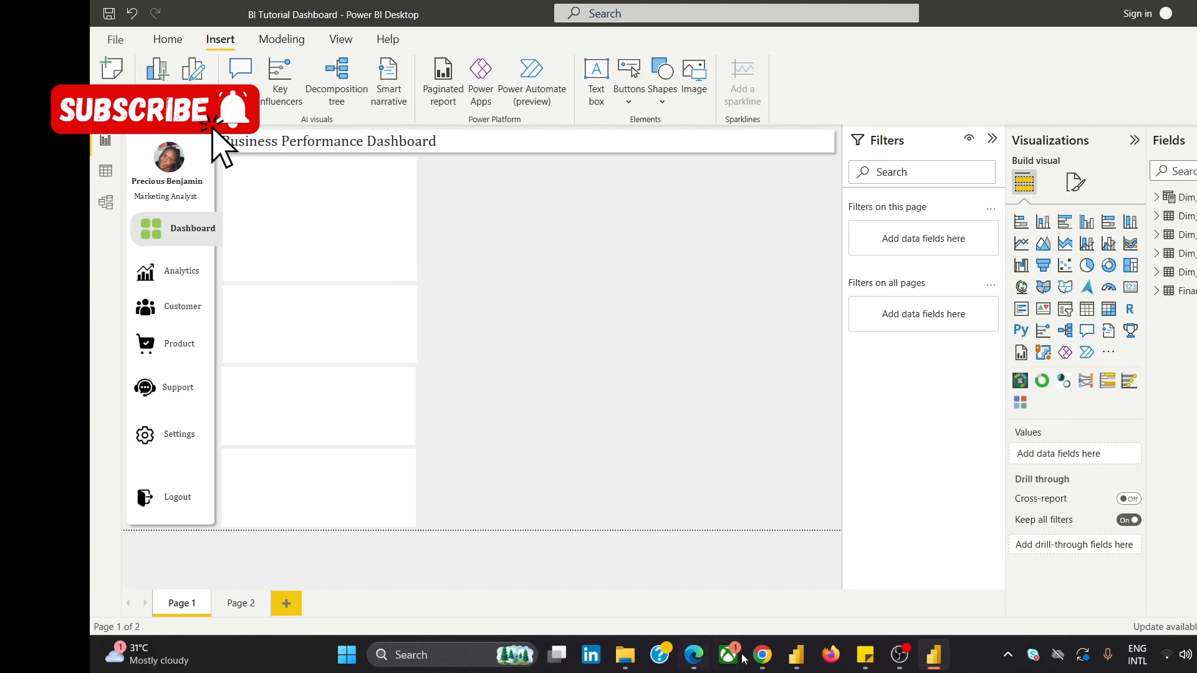
mouse_move(757, 656)
left_click(832, 586)
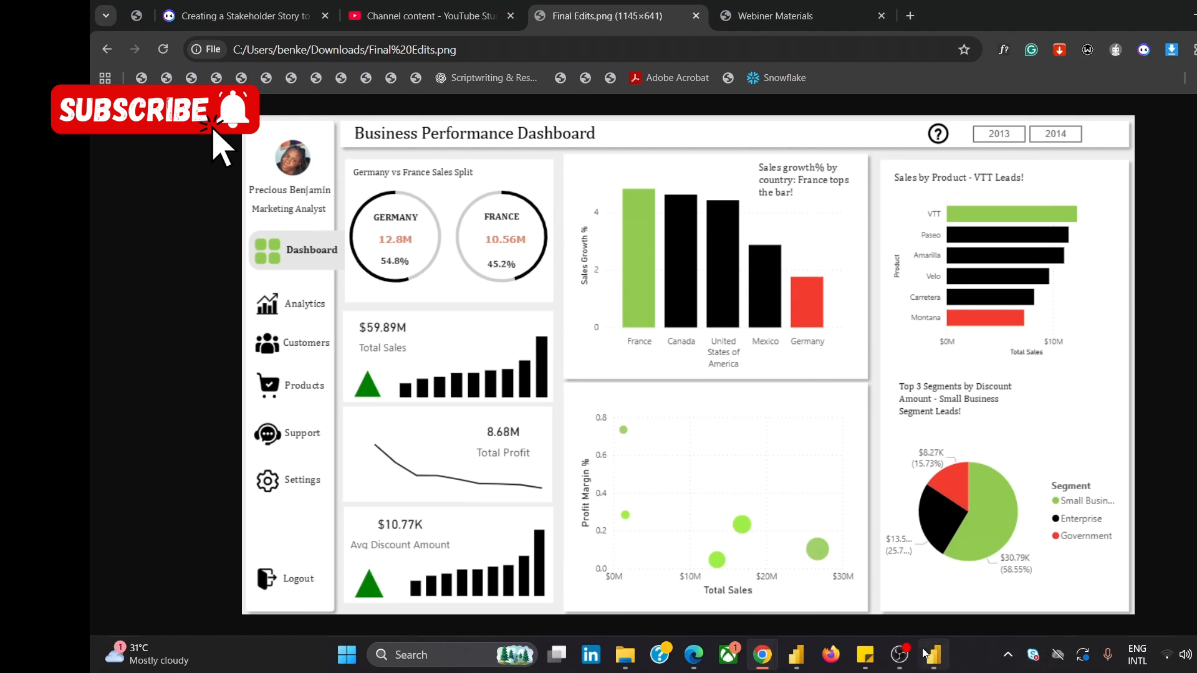
mouse_move(933, 655)
left_click(940, 600)
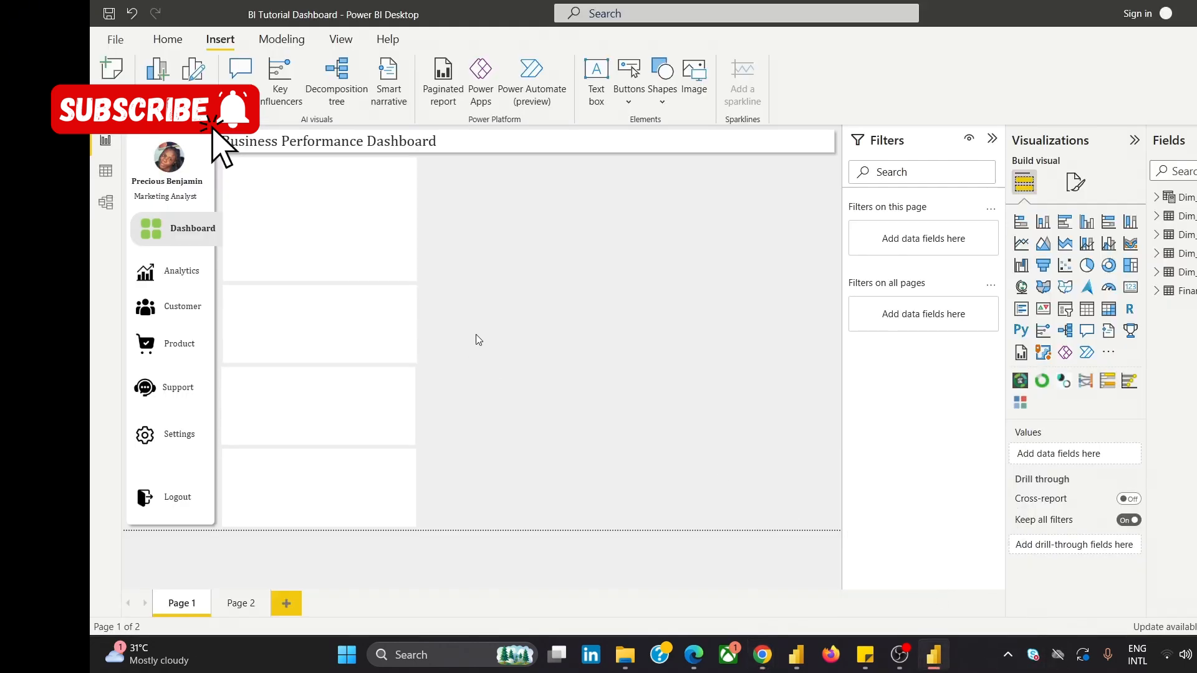
key("ctrl+v")
left_click_drag(396, 347, 602, 191)
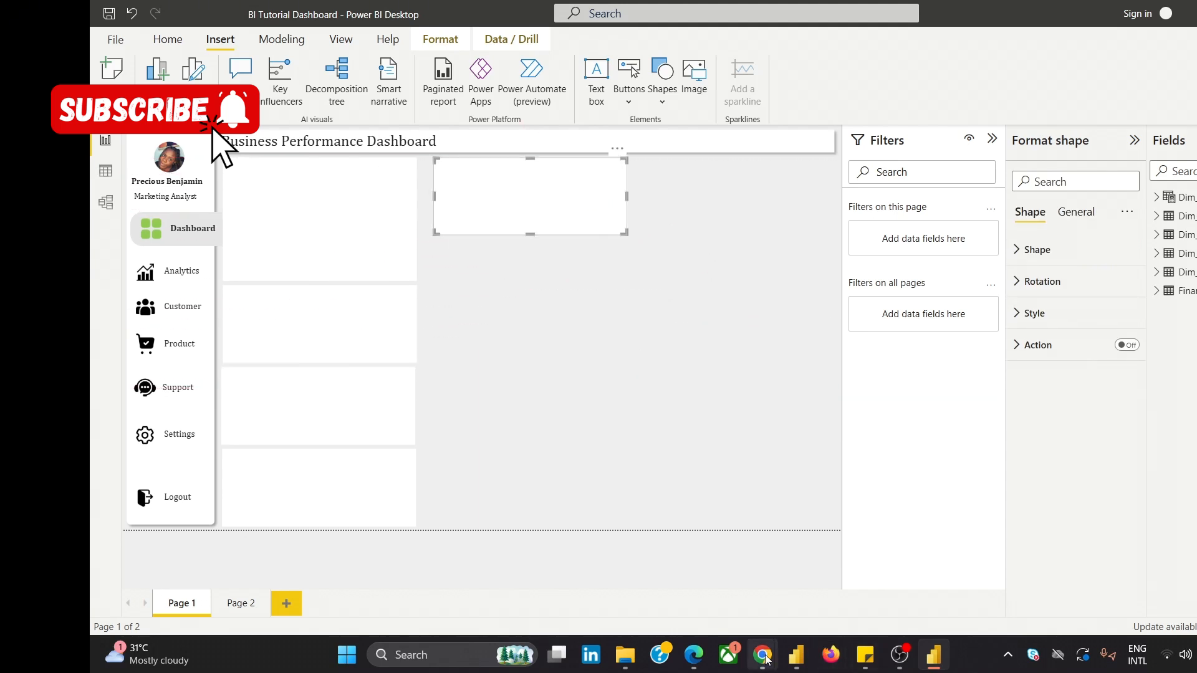
Preview the reference dashboard and enlarge the new column's panel in height and width to match its layout.
mouse_move(762, 655)
mouse_move(826, 603)
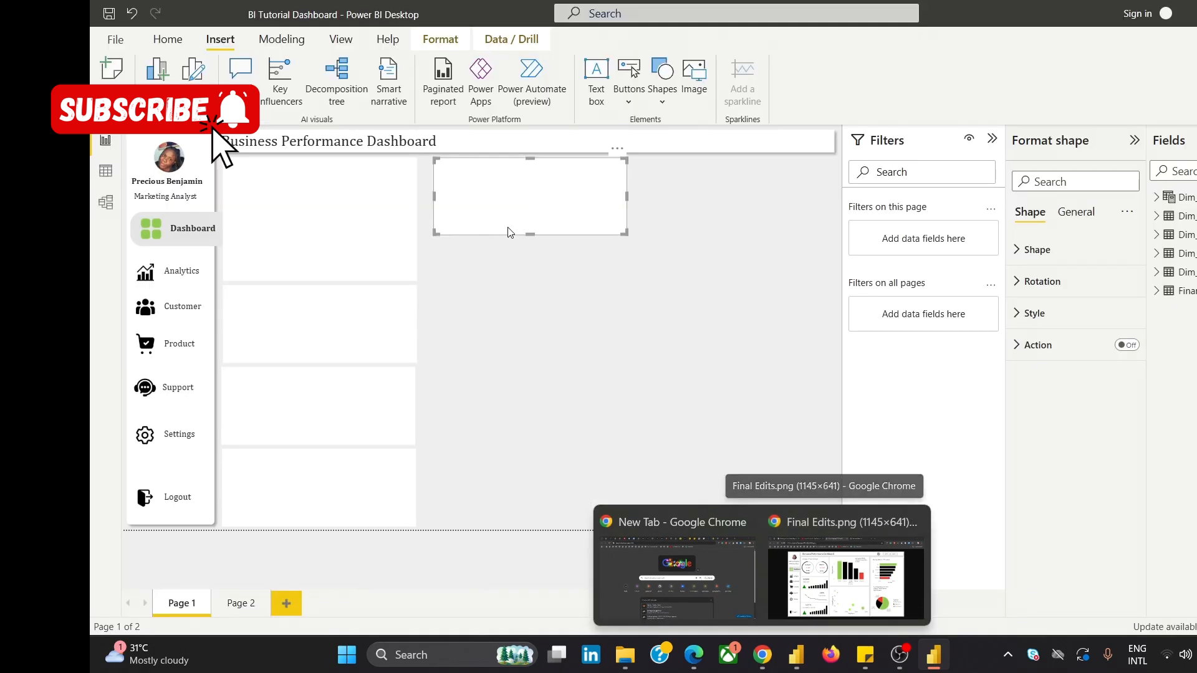
left_click_drag(531, 234, 536, 281)
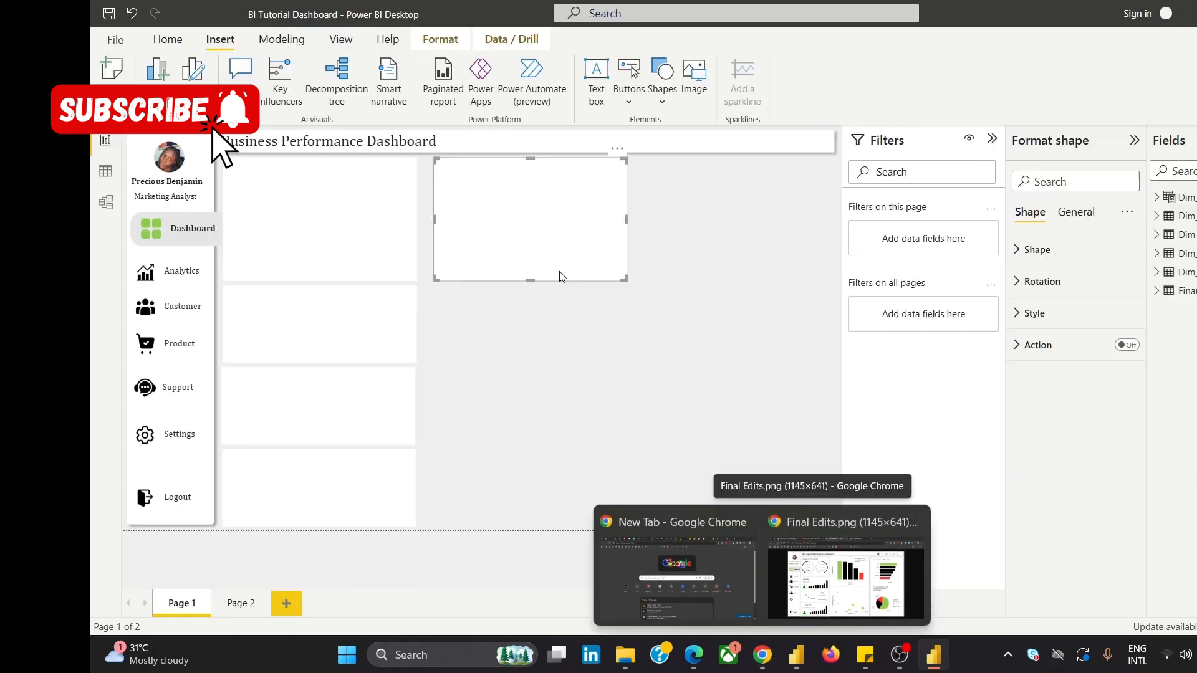
left_click_drag(530, 281, 527, 347)
left_click_drag(626, 251, 652, 267)
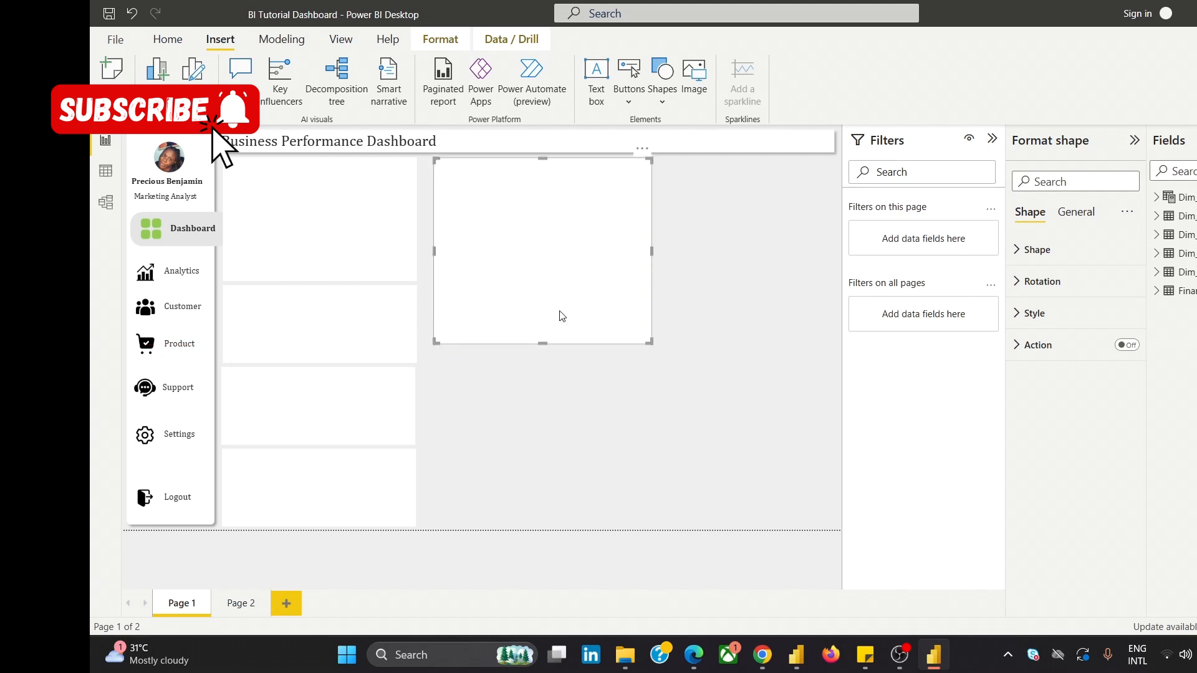
Place a copy of the large panel directly below it and shorten the upper one to leave a narrow gap.
key("ctrl+v")
left_click_drag(558, 312, 571, 467)
left_click(564, 293)
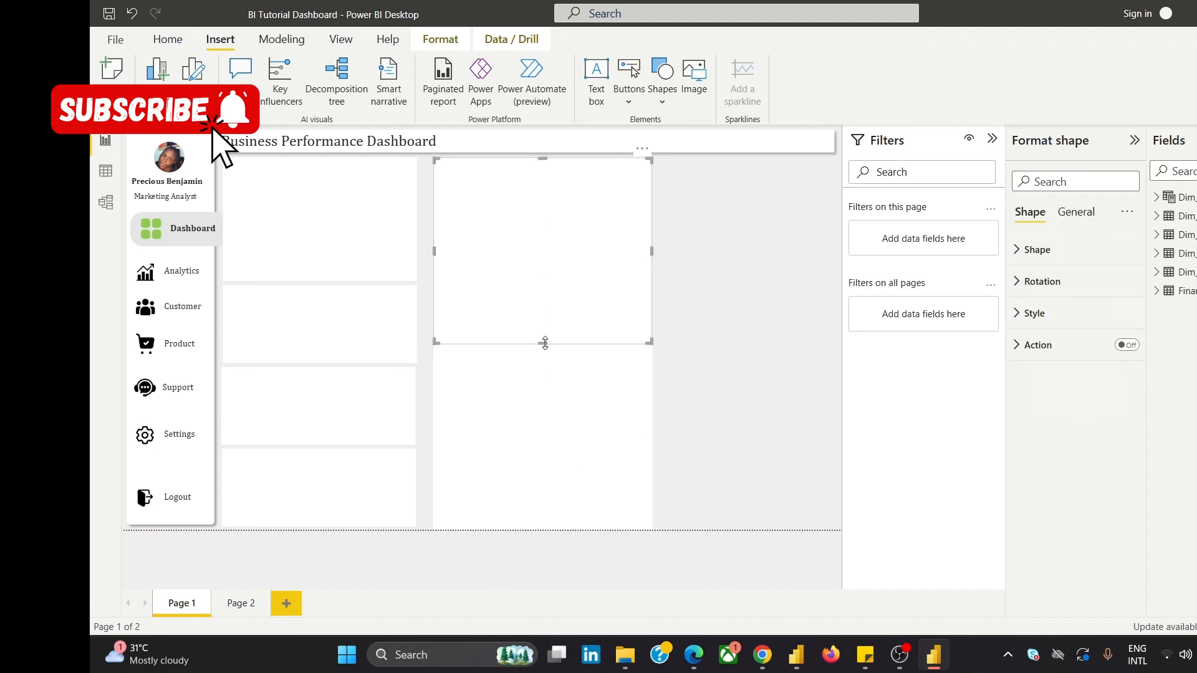
left_click_drag(548, 342, 550, 340)
left_click(702, 311)
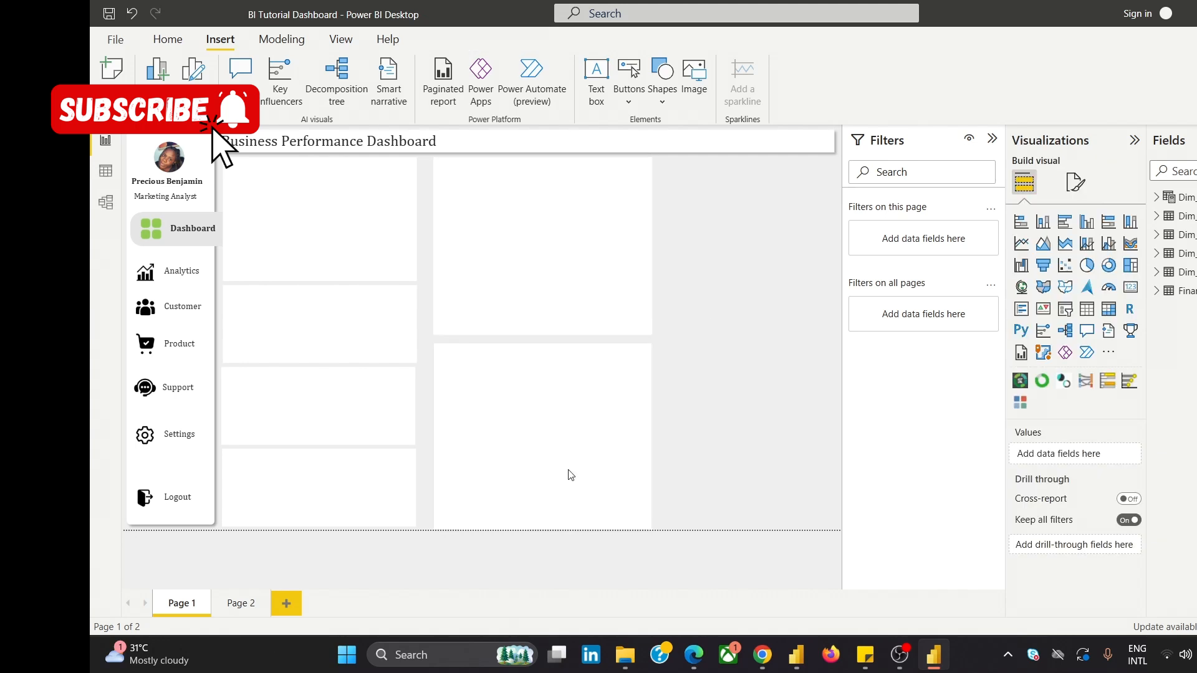
Nudge the second column's lower large panel up slightly to narrow the gap below the upper panel.
left_click(575, 473)
key("Up")
key("Up")
key("Up")
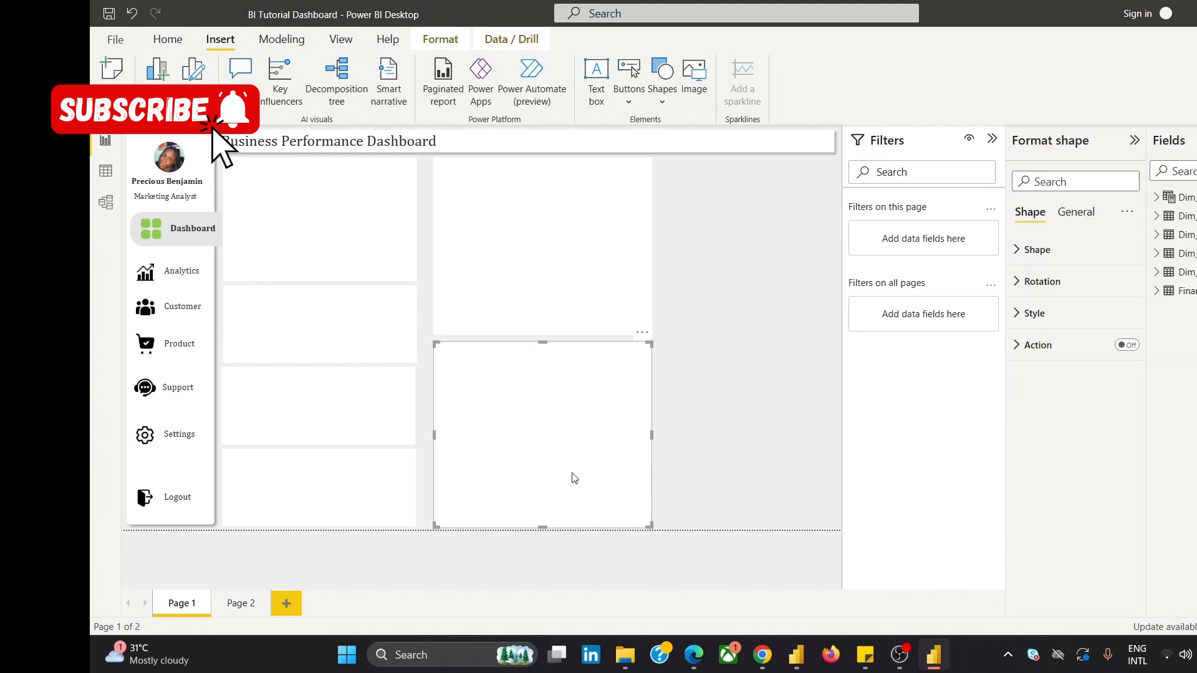
left_click(669, 393)
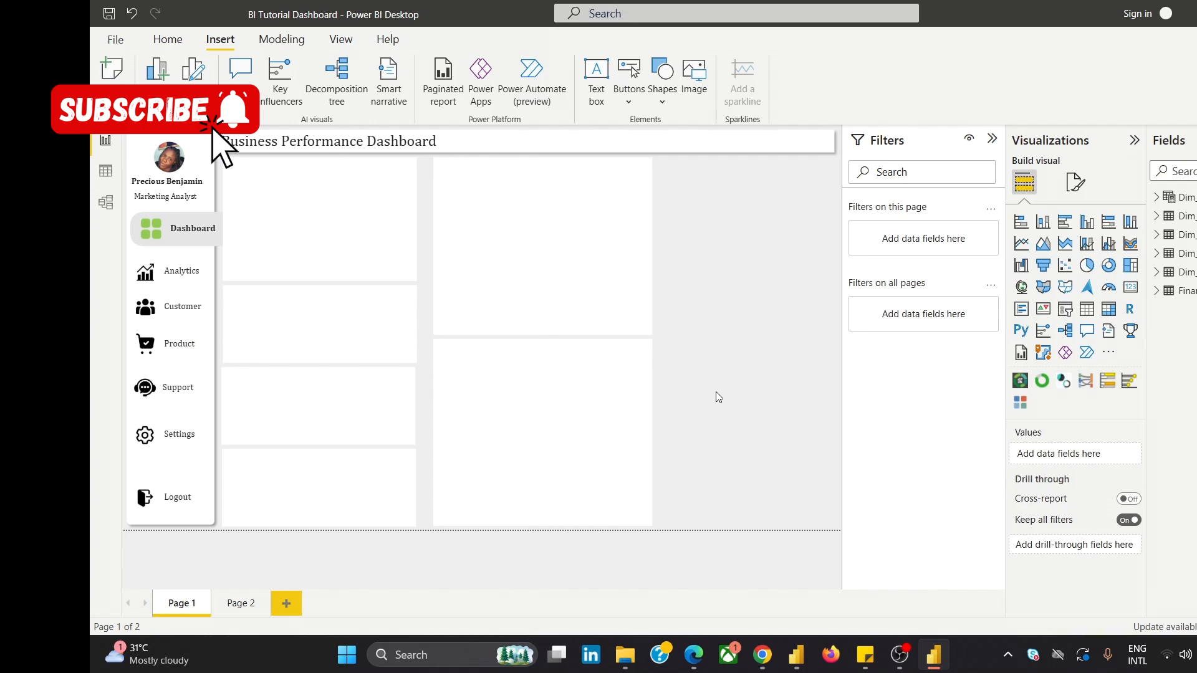
Check the reference dashboard image, then narrow the sidebar's white background and shift the Dashboard label slightly left to fit it.
mouse_move(761, 654)
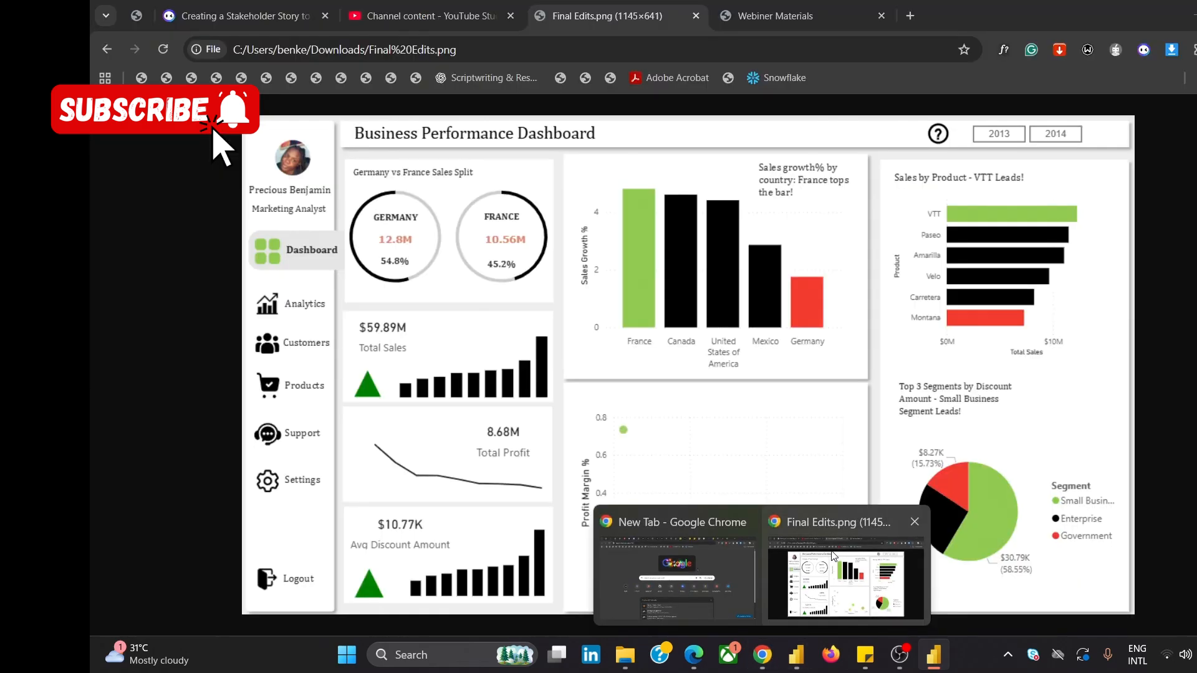
left_click(833, 555)
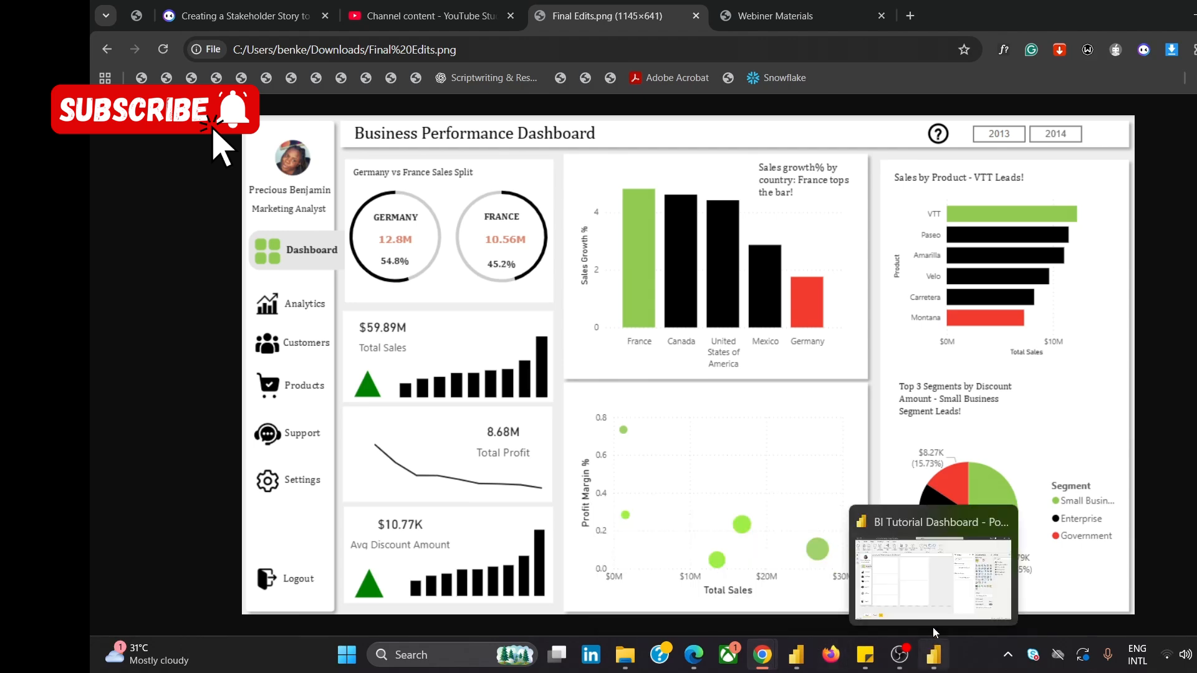
left_click(934, 632)
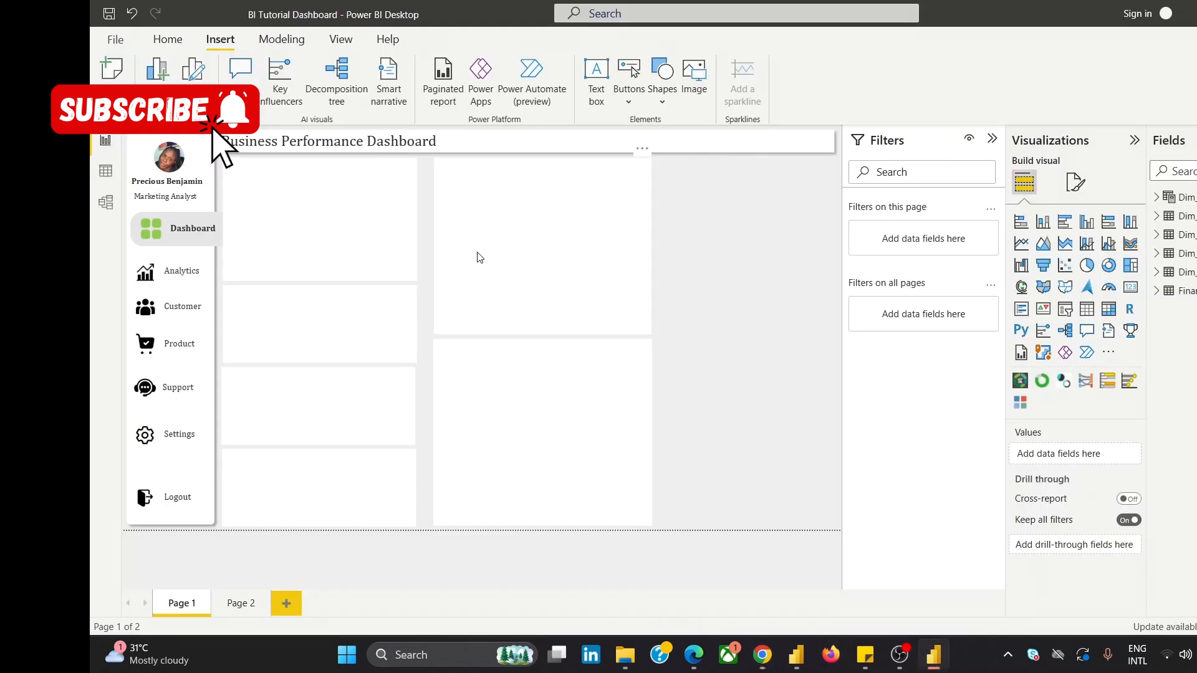
left_click(203, 272)
left_click(209, 301)
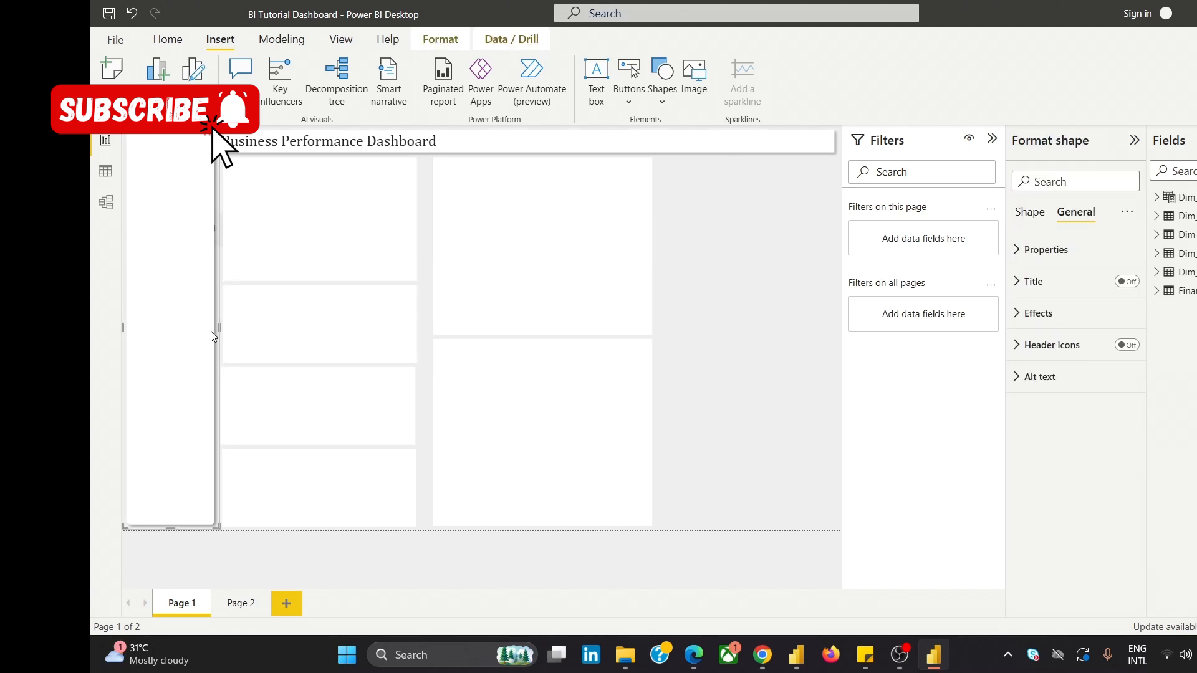
left_click_drag(218, 331, 214, 330)
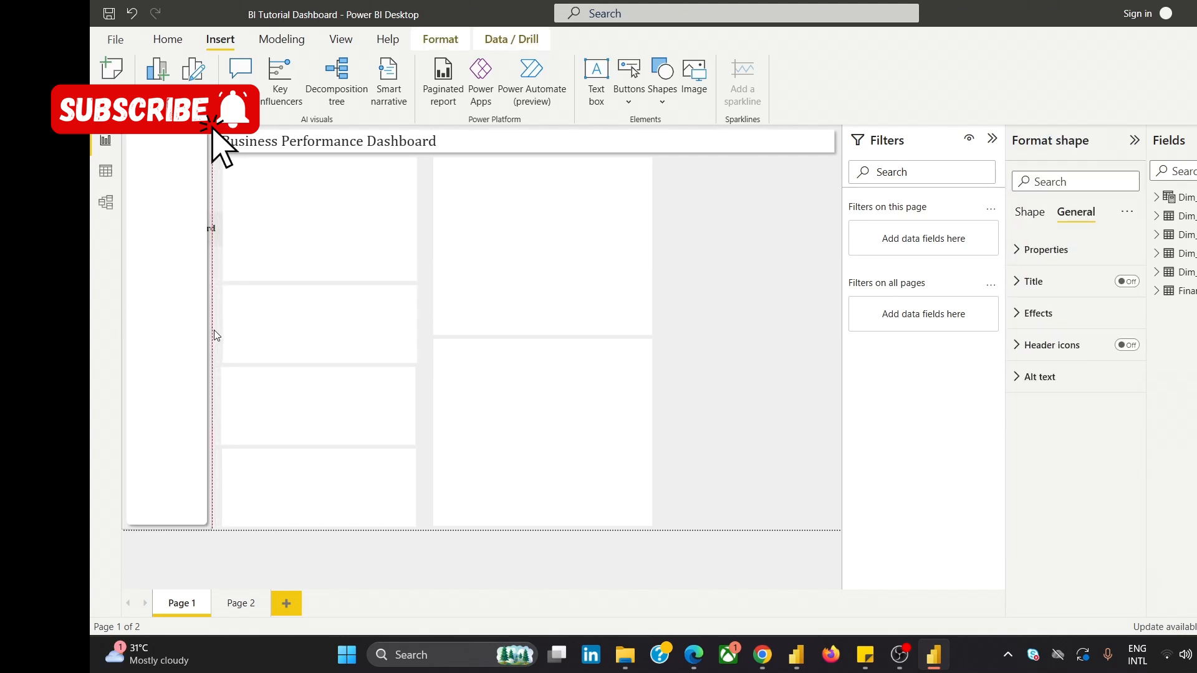
left_click(675, 183)
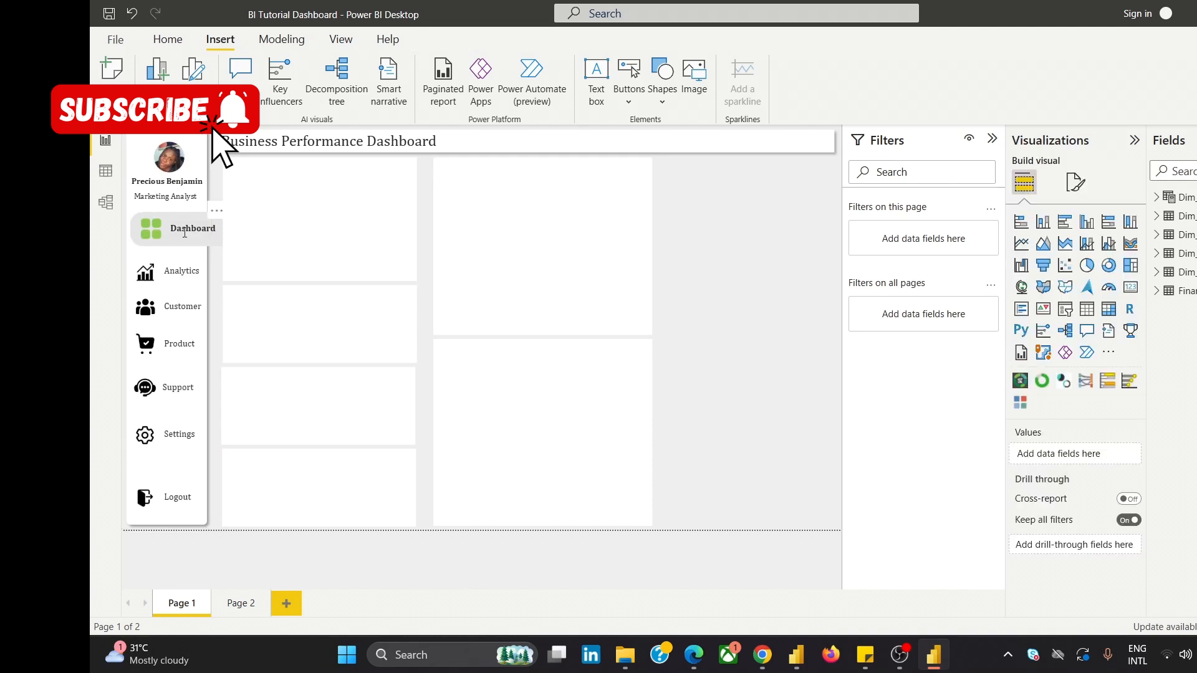
left_click(204, 236)
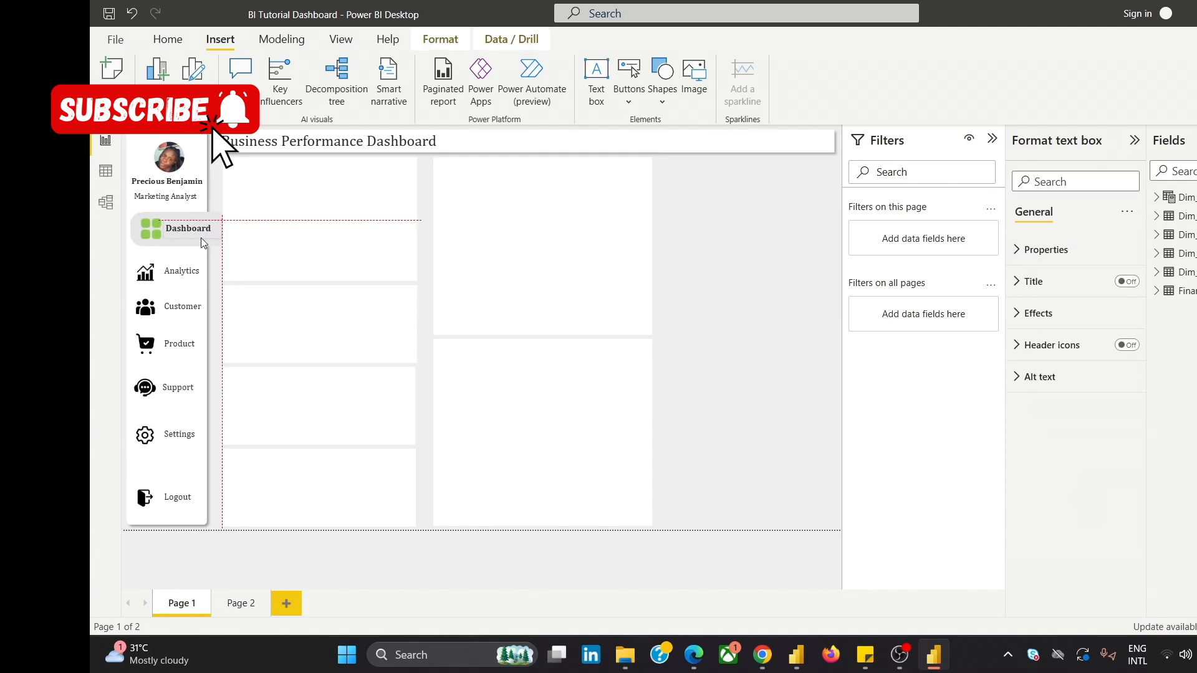
left_click(738, 196)
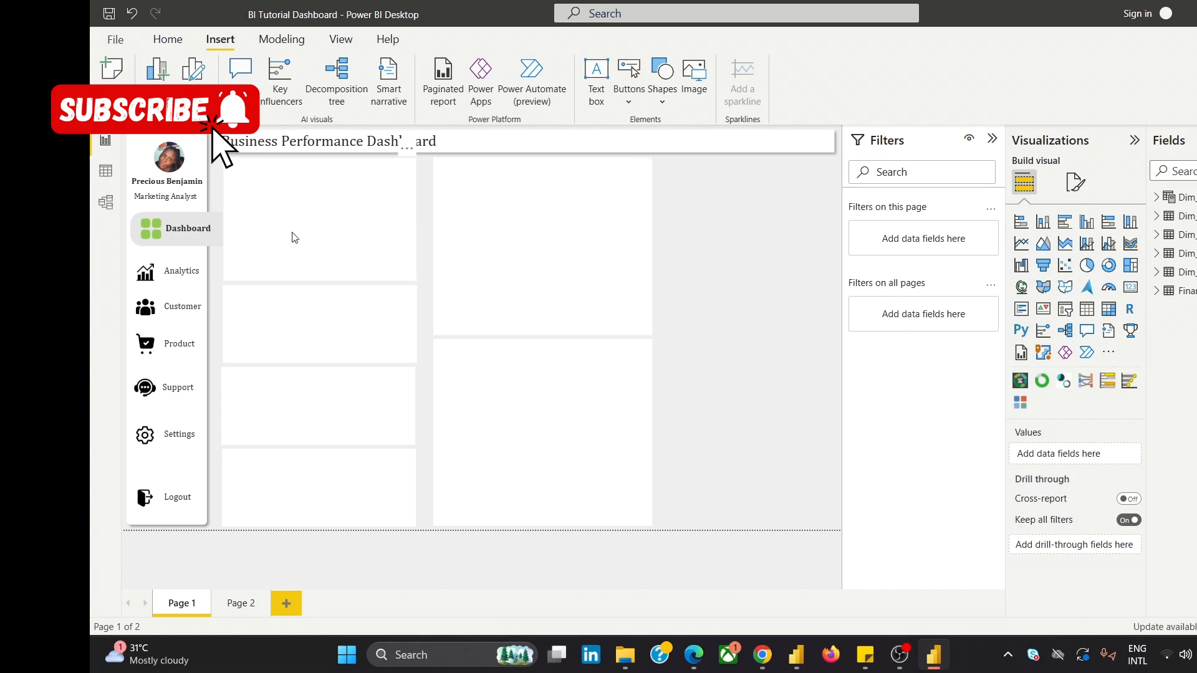
Shift the first column's top two white panels slightly left toward the sidebar, aligning their left edges.
left_click(324, 230)
left_click_drag(324, 230, 320, 230)
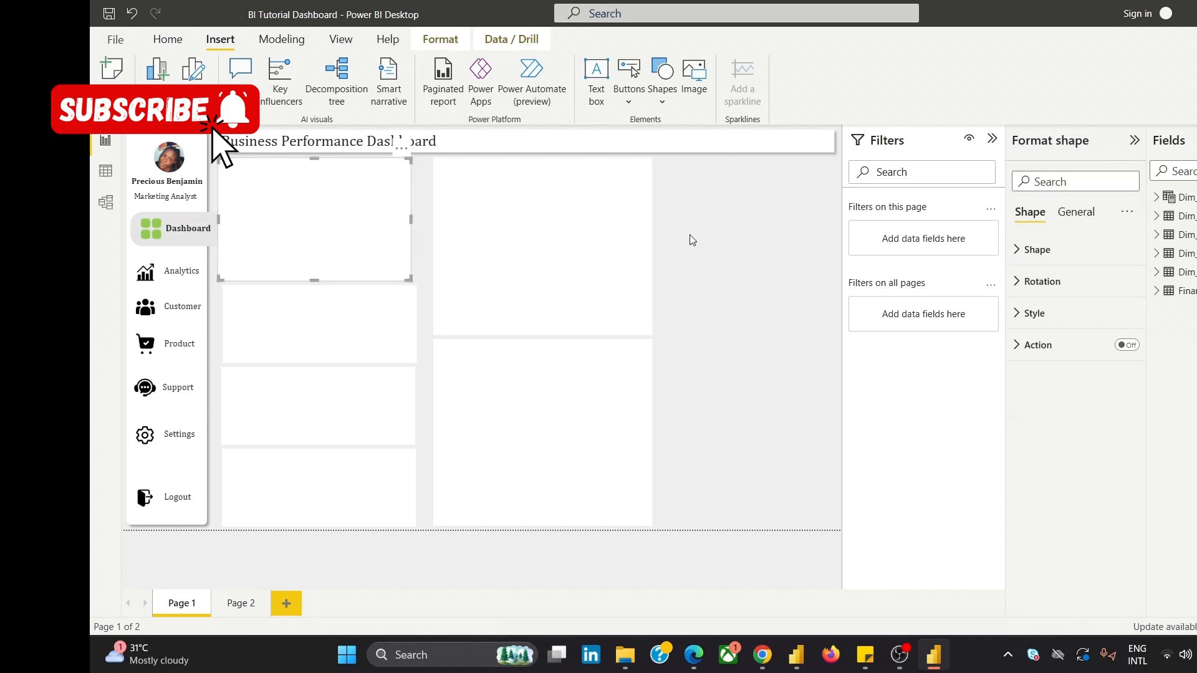
left_click(705, 236)
left_click(375, 331)
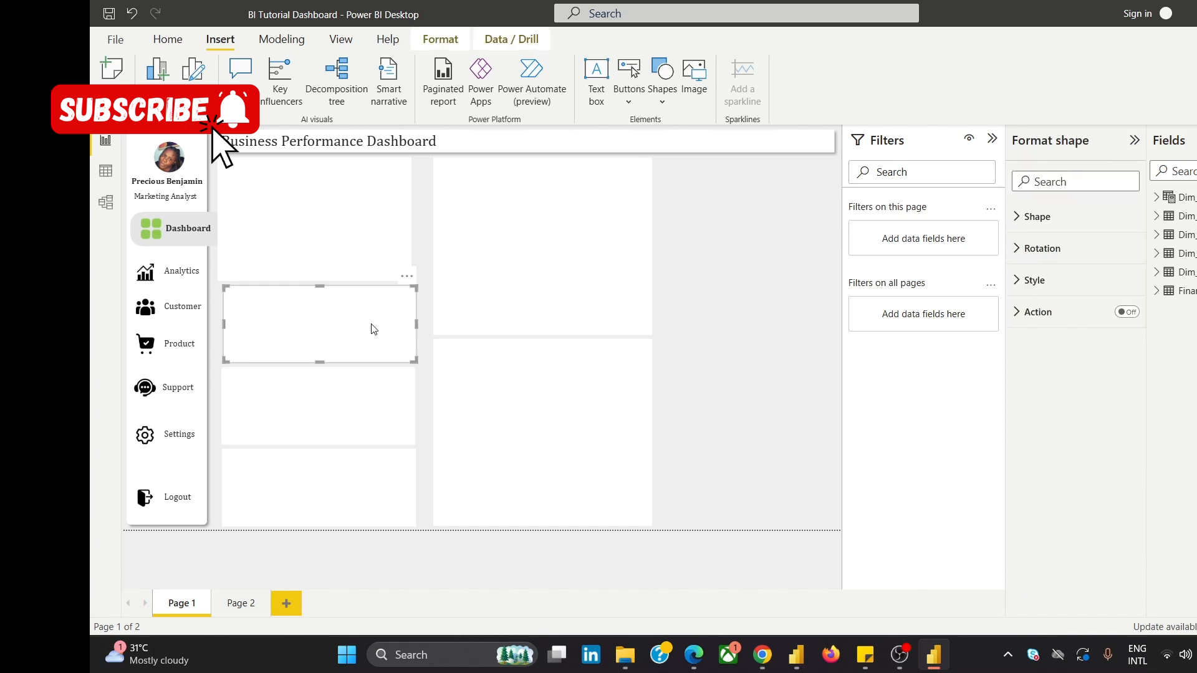
key("Left")
key("Left")
key("Left")
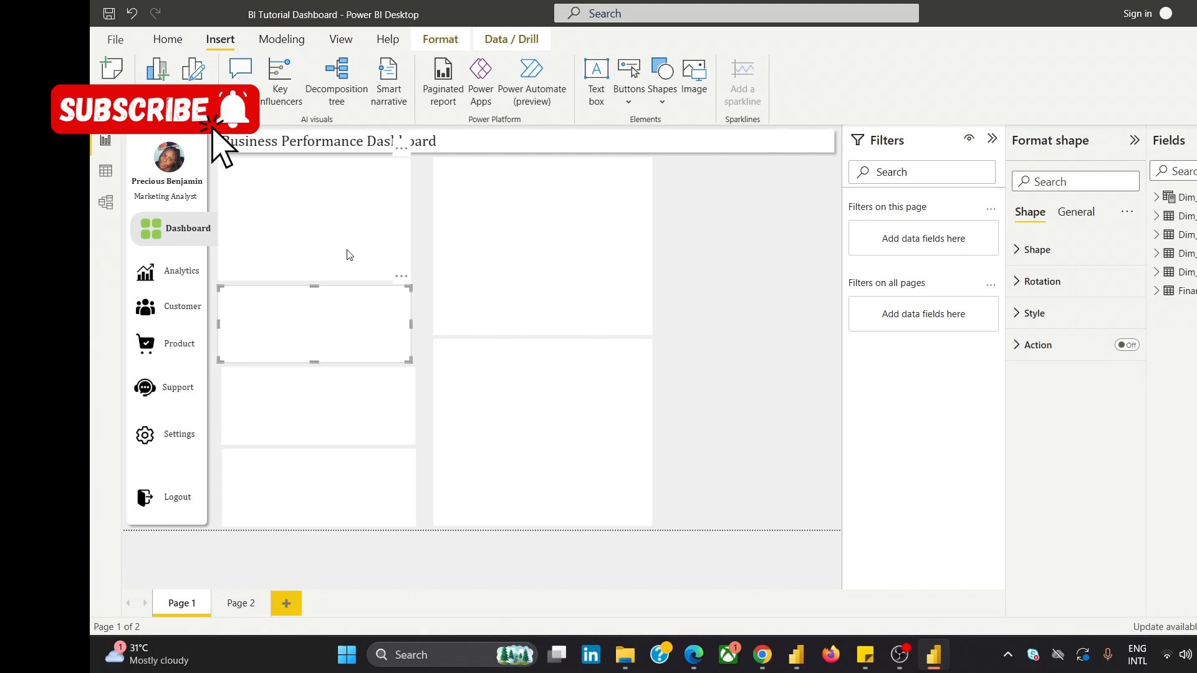
Nudge the top two blank cards of the first column left toward the navigation sidebar.
left_click(313, 245)
key("Left")
key("Left")
key("Left")
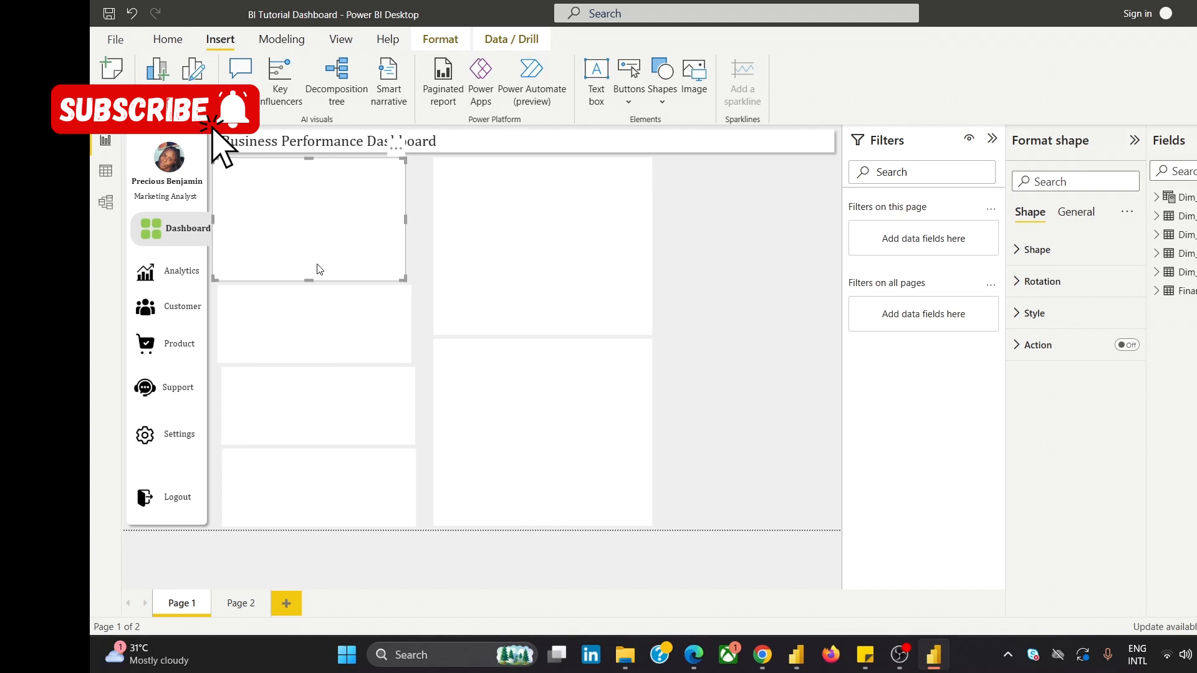
left_click(337, 326)
key("Left")
key("Left")
key("Left")
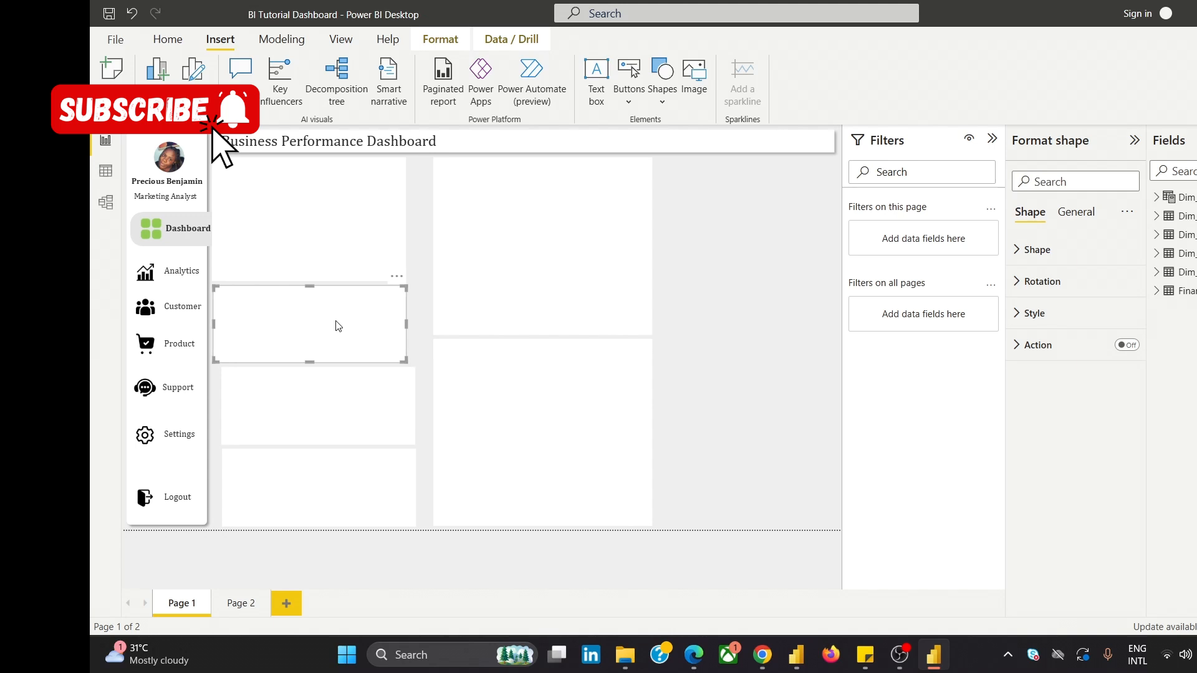
Nudge the third card of the first column left to line up with the cards above it.
left_click(329, 429)
key("Left")
key("Left")
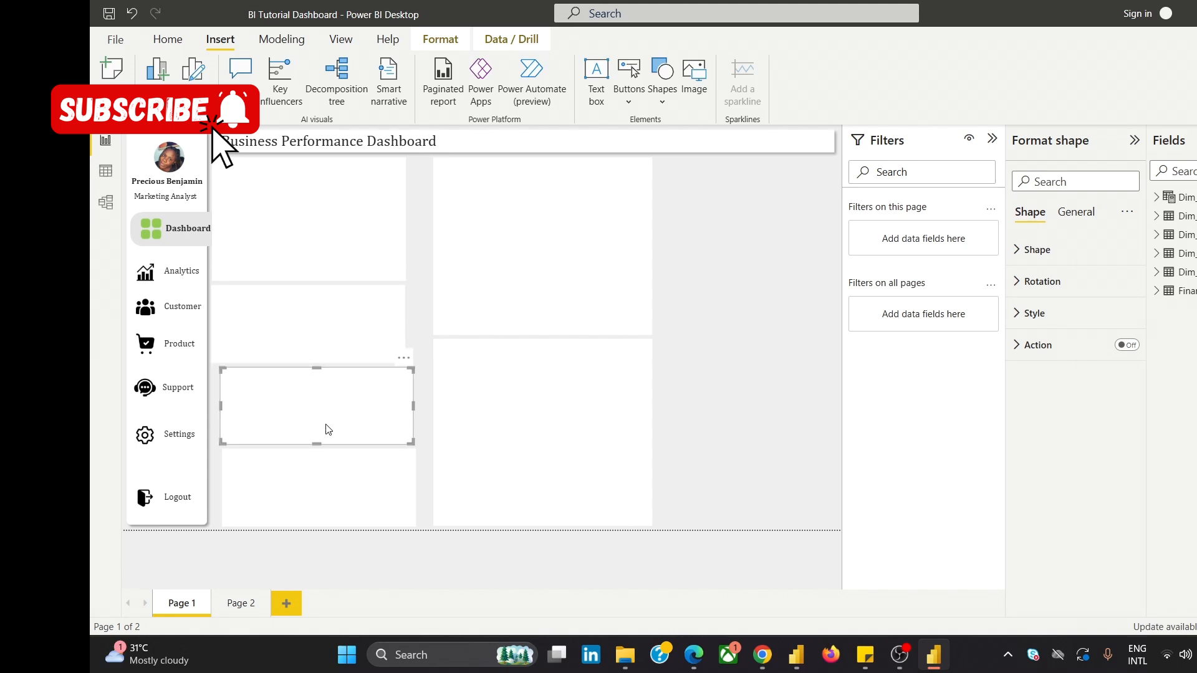
key("Left")
left_click(339, 342)
left_click(329, 408)
key("Left")
key("Left")
key("Left")
key("Left")
key("Left")
key("Left")
key("Left")
key("Left")
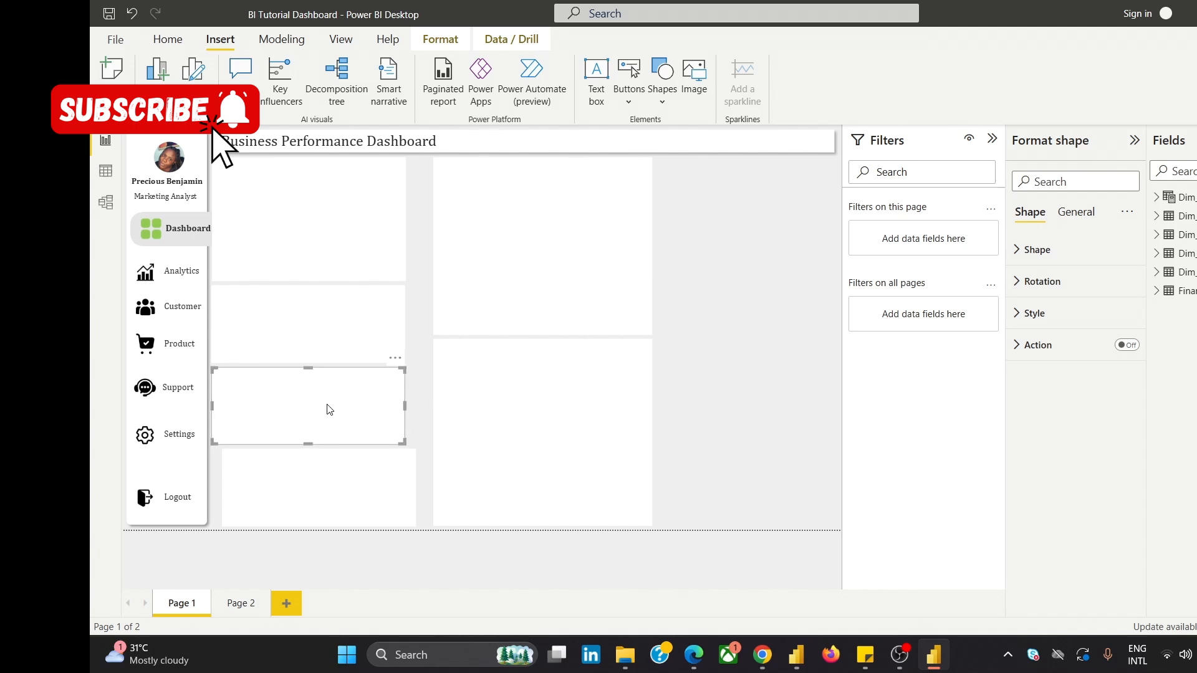
Nudge the lowest card of the first column left toward the sidebar, in line with the third card.
left_click(342, 497)
key("Left")
key("Left")
key("Left")
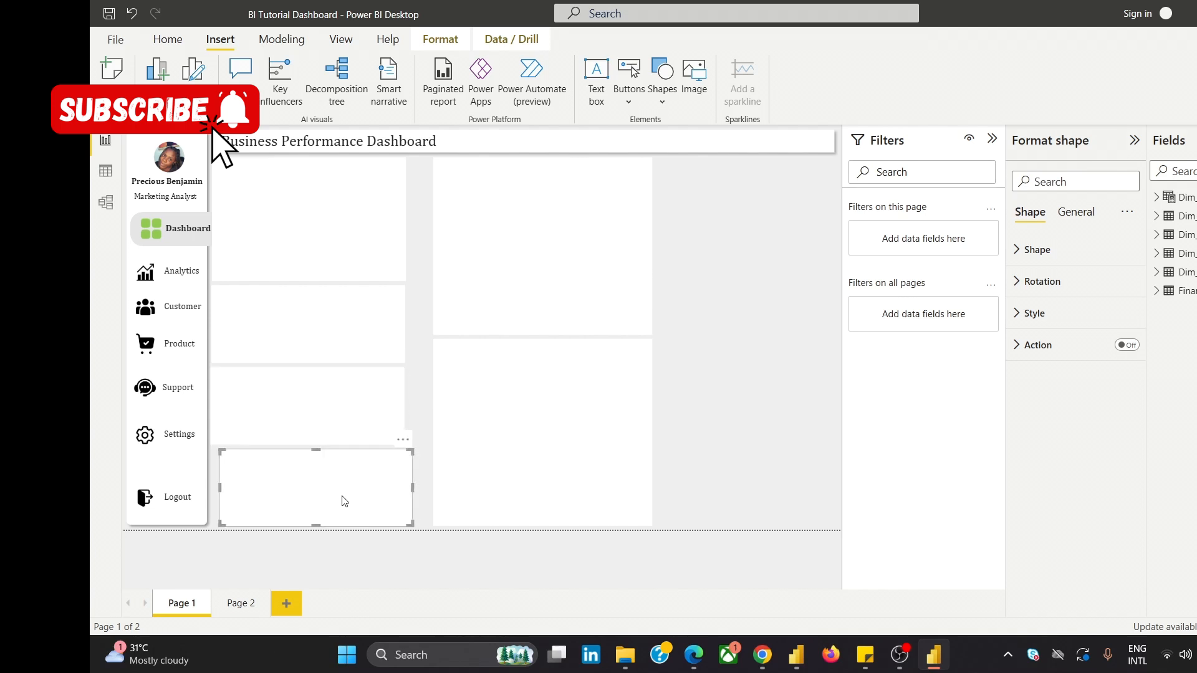
key("Left")
key("Left")
key("Left")
key("Left")
key("Left")
key("Left")
key("Left")
key("Left")
key("Left")
key("Left")
Nudge the lower three cards of the first column slightly right to align them with the top card.
left_click(362, 431)
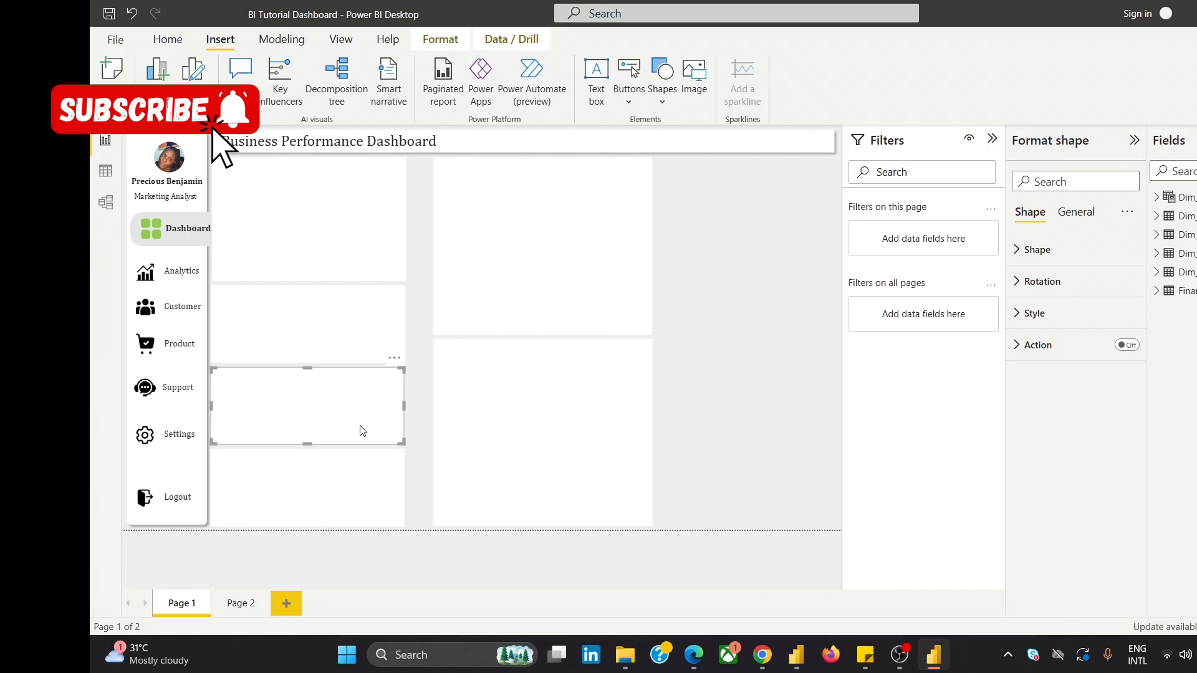
left_click(339, 328)
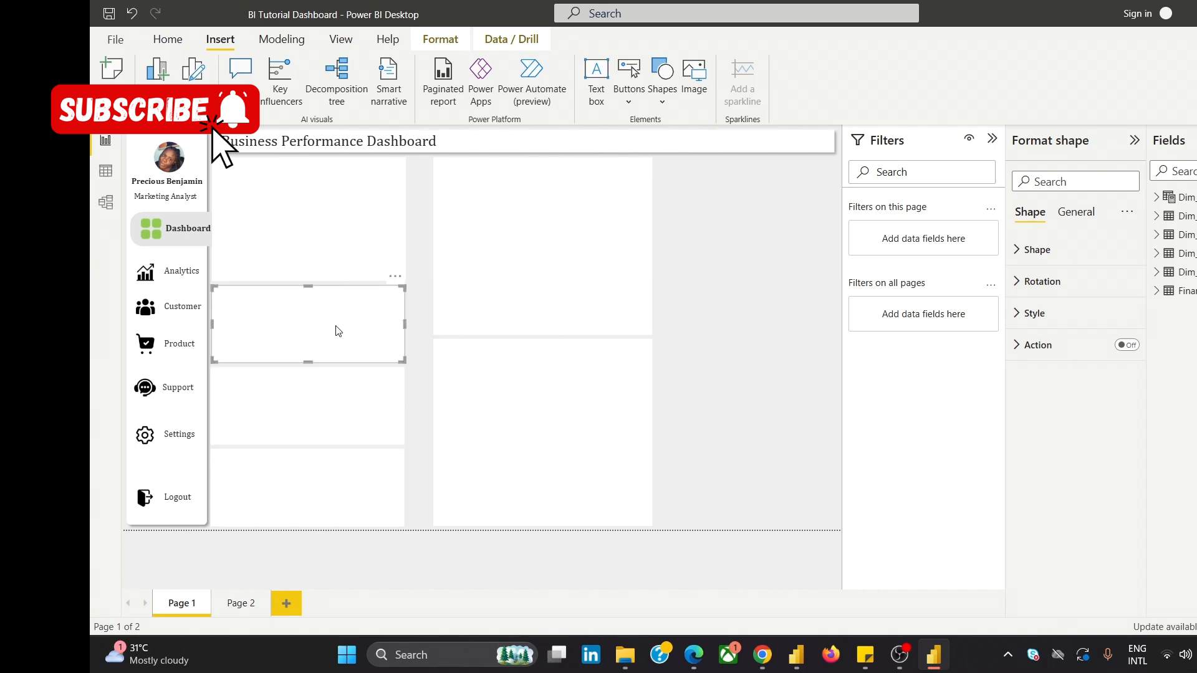
key("Right")
key("Right")
left_click(324, 397)
key("Right")
key("Right")
key("Right")
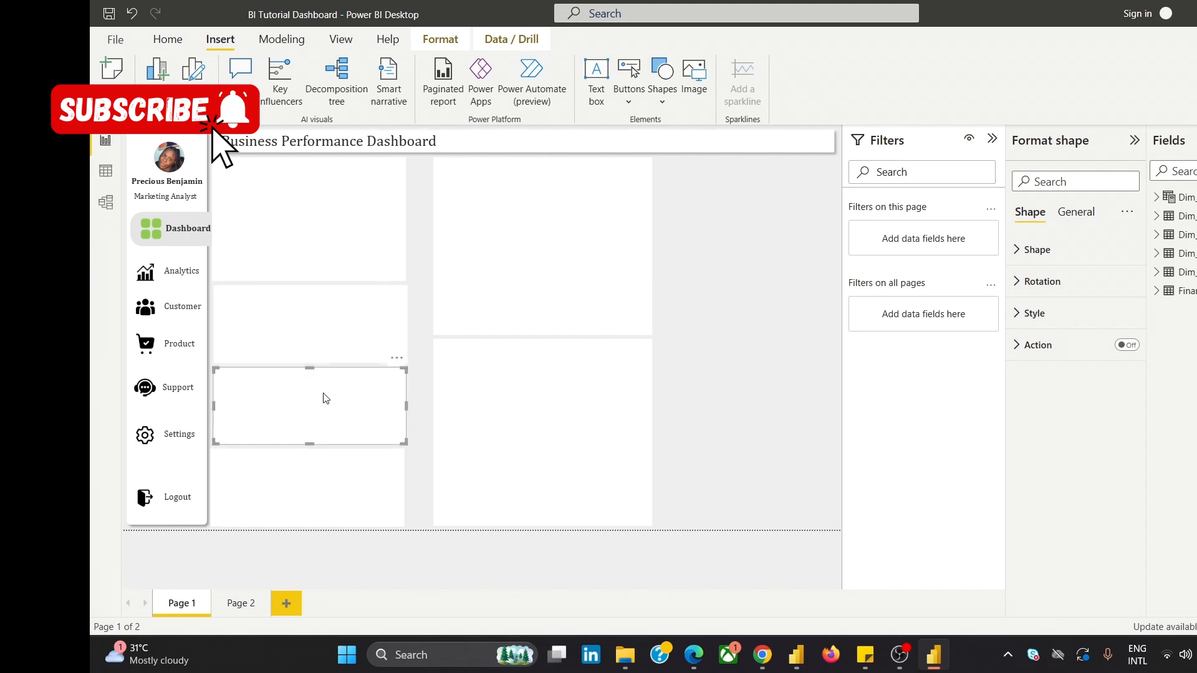
key("Right")
key("Right")
left_click(317, 482)
key("Right")
key("Right")
key("Right")
key("Right")
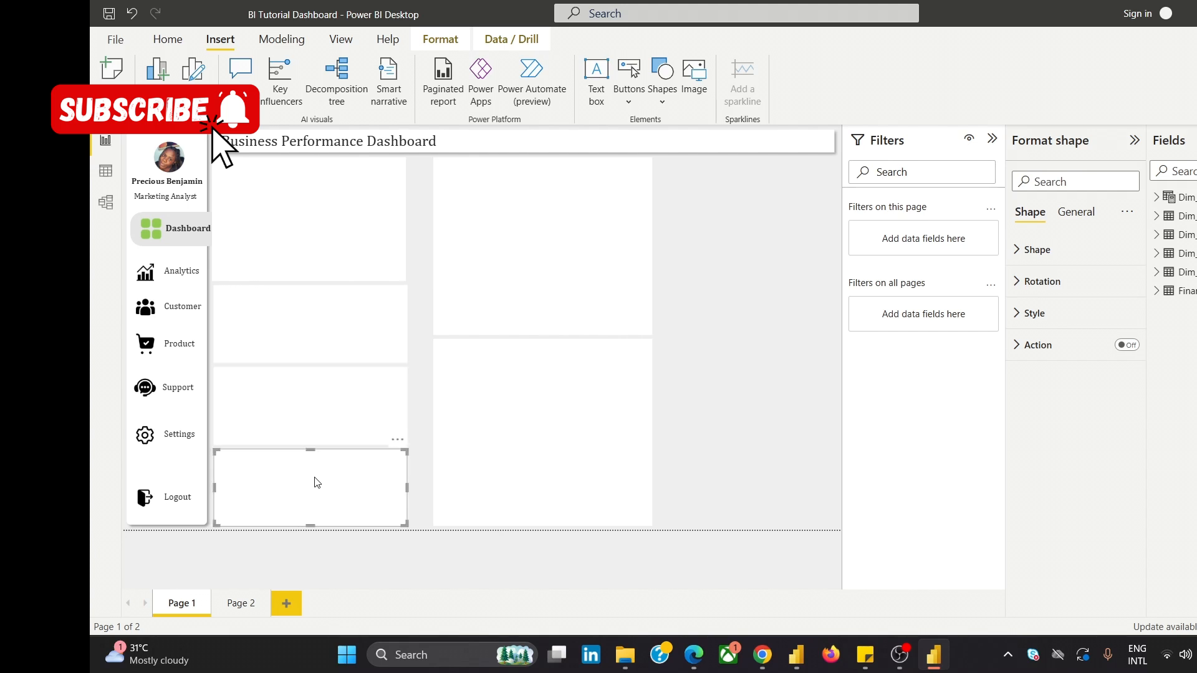
Shift the upper middle card closer to the first column and widen it slightly on its right side.
left_click(292, 236)
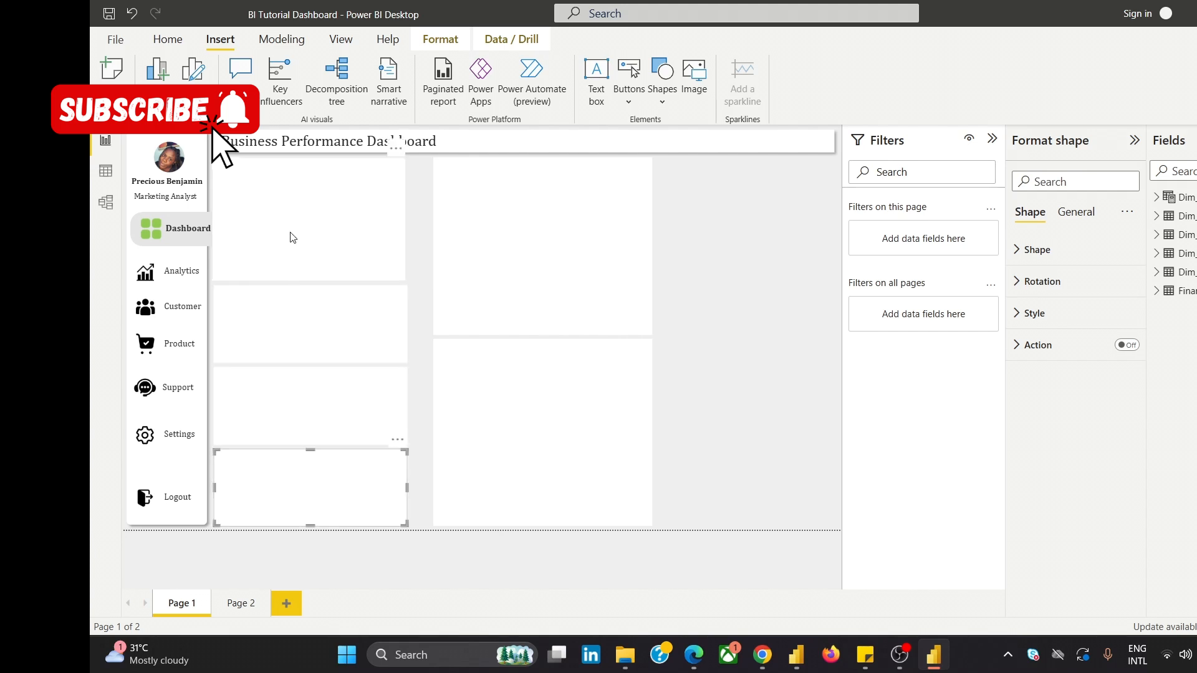
left_click(753, 260)
left_click(505, 251)
left_click_drag(505, 251, 488, 252)
left_click_drag(633, 247, 642, 259)
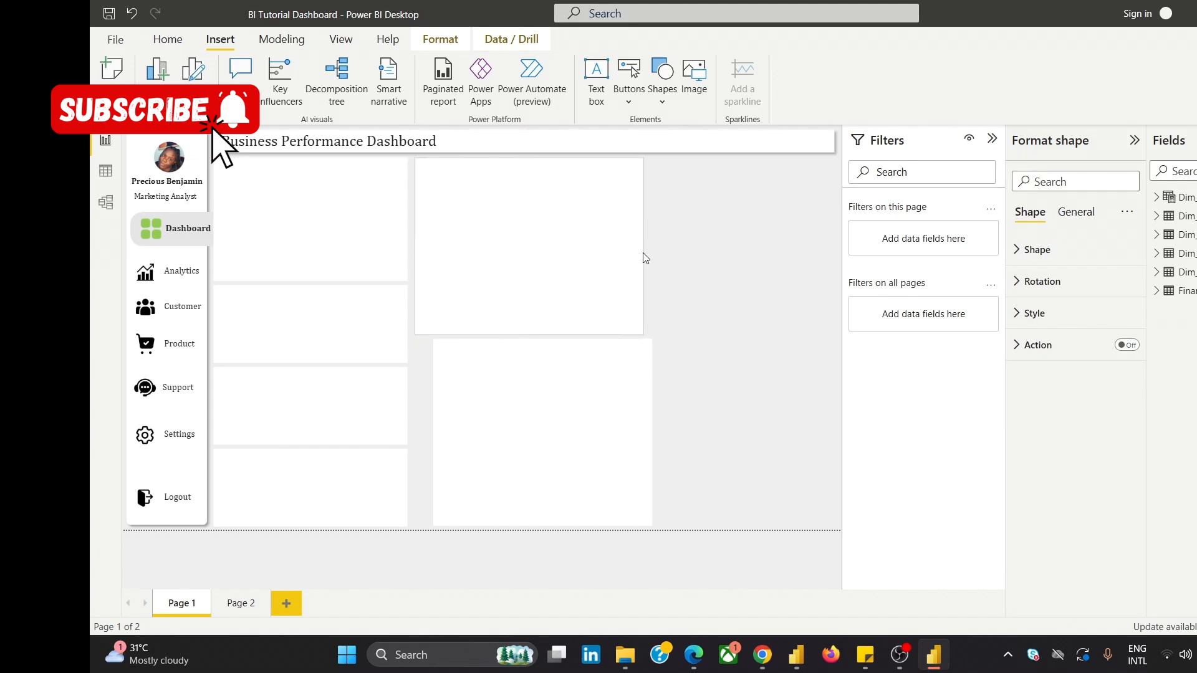
Resize the lower middle card on both sides so its edges match the upper middle card.
left_click(534, 391)
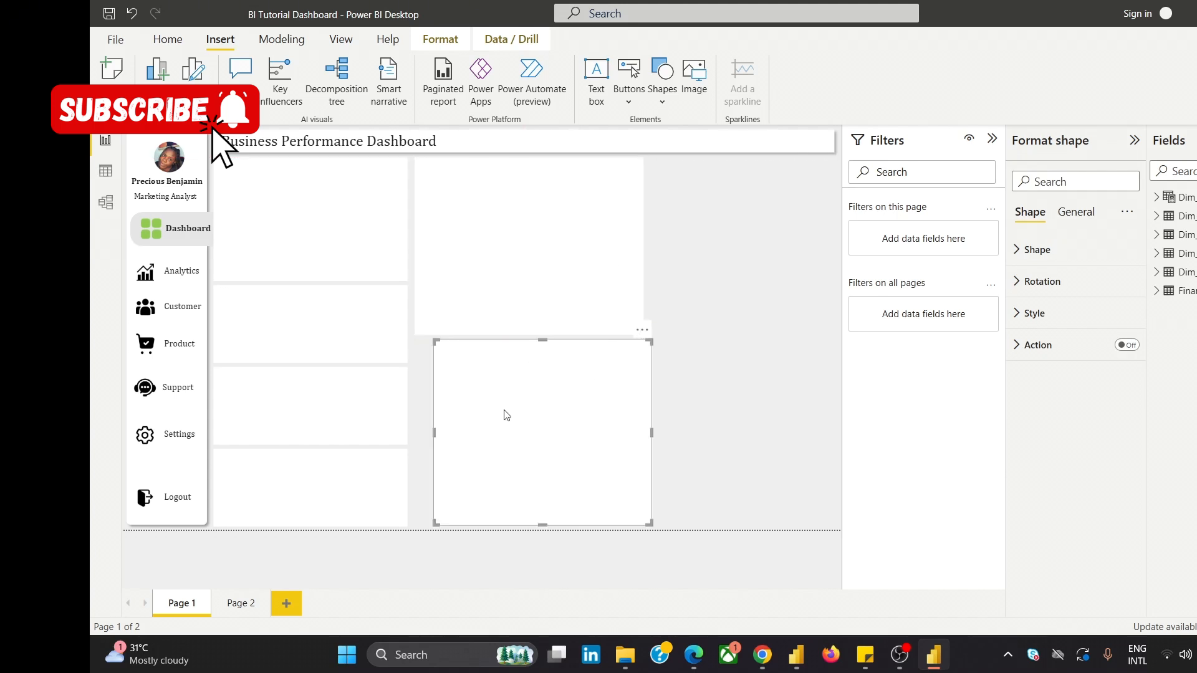
left_click_drag(435, 431, 417, 432)
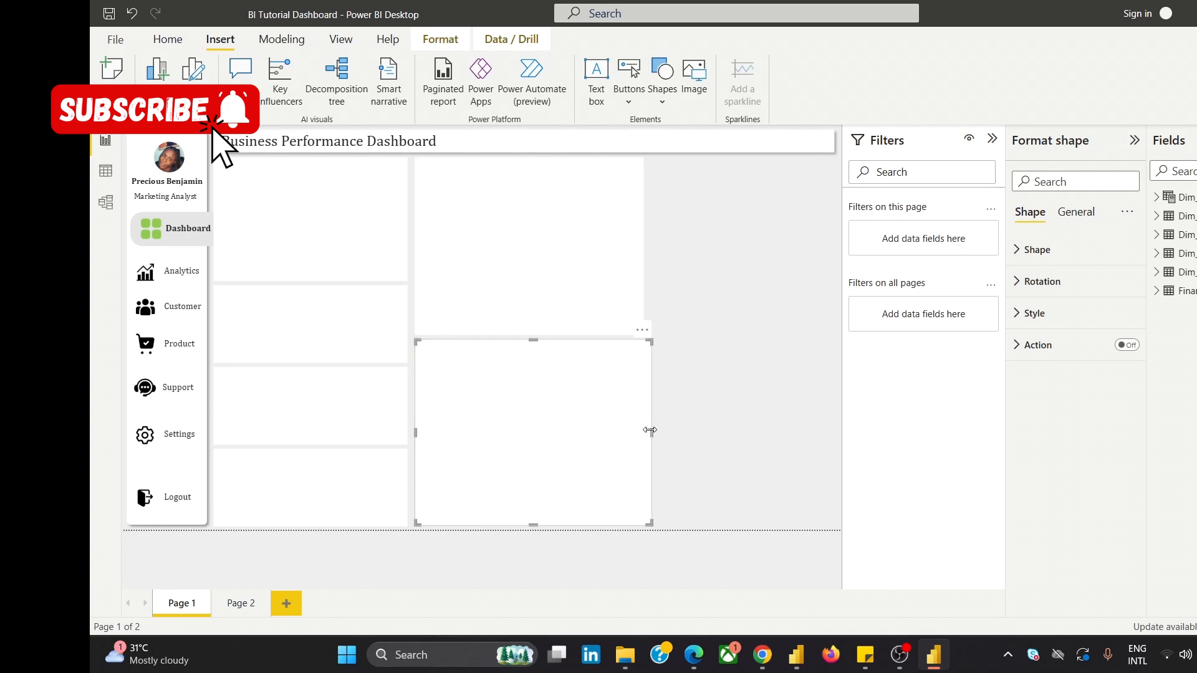
left_click_drag(649, 430, 642, 432)
left_click(698, 320)
Duplicate the upper middle card and resize the copy into a full-height card filling the empty third column.
left_click(574, 266)
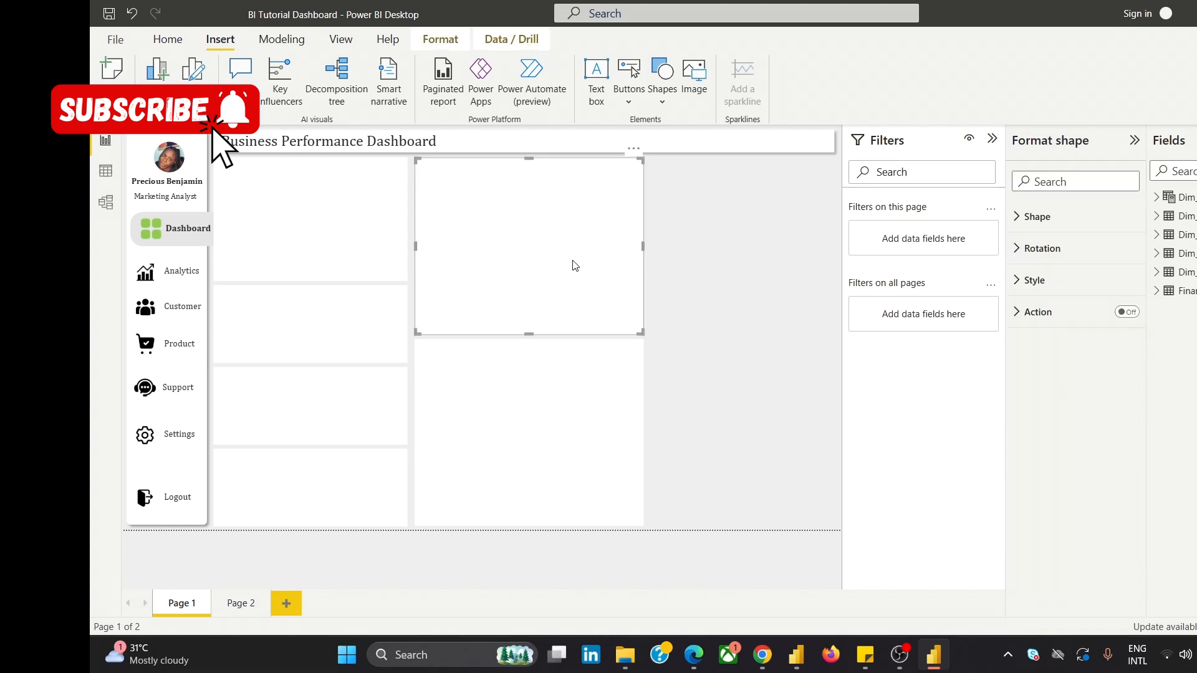
key("ctrl+v")
left_click_drag(577, 273, 778, 283)
left_click_drag(841, 249, 755, 251)
left_click_drag(735, 331, 738, 525)
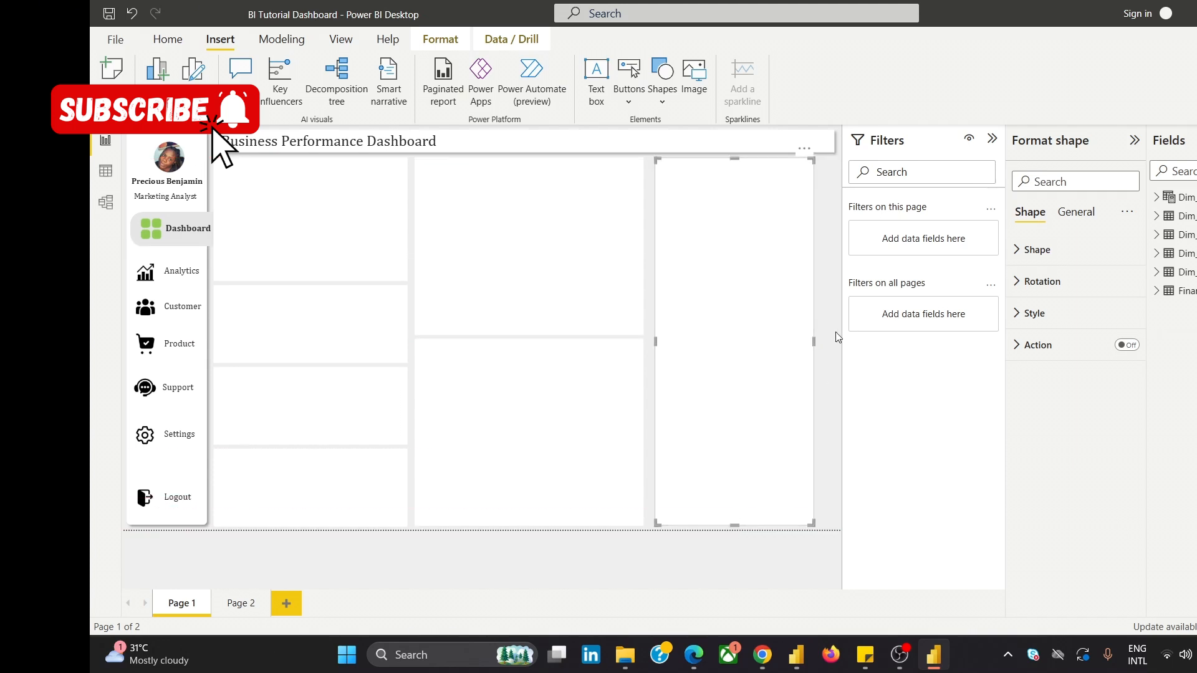
left_click_drag(815, 342, 838, 349)
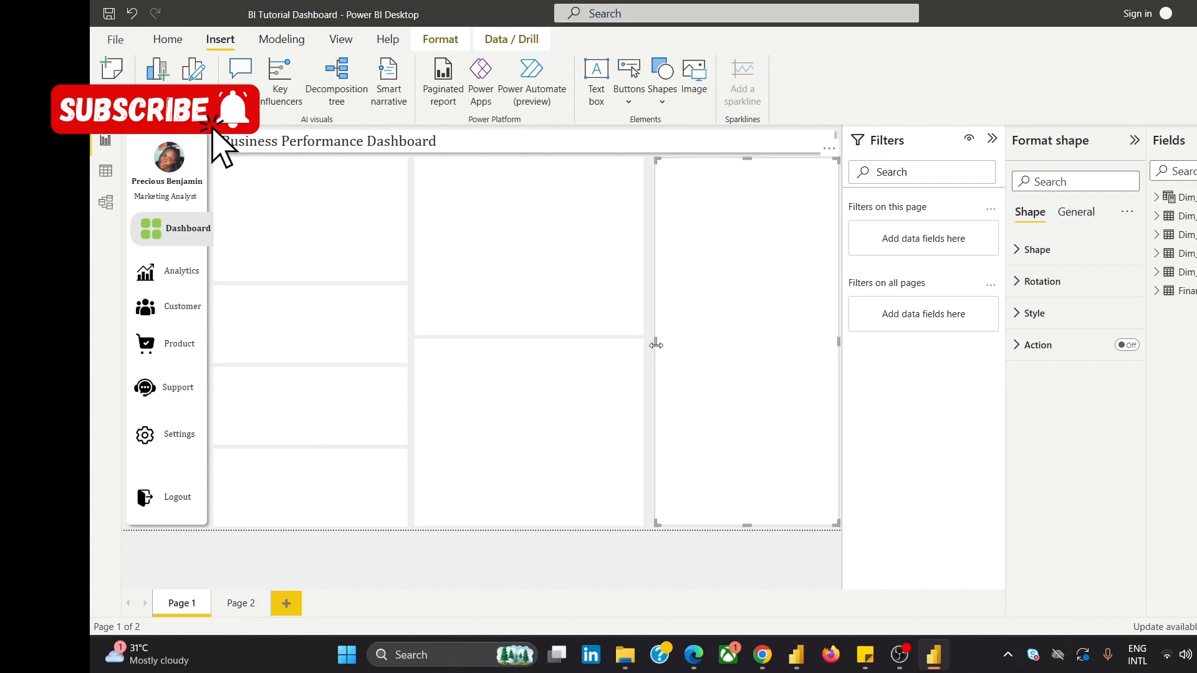
left_click_drag(656, 344, 652, 351)
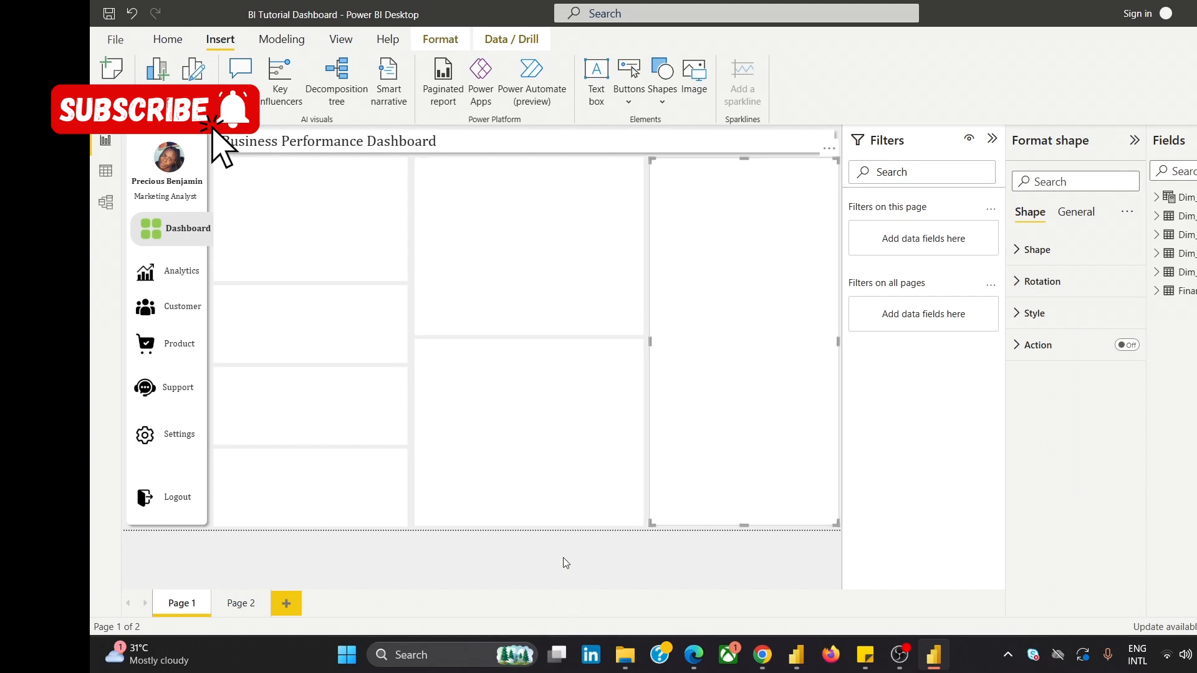
Turn on the shadow for both middle cards and the tall third-column card.
left_click(580, 243)
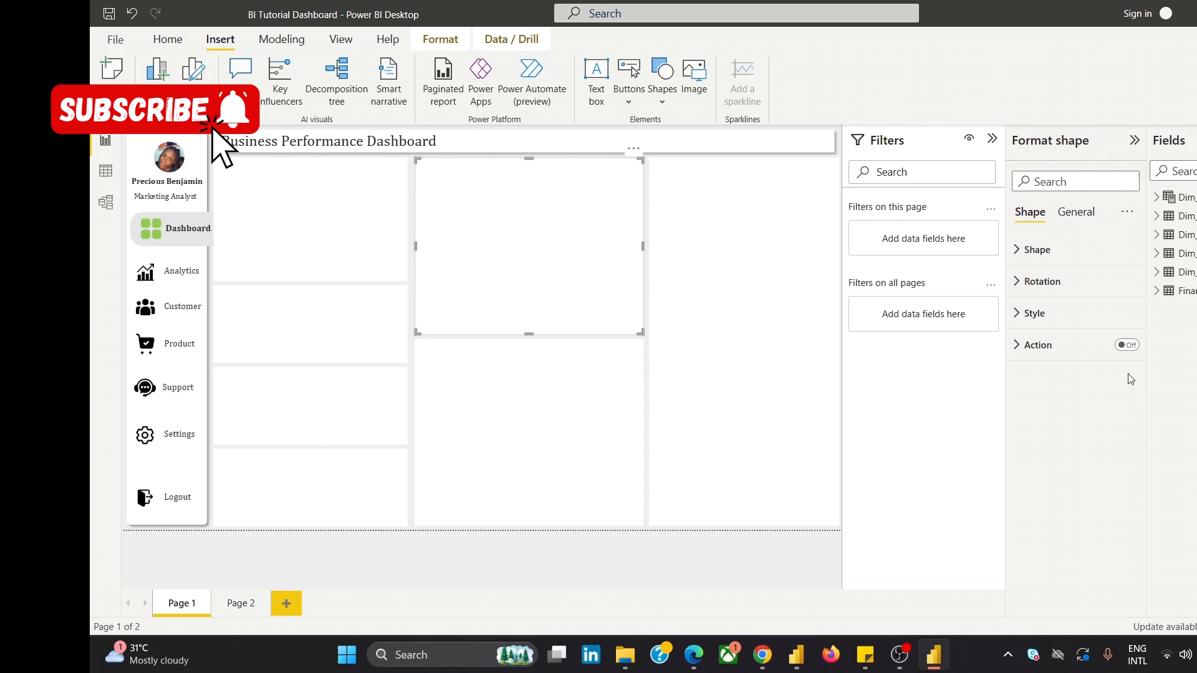
left_click(1045, 318)
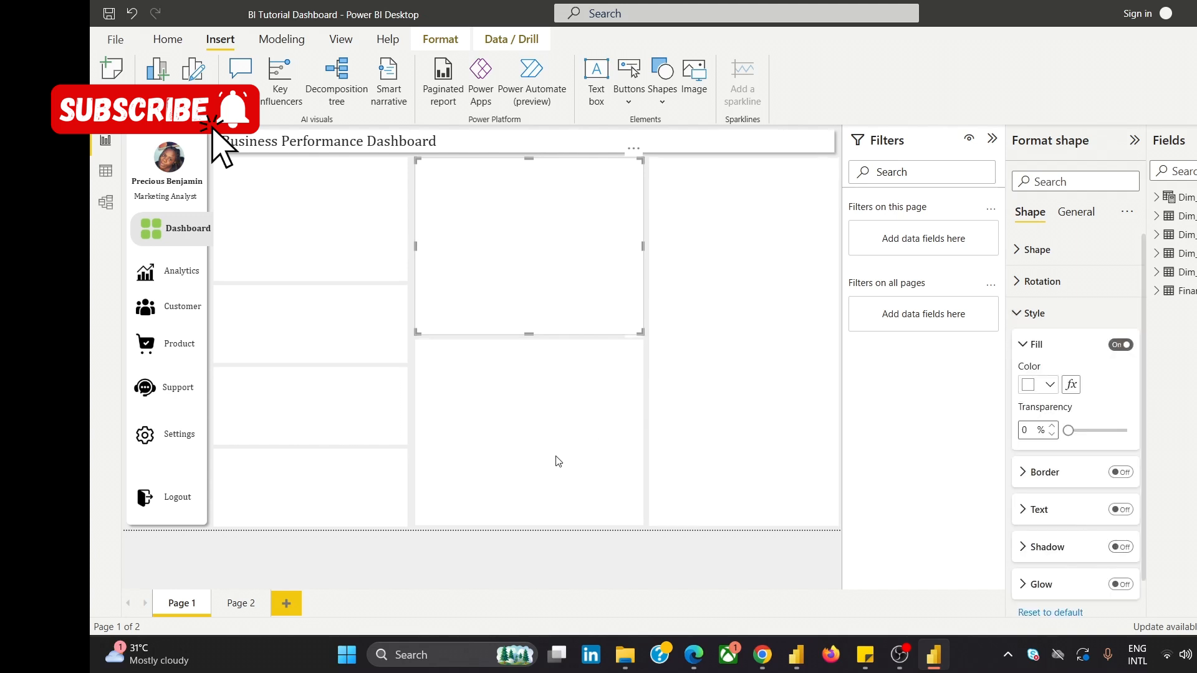
left_click(1117, 547)
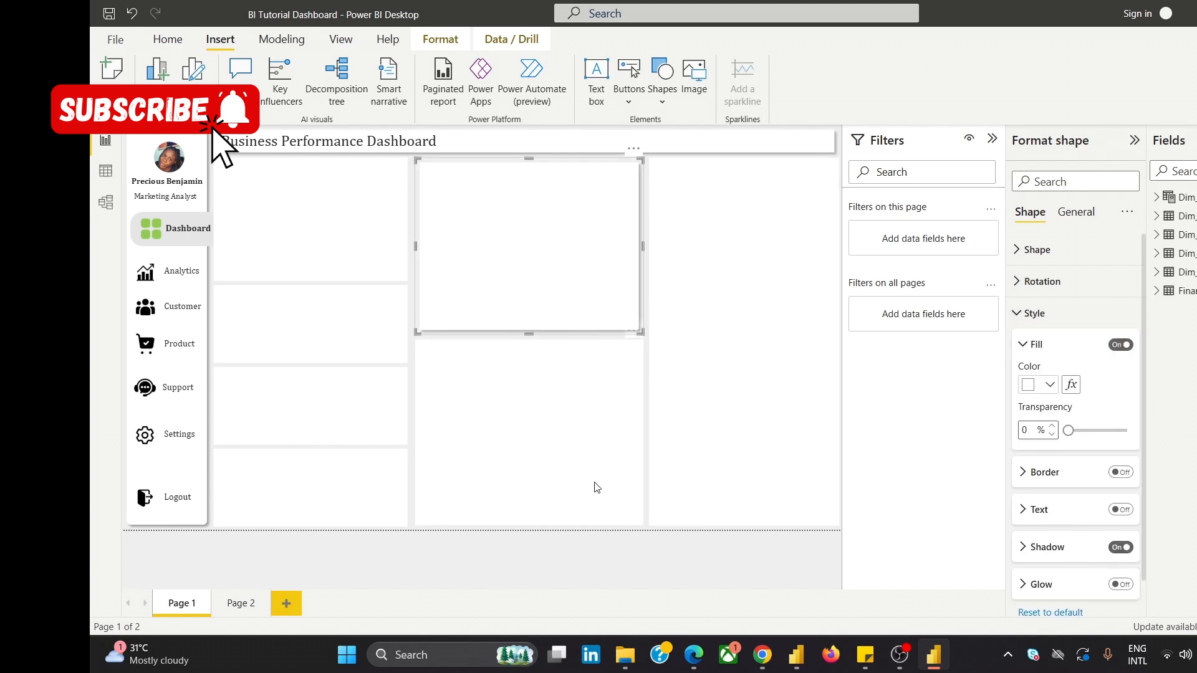
left_click(594, 484)
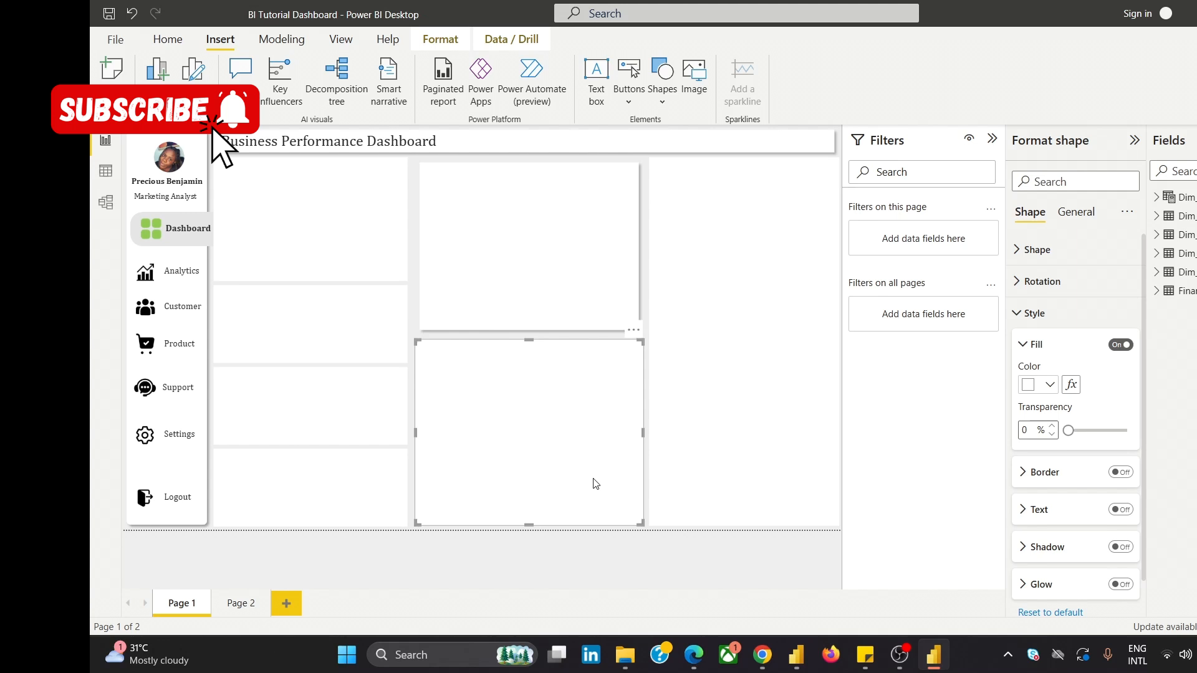
left_click(1121, 548)
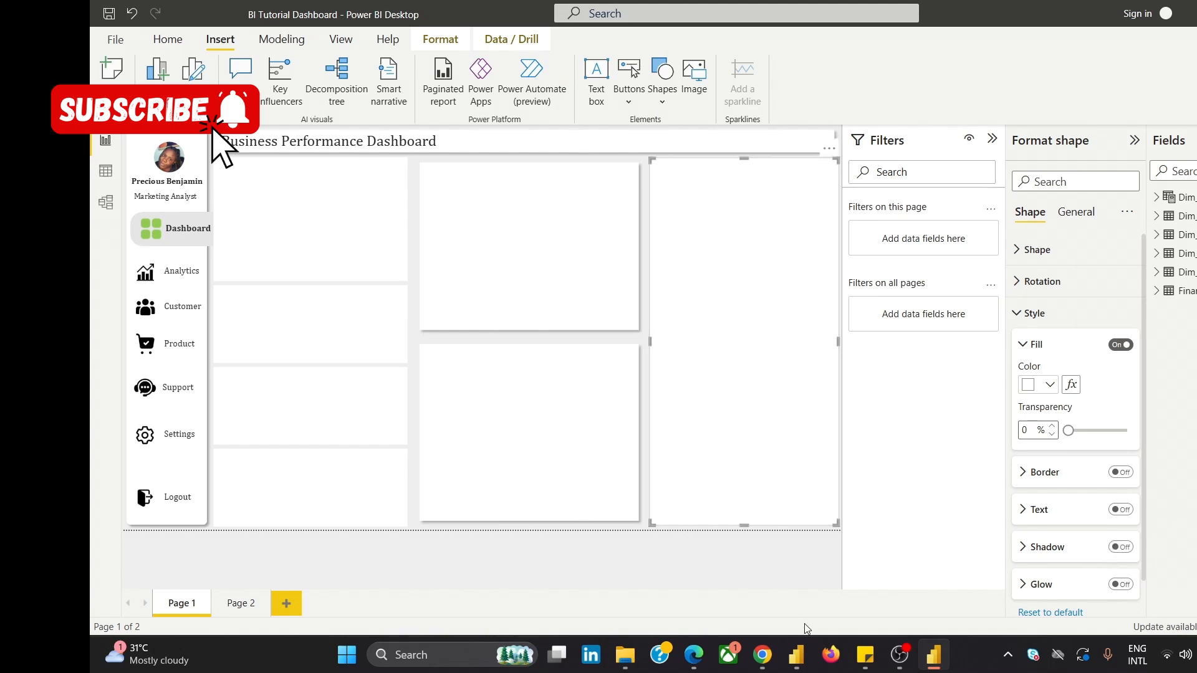
mouse_move(762, 655)
mouse_move(862, 598)
left_click(735, 422)
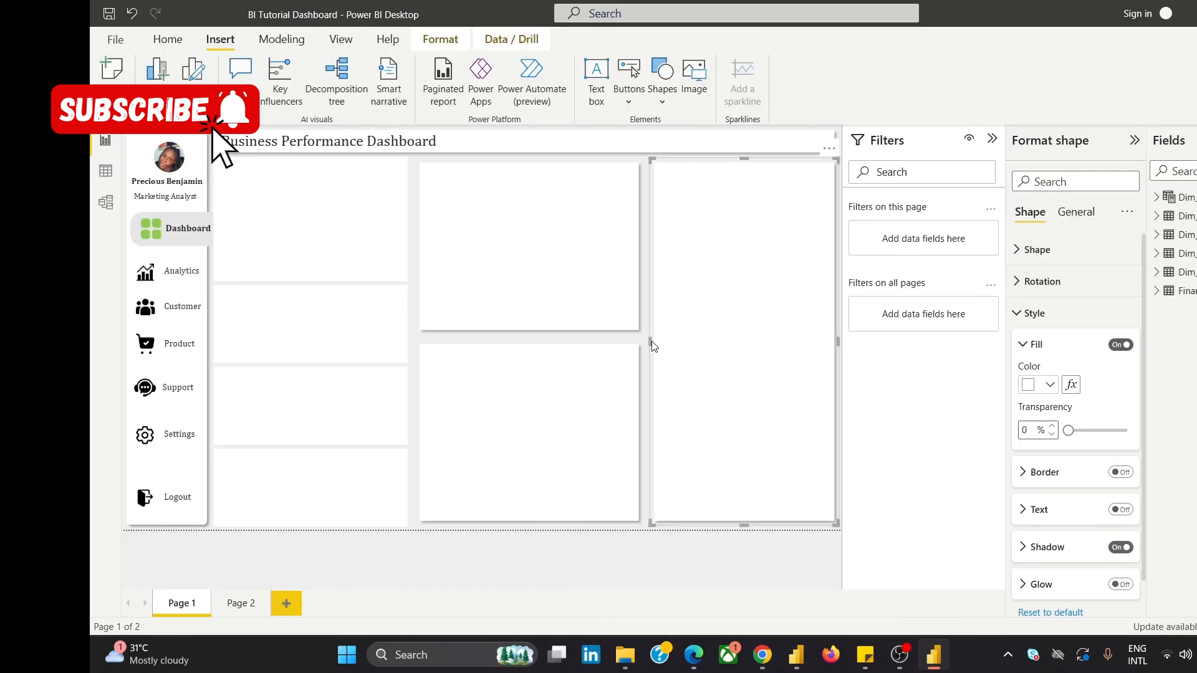
Extend the left edges of the tall card and both middle cards to narrow the gaps between columns.
left_click_drag(647, 342, 642, 341)
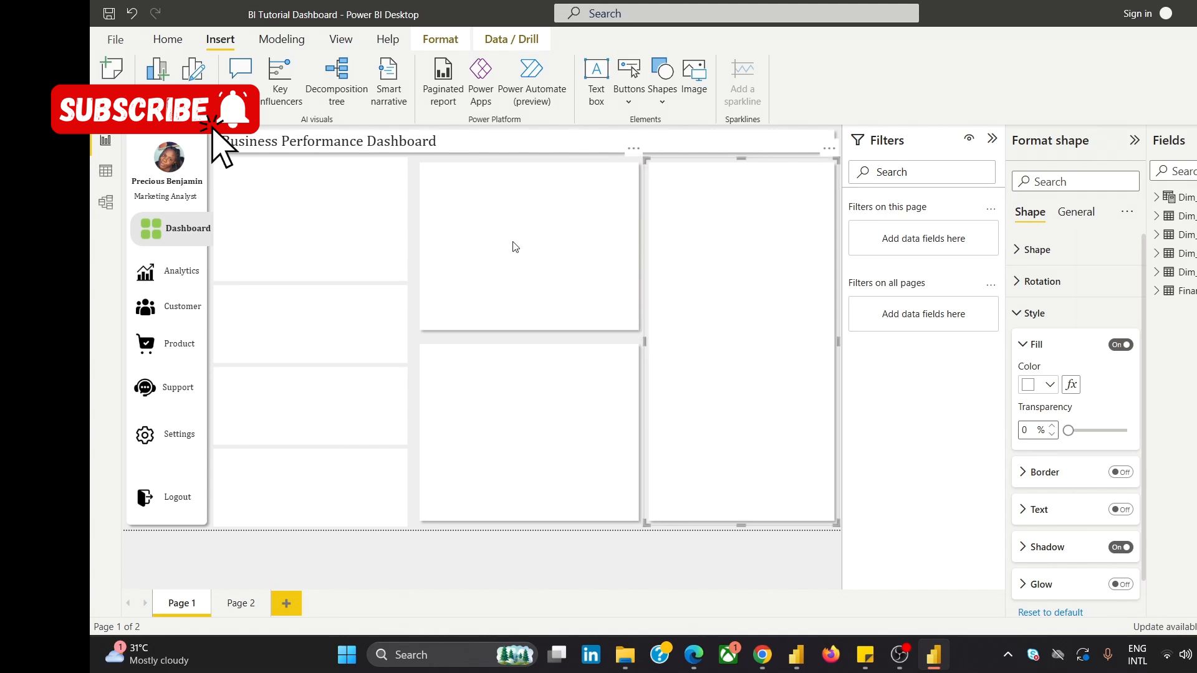
left_click(512, 244)
left_click_drag(414, 248, 410, 246)
left_click(427, 442)
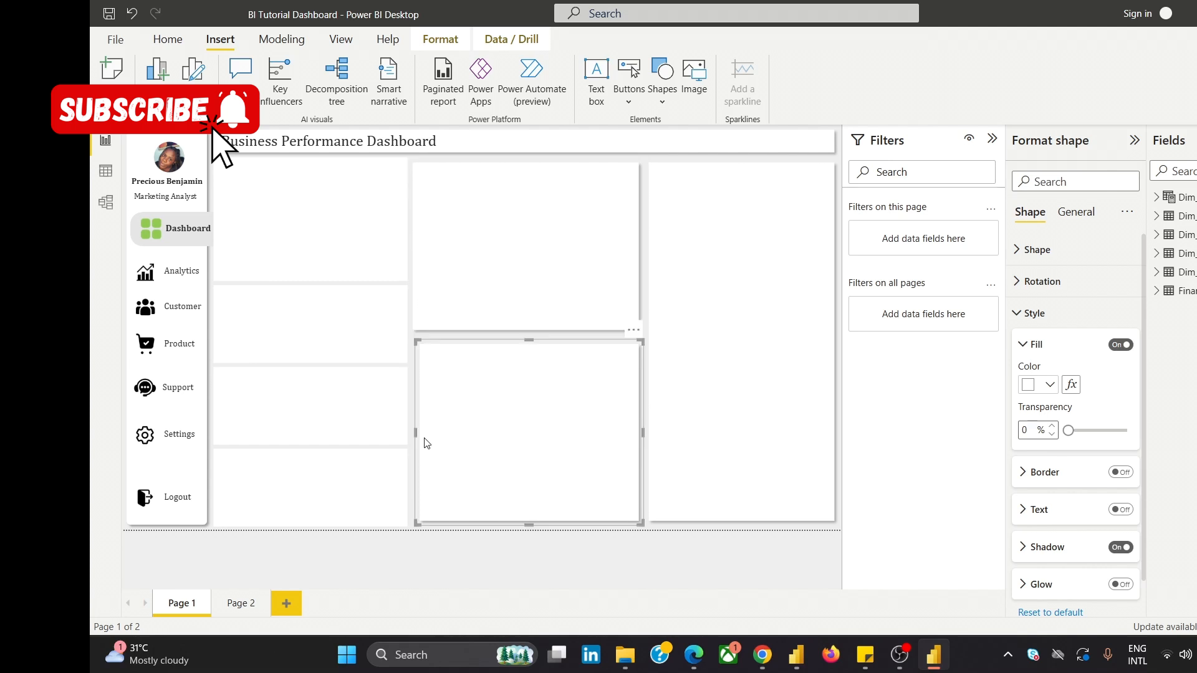
left_click_drag(420, 435, 411, 441)
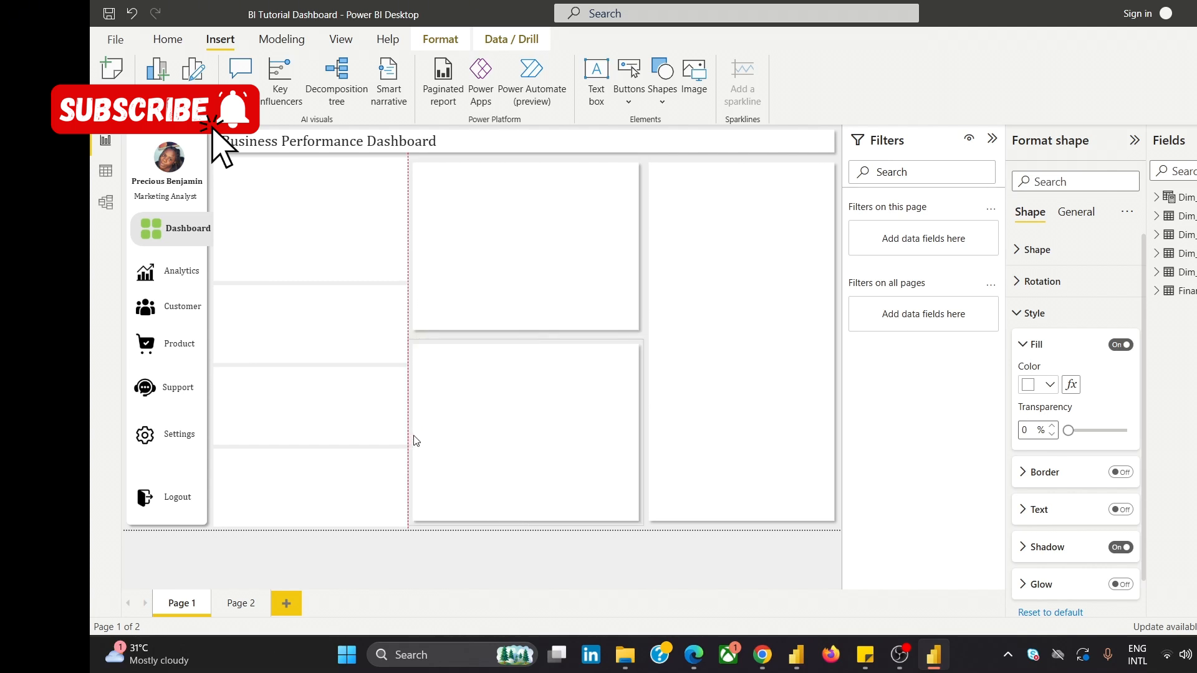
Nudge both middle cards and the tall card slightly right to even out the column gaps.
left_click(663, 149)
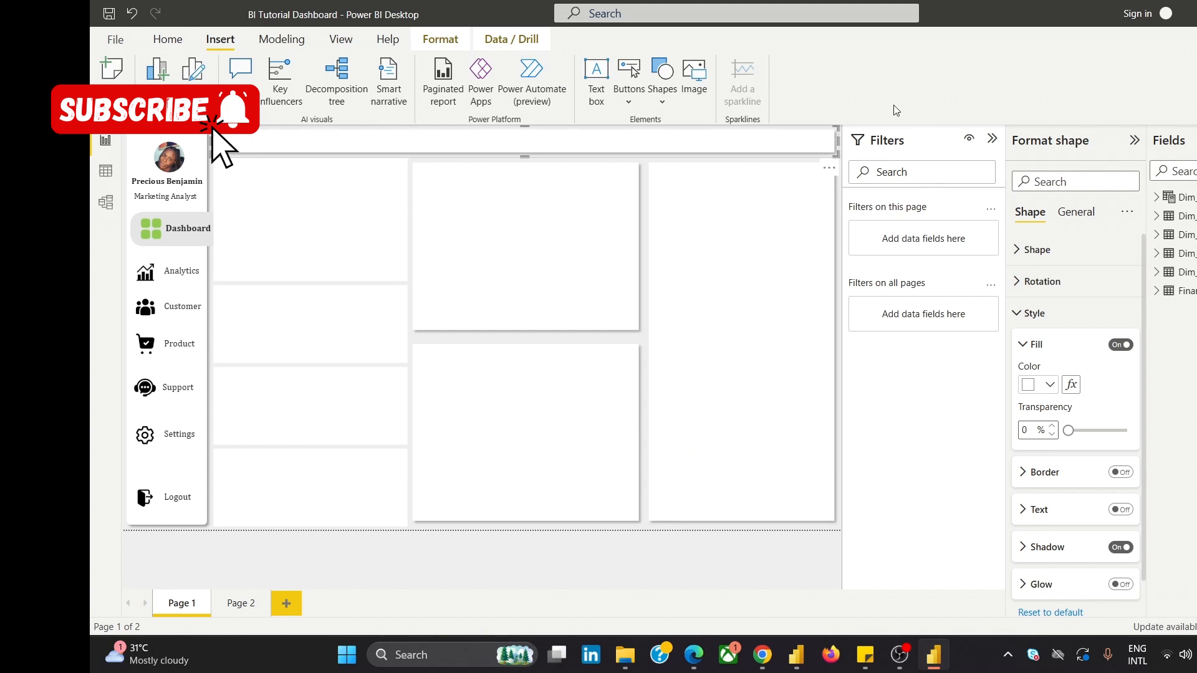
left_click(571, 312)
left_click(596, 415)
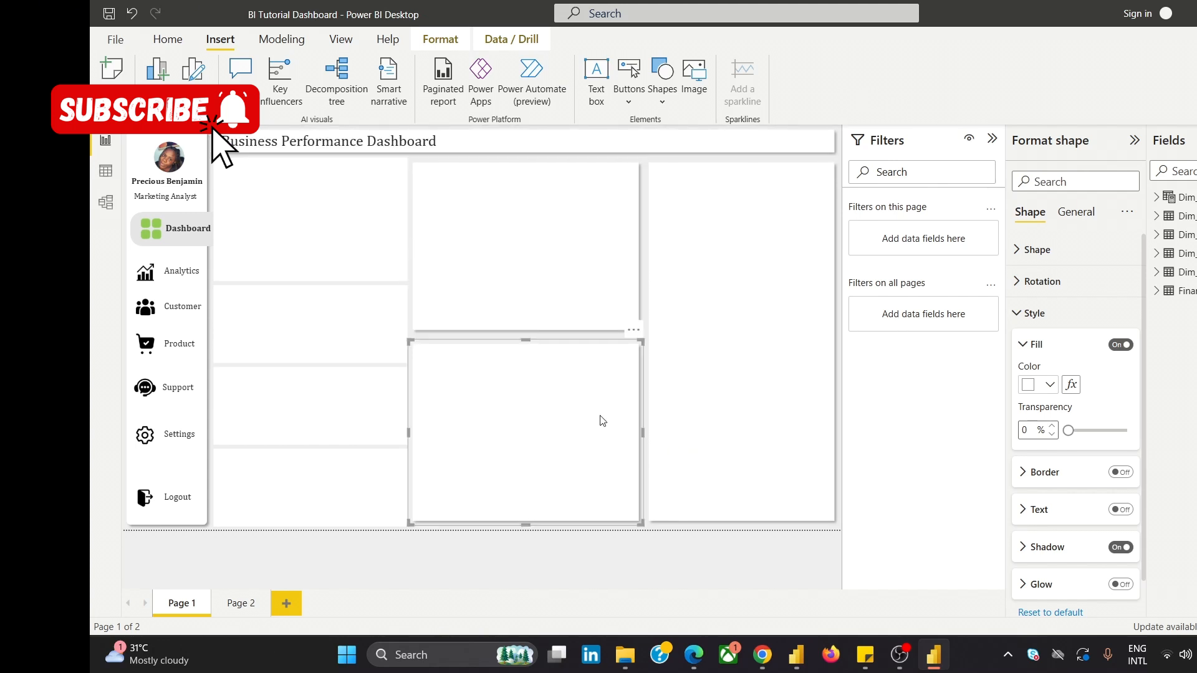
left_click(561, 257)
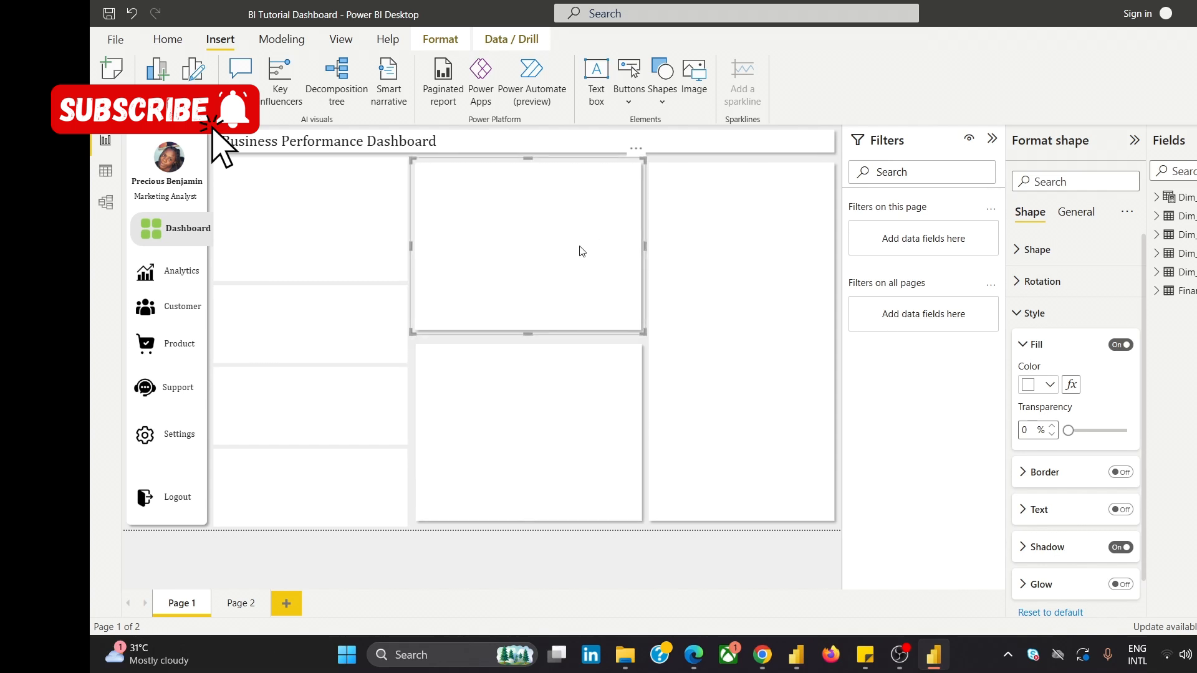
left_click(416, 434)
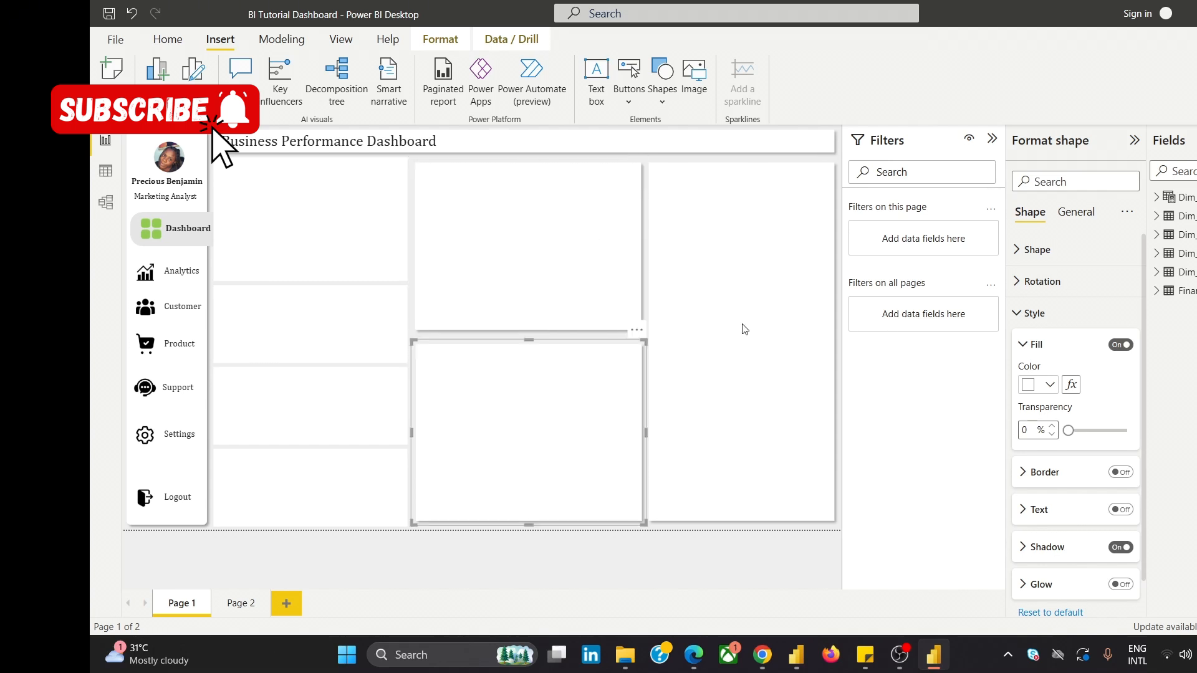
left_click(788, 247)
key("Right")
key("Right")
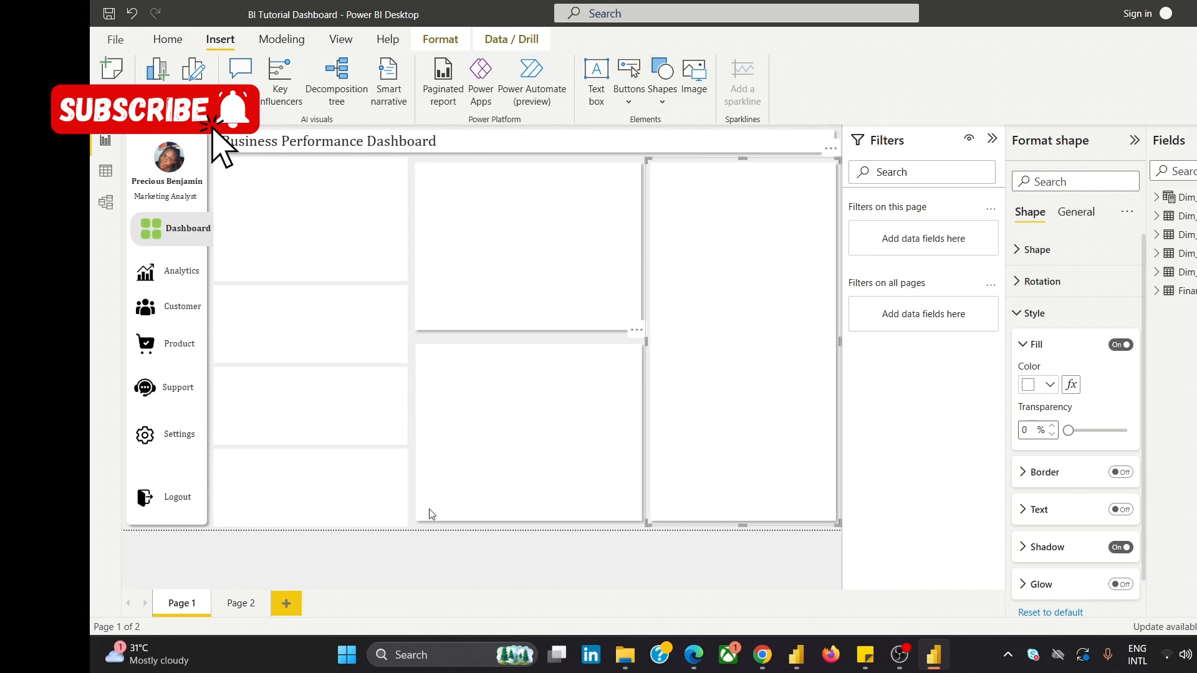
left_click(421, 532)
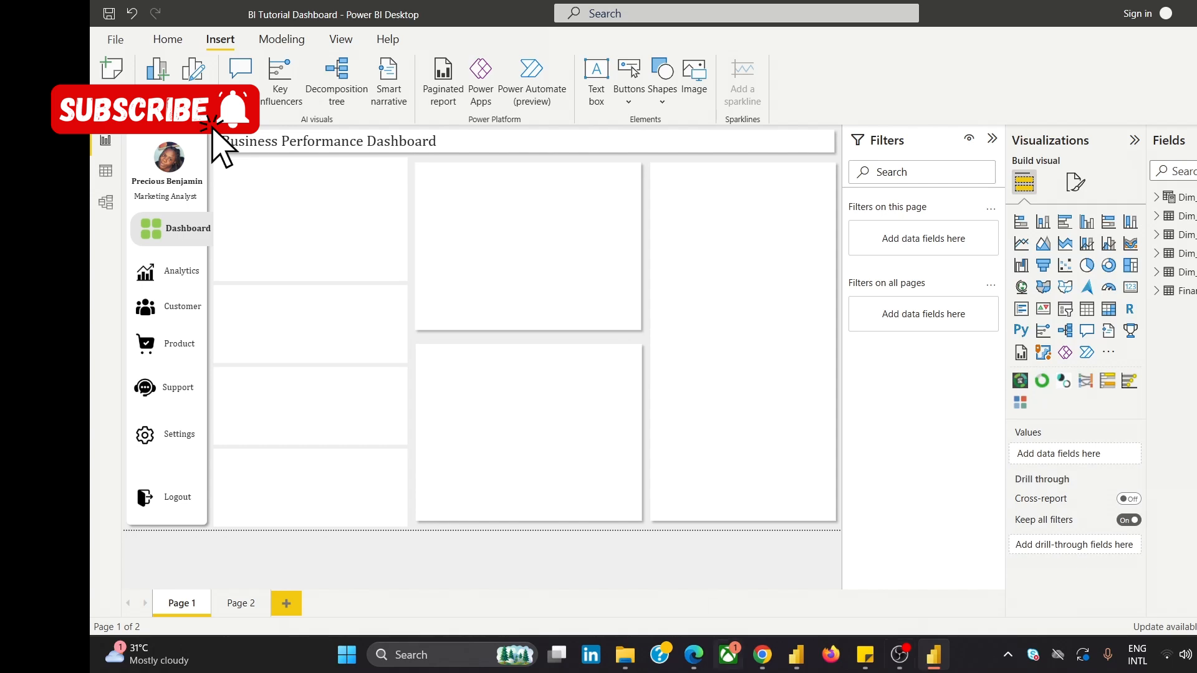
Preview the Final Edits.png reference and extend the lower middle card upward to narrow the gap beneath the upper one.
mouse_move(761, 655)
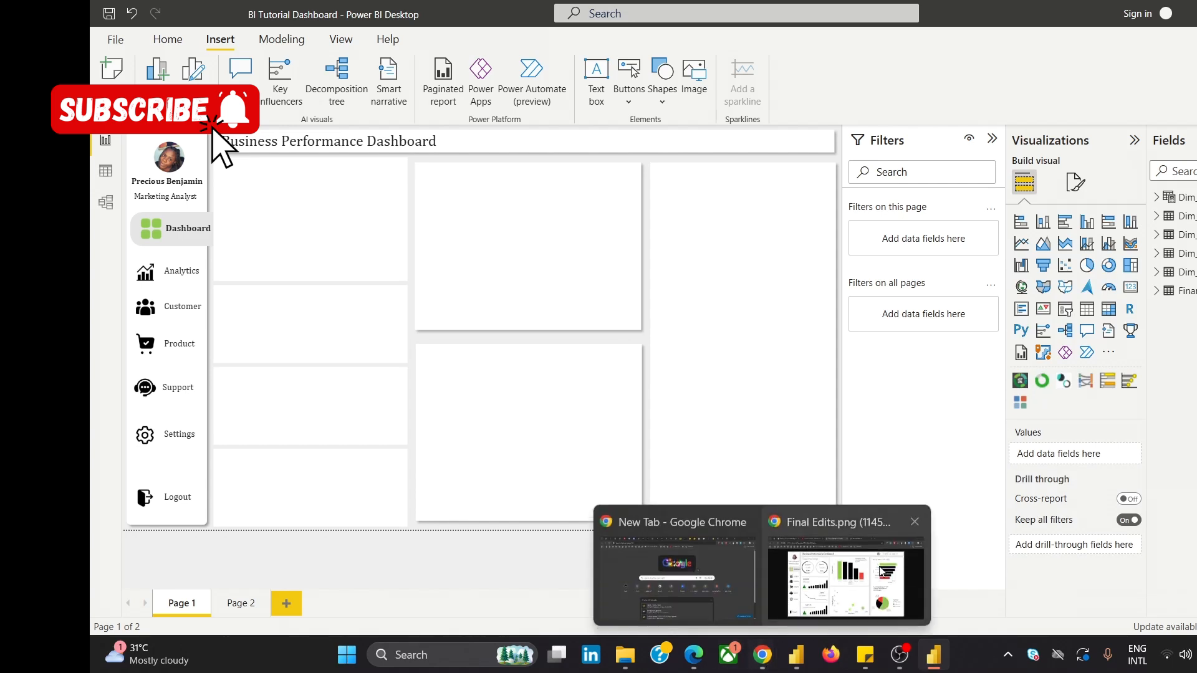
mouse_move(886, 566)
left_click(550, 302)
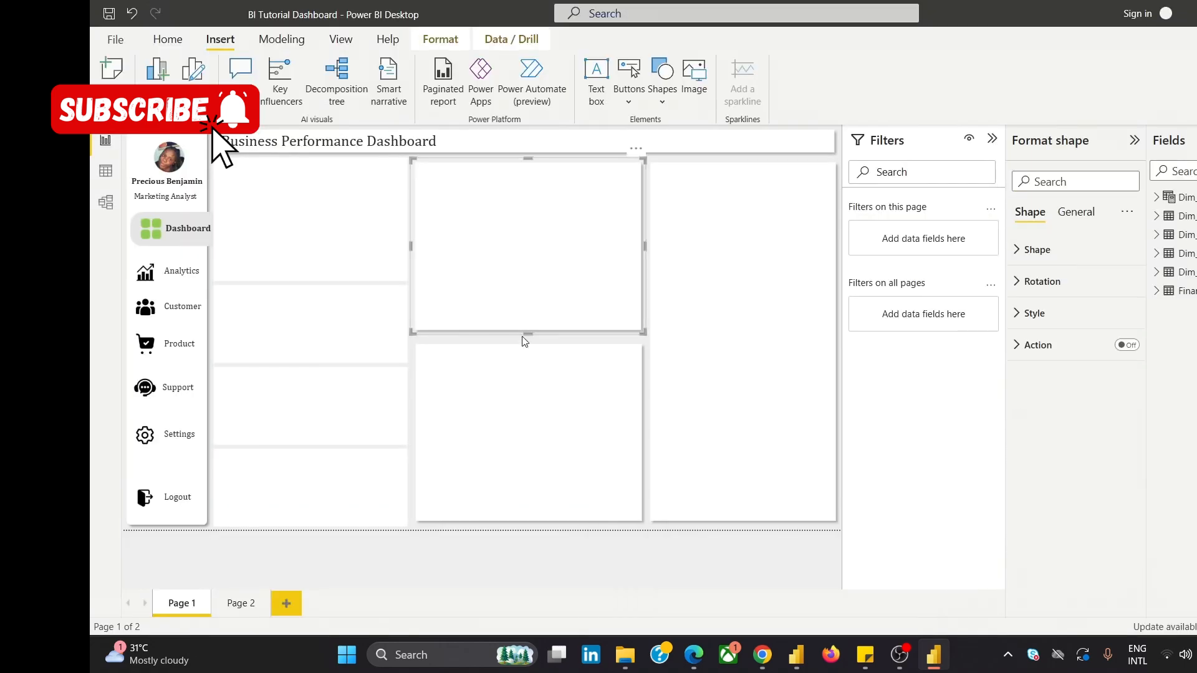
left_click(524, 365)
left_click_drag(529, 343, 535, 336)
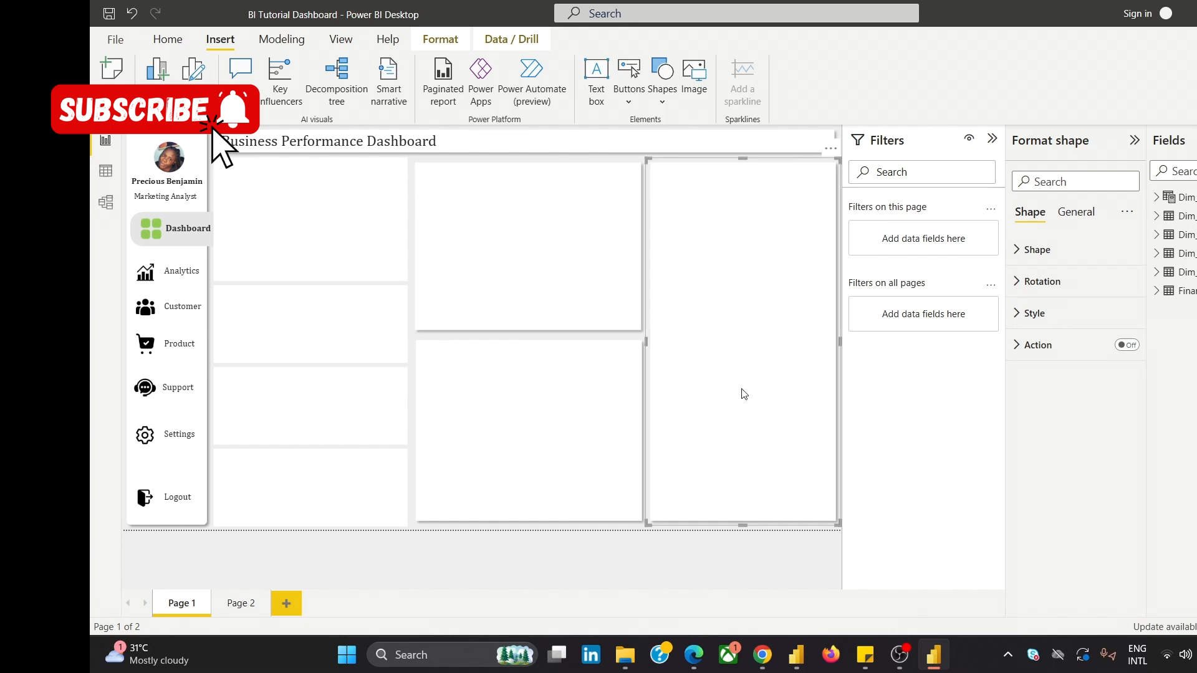
Extend the upper middle card downward to narrow the gap above the lower middle card.
left_click(511, 292)
left_click_drag(525, 335, 533, 343)
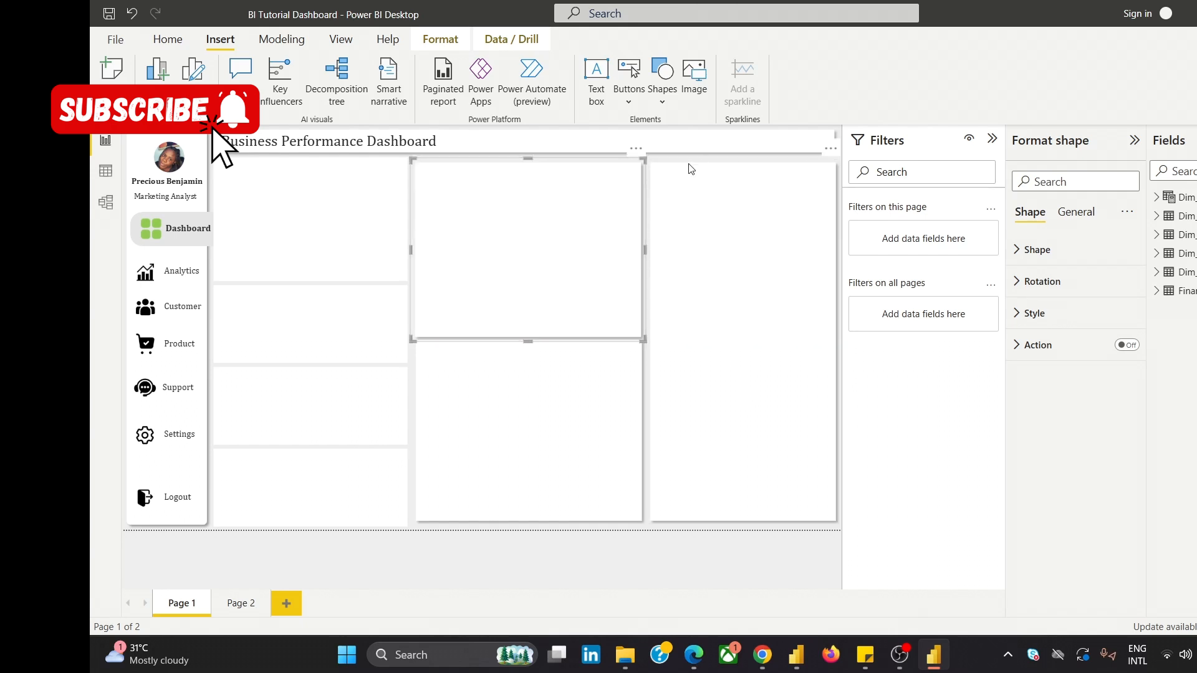
left_click(687, 155)
left_click(552, 435)
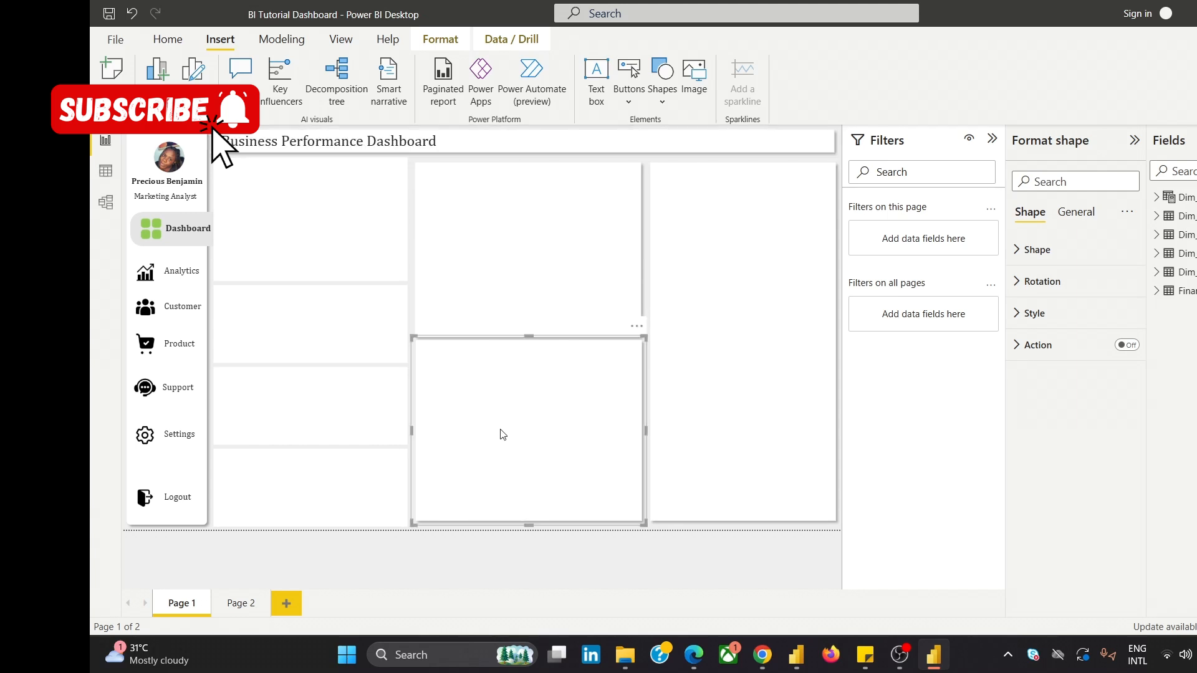
left_click_drag(533, 528, 531, 530)
left_click_drag(530, 529, 530, 528)
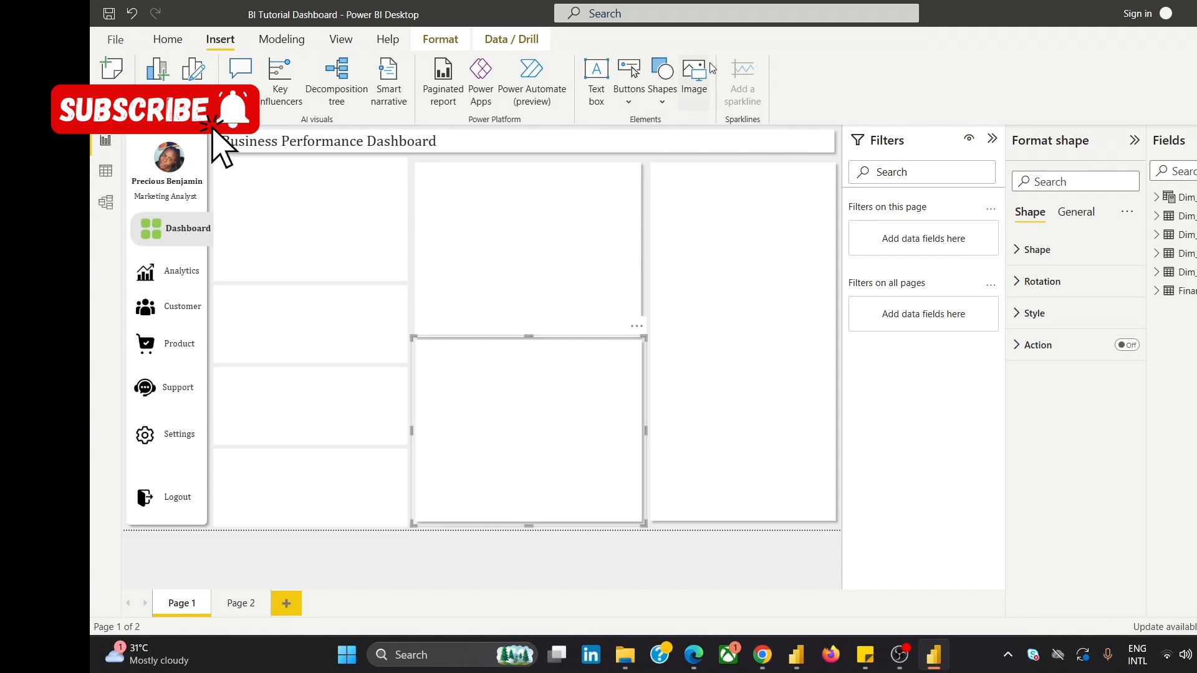
left_click(690, 153)
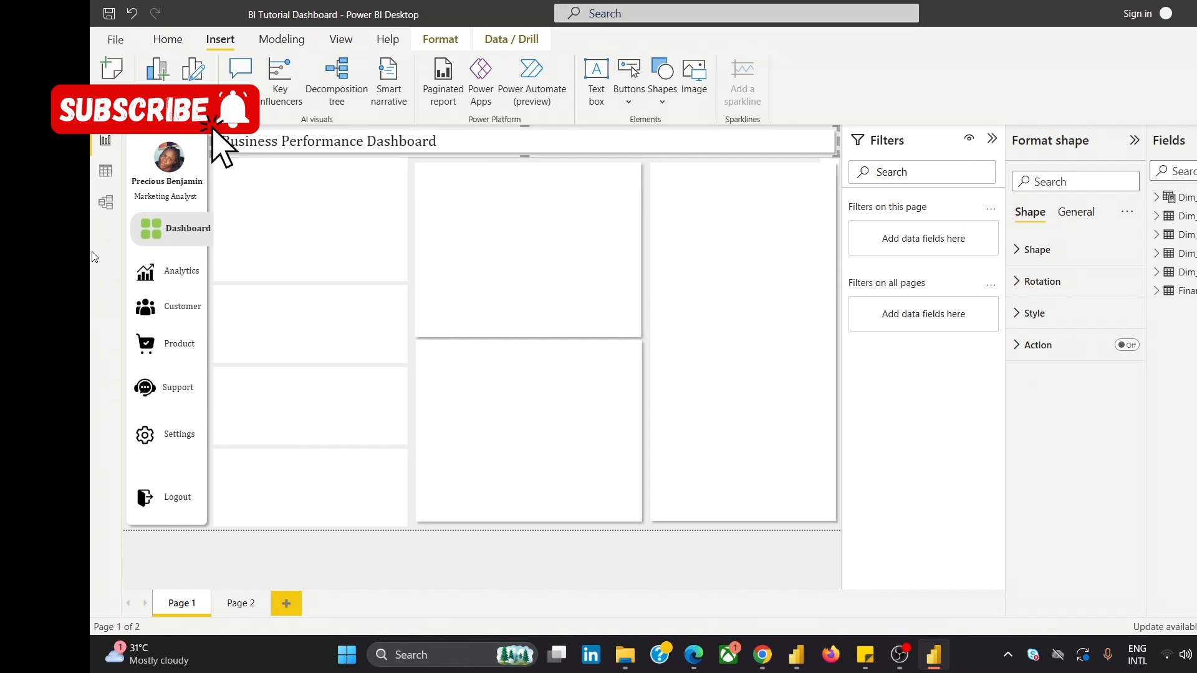
Check the Final Edits.png reference and insert a clustered column chart on the upper middle card.
mouse_move(762, 655)
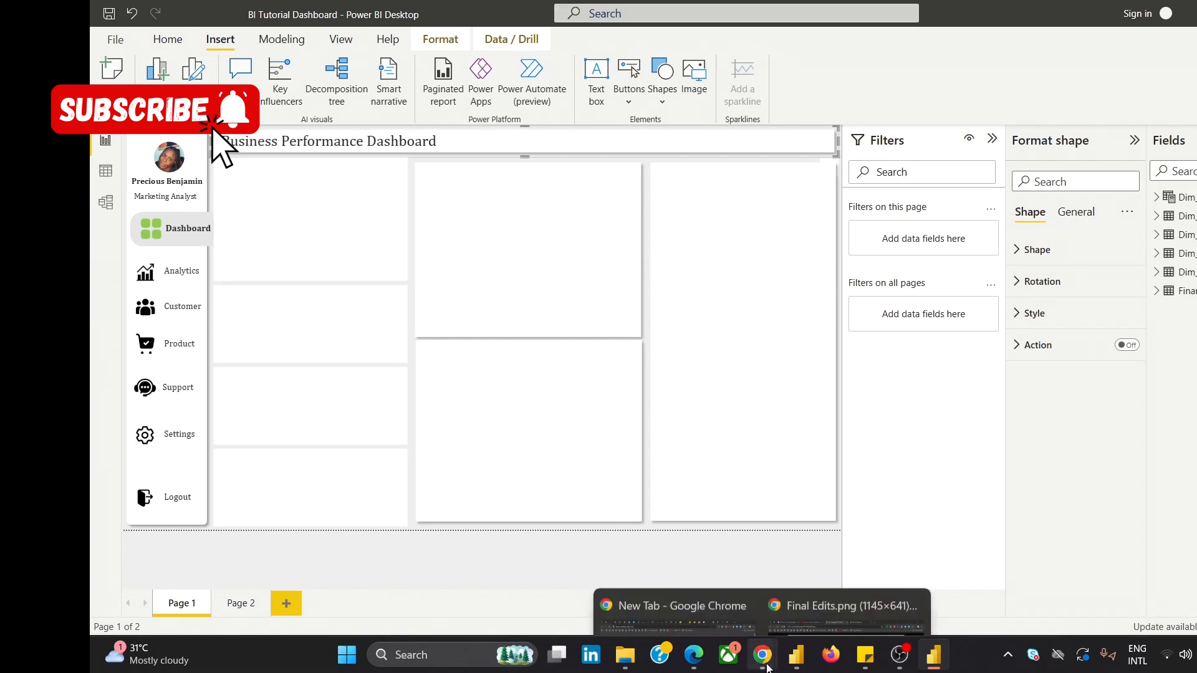
left_click(814, 600)
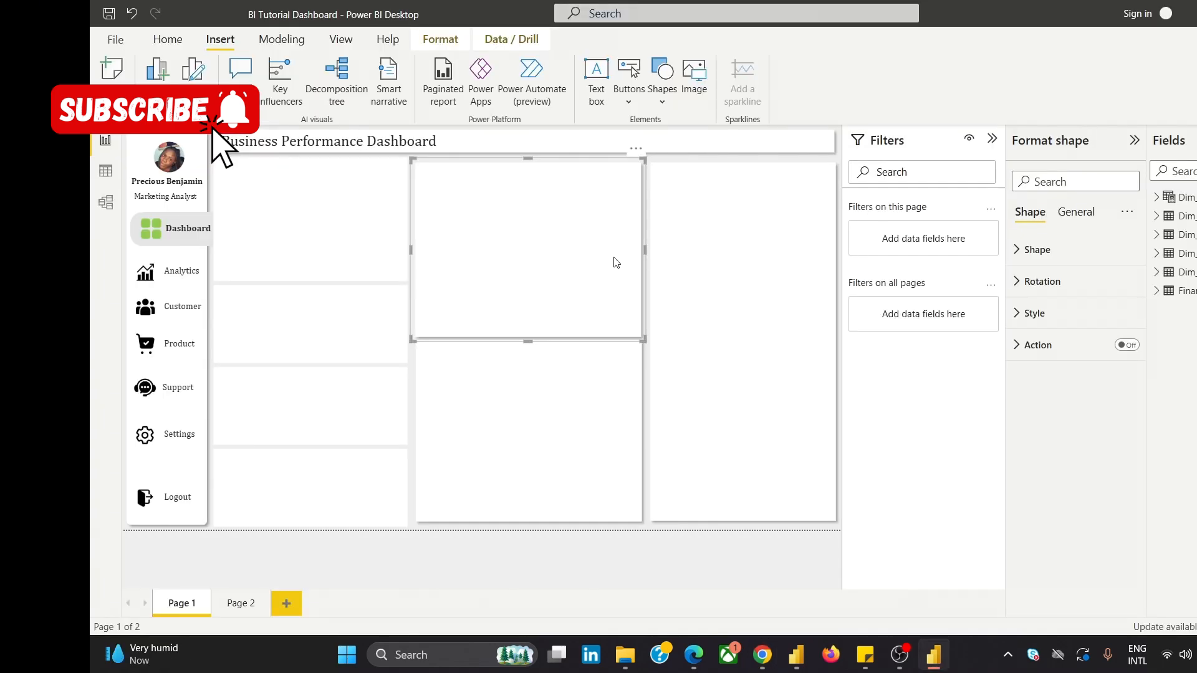
left_click(166, 72)
left_click_drag(285, 231, 533, 206)
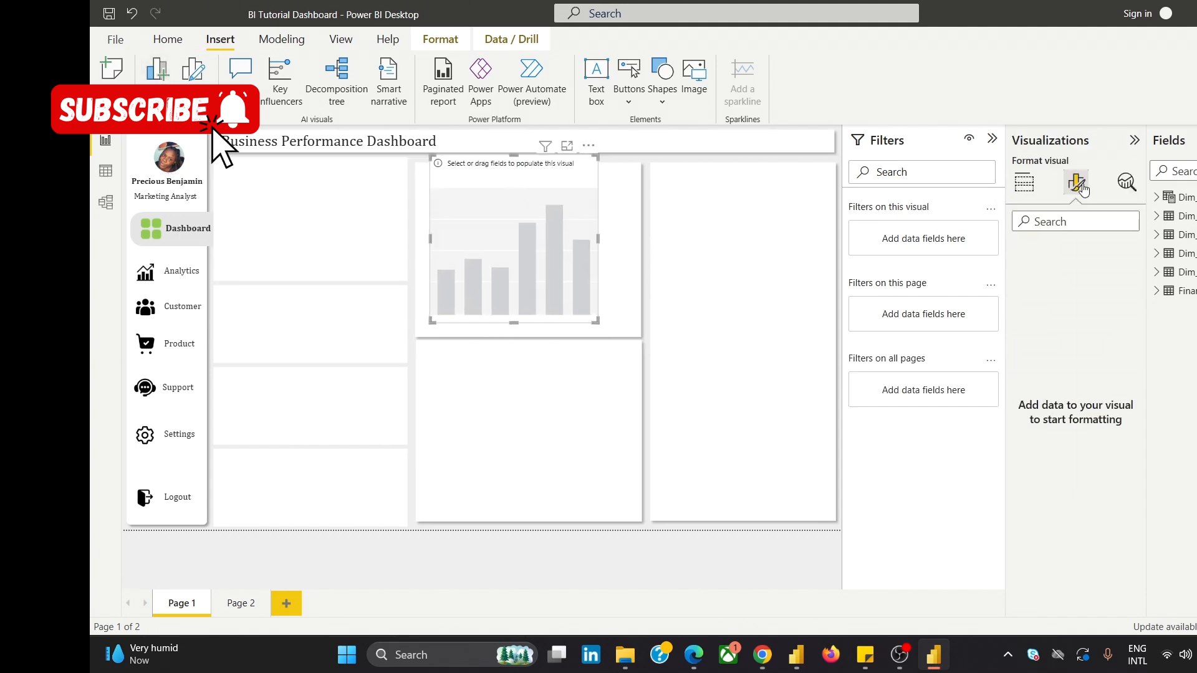
left_click(1024, 183)
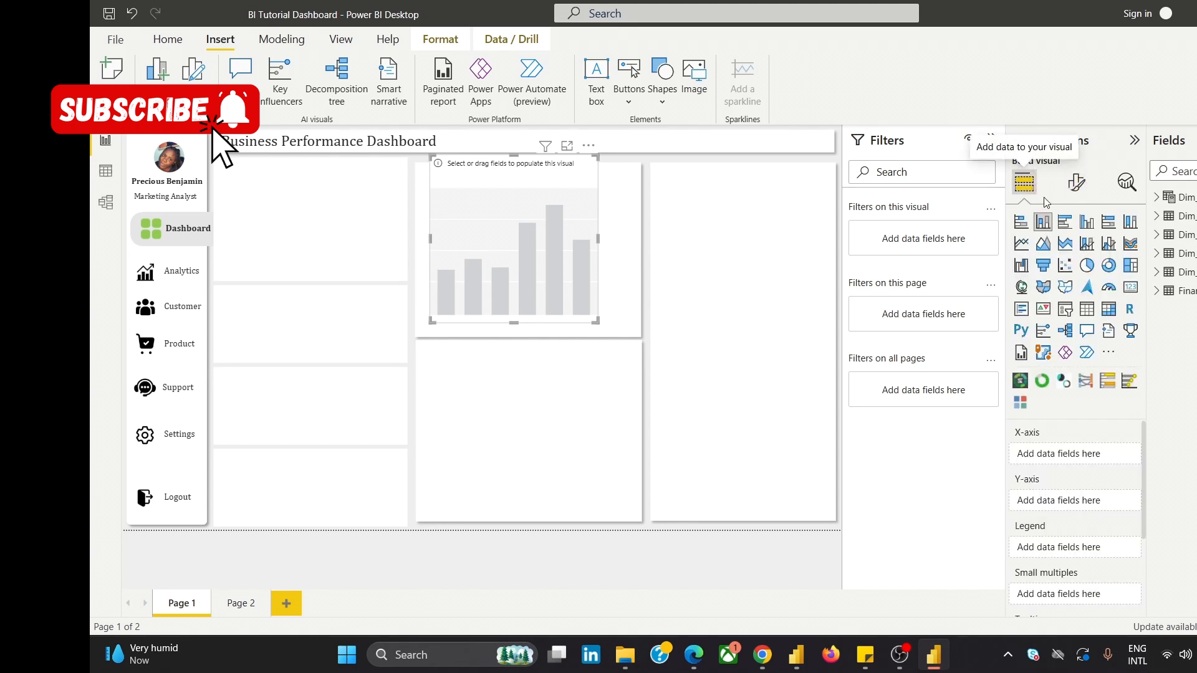
left_click(1086, 225)
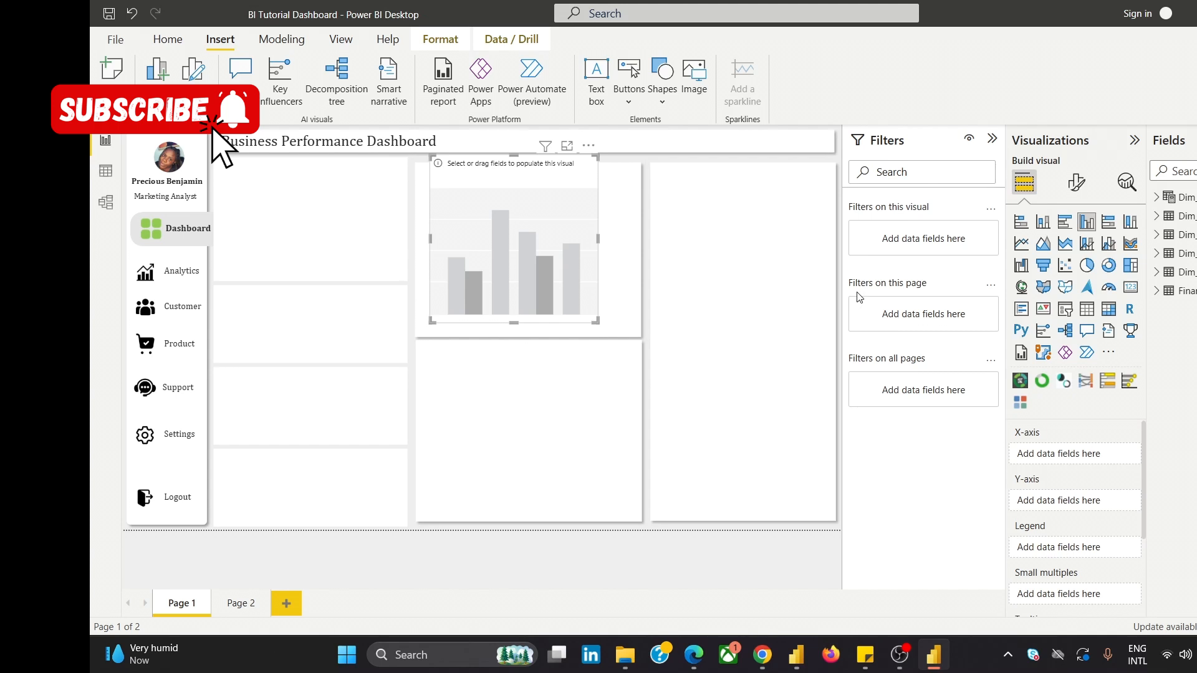
Put Country on the chart's X-axis and Sales Growth % on its Y-axis, and shift the chart slightly down within the card.
left_click(1157, 291)
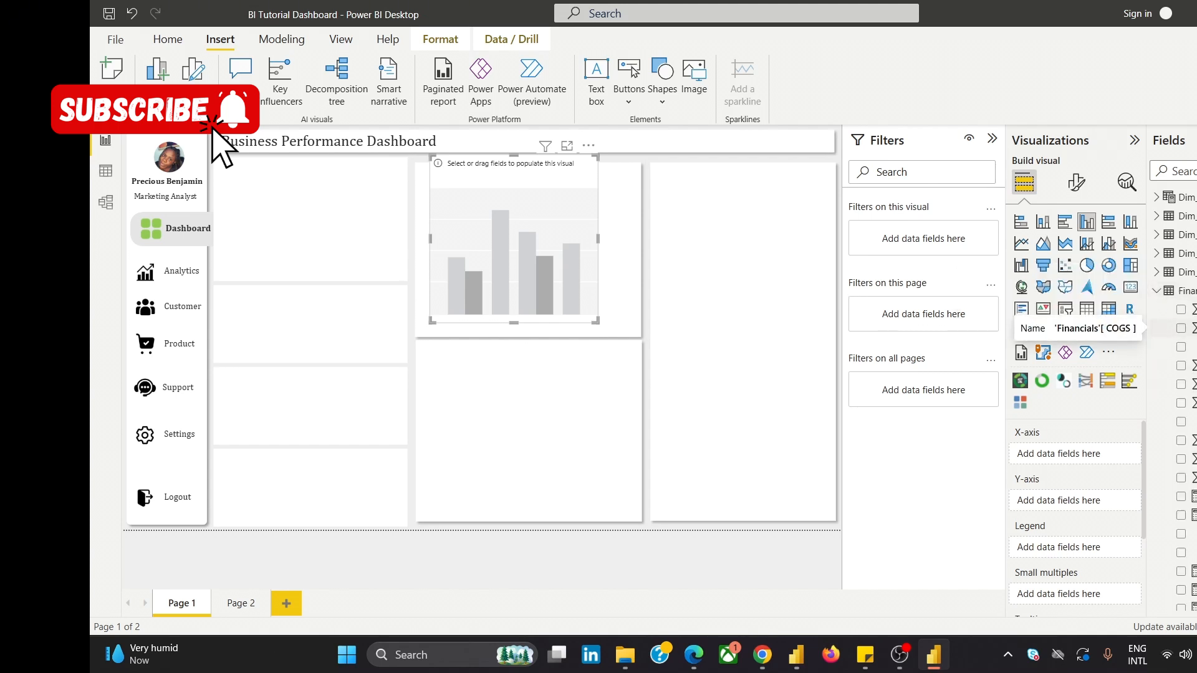
left_click(1157, 235)
left_click_drag(1187, 253, 1086, 462)
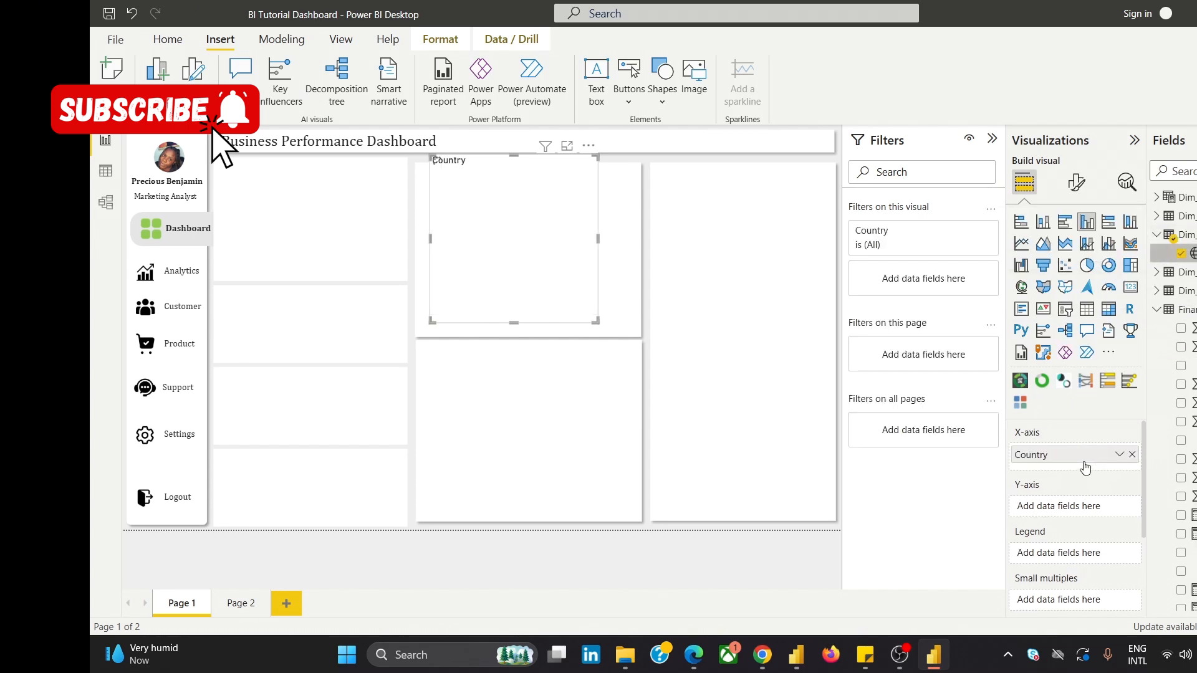
left_click(1158, 235)
scroll(1182, 399, "down", 3)
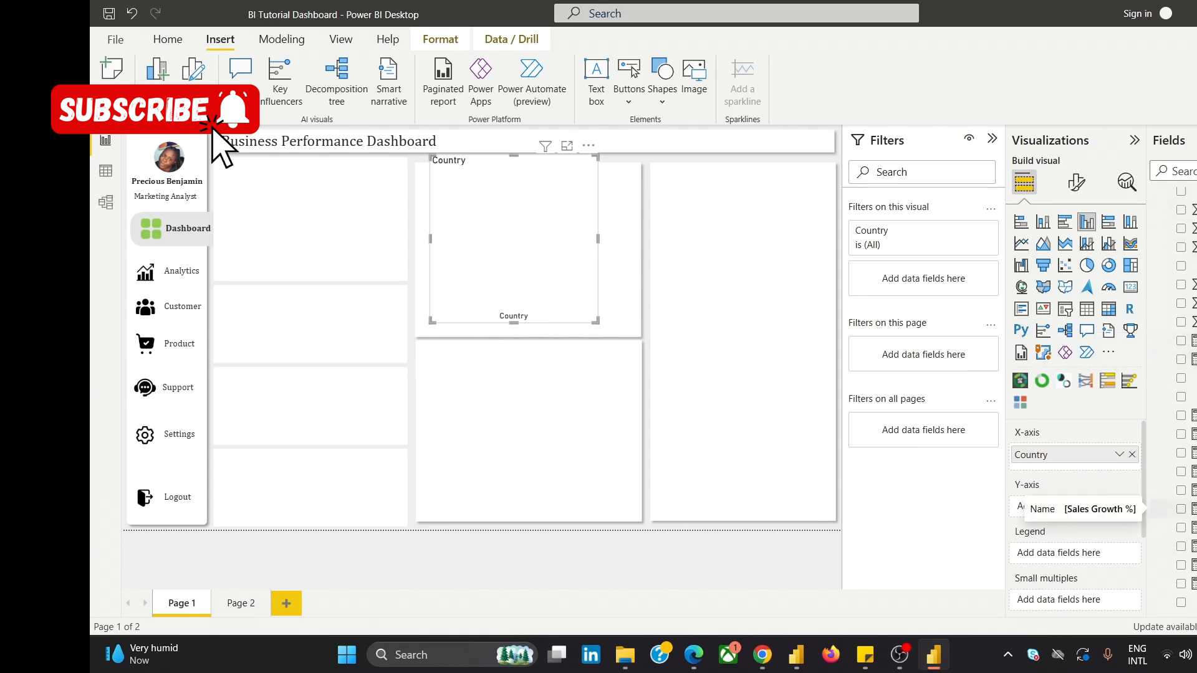
left_click_drag(1187, 509, 1108, 520)
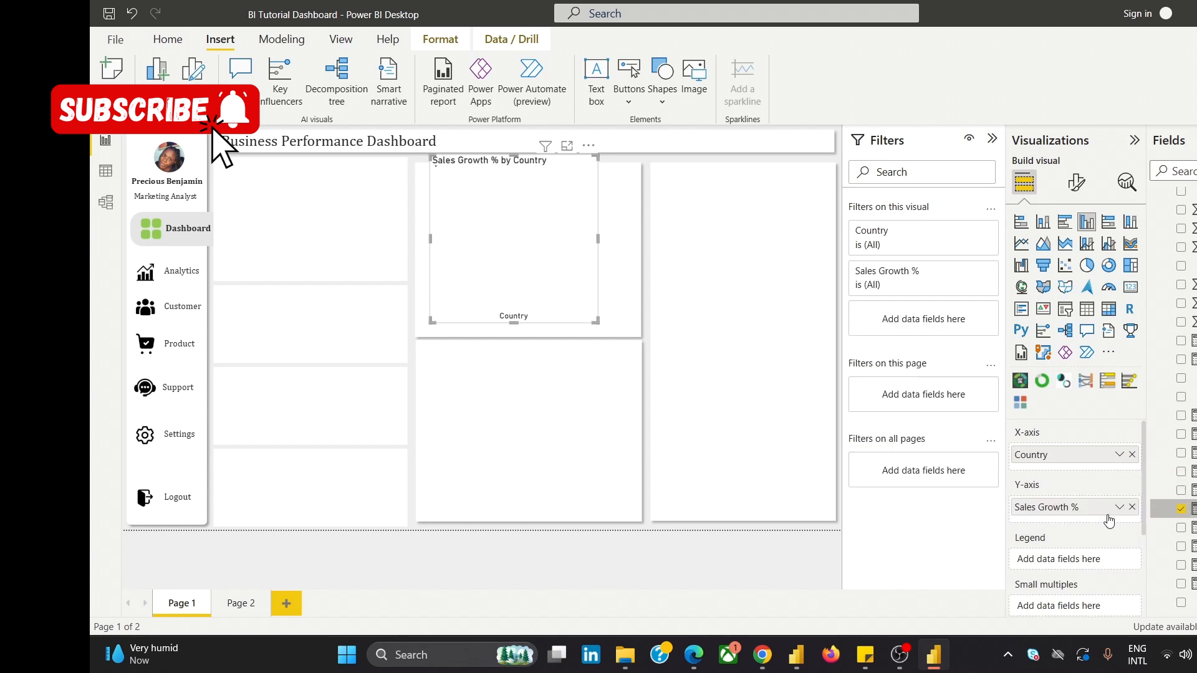
left_click_drag(548, 185, 551, 192)
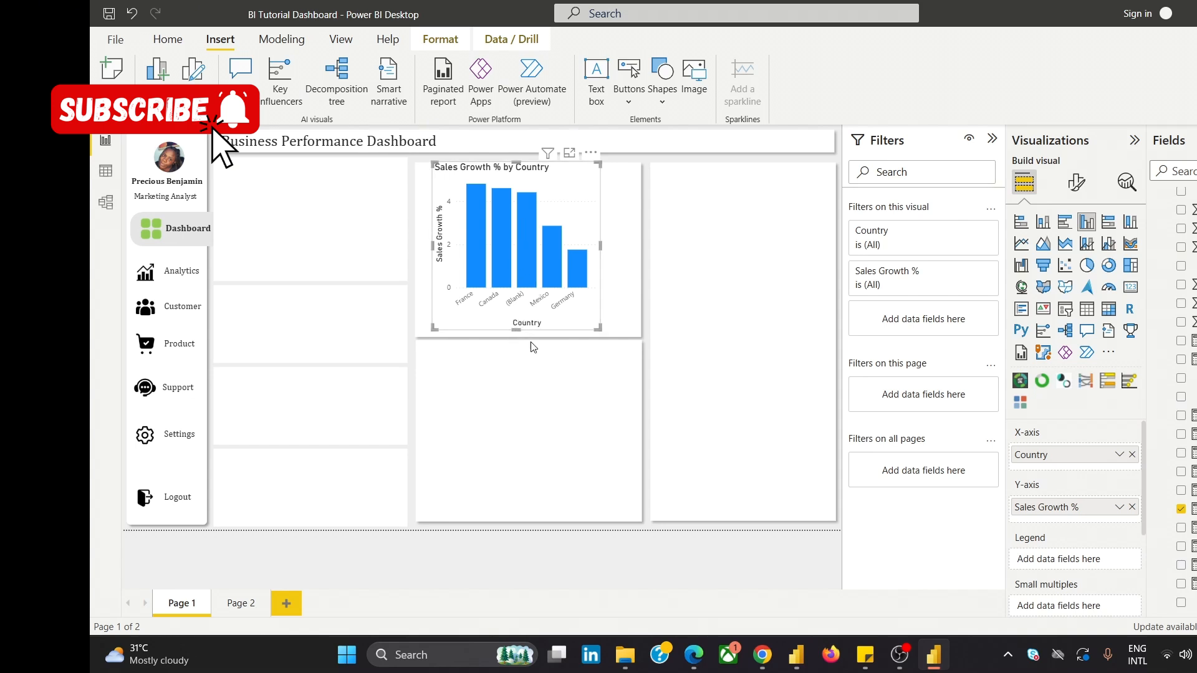
Open the Dim_Location table's query for editing in Power Query Editor.
scroll(1178, 399, "up", 3)
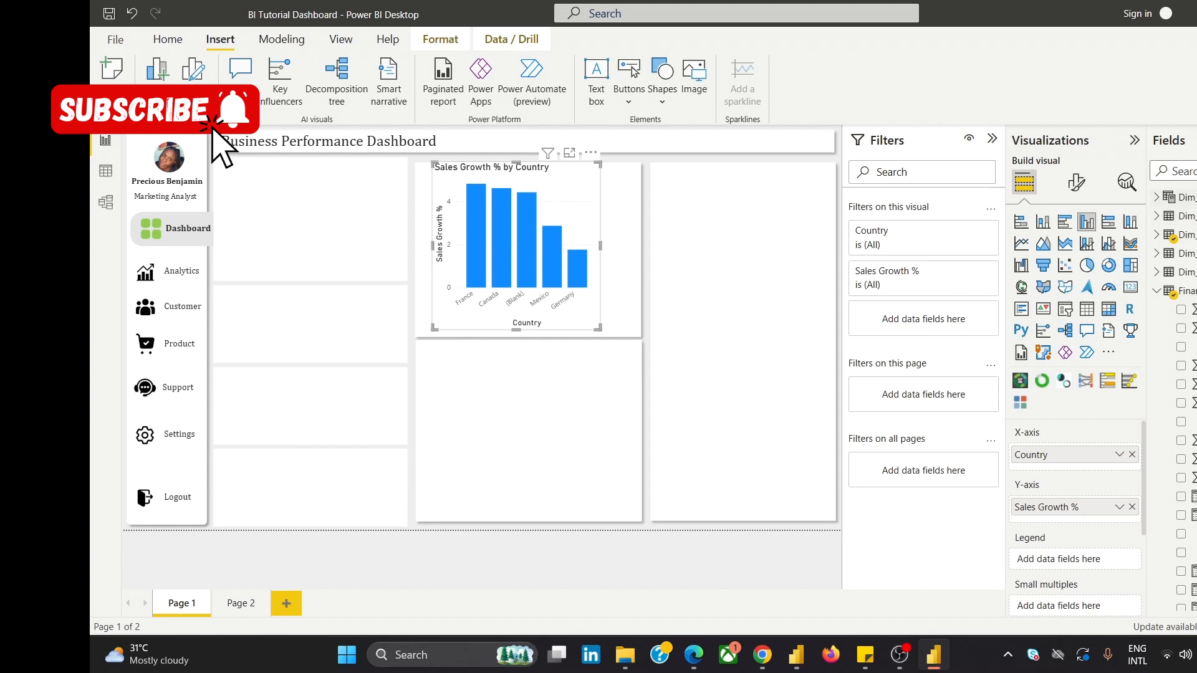
left_click(1187, 197)
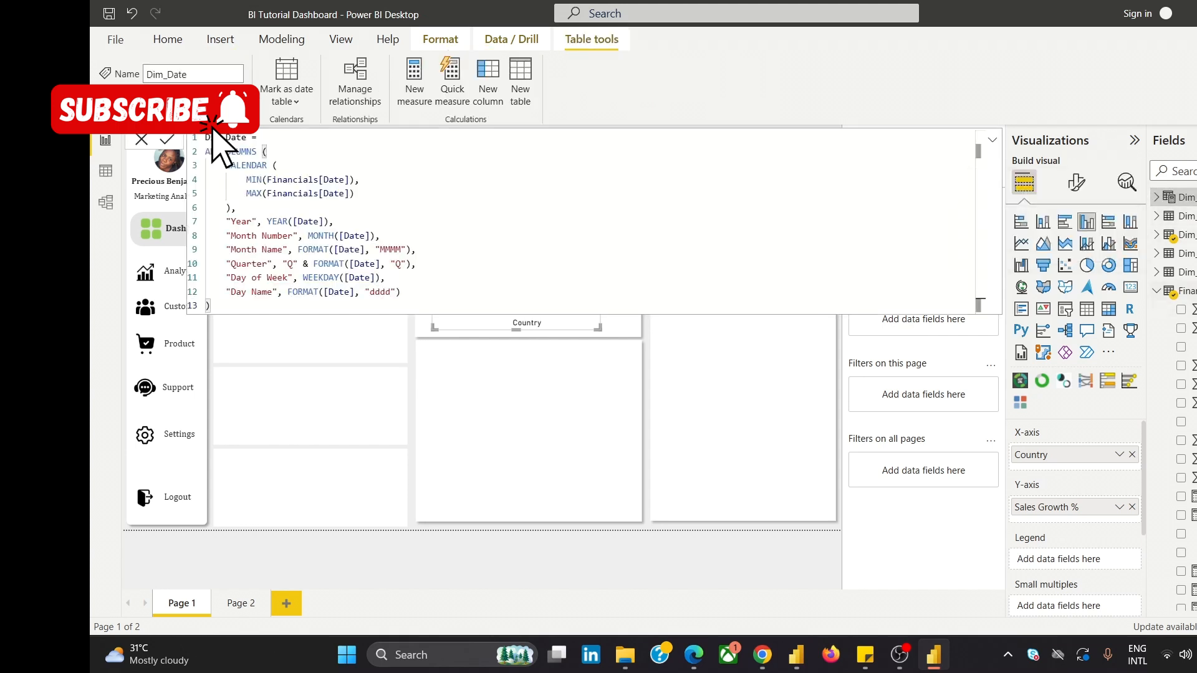
left_click(1185, 235)
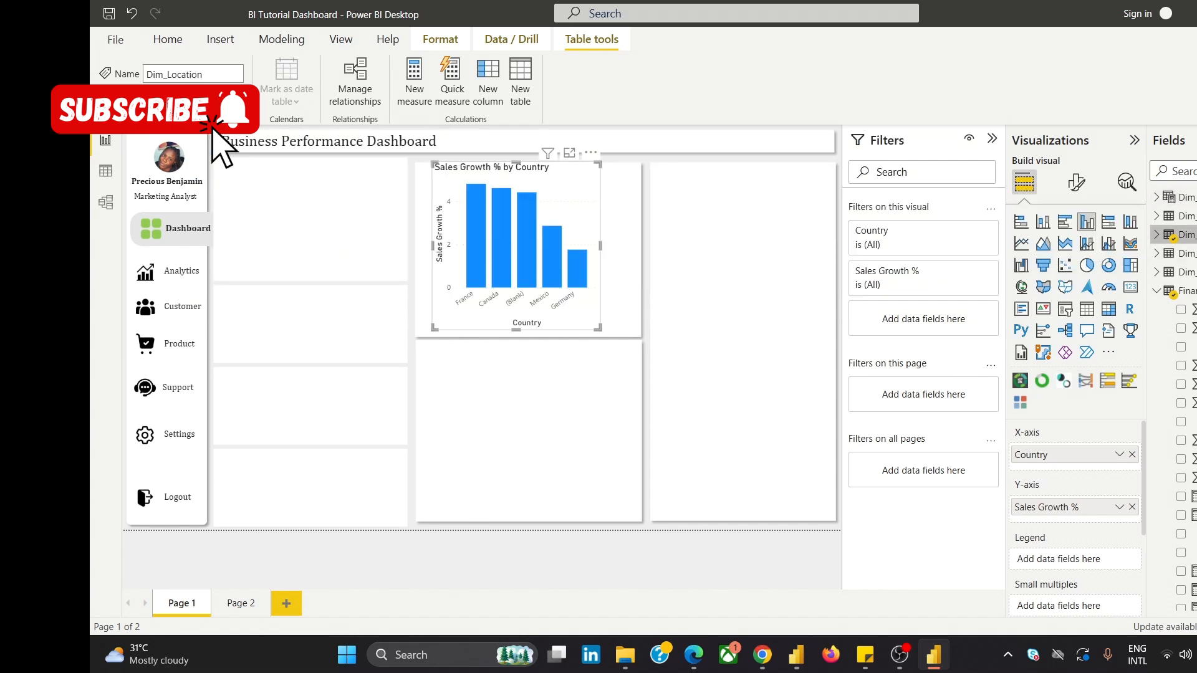
right_click(1184, 235)
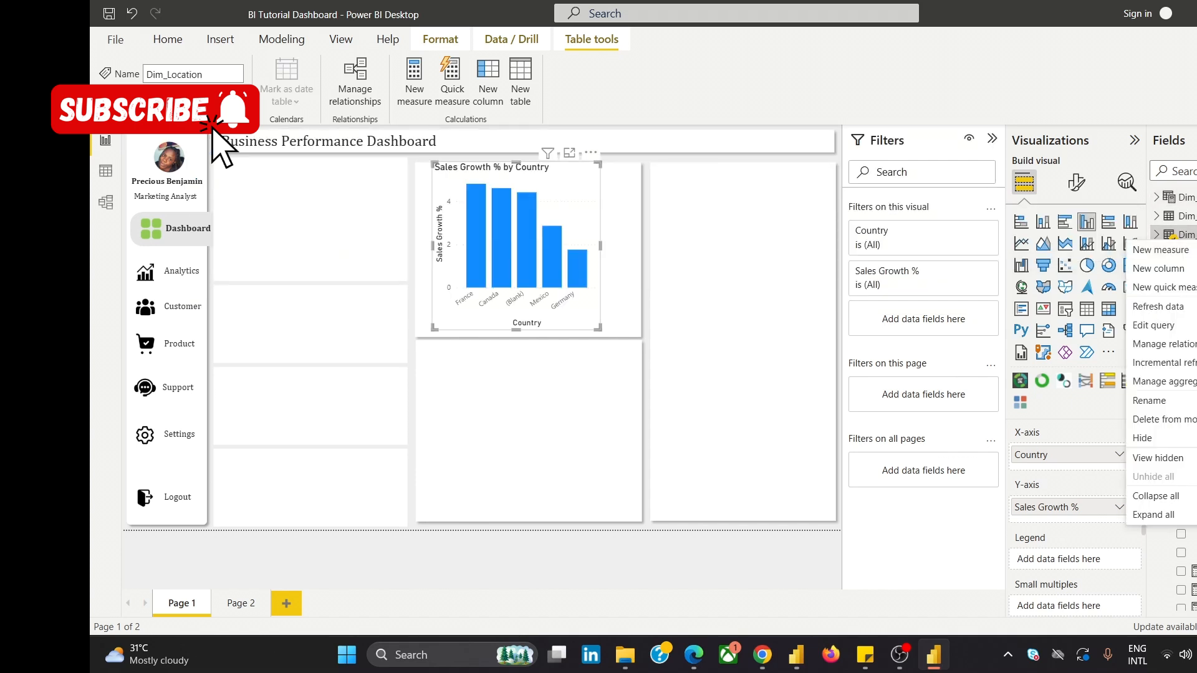
left_click(1186, 326)
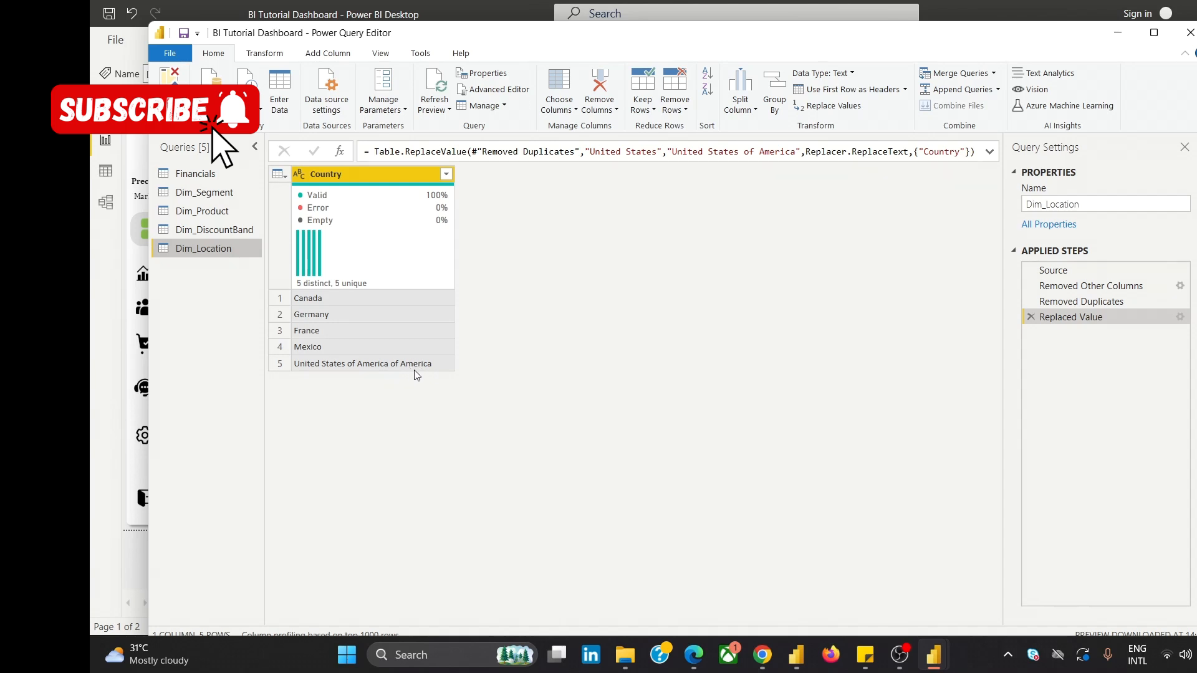
left_click(367, 369)
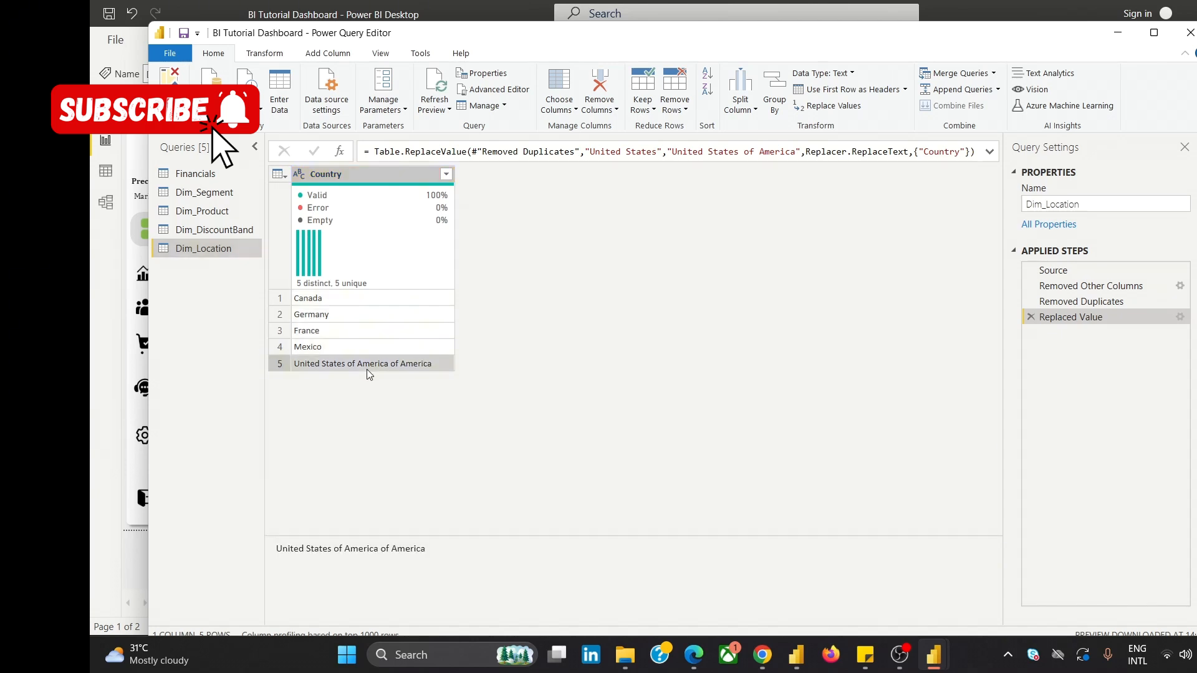
left_click(383, 180)
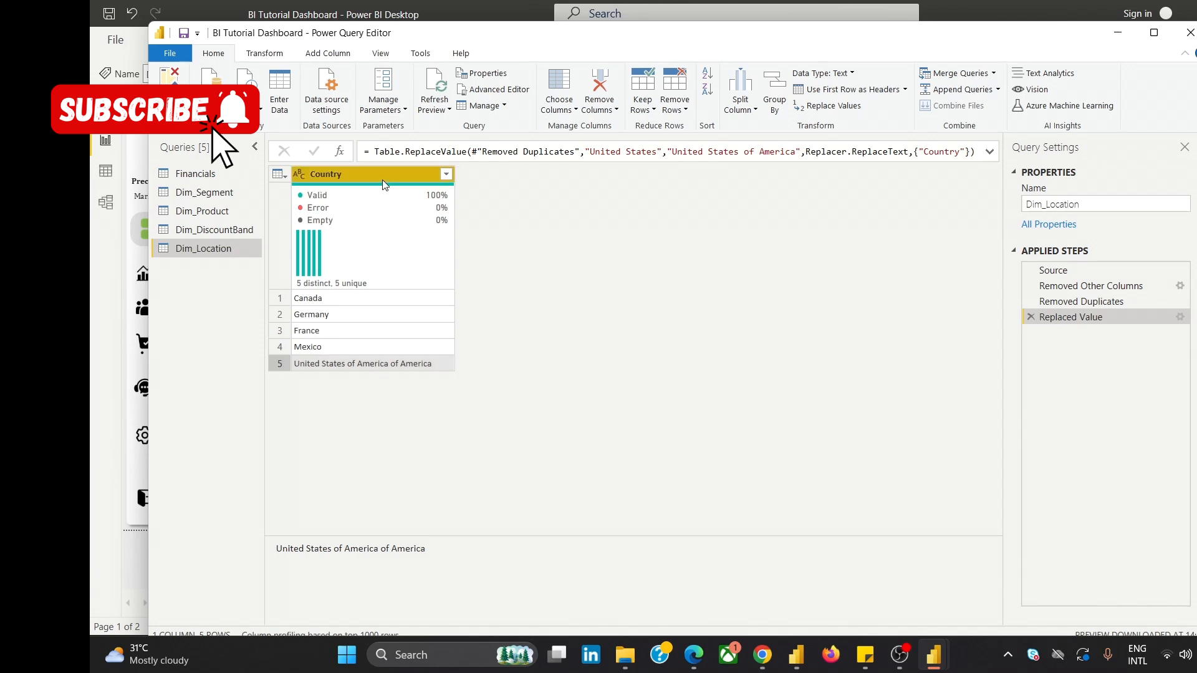
right_click(435, 182)
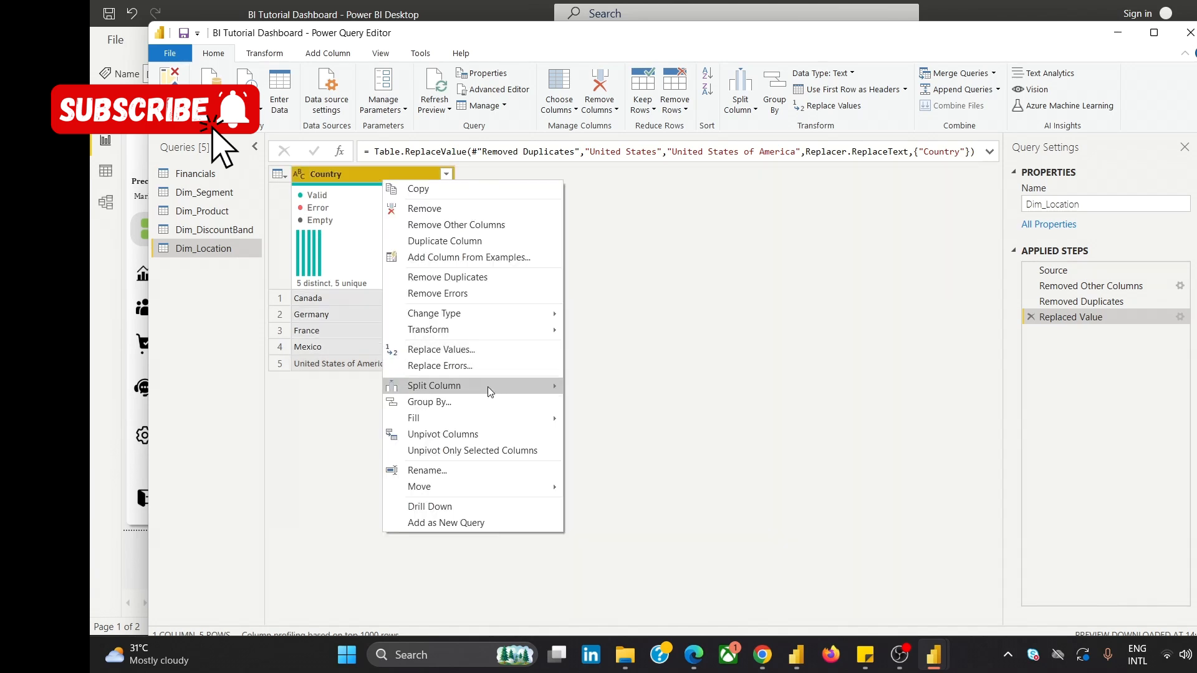
left_click(475, 353)
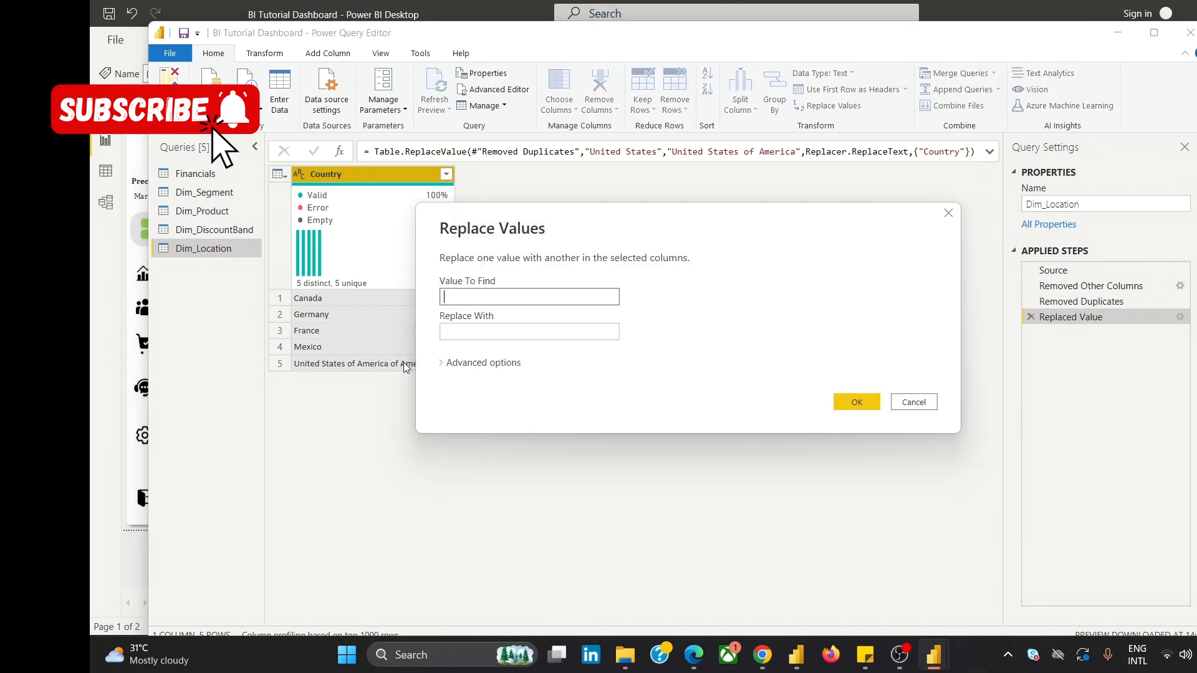
left_click(914, 402)
Replace "United States of America of America" with "United States of America" in the Country column and apply the query changes to the report.
left_click(381, 365)
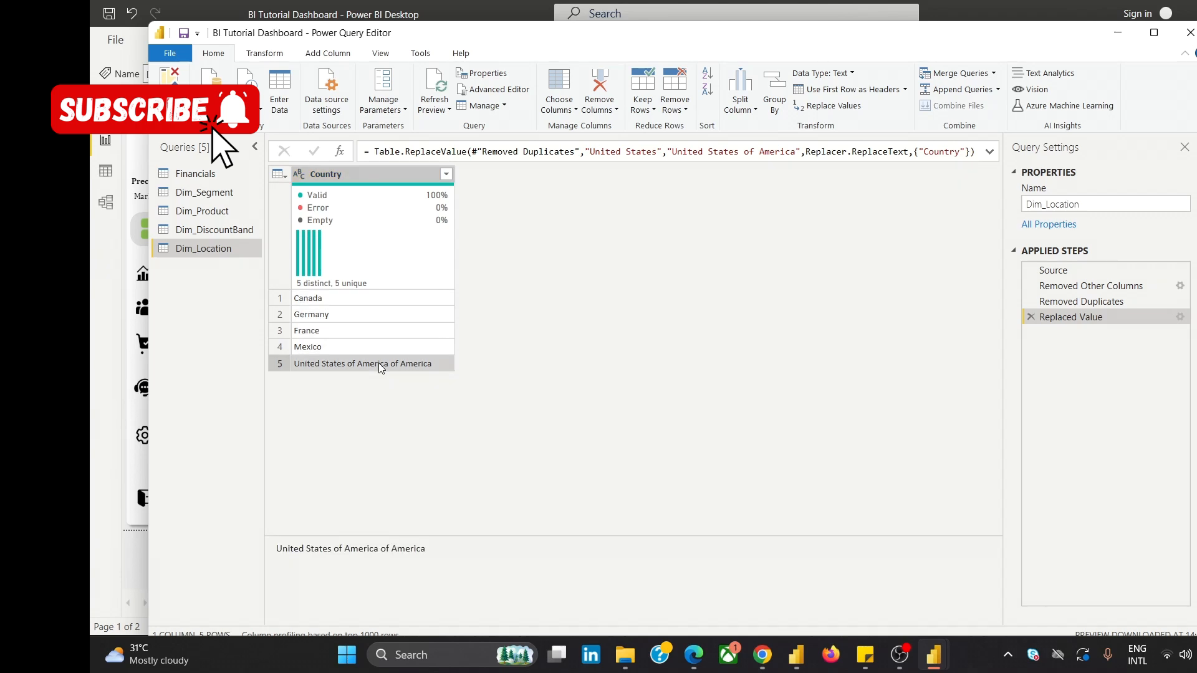
left_click_drag(429, 557, 287, 554)
key("ctrl+c")
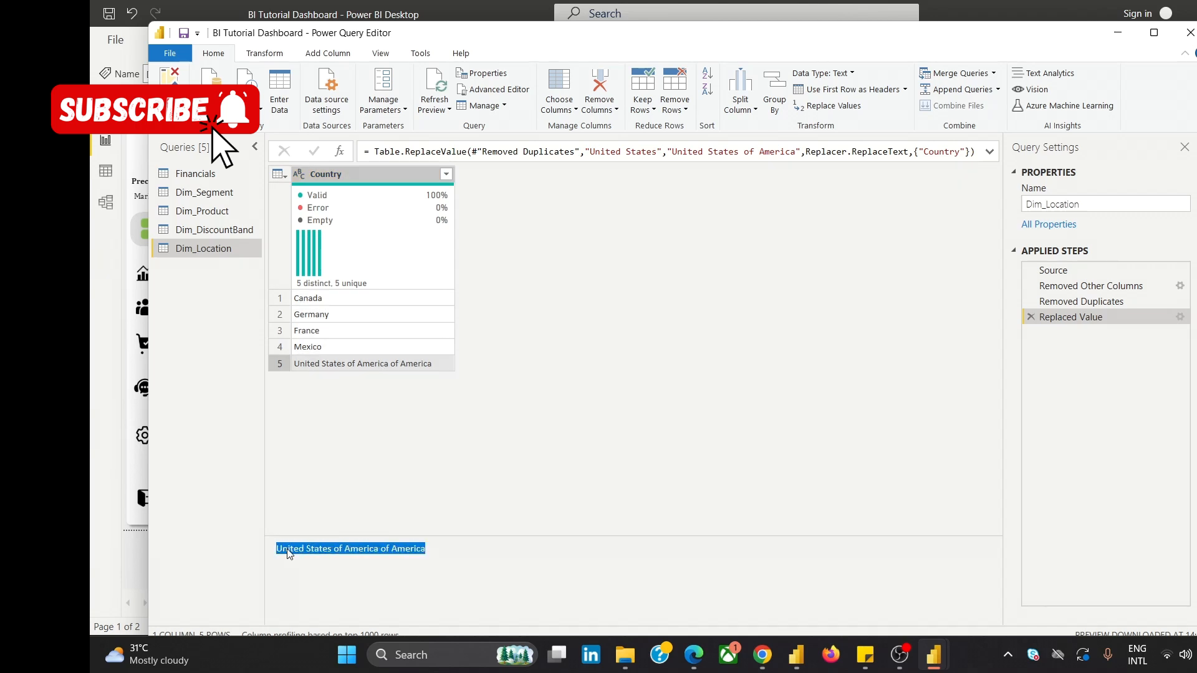
right_click(379, 181)
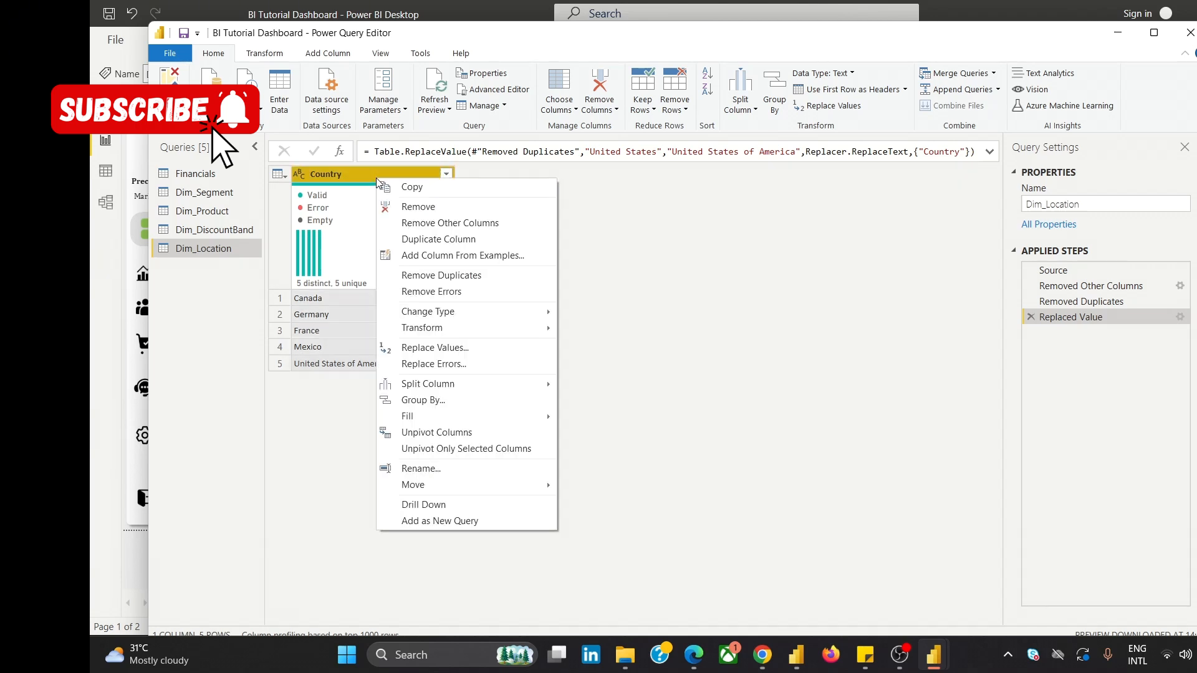
left_click(467, 347)
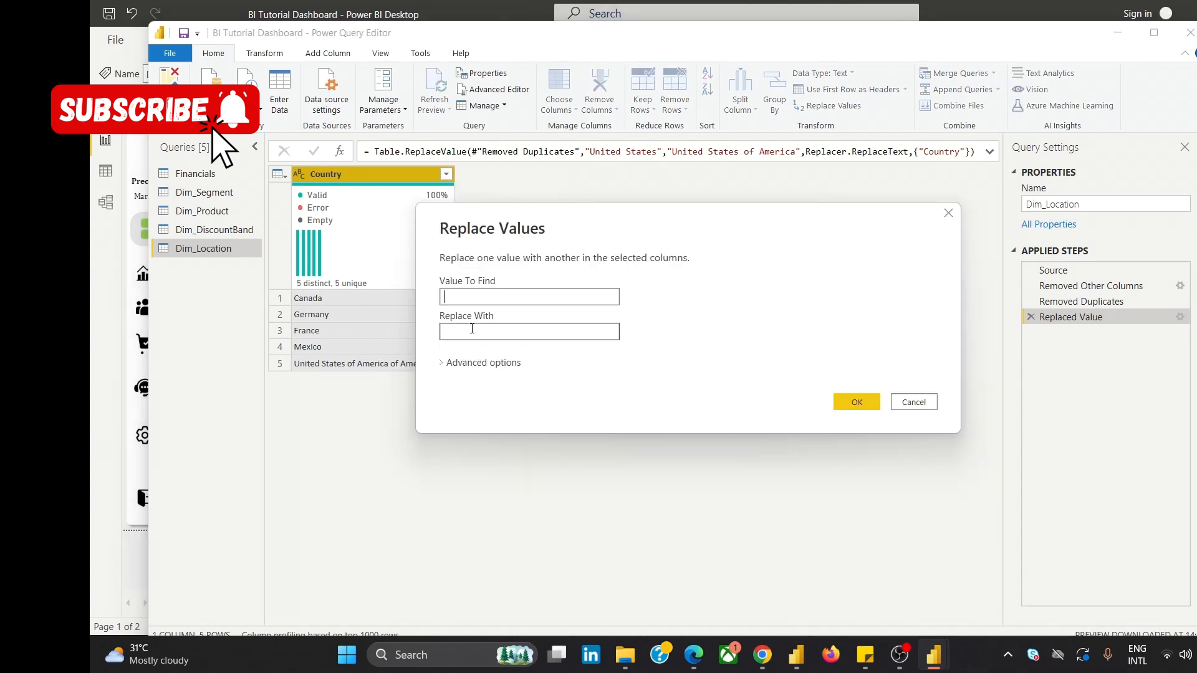
key("ctrl+v")
left_click(488, 331)
key("ctrl+v")
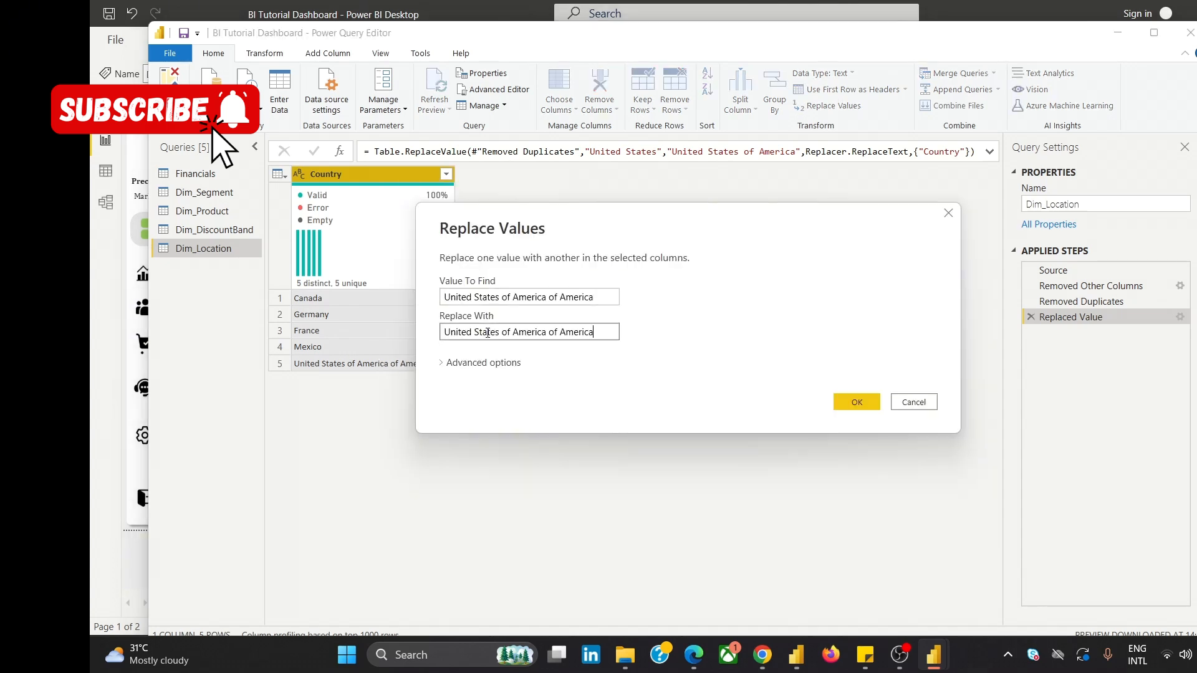
left_click_drag(599, 335, 549, 335)
key("BackSpace")
left_click(857, 404)
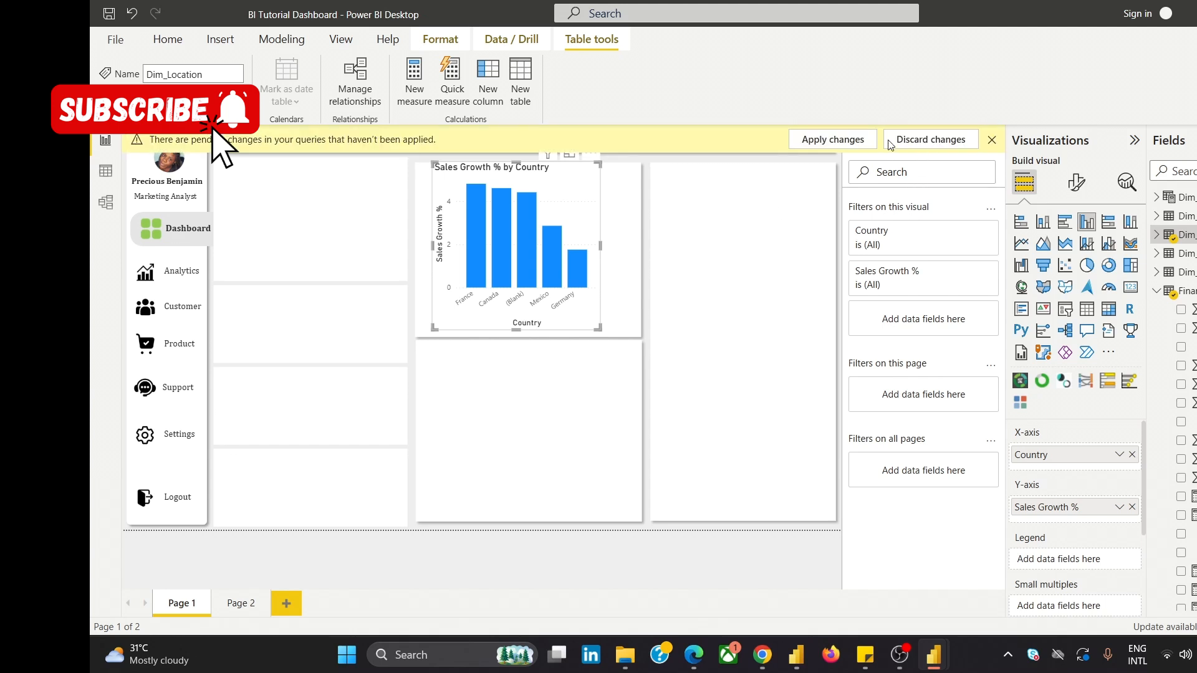
left_click(836, 144)
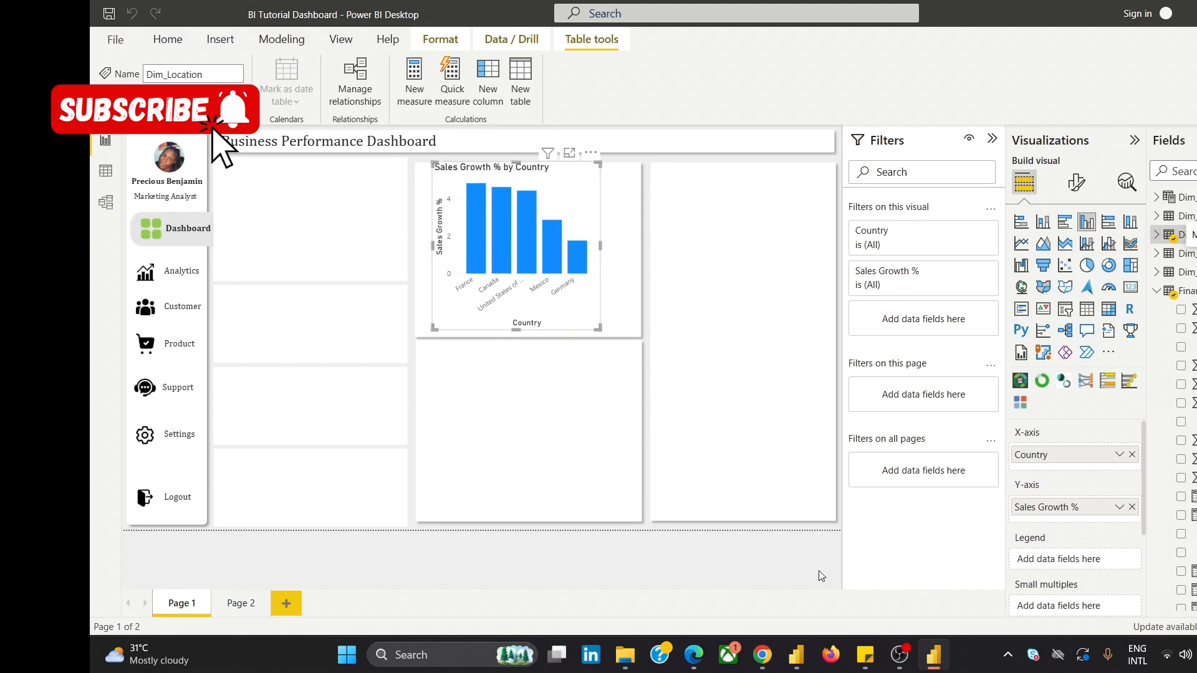
View the Final Edits.png reference in Chrome for the Sales Growth % by Country chart's layout, and return to the Power BI report.
mouse_move(773, 652)
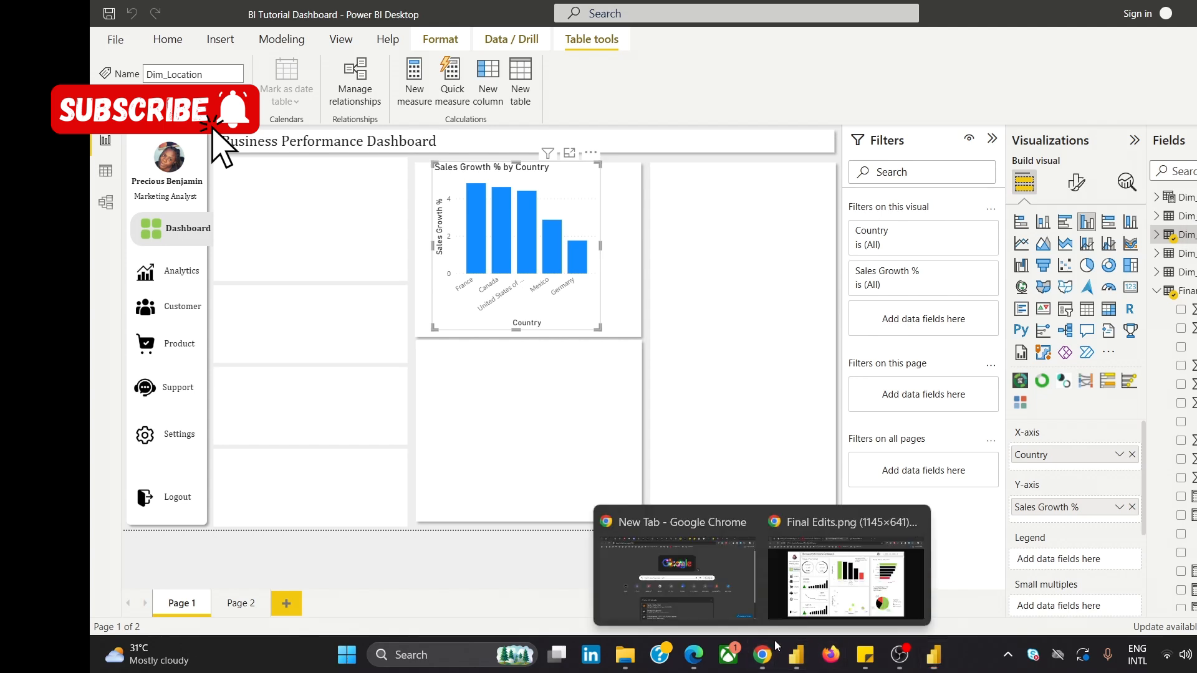
left_click(837, 574)
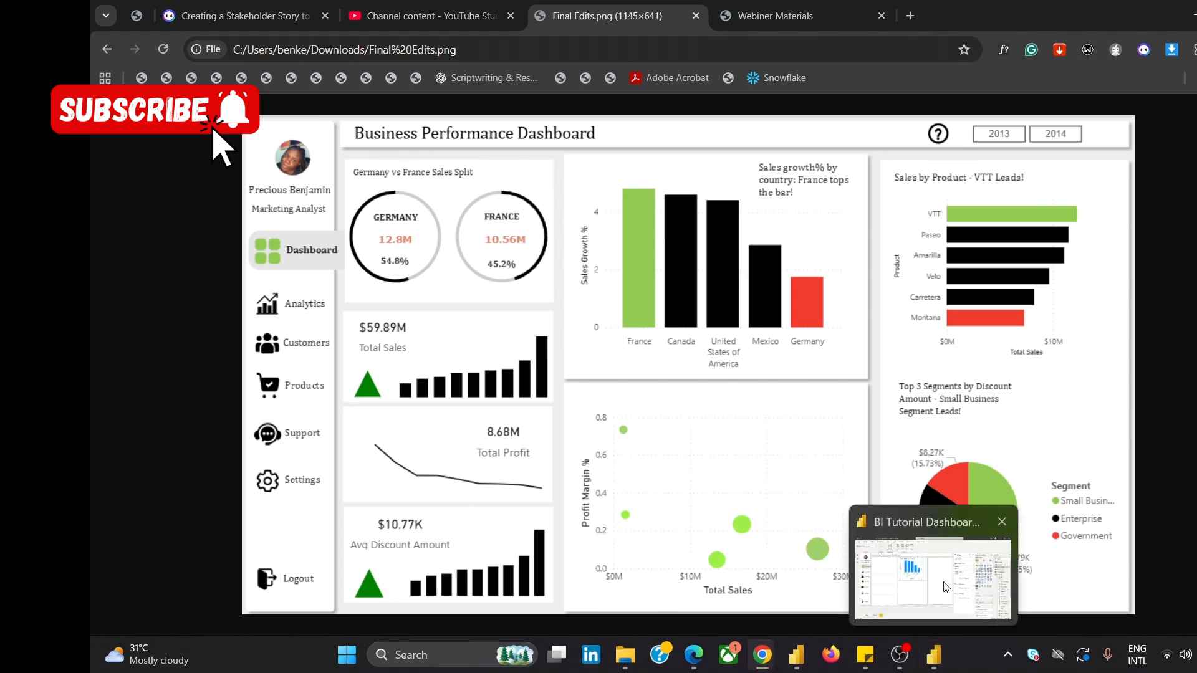
left_click(933, 653)
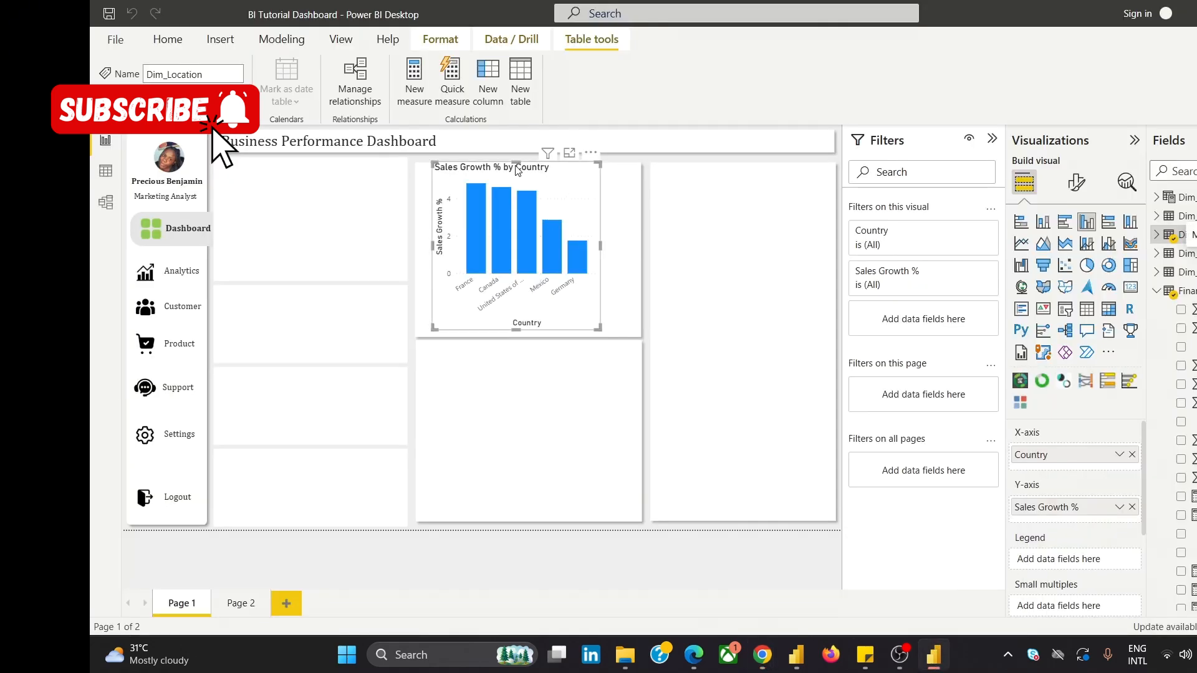
Resize the Sales Growth % by Country chart on all four sides so it fills the upper middle card.
left_click_drag(516, 164, 514, 175)
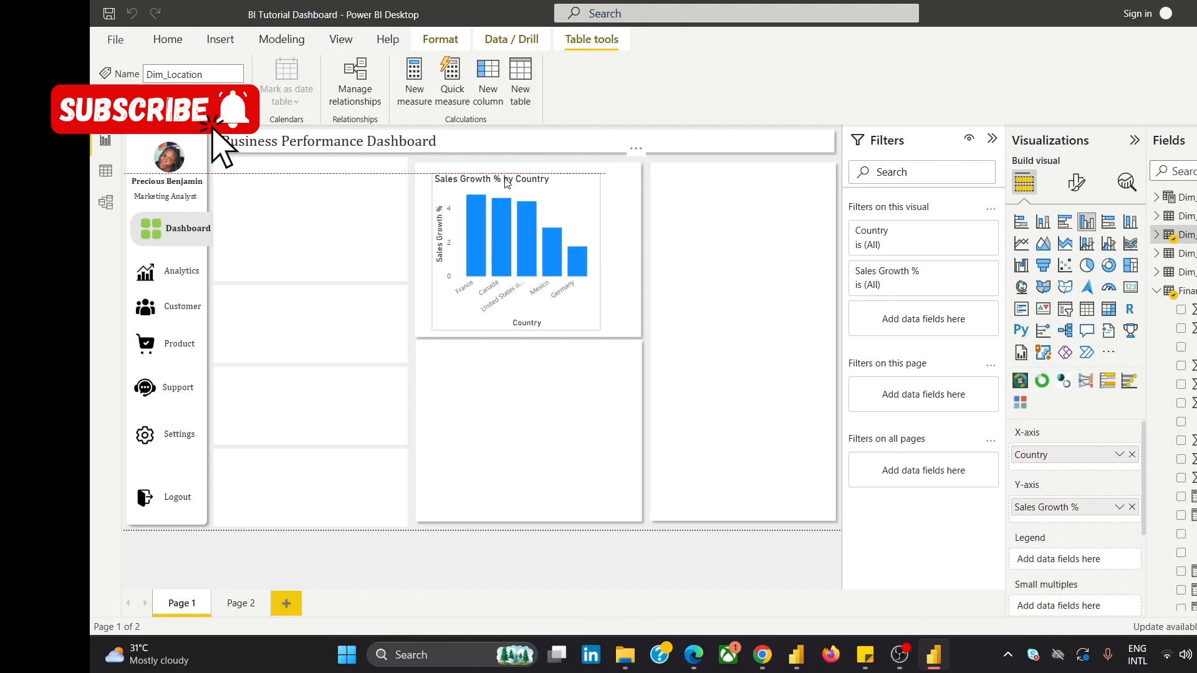
left_click_drag(433, 258, 422, 253)
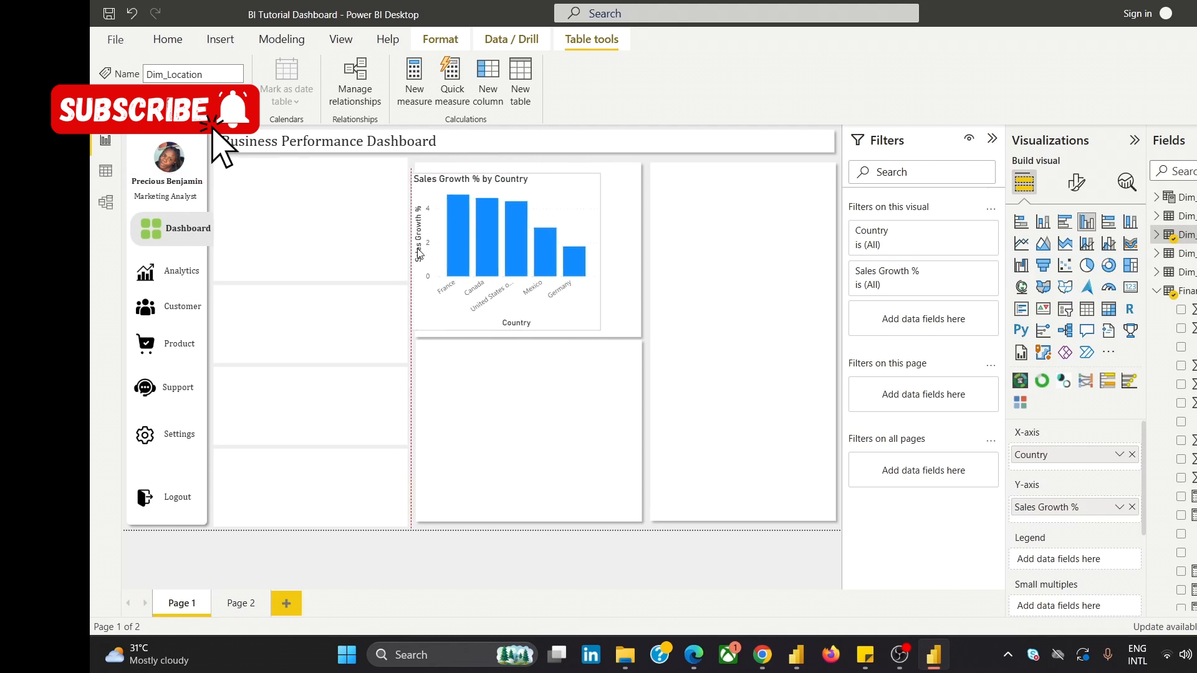
left_click_drag(604, 257, 638, 268)
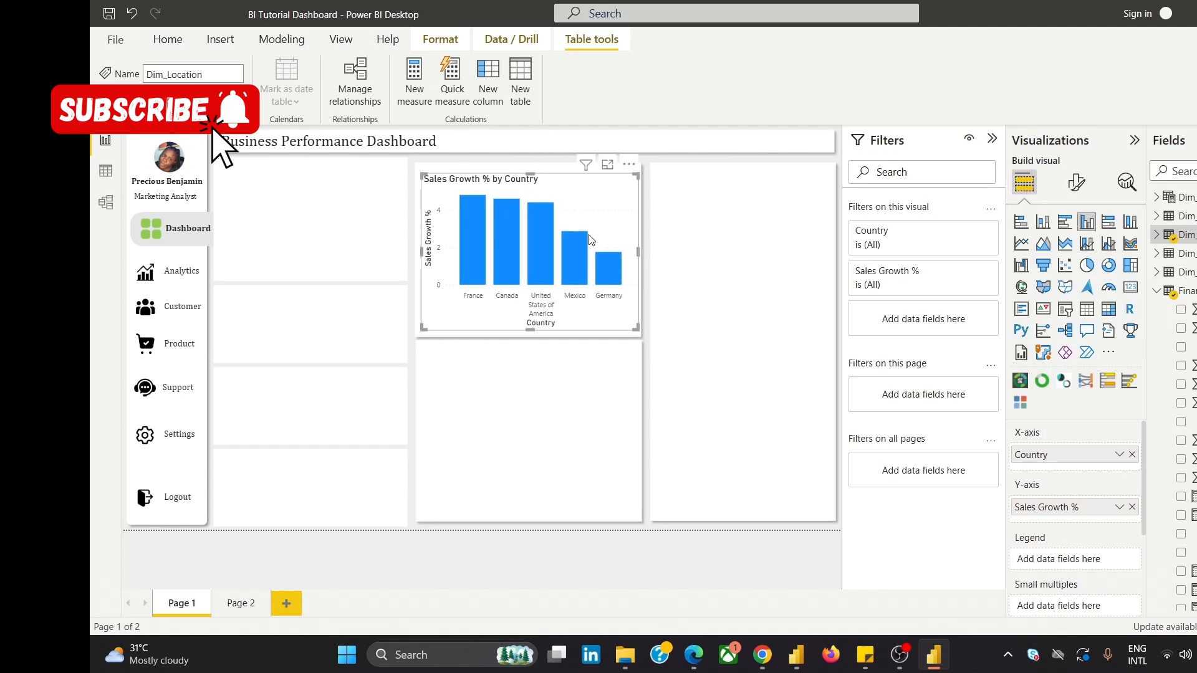
left_click_drag(530, 177, 530, 171)
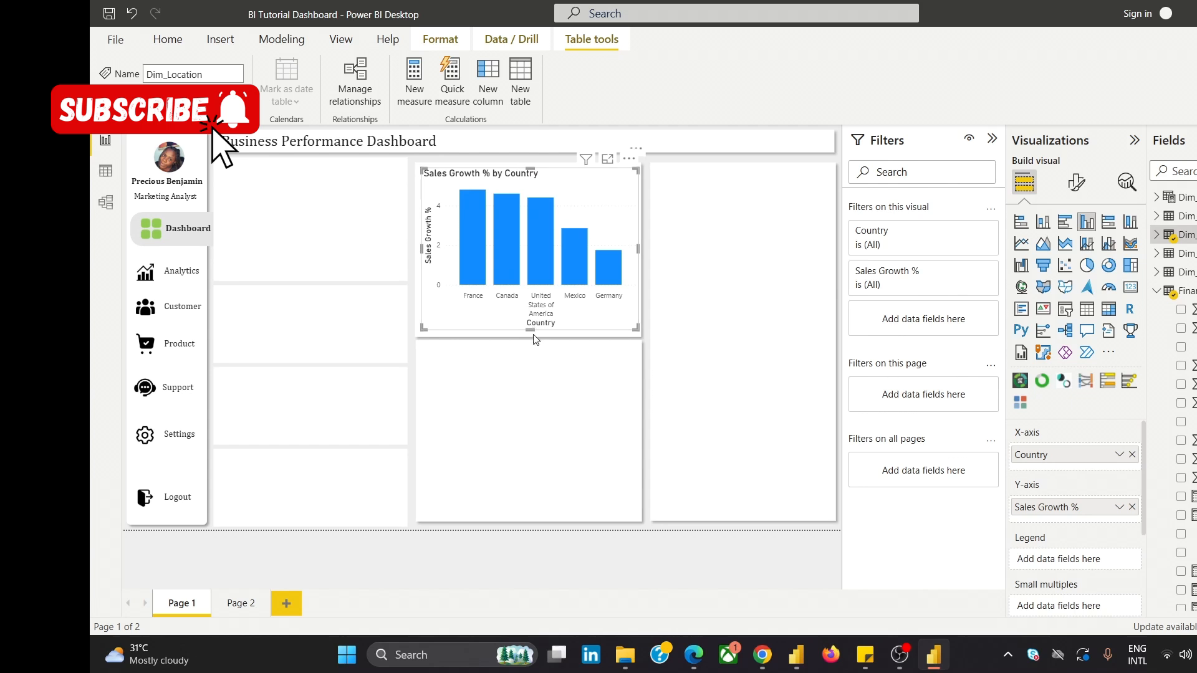
left_click_drag(535, 338, 539, 341)
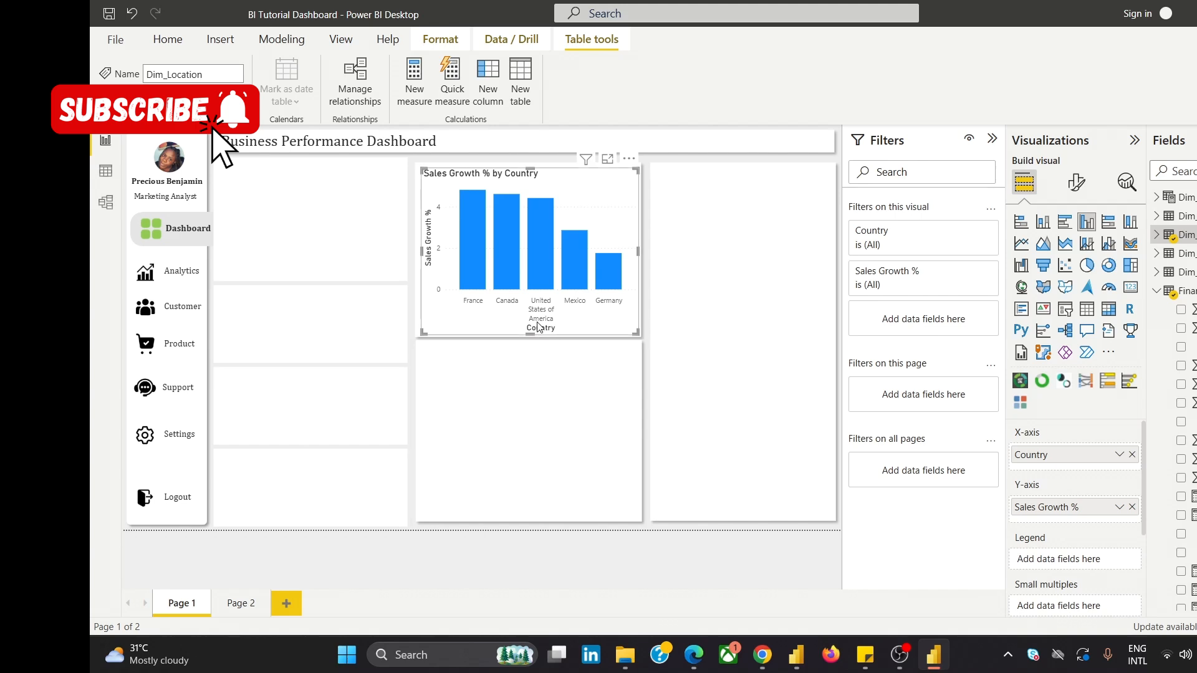
mouse_move(762, 655)
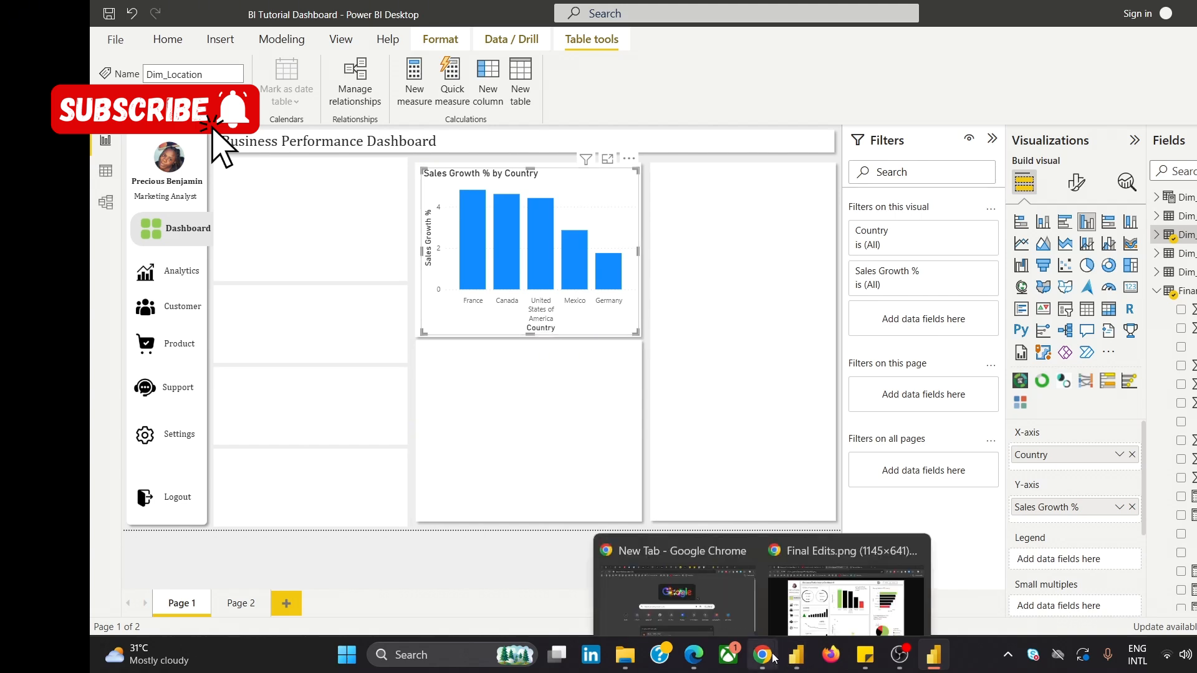
mouse_move(841, 605)
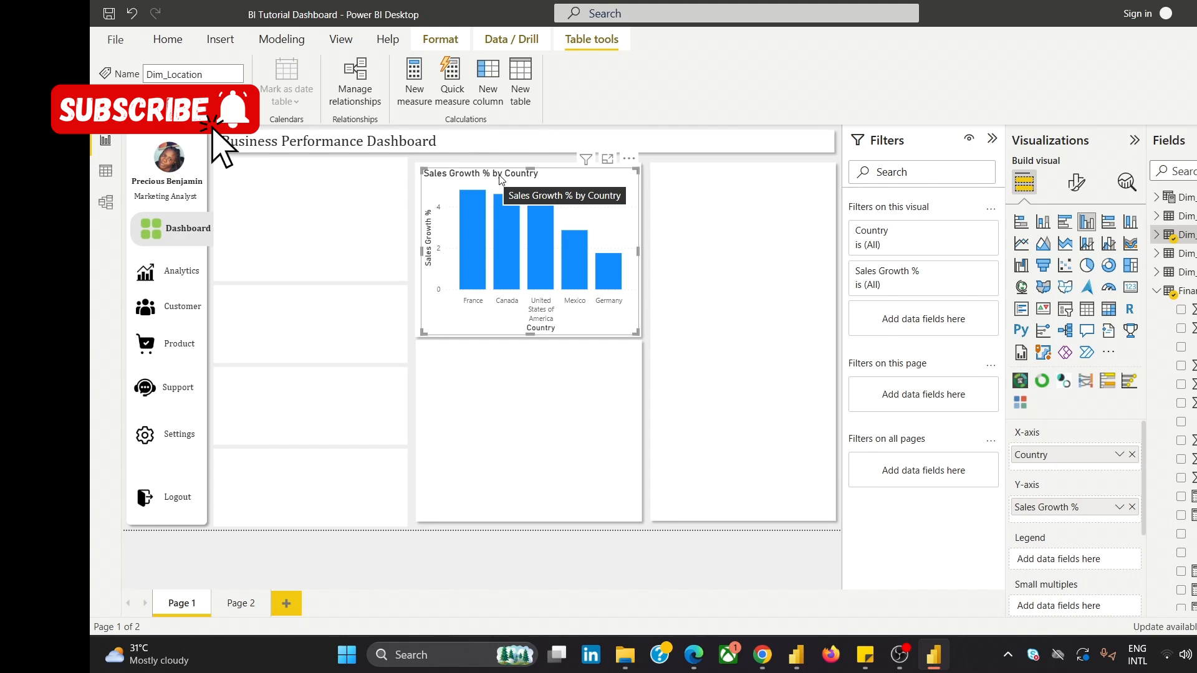
Open the column chart's formatting options and try hiding the X-axis and Y-axis, restoring each one.
left_click(1076, 182)
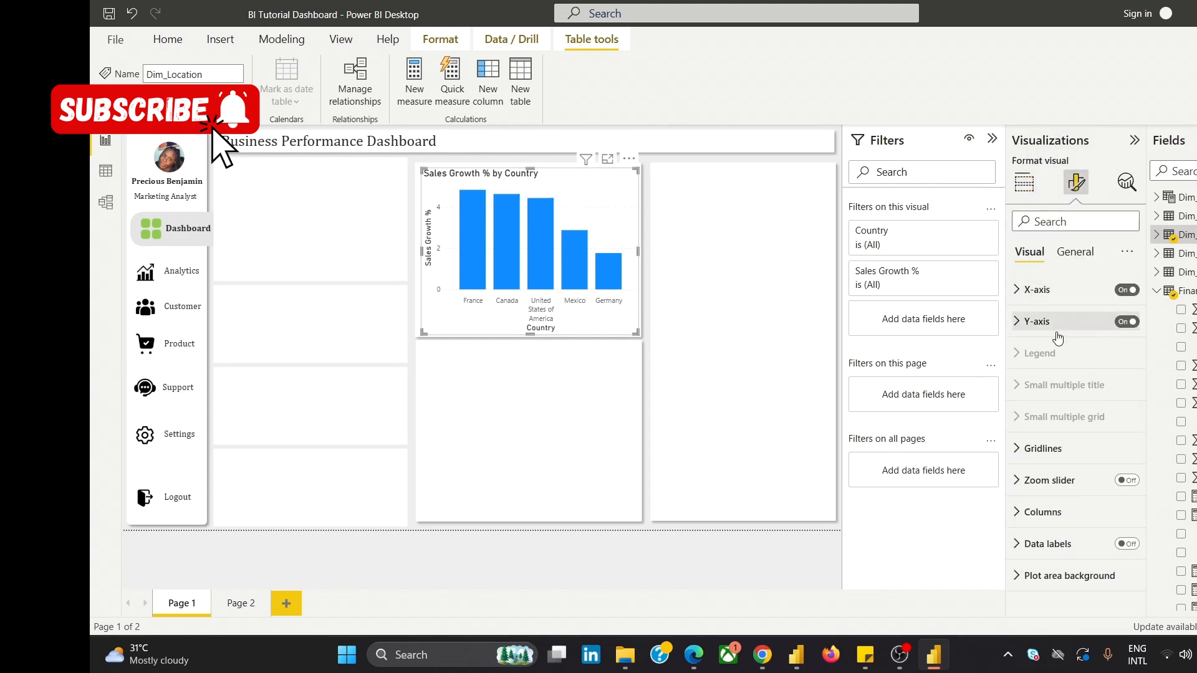
left_click(1123, 291)
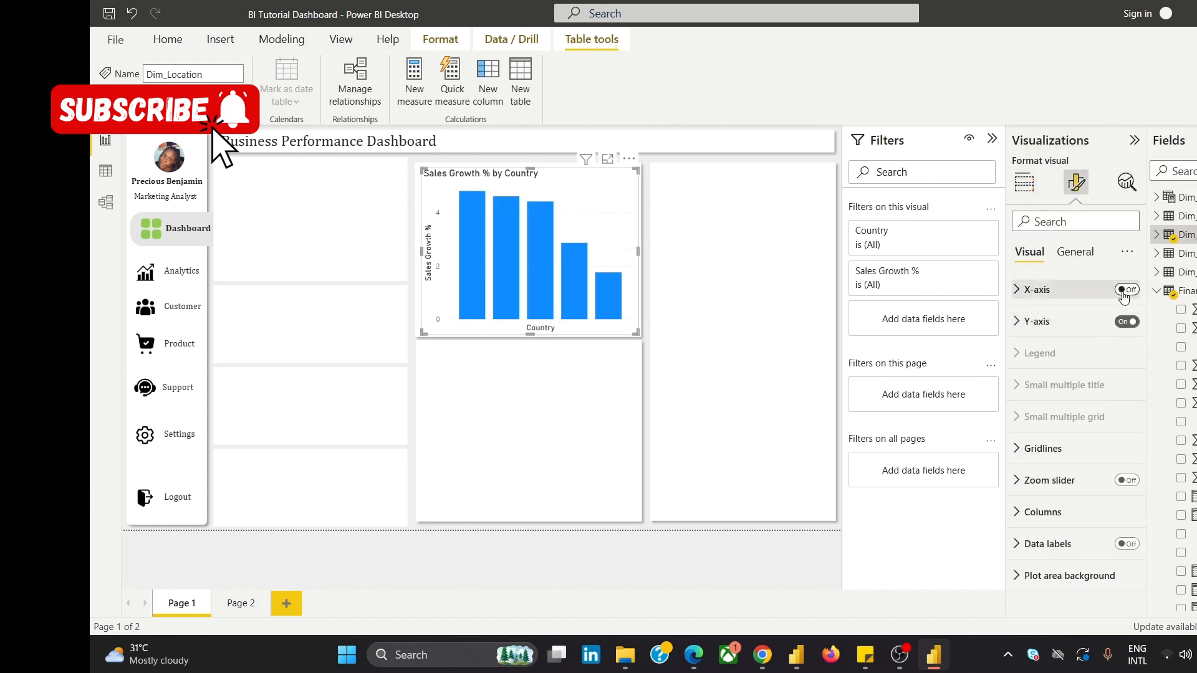
left_click(1125, 291)
left_click(1129, 323)
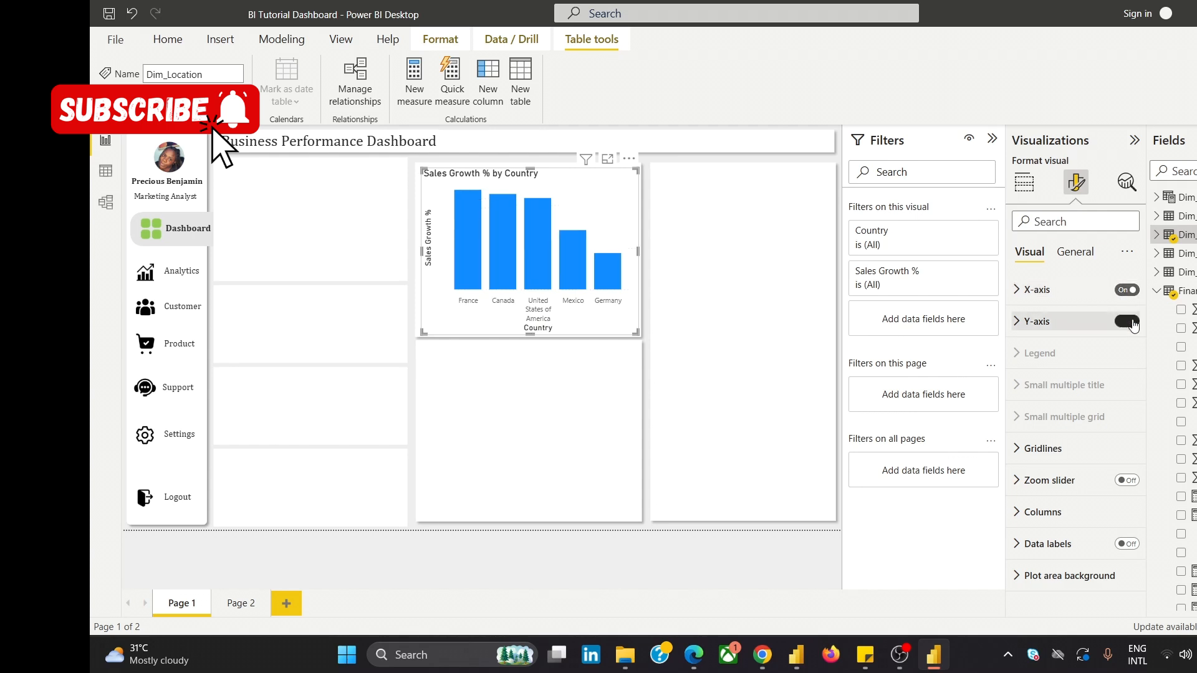
left_click(1130, 322)
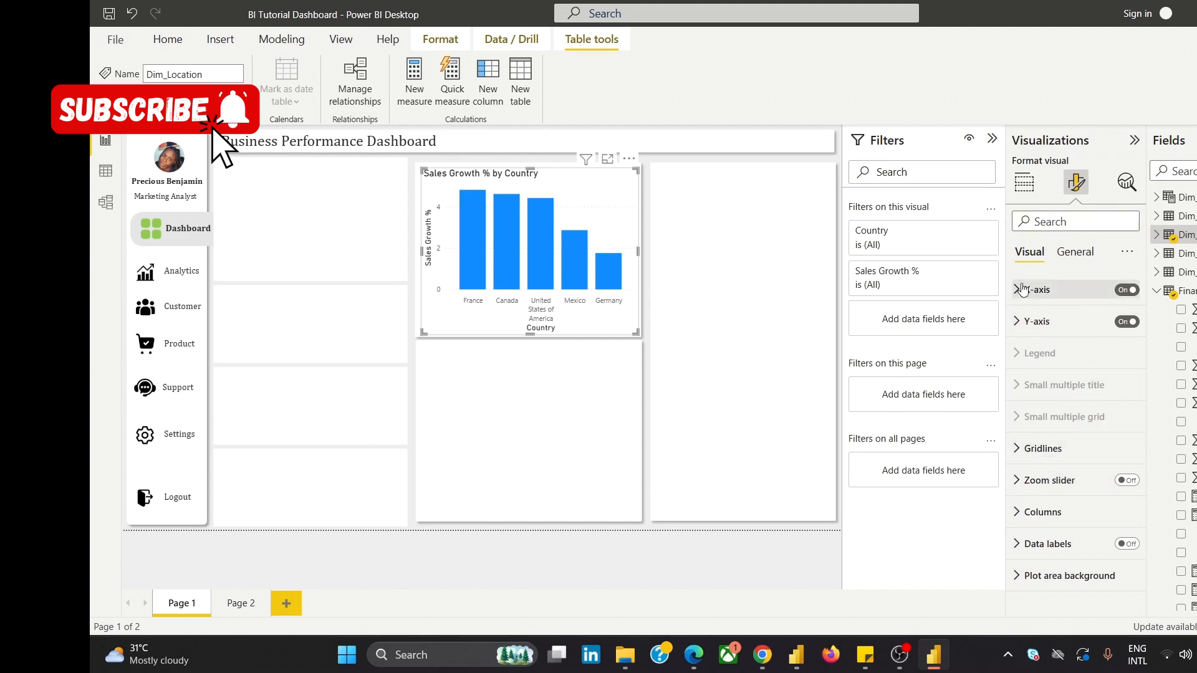
Turn off the column chart's title and header icons.
left_click(1070, 255)
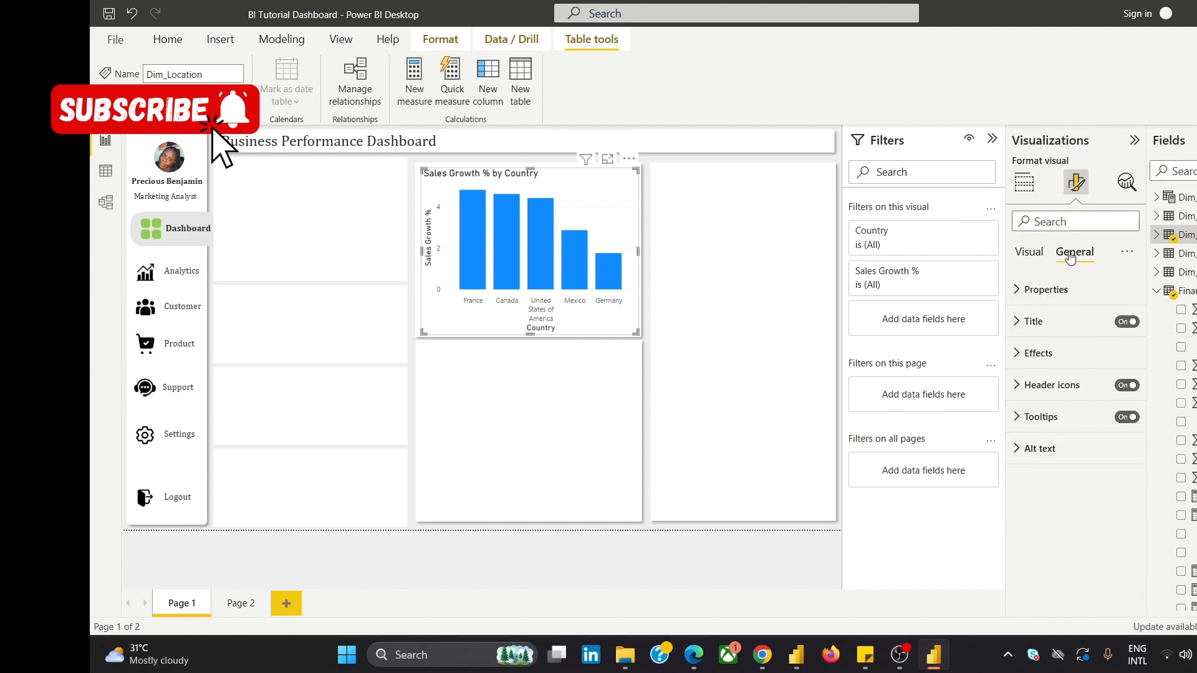
left_click(1126, 322)
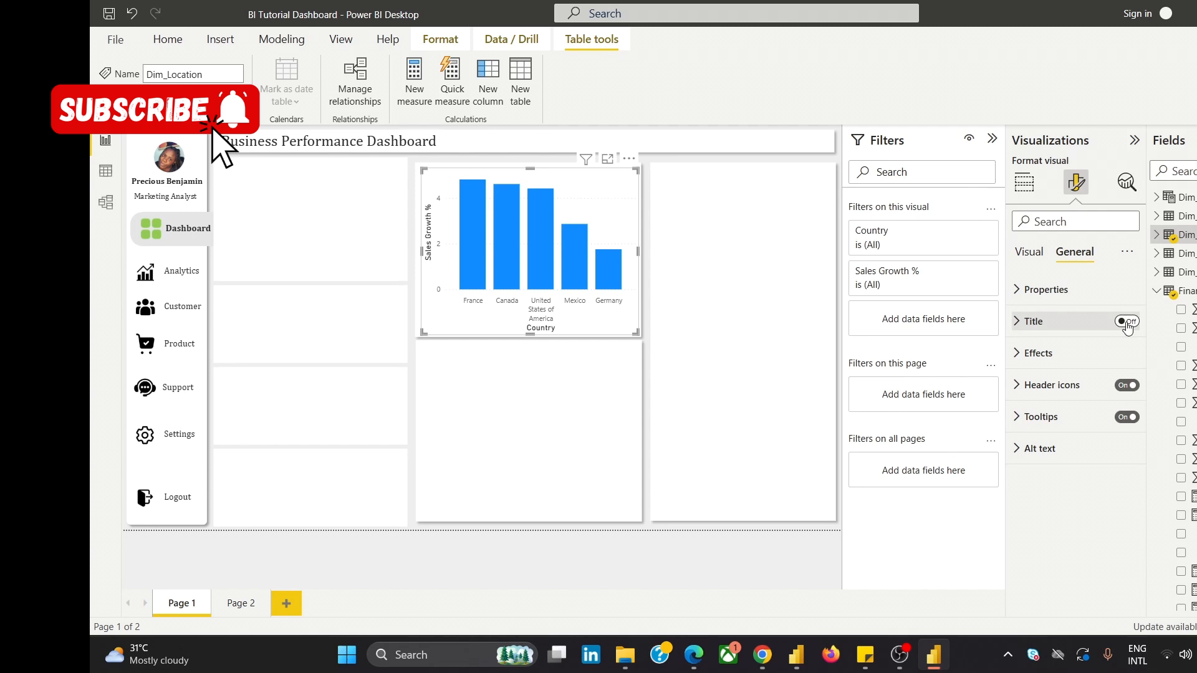
left_click(1126, 385)
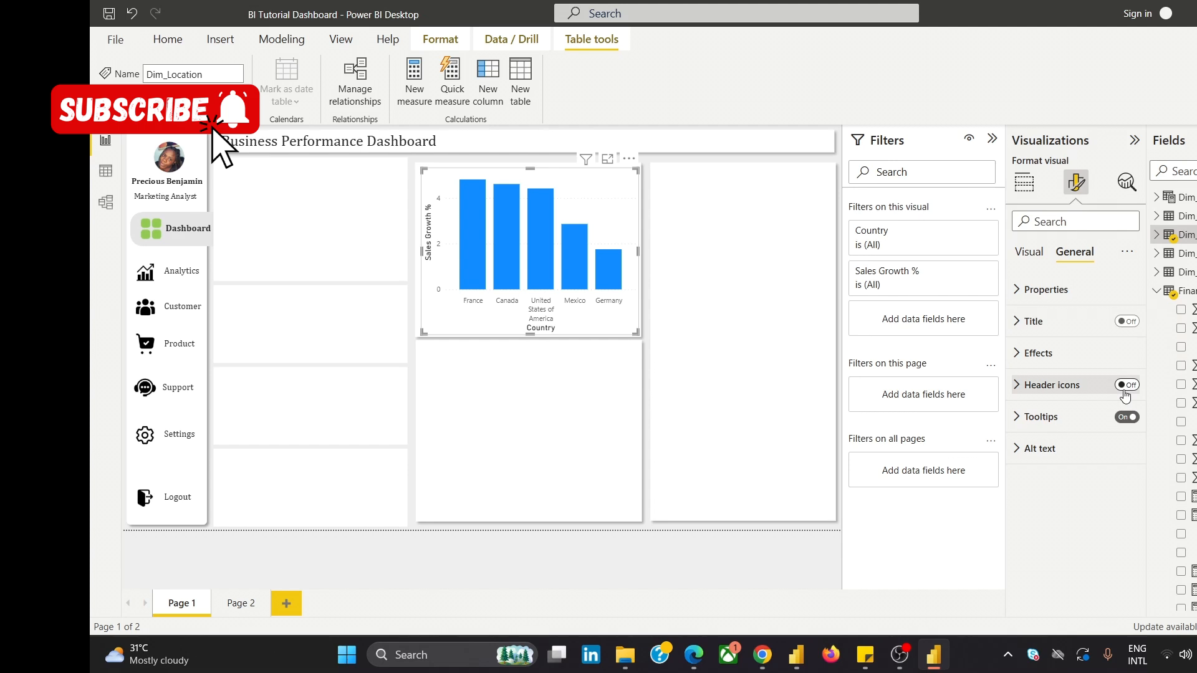
Set the chart's X-axis values font to Cambria, size 8.
left_click(1024, 262)
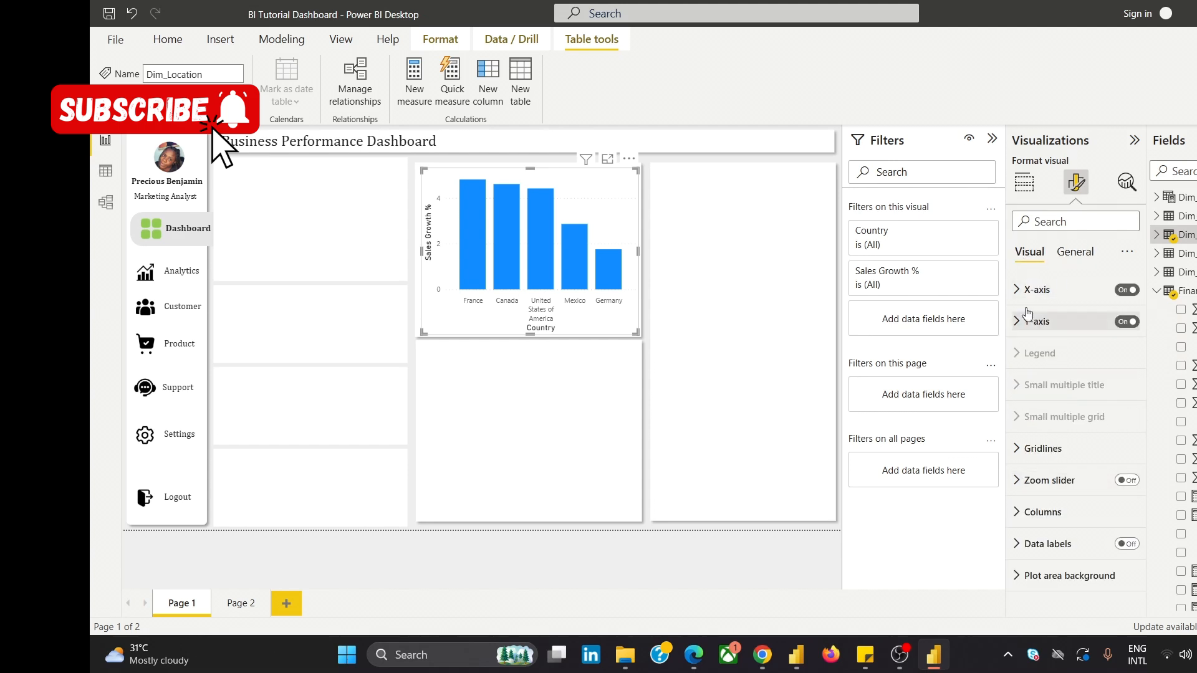
left_click(1015, 290)
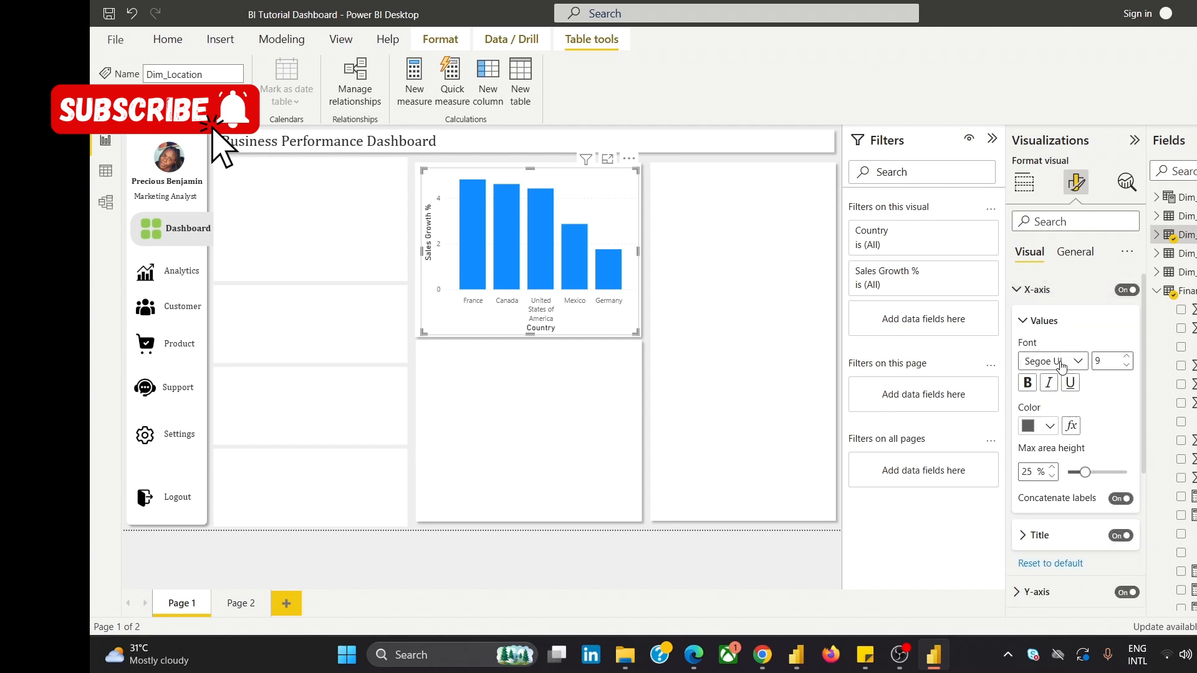
left_click(1054, 362)
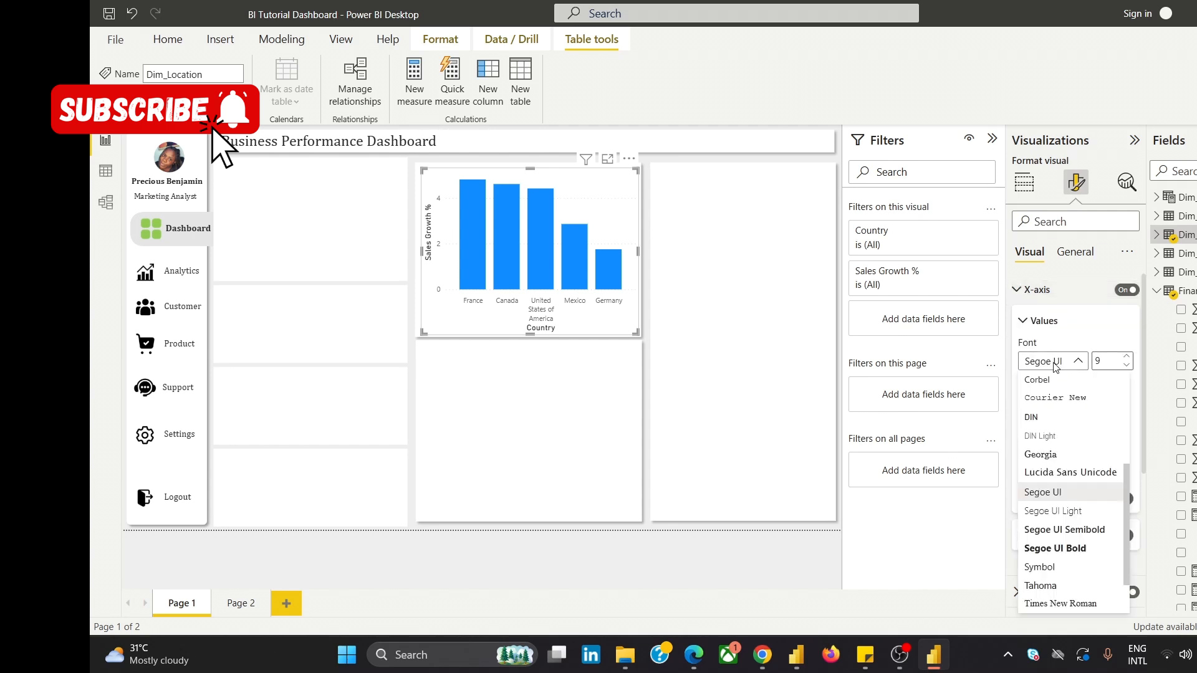
scroll(1047, 548, "up", 3)
left_click(1063, 455)
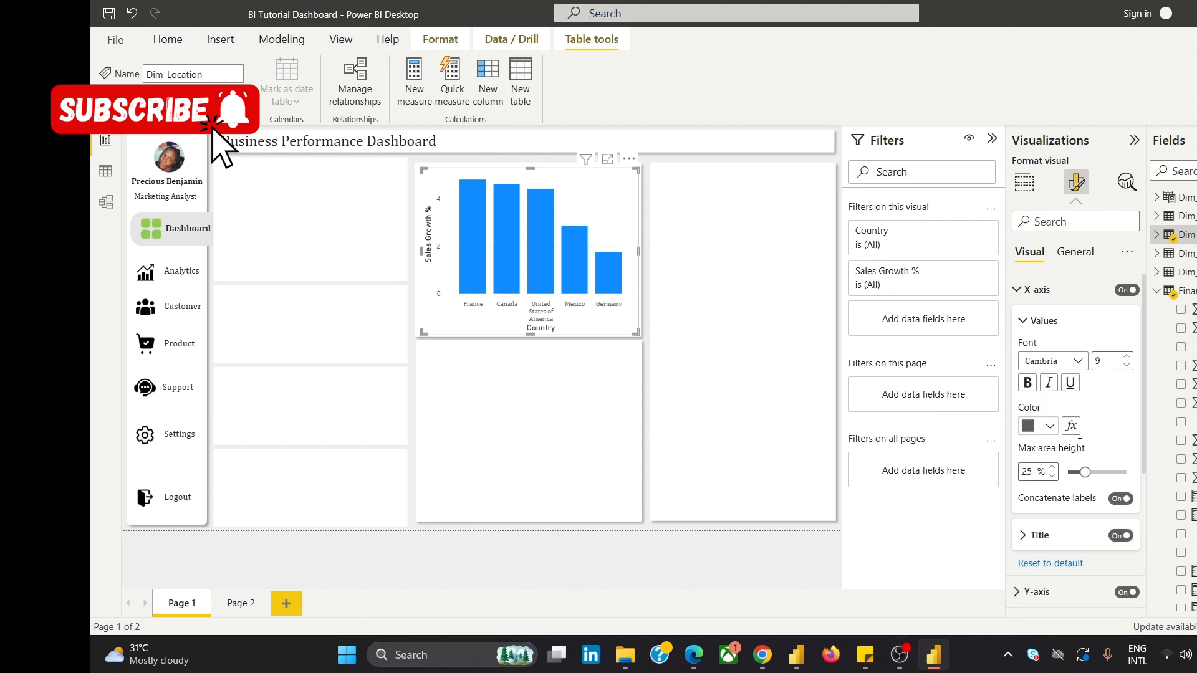
left_click(1126, 368)
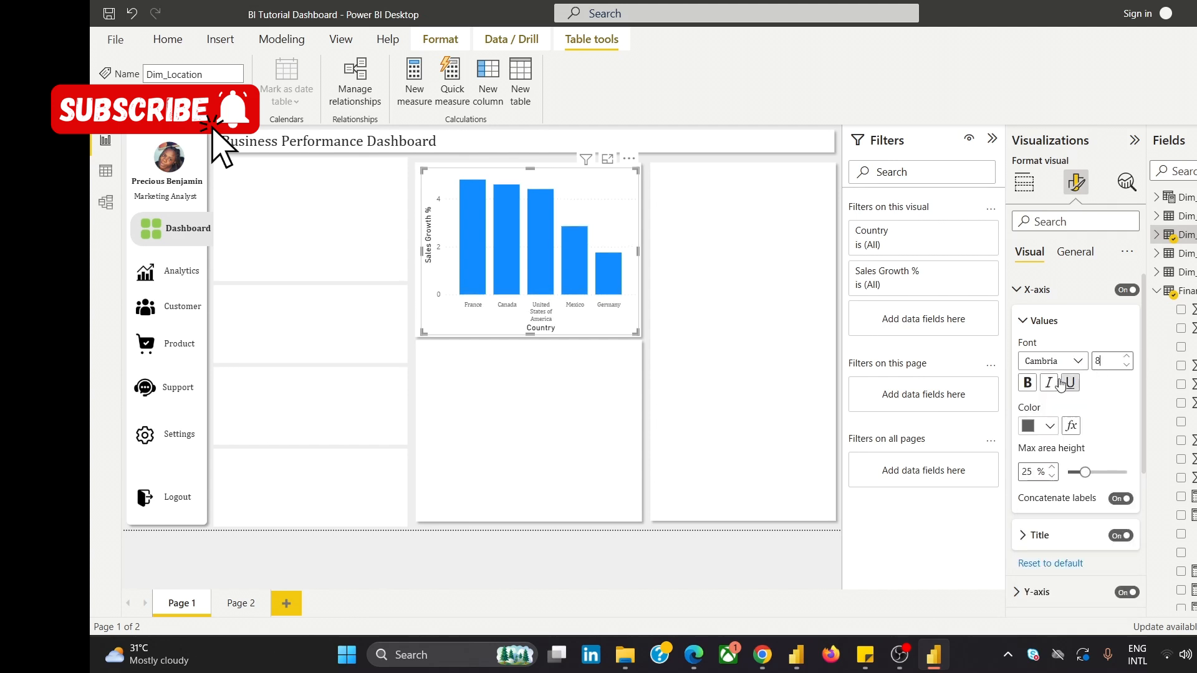
left_click(1027, 290)
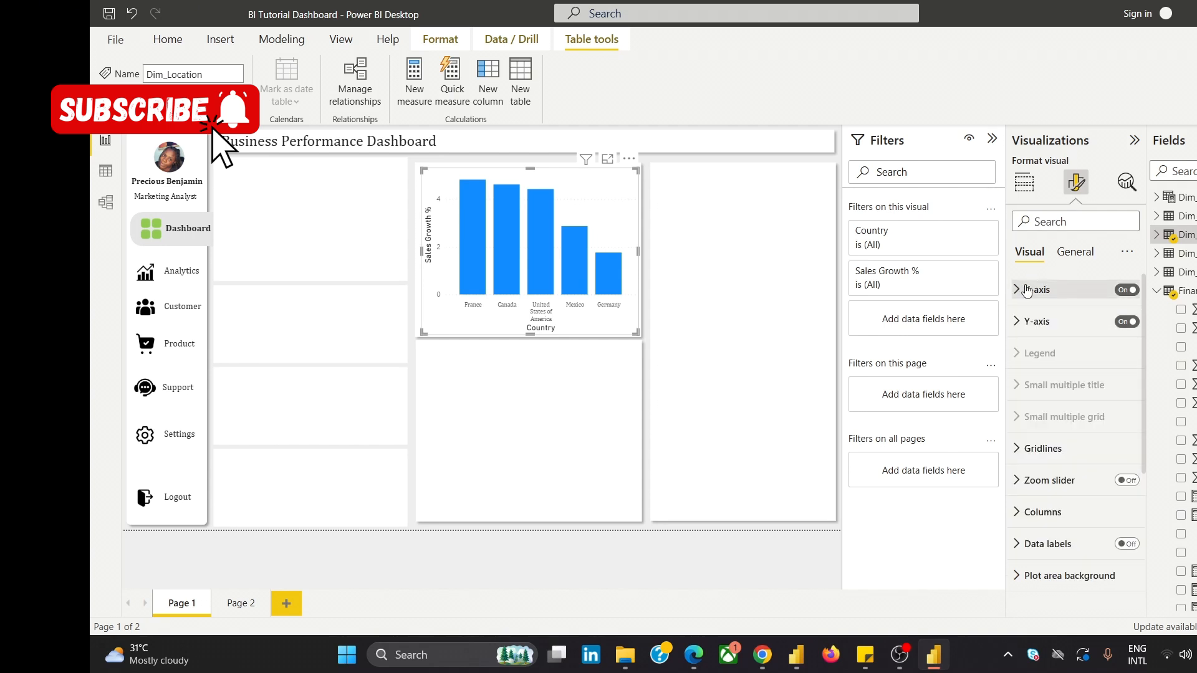
Set the chart's Y-axis values font to Cambria, size 8.
left_click(1051, 322)
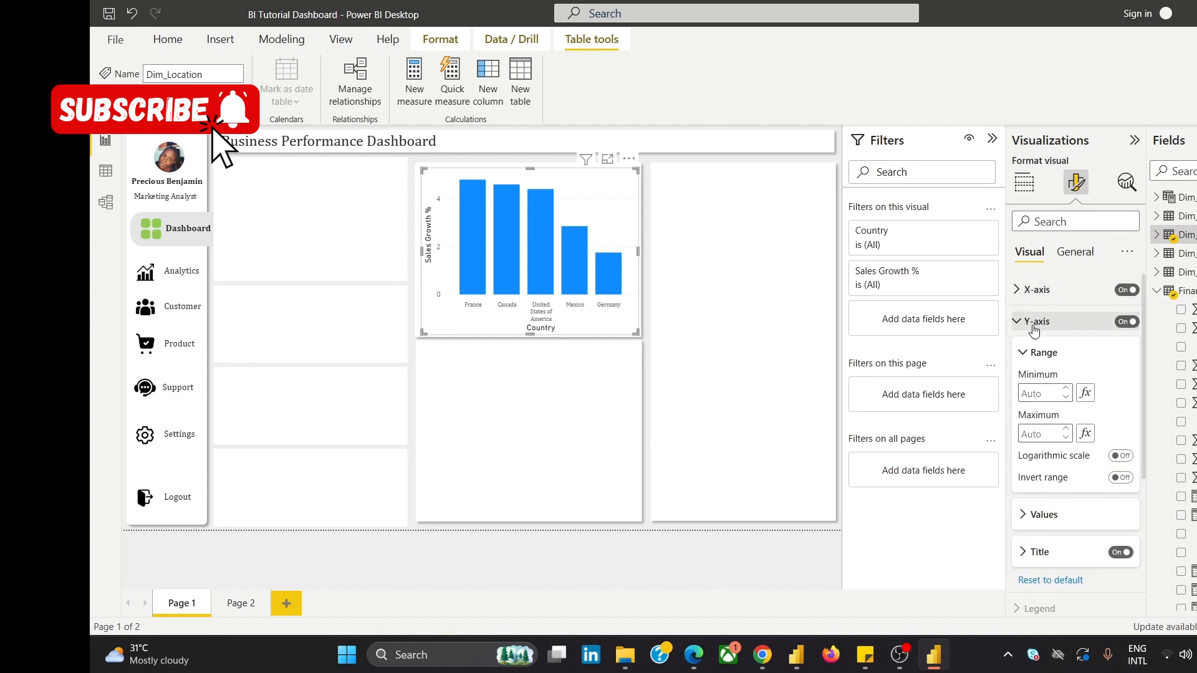
left_click(1054, 323)
left_click(1061, 327)
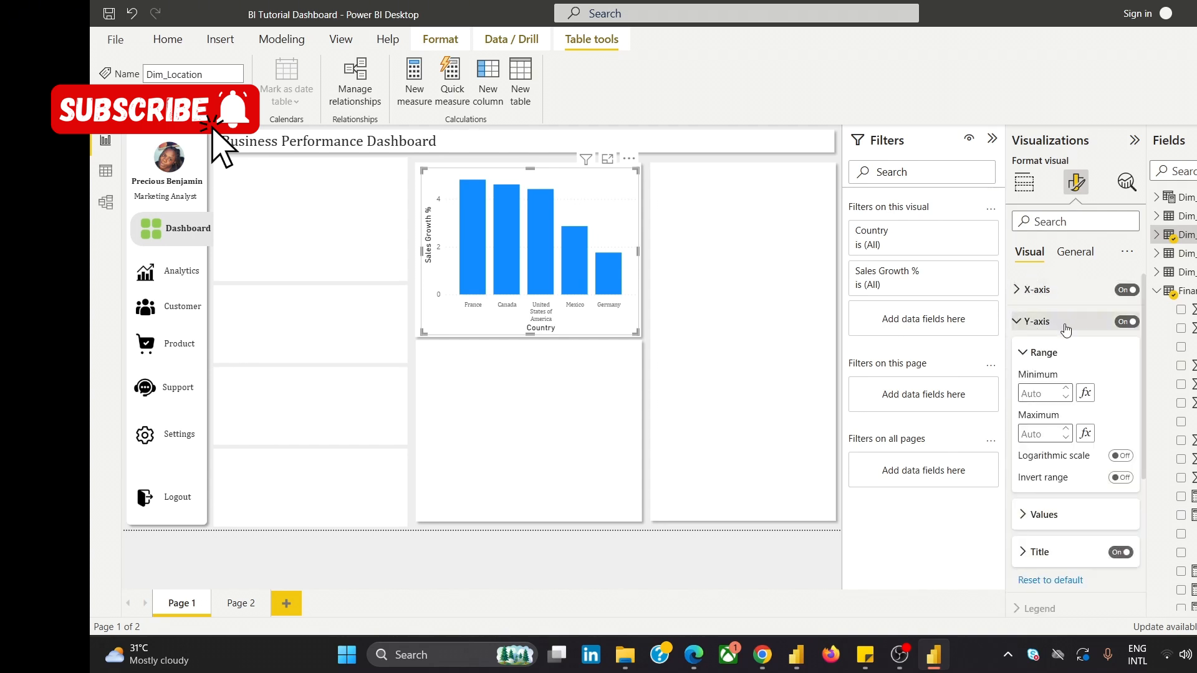
left_click(1045, 515)
left_click(1048, 478)
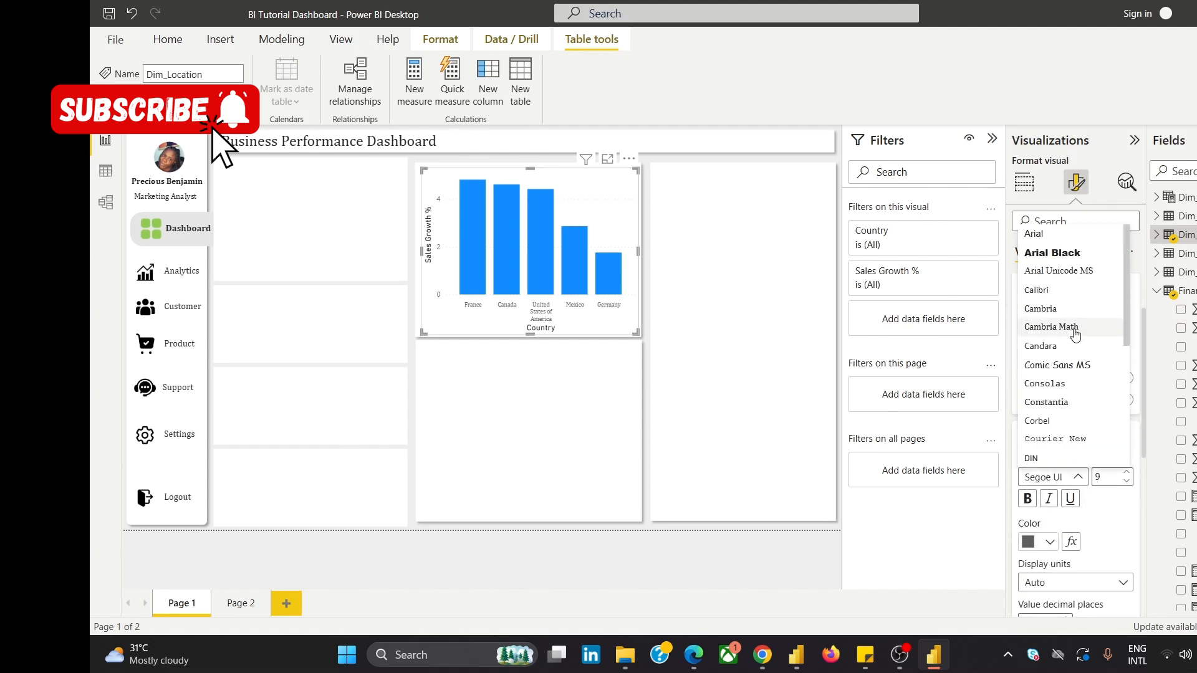
left_click(1041, 309)
left_click(1126, 482)
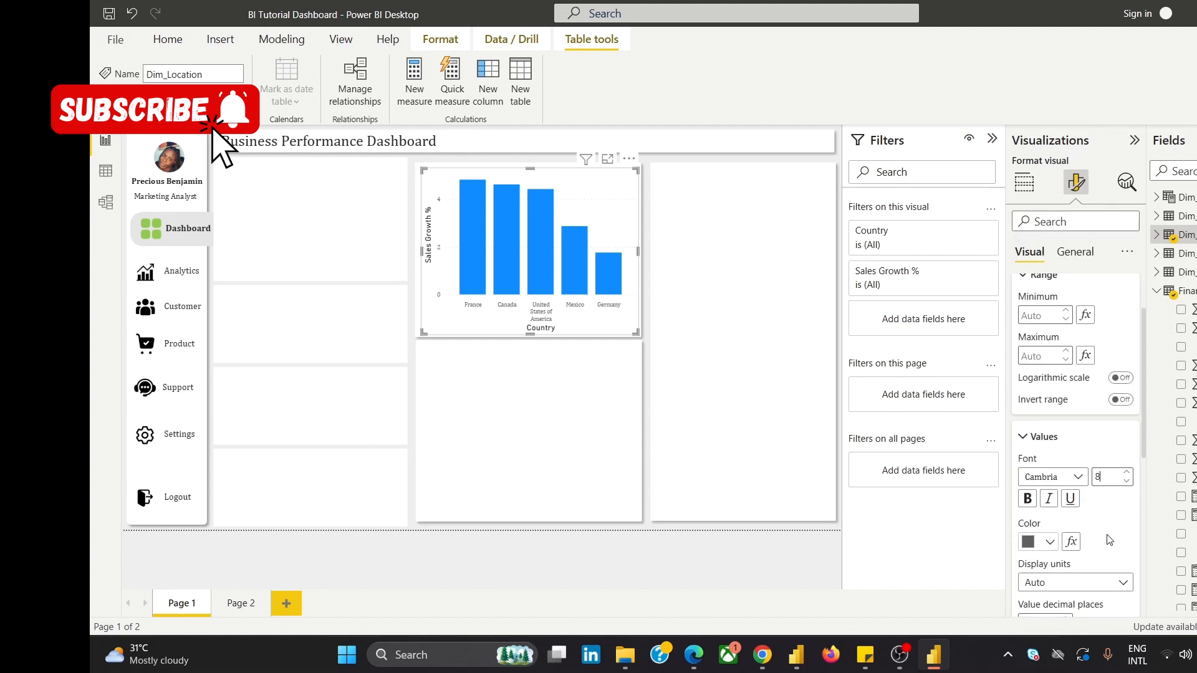
Look through the column chart's visual formatting options, collapsing the X-axis values and Y-axis settings.
scroll(1042, 474, "down", 5)
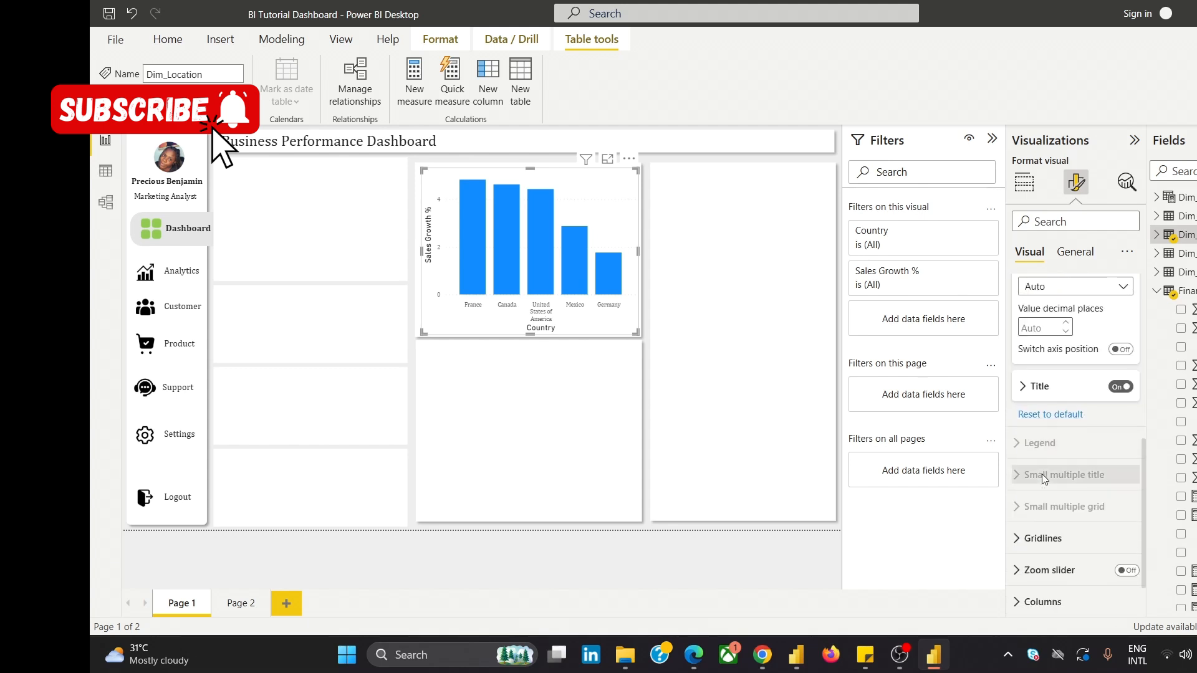
scroll(1042, 473, "up", 5)
left_click(1068, 254)
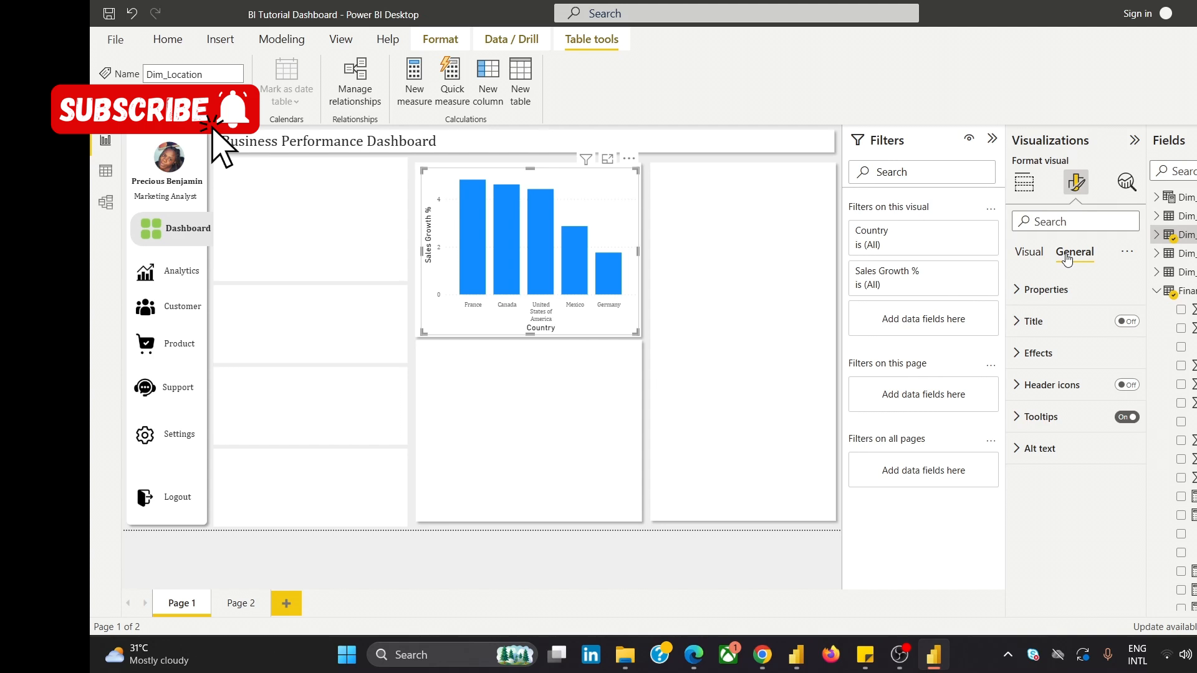
left_click(1029, 254)
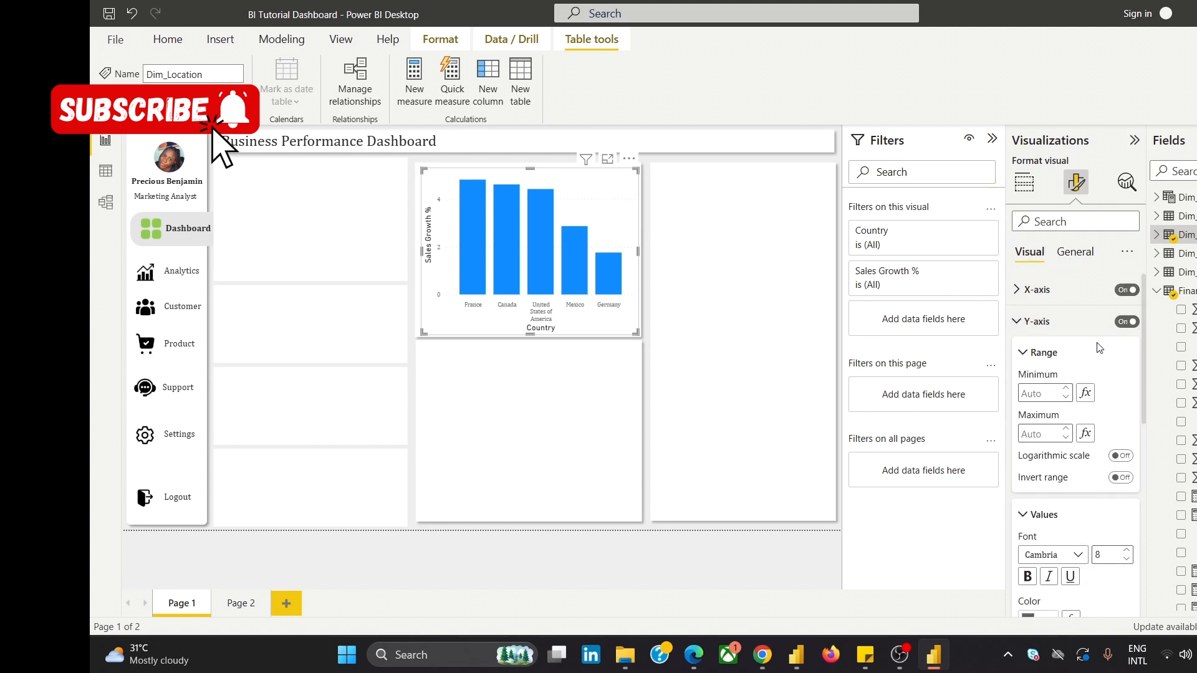
left_click(1023, 290)
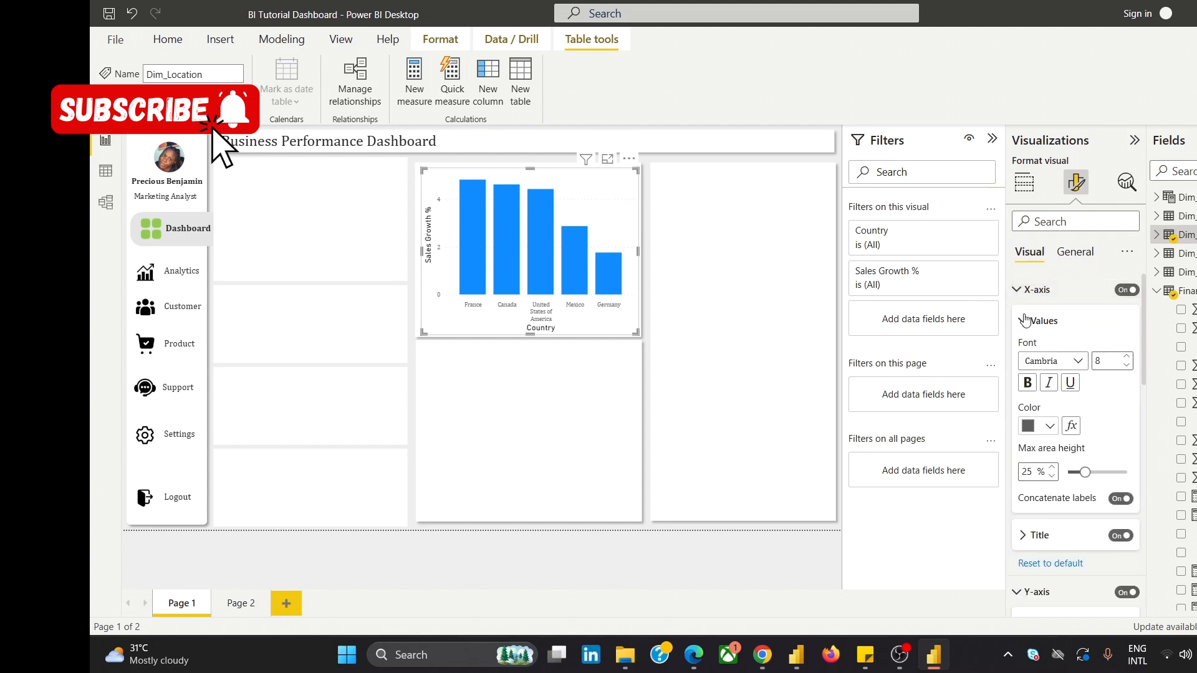
left_click(1025, 319)
left_click(1041, 411)
scroll(1051, 394, "down", 1)
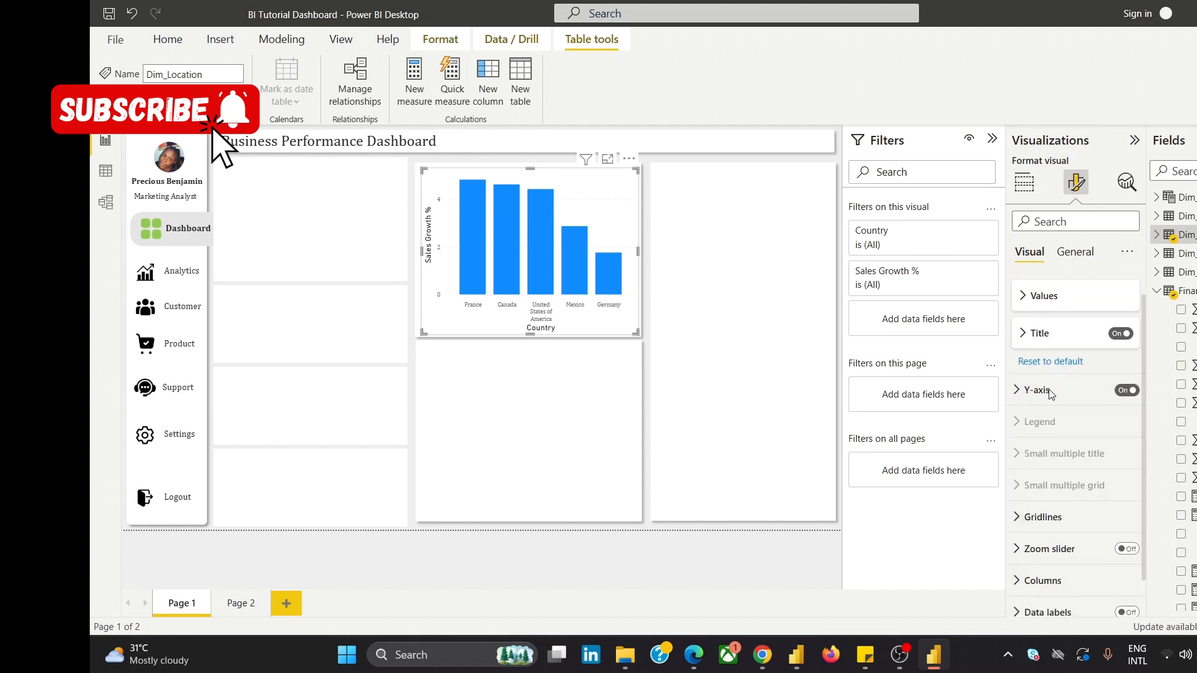
scroll(1060, 473, "down", 1)
scroll(1064, 505, "up", 2)
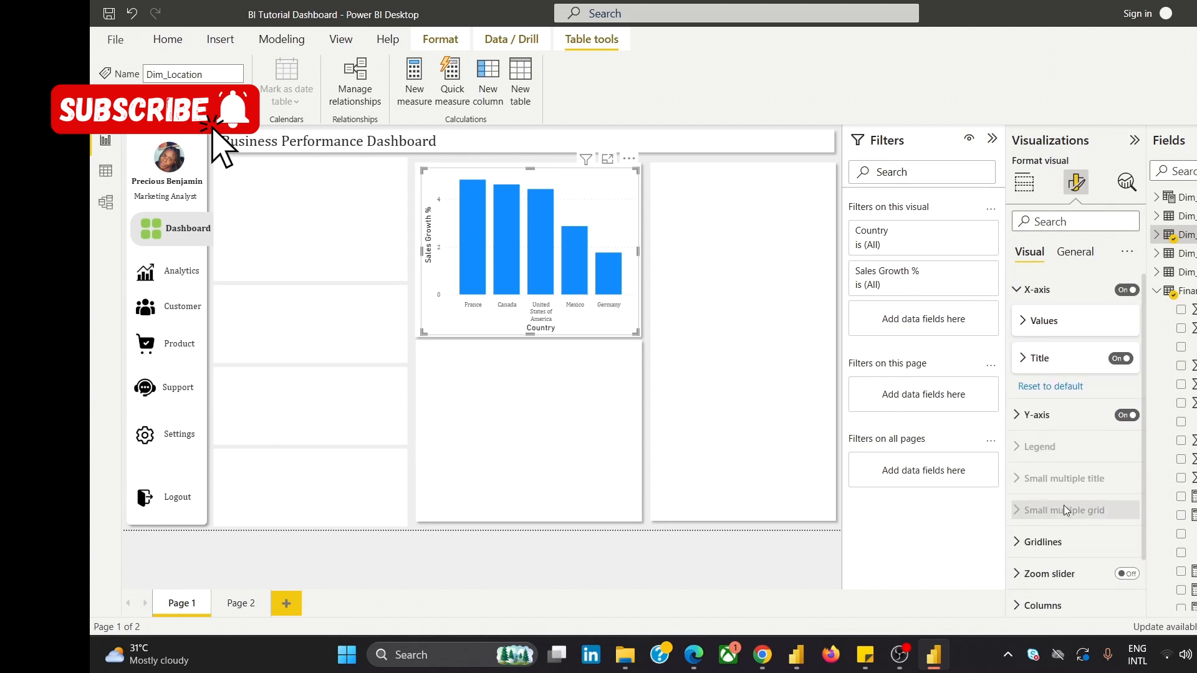
Review the column chart's general title and effects settings and check them against the reference design.
left_click(1077, 251)
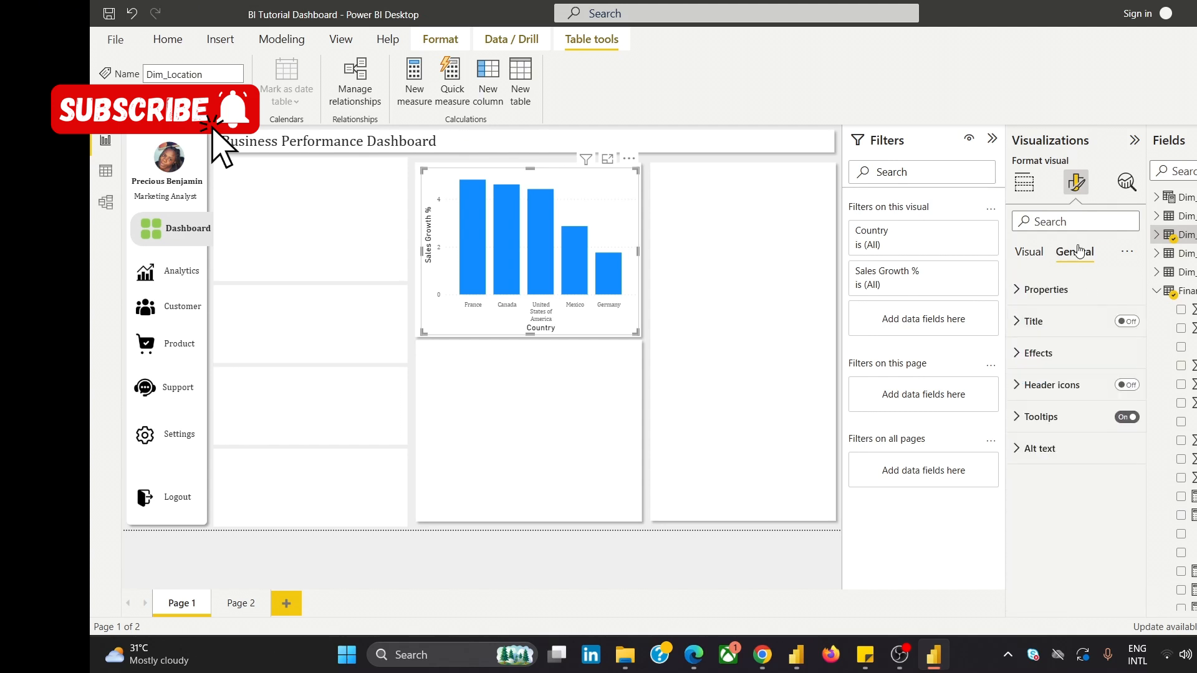
left_click(1022, 294)
left_click(1022, 291)
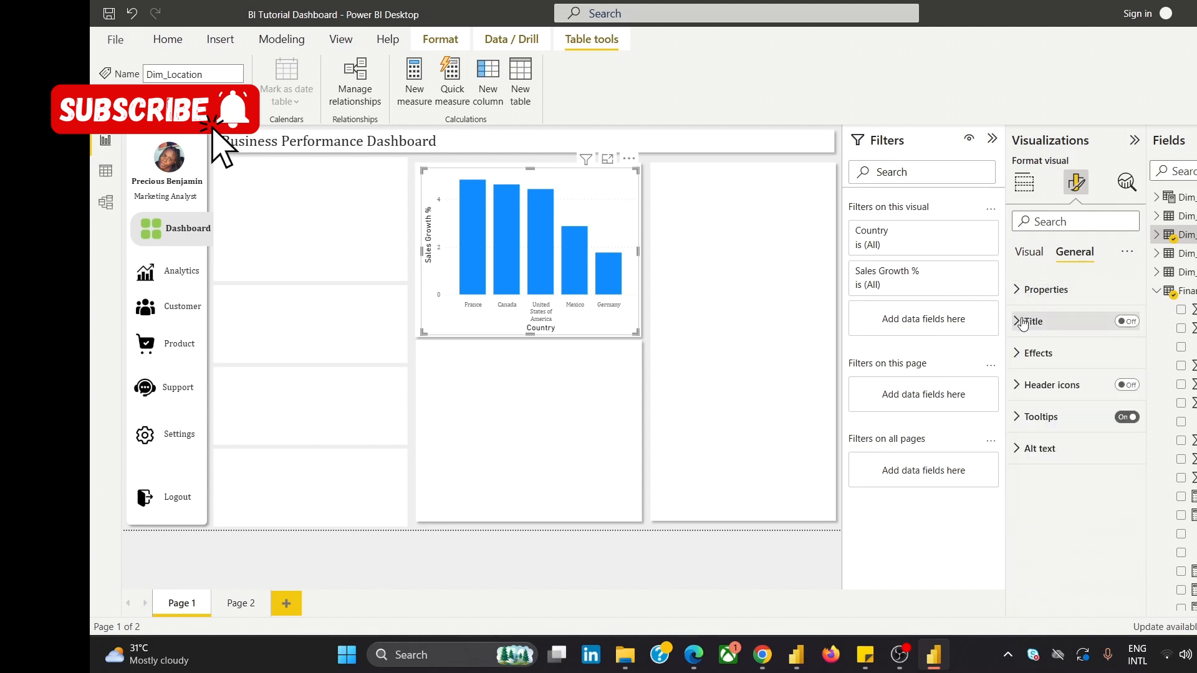
left_click(1025, 319)
scroll(1025, 414, "down", 2)
scroll(1023, 412, "down", 1)
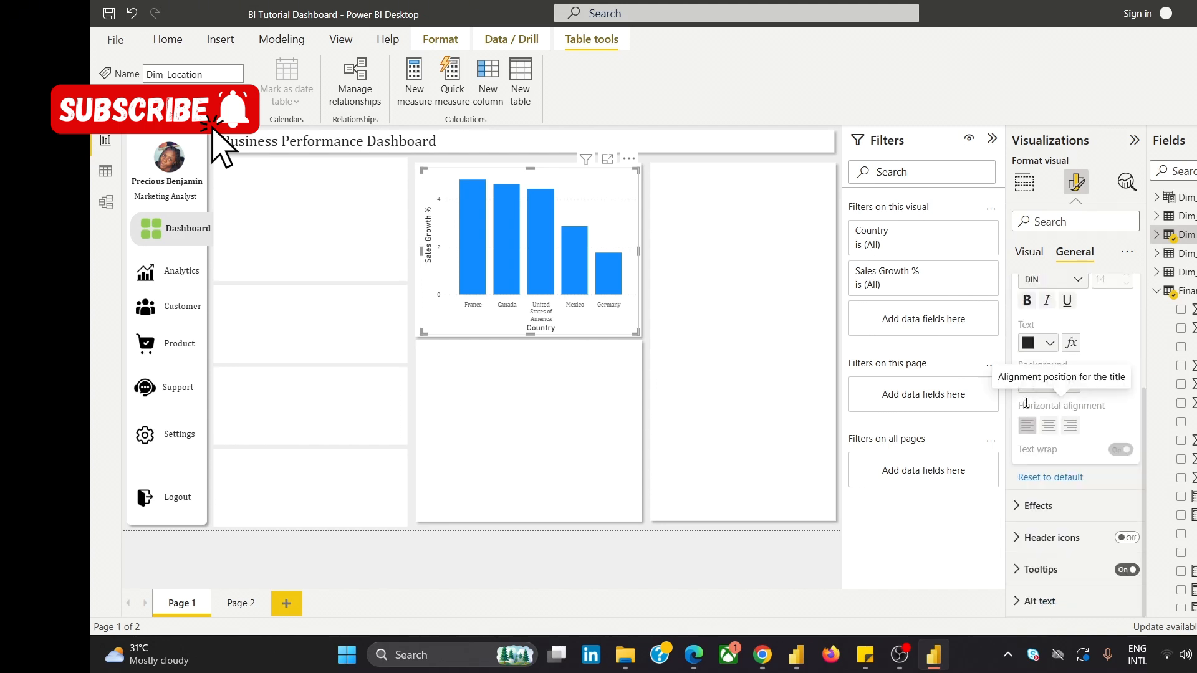
scroll(1022, 399, "up", 3)
left_click(1029, 320)
left_click(1032, 363)
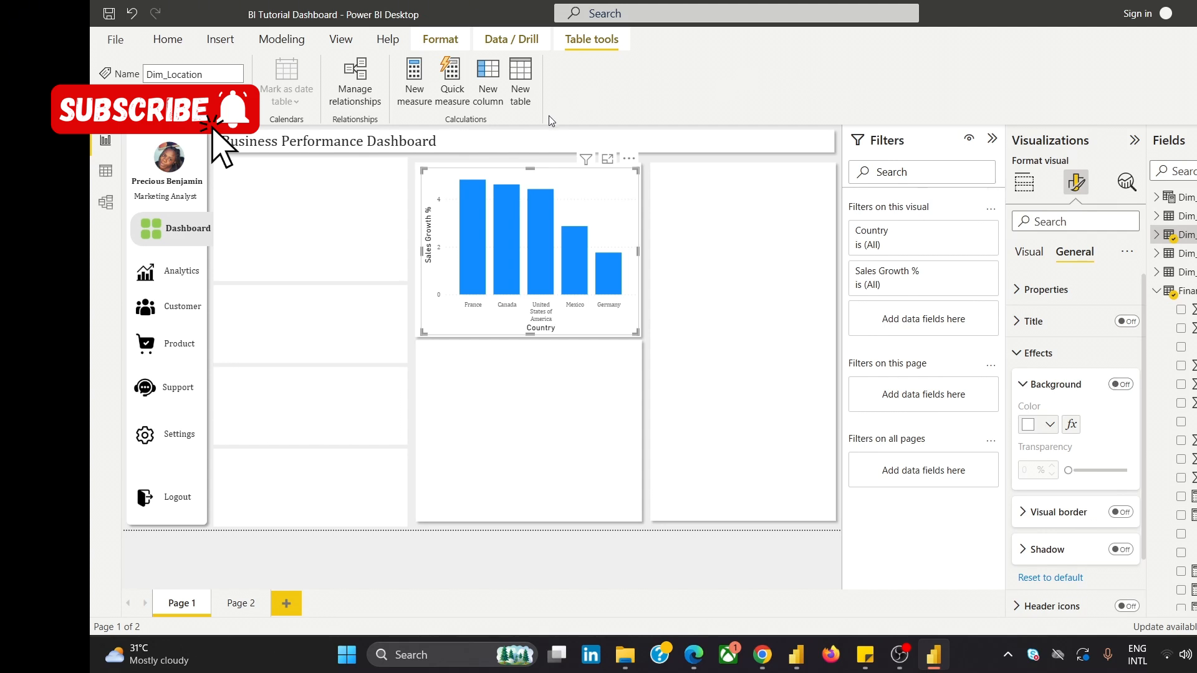
mouse_move(776, 634)
mouse_move(837, 594)
scroll(1064, 437, "down", 1)
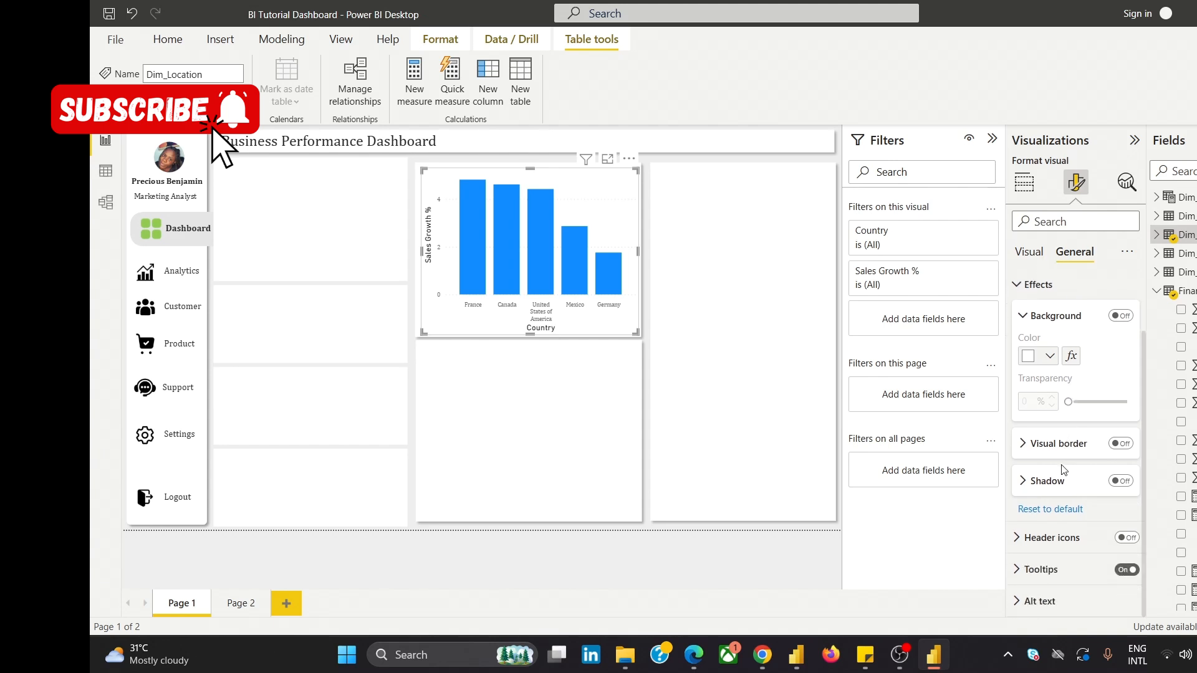
Set the chart's default column color to bright green #10FF50.
left_click(1028, 252)
scroll(1067, 414, "down", 2)
left_click(1050, 545)
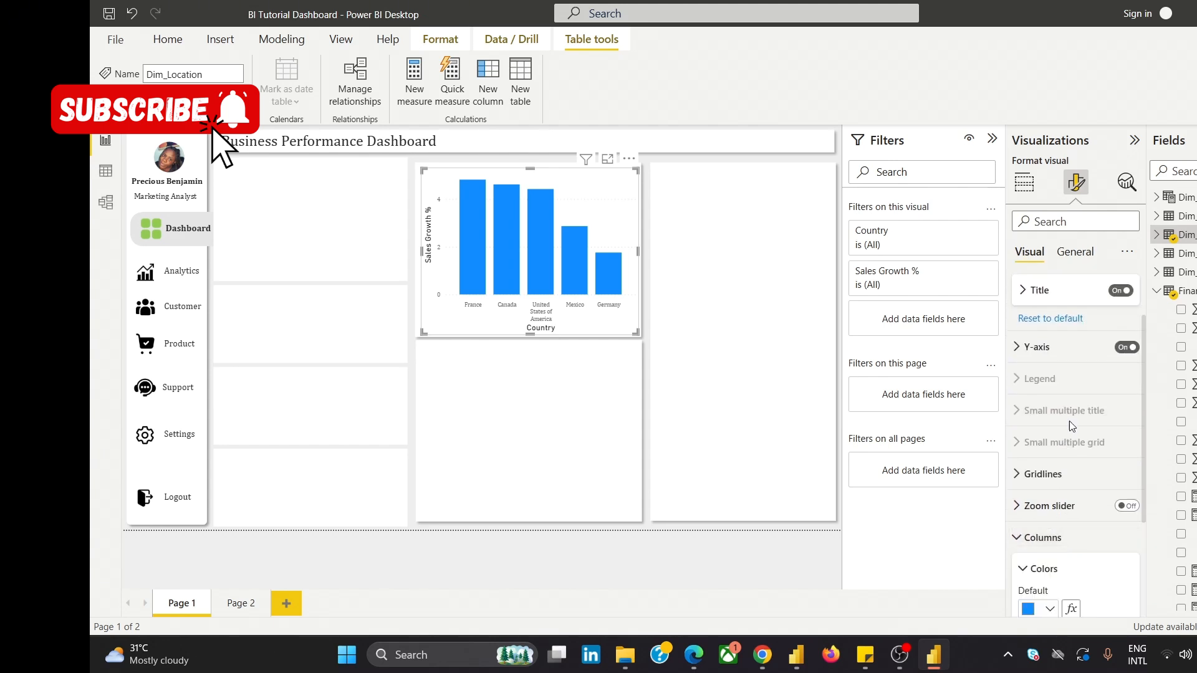
scroll(1054, 486, "down", 1)
left_click(1034, 456)
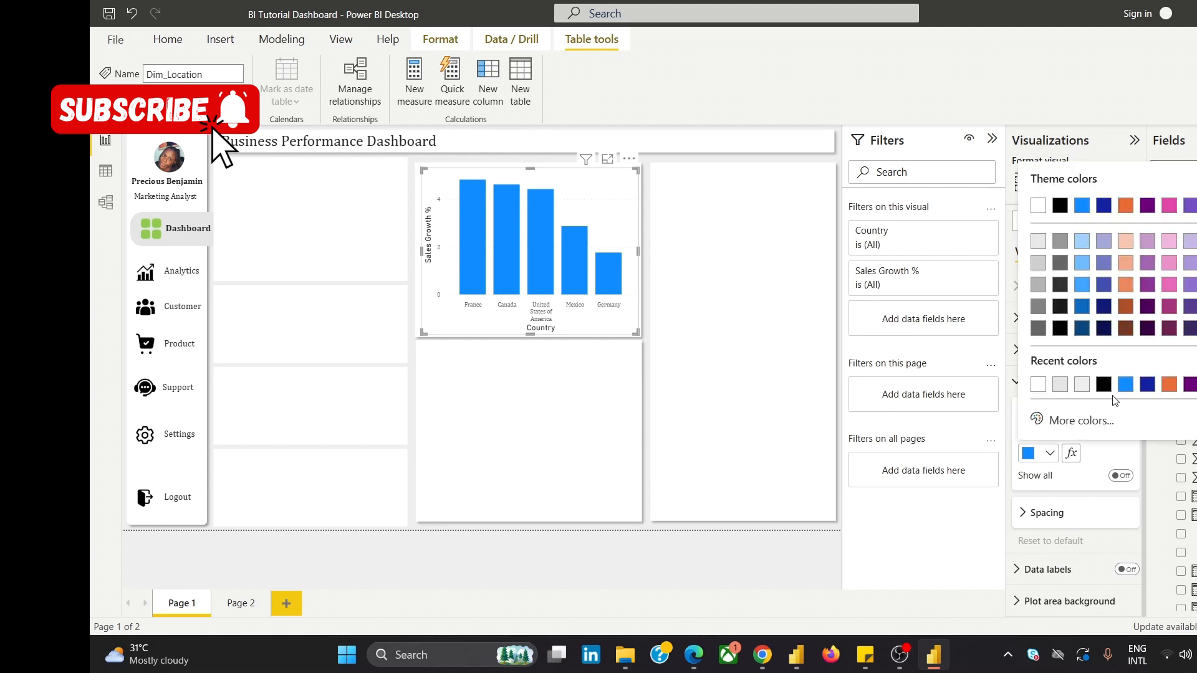
left_click(1072, 421)
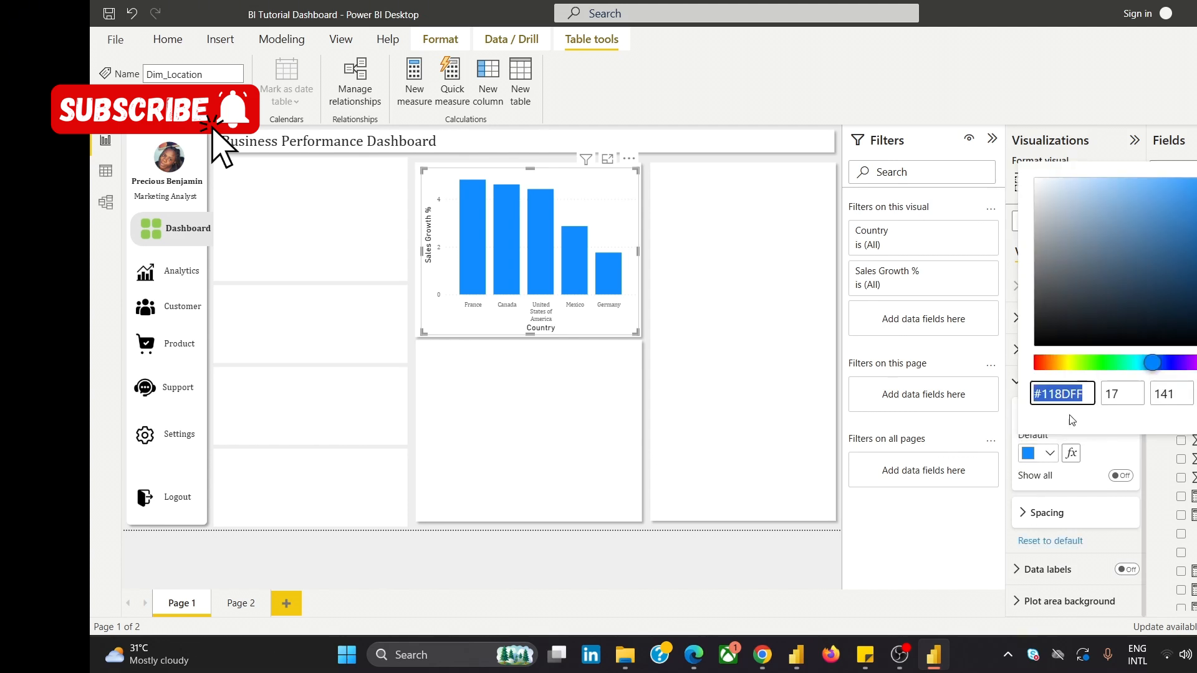
left_click(1111, 363)
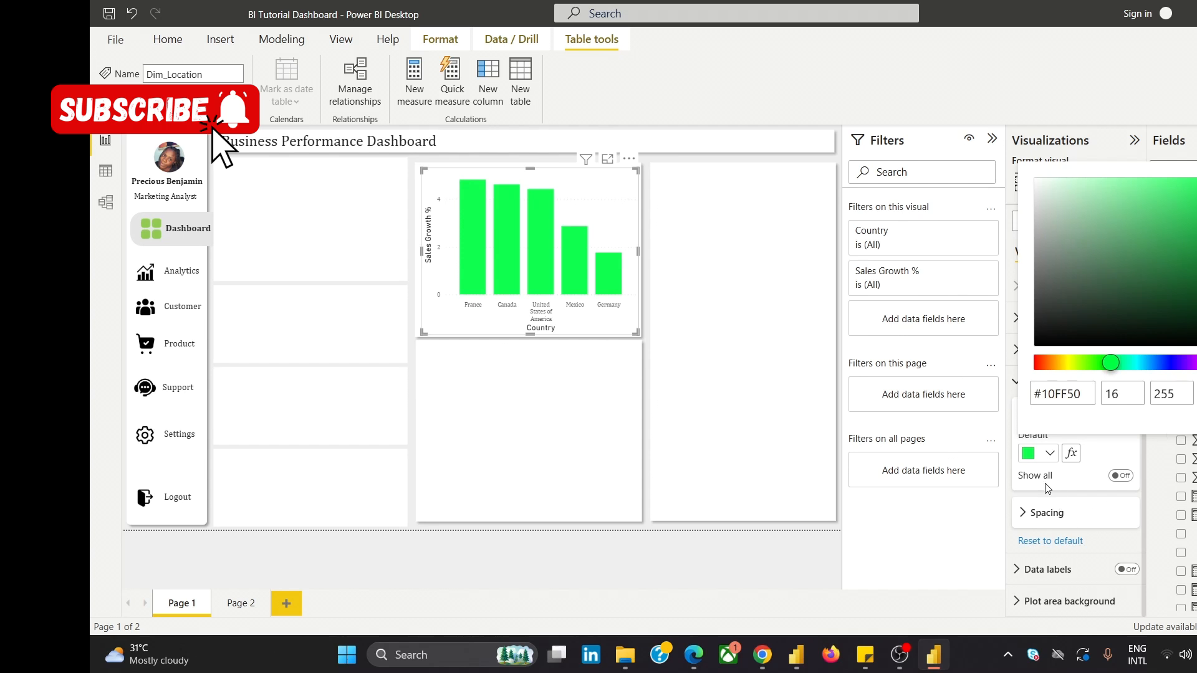
Show separate colors for all columns and set the France column to dark green #0C9631.
left_click(1117, 481)
left_click(1121, 475)
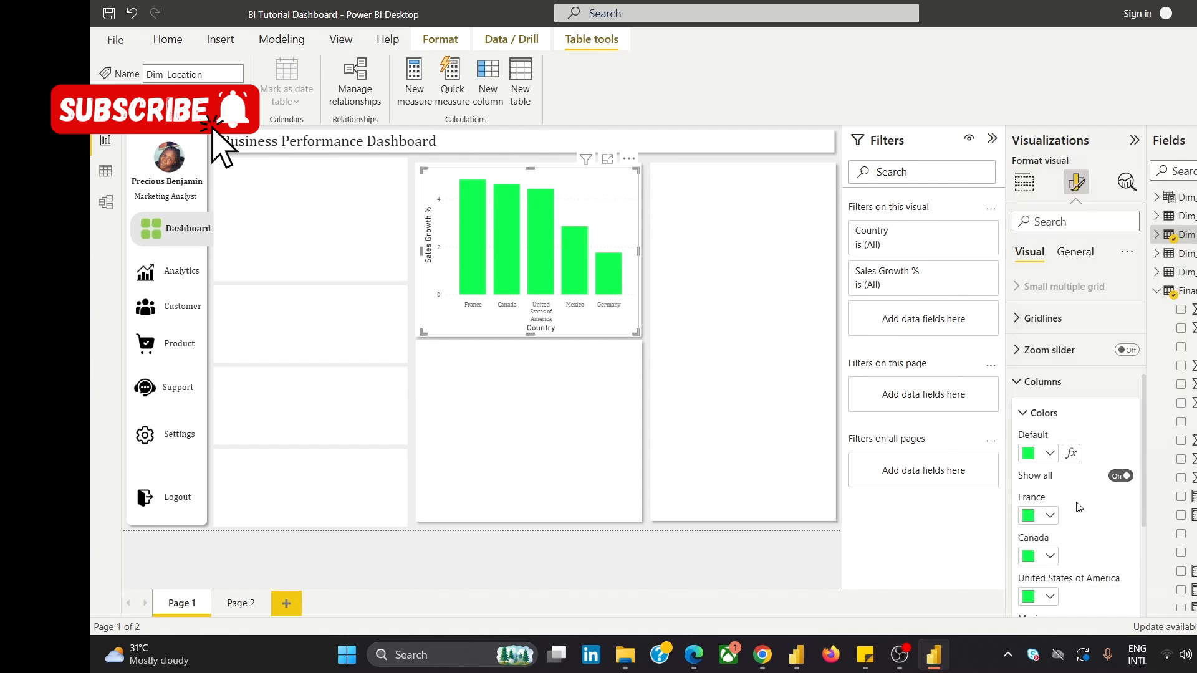
left_click(1050, 517)
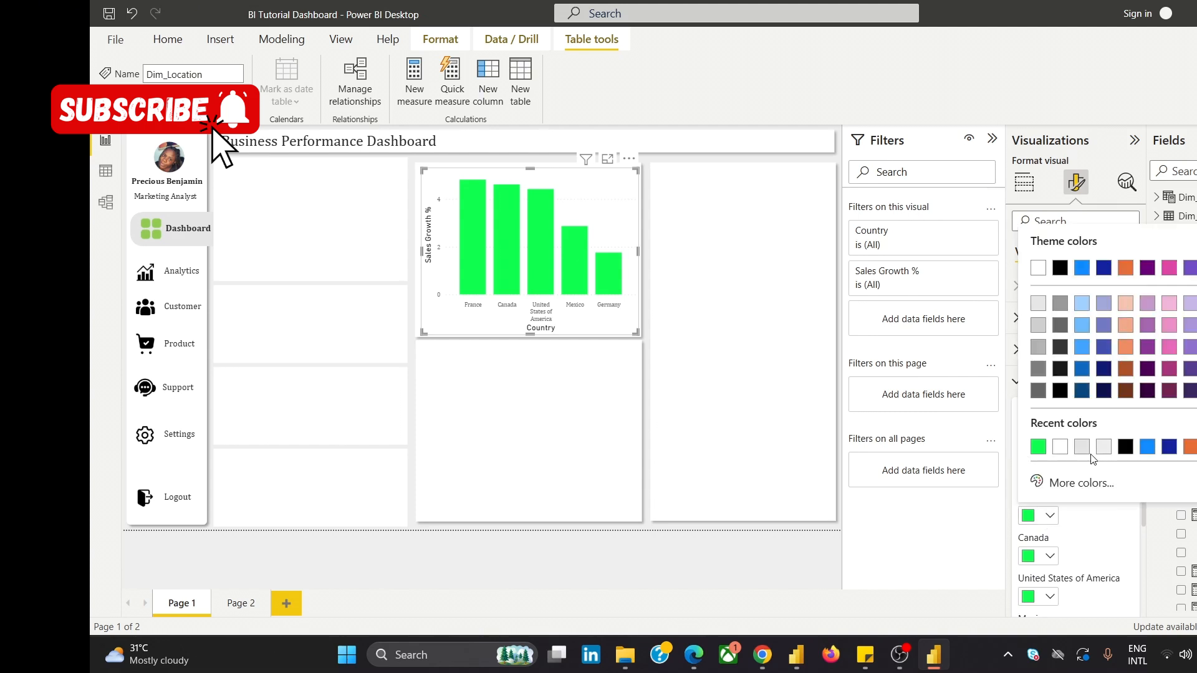
left_click(1069, 486)
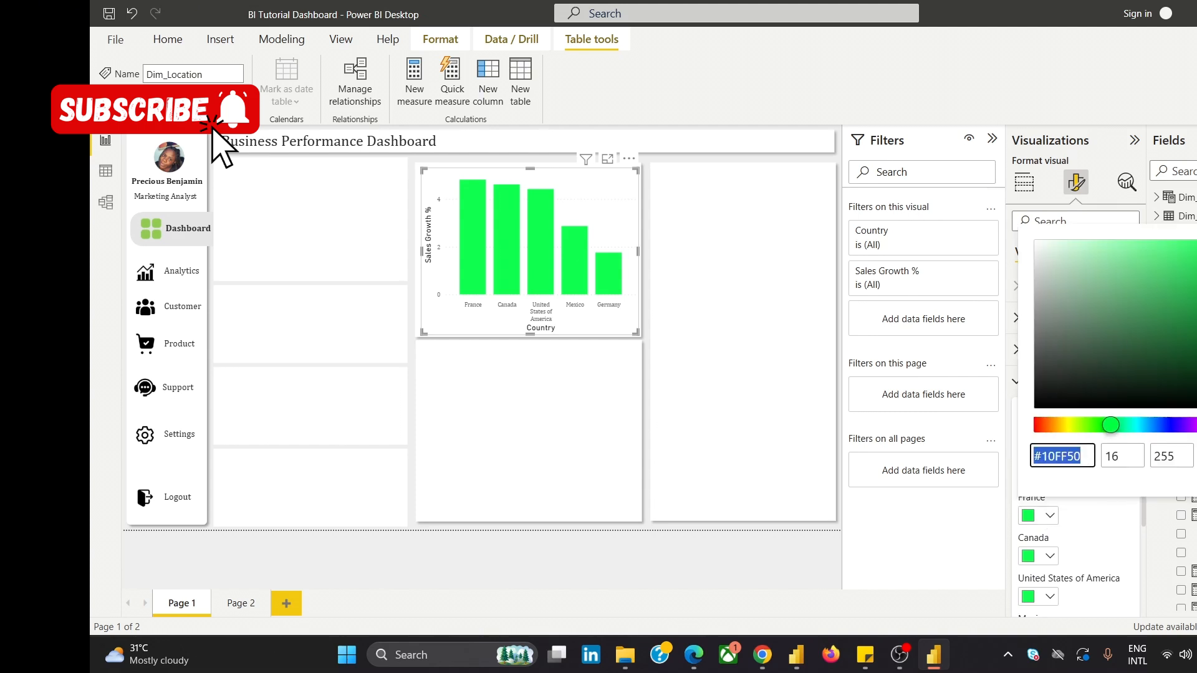
type("#06CC3B")
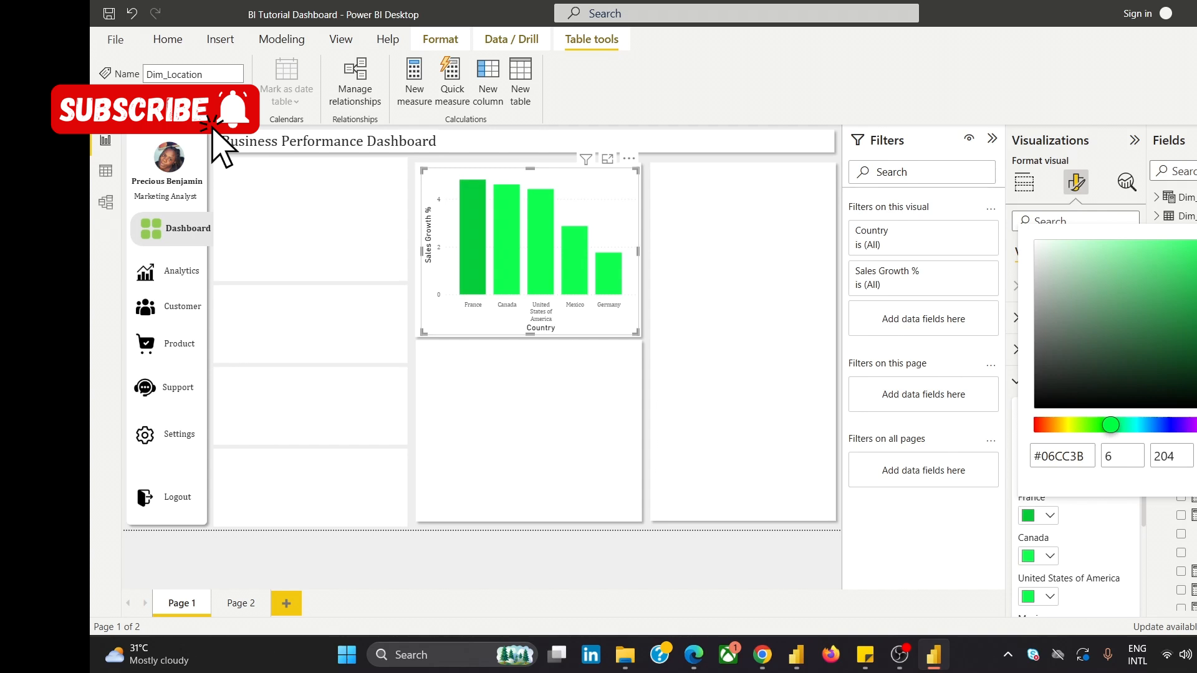
left_click(1196, 313)
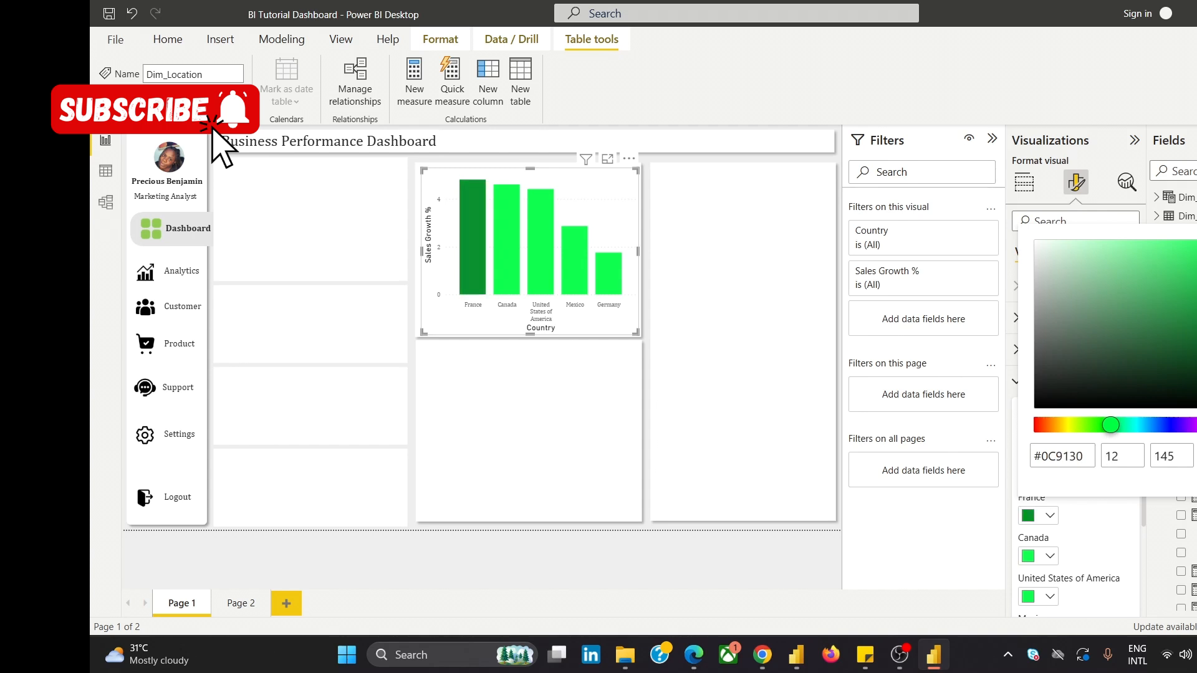
left_click(1196, 321)
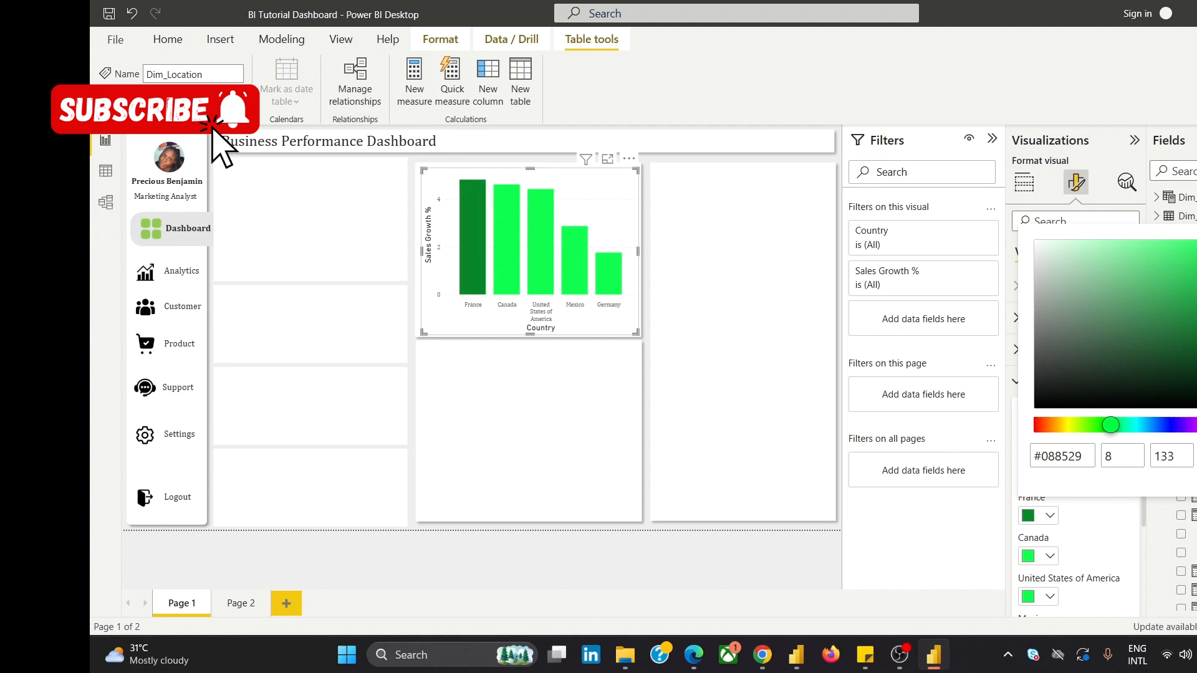
left_click(1195, 293)
left_click(1196, 312)
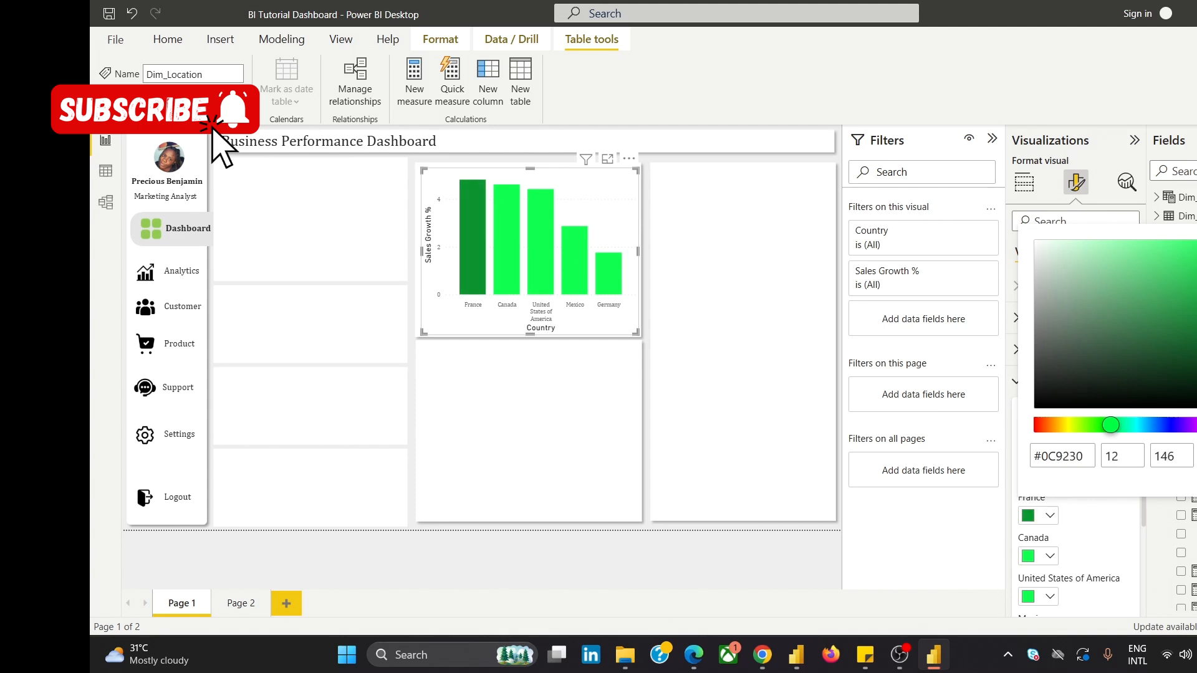
left_click(1196, 289)
left_click(1196, 309)
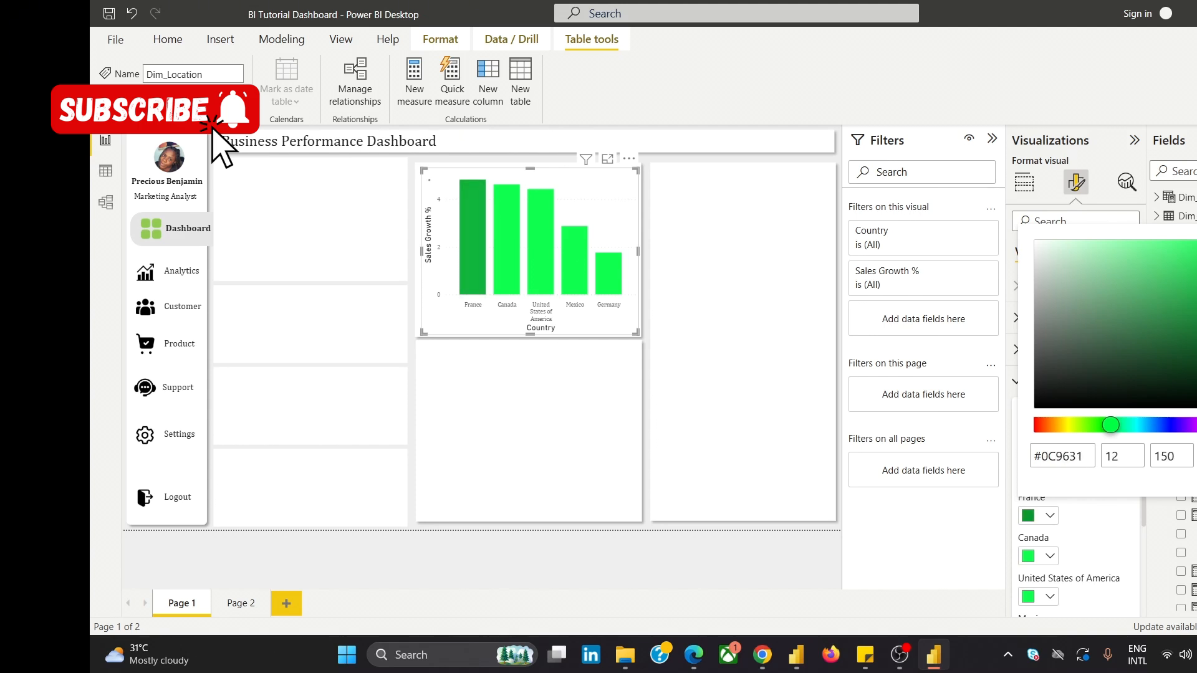
left_click(1030, 551)
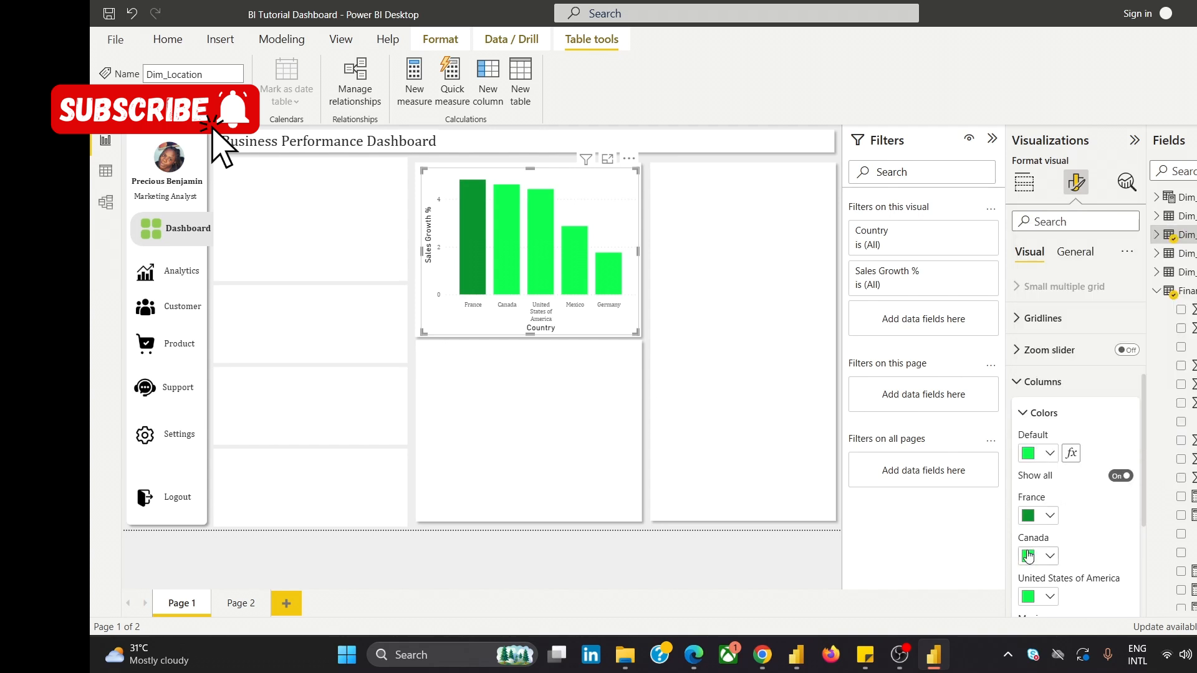
Set the Canada, United States of America and Mexico columns to black.
left_click(1030, 554)
left_click(1061, 309)
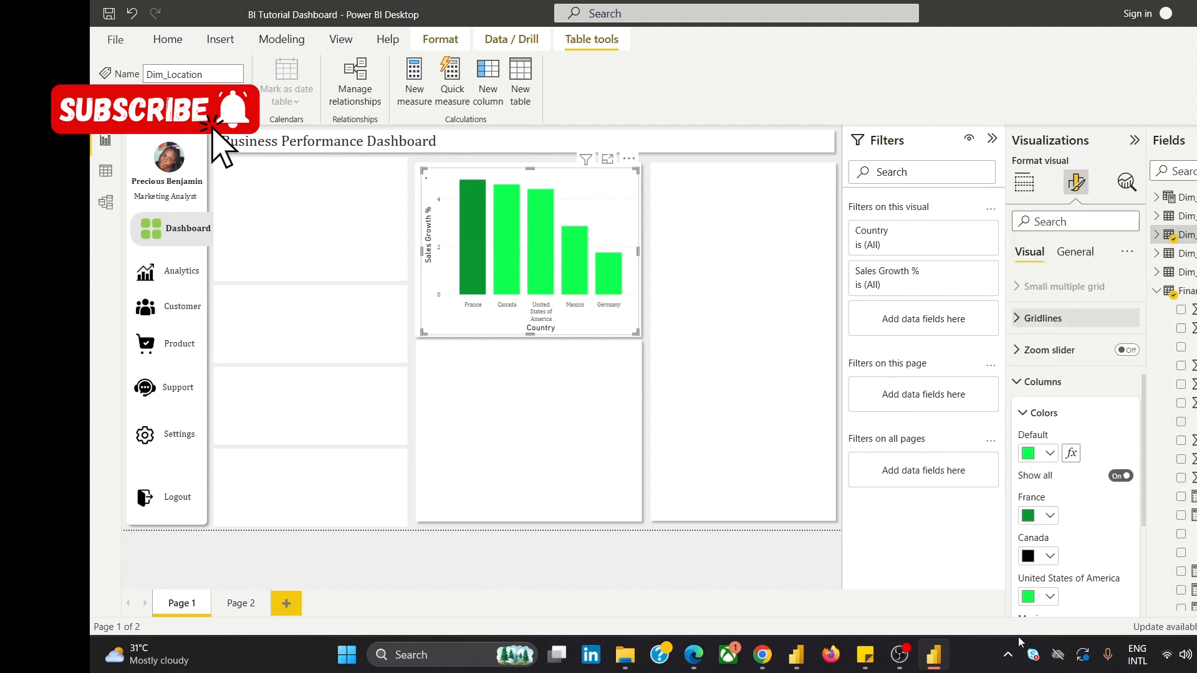
left_click(1029, 597)
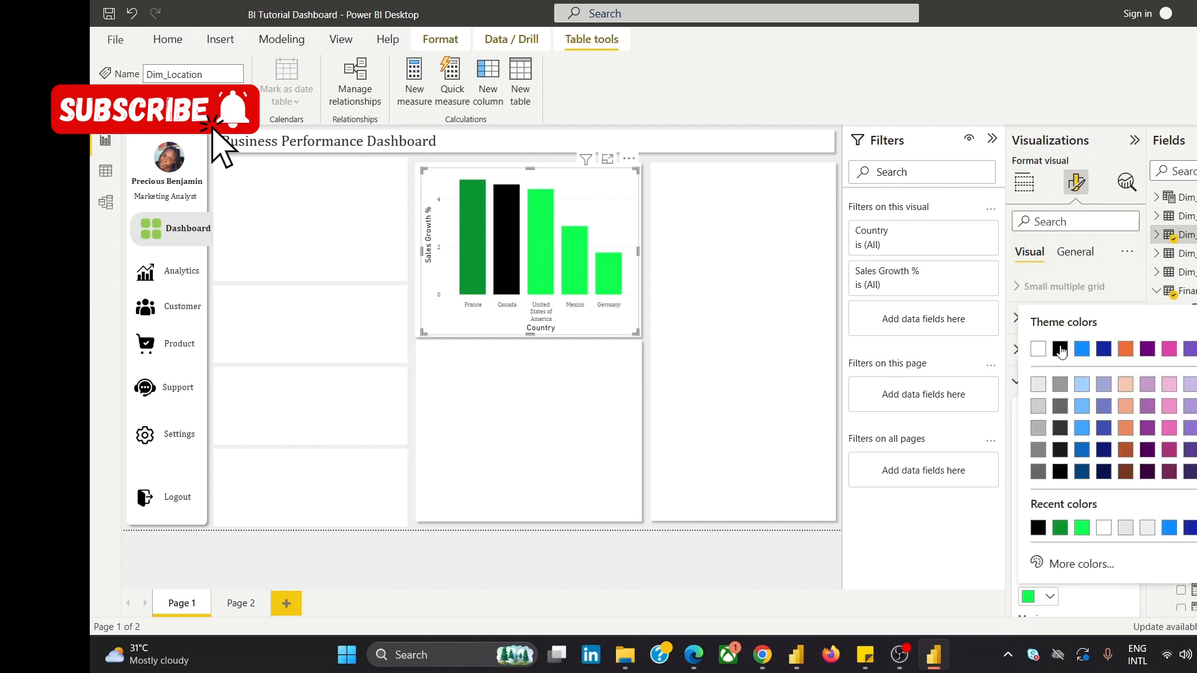
left_click(1060, 350)
scroll(1044, 487, "down", 3)
left_click(1048, 479)
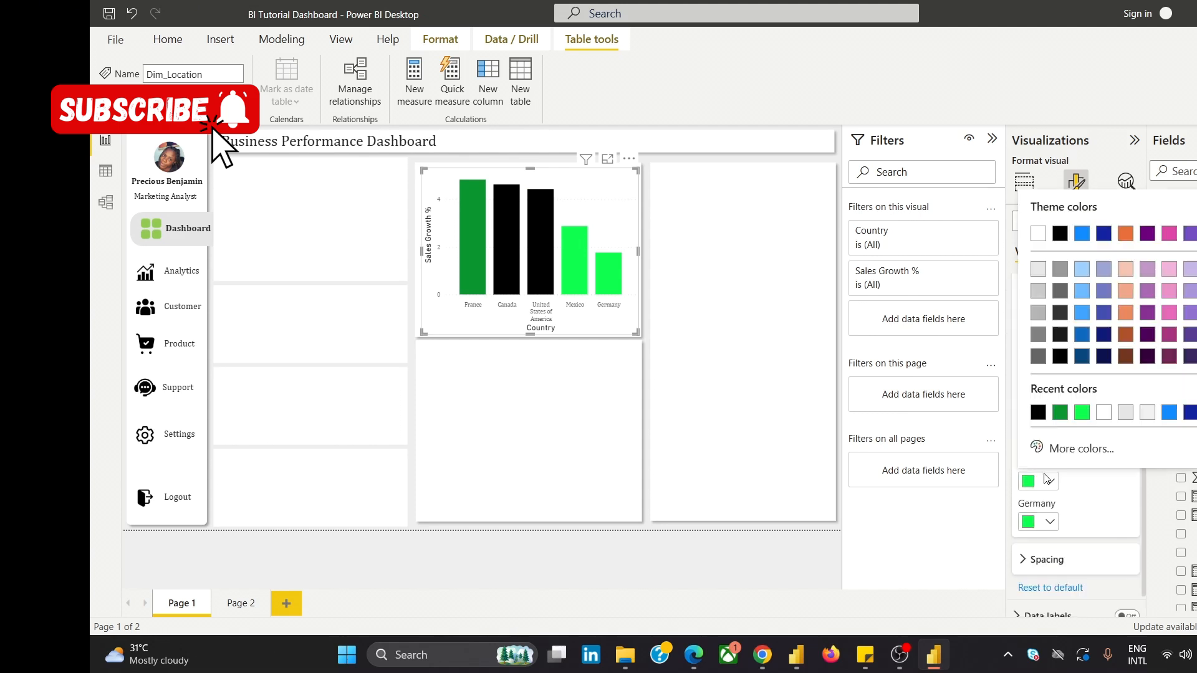
left_click(1036, 413)
Set the Germany column to the custom red #F23C2F, checking the reference design preview.
left_click(1027, 524)
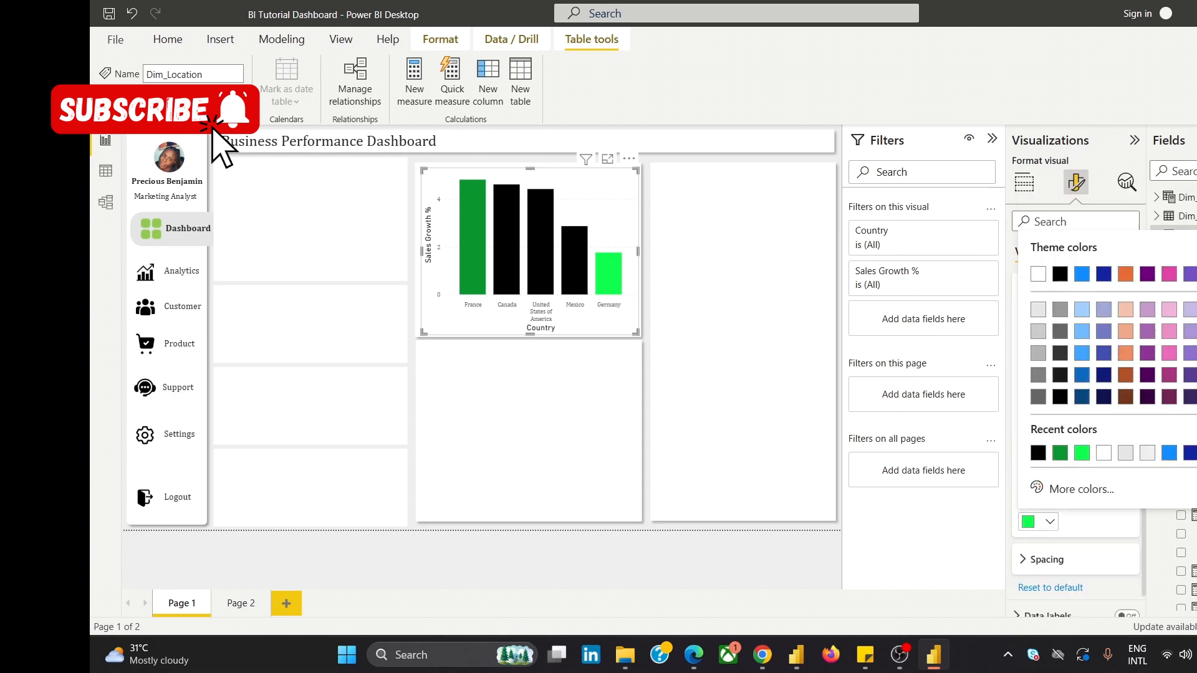
left_click(1196, 274)
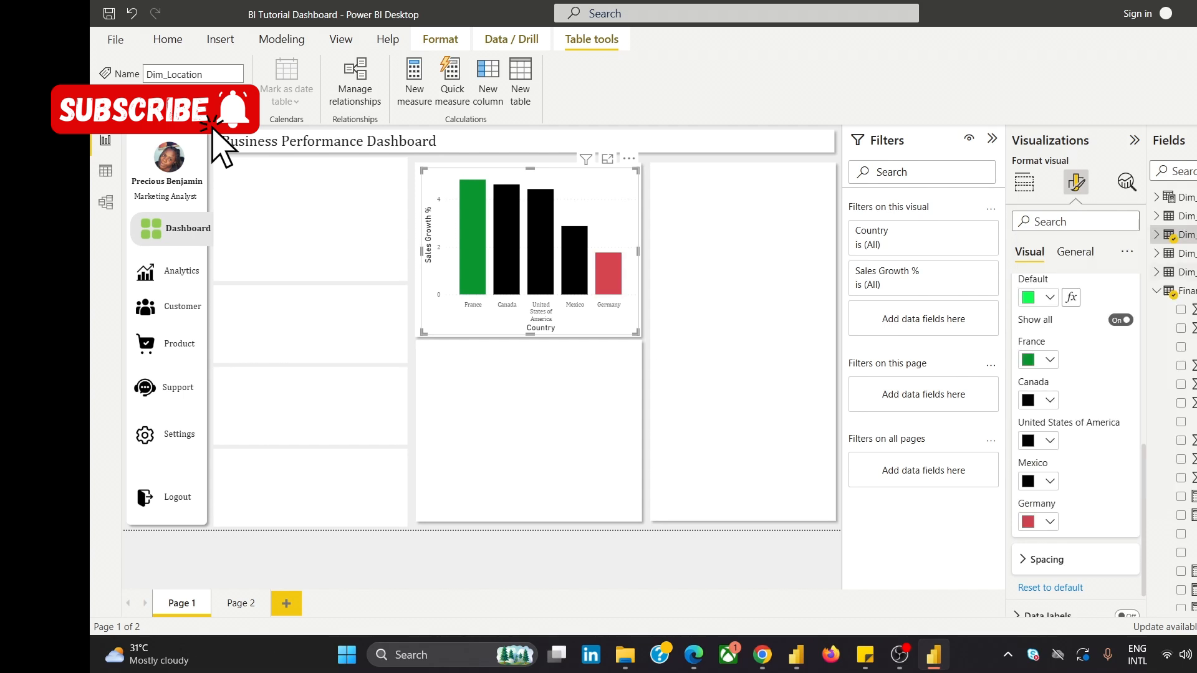
left_click(1029, 523)
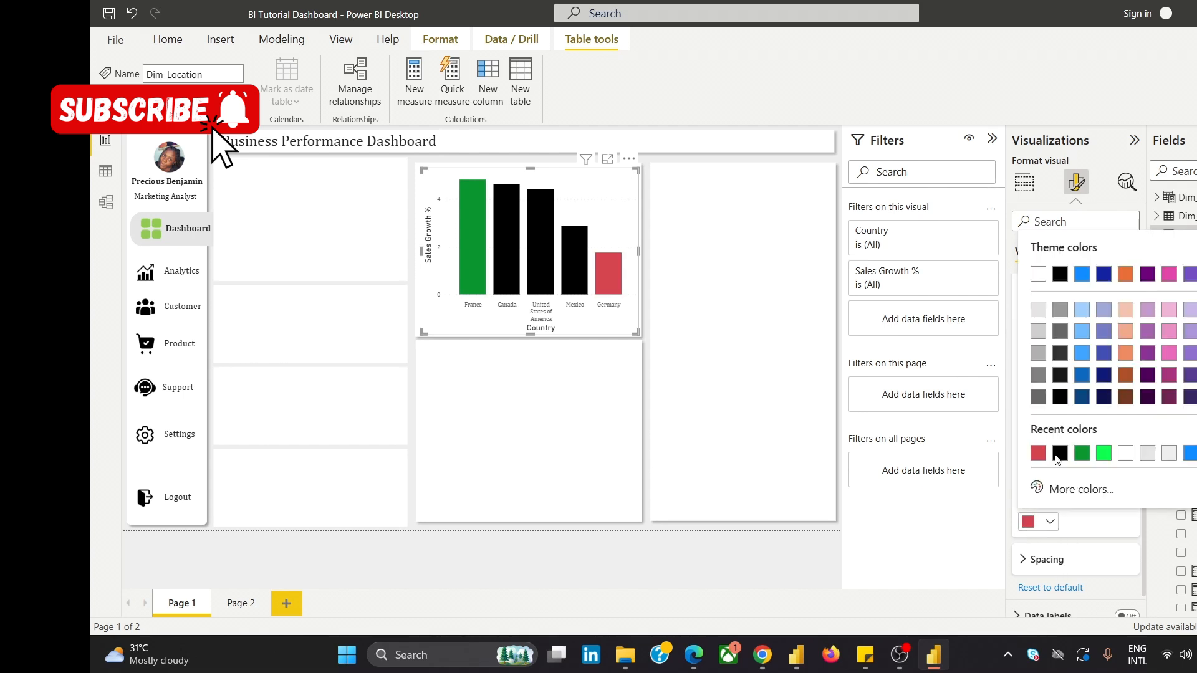
left_click(1061, 496)
left_click(1045, 432)
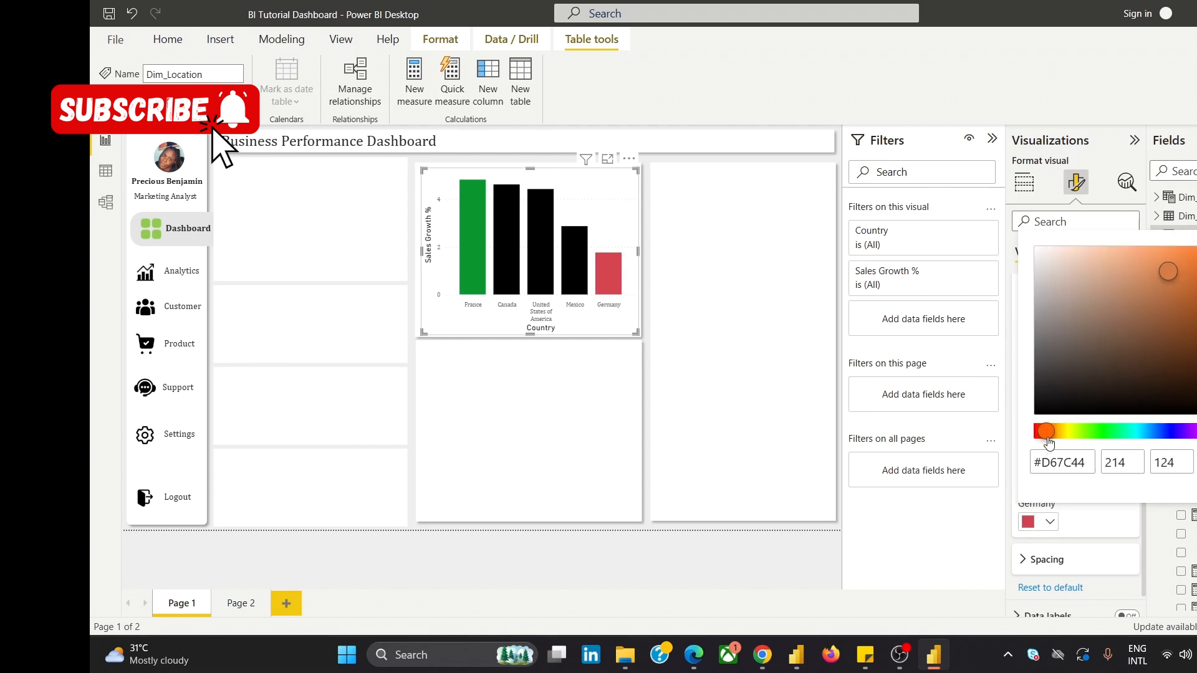
left_click(1035, 436)
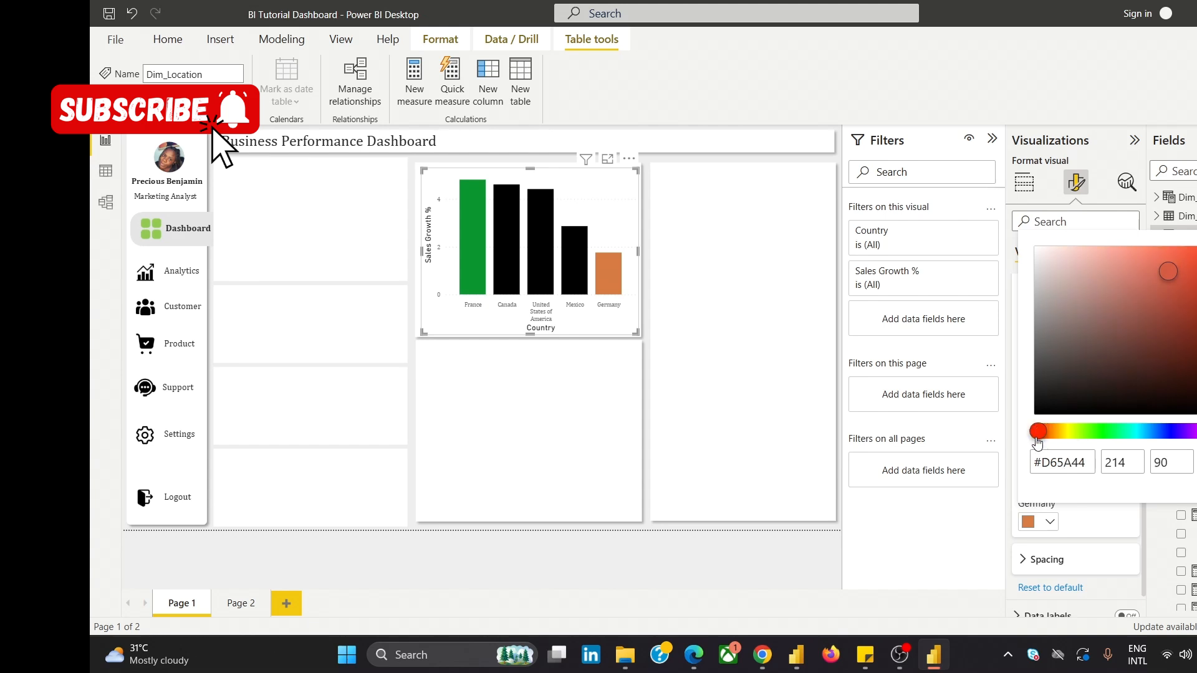
left_click(1193, 253)
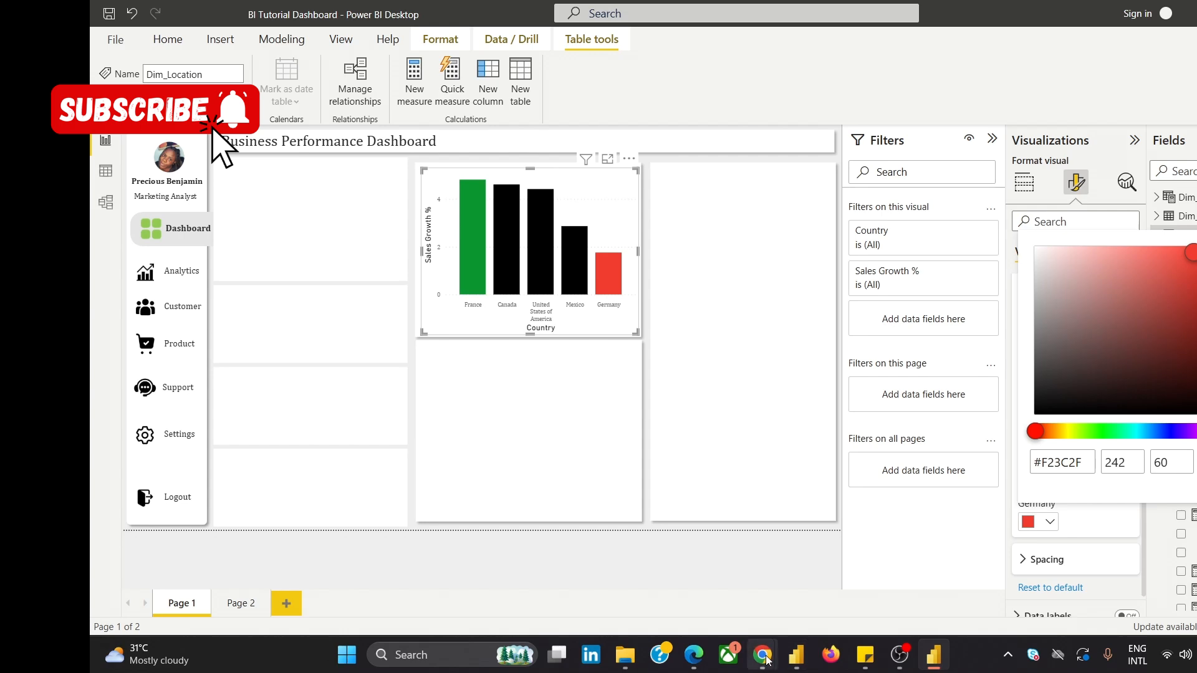
mouse_move(762, 655)
mouse_move(801, 591)
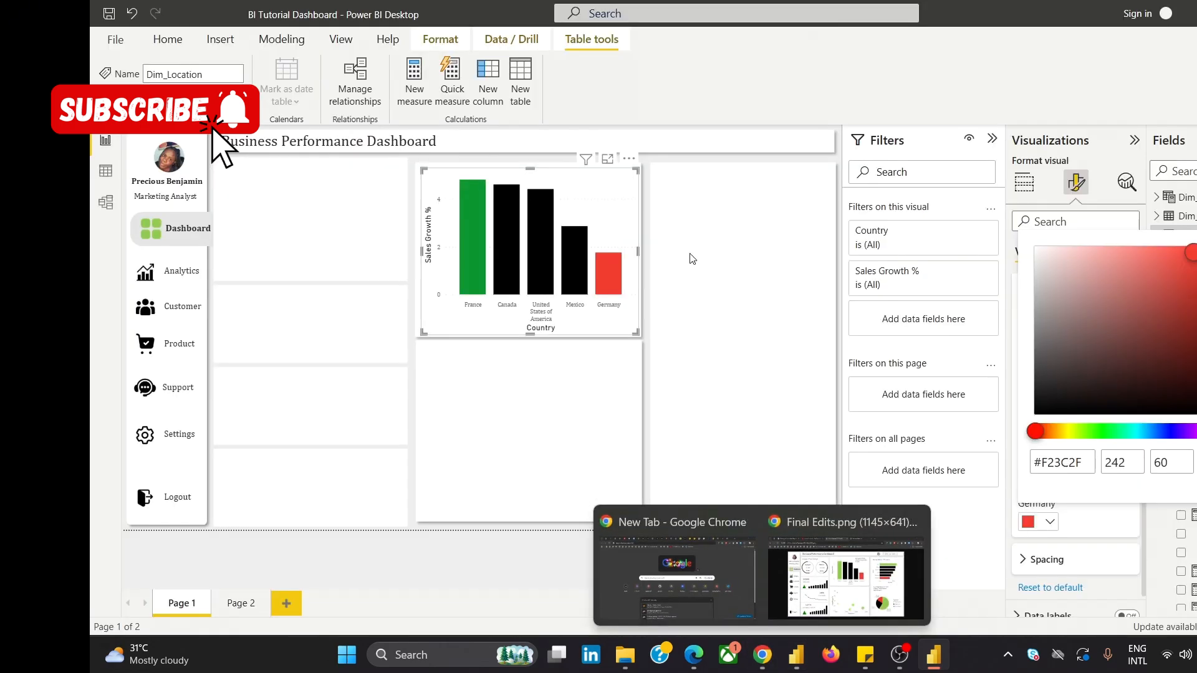
left_click(1032, 526)
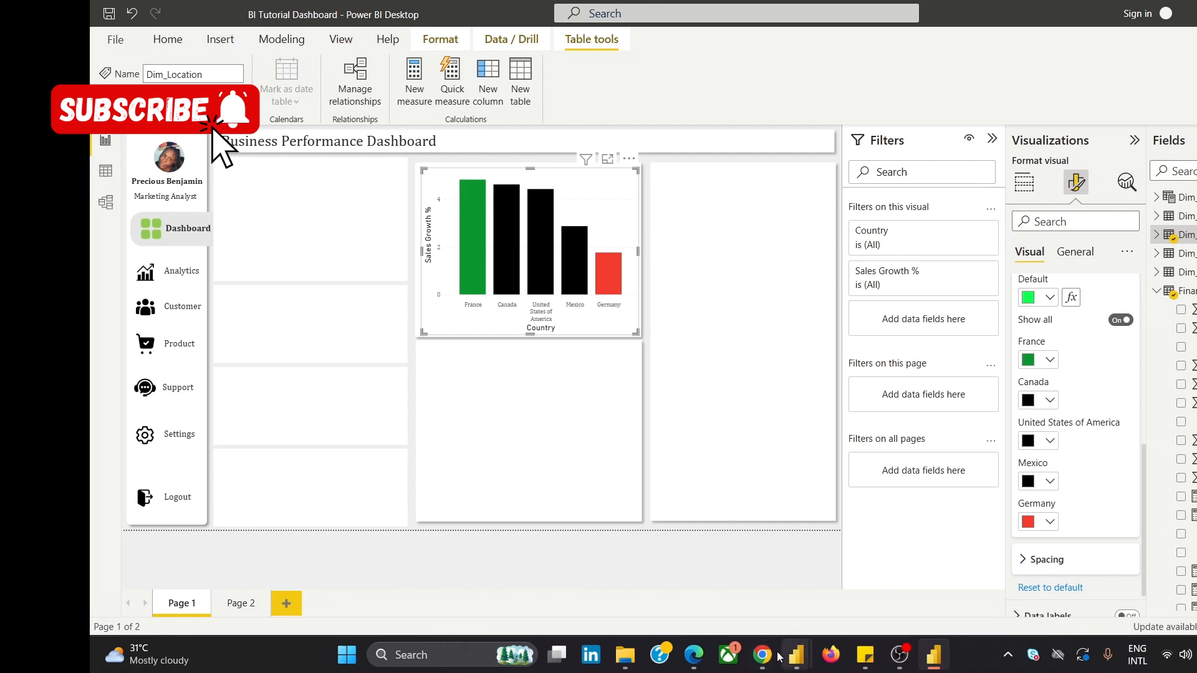
Set the France column to the custom bright green #00D539, checking the reference design preview.
mouse_move(783, 637)
mouse_move(834, 603)
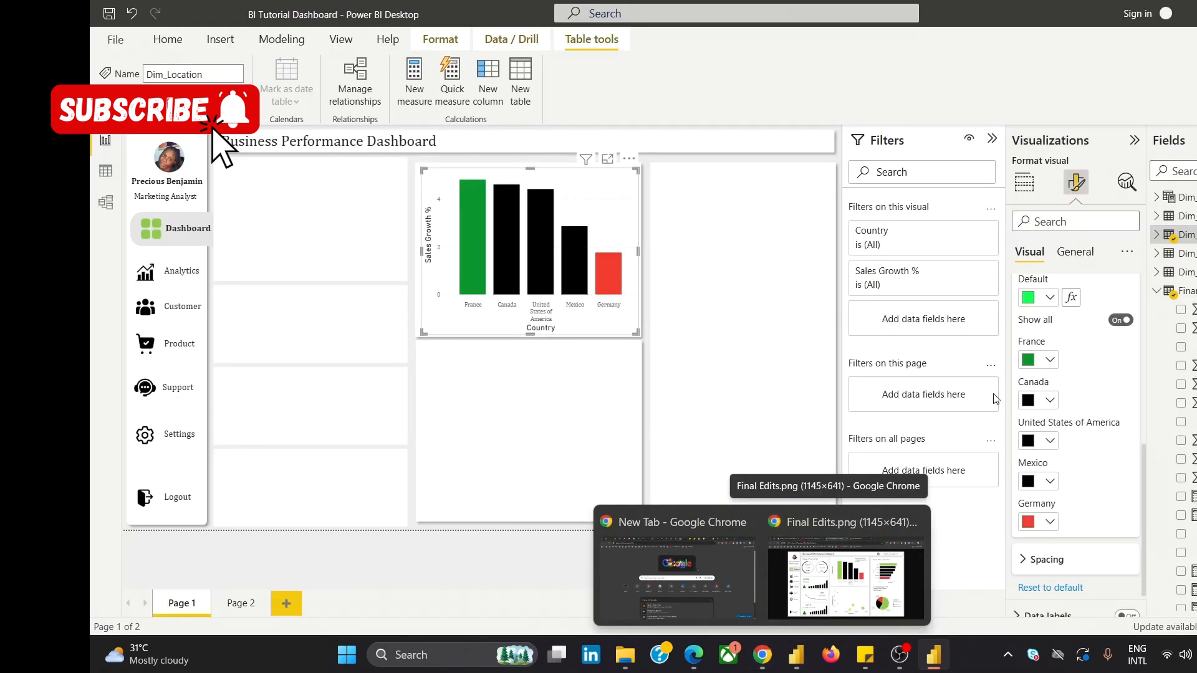
left_click(1038, 301)
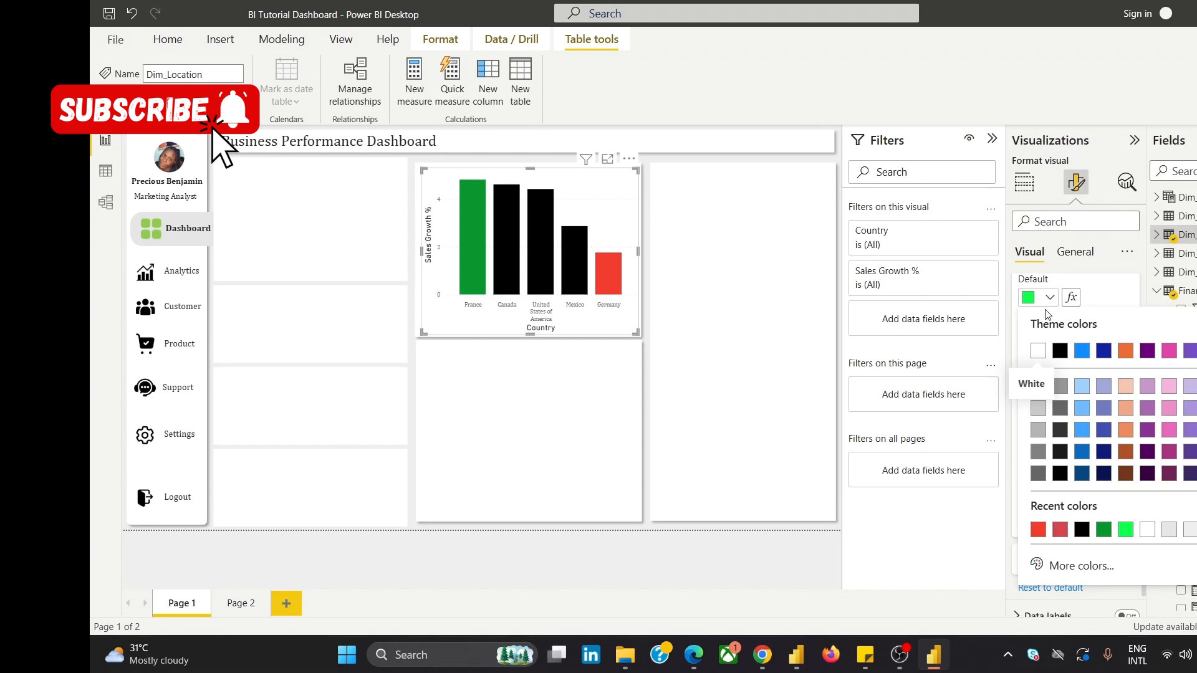
left_click(1096, 294)
left_click(1026, 365)
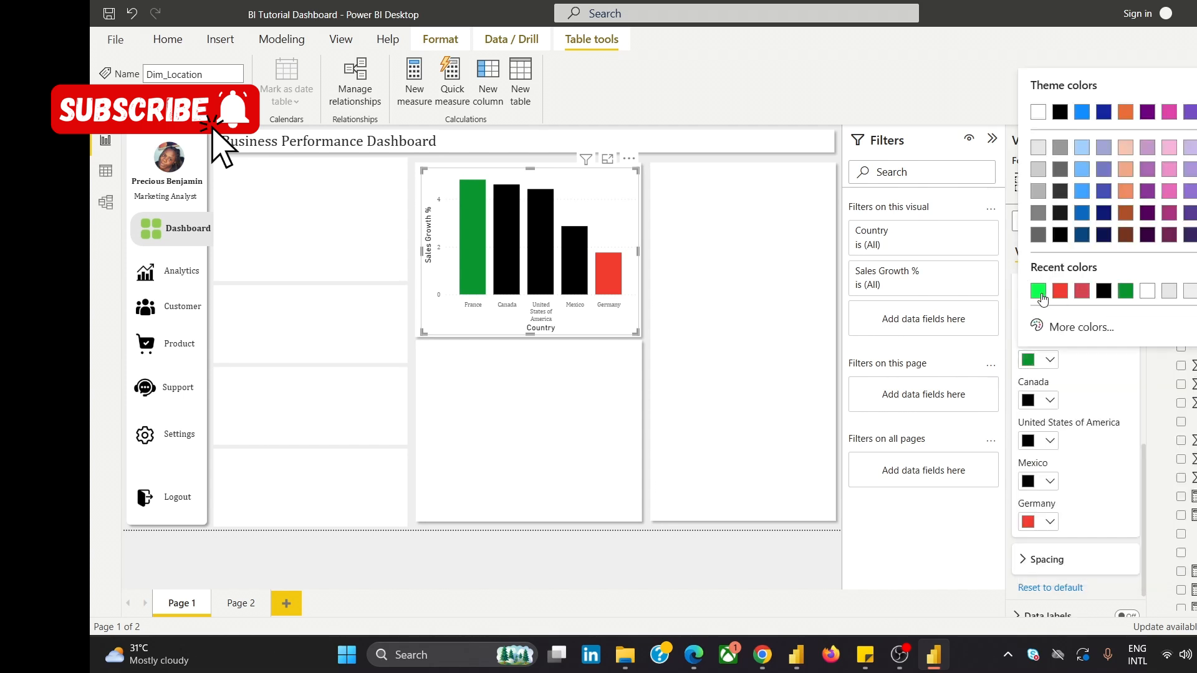
left_click(1084, 329)
mouse_move(1177, 100)
left_mouse_down()
mouse_move(1196, 89)
mouse_move(1196, 111)
left_mouse_up()
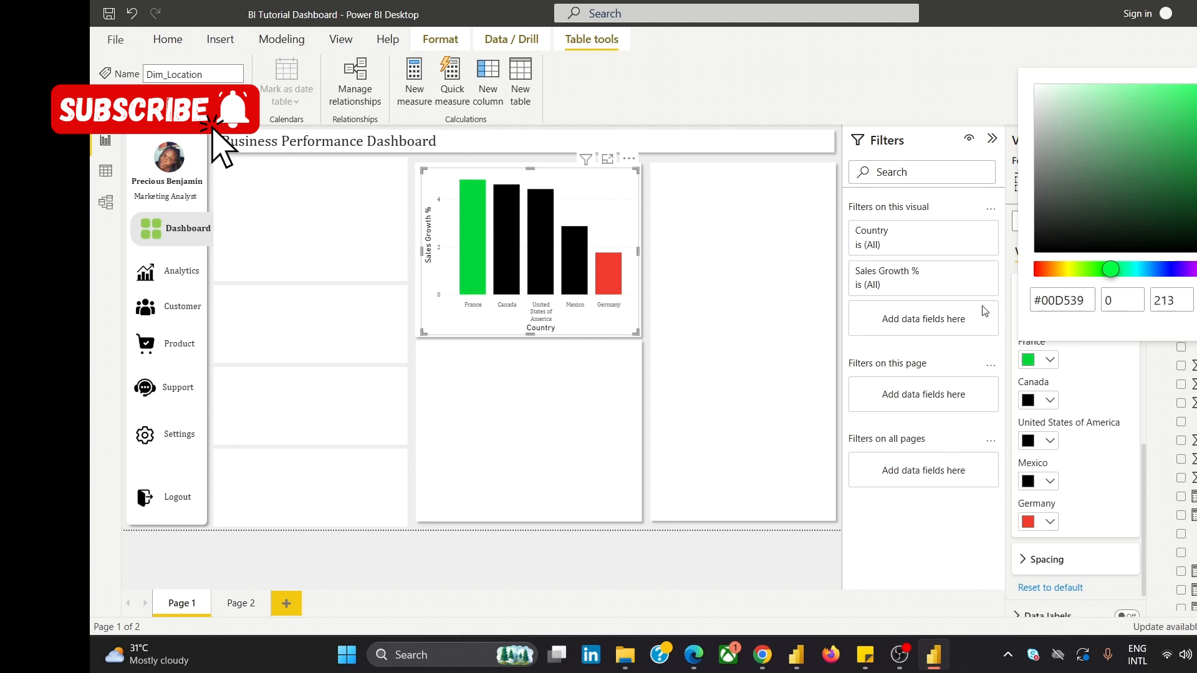
left_click(752, 579)
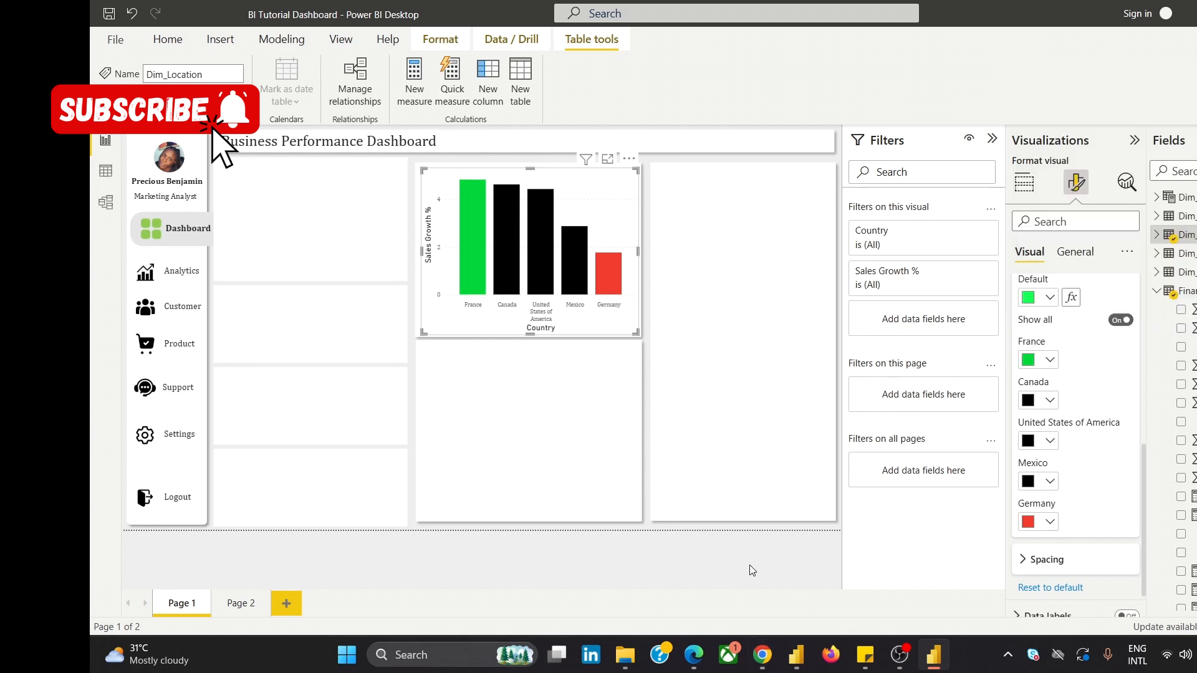
left_click(631, 525)
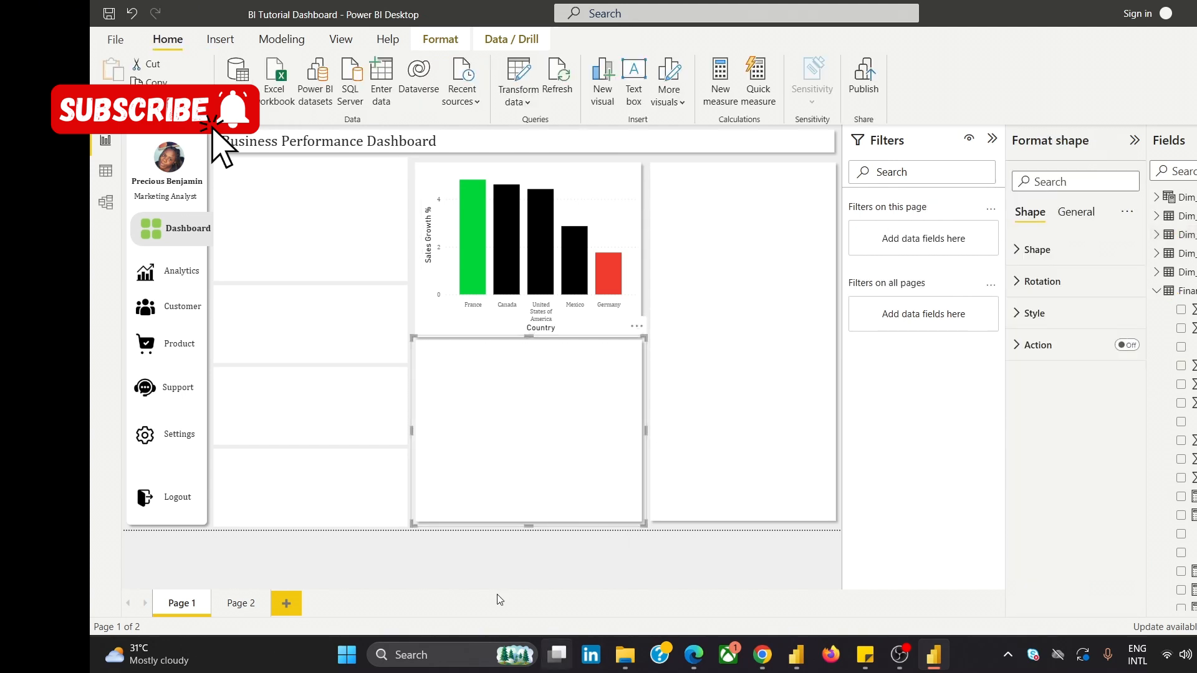
Insert a text box over the chart area reading "Sales growth % by country: France tops the bar!", checking the wording in the reference design.
left_click(220, 39)
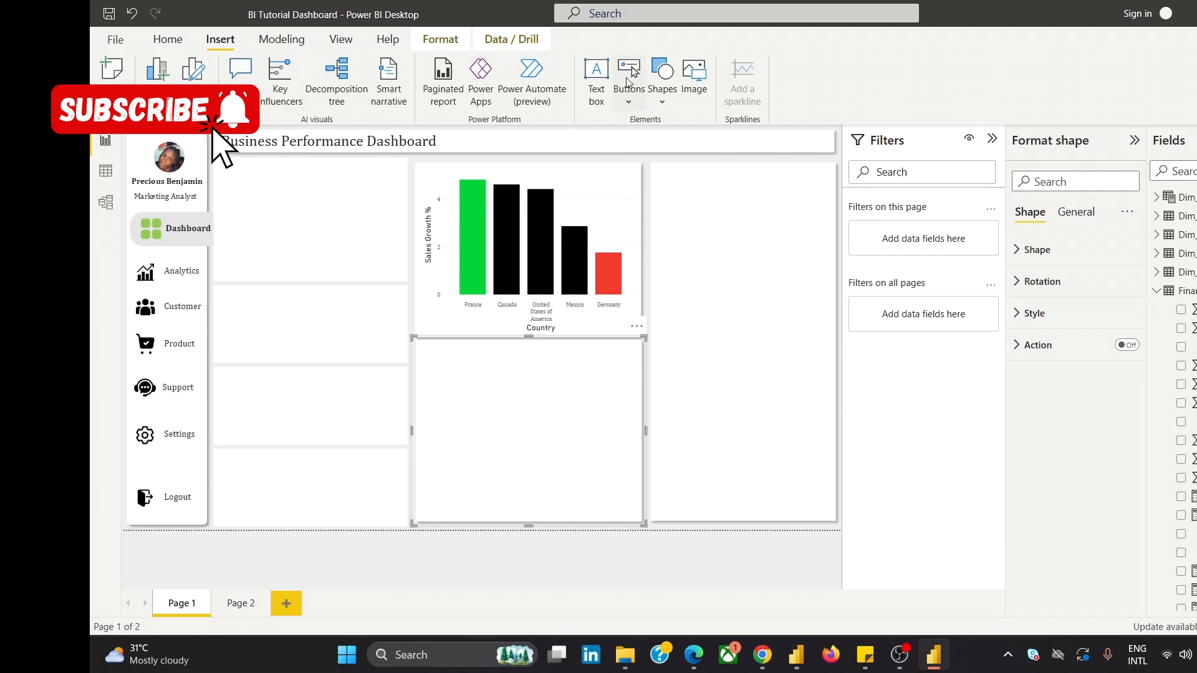
left_click(628, 80)
left_click(596, 78)
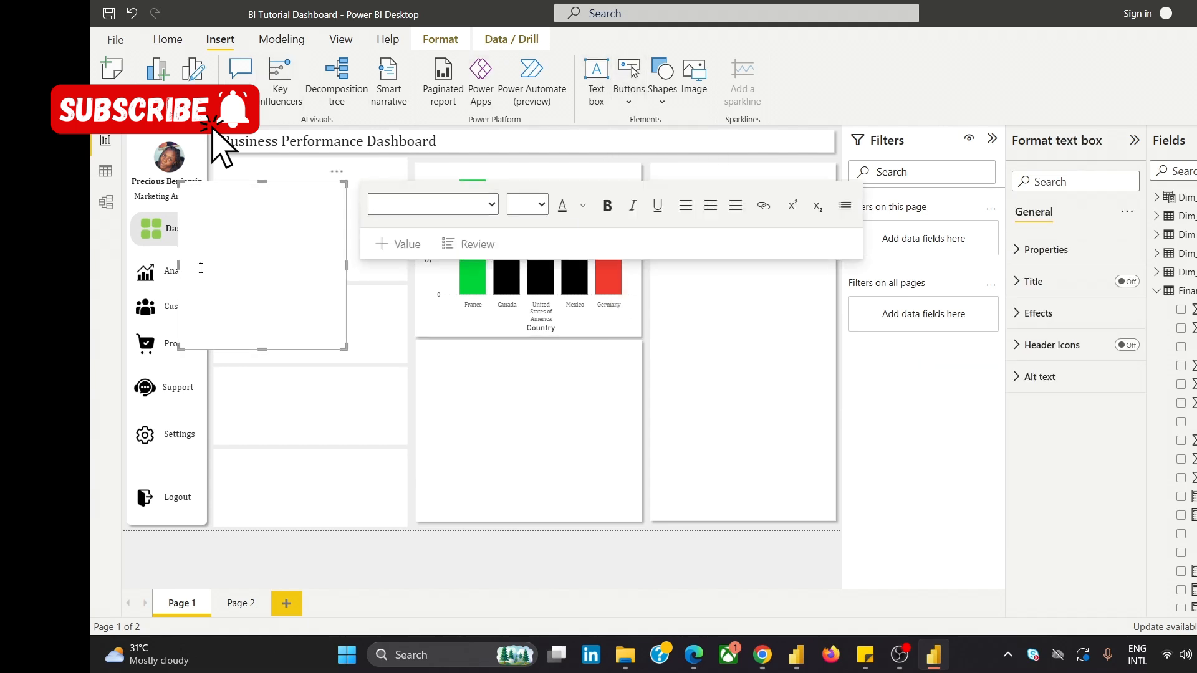
left_click_drag(267, 183, 683, 298)
mouse_move(761, 655)
mouse_move(839, 591)
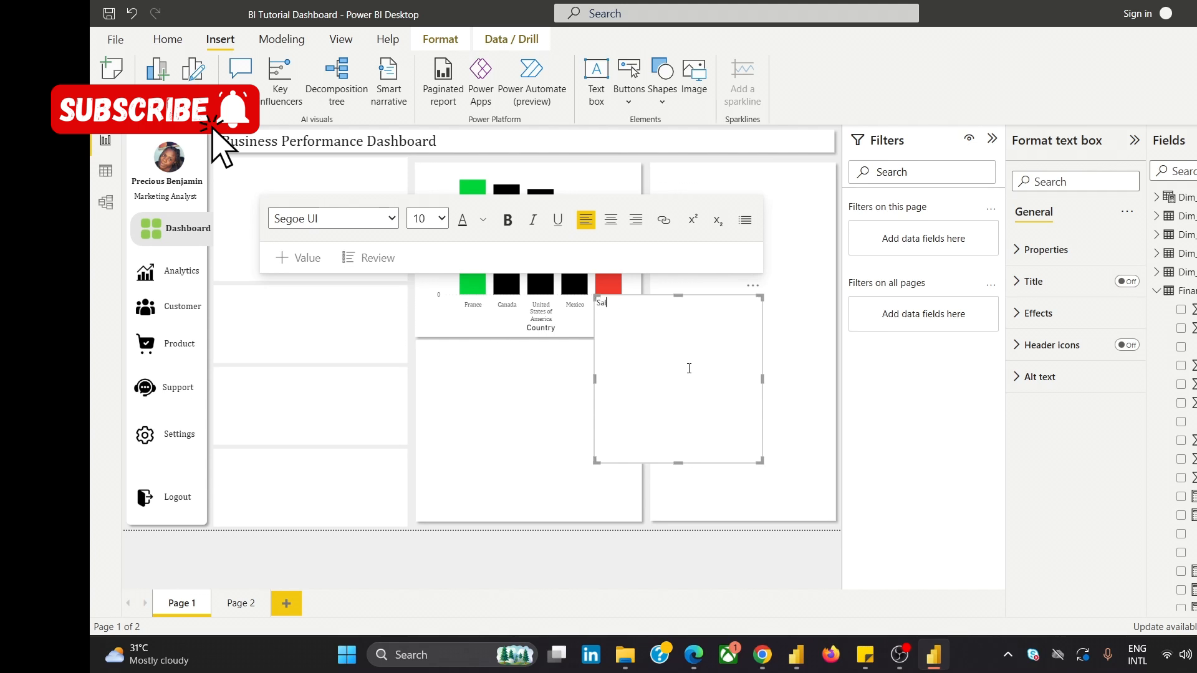
type("Sales growth % by country: France tops the bar!")
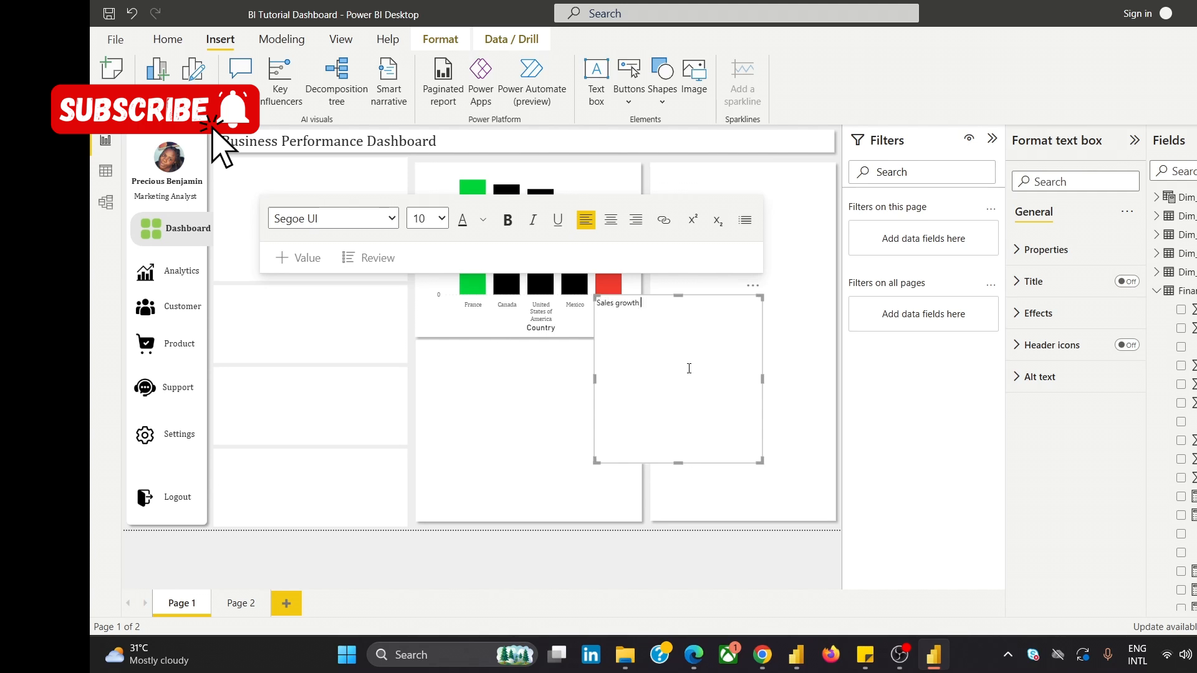
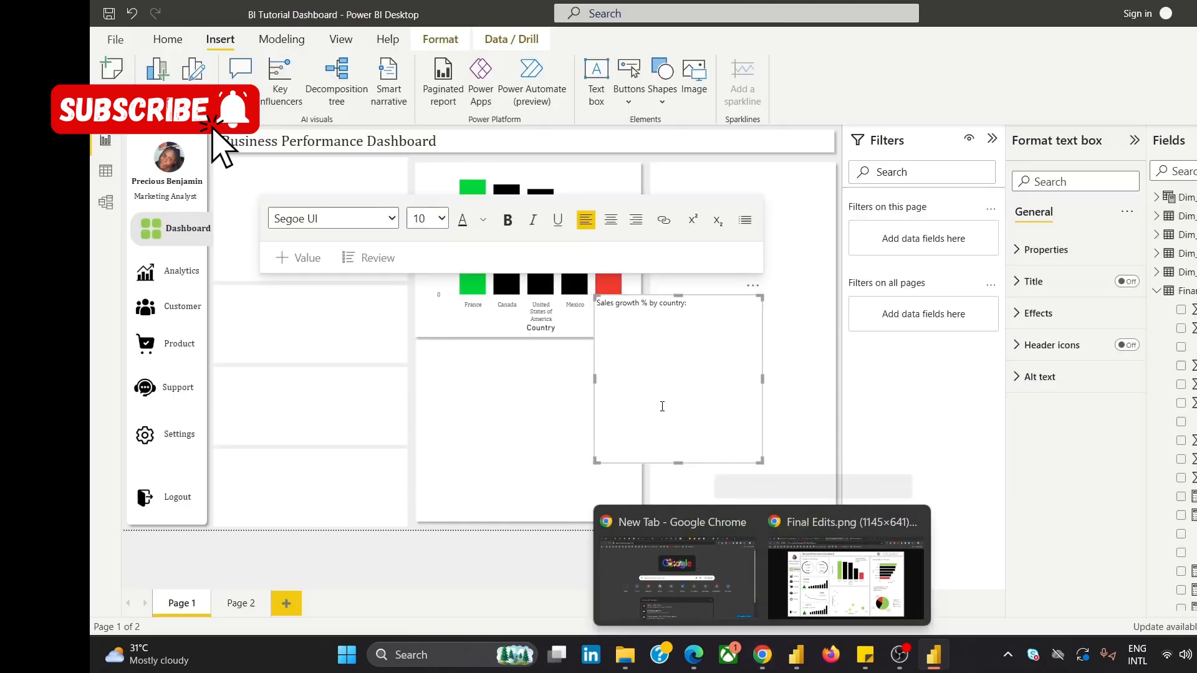
type("F")
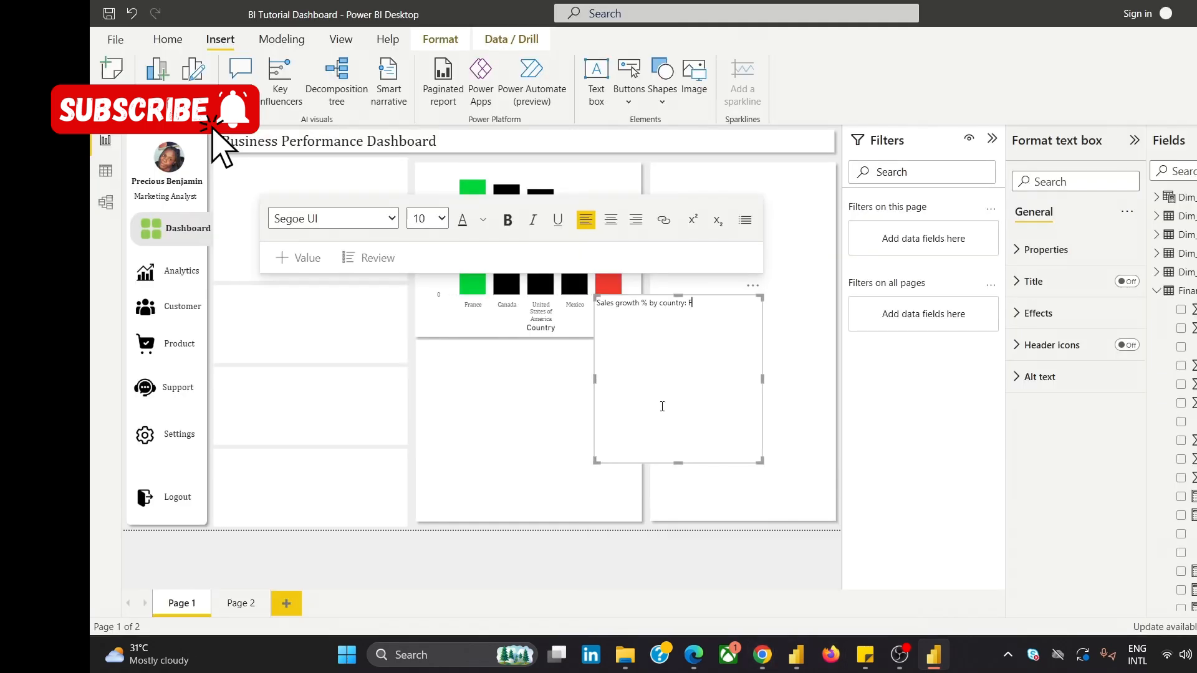
type("rance tops the bar!")
Format all the annotation text in Cambria at size 12.
key("ctrl+a")
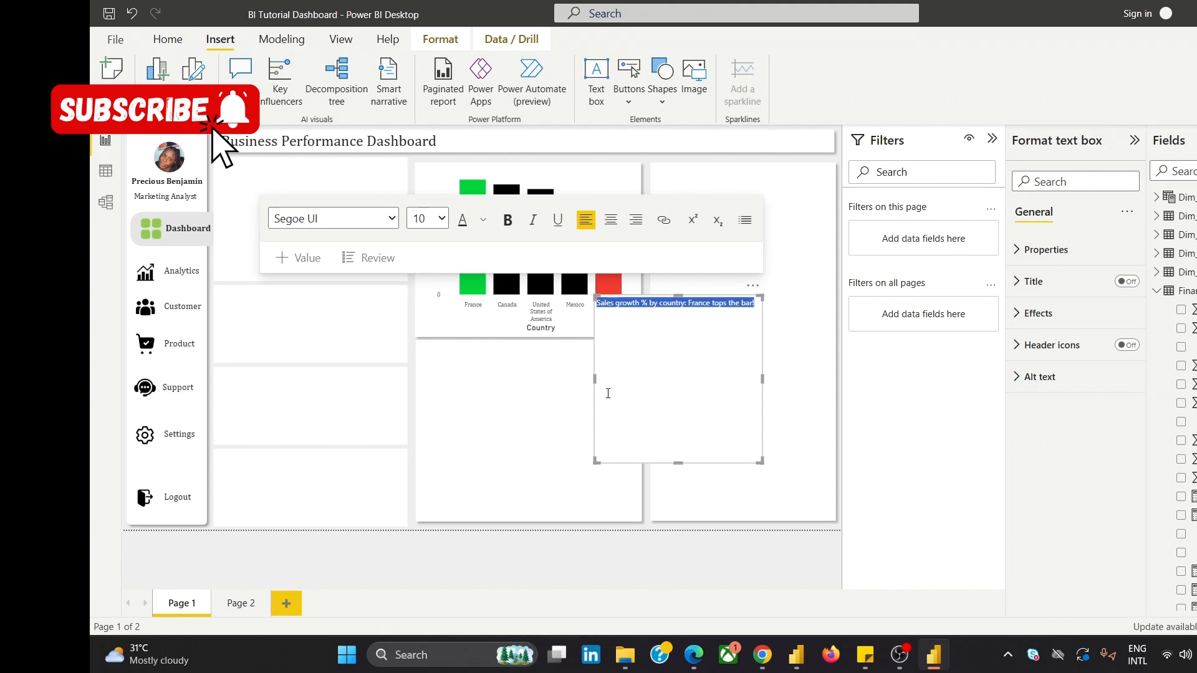
left_click(392, 219)
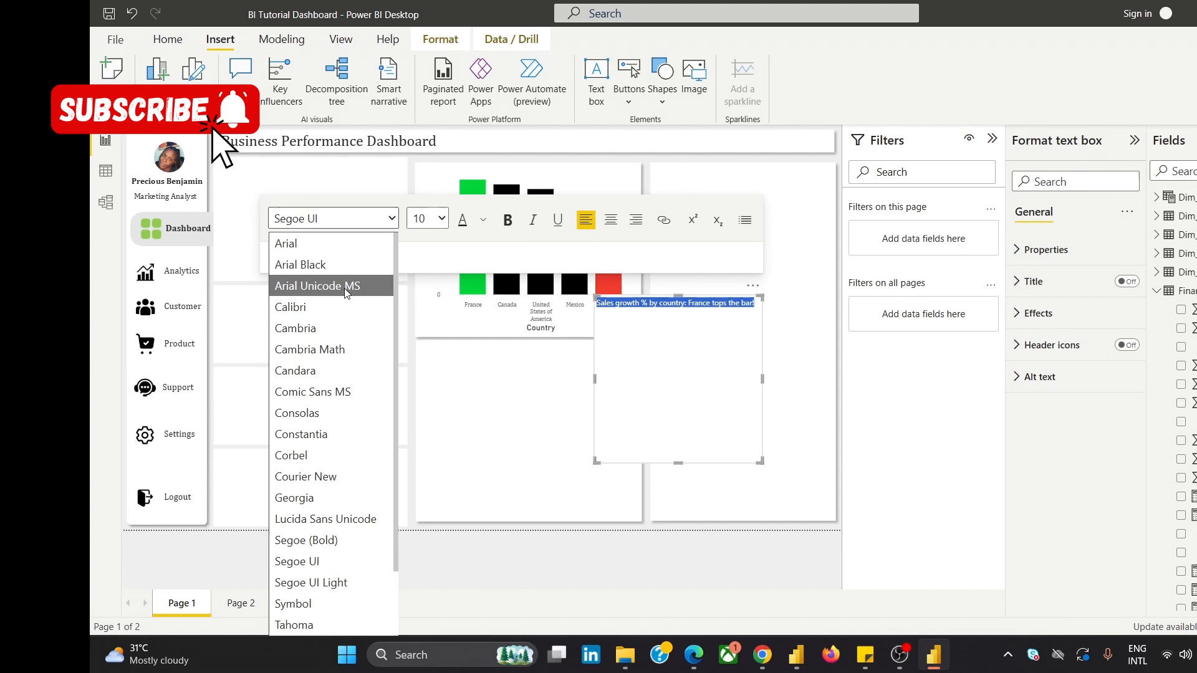
left_click(323, 330)
left_click(442, 220)
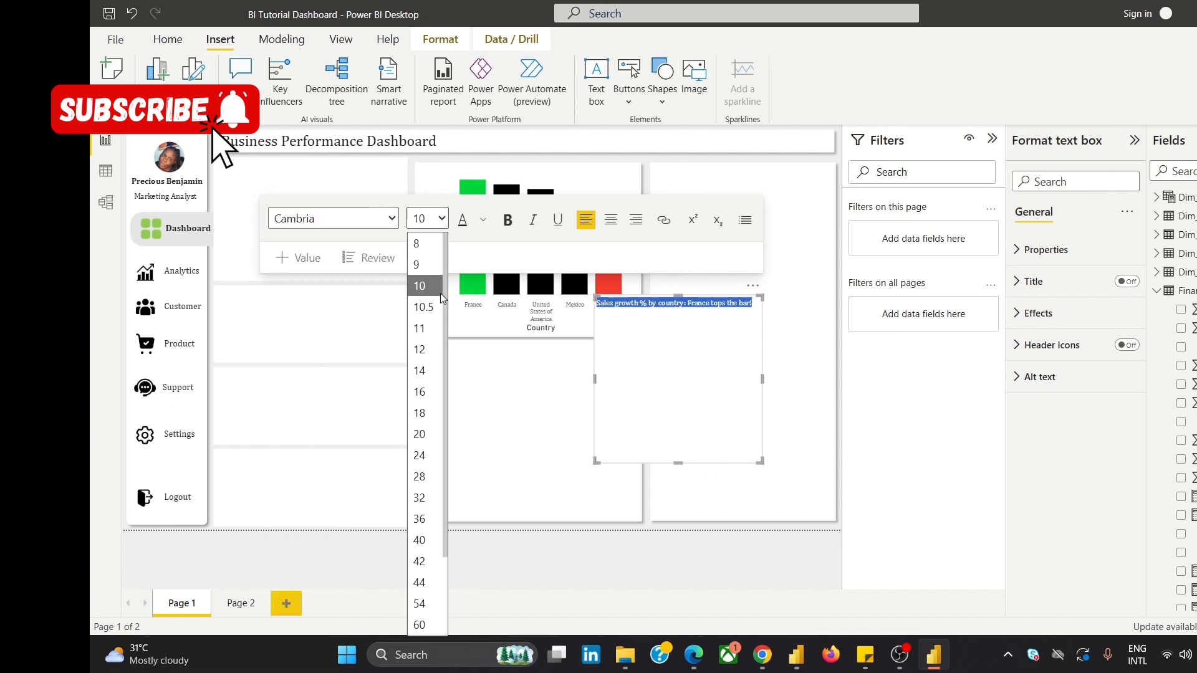
left_click(436, 350)
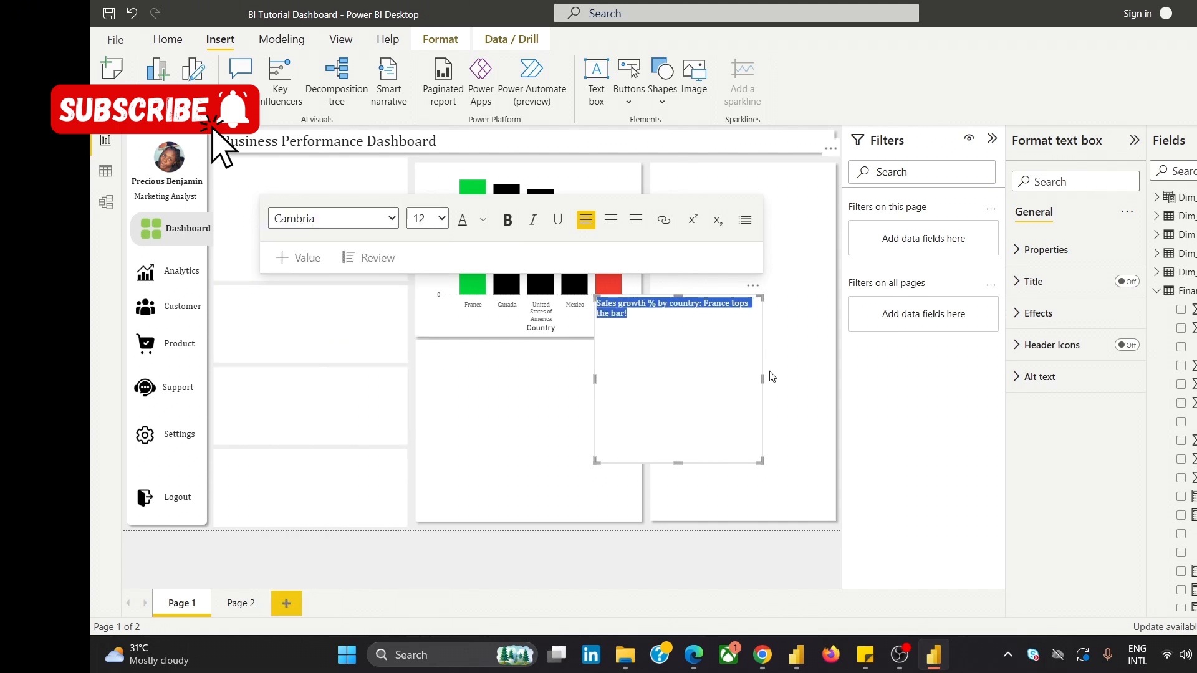
Shrink the annotation text box to fit two lines and turn off its background.
left_click_drag(762, 377, 717, 379)
left_click_drag(657, 471, 670, 345)
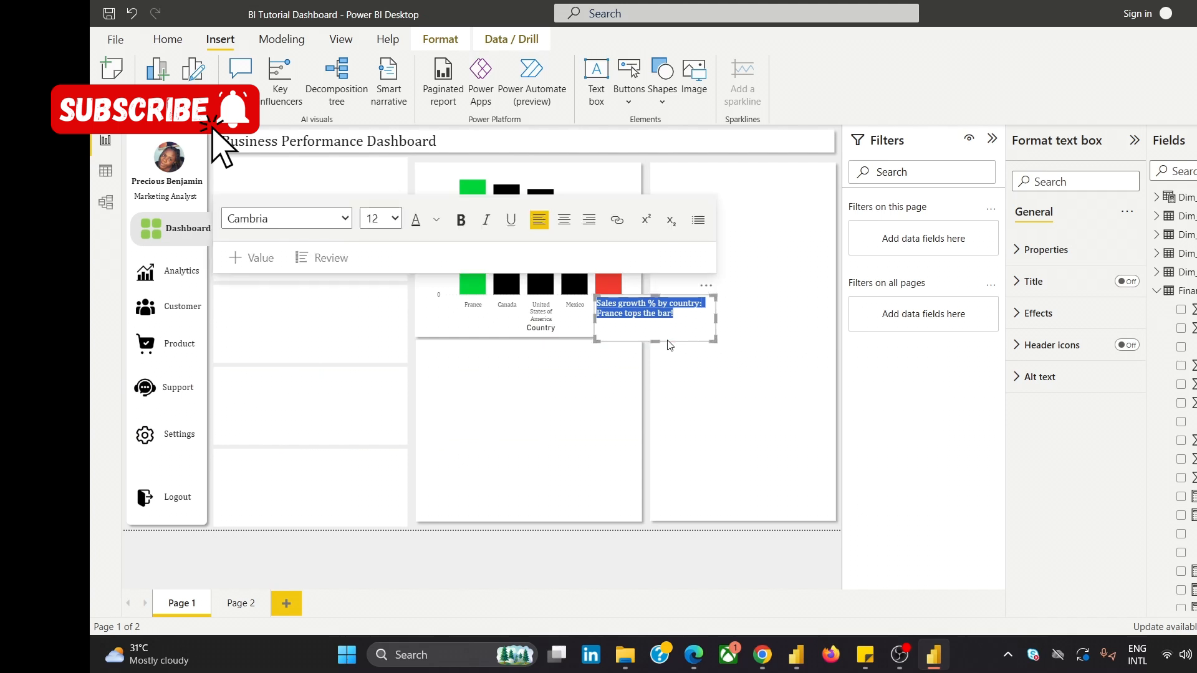
left_click(1038, 313)
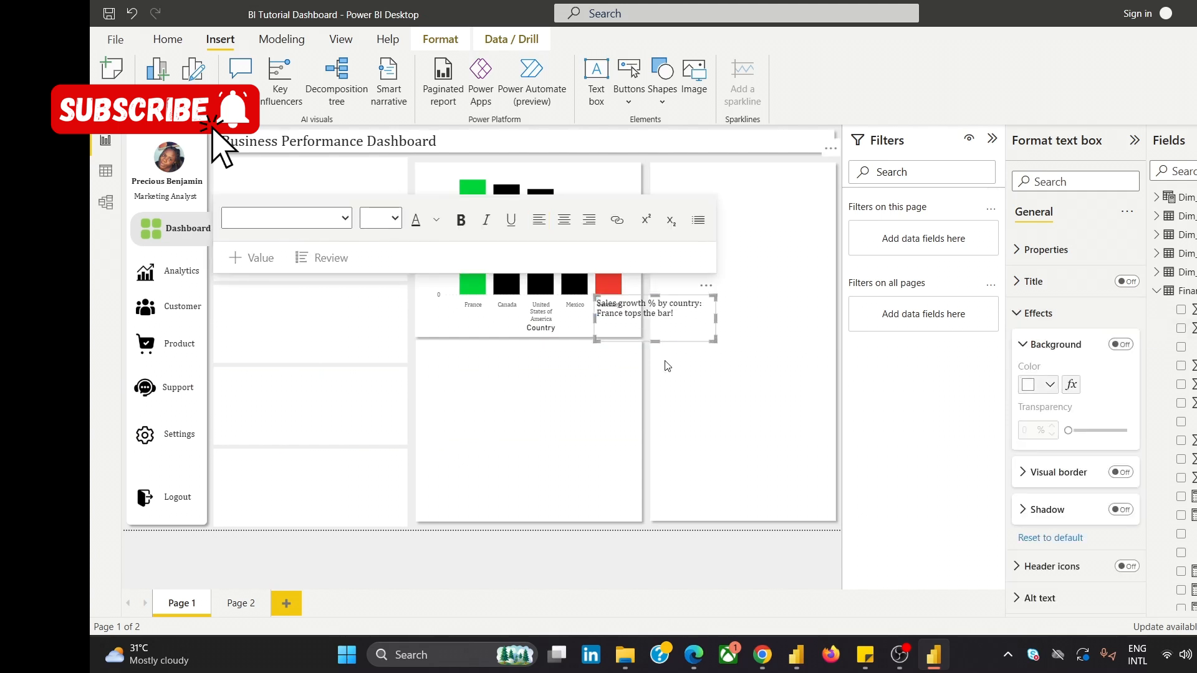
Place the annotation in the upper-right corner of the column chart and reduce the text box height to its two lines.
left_click_drag(699, 286, 635, 153)
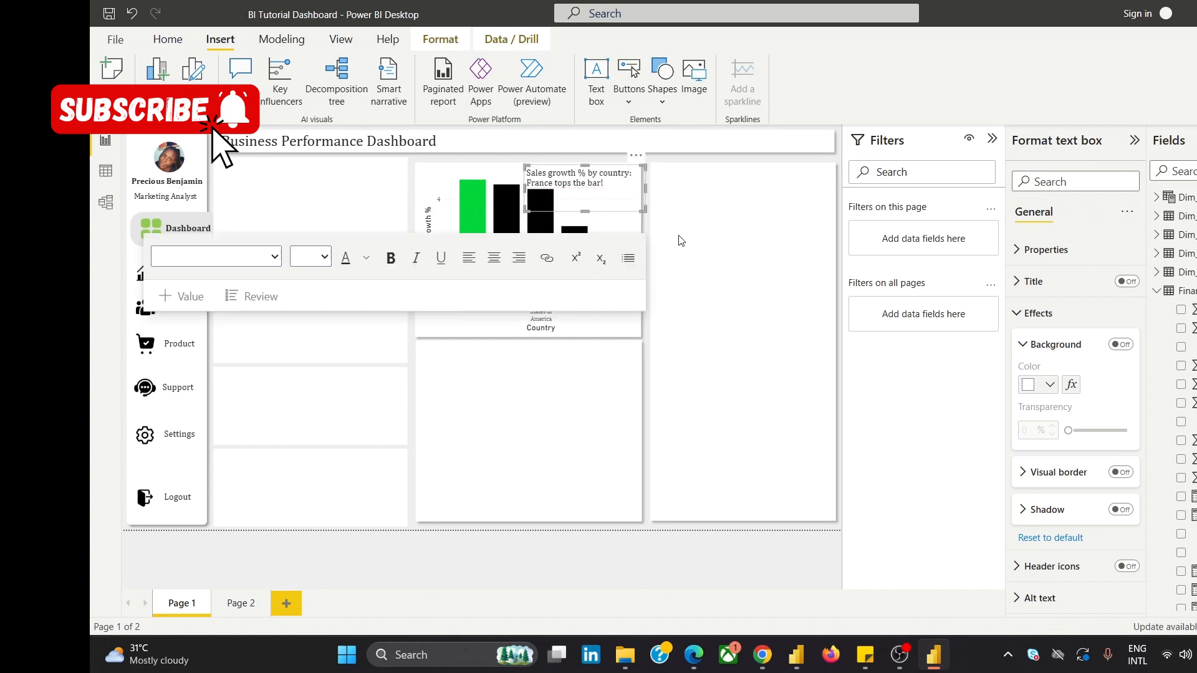
left_click(616, 233)
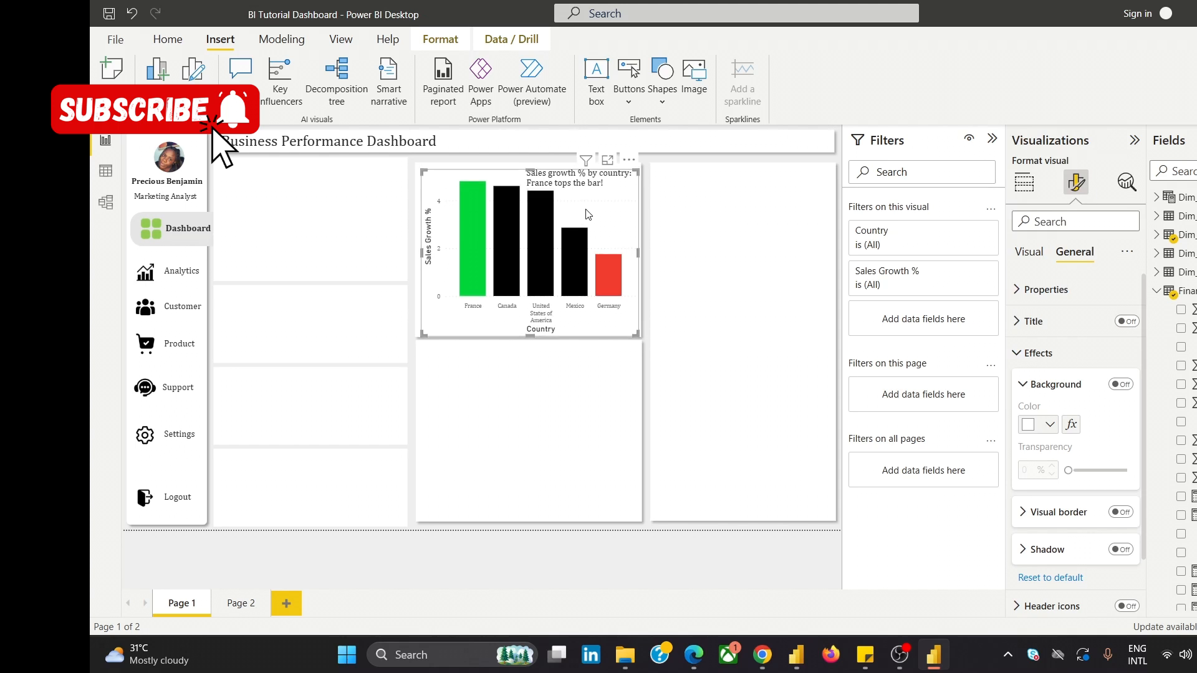
left_click(650, 435)
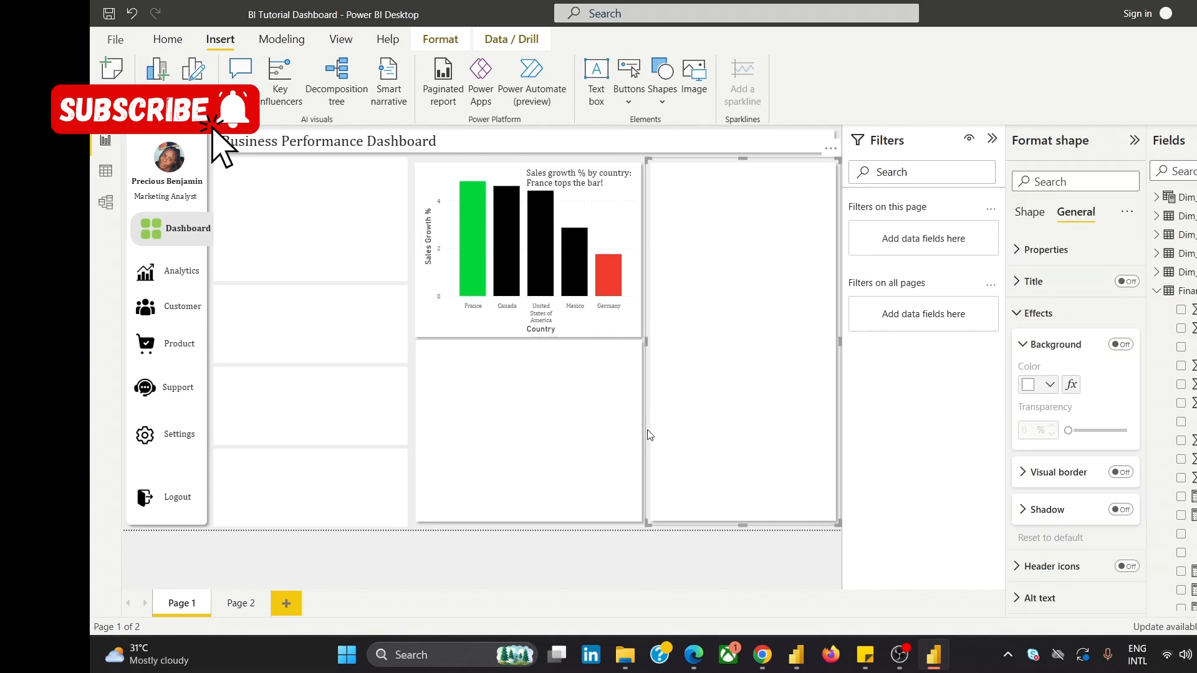
left_click(596, 174)
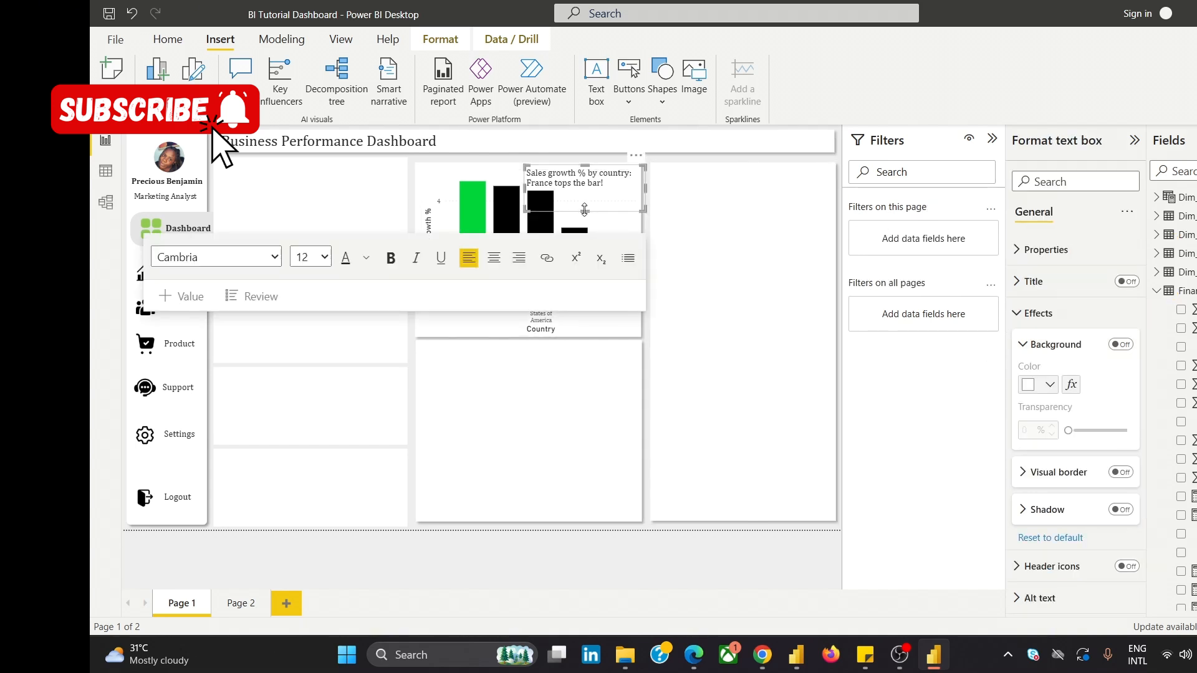
left_click(636, 156)
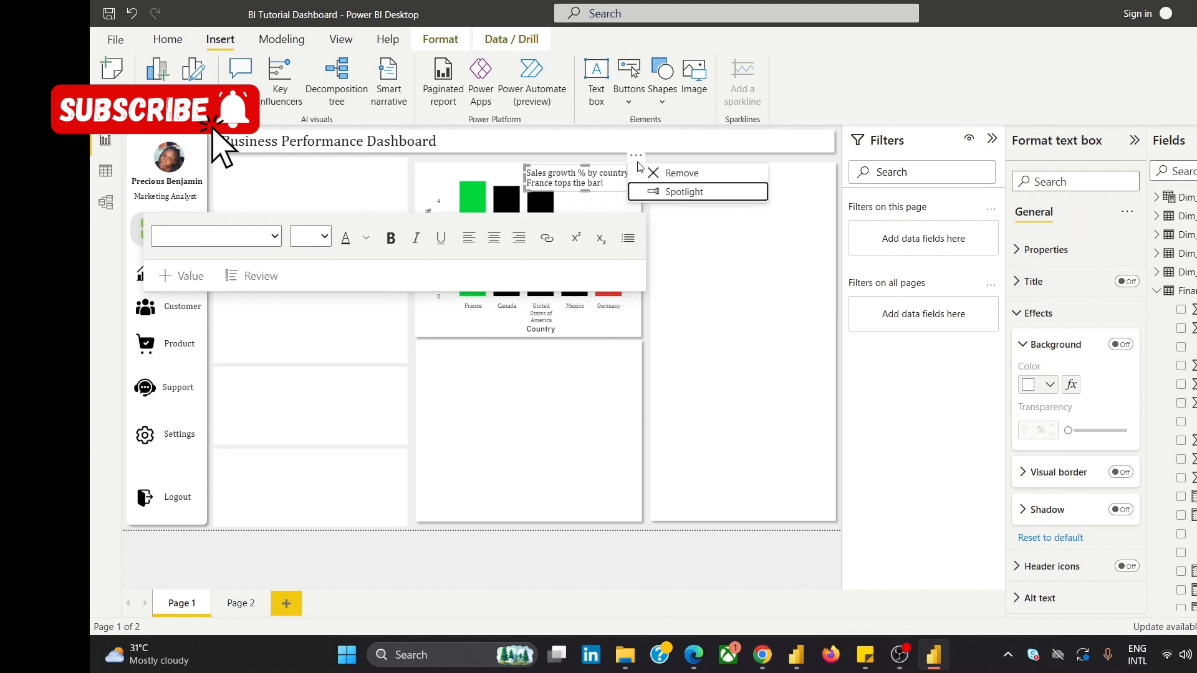
left_click(597, 193)
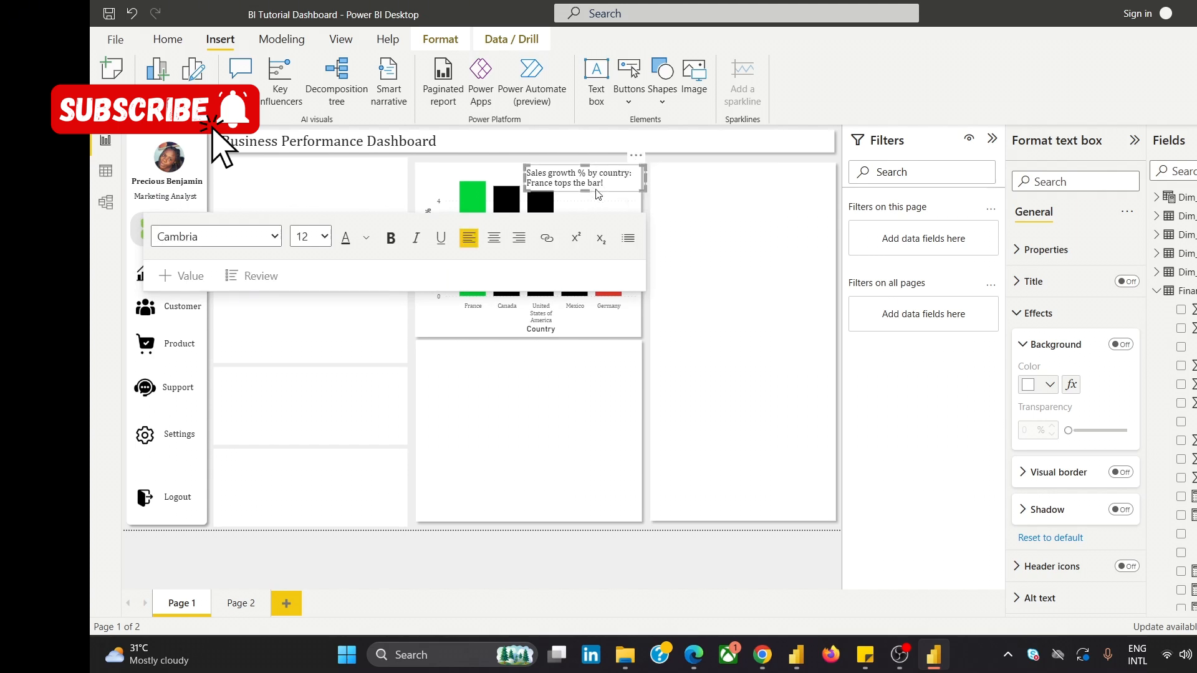
left_click(596, 196)
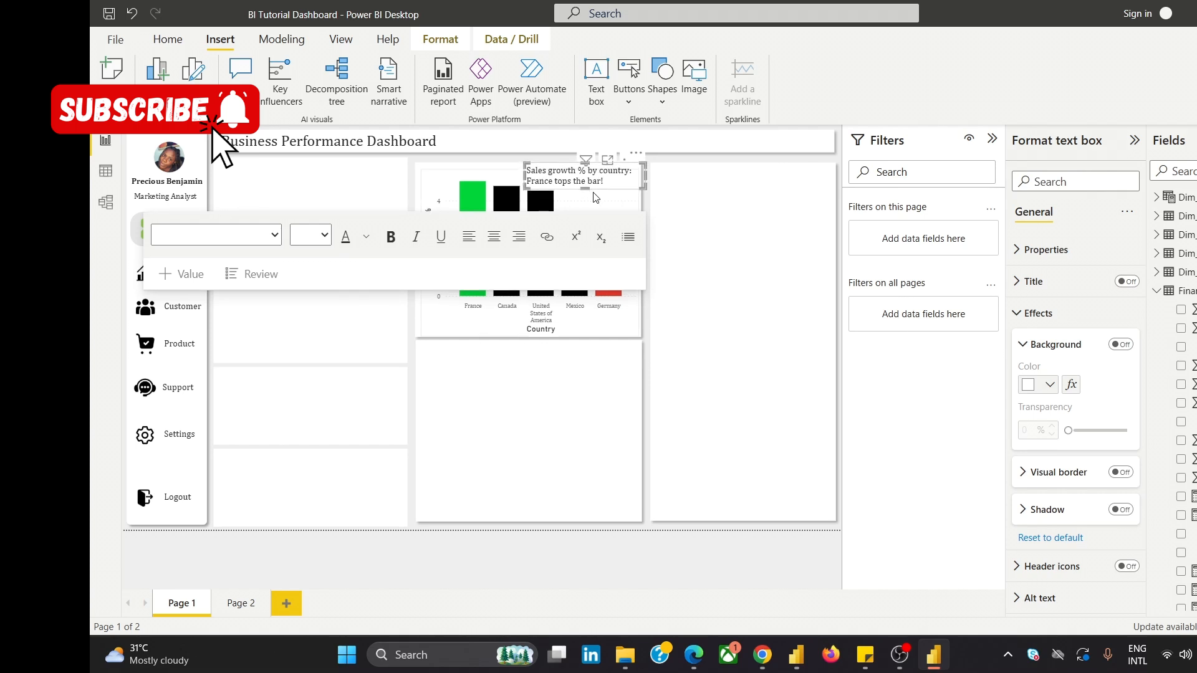
Extend the upper edge of the white card behind the column chart slightly upward.
left_click(468, 167)
left_click_drag(526, 157, 526, 154)
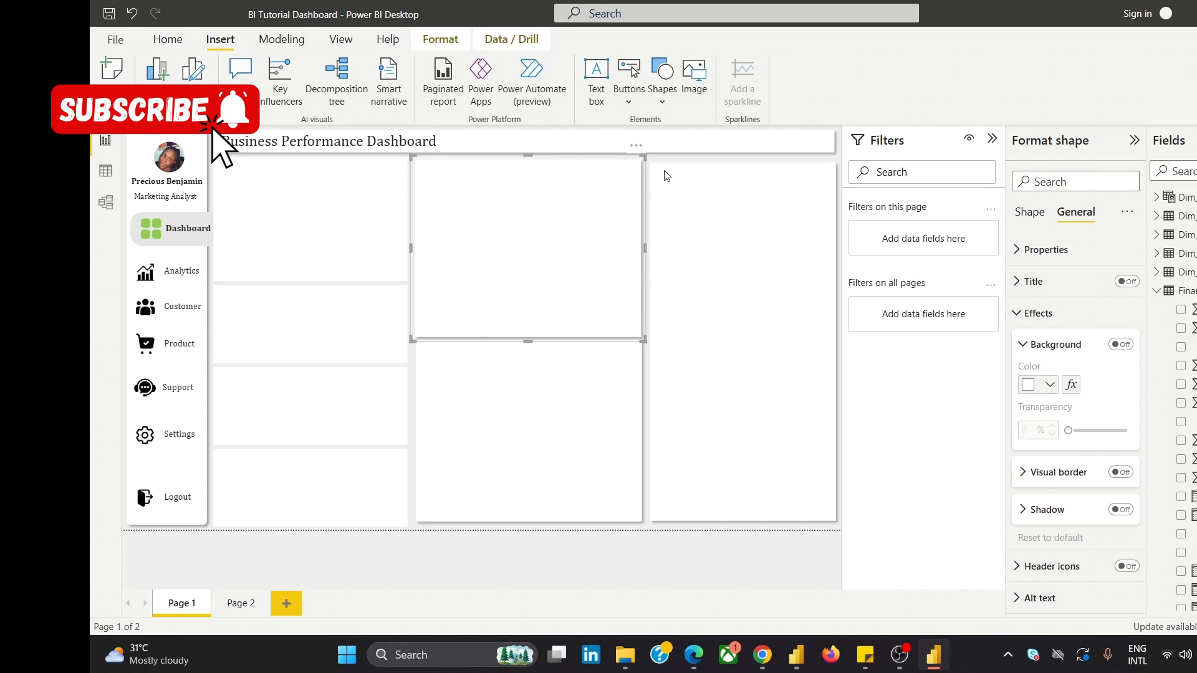
left_click(738, 164)
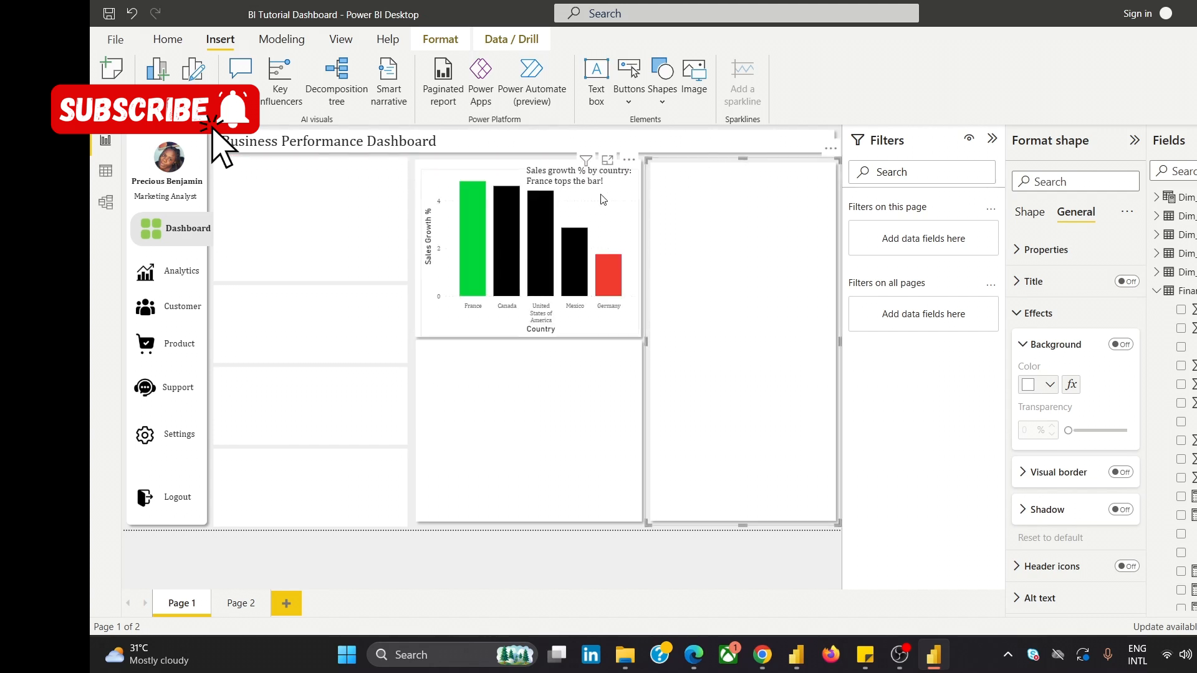
Reduce the font size of the whole chart annotation to 11.
left_click(579, 173)
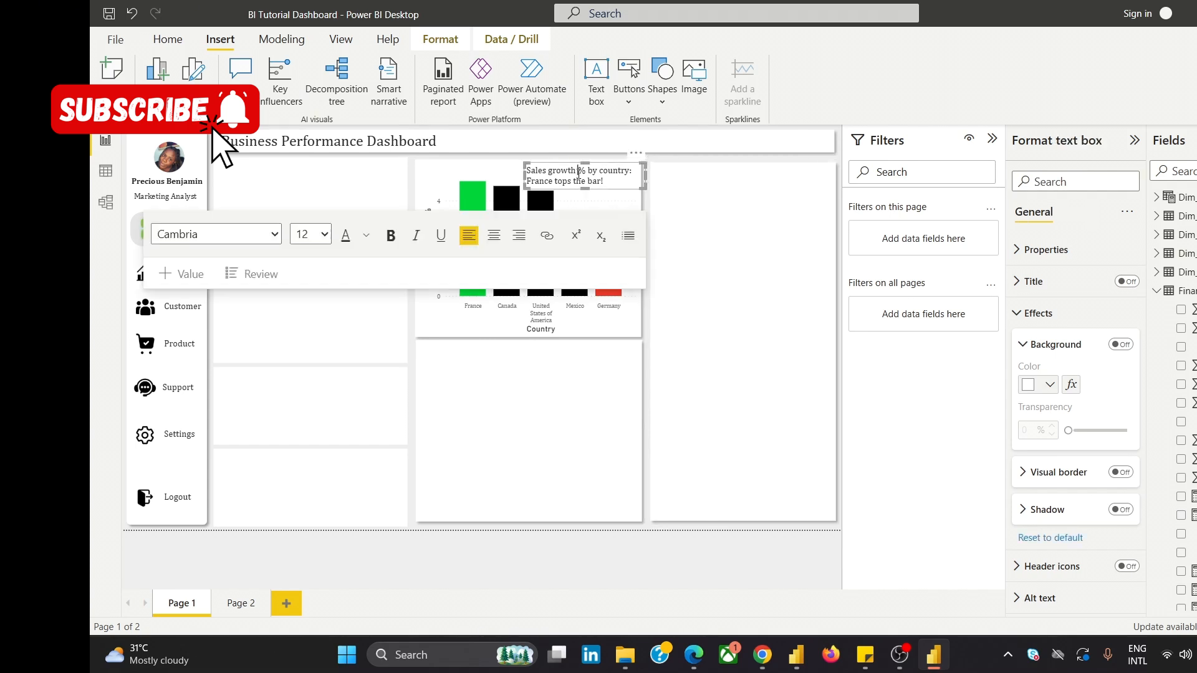
key("ctrl+a")
left_click(310, 234)
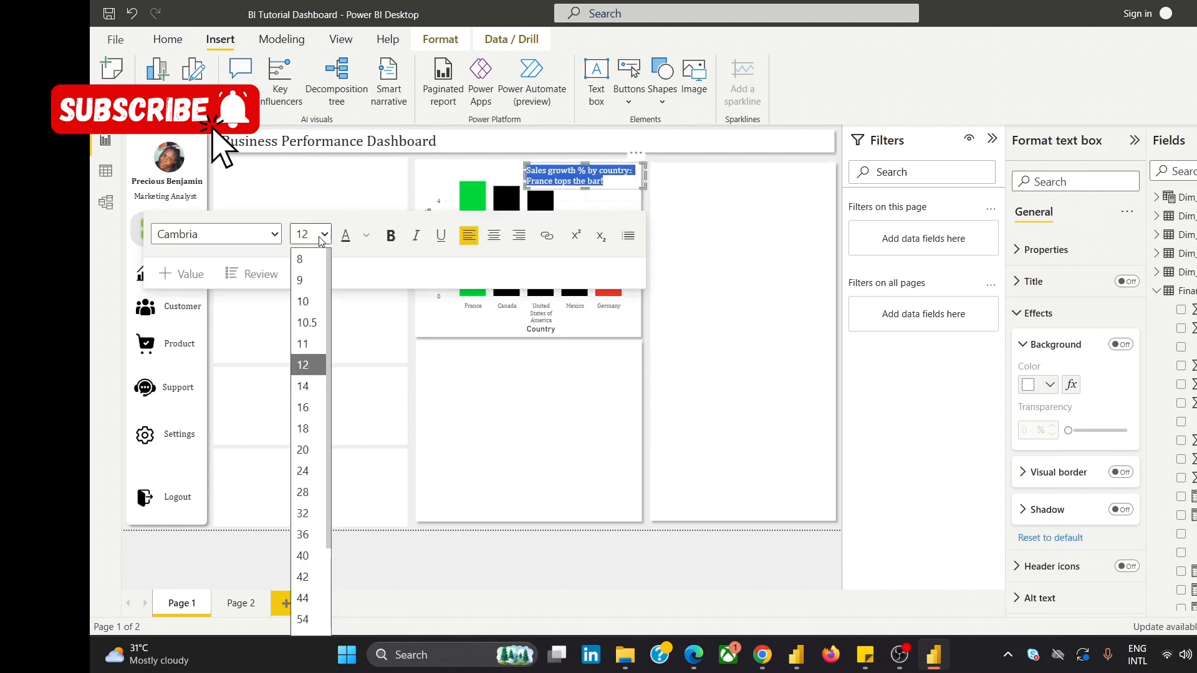
left_click(304, 344)
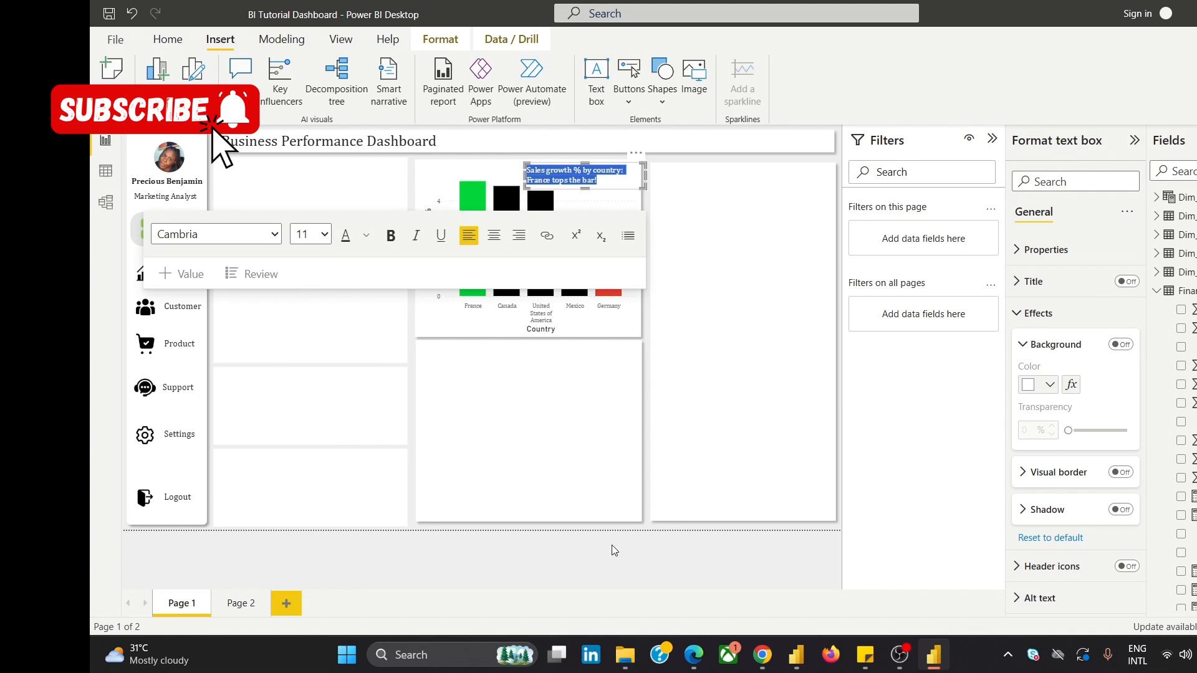
left_click(619, 530)
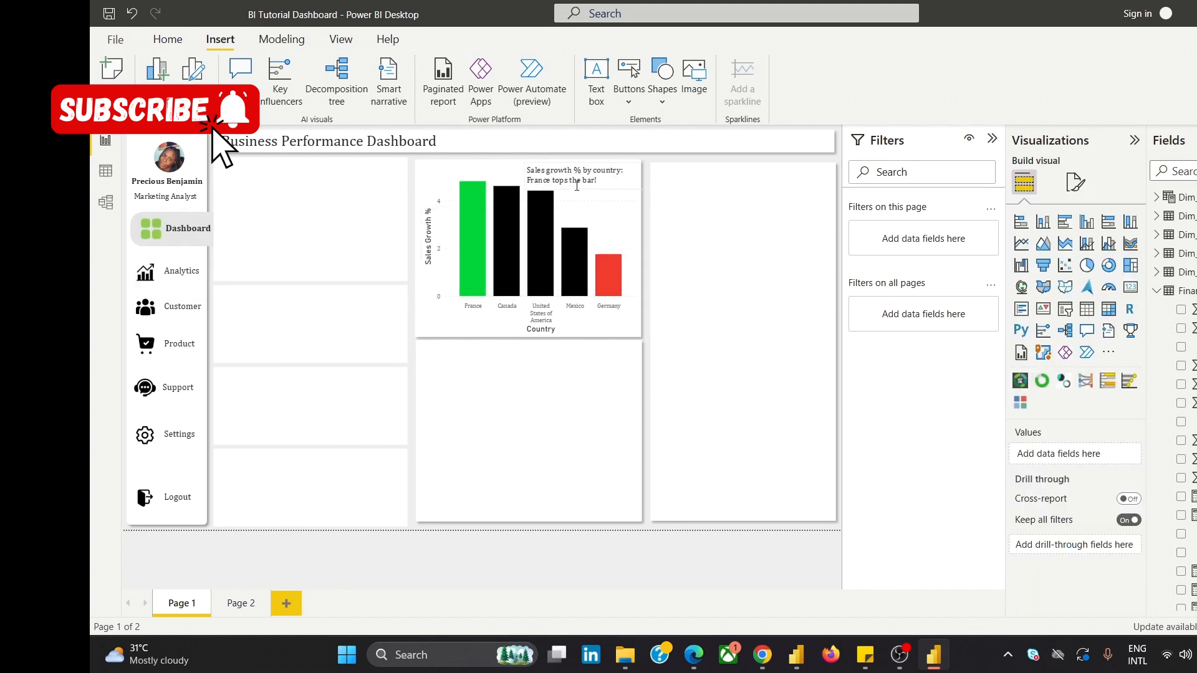
Nudge the annotation text box slightly up and toward the right edge of the chart card.
left_click(573, 170)
left_click_drag(640, 153, 649, 151)
left_click(605, 526)
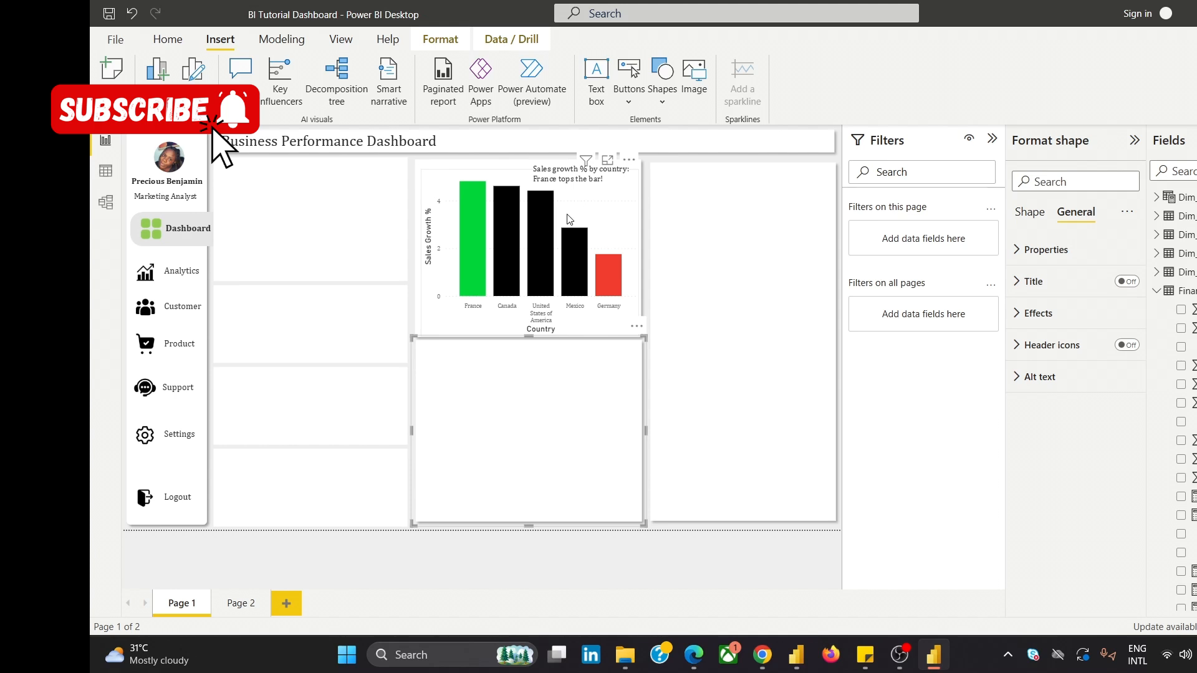
Shrink the column chart slightly from its upper and right edges to leave room for the annotation.
left_click(604, 201)
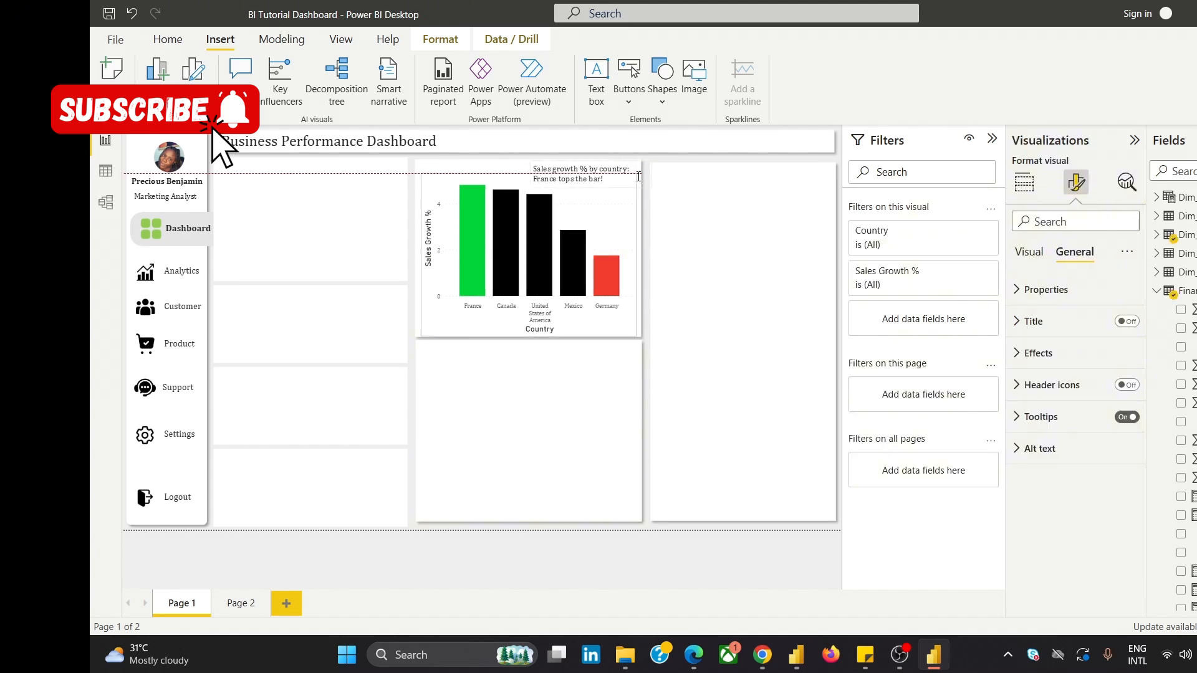
left_click(615, 530)
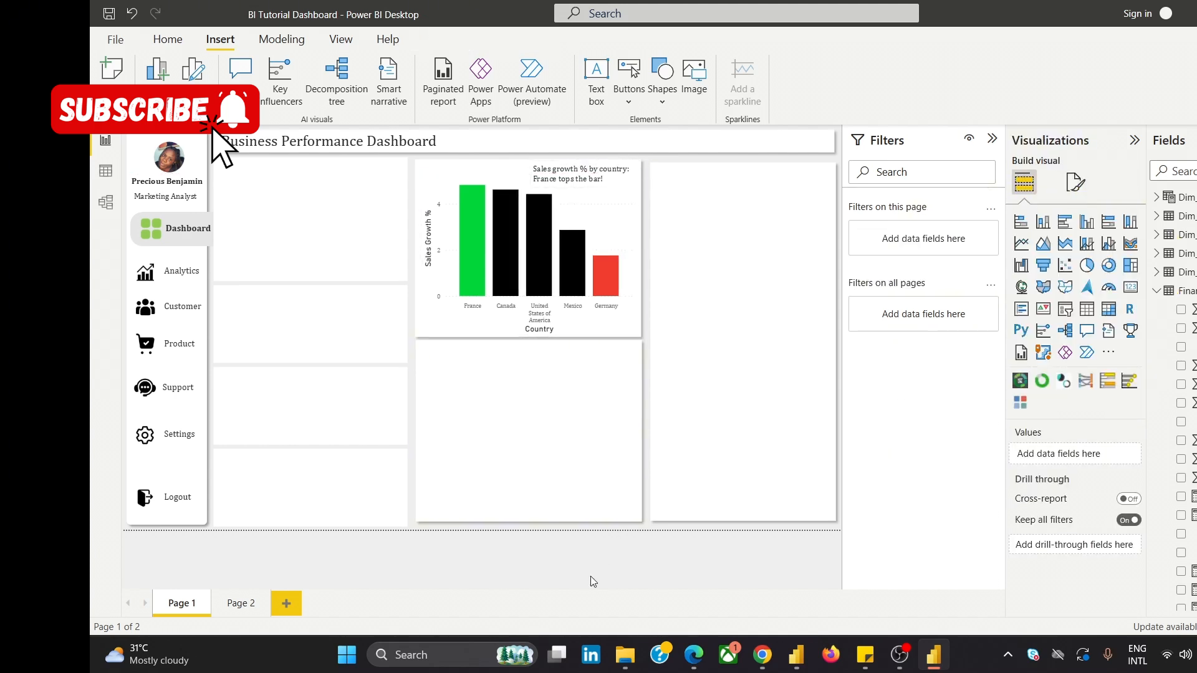
left_click(589, 169)
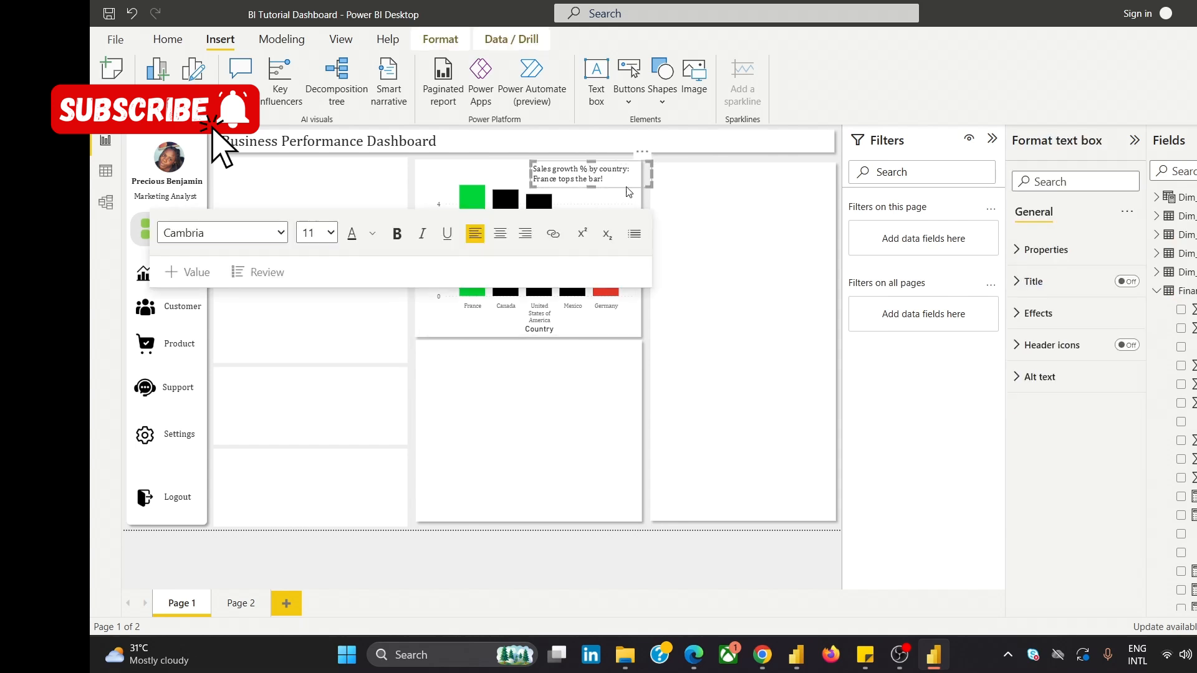
left_click_drag(626, 187, 624, 189)
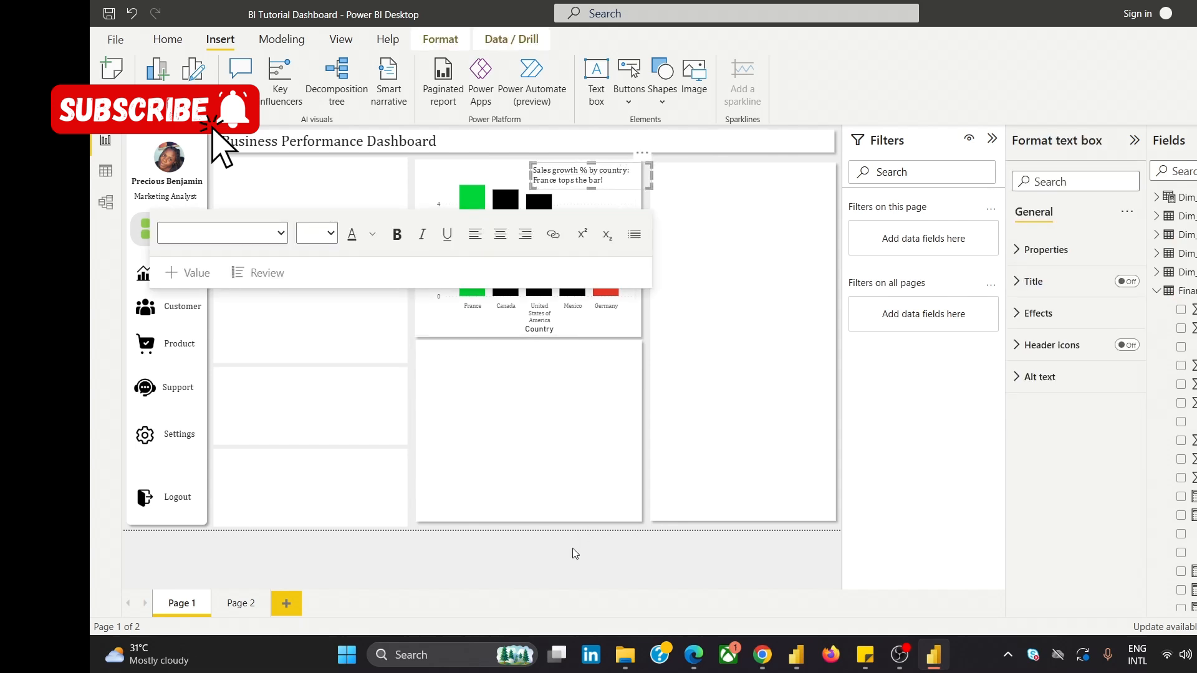
left_click(577, 523)
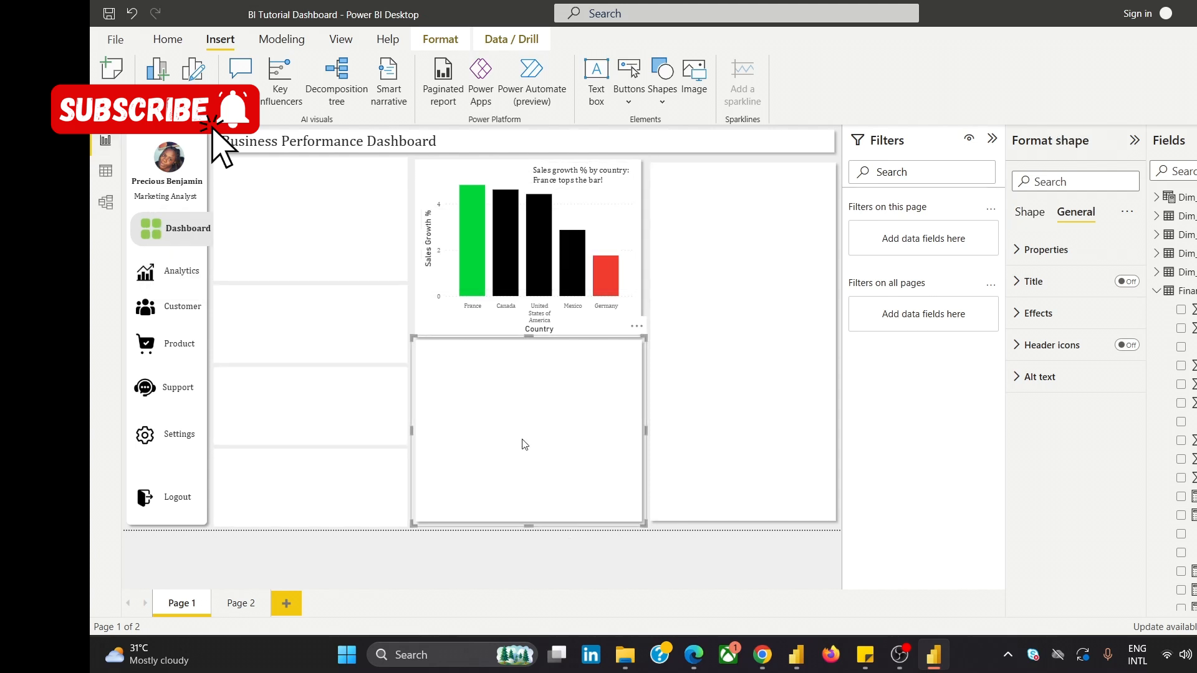
left_click(645, 305)
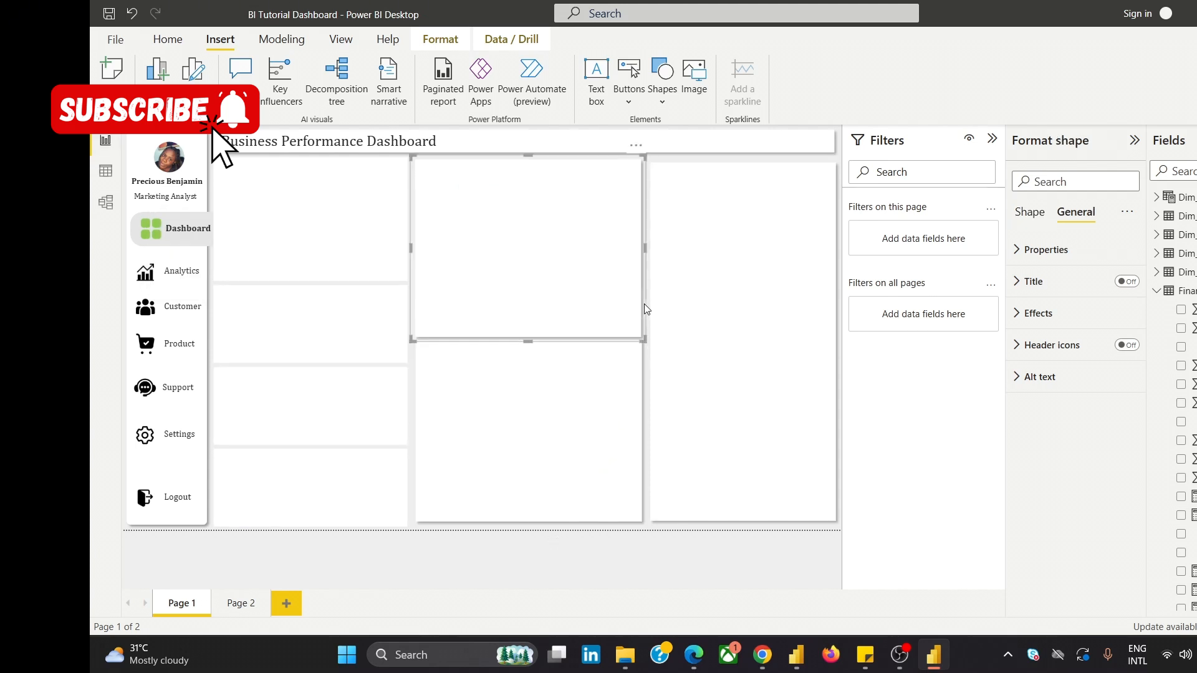
left_click(649, 421)
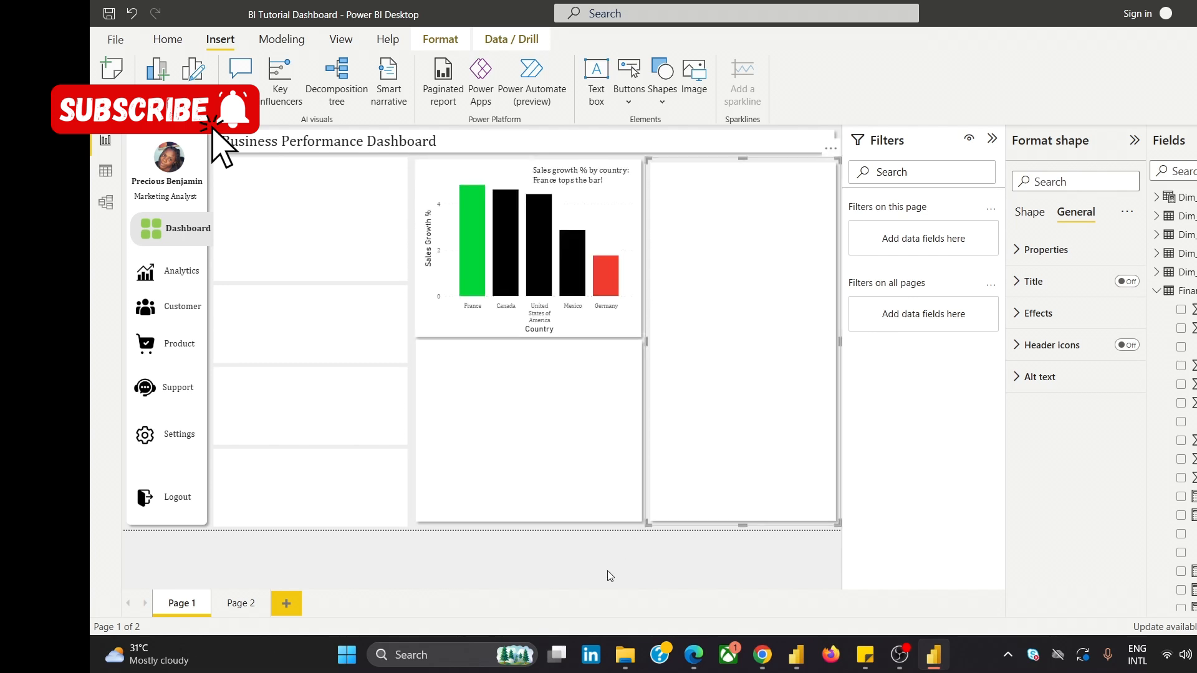
Consult the reference design in Chrome, return to Power BI and insert an empty scatter chart on the dashboard page.
mouse_move(762, 655)
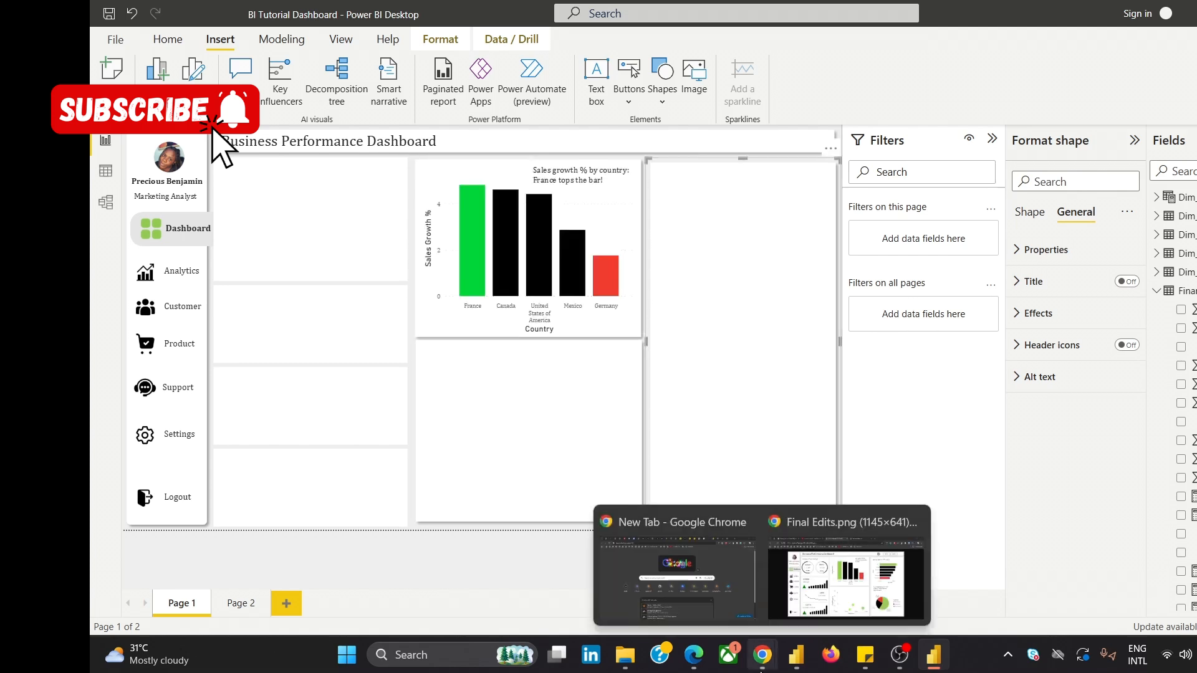
left_click(849, 583)
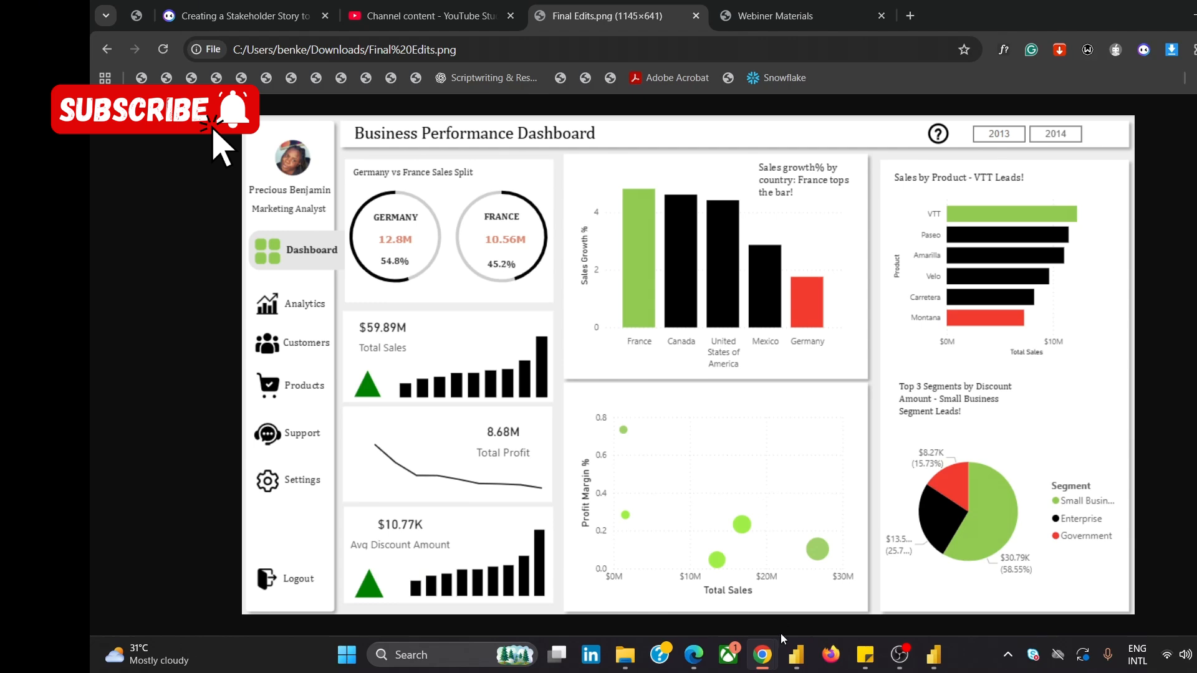
left_click(933, 655)
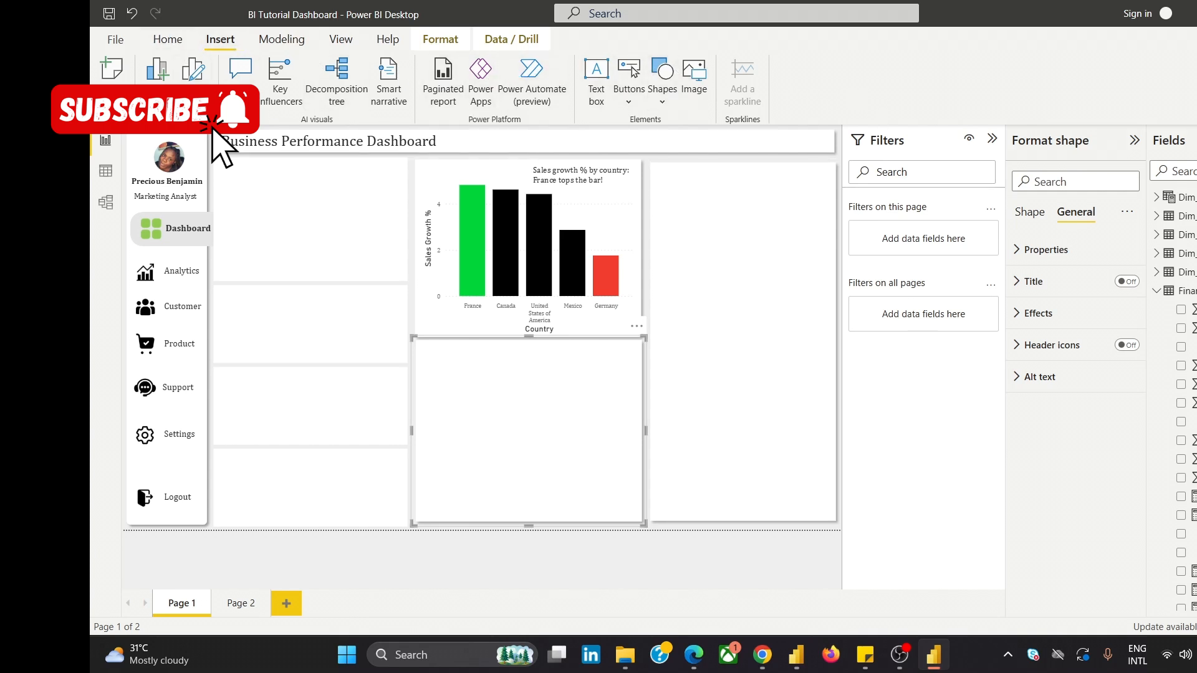
left_click(157, 70)
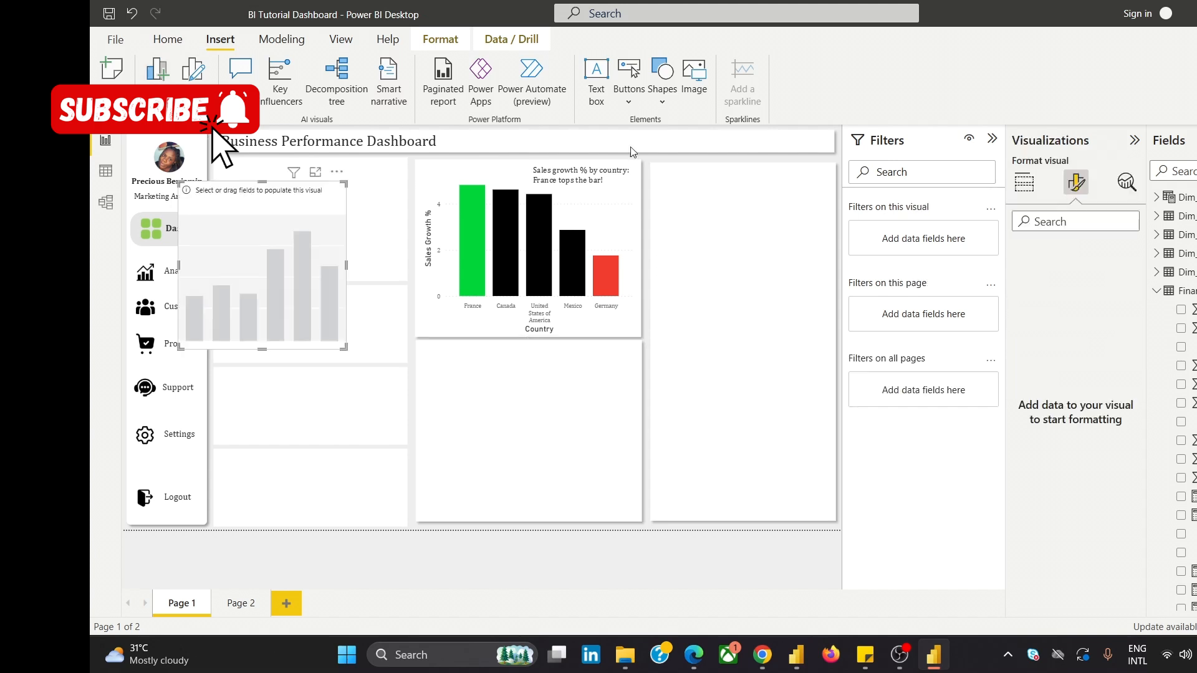
left_click(1027, 184)
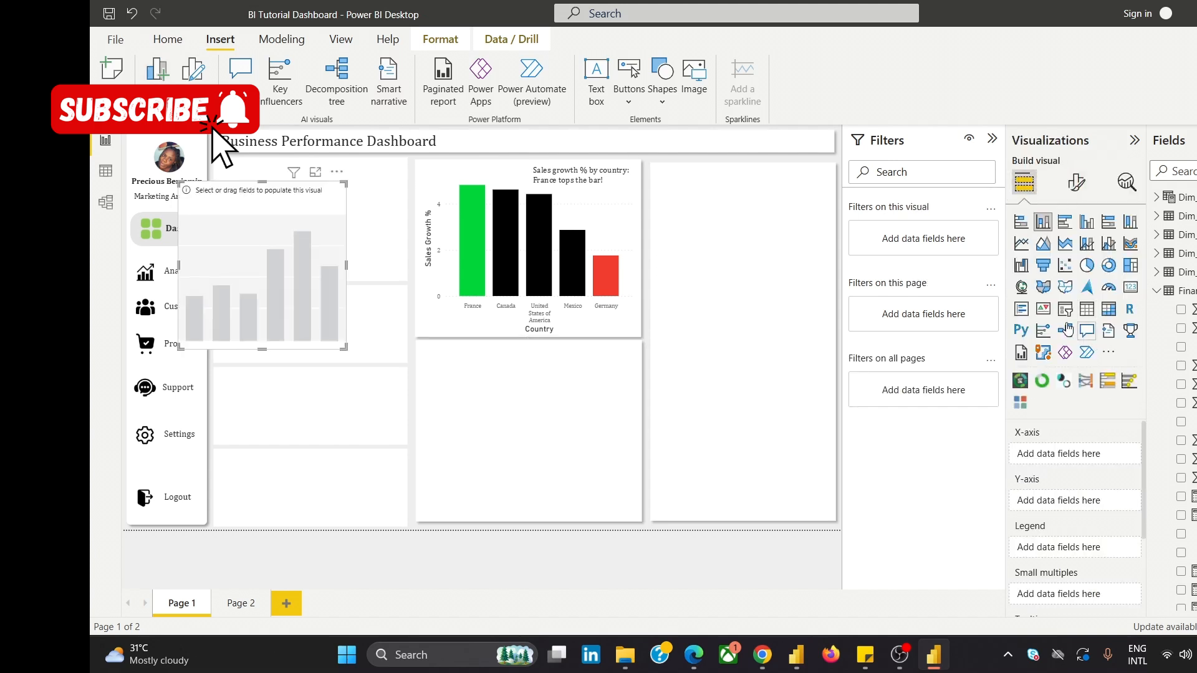
left_click(1068, 383)
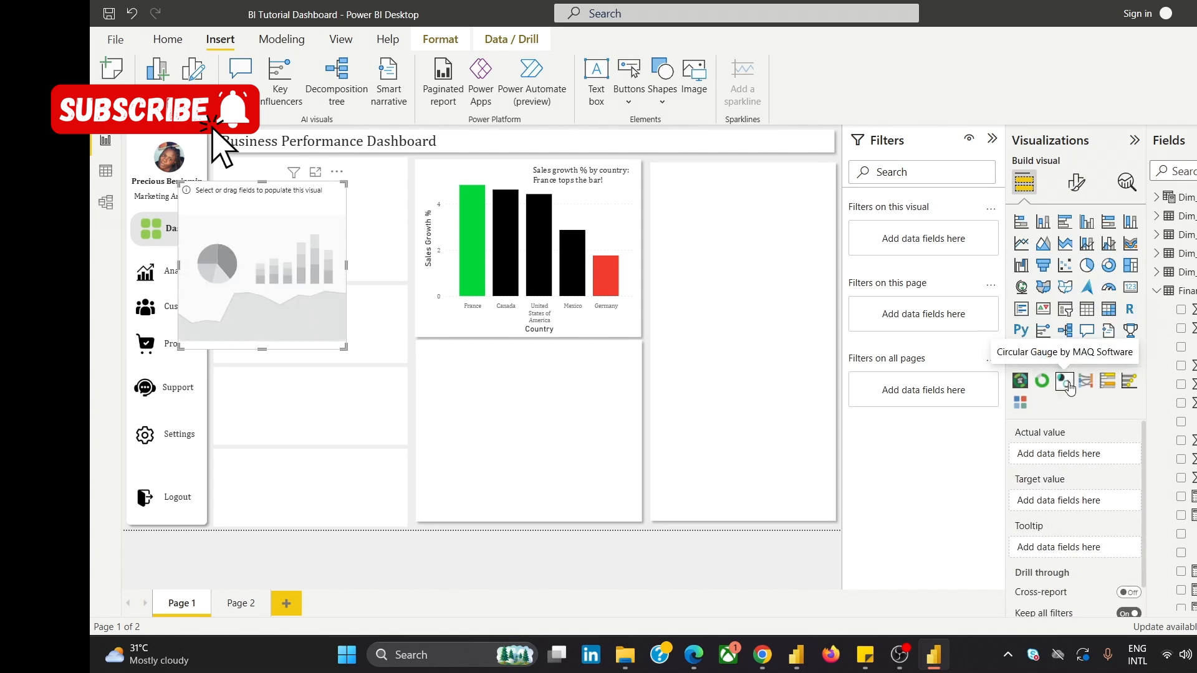
left_click(1067, 266)
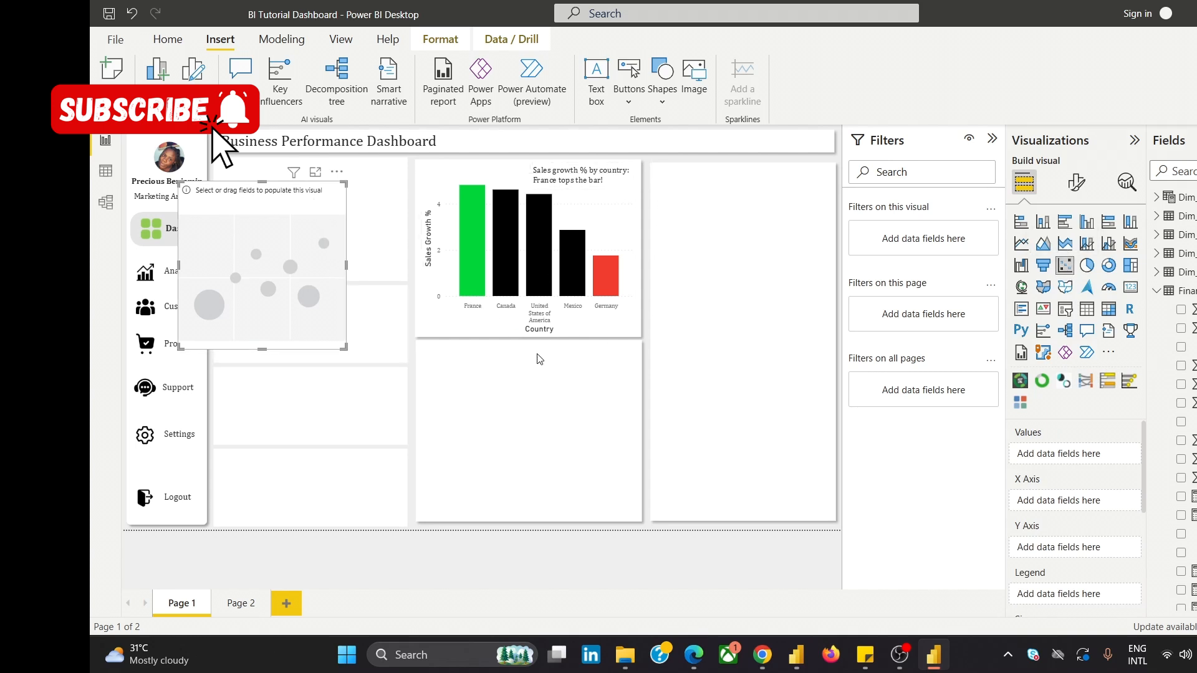
Move the empty scatter chart onto the white card below the column chart, undoing any accidental shift of the neighbouring cards.
left_click_drag(323, 169, 554, 333)
left_click_drag(342, 195, 347, 198)
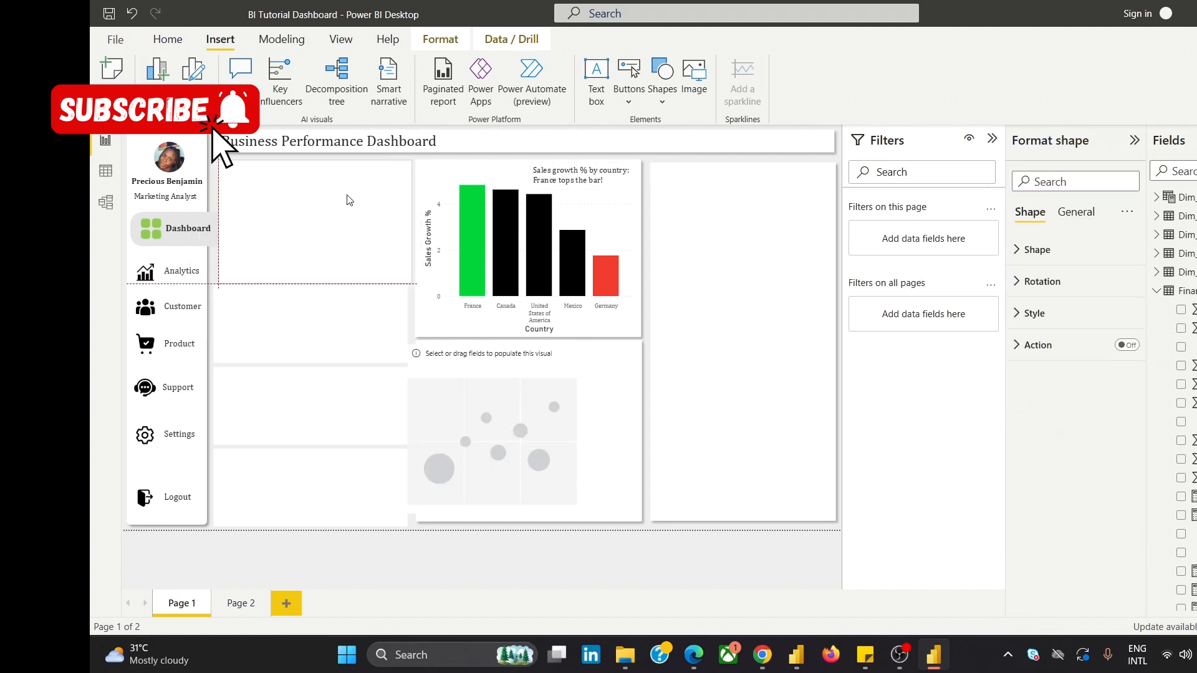
left_click(550, 377)
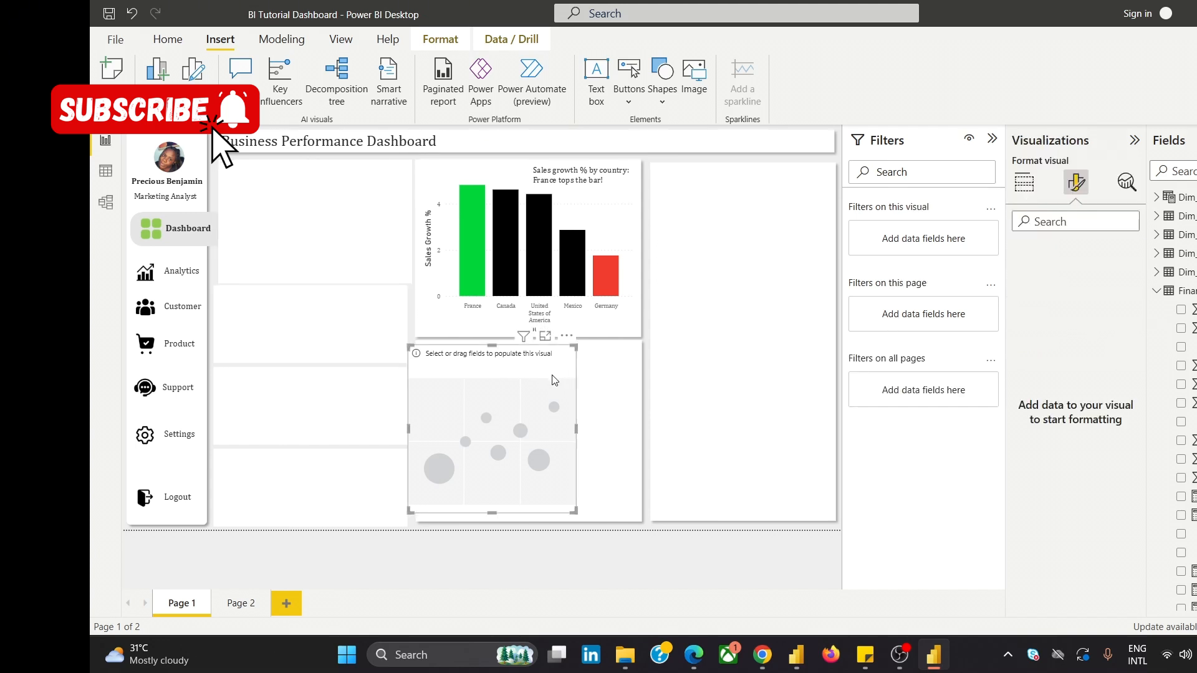
key("ctrl+z")
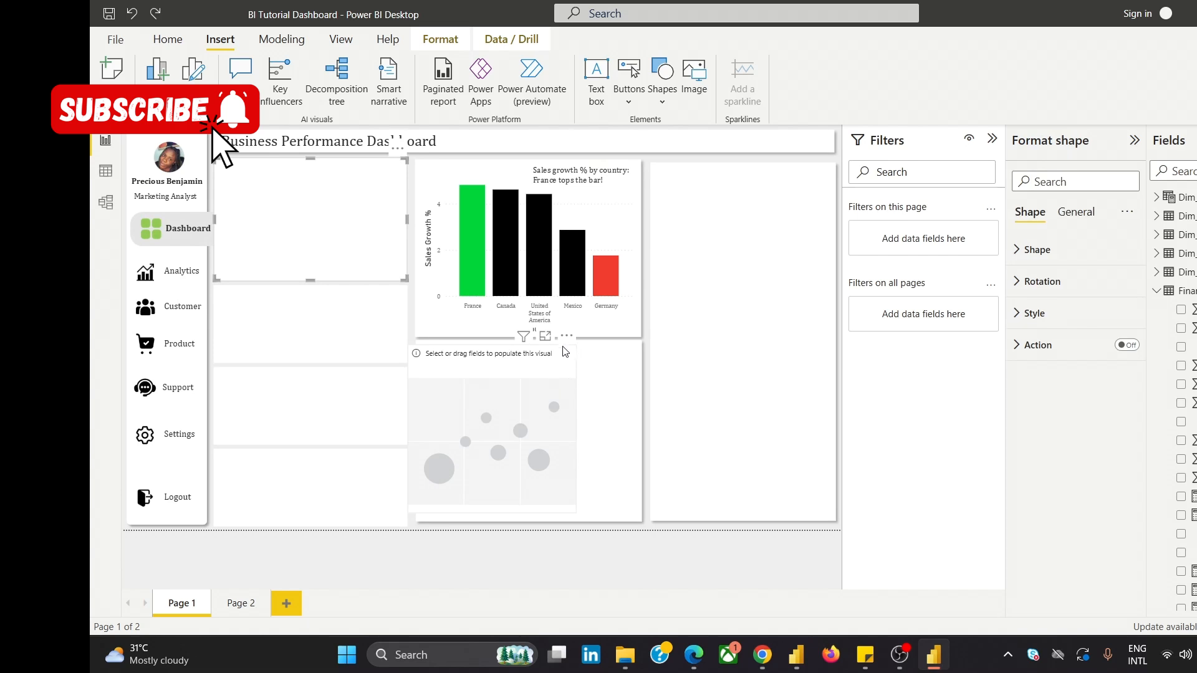
left_click_drag(560, 342, 584, 361)
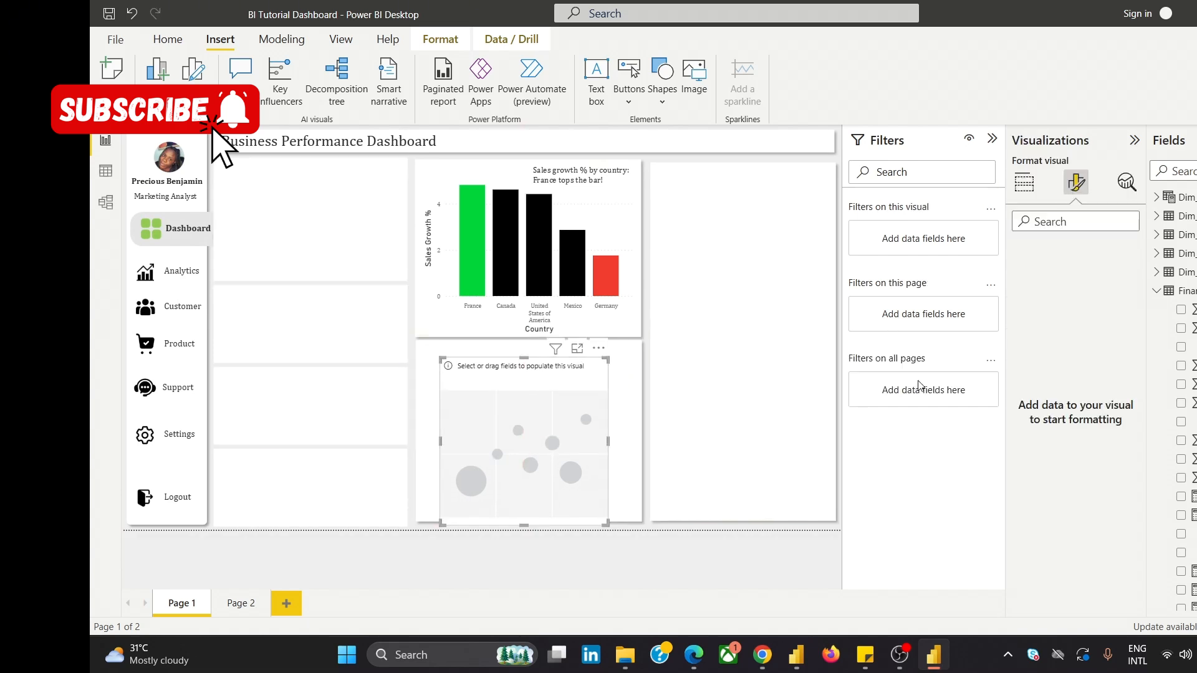
Assign the Profit Margin % measure to the scatter chart's X axis.
left_click(1023, 189)
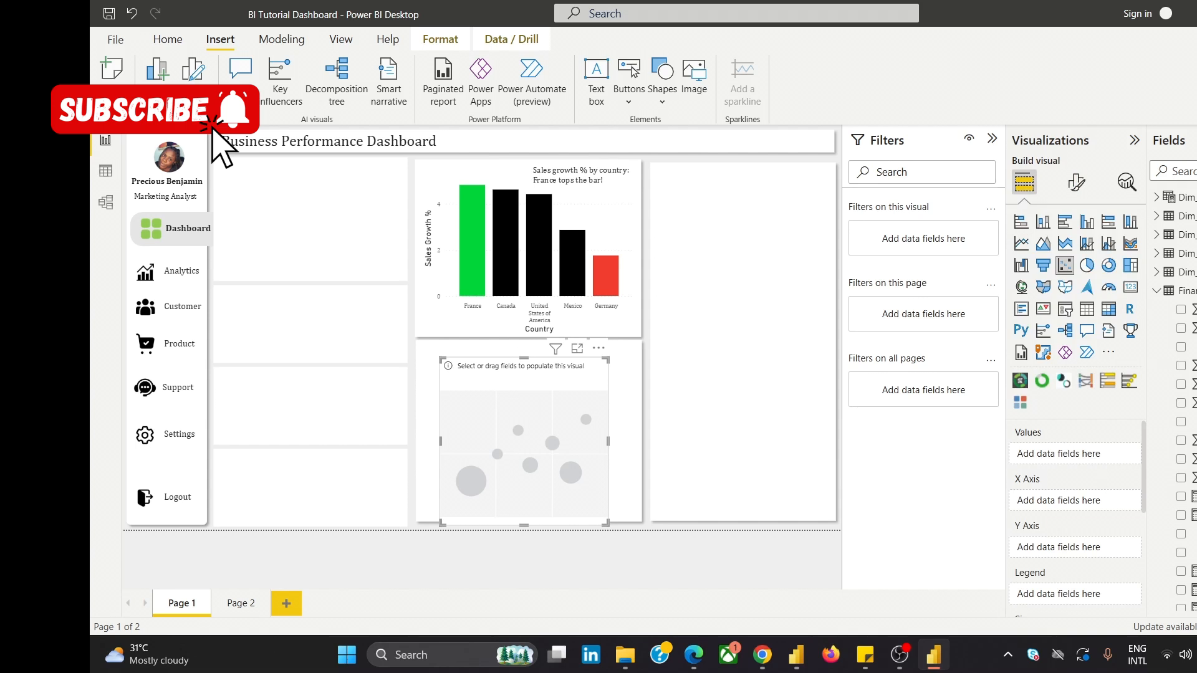
scroll(1172, 387, "down", 3)
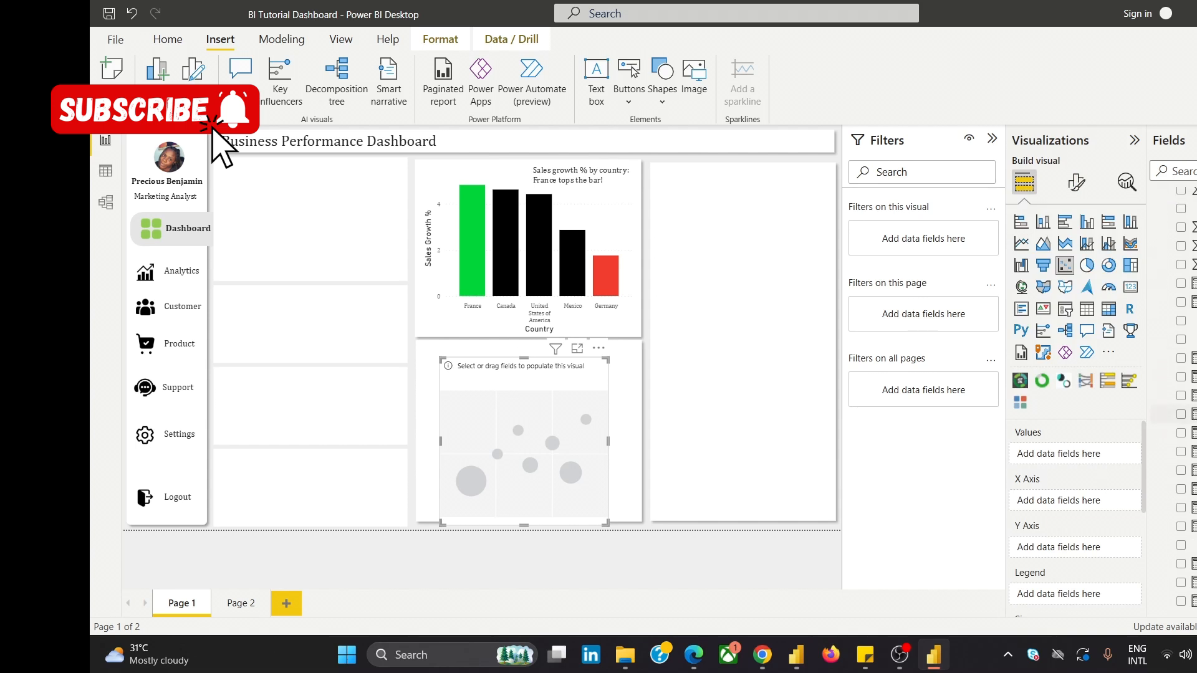
left_click(1192, 414)
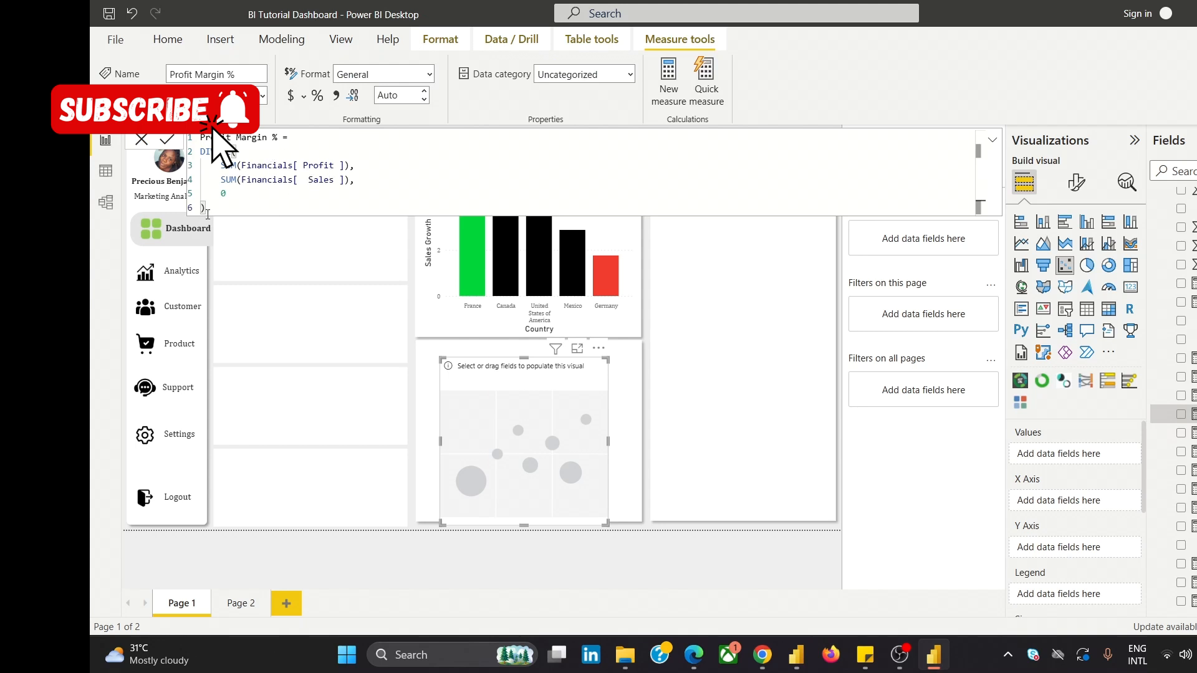
left_click_drag(1188, 414, 1114, 502)
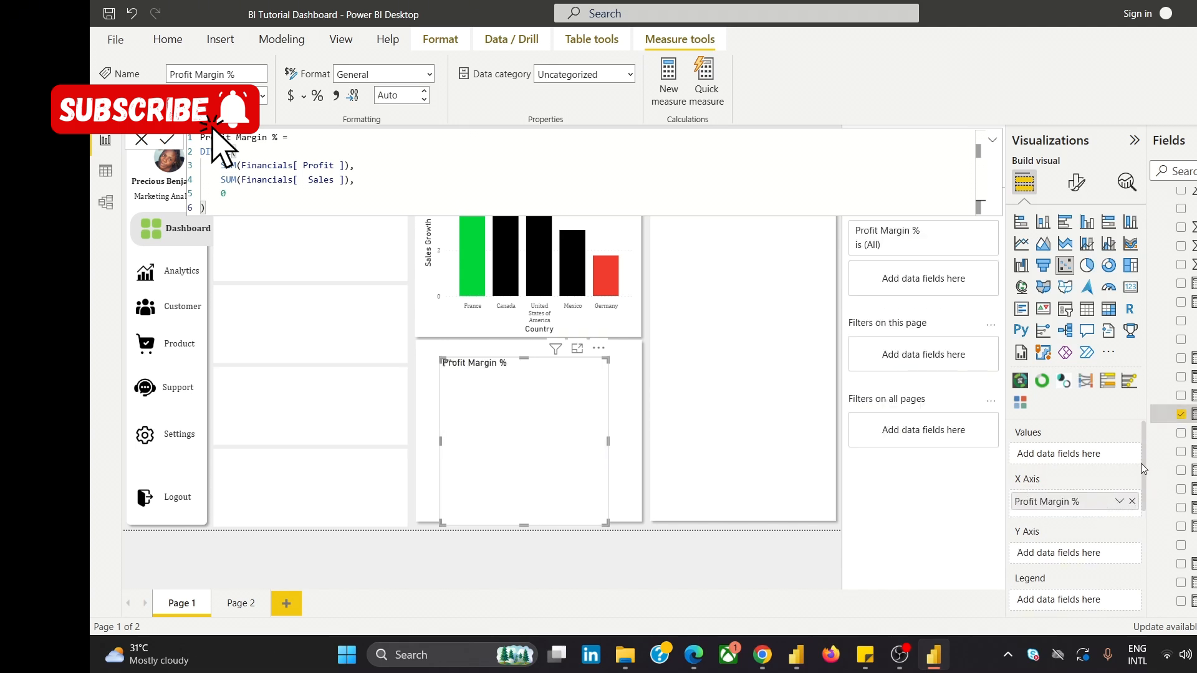
left_click_drag(1143, 462, 1146, 491)
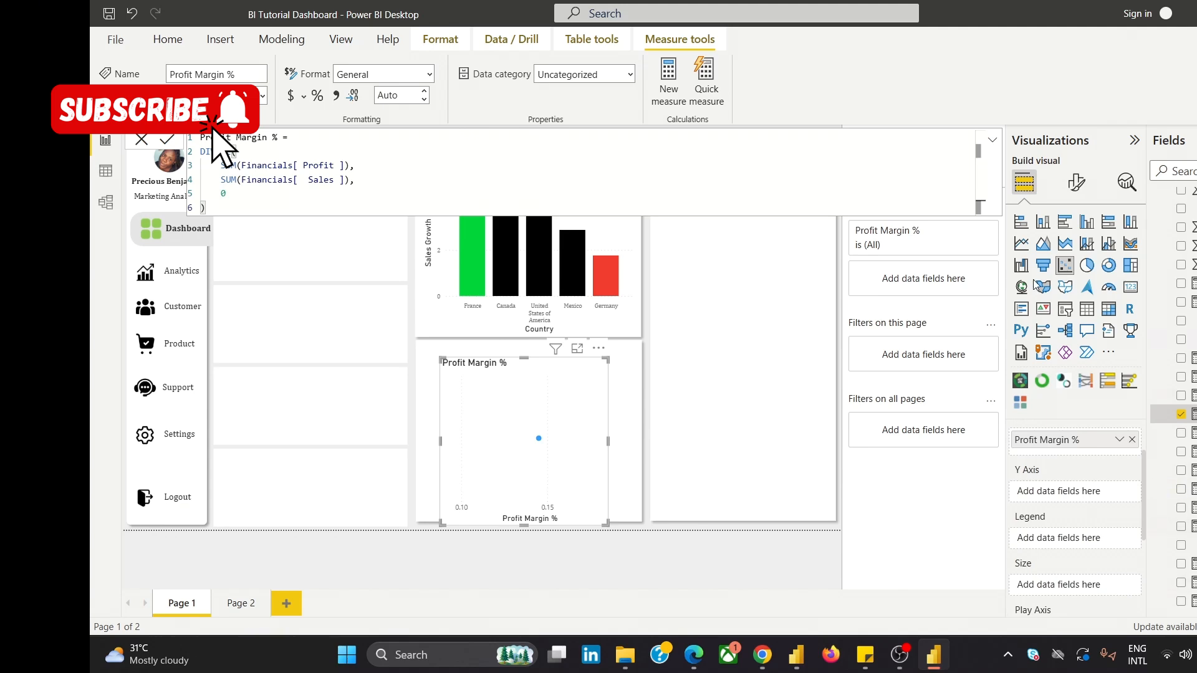
Check the scatter chart's axes in the Chrome reference image, then assign Total Sales to the Y axis in Power BI.
mouse_move(761, 655)
mouse_move(839, 598)
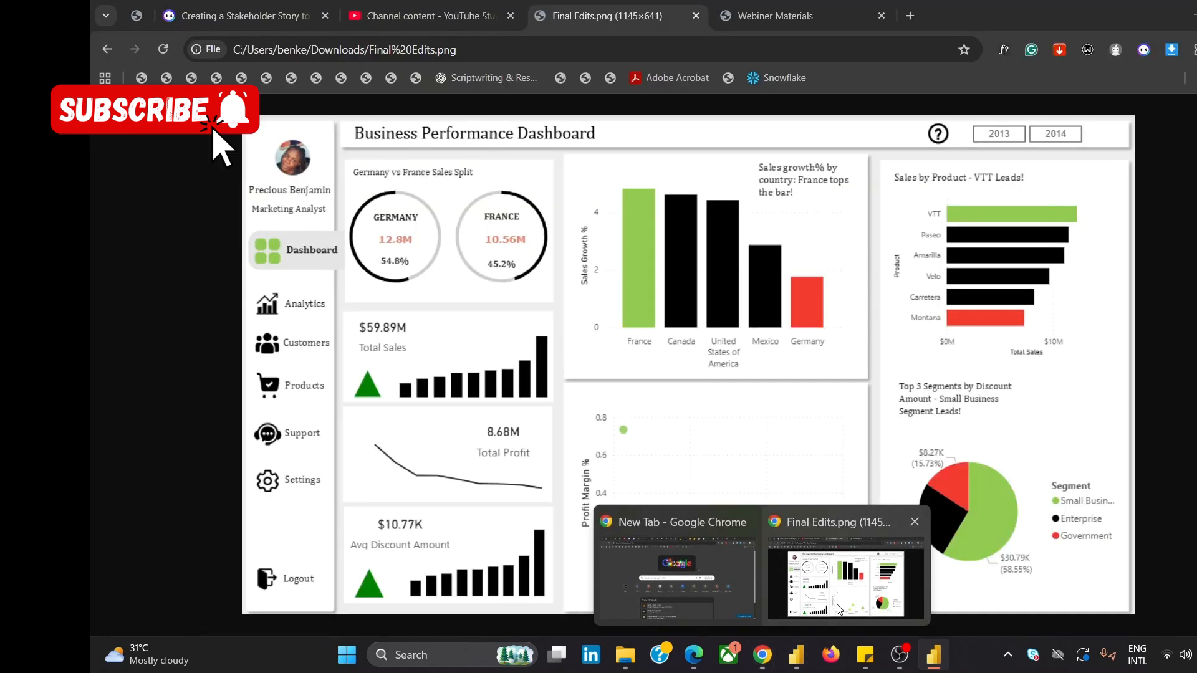
left_click(839, 604)
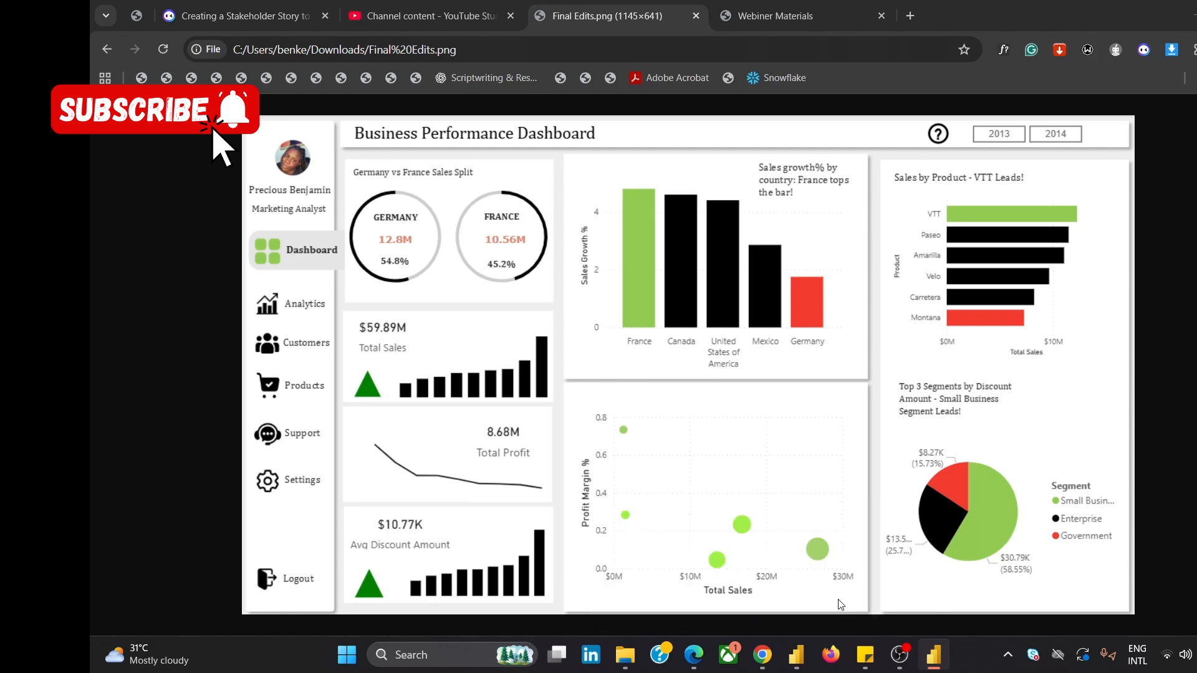
mouse_move(933, 655)
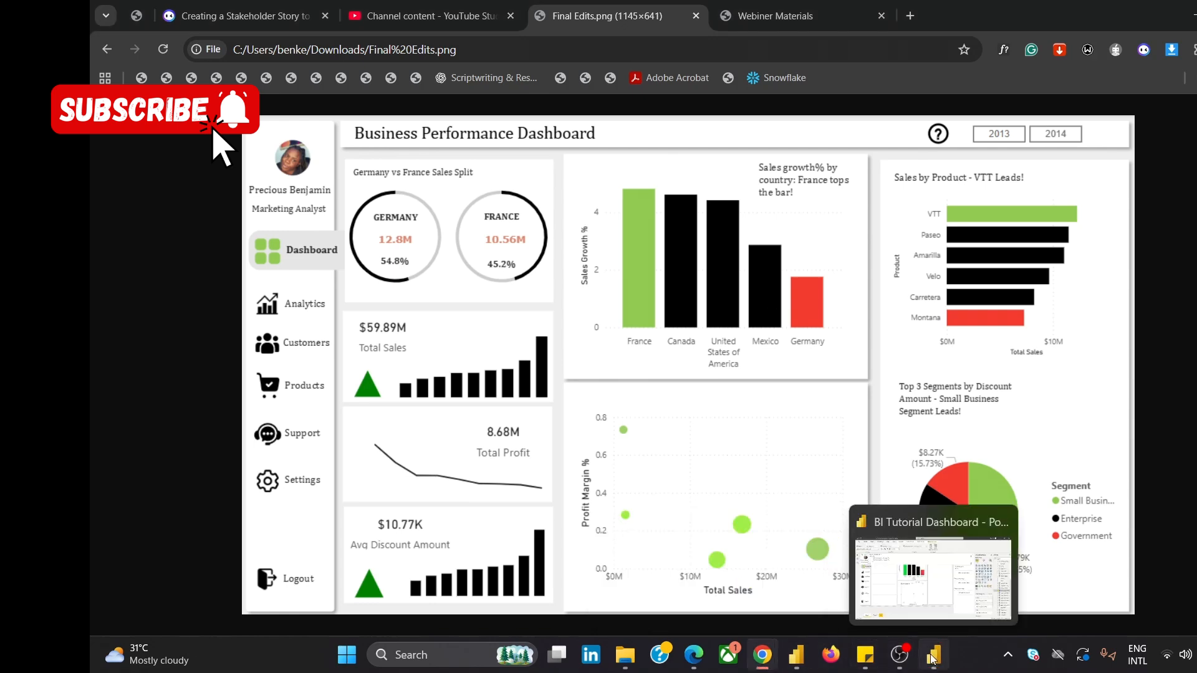
left_click(941, 592)
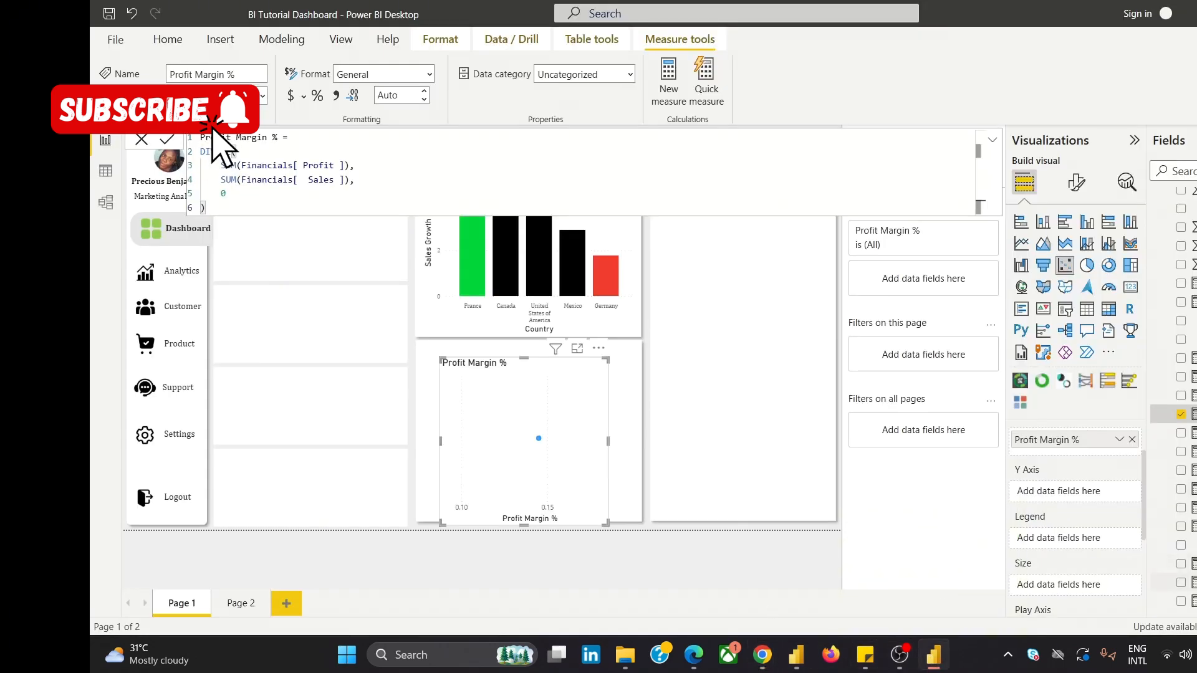
left_click(1194, 582)
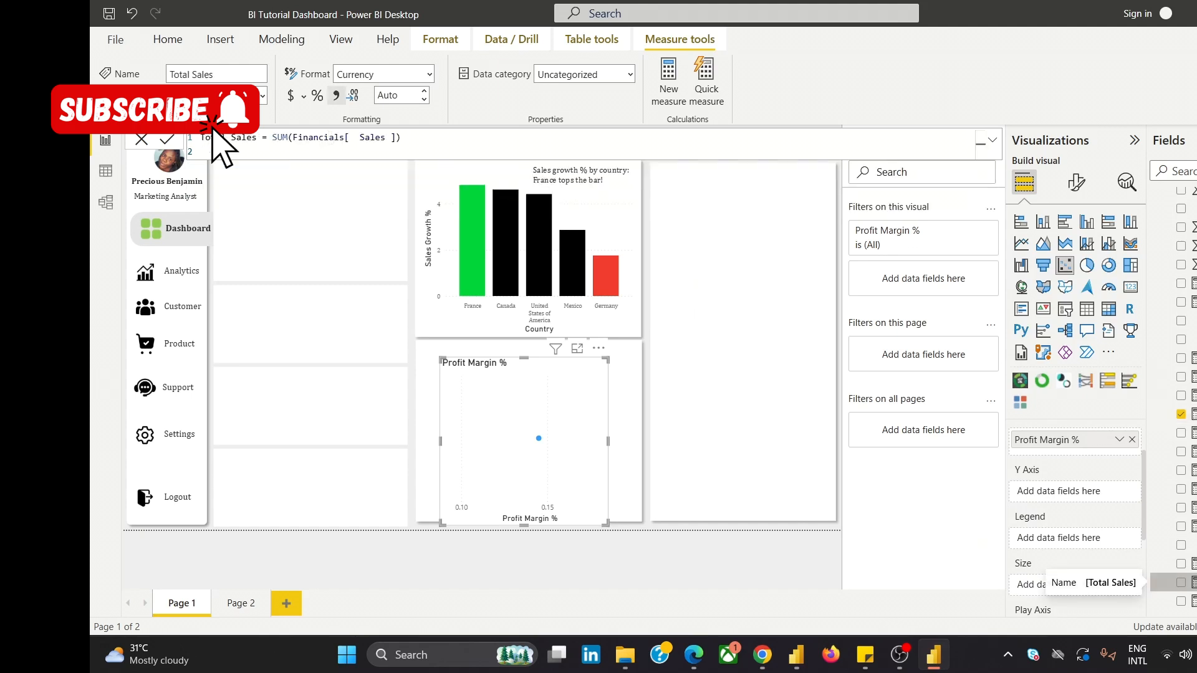
left_click_drag(1191, 583, 1107, 495)
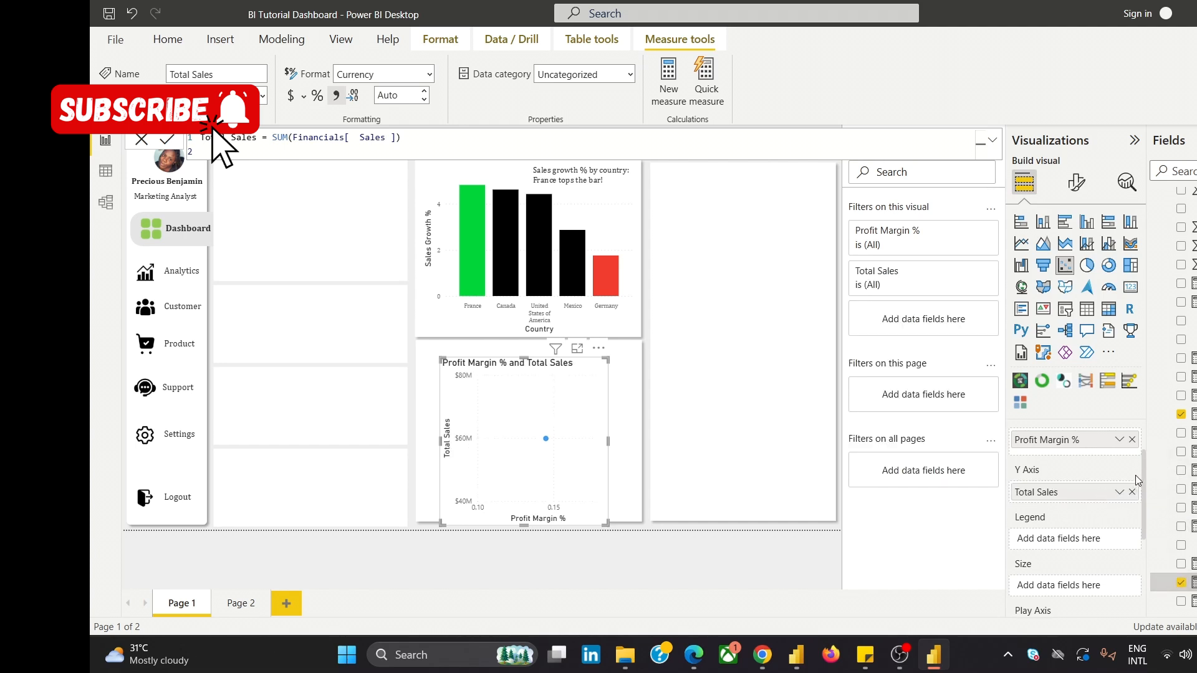
Use the Total Sales measure for the bubble size of the scatter chart.
scroll(1099, 524, "up", 1)
scroll(1112, 518, "down", 4)
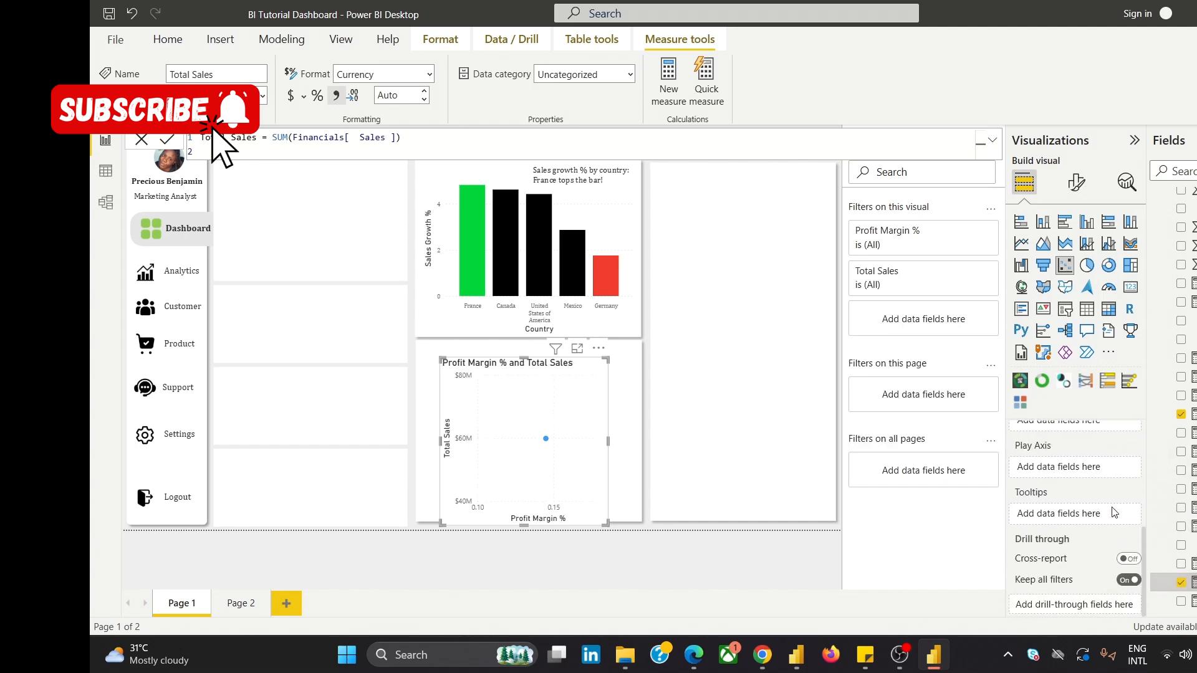
scroll(1116, 515, "up", 1)
left_click_drag(1187, 582, 1109, 501)
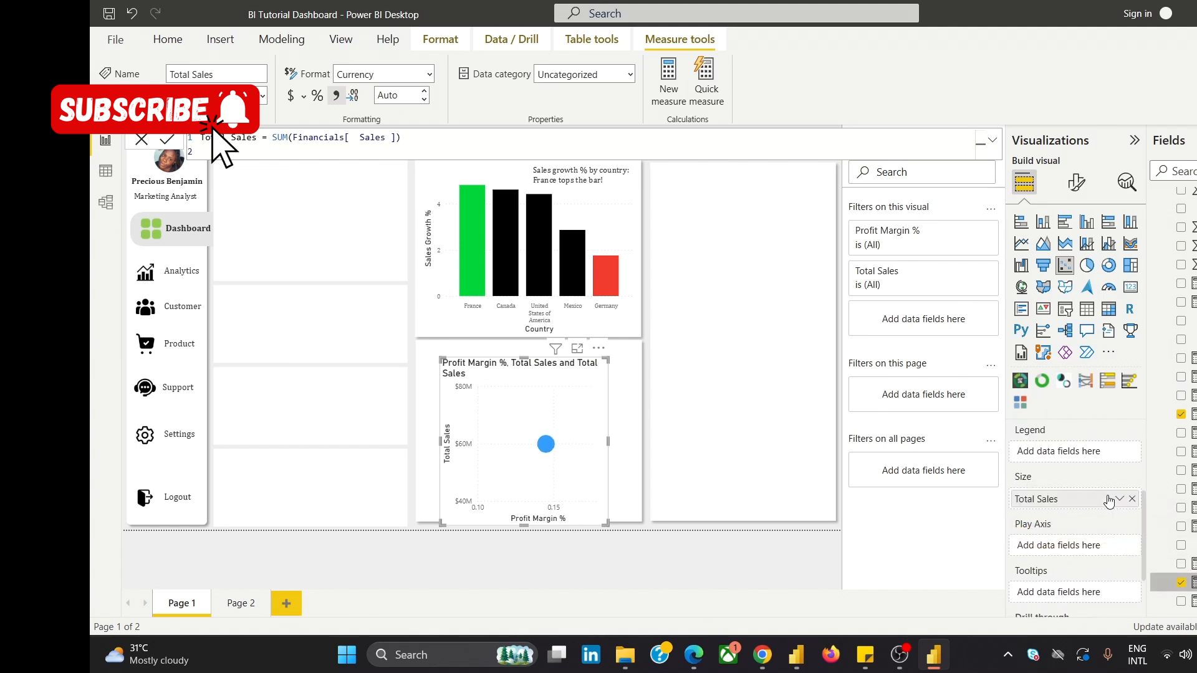
Add the Segment field from its dimension table as the scatter chart's legend.
scroll(1079, 561, "up", 2)
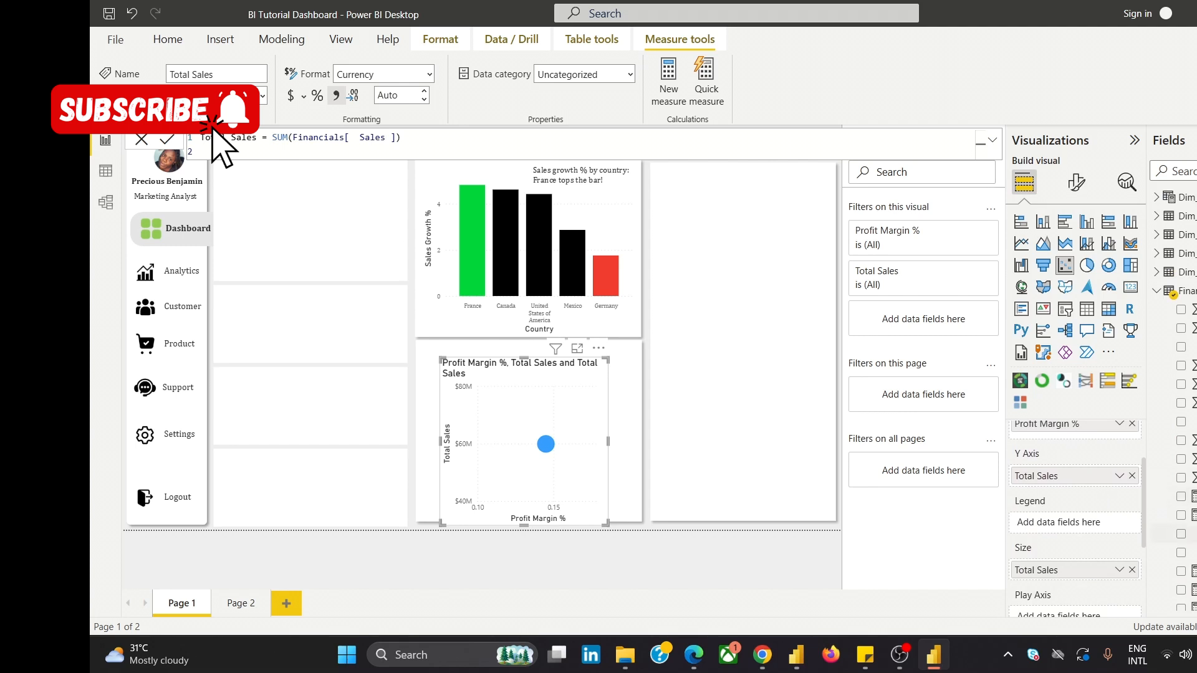
left_click(1156, 274)
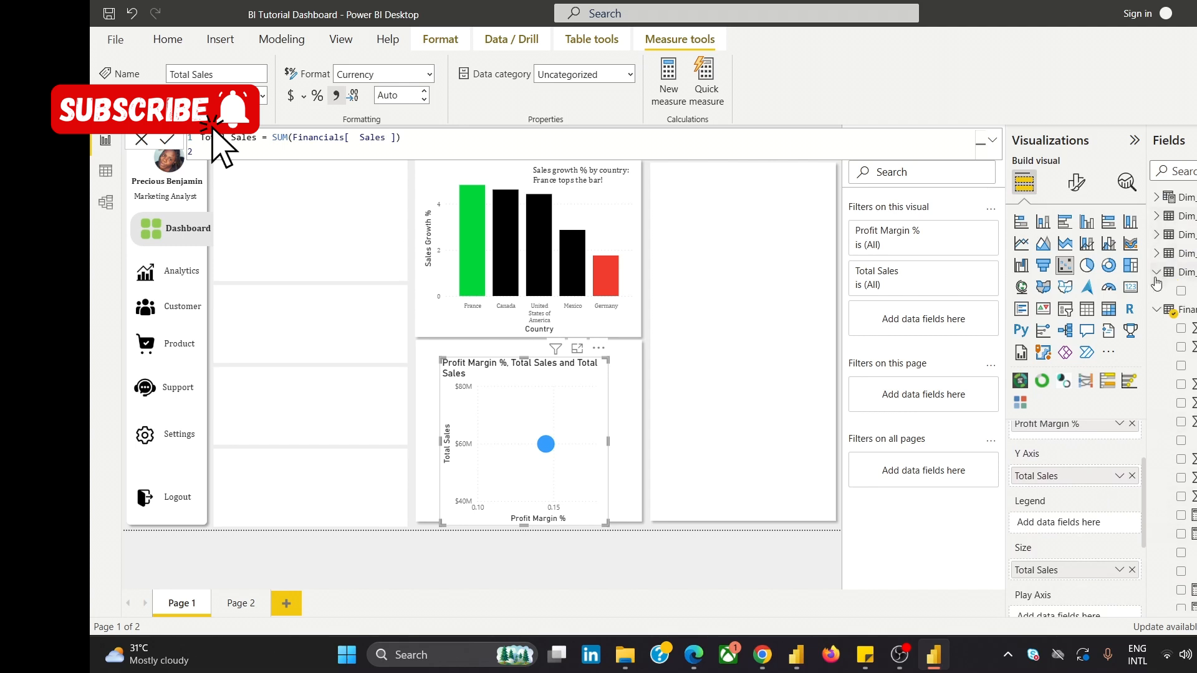
left_click_drag(1188, 290, 1073, 536)
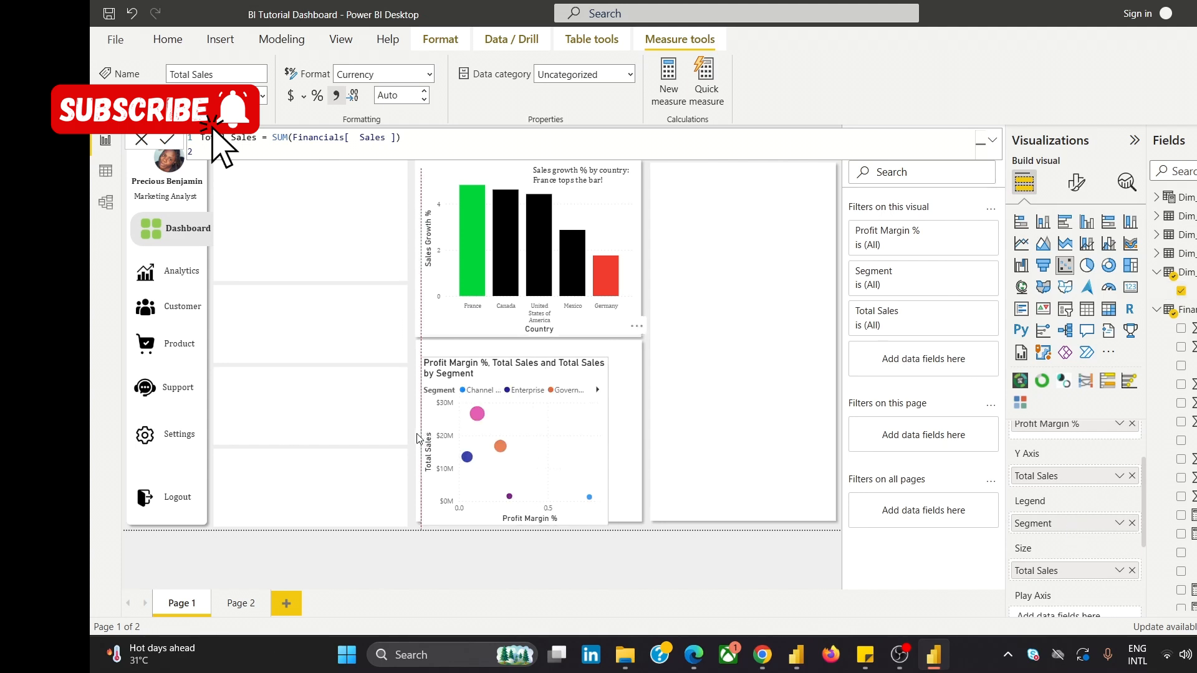
Resize the scatter chart so that it fills the white card below the column chart.
left_click_drag(574, 442, 638, 440)
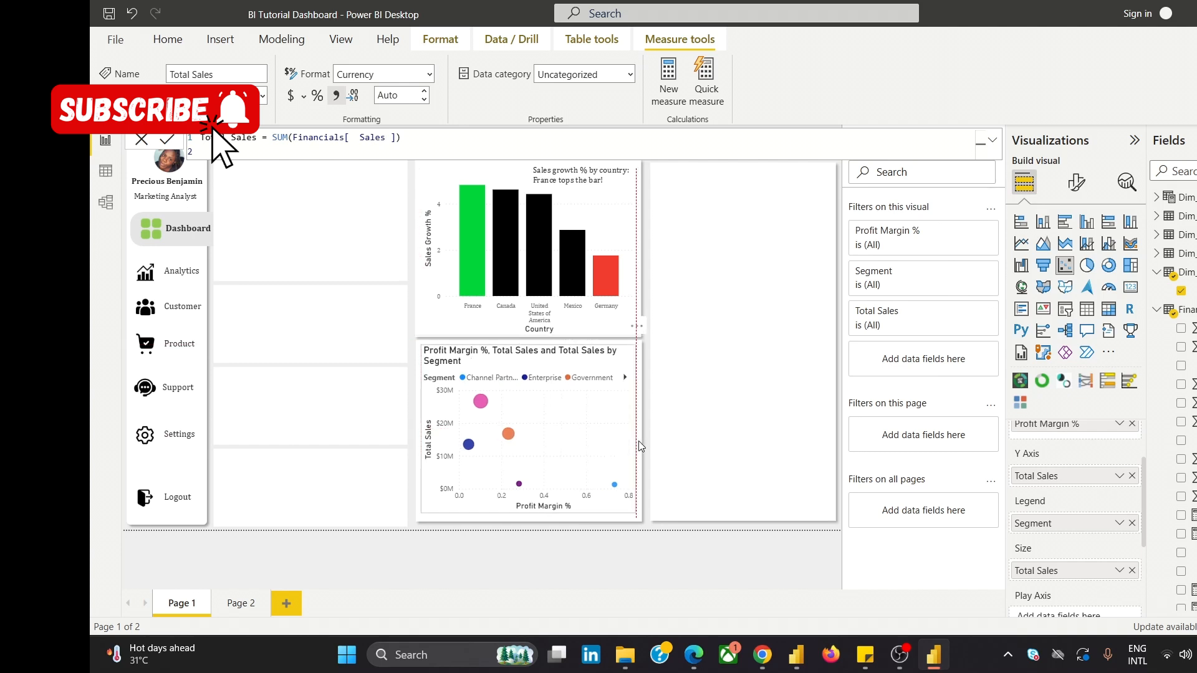
left_click_drag(528, 515, 529, 517)
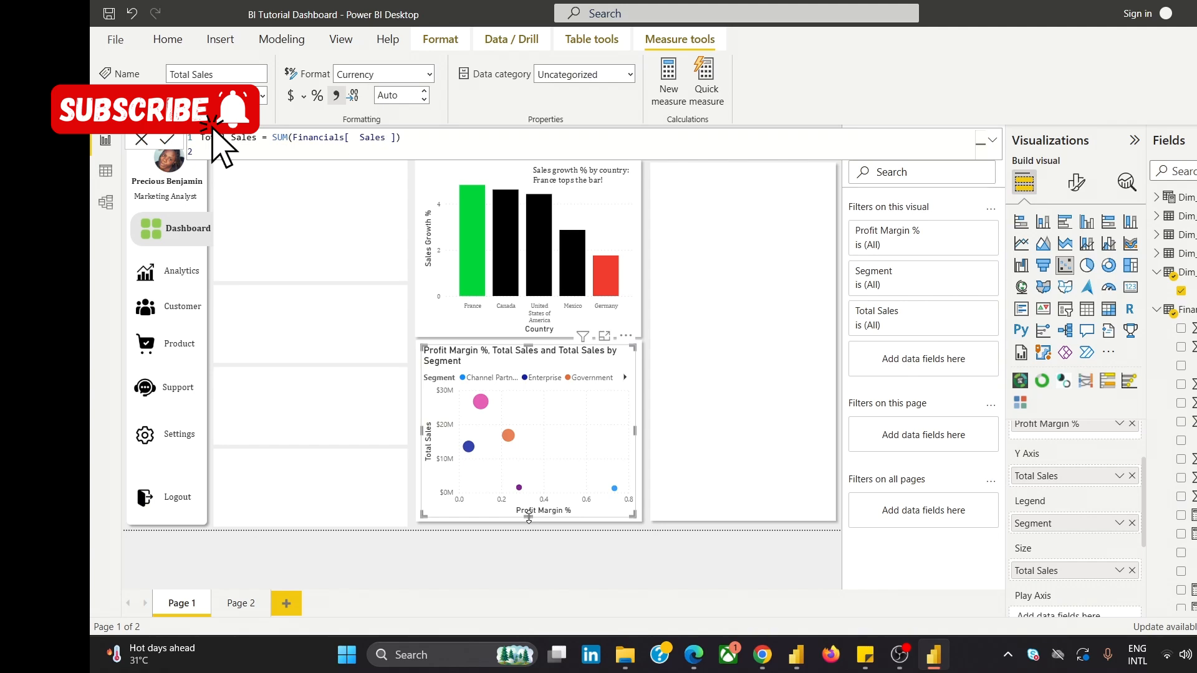
Switch to the reference design in Chrome and compare its scatter chart's axes and formatting with the new one.
mouse_move(762, 654)
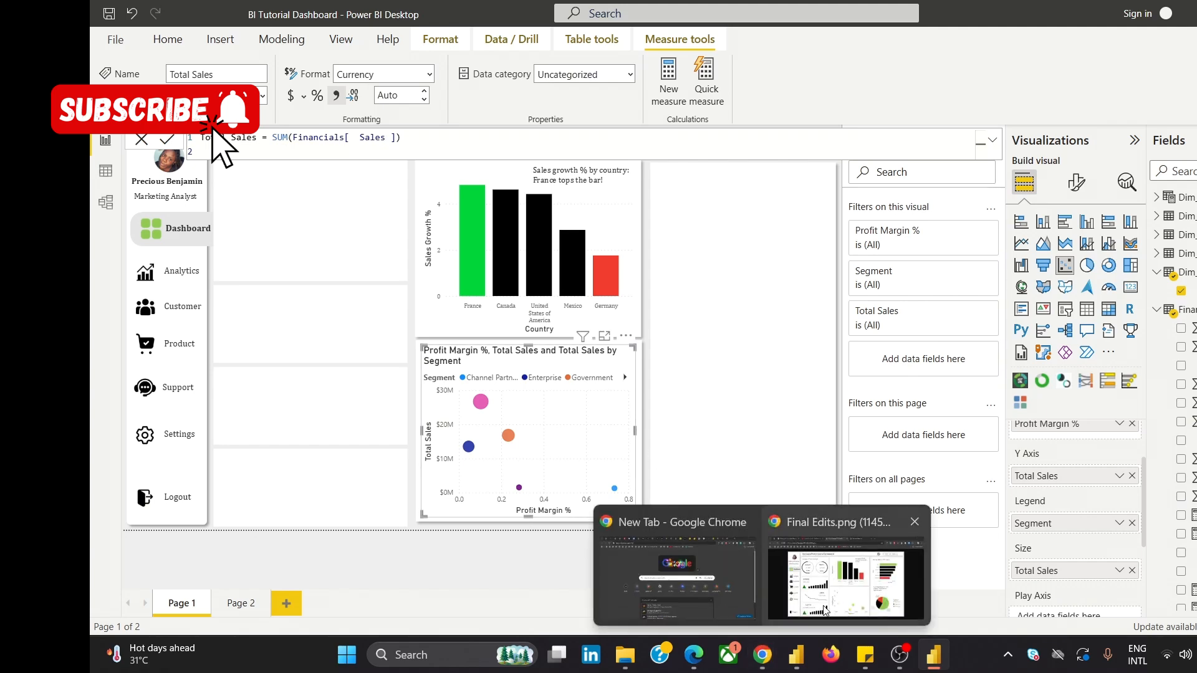
mouse_move(826, 610)
left_click(824, 585)
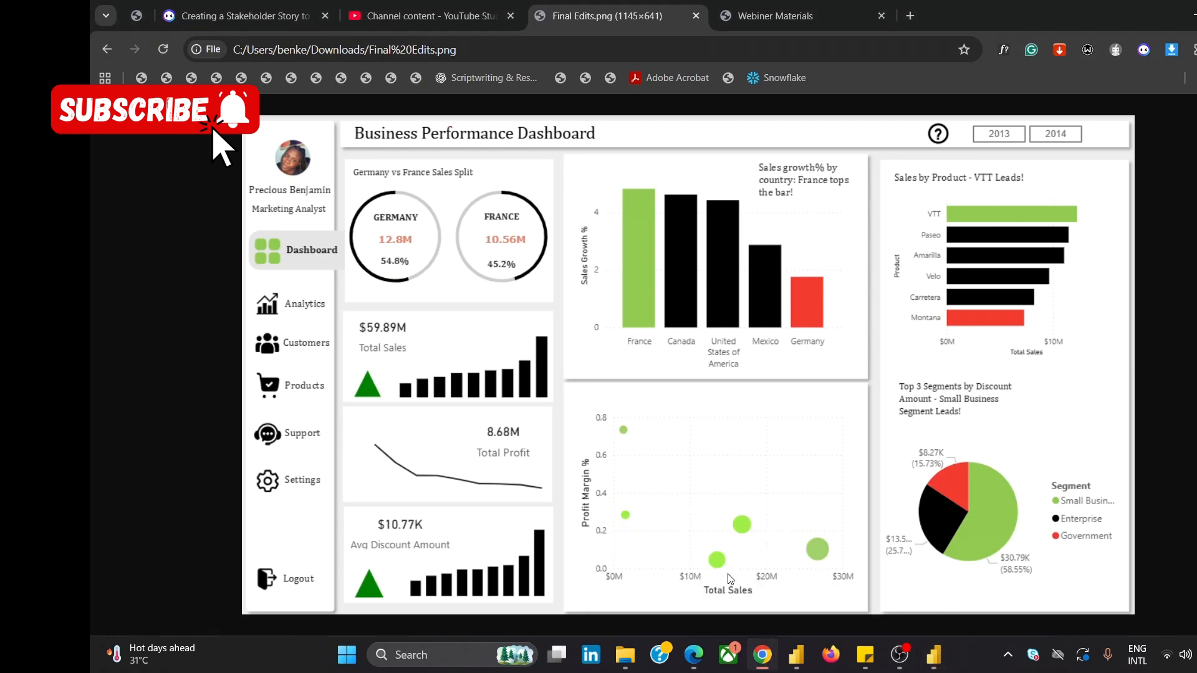
Switch back to Power BI and set the scatter chart's X-axis values to Cambria, one point smaller.
mouse_move(933, 655)
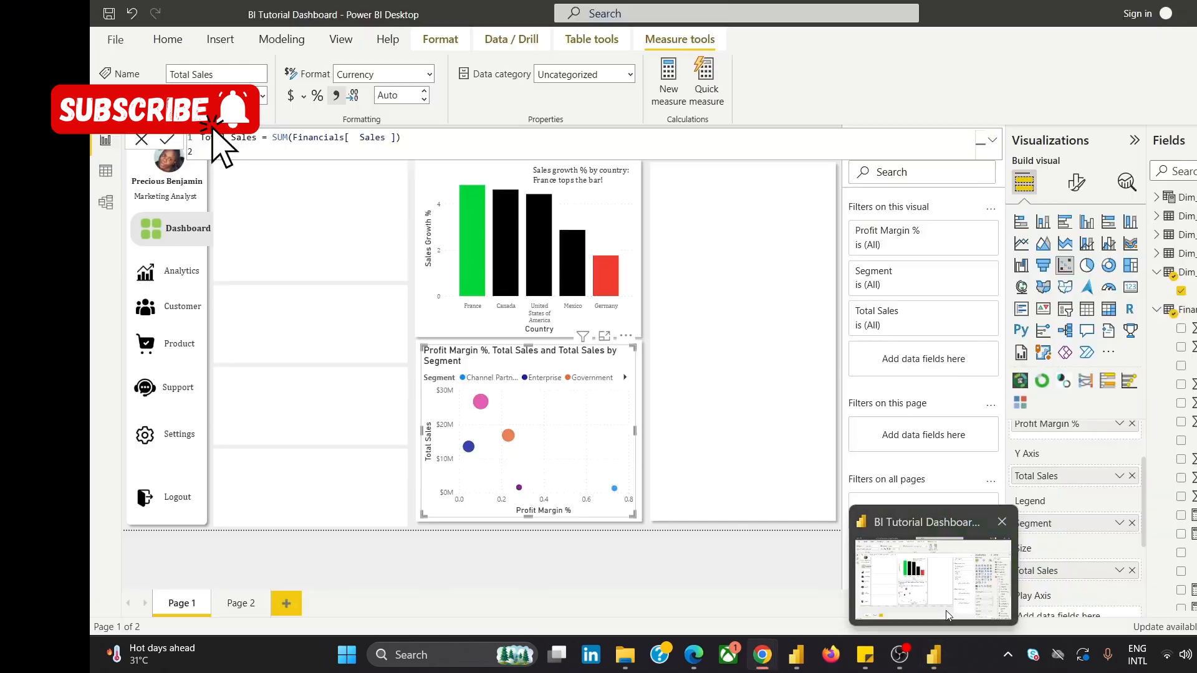
left_click(941, 603)
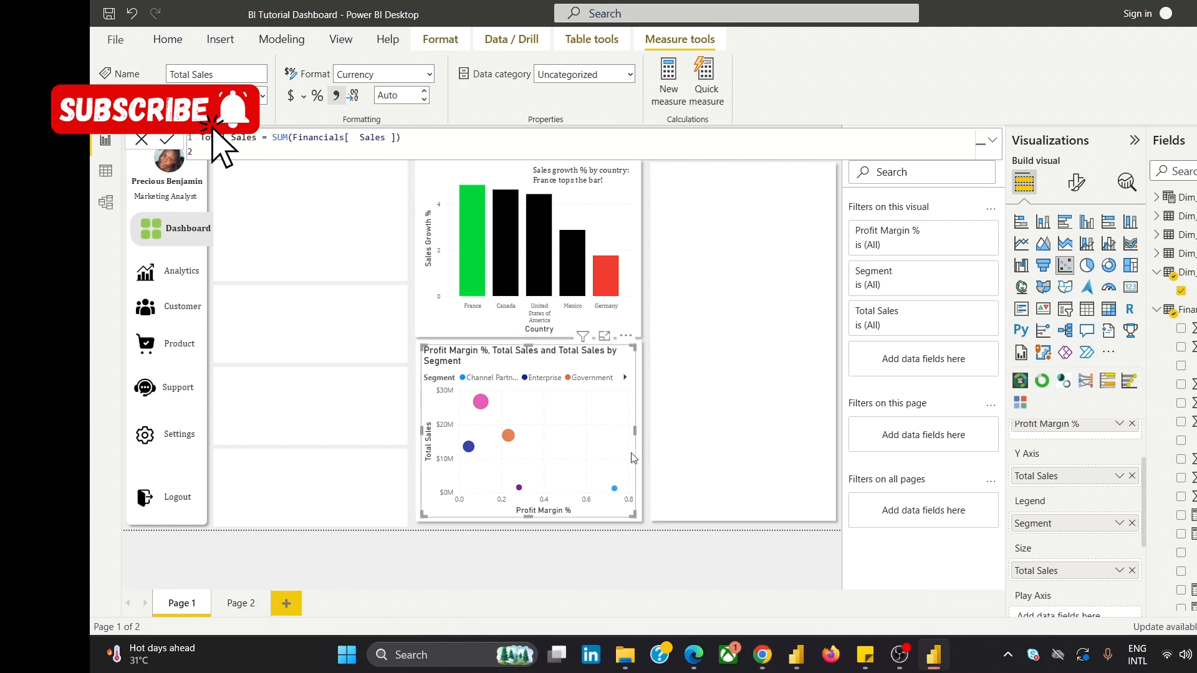
left_click(1074, 181)
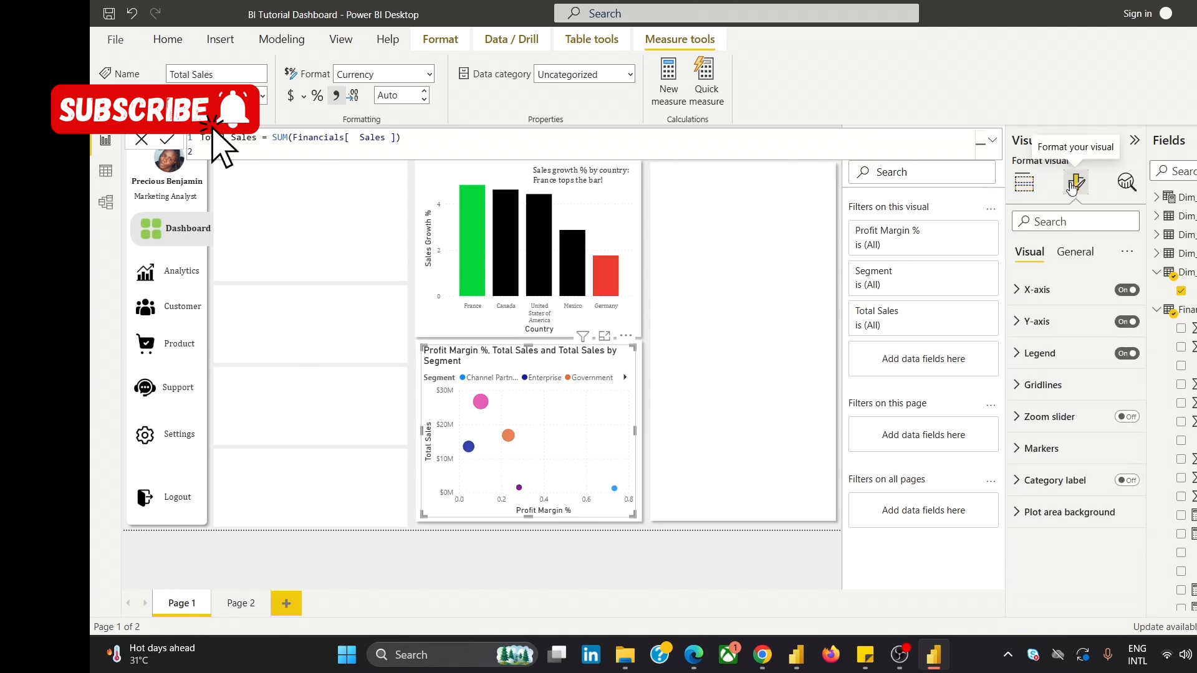
left_click(1018, 301)
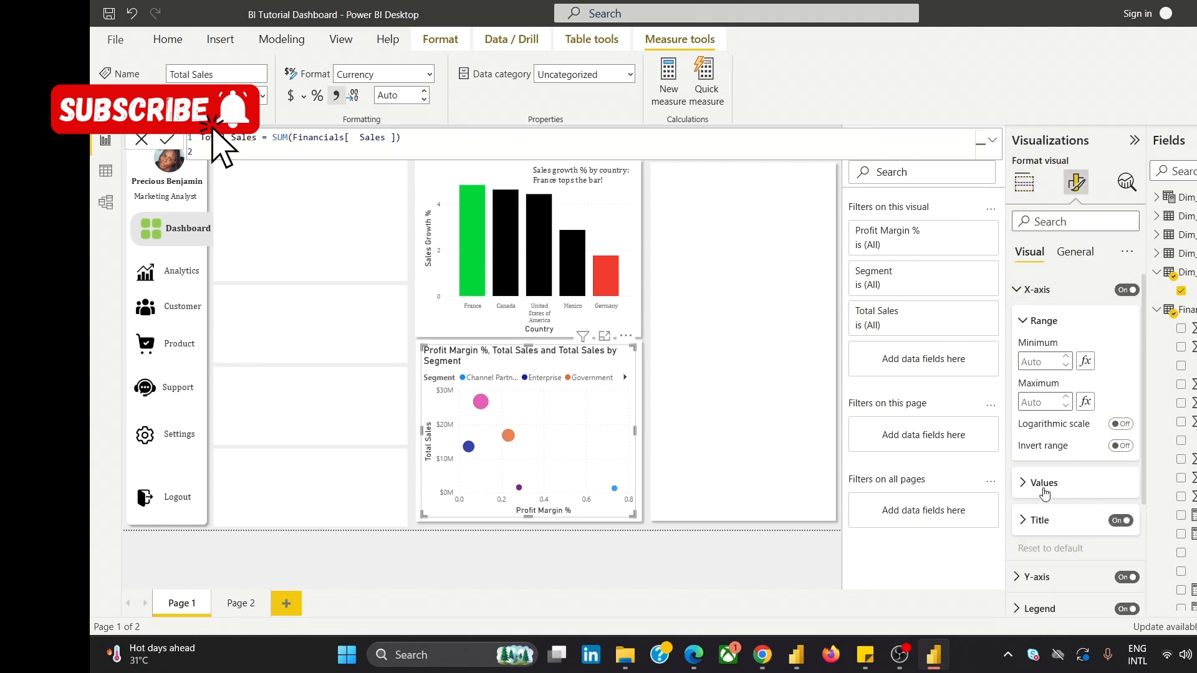
left_click(1036, 489)
left_click(1053, 367)
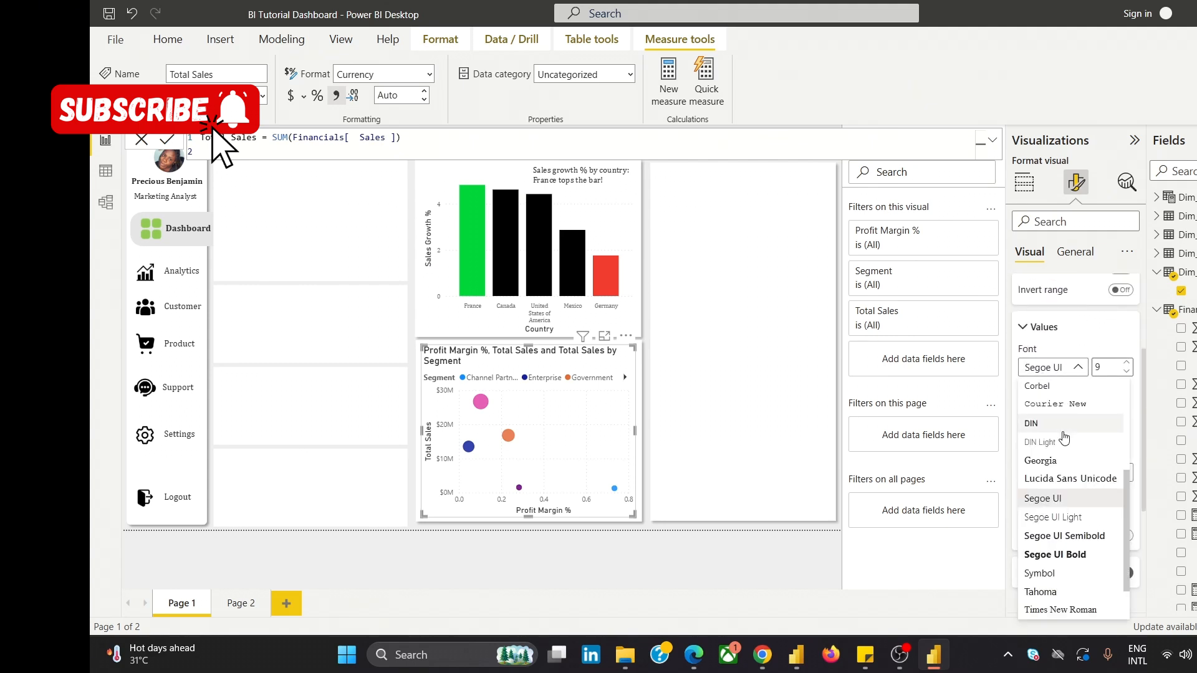
scroll(1074, 456, "up", 4)
left_click(1060, 460)
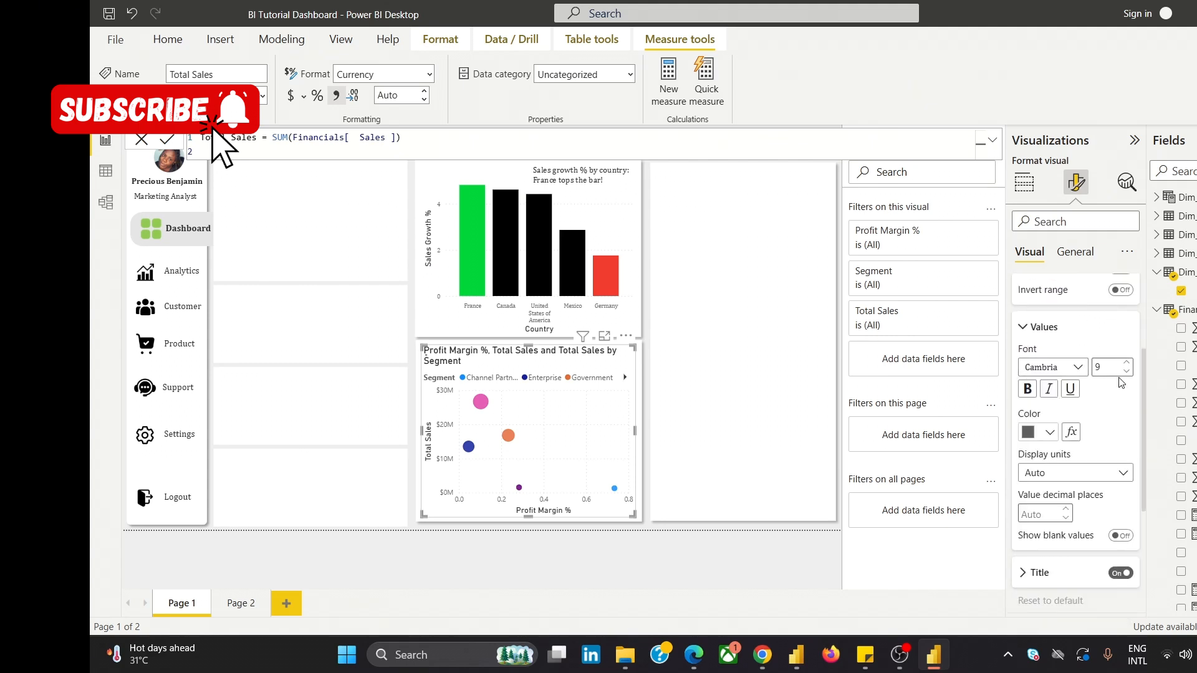
left_click(1126, 371)
left_click(1022, 327)
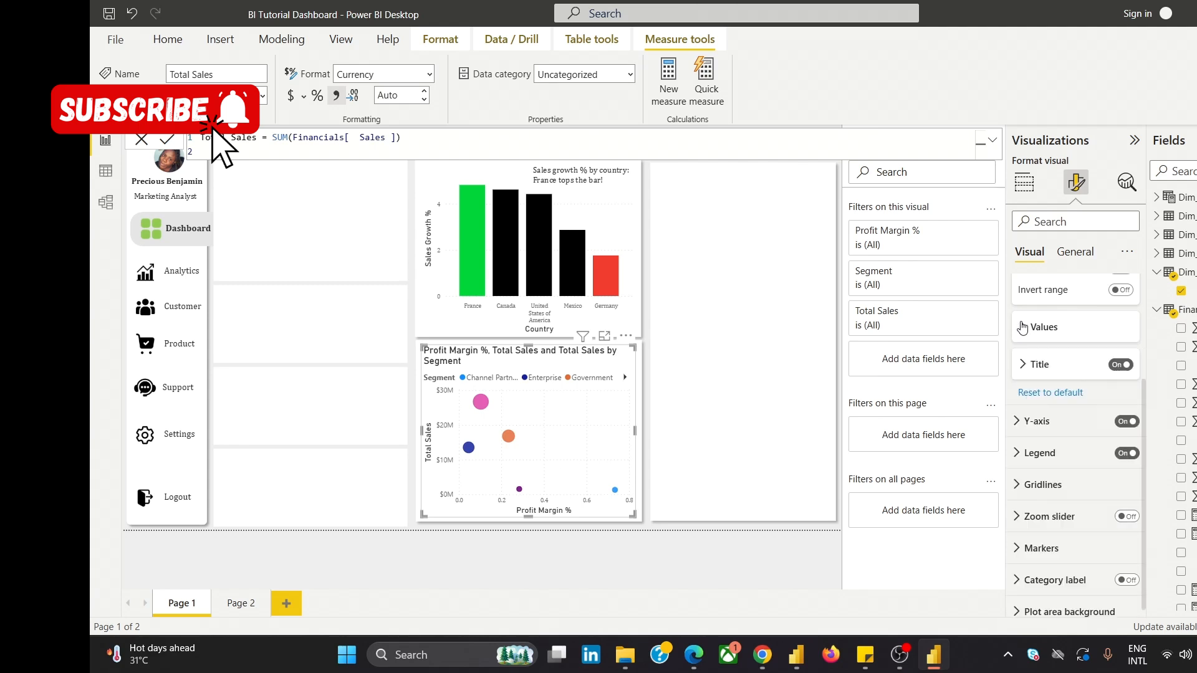
scroll(1031, 380, "up", 3)
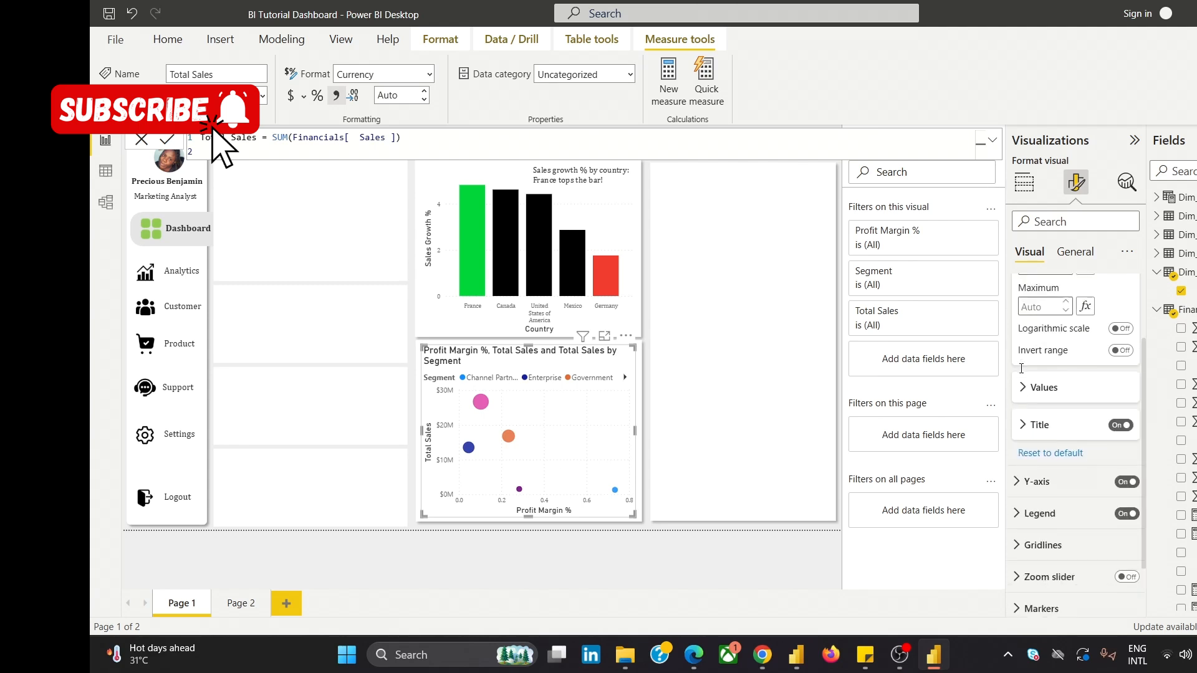
left_click(1021, 322)
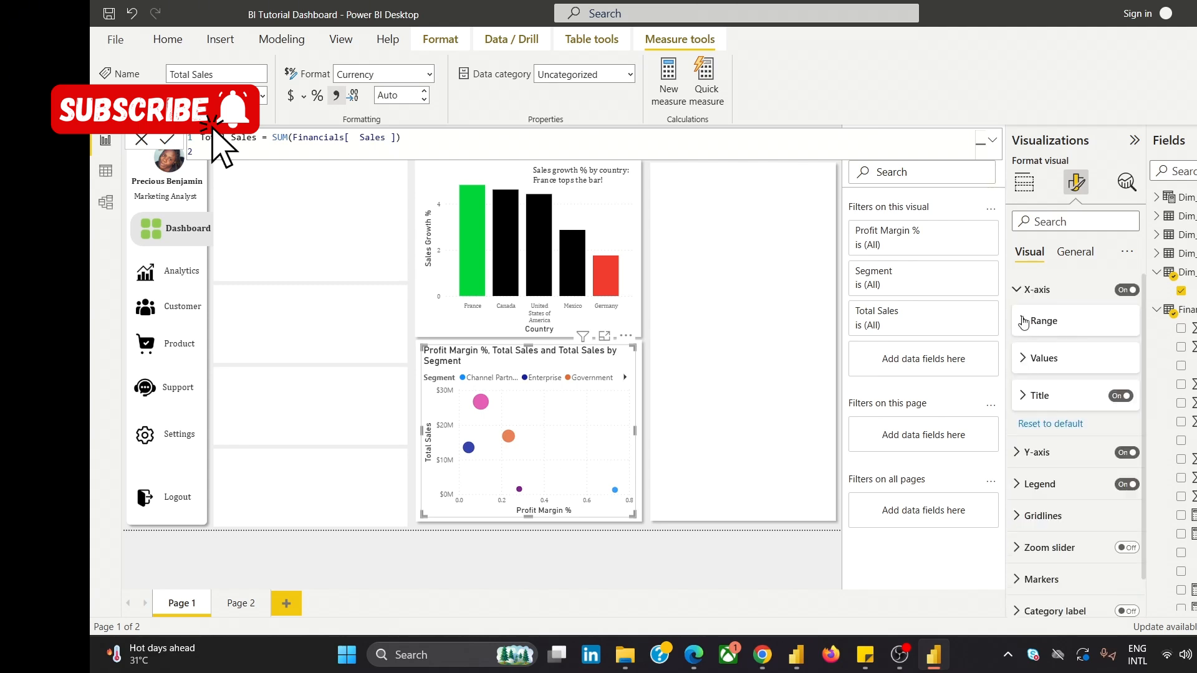
left_click(1023, 360)
left_click(1024, 359)
left_click(1024, 321)
left_click(1023, 322)
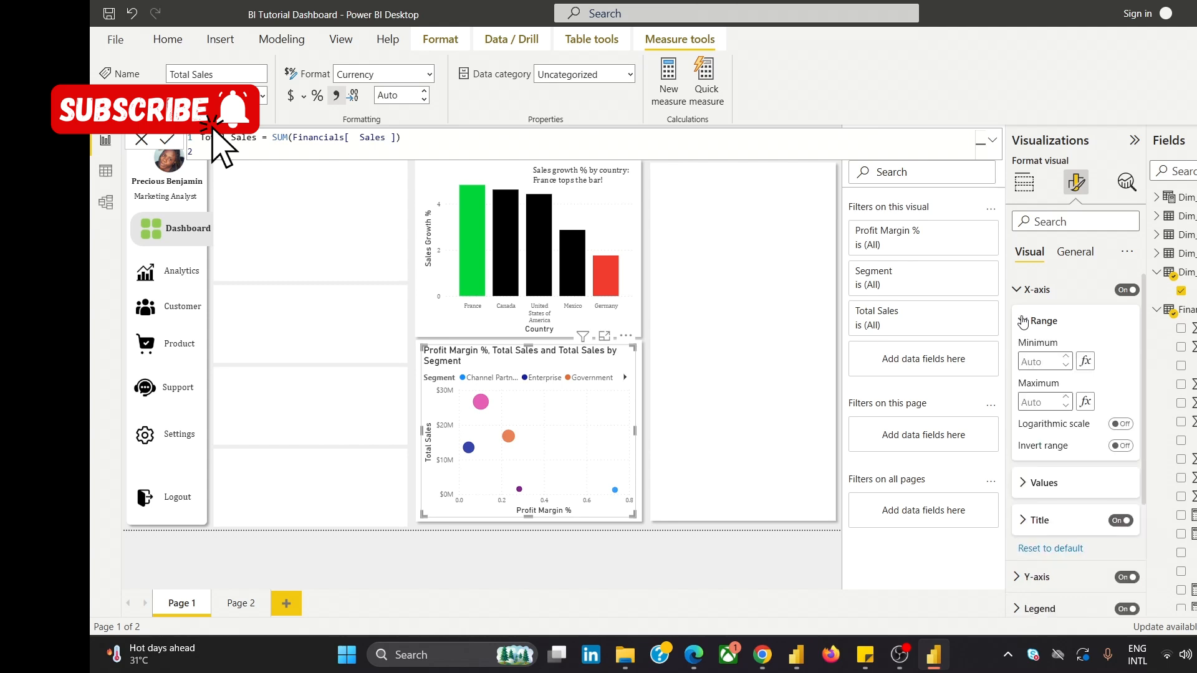
left_click(1023, 322)
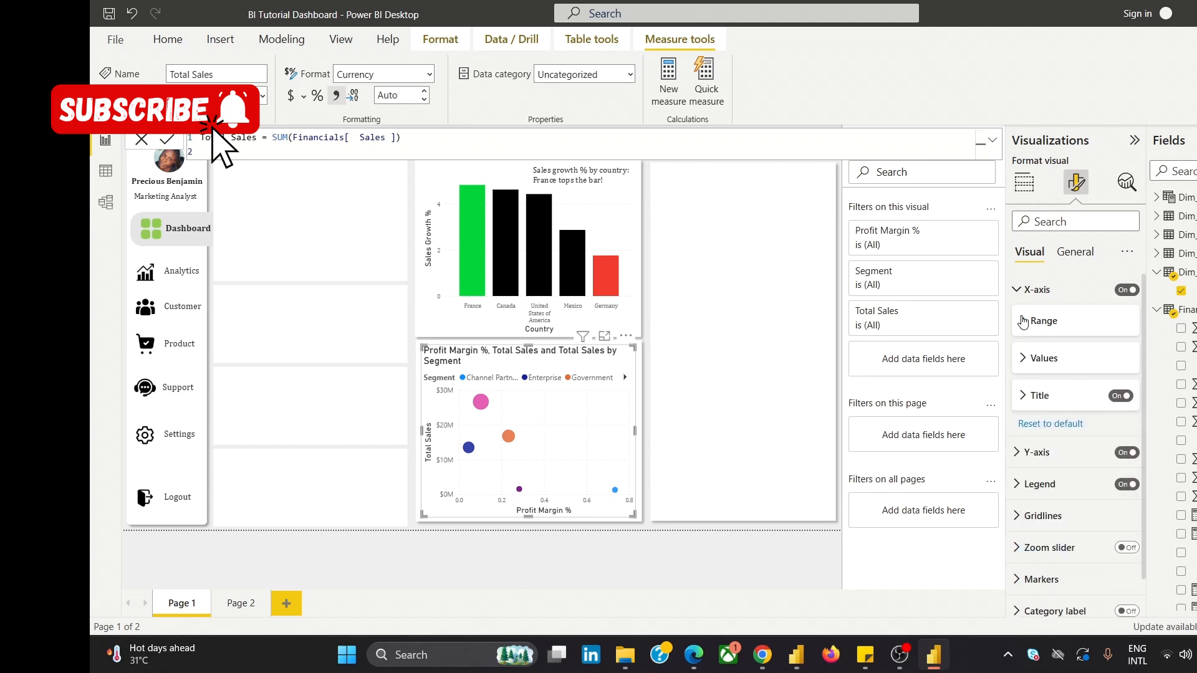
Set the font of the scatter chart's Y-axis values to Cambria, size 8.
left_click(1036, 452)
left_click(1041, 490)
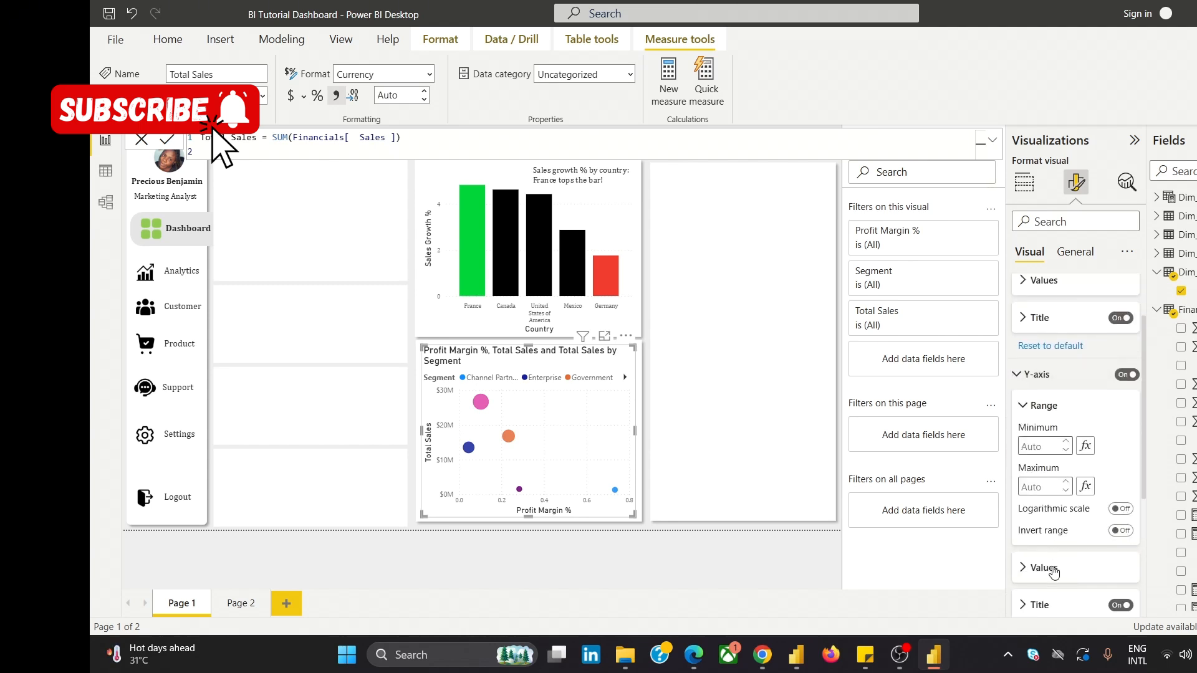
left_click(1054, 568)
left_click(1052, 452)
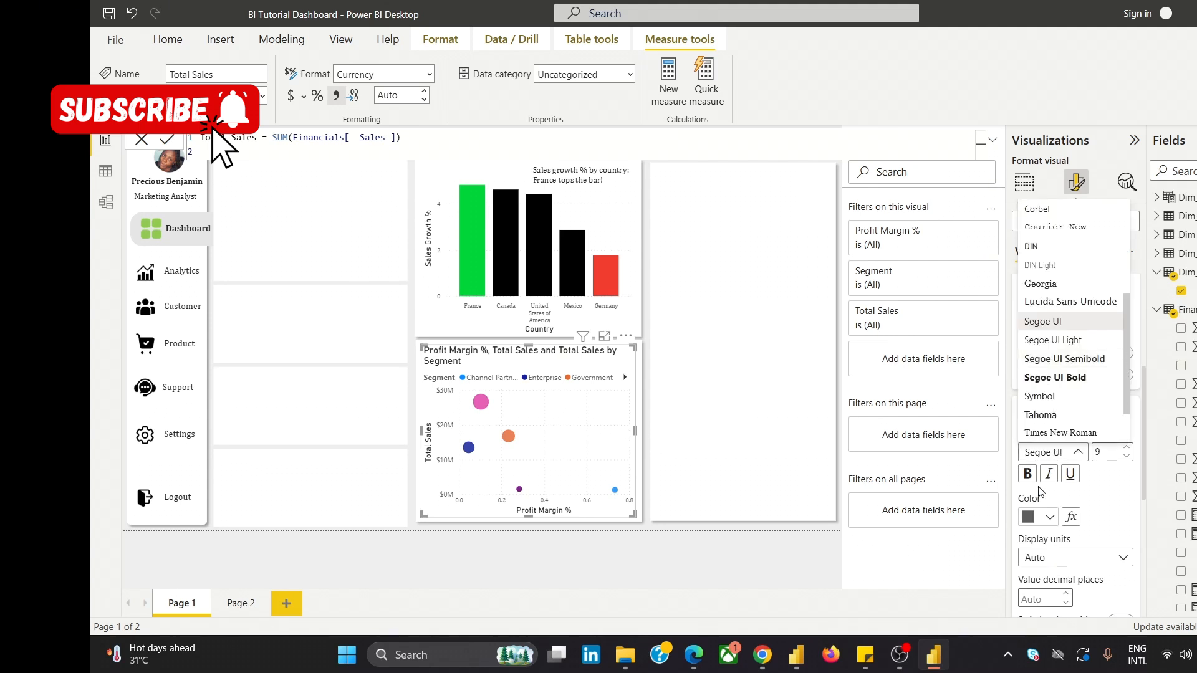
scroll(1060, 343, "up", 3)
left_click(1054, 259)
left_click(1126, 455)
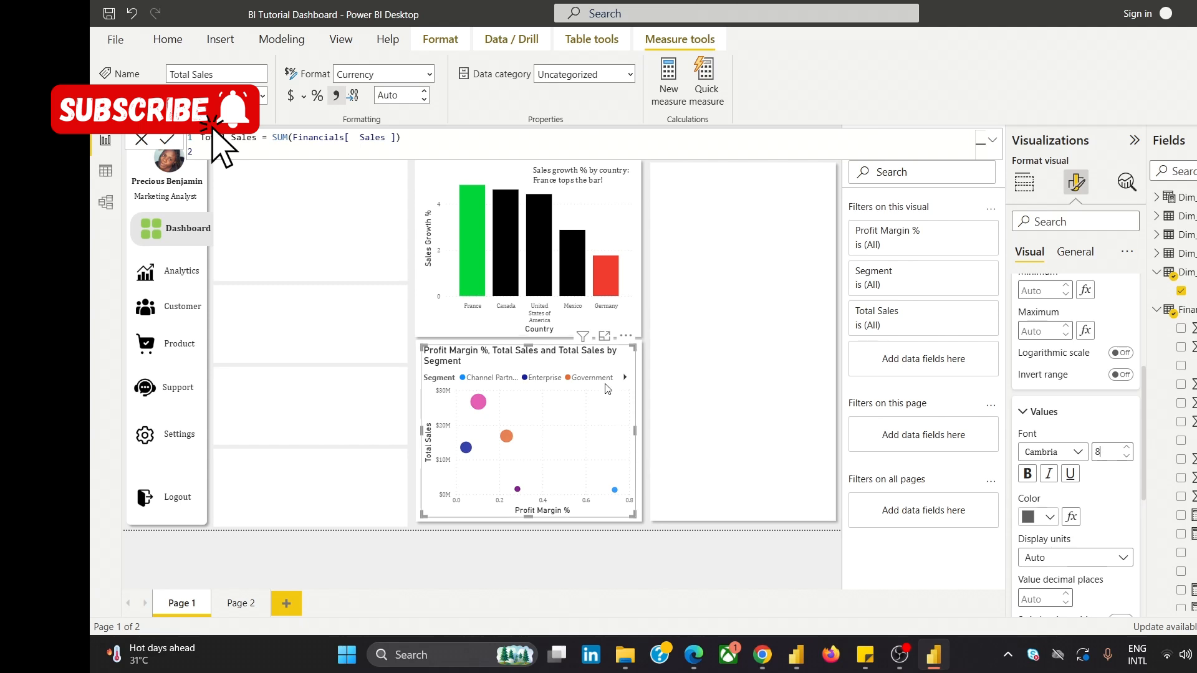
Set the font of the scatter chart's X-axis title to Cambria, size 8.
scroll(1062, 483, "up", 3)
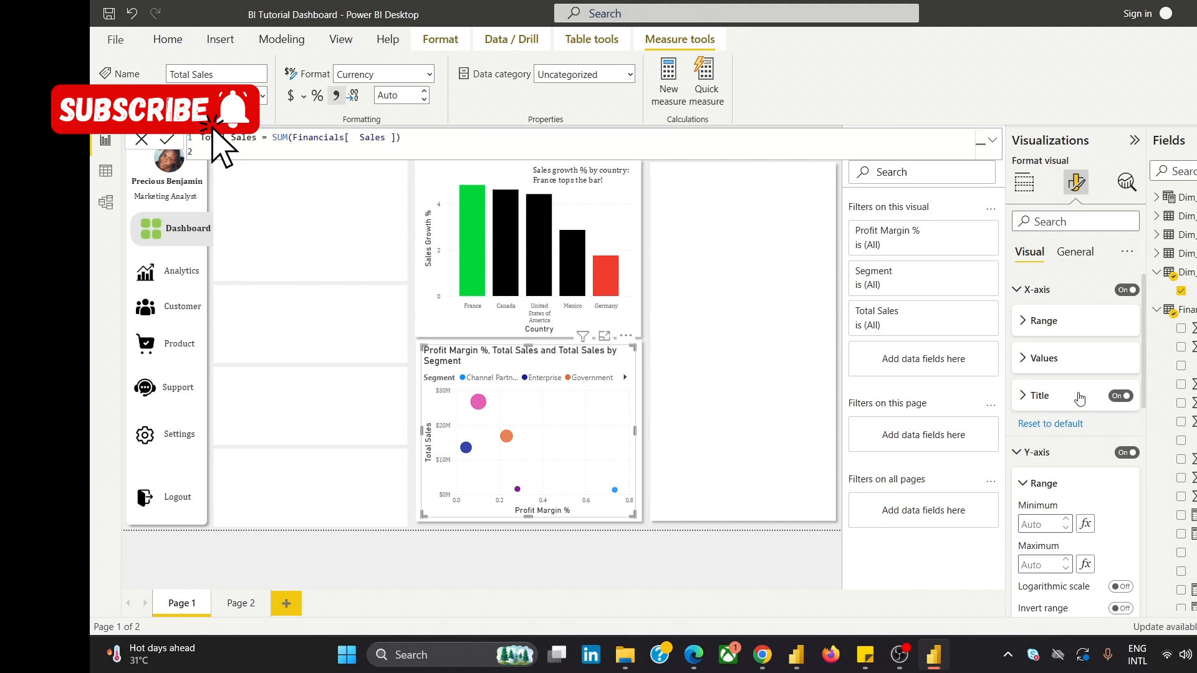
left_click(1050, 397)
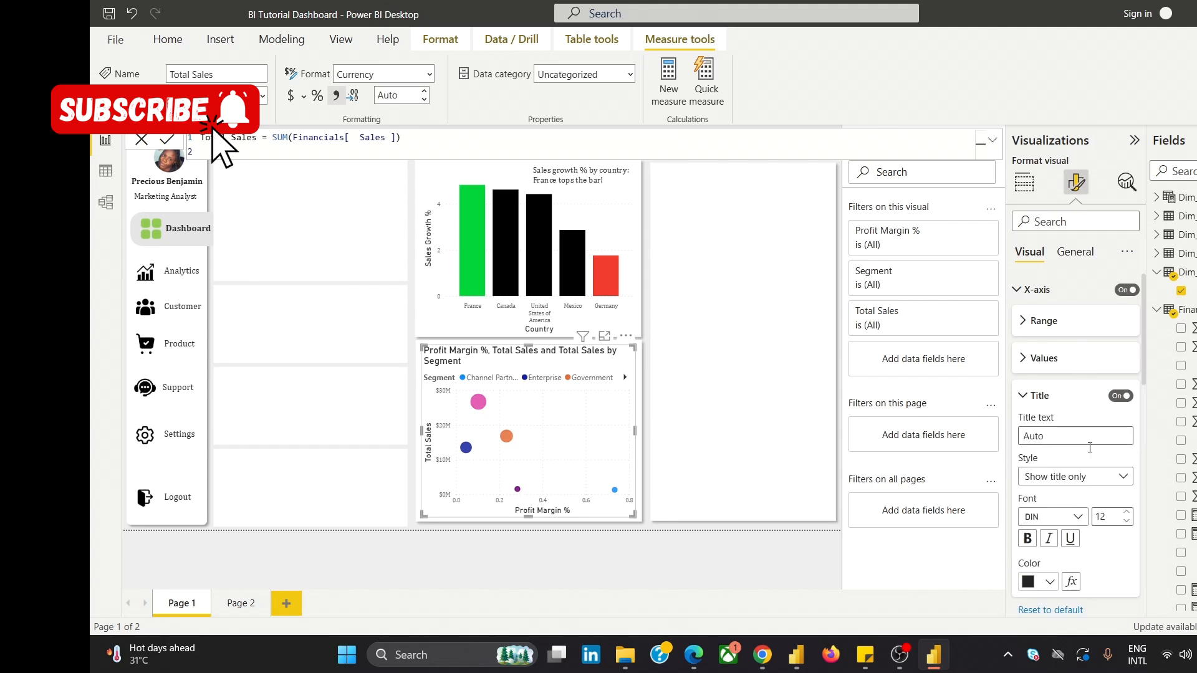
scroll(1087, 460, "down", 1)
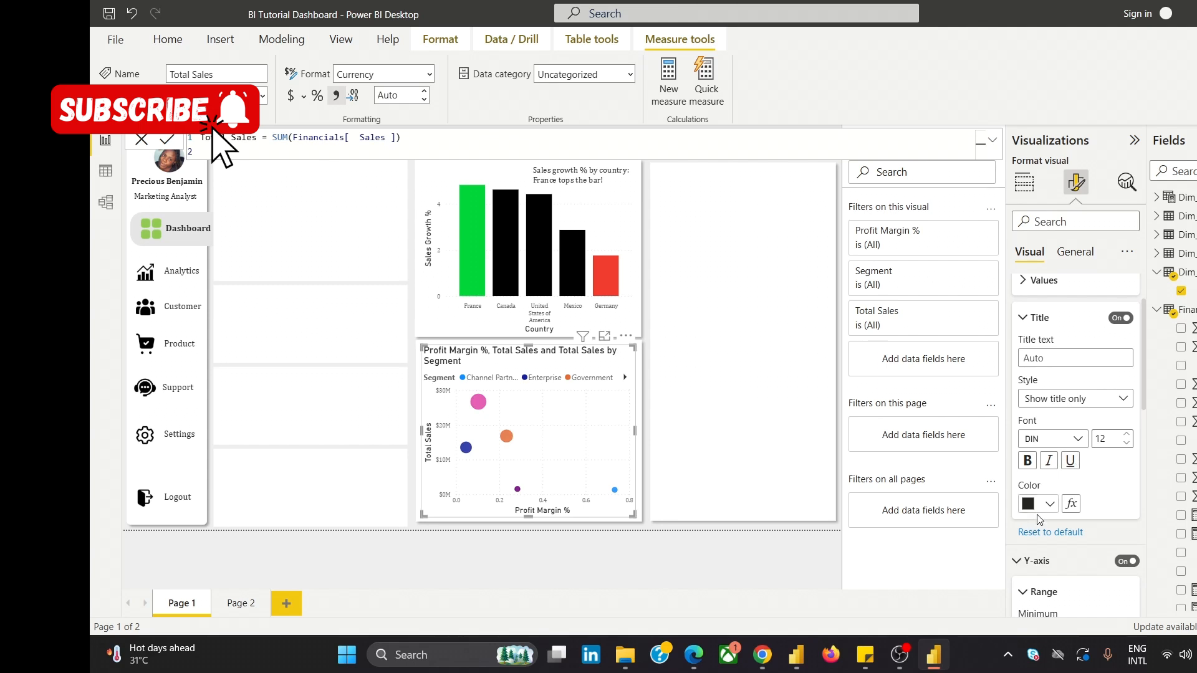
left_click(1077, 439)
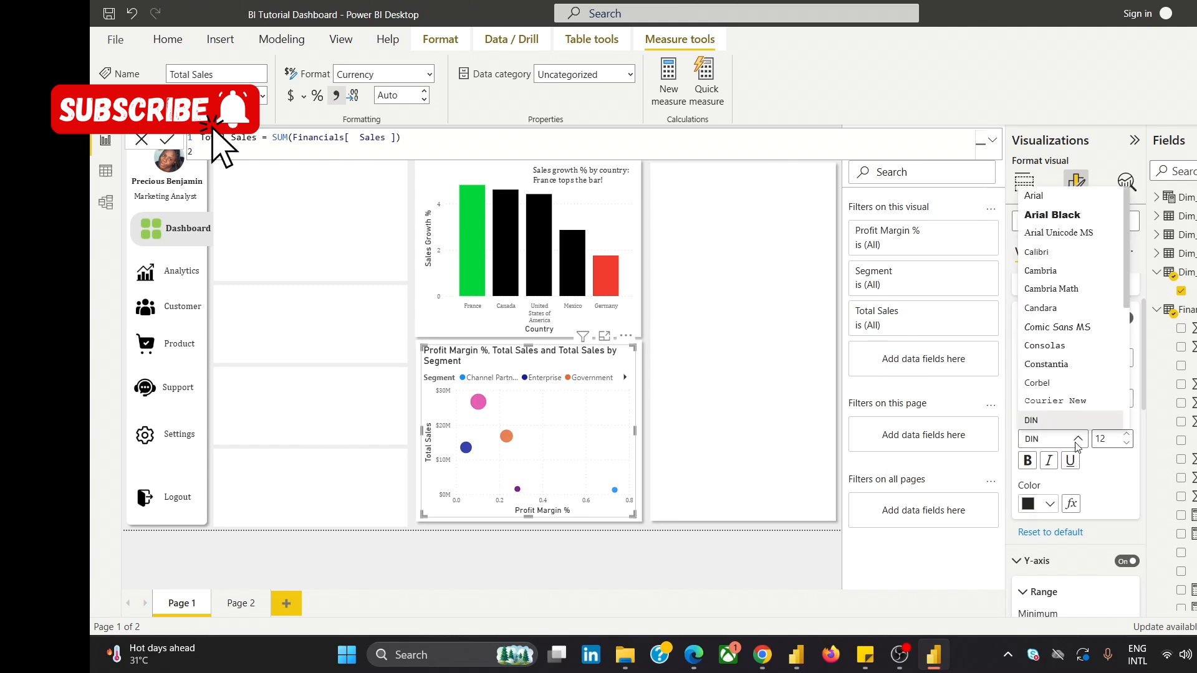
left_click(1041, 271)
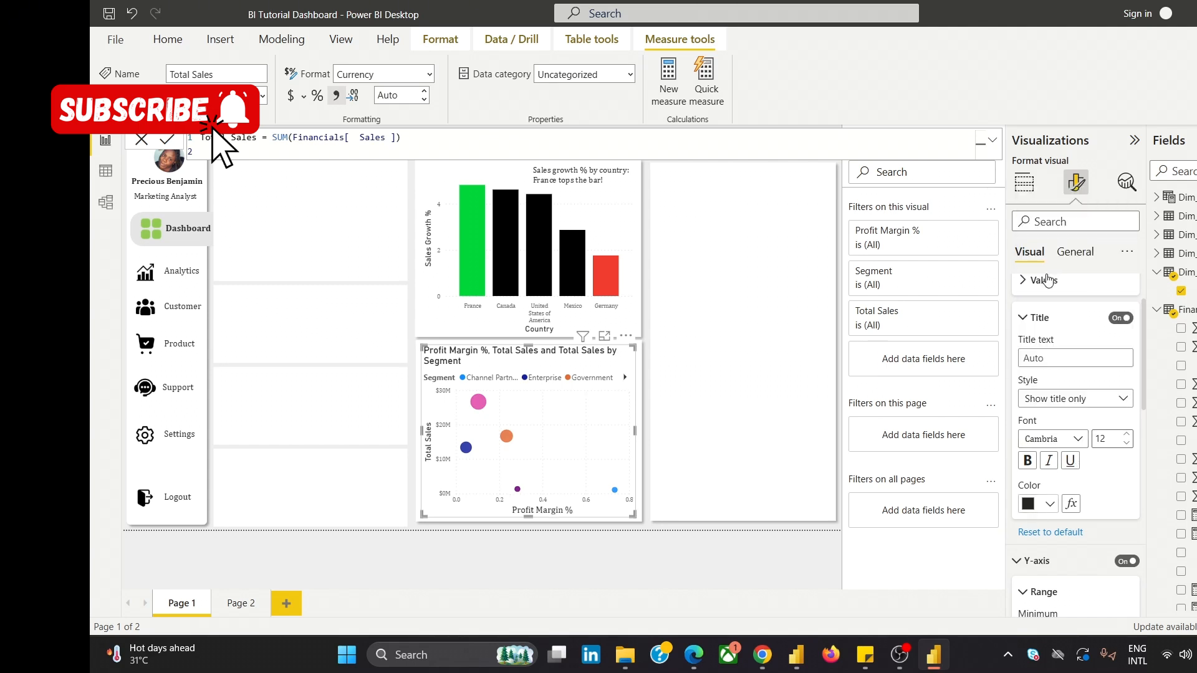
left_click(1126, 444)
left_click(1128, 446)
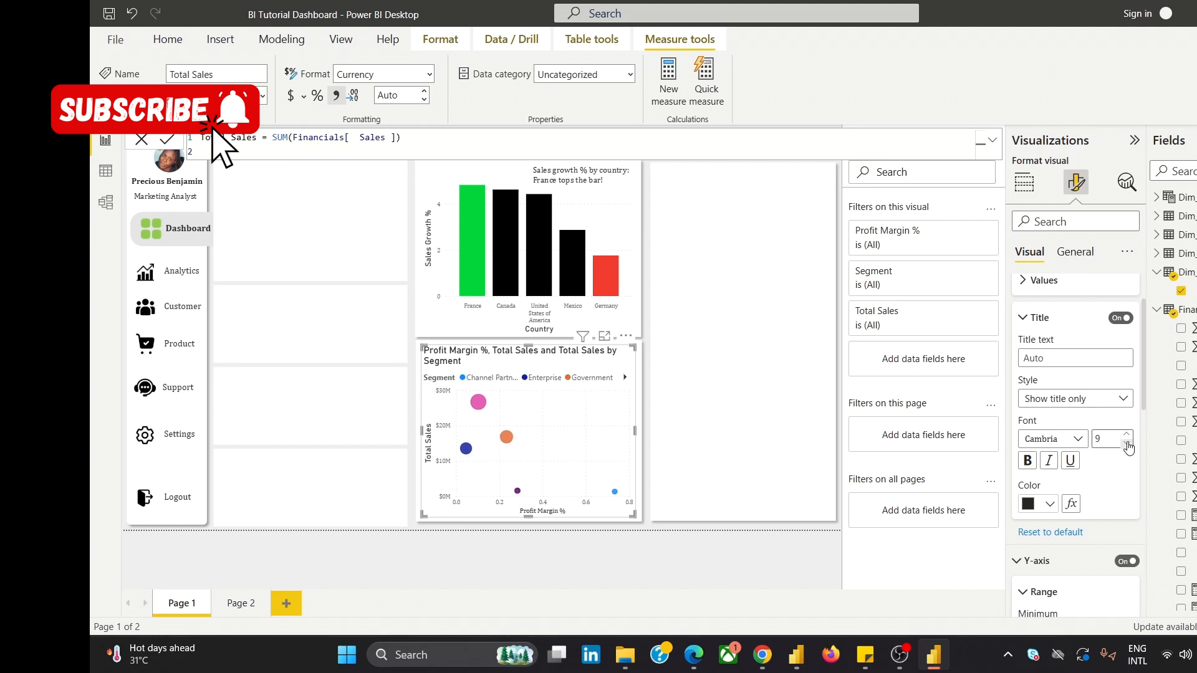
left_click(1128, 445)
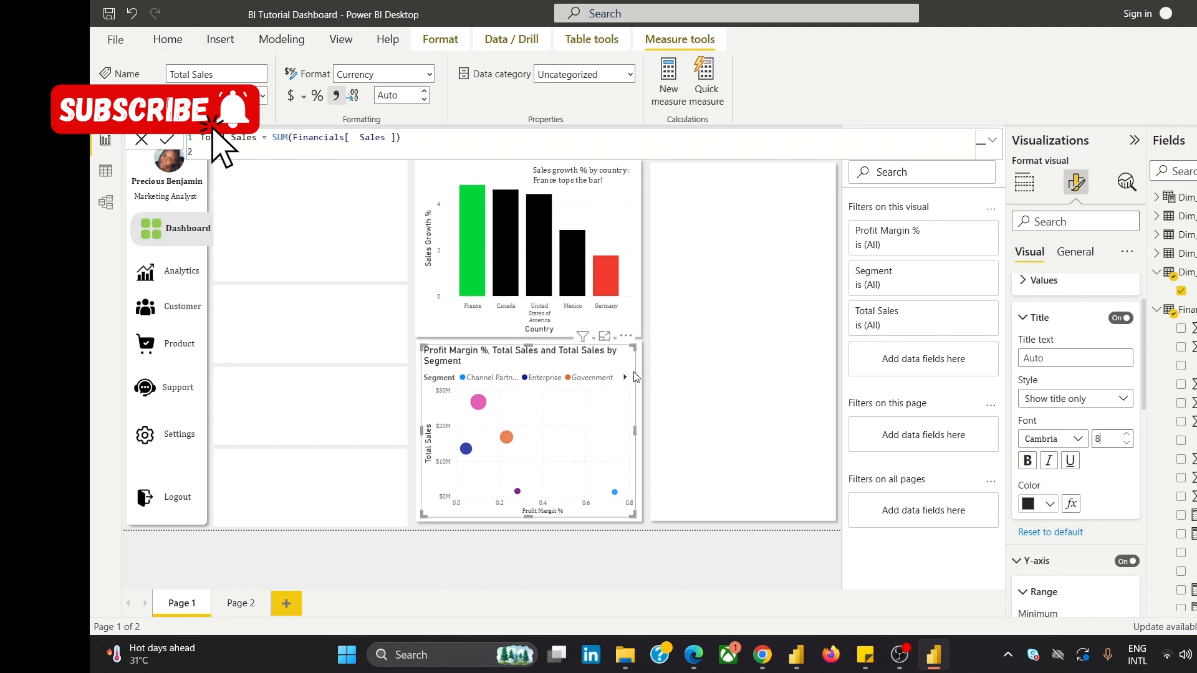
left_click(653, 366)
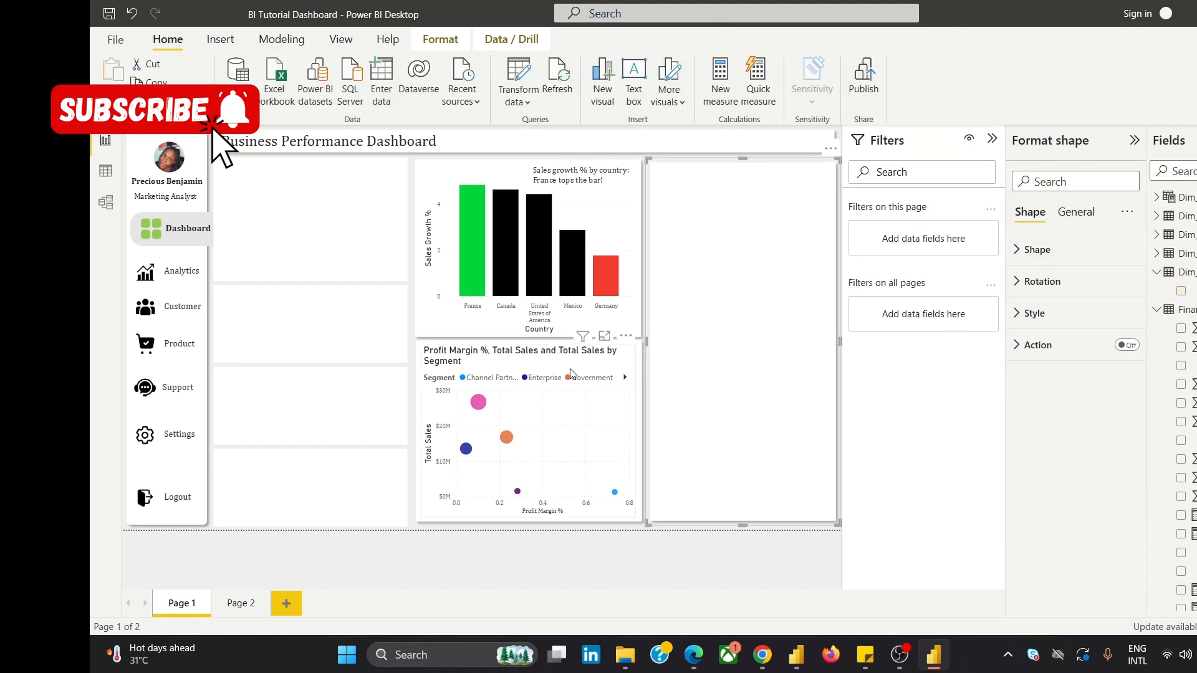
Set the font of the scatter chart's main title to Cambria, size 11.
left_click(555, 355)
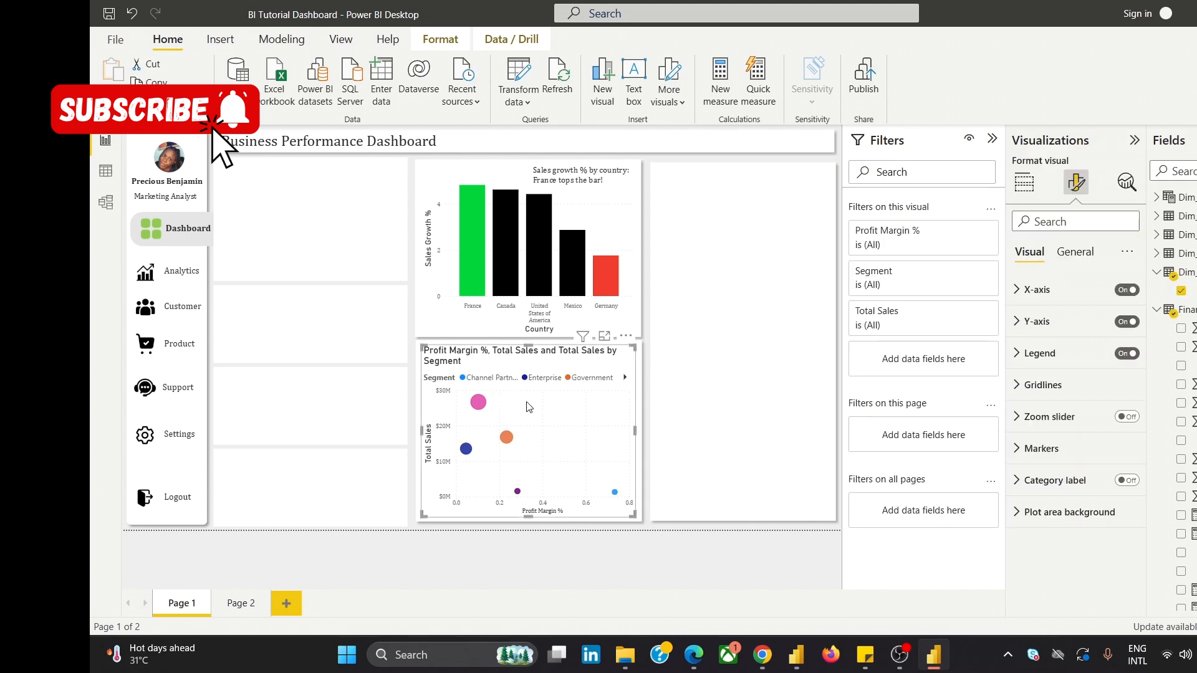
left_click(1082, 249)
left_click(1033, 321)
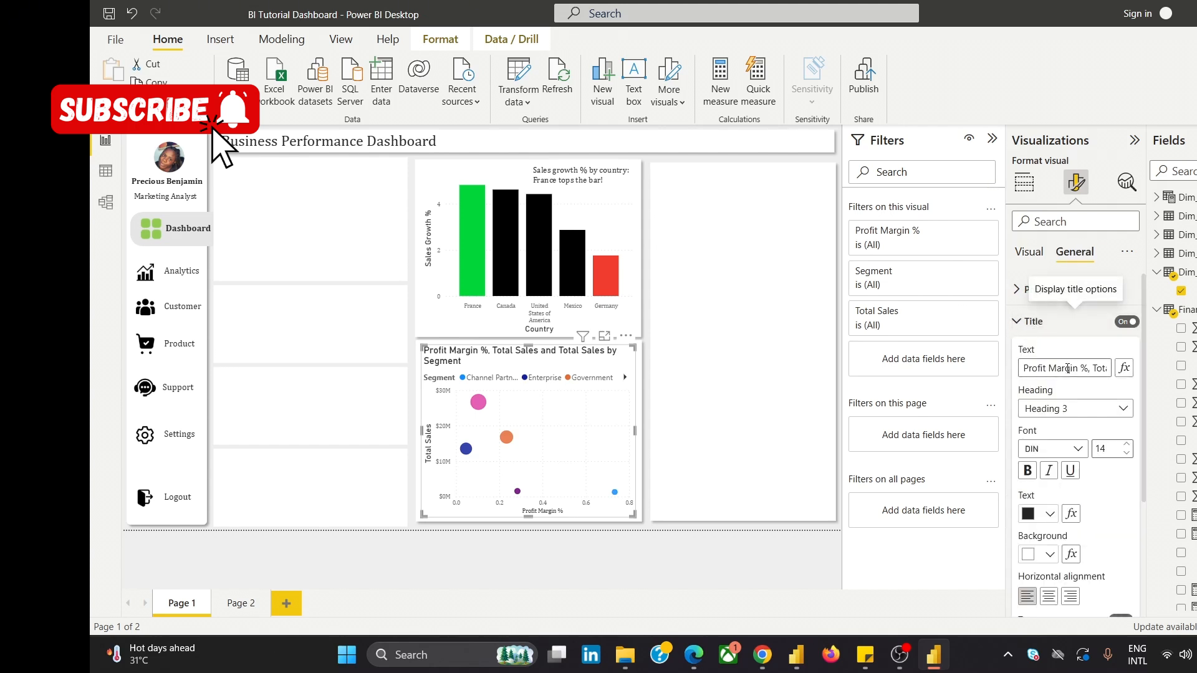
scroll(1060, 450, "down", 1)
left_click(1055, 372)
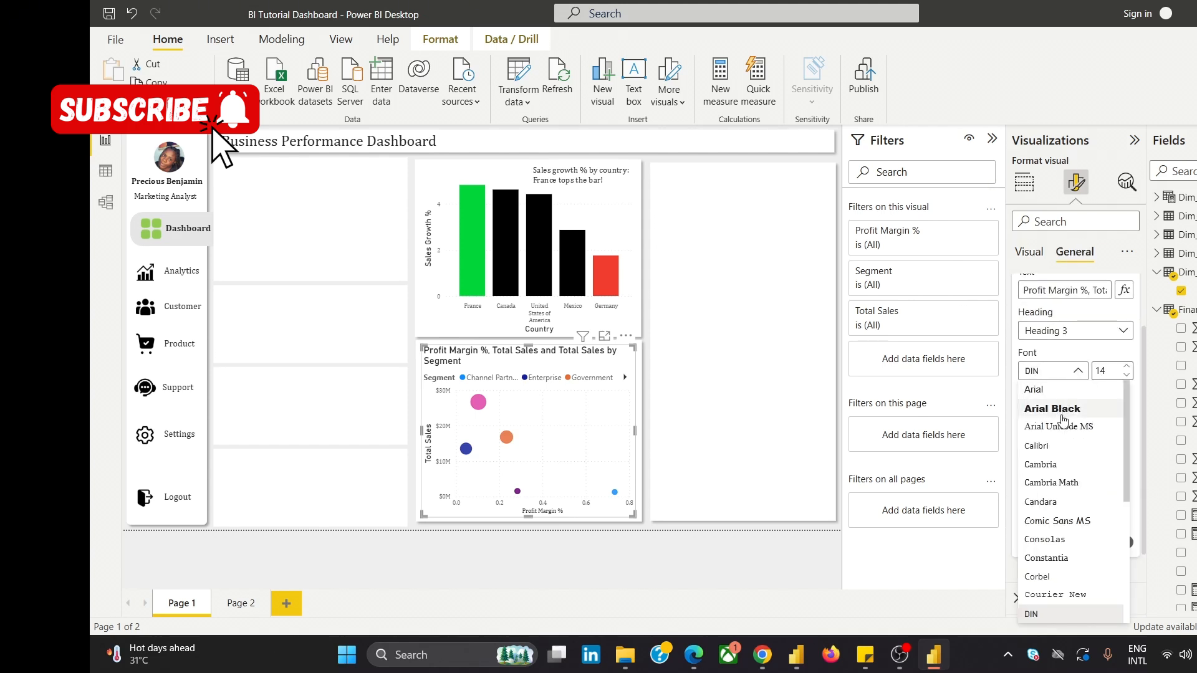
left_click(1092, 464)
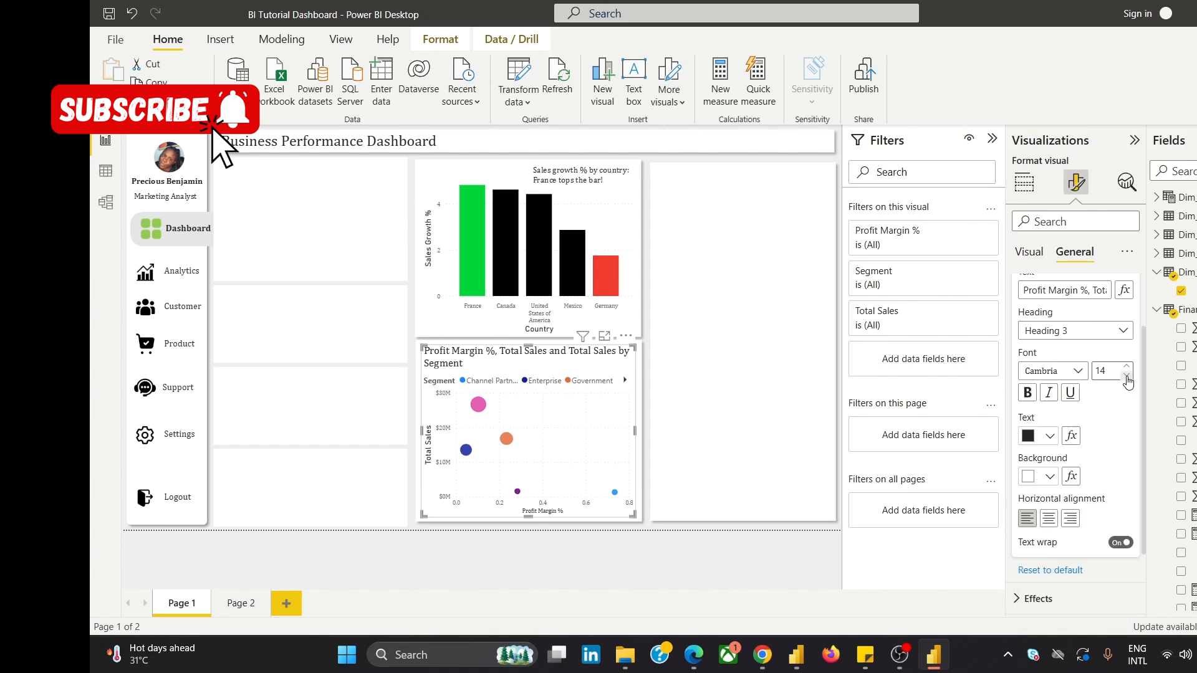
left_click(1127, 376)
left_click(1127, 376)
left_click(1127, 378)
left_click(1127, 377)
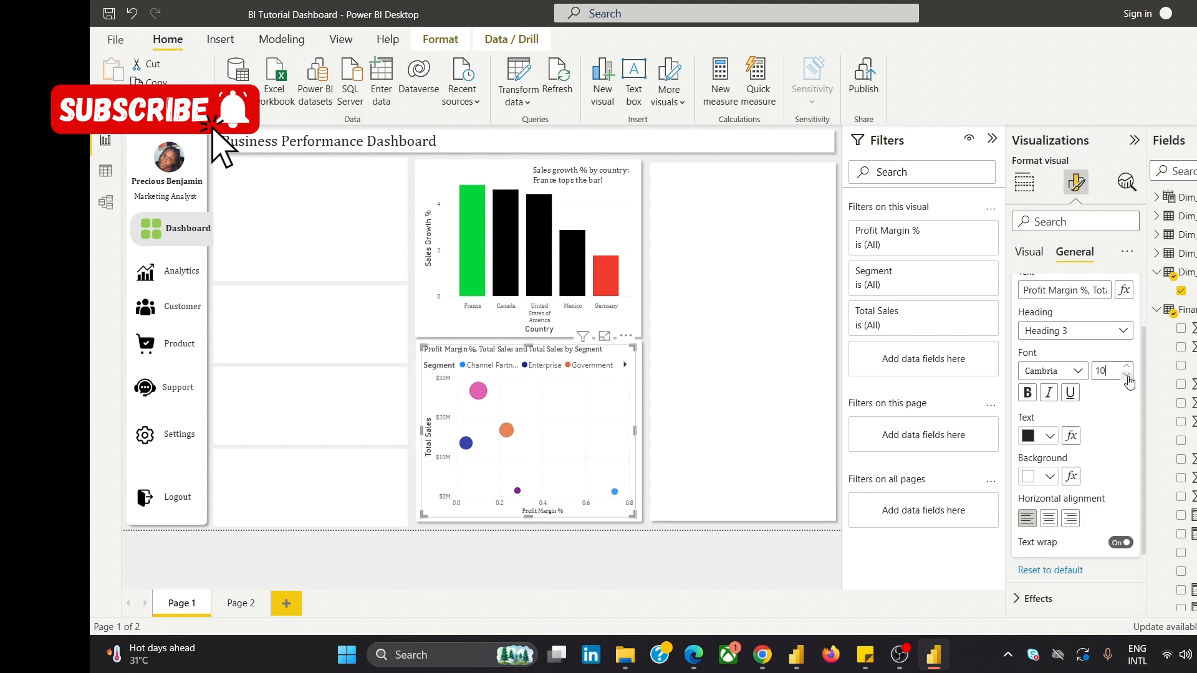
left_click(1126, 367)
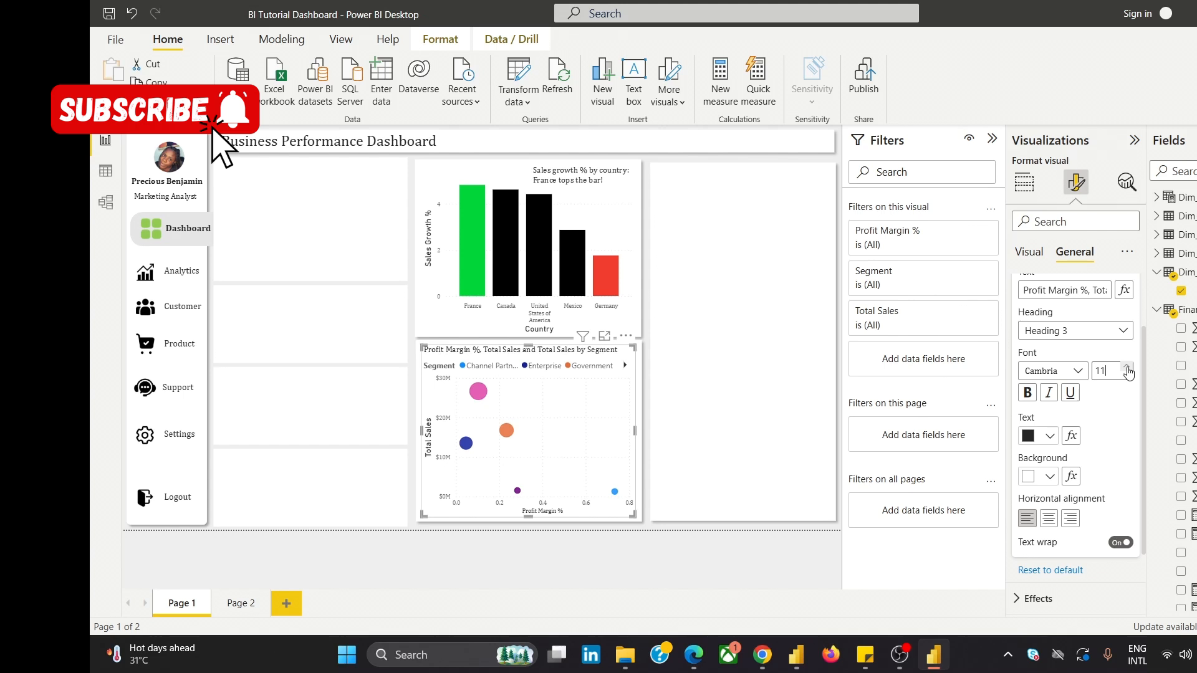
left_click(643, 275)
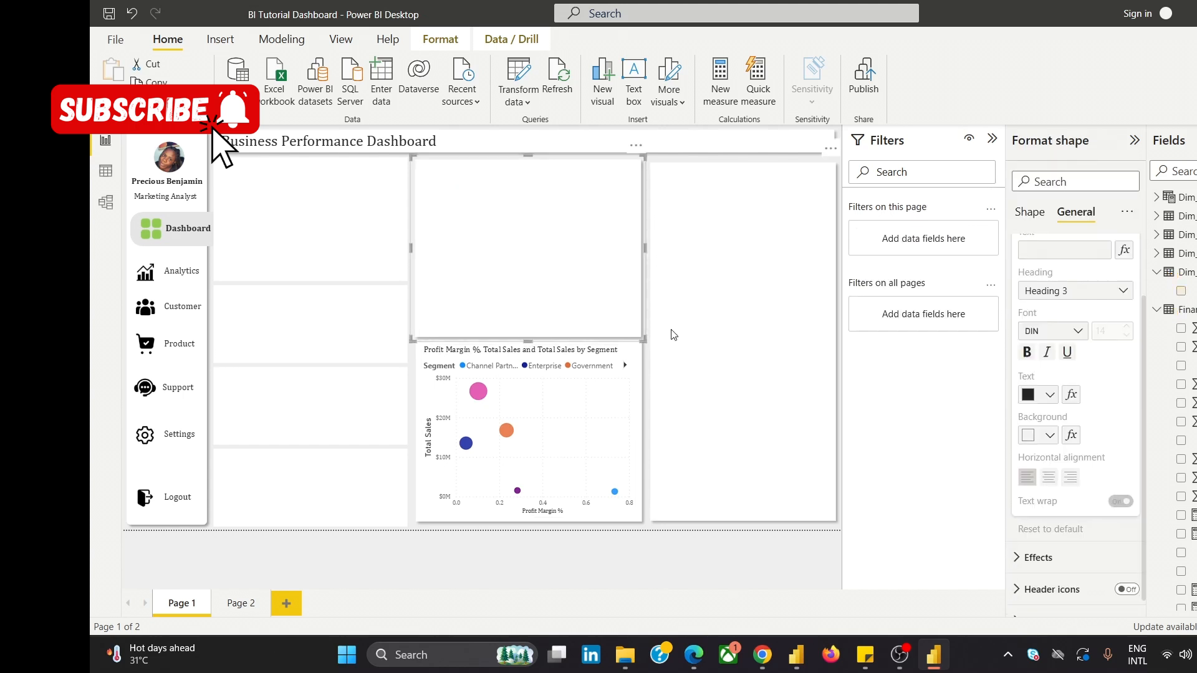
left_click(652, 449)
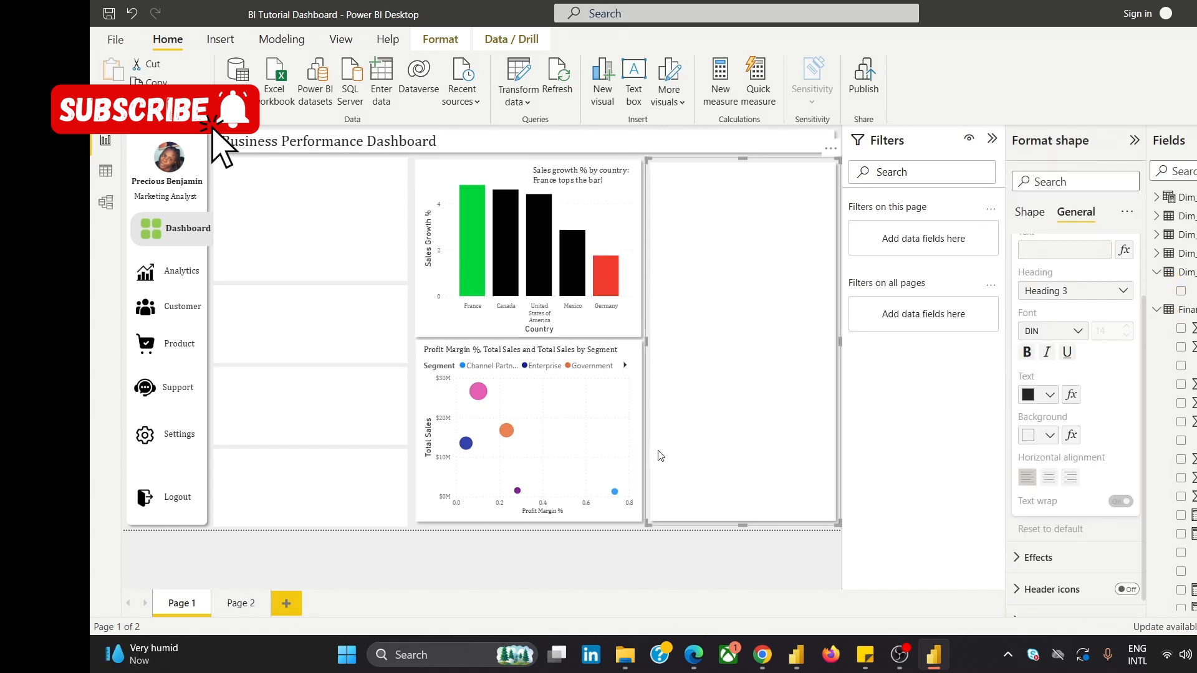
left_click(627, 511)
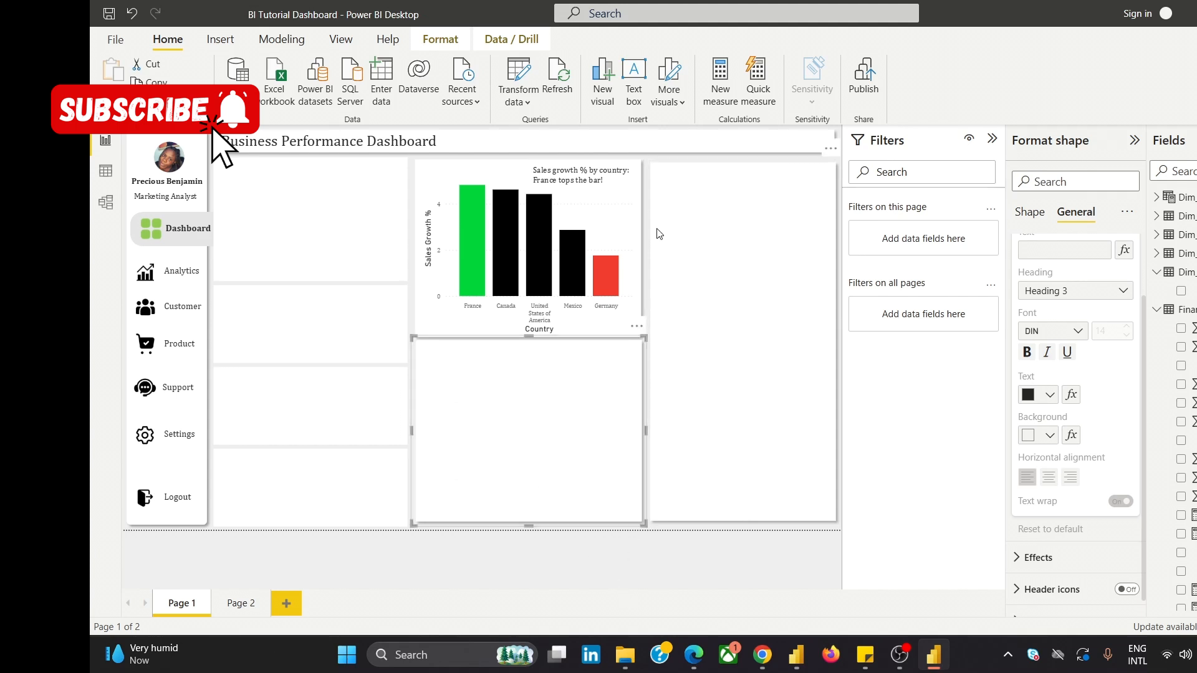
left_click(680, 164)
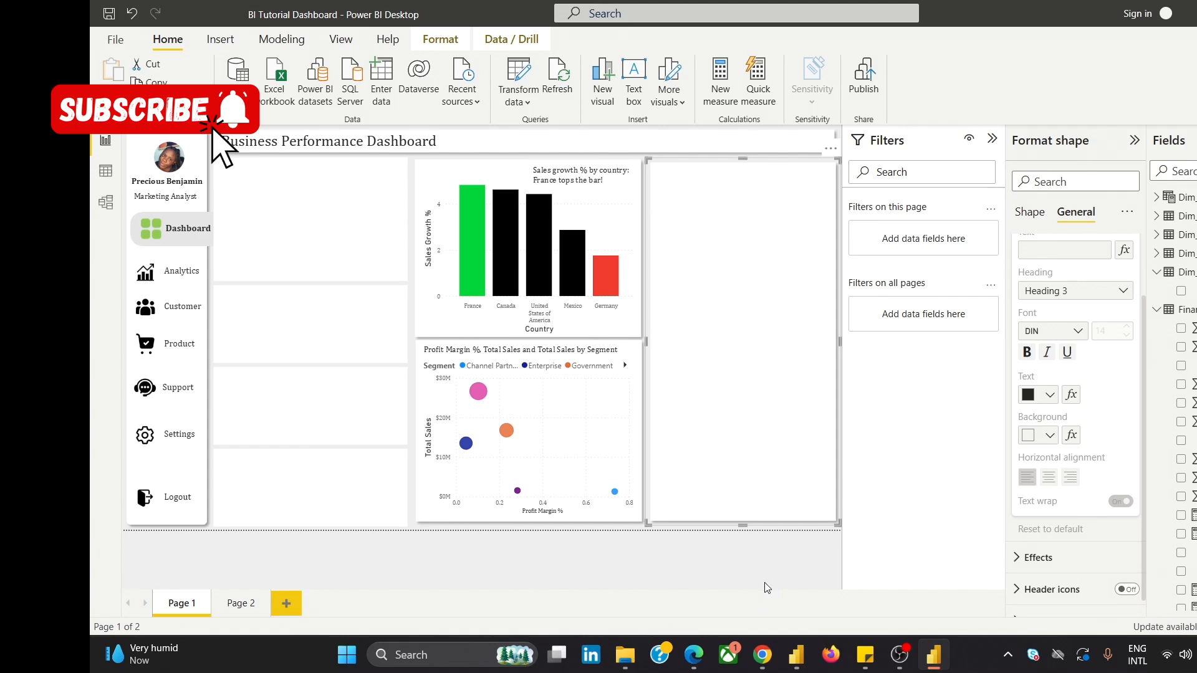
Review the range and font settings of the scatter chart's Y-axis and X-axis values.
left_click(610, 394)
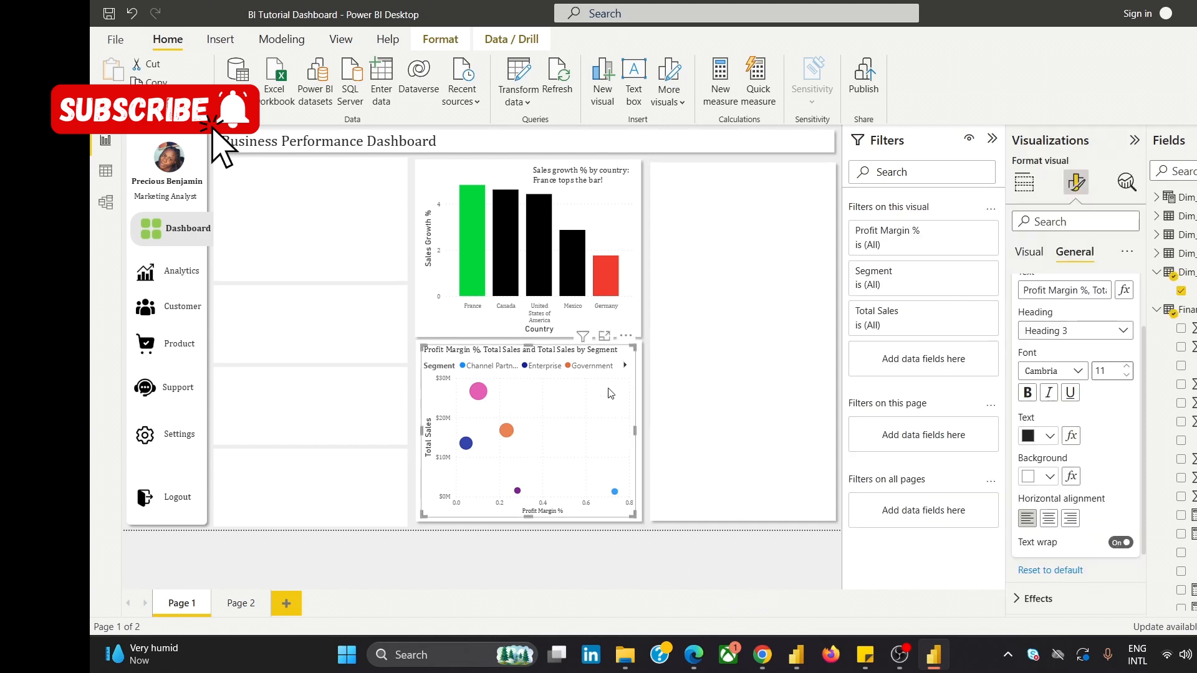
scroll(1042, 268, "up", 2)
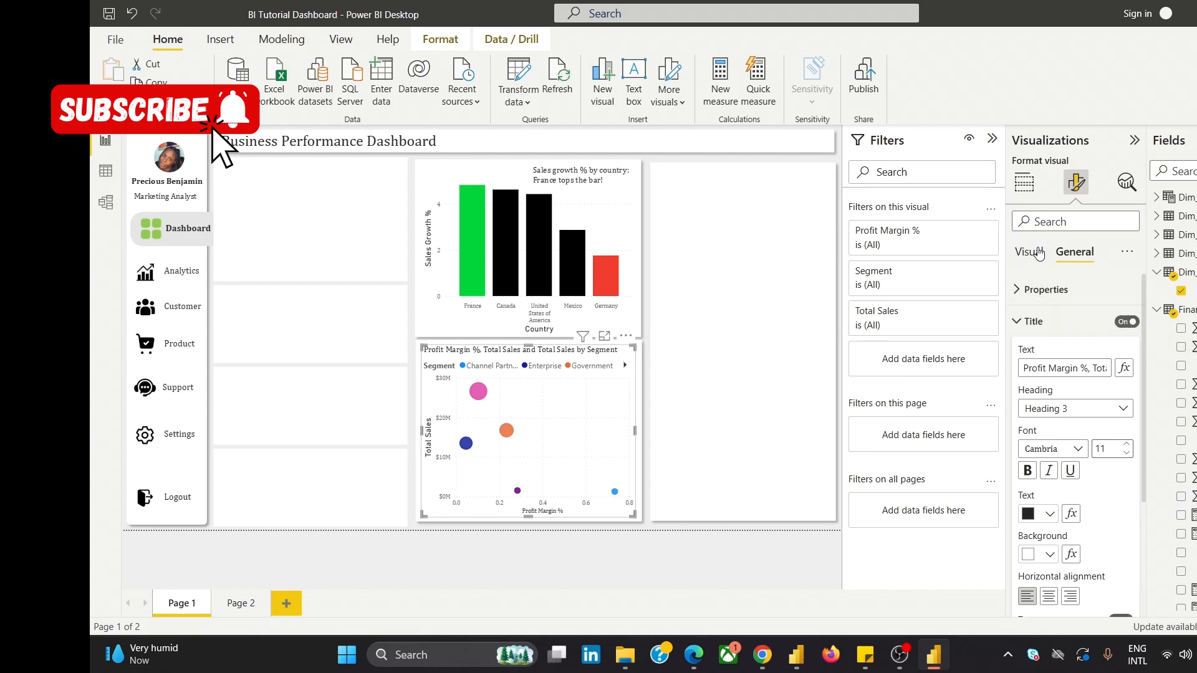
left_click(1030, 252)
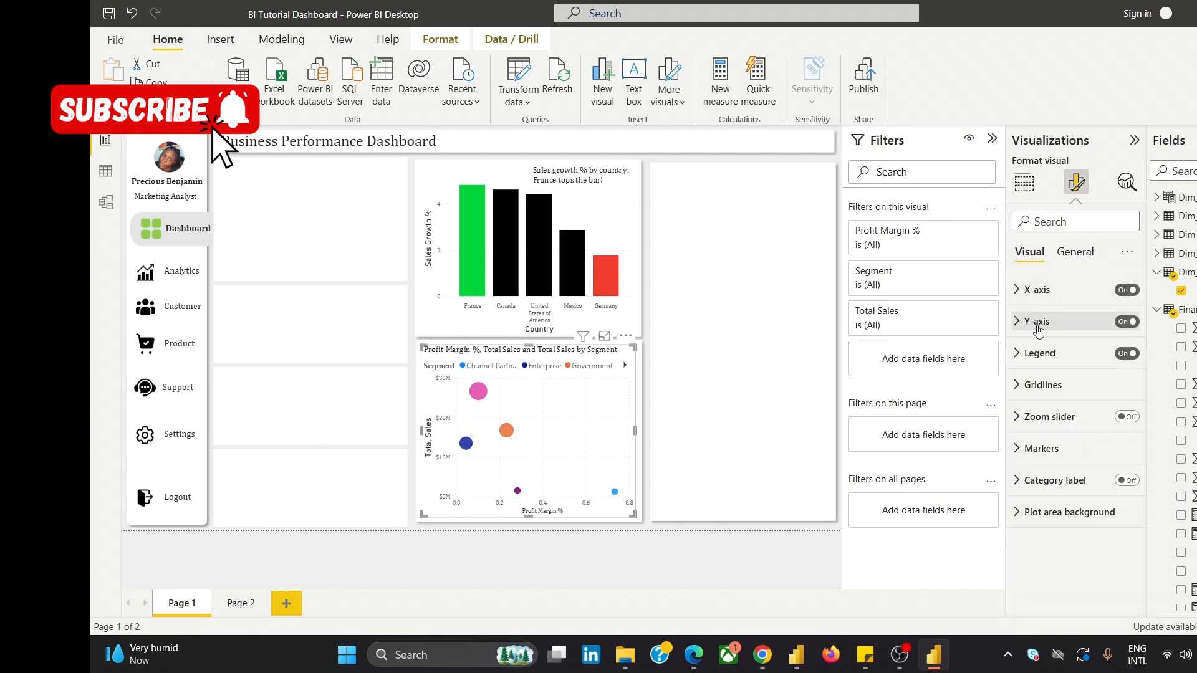
left_click(1018, 323)
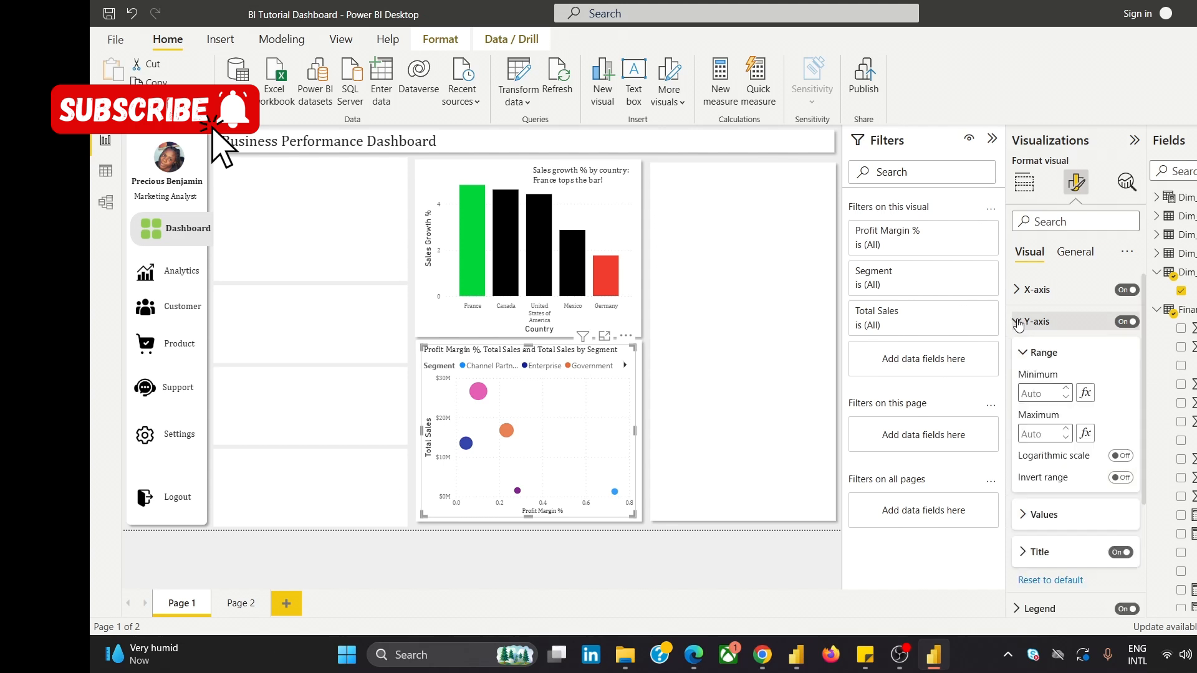
scroll(1028, 349, "down", 3)
left_click(1035, 348)
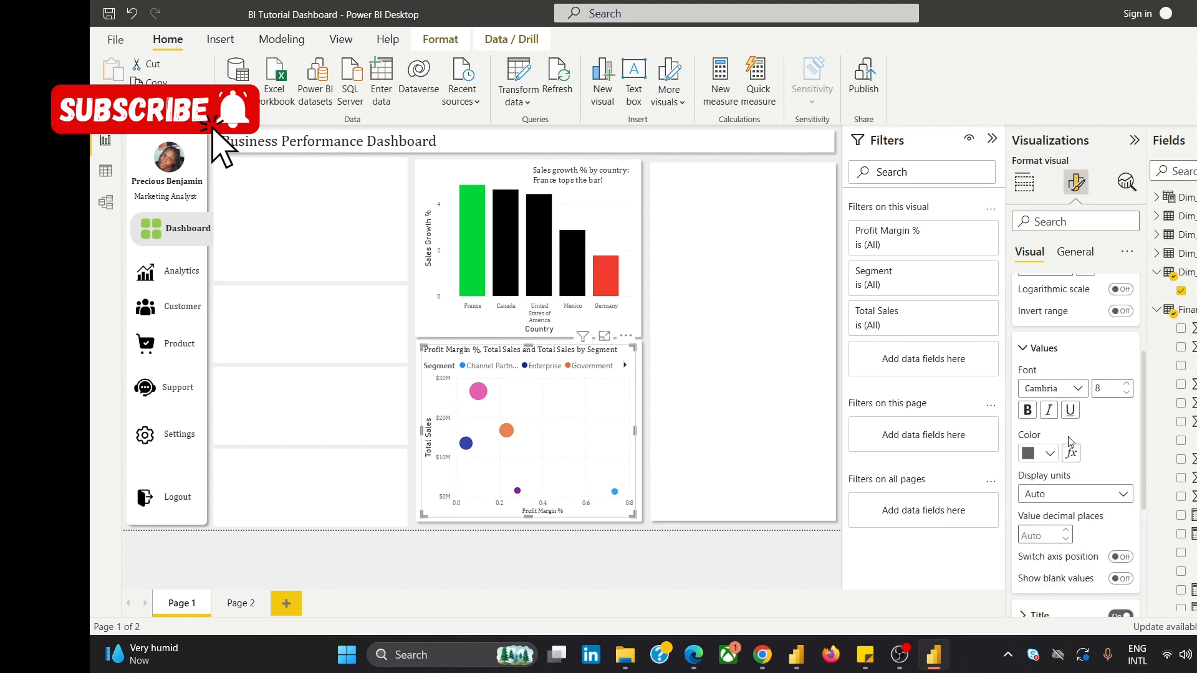
scroll(1069, 440, "down", 3)
scroll(1053, 443, "up", 5)
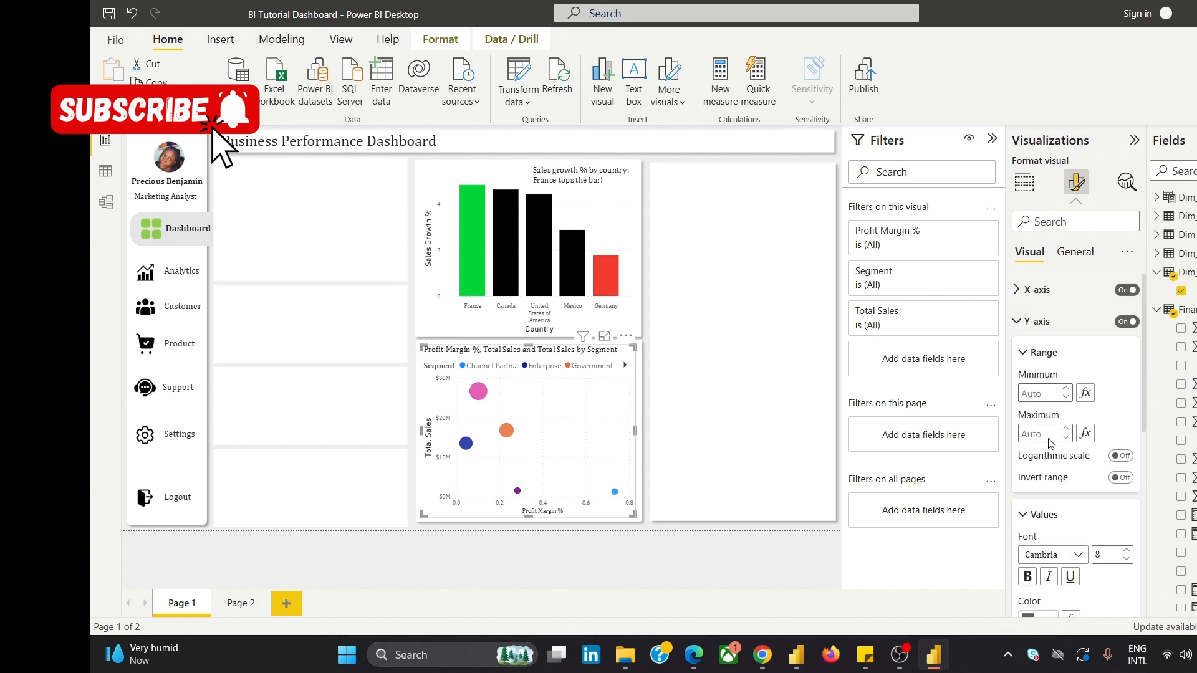
left_click(1020, 353)
left_click(1017, 289)
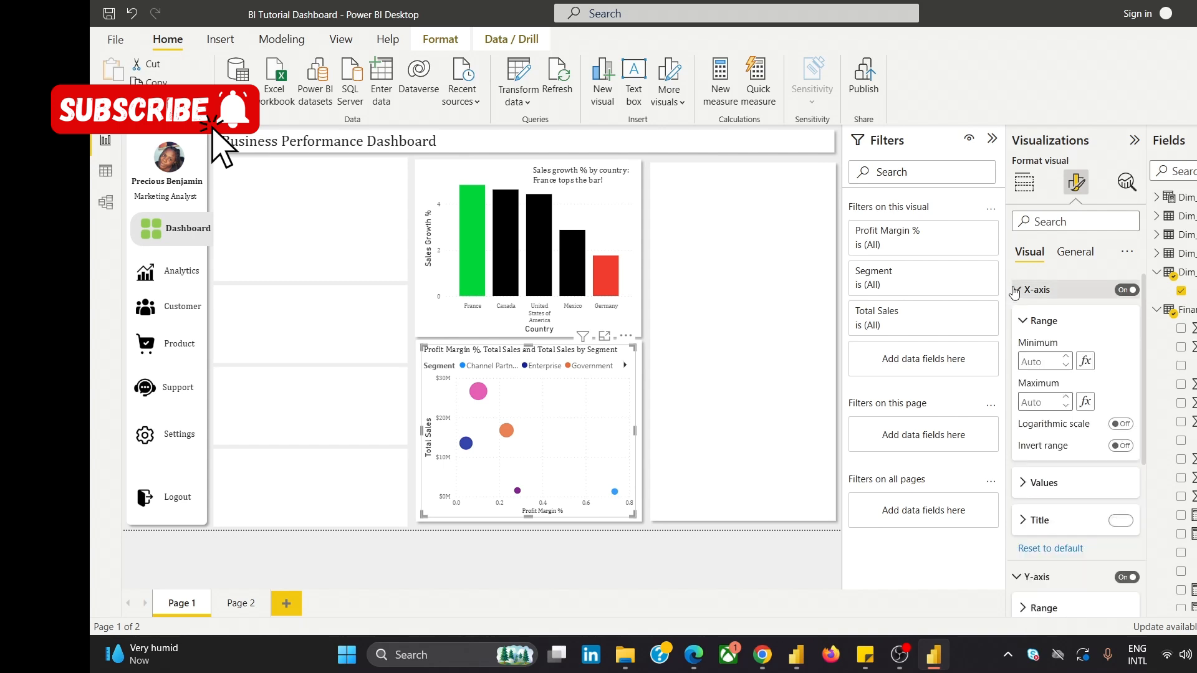
left_click(1032, 488)
scroll(1036, 493, "down", 3)
scroll(1039, 487, "up", 3)
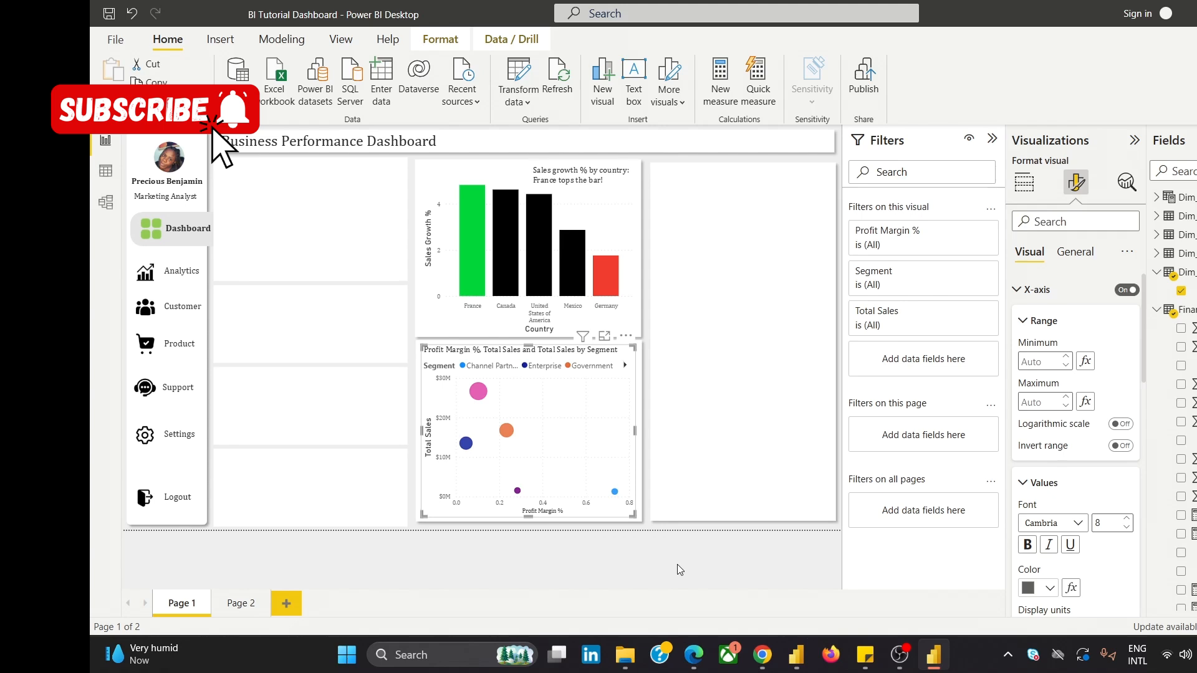
Check the reference design in Chrome, return to Power BI, and insert a clustered bar chart in the upper part of the tall empty panel.
mouse_move(758, 666)
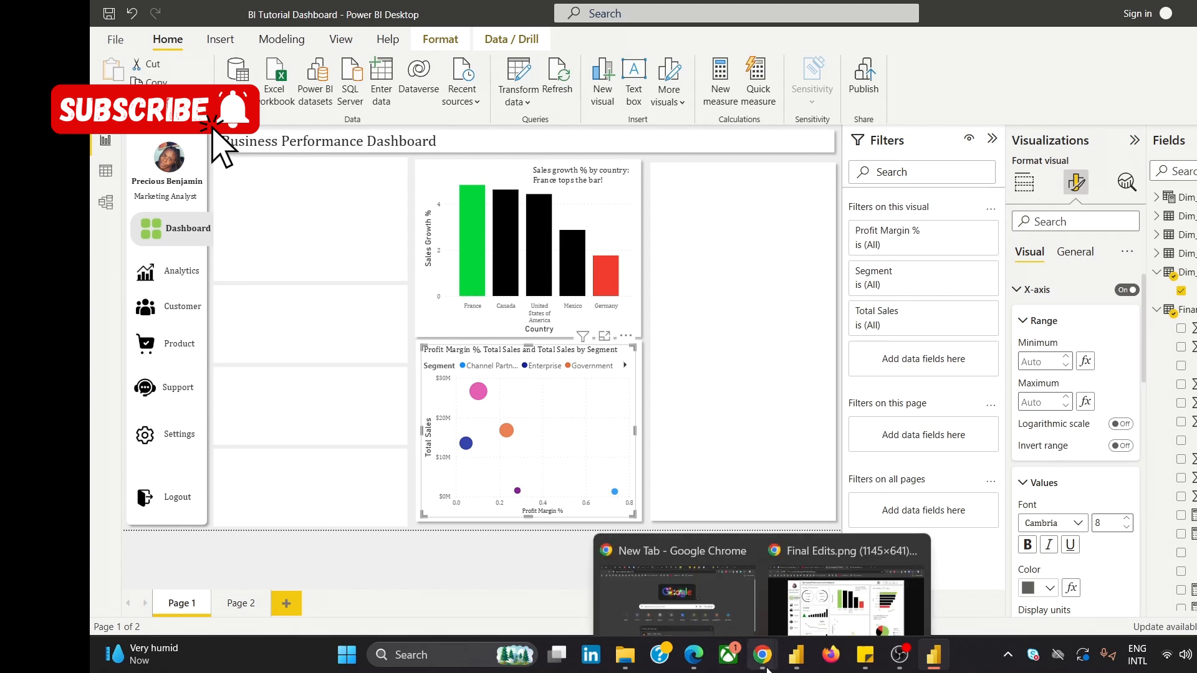
left_click(840, 594)
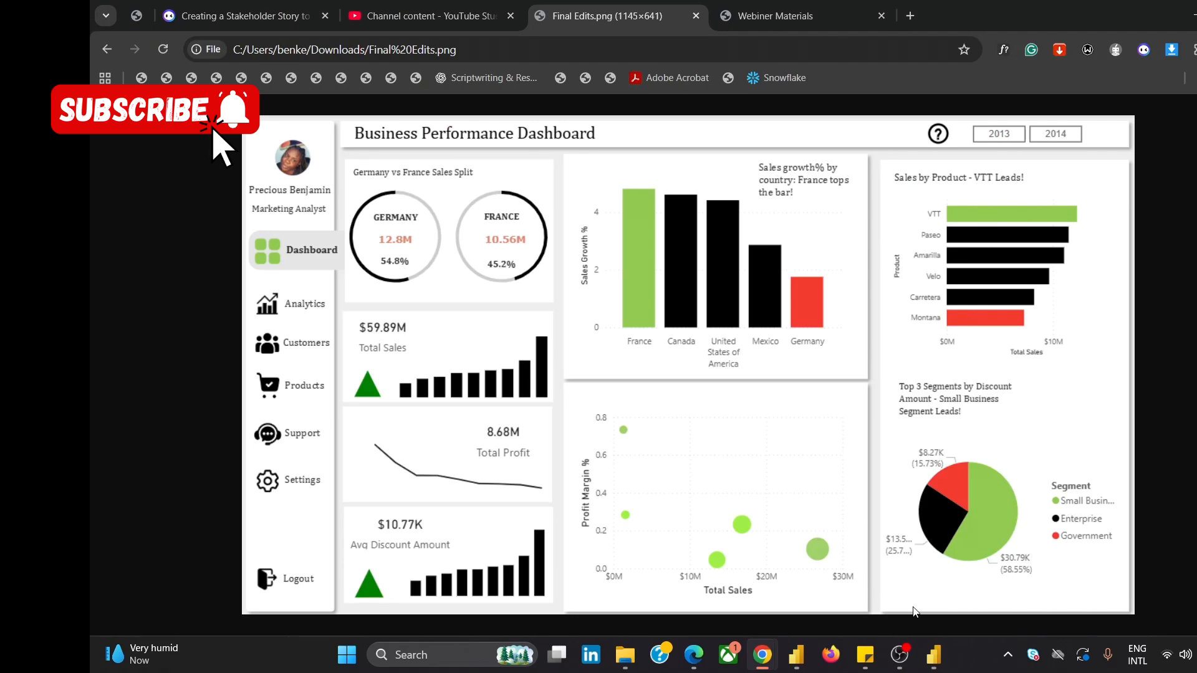
mouse_move(933, 658)
left_click(910, 564)
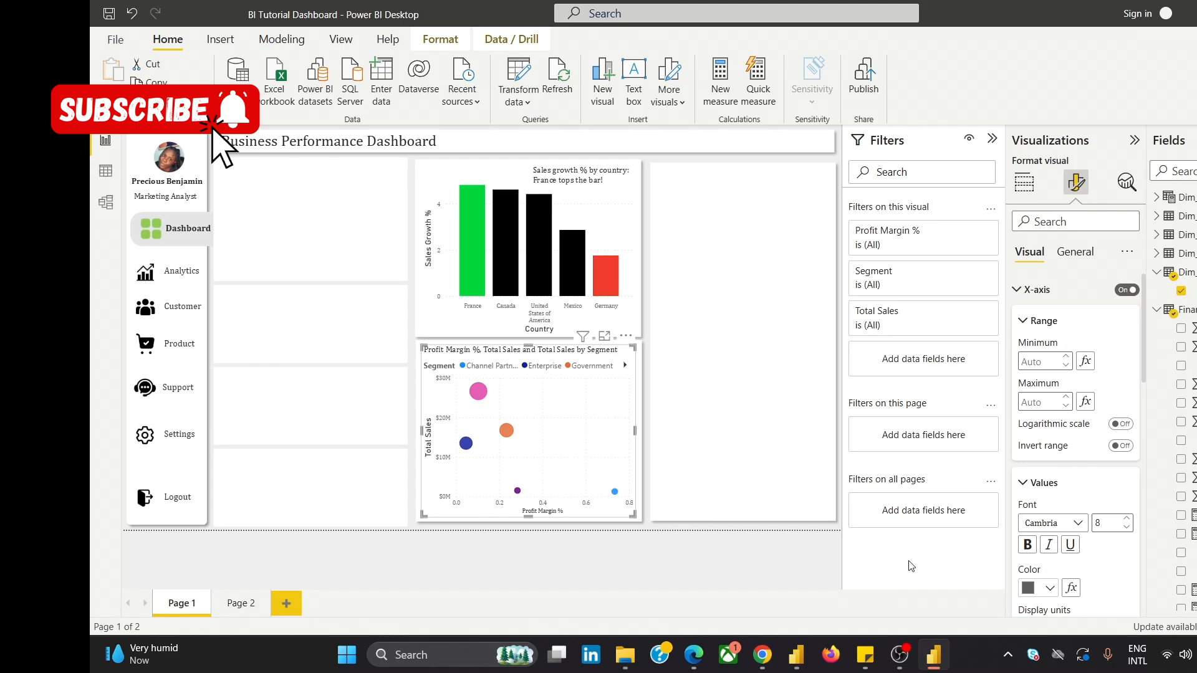
left_click(790, 240)
left_click(220, 39)
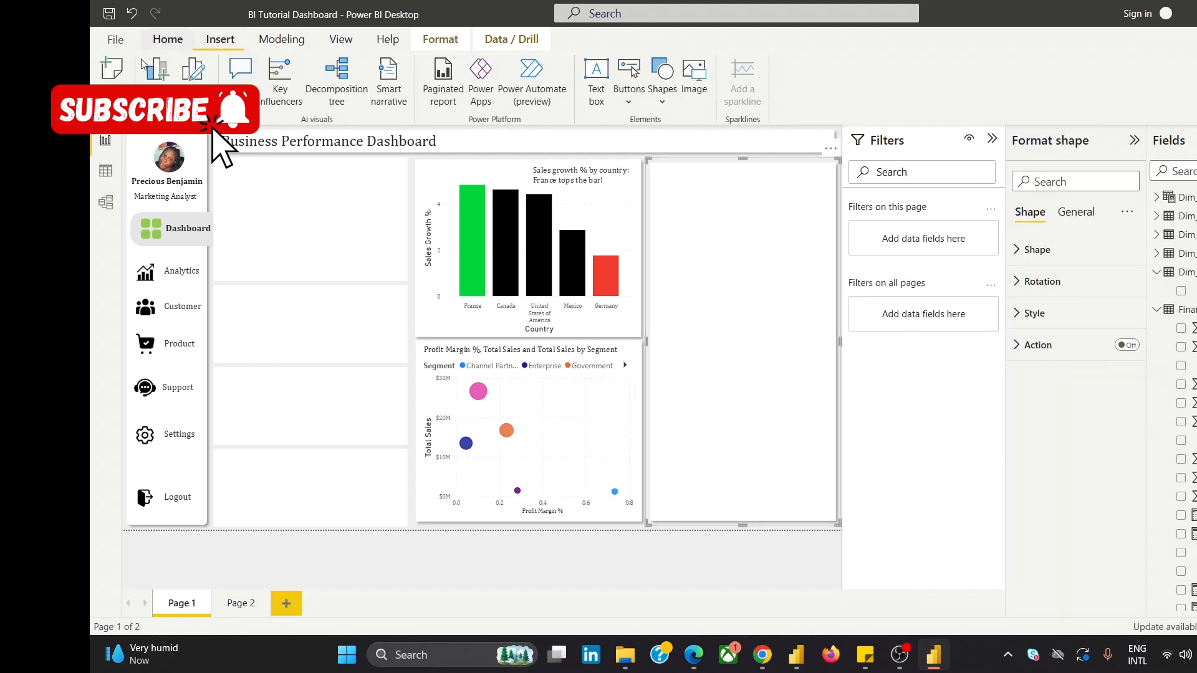
left_click(162, 73)
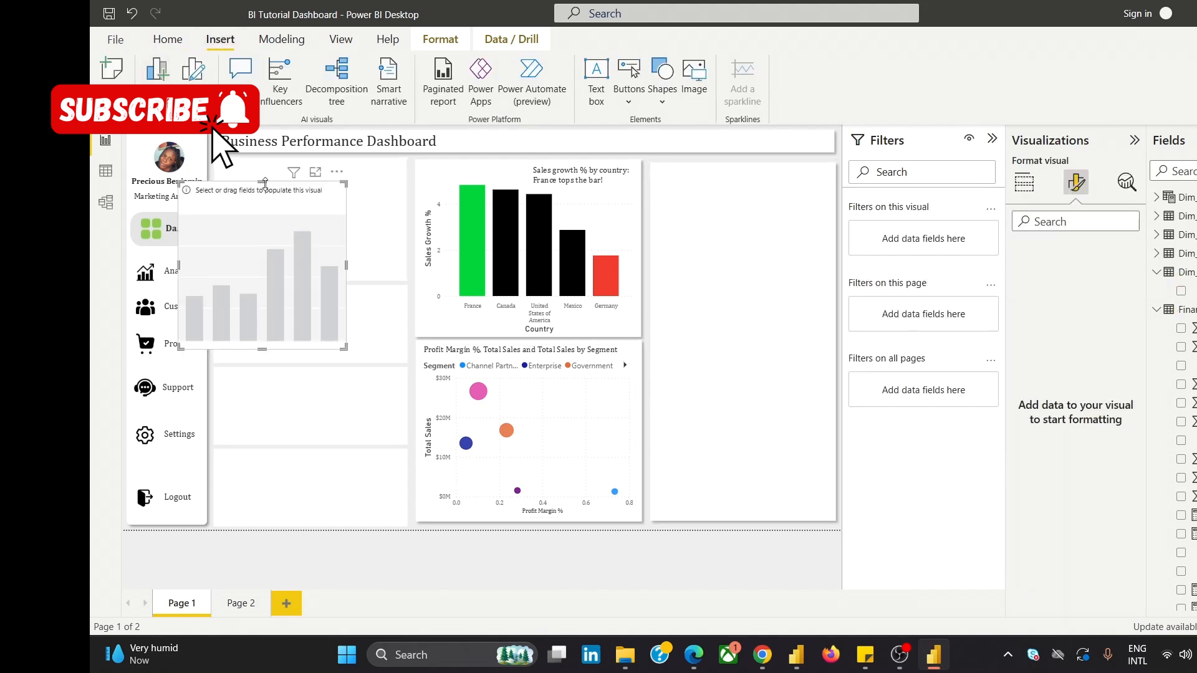
left_click_drag(312, 205, 761, 240)
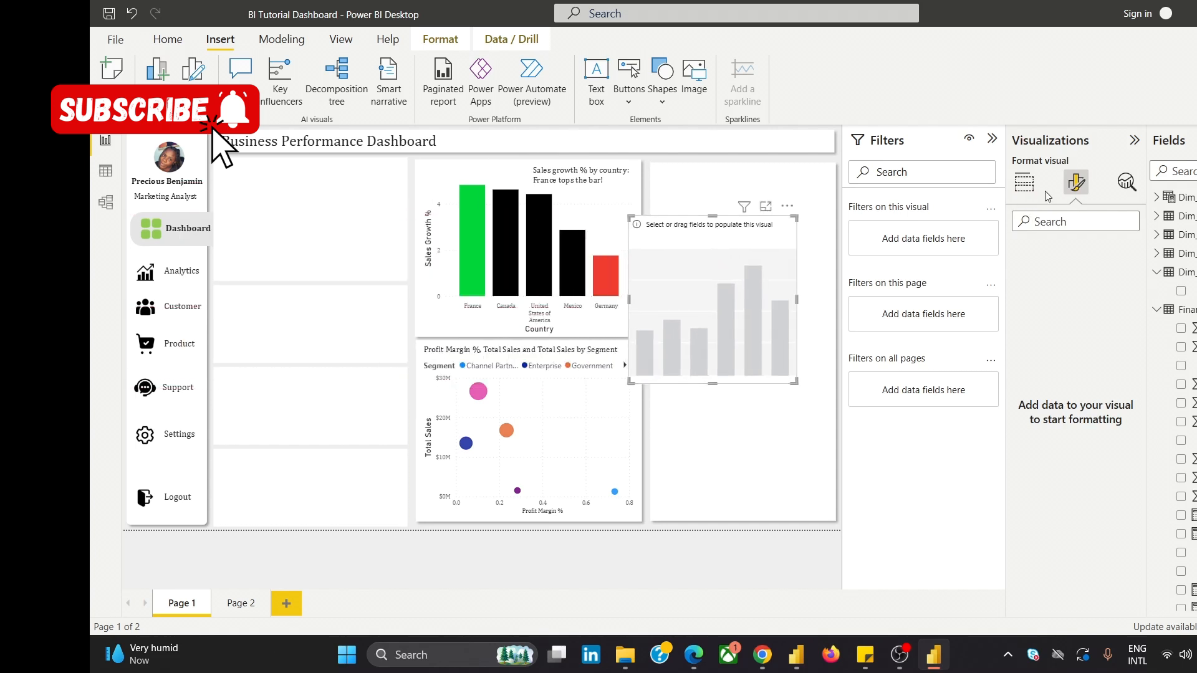
left_click(1024, 182)
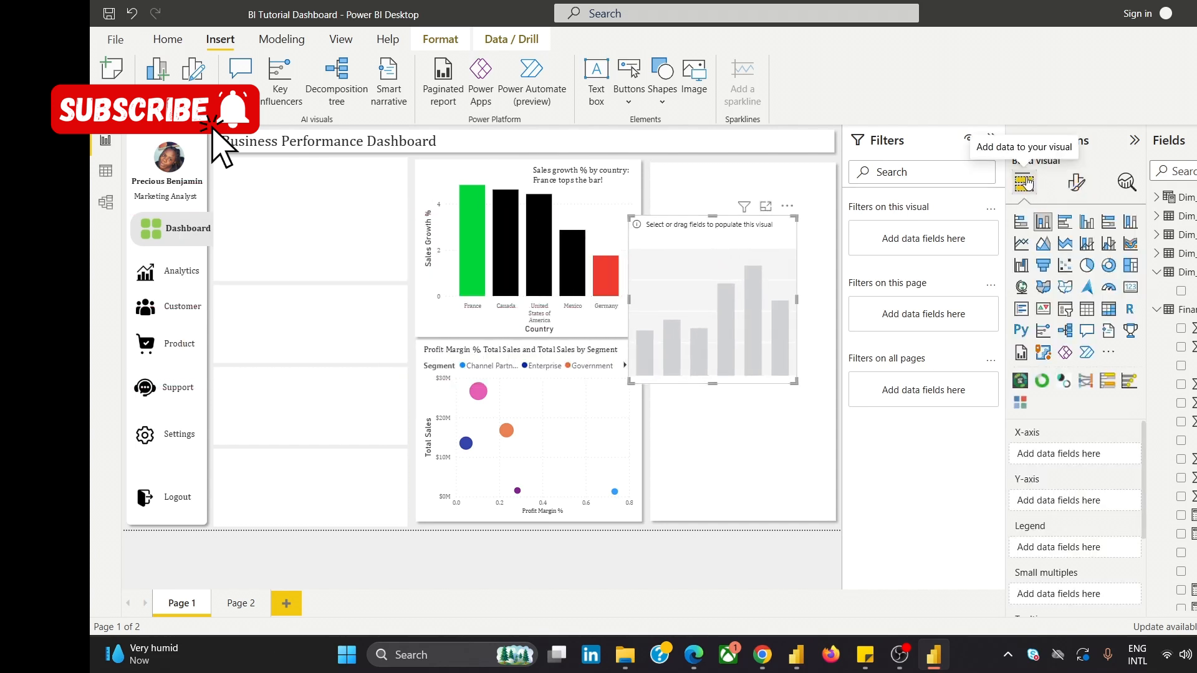
left_click(1065, 223)
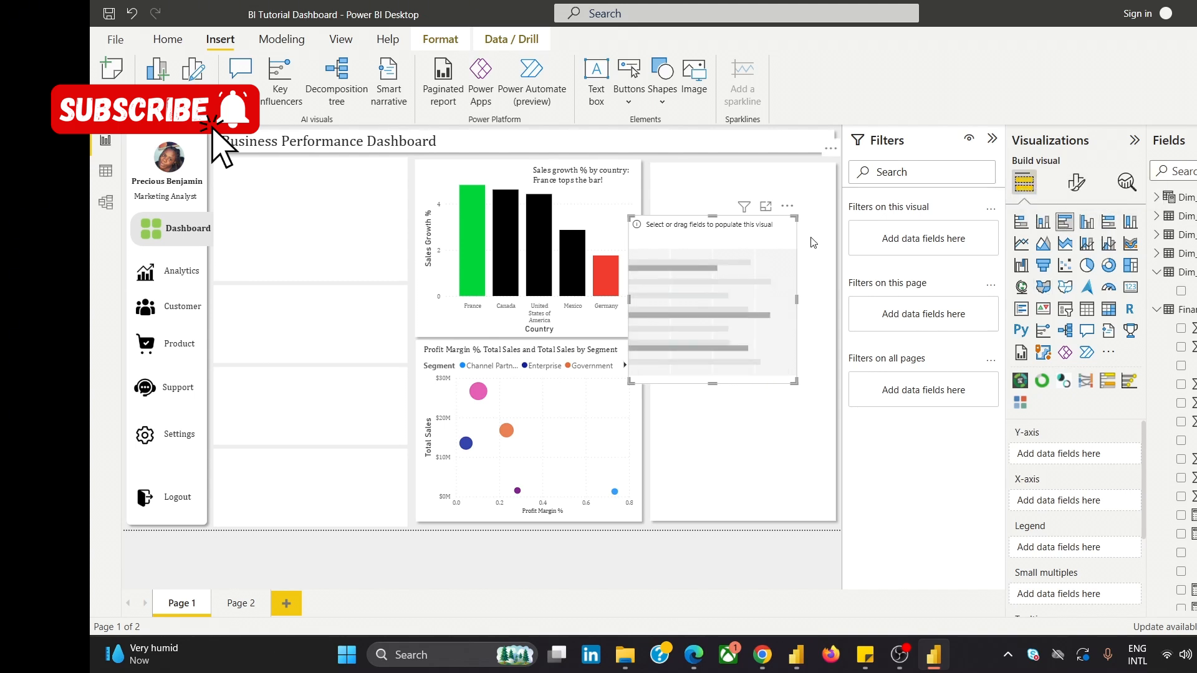
left_click_drag(775, 246, 806, 208)
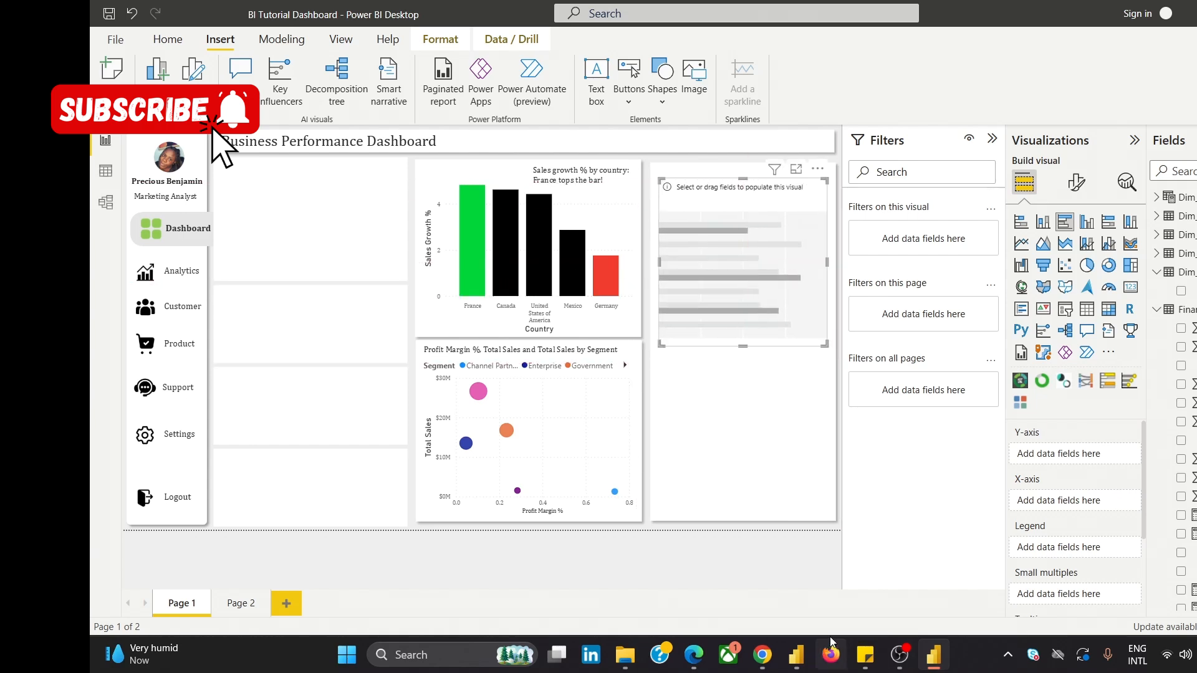
Assign Product to the new bar chart's Y-axis and Total Sales to its X-axis.
mouse_move(766, 653)
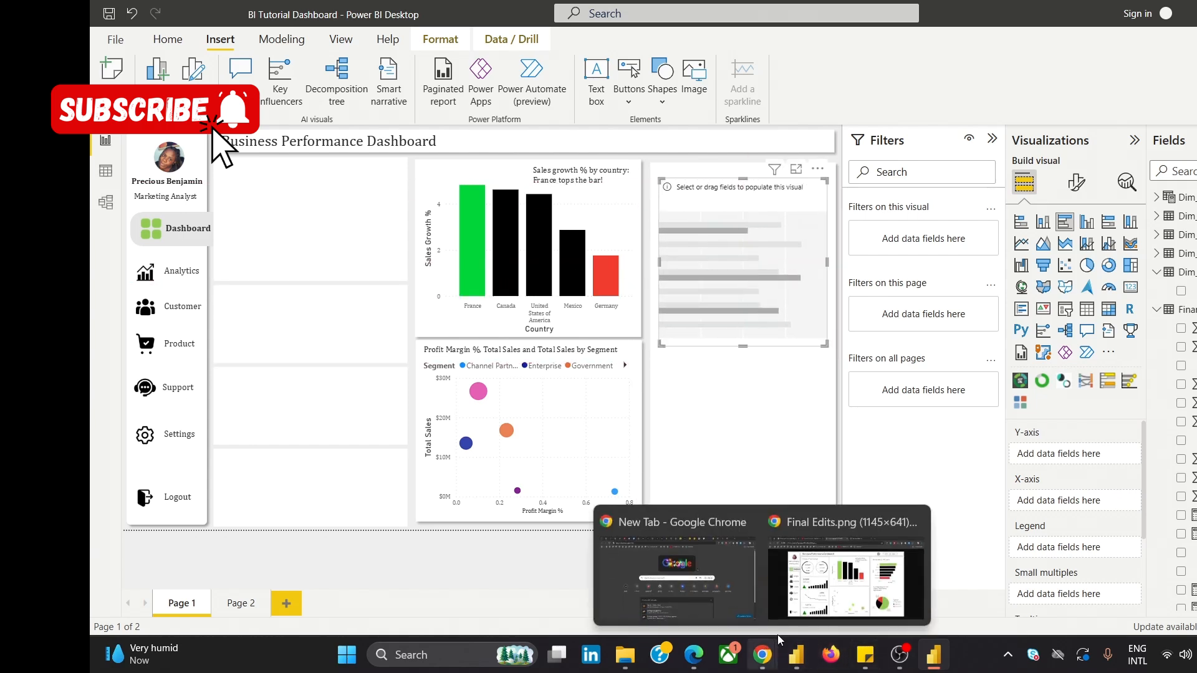
mouse_move(840, 598)
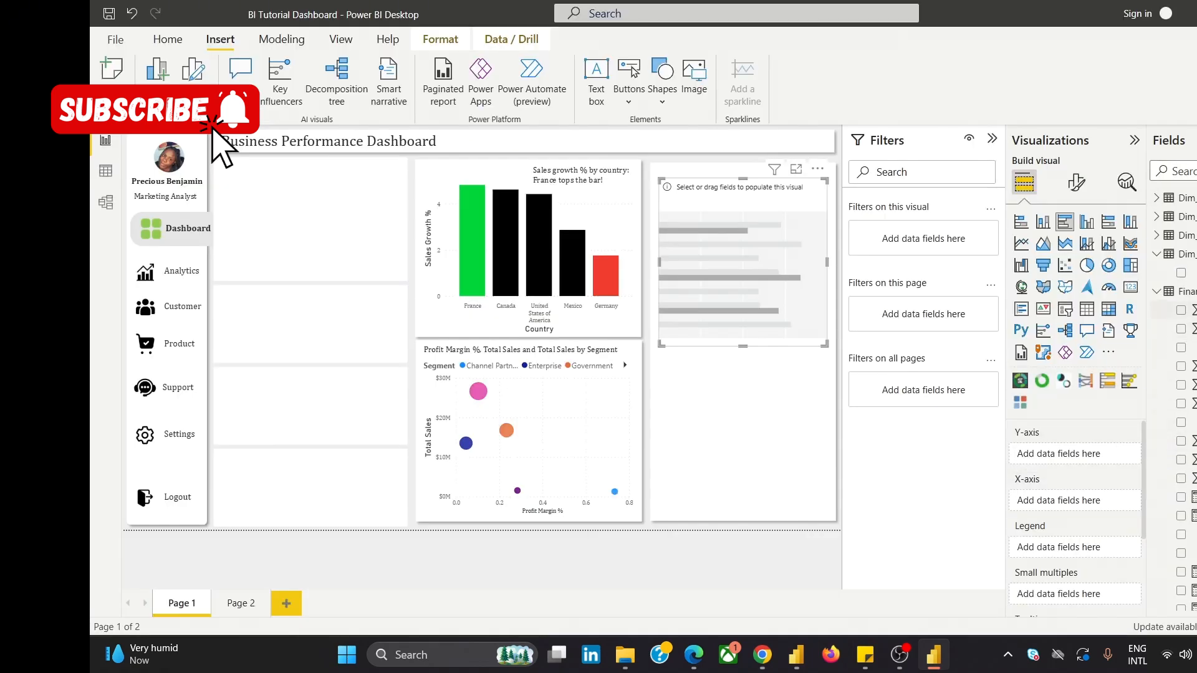
scroll(1172, 399, "down", 3)
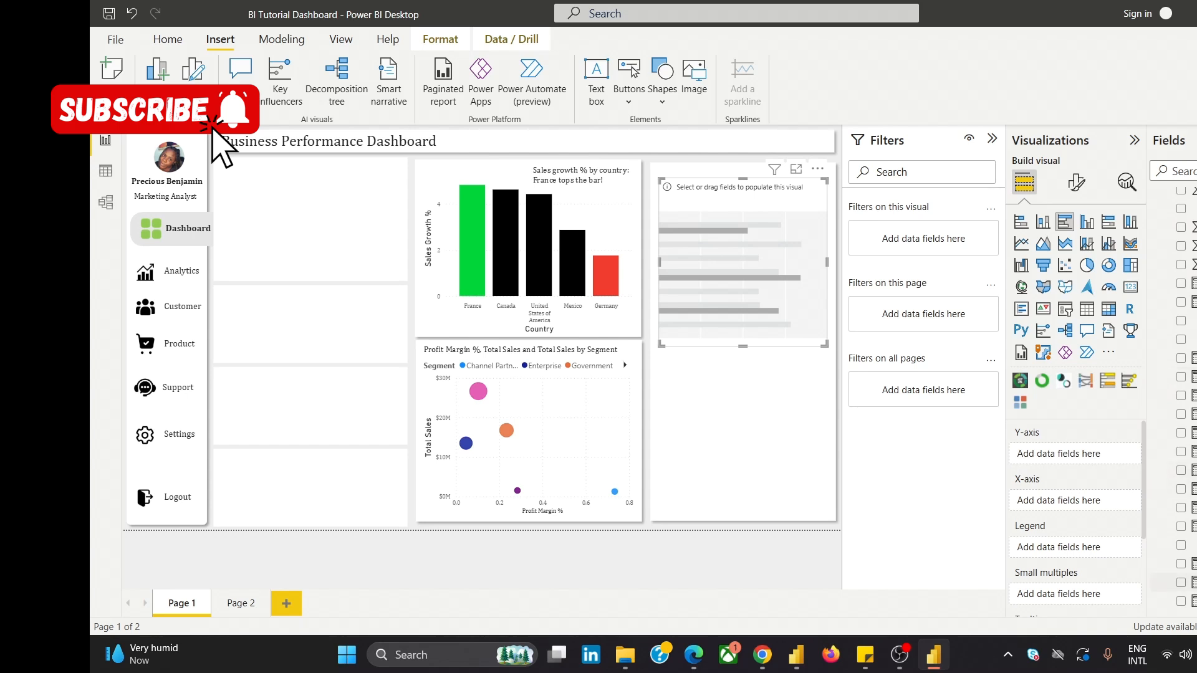
left_click_drag(1195, 583, 1105, 458)
left_click_drag(1195, 583, 1125, 465)
scroll(1192, 412, "up", 1)
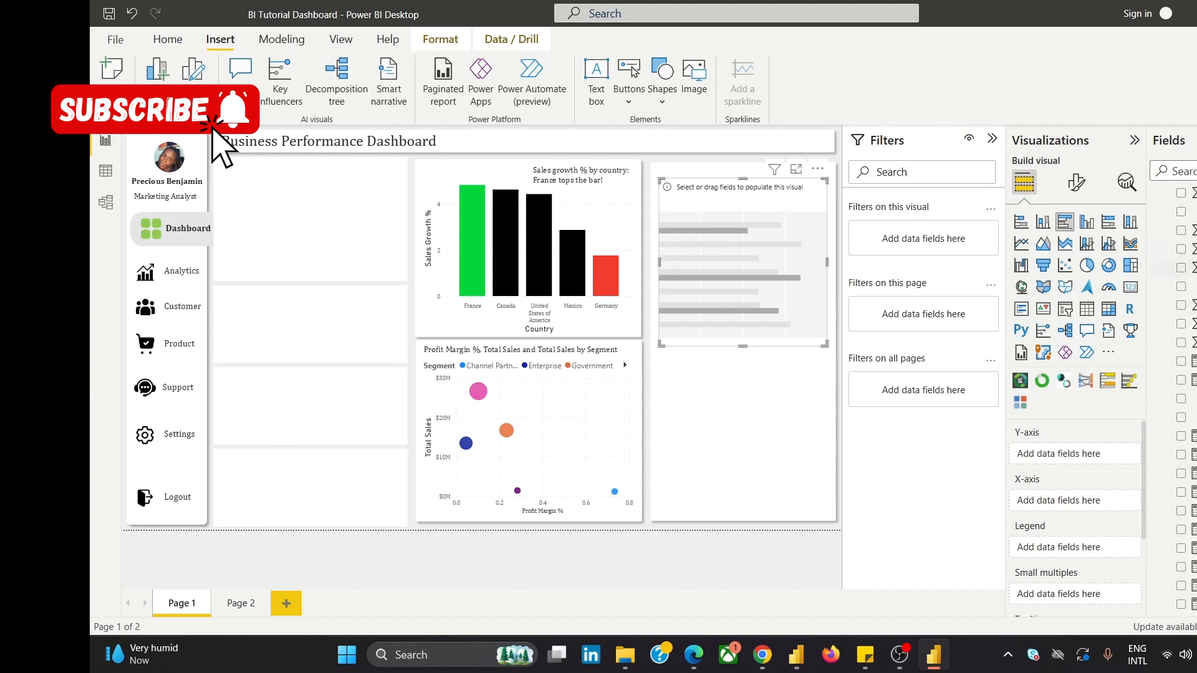
scroll(1192, 262, "up", 2)
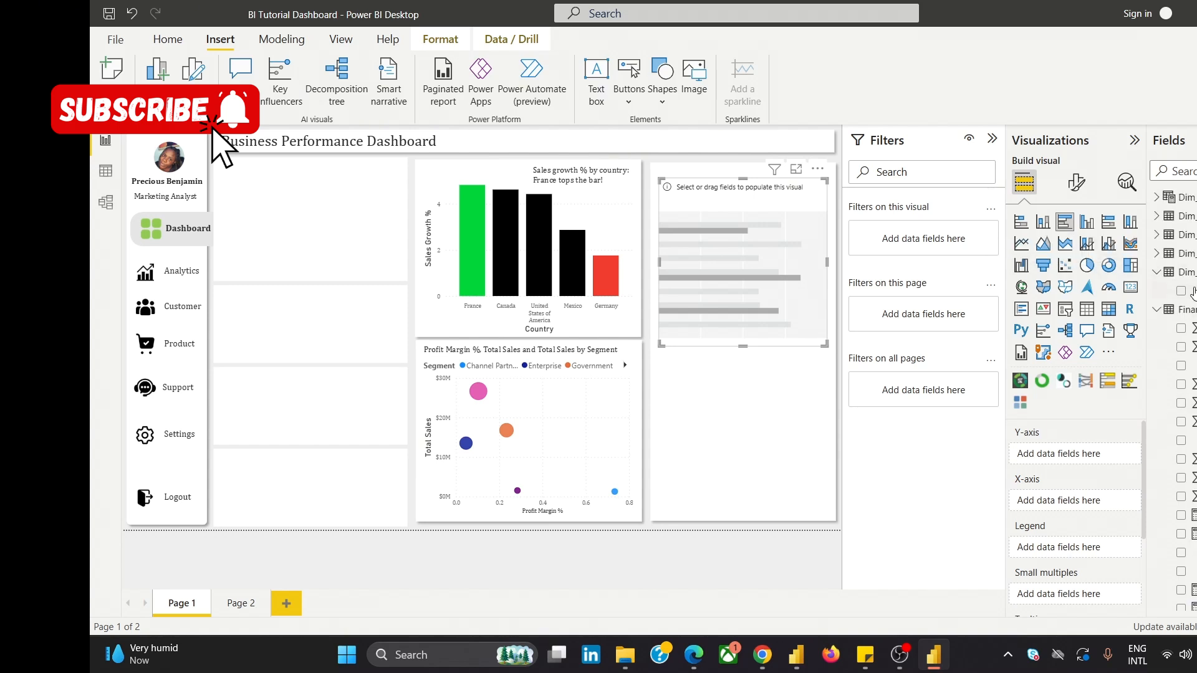
left_click(1158, 254)
left_click_drag(1188, 281, 1076, 467)
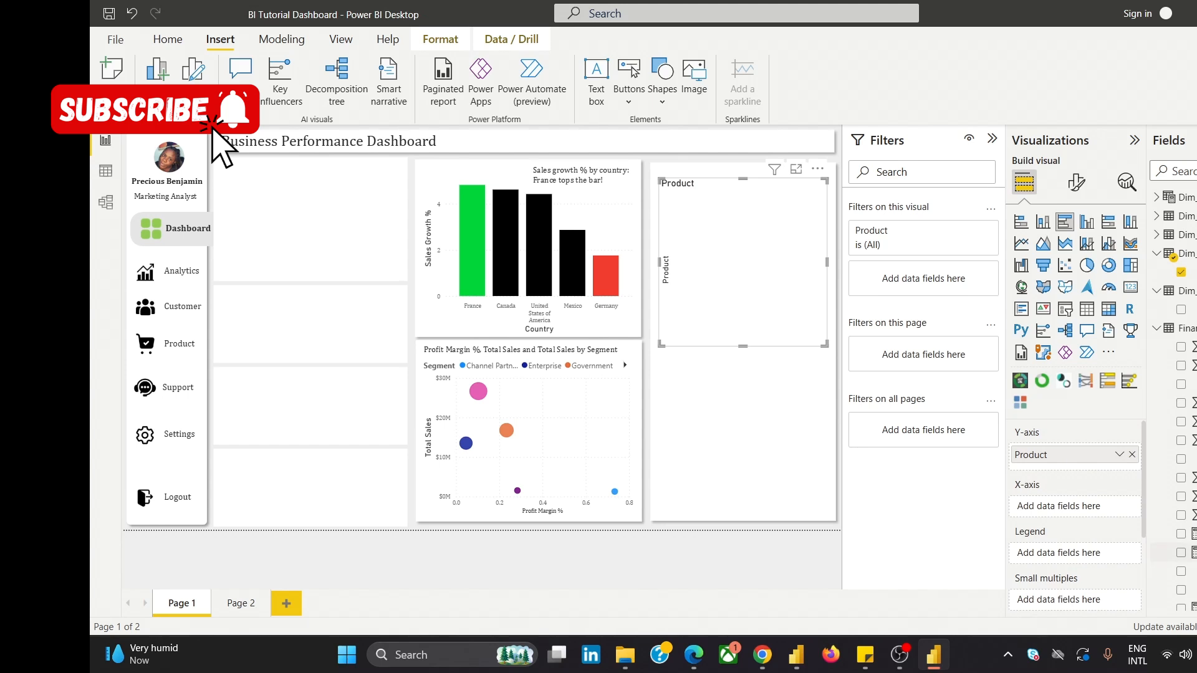
scroll(1172, 399, "down", 3)
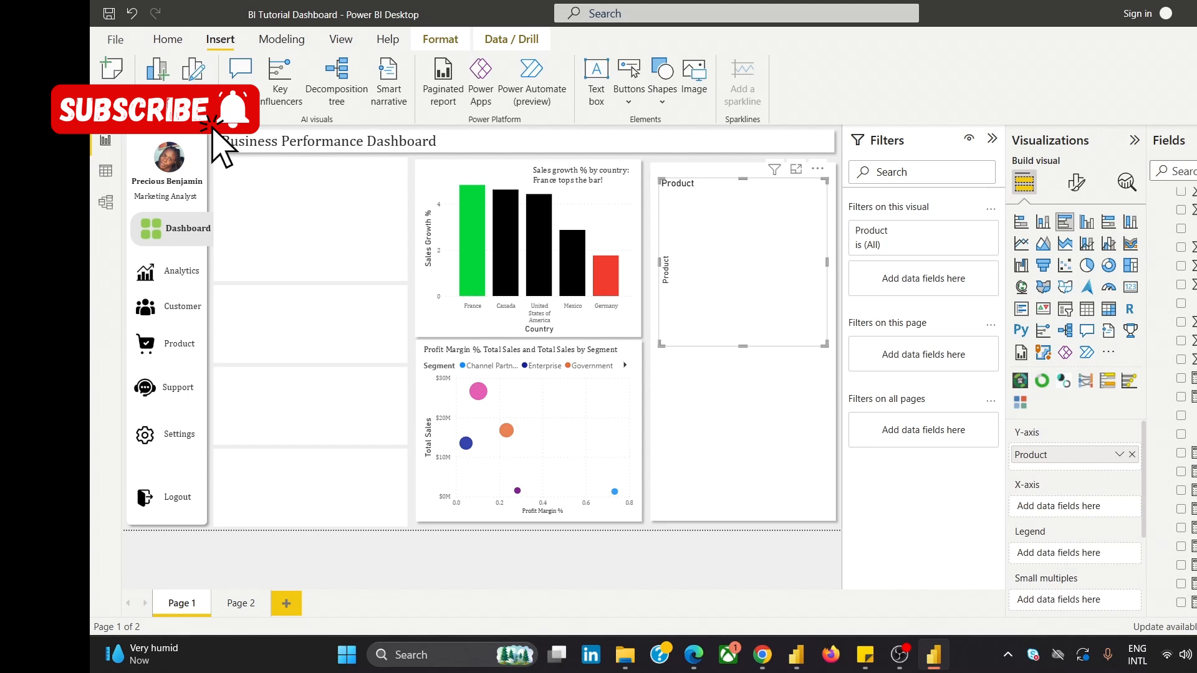
mouse_move(1187, 599)
left_mouse_down()
mouse_move(1097, 506)
mouse_move(1115, 507)
left_mouse_up()
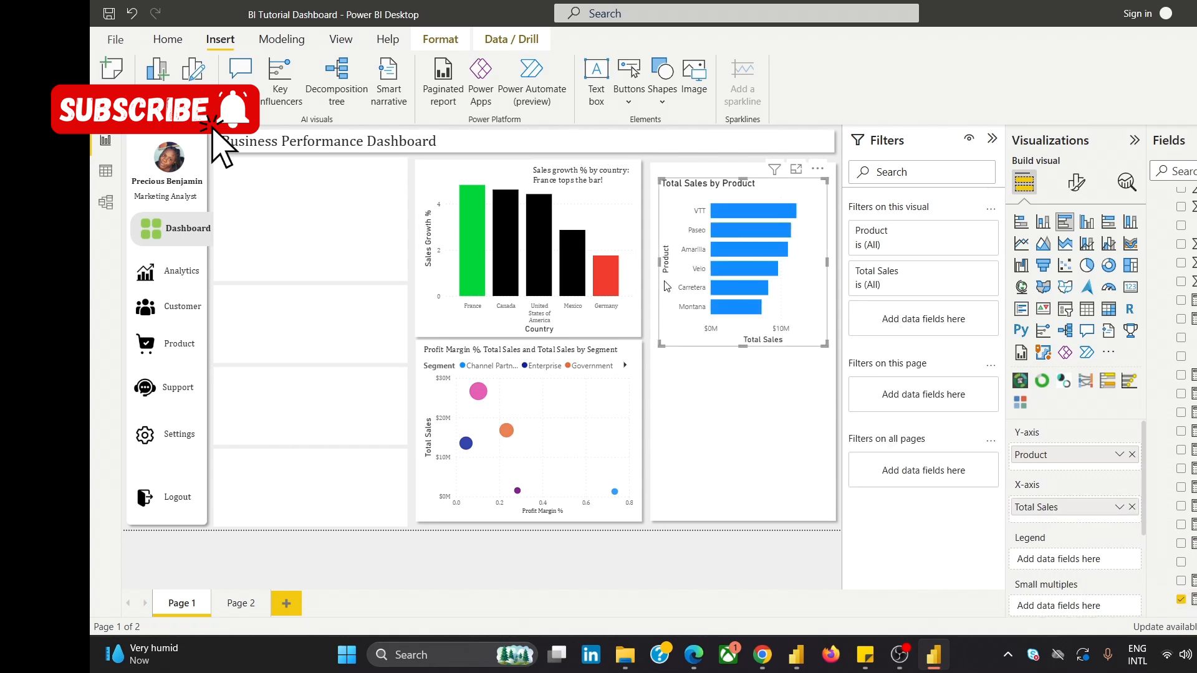
Widen the Total Sales by Product bar chart and position it within the upper part of the tall panel.
left_click_drag(658, 265, 619, 265)
left_click_drag(802, 208, 831, 204)
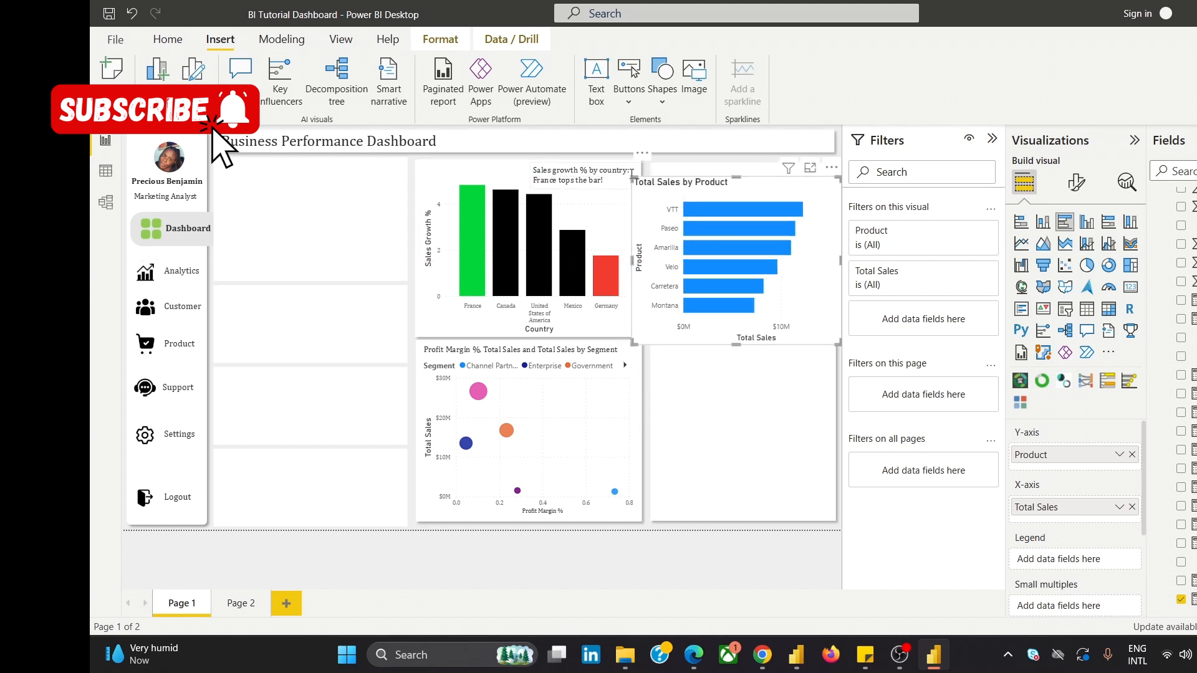
left_click_drag(633, 178, 660, 184)
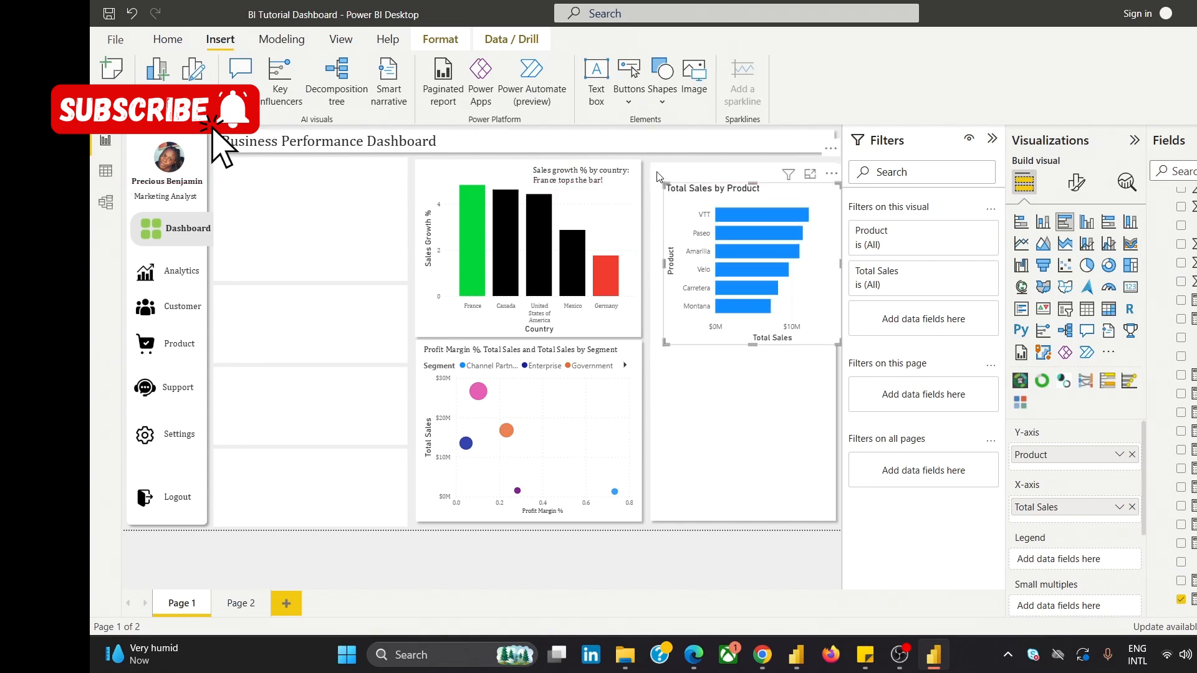
left_click(657, 177)
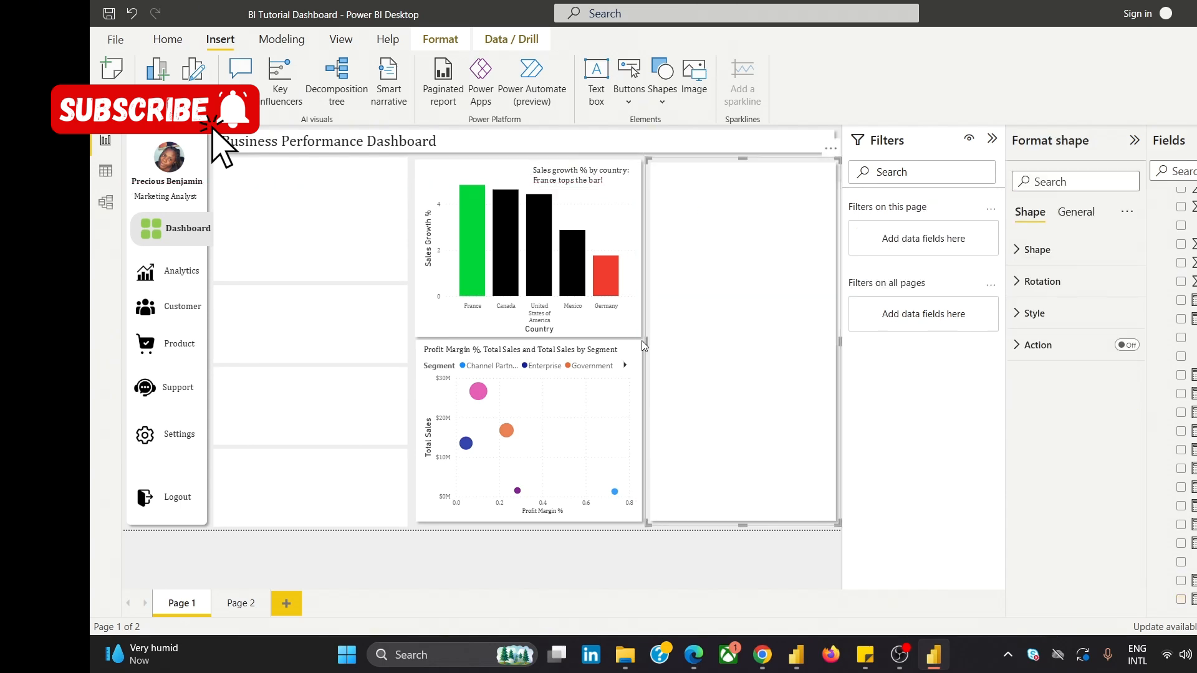
left_click_drag(644, 345, 644, 347)
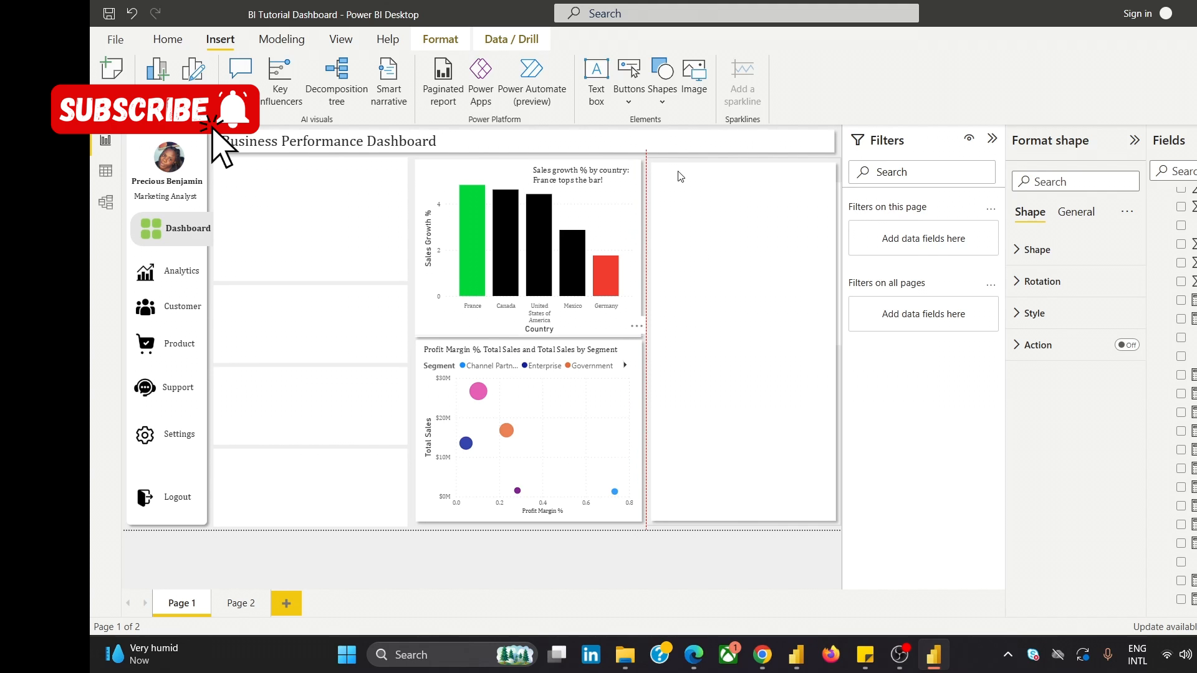
left_click(615, 159)
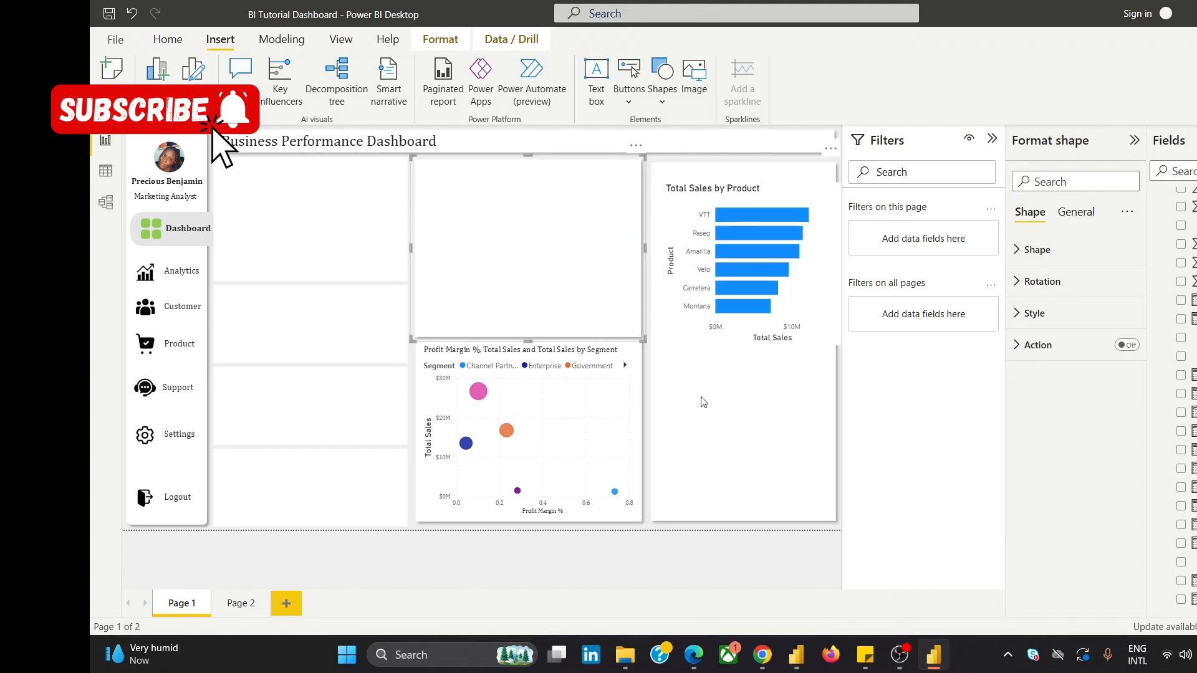
left_click(703, 401)
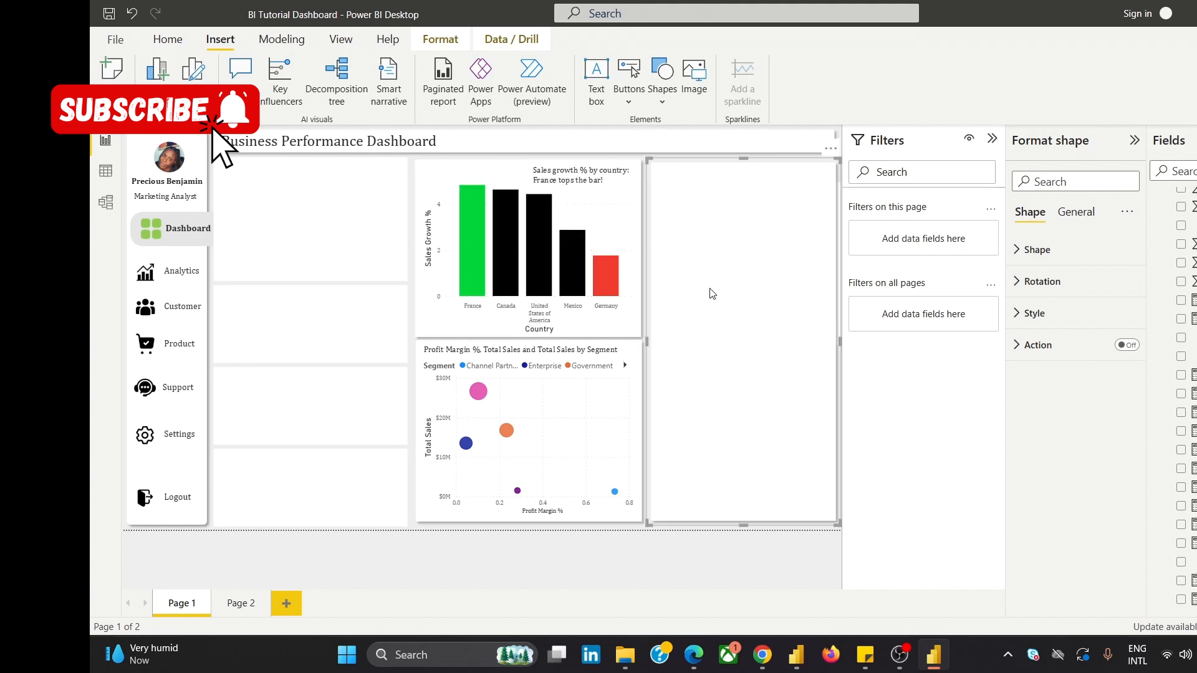
left_click(631, 522)
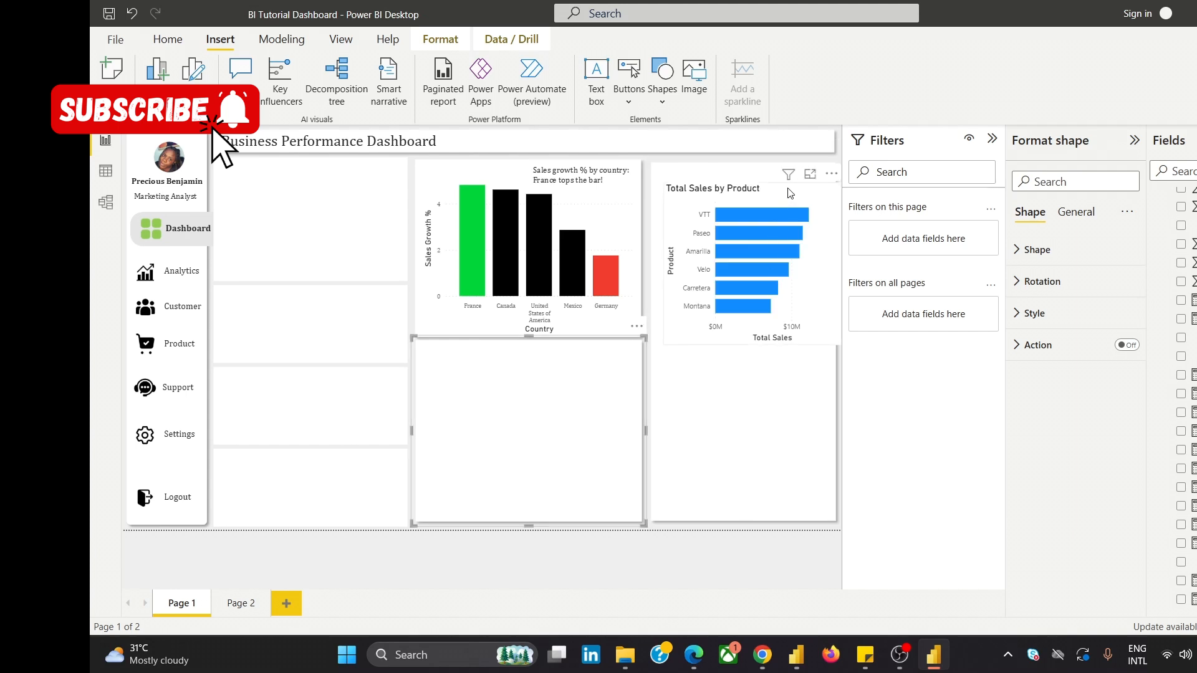
left_click_drag(790, 194, 779, 188)
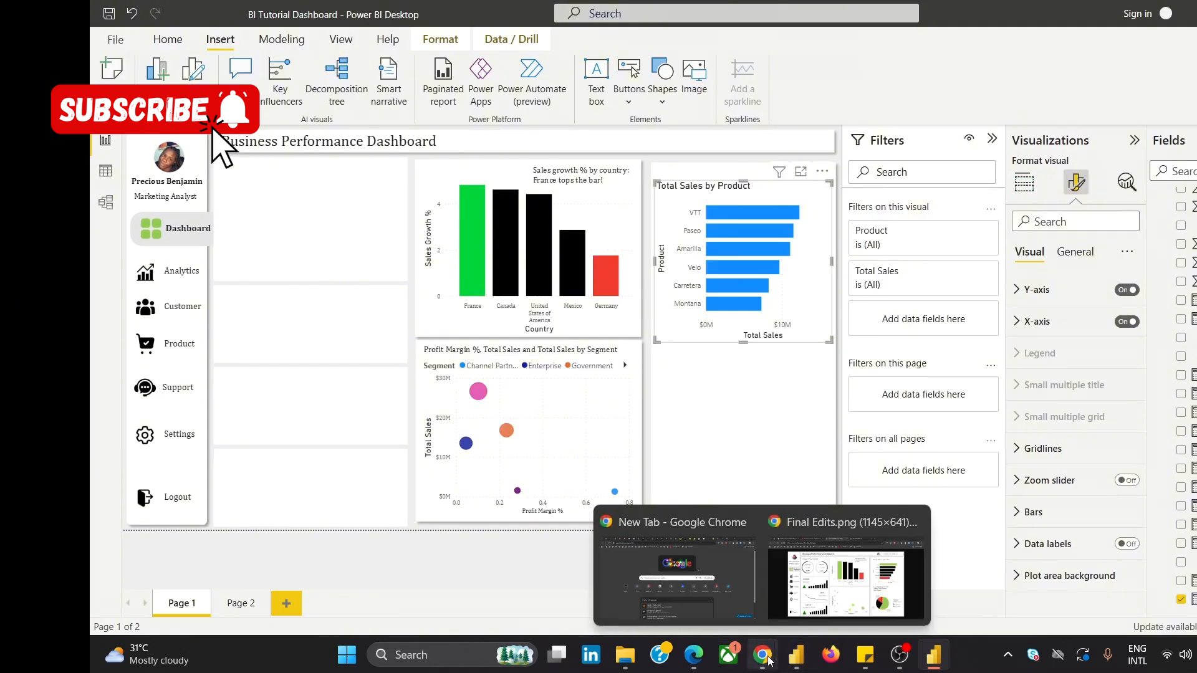
Consult the bar chart in the Chrome reference design and switch back to Power BI.
left_click(826, 605)
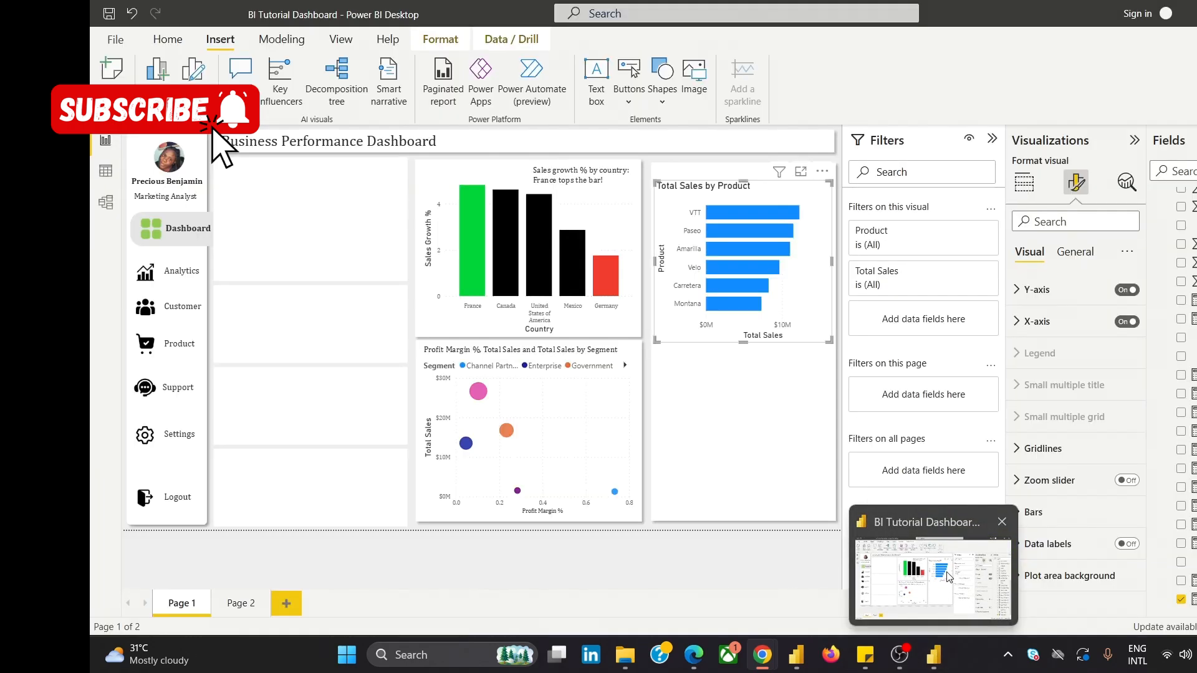
left_click(949, 576)
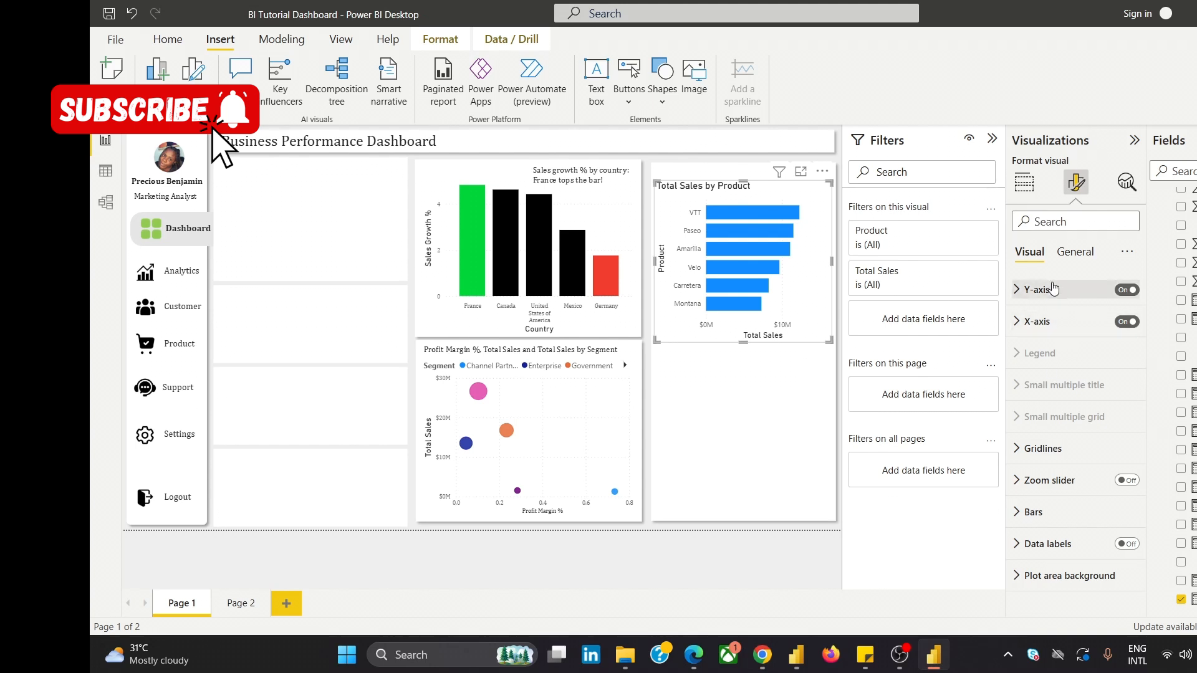
Enable individual bar colours for the Total Sales by Product chart, making VTT green and Montana red.
left_click(1075, 255)
left_click(1029, 254)
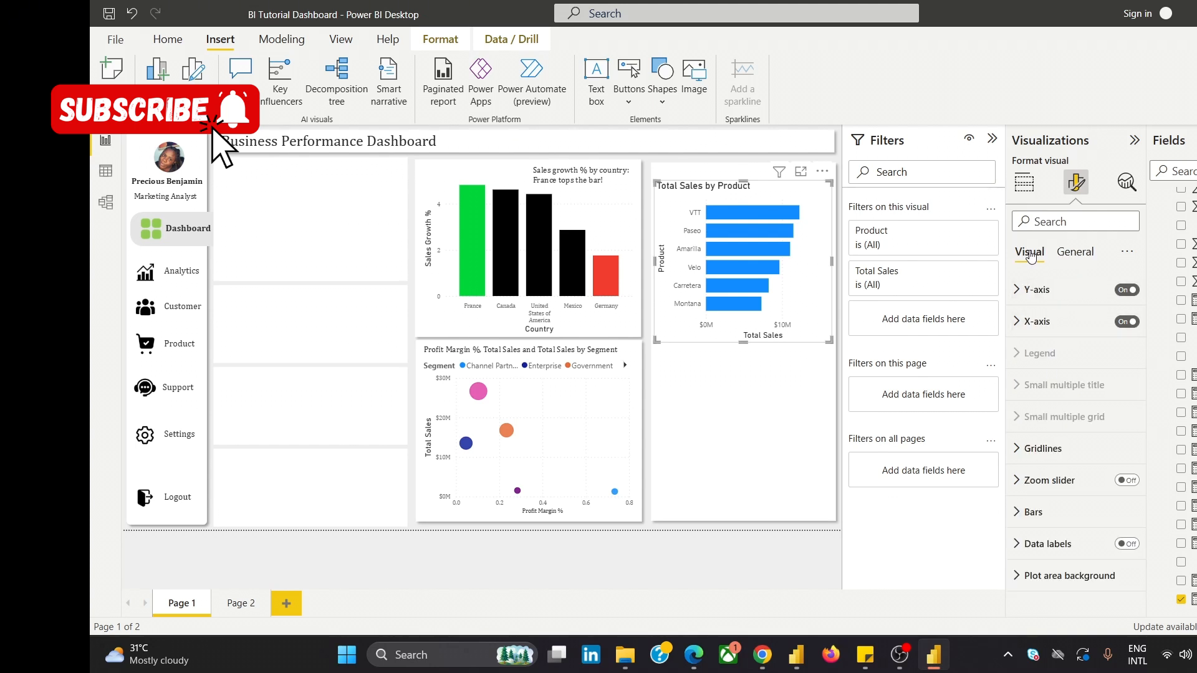
left_click(1020, 513)
scroll(1065, 486, "down", 3)
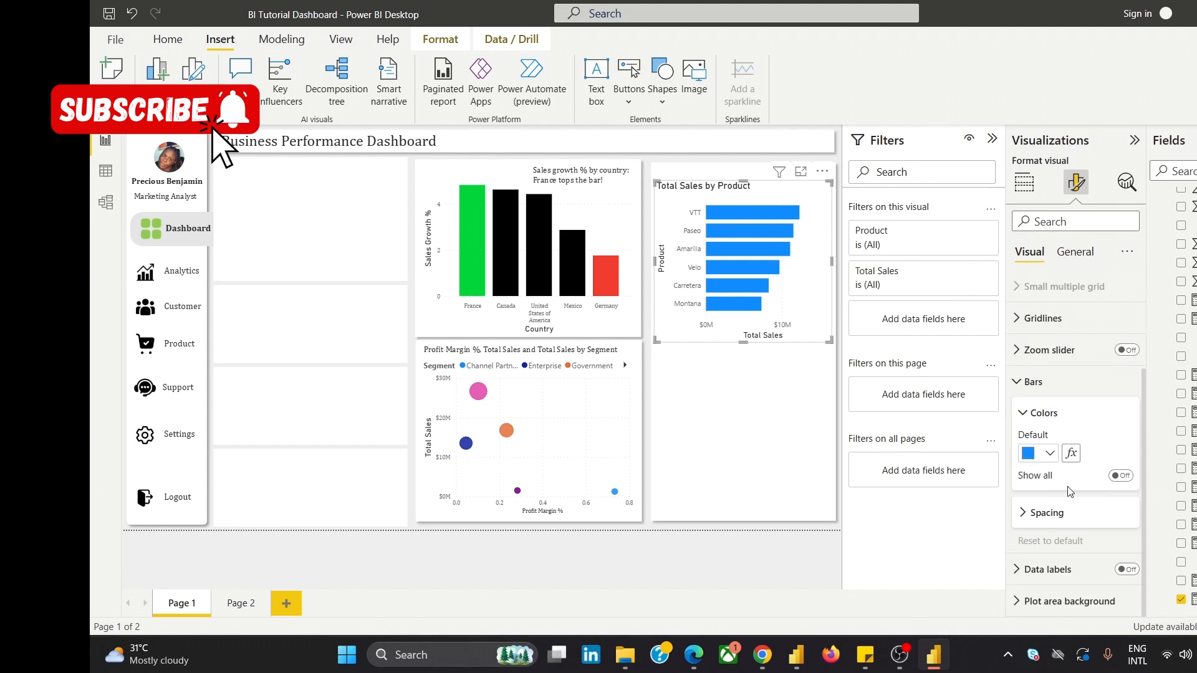
scroll(1053, 489, "down", 3)
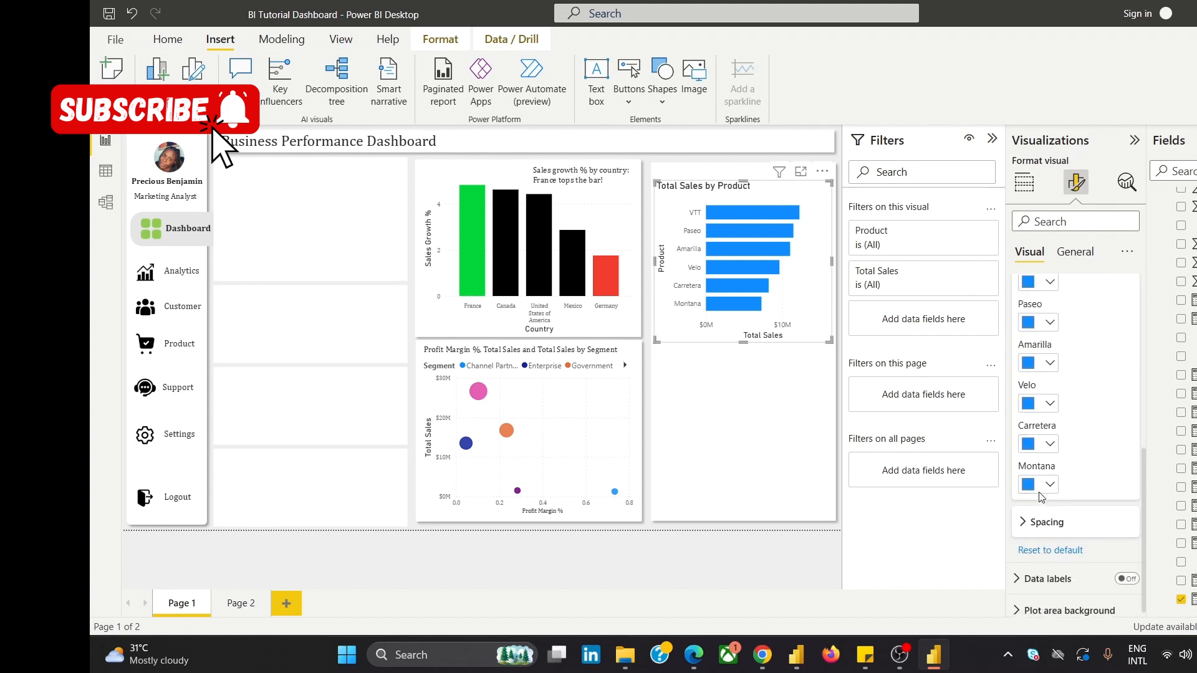
left_click(1028, 286)
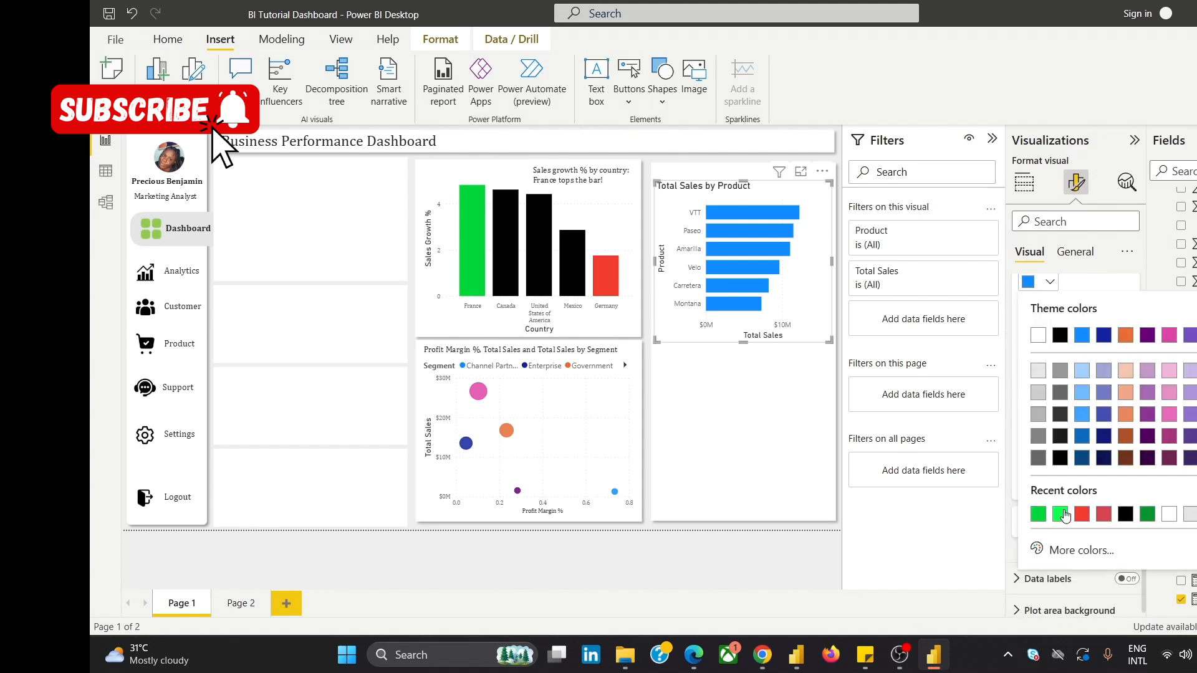
left_click(1038, 514)
left_click(1028, 486)
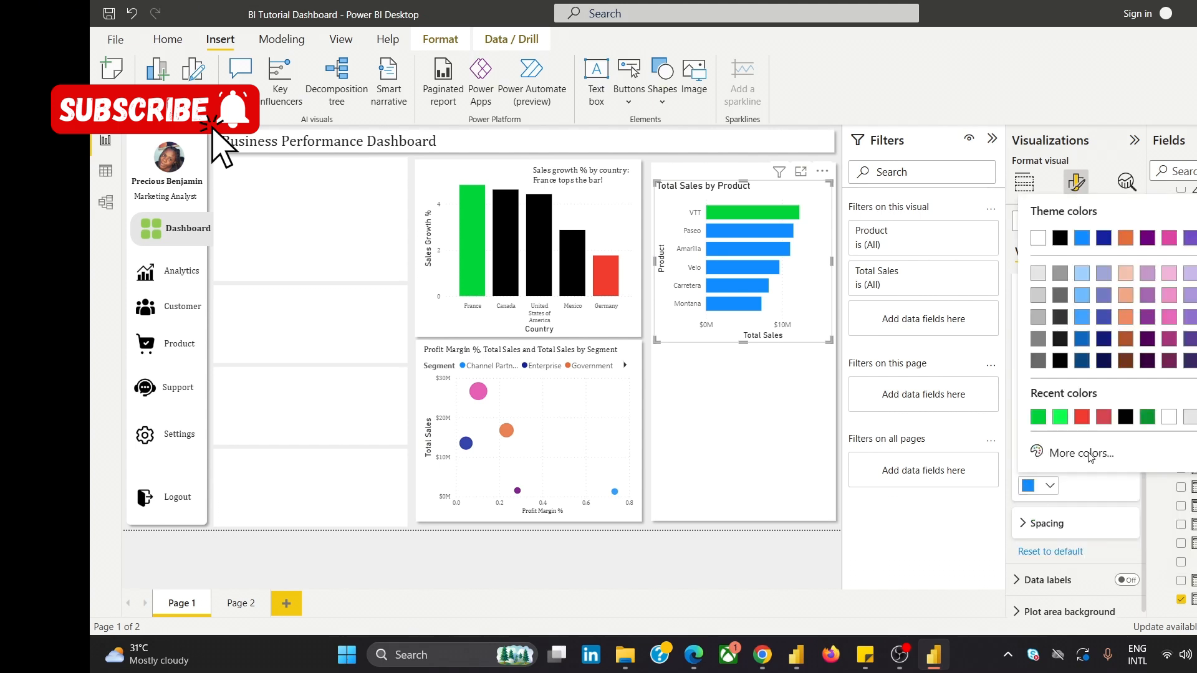
left_click(1081, 431)
Colour the Paseo, Amarilla, Velo and Carretera bars black in the product chart.
scroll(1039, 486, "up", 5)
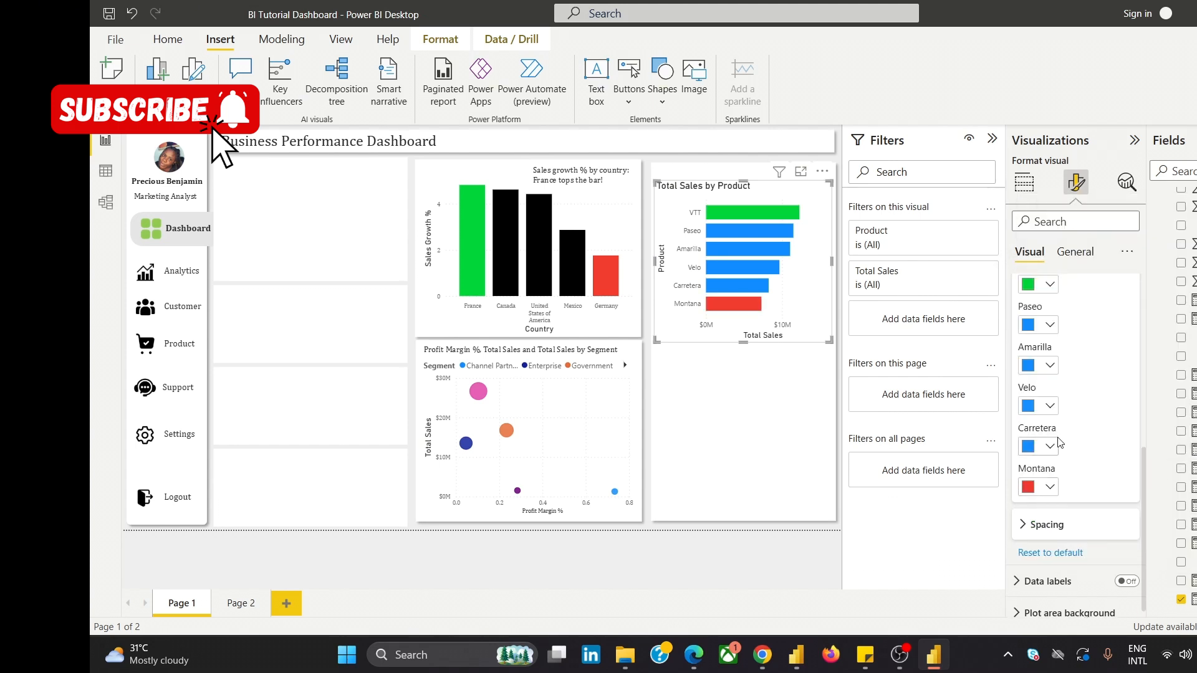
scroll(1037, 436, "down", 1)
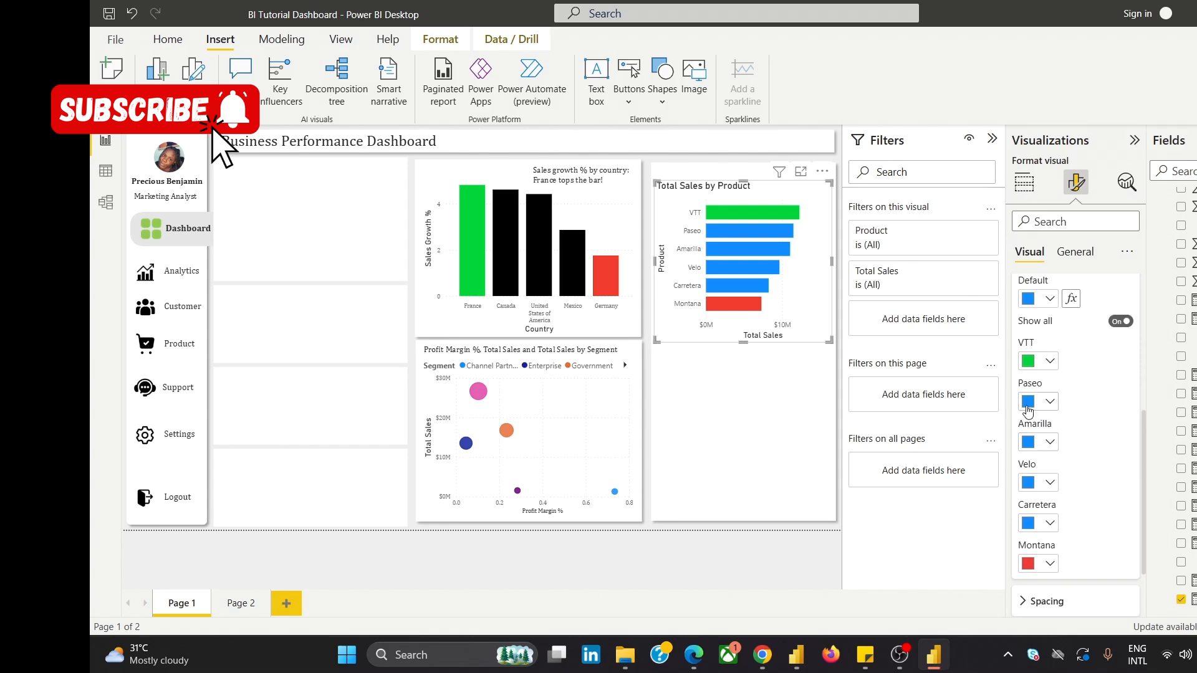
left_click(1027, 404)
left_click(1058, 156)
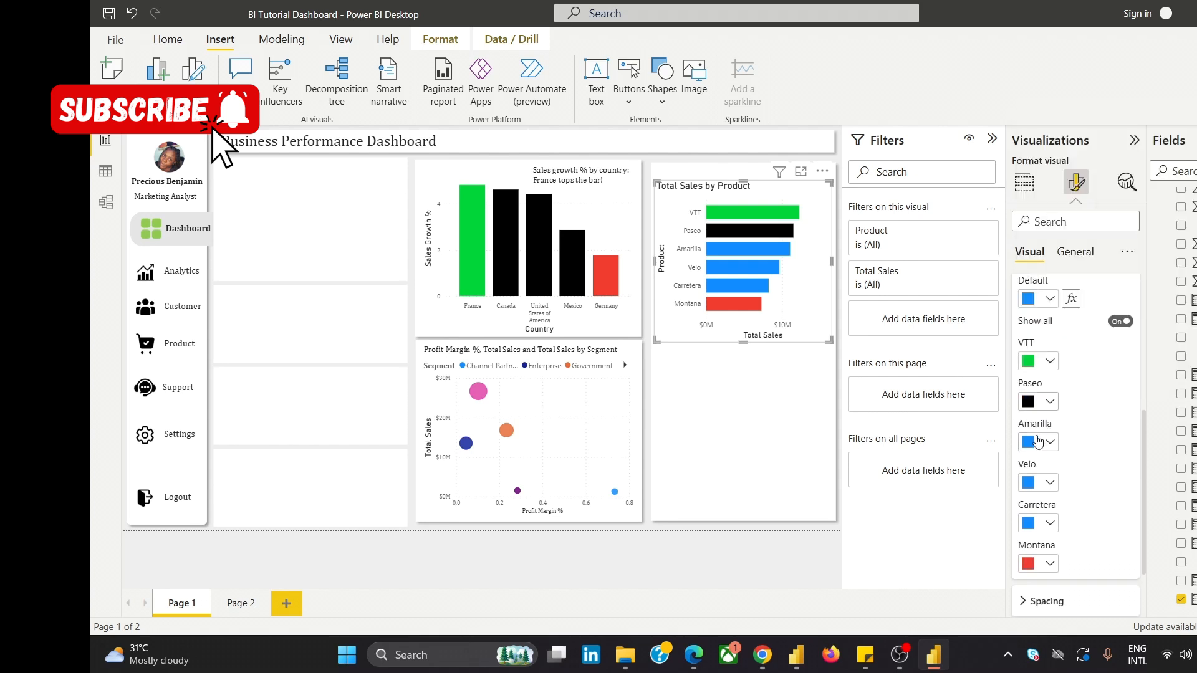
left_click(1033, 443)
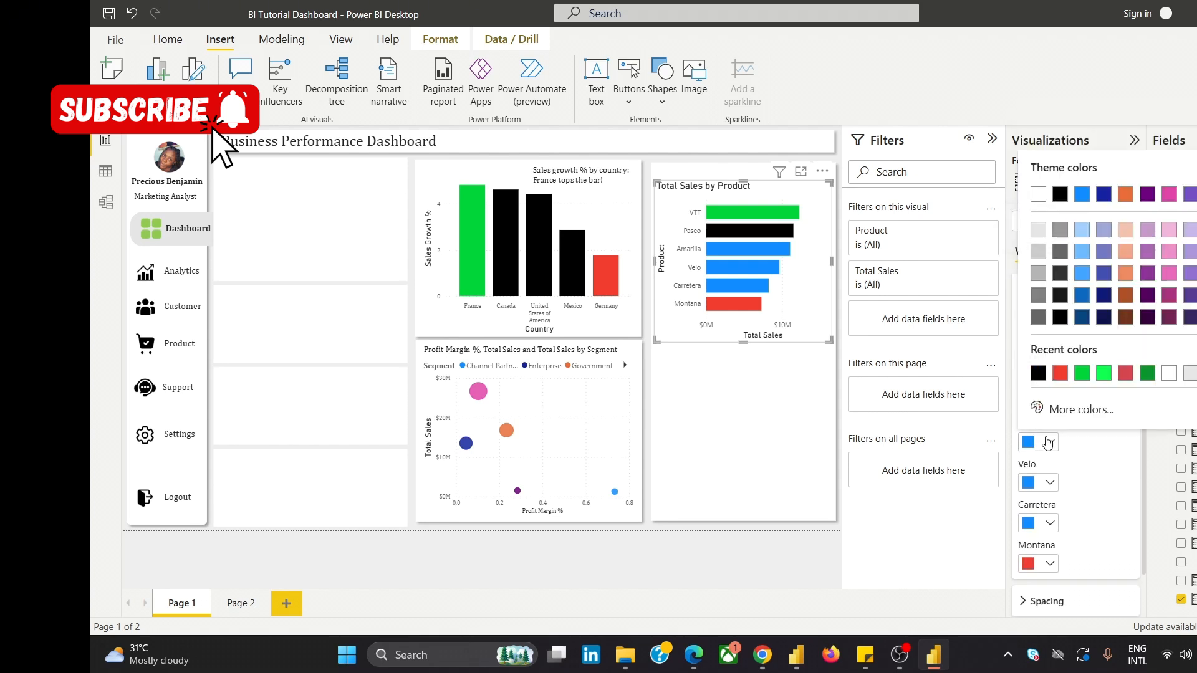
left_click(1038, 373)
left_click(1029, 483)
left_click(1035, 414)
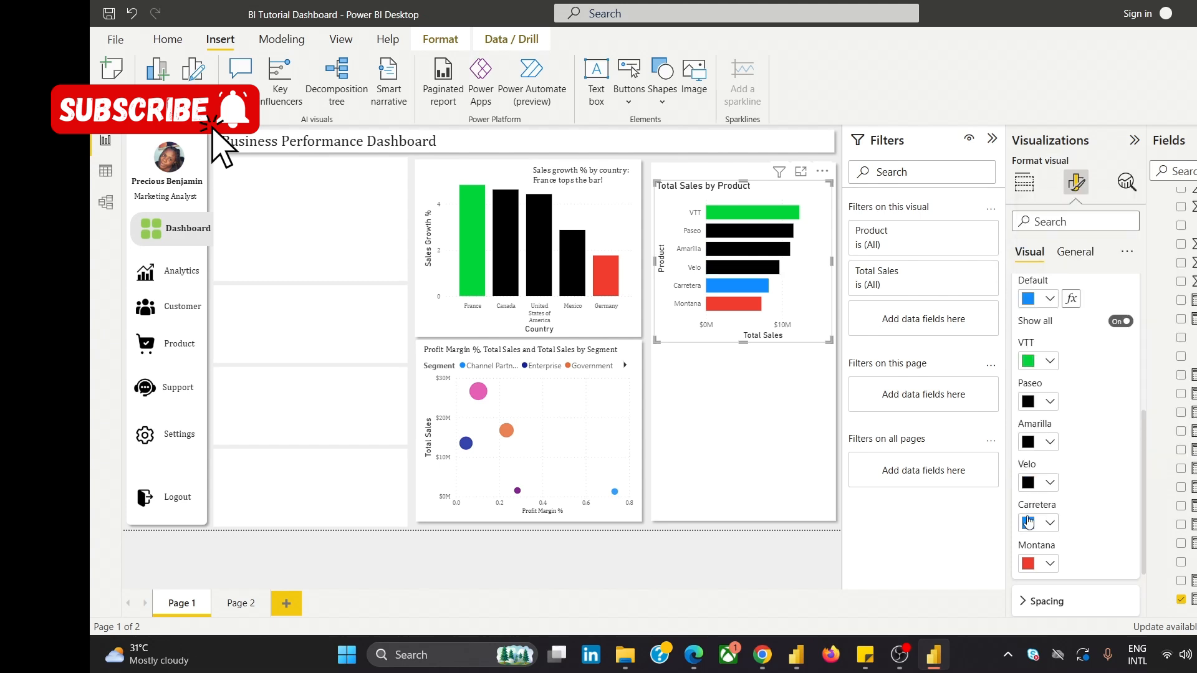
left_click(1028, 523)
left_click(1038, 312)
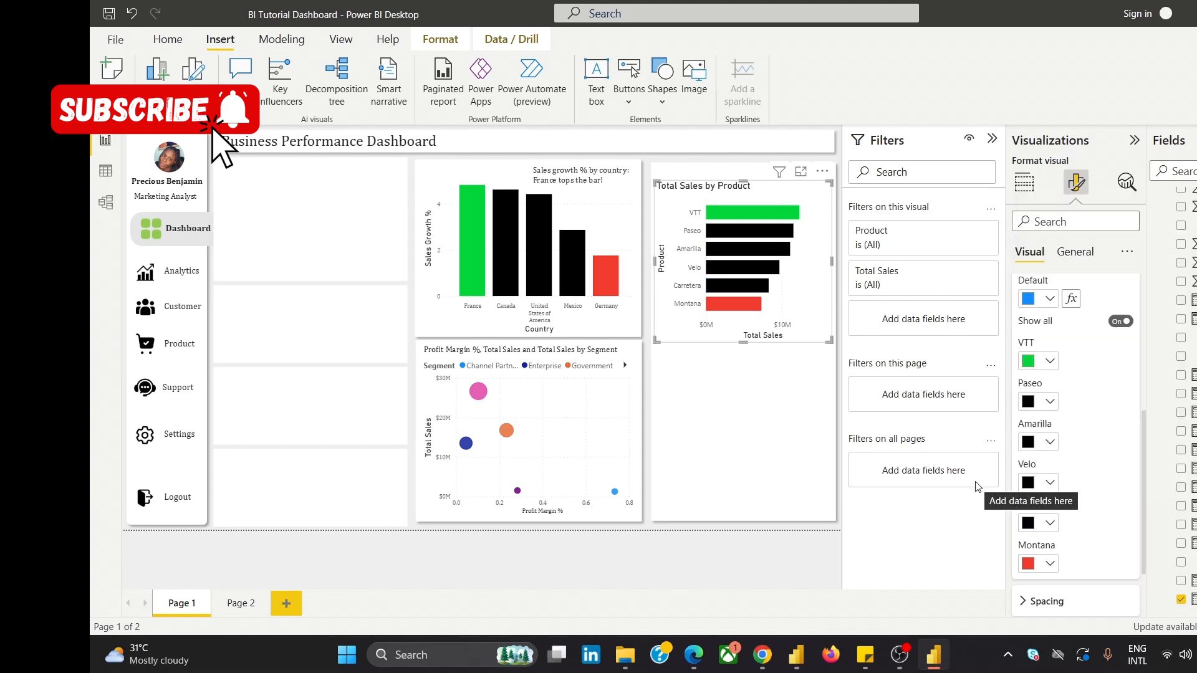
Turn off the product bar chart's title and set its Y-axis values to Cambria, size 8.
left_click(1071, 251)
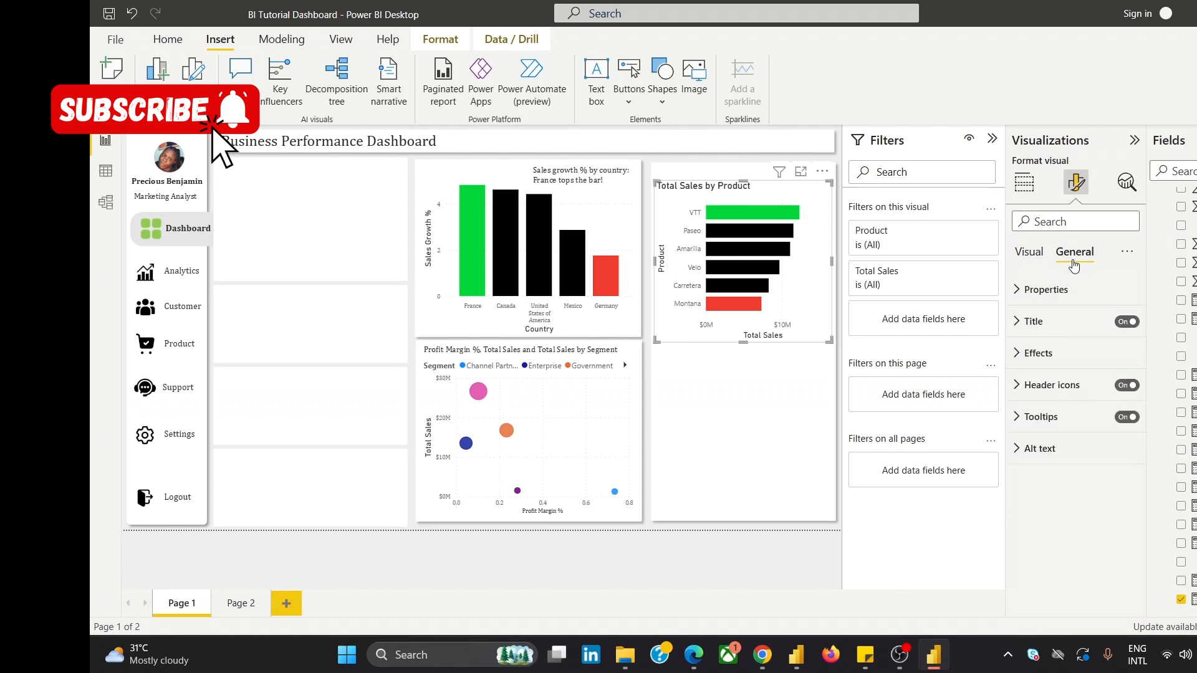
left_click(1125, 321)
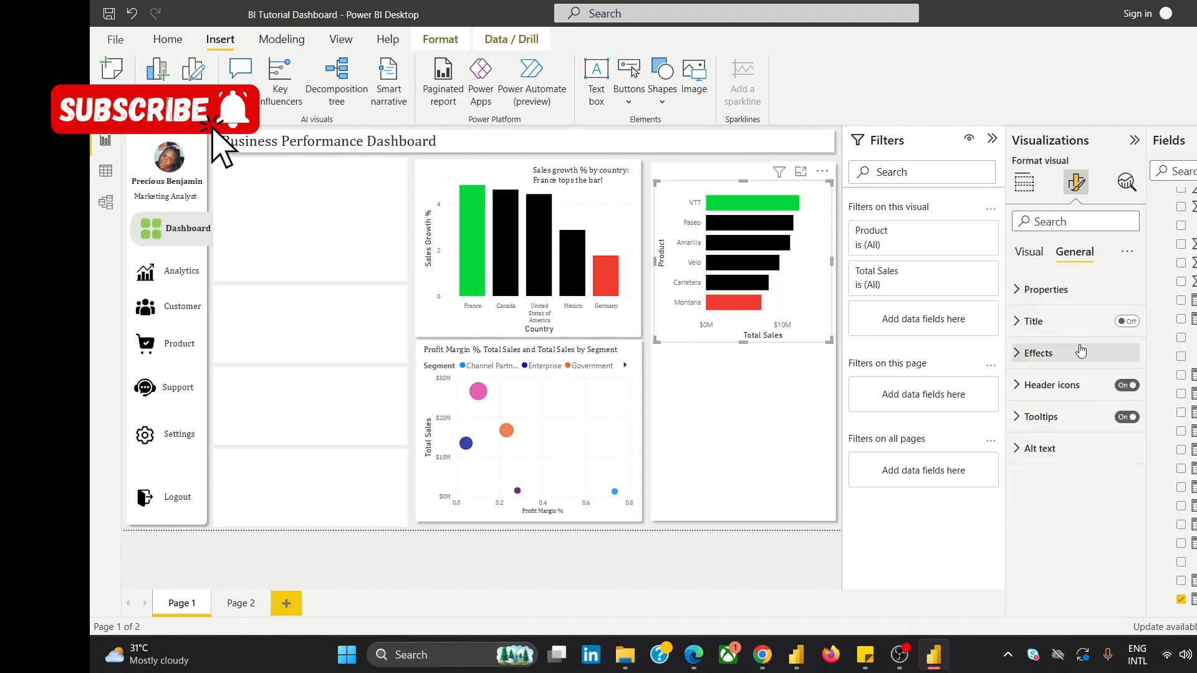
left_click(1029, 252)
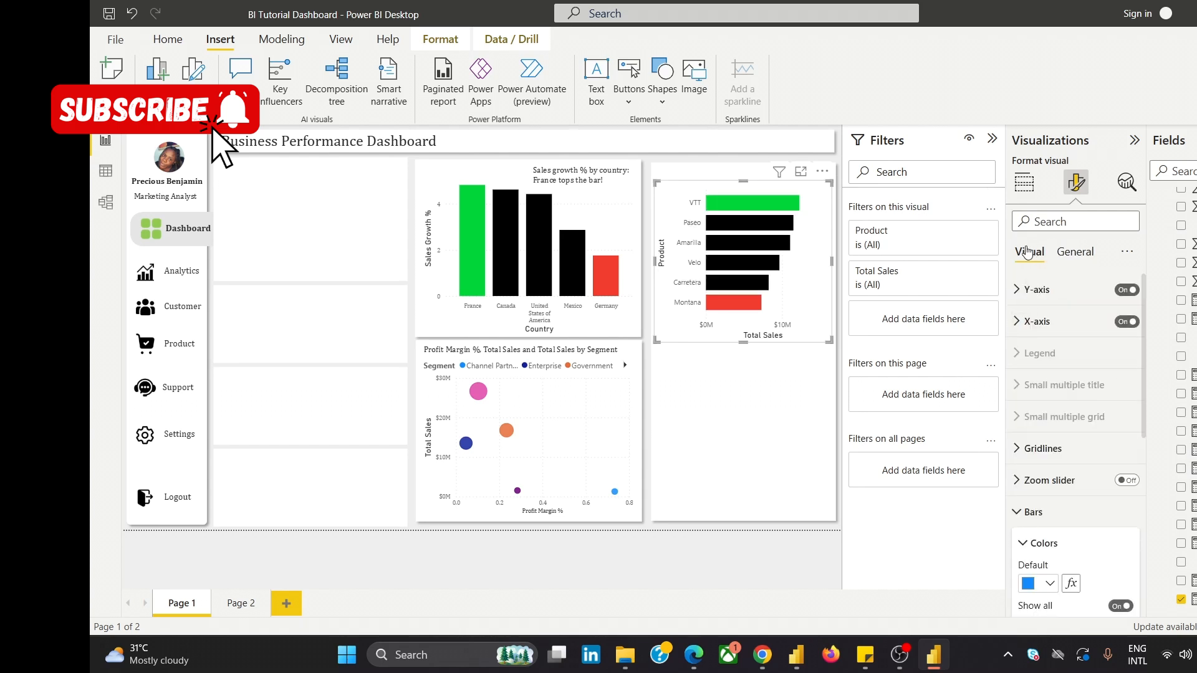
left_click(1036, 289)
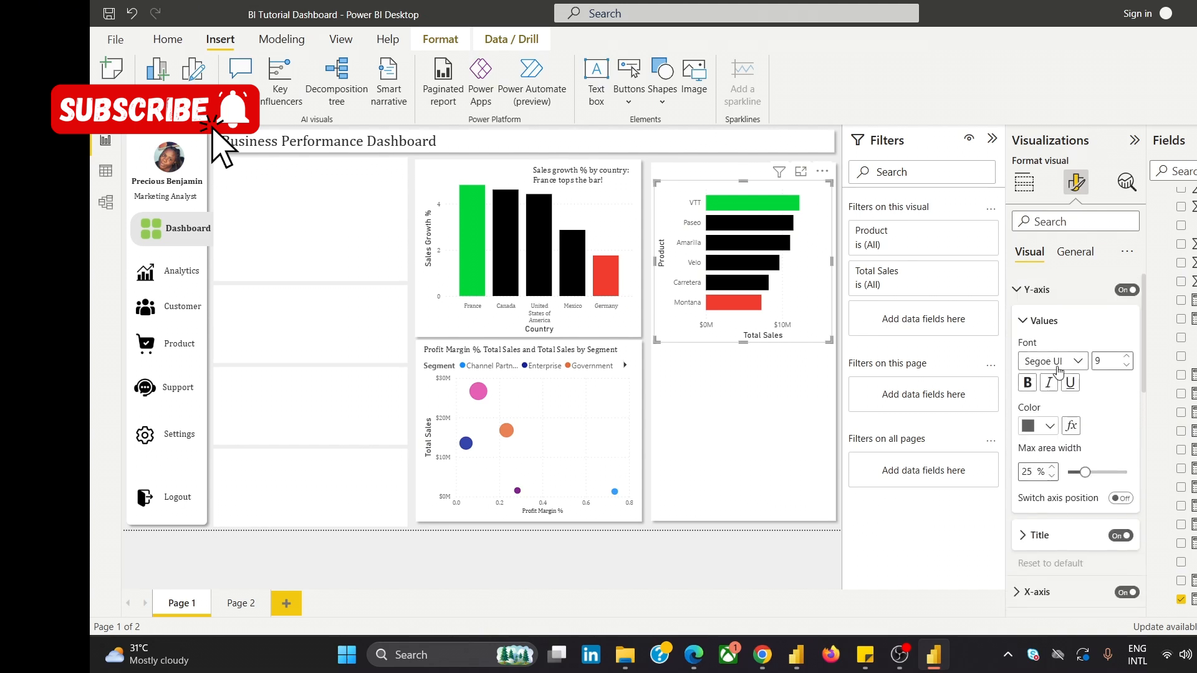
left_click(1057, 368)
scroll(1054, 415, "up", 5)
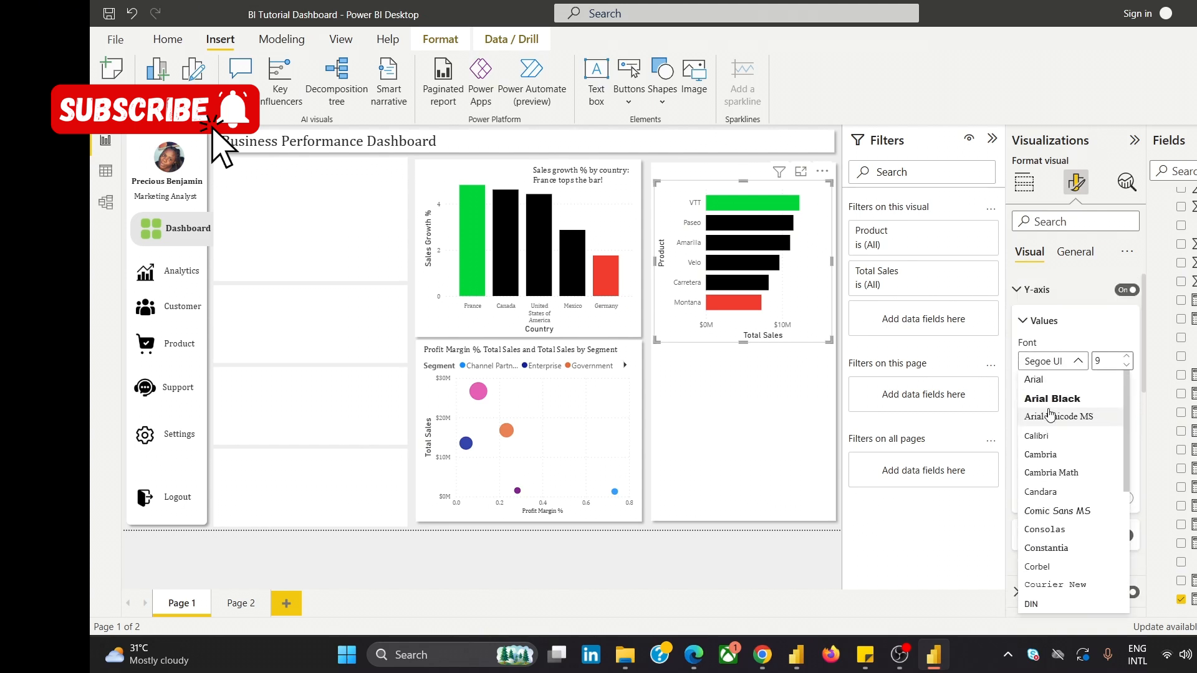
left_click(1059, 455)
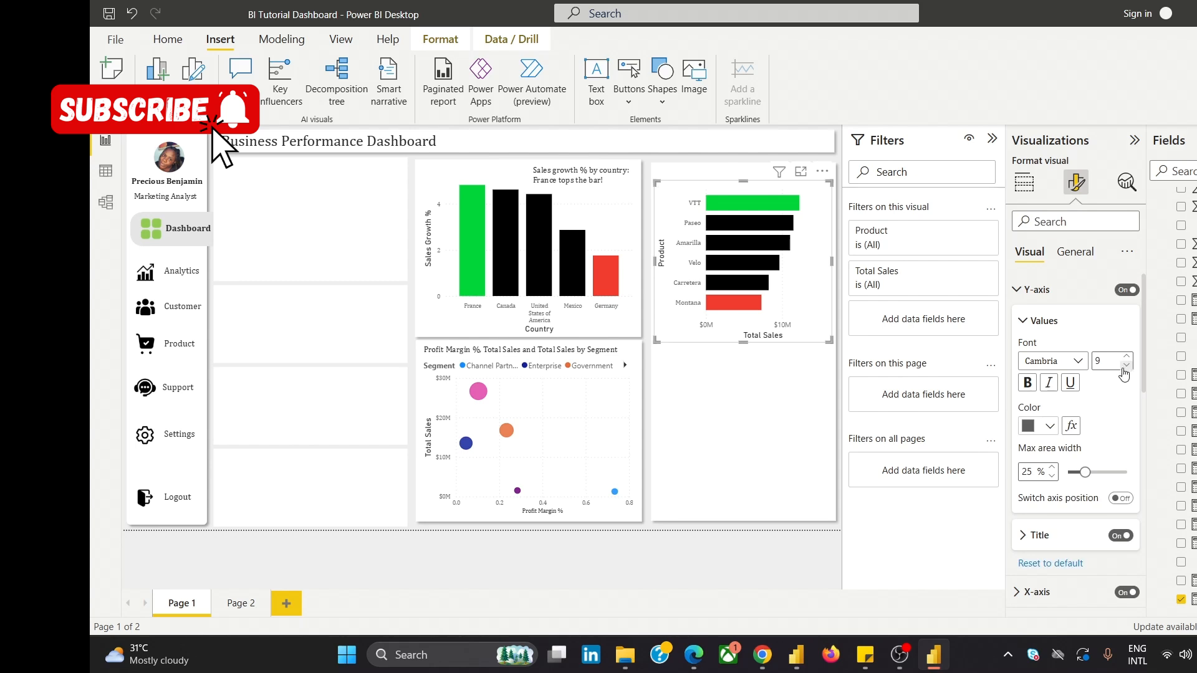
left_click(1125, 366)
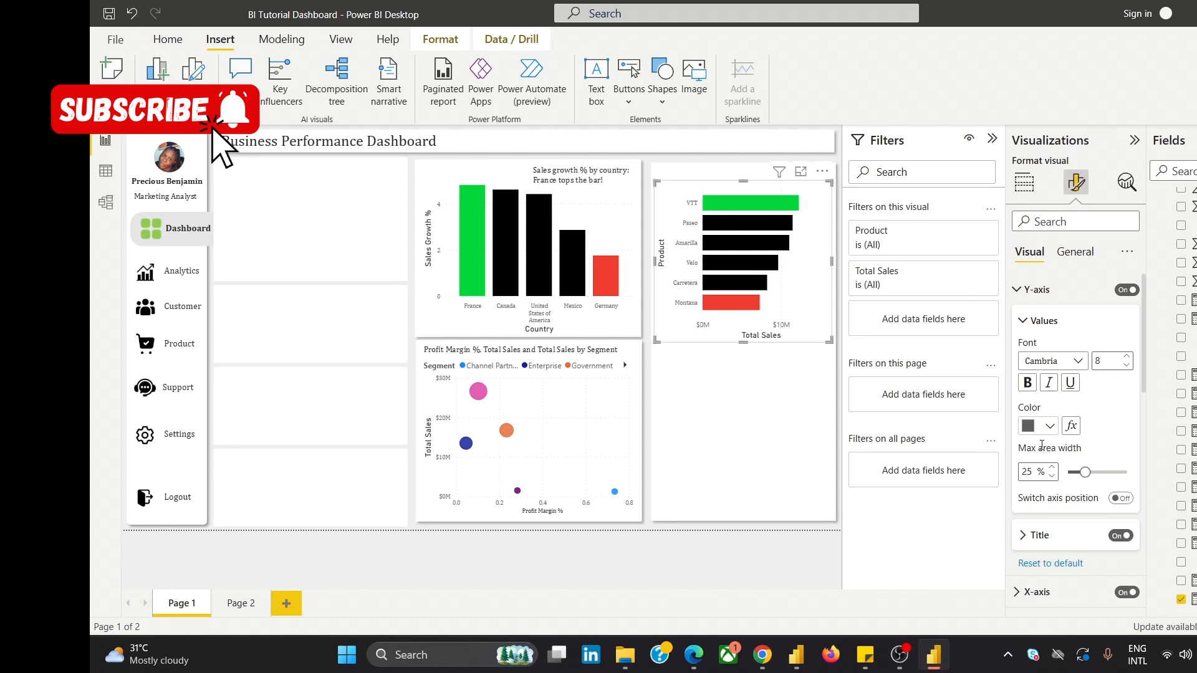
Set the product bar chart's X-axis values to Cambria, size 8, and deselect the chart.
left_click(1029, 325)
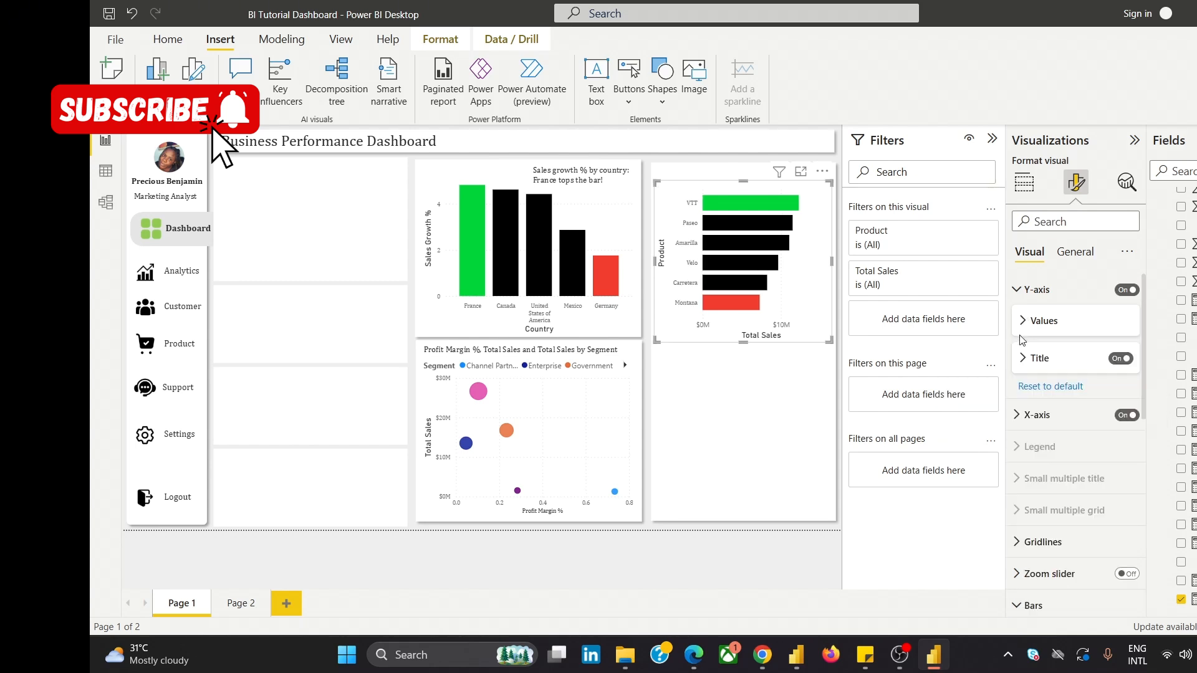
left_click(1026, 416)
scroll(1028, 437, "down", 3)
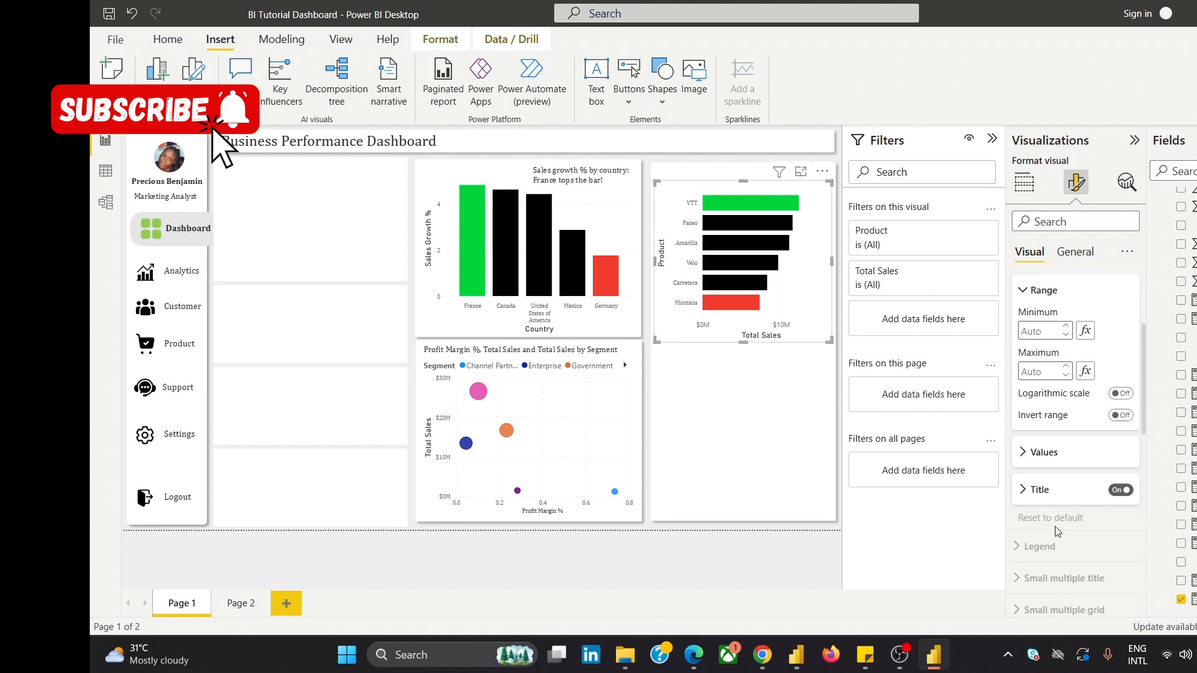
left_click(1029, 463)
left_click(1062, 493)
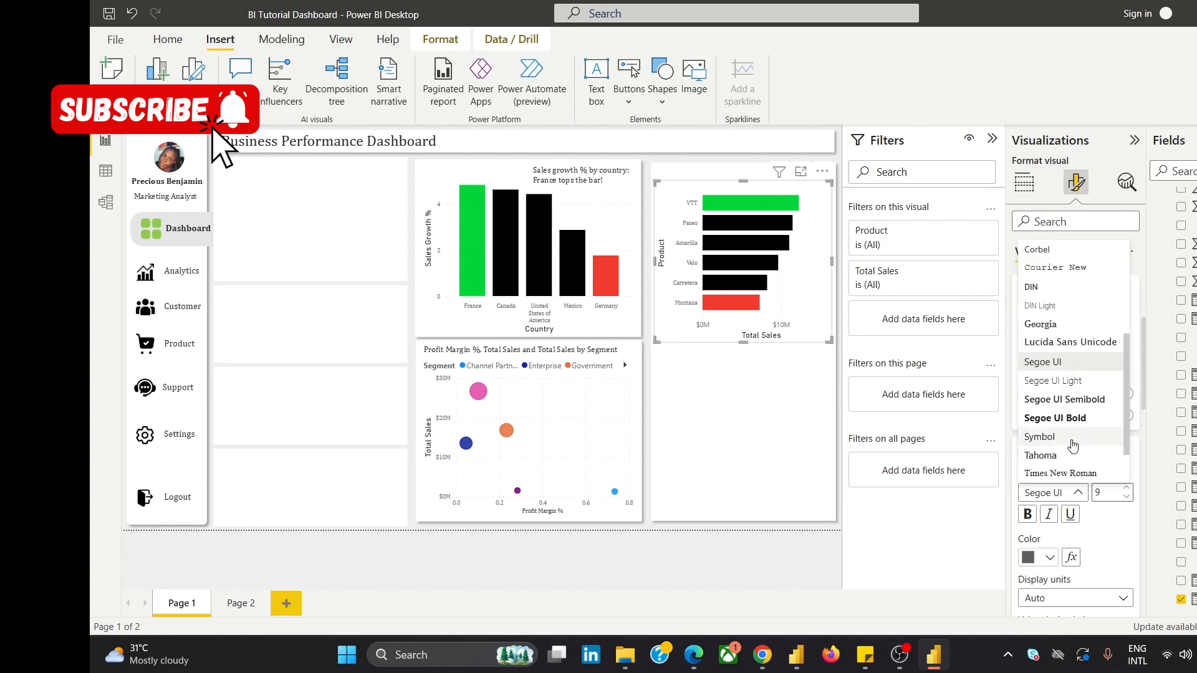
scroll(1060, 374, "up", 3)
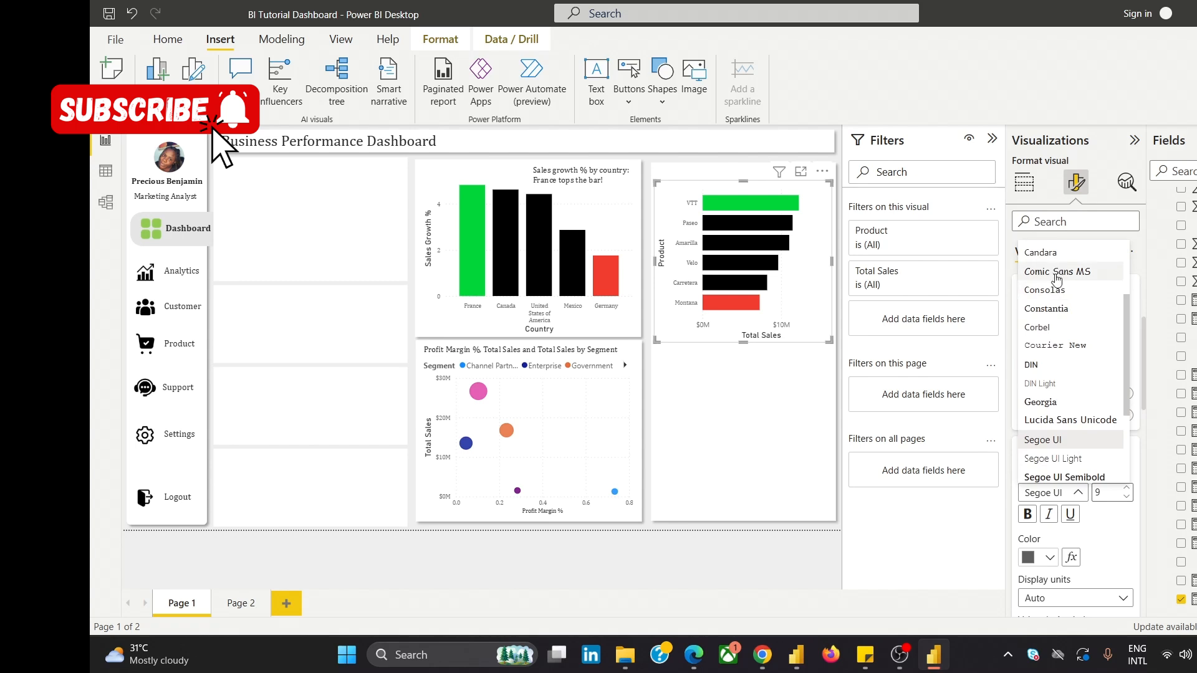
scroll(1058, 302, "up", 3)
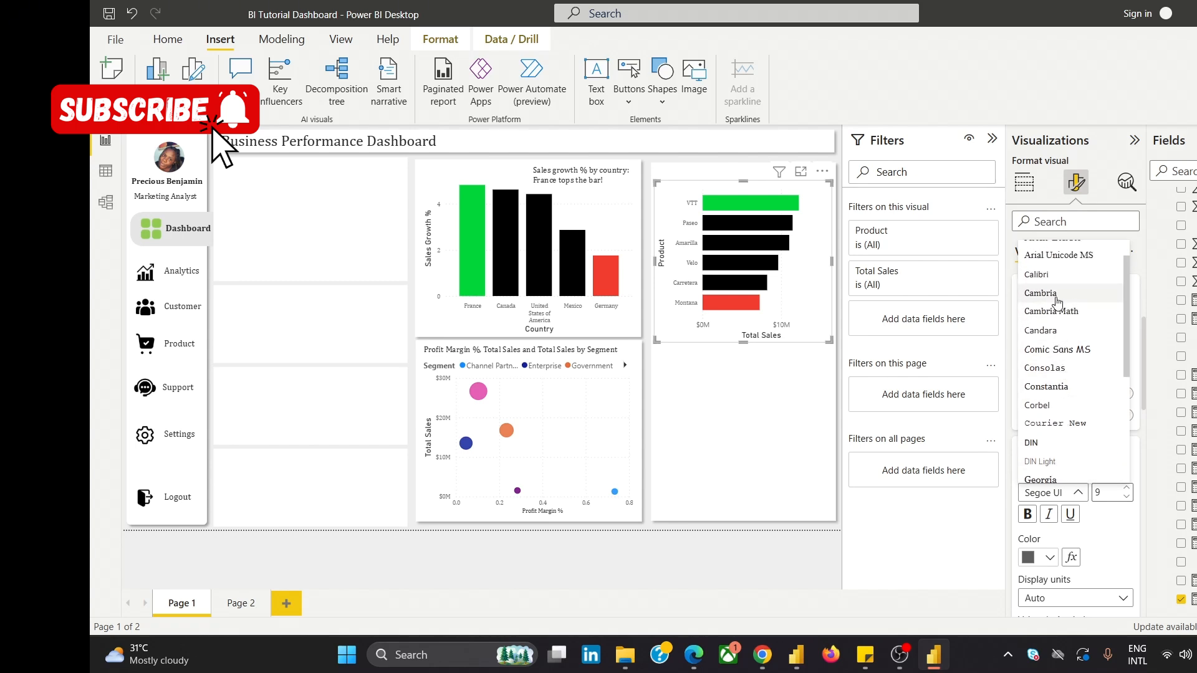
left_click(1058, 302)
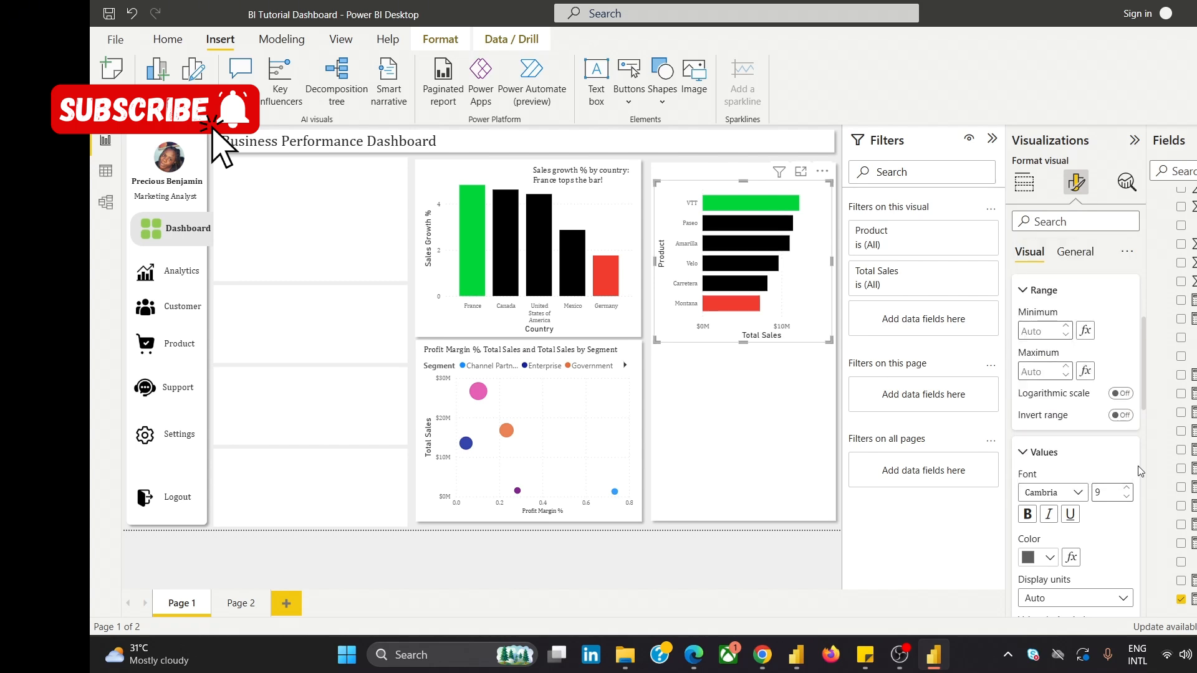
left_click(1126, 497)
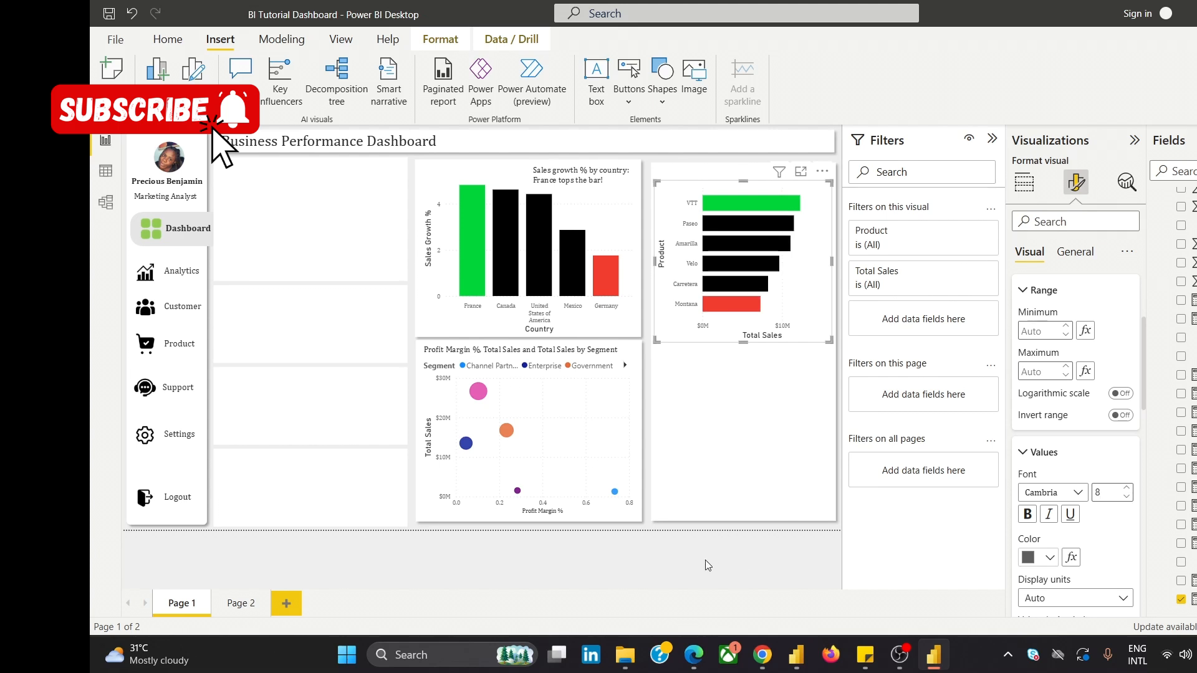
left_click(709, 528)
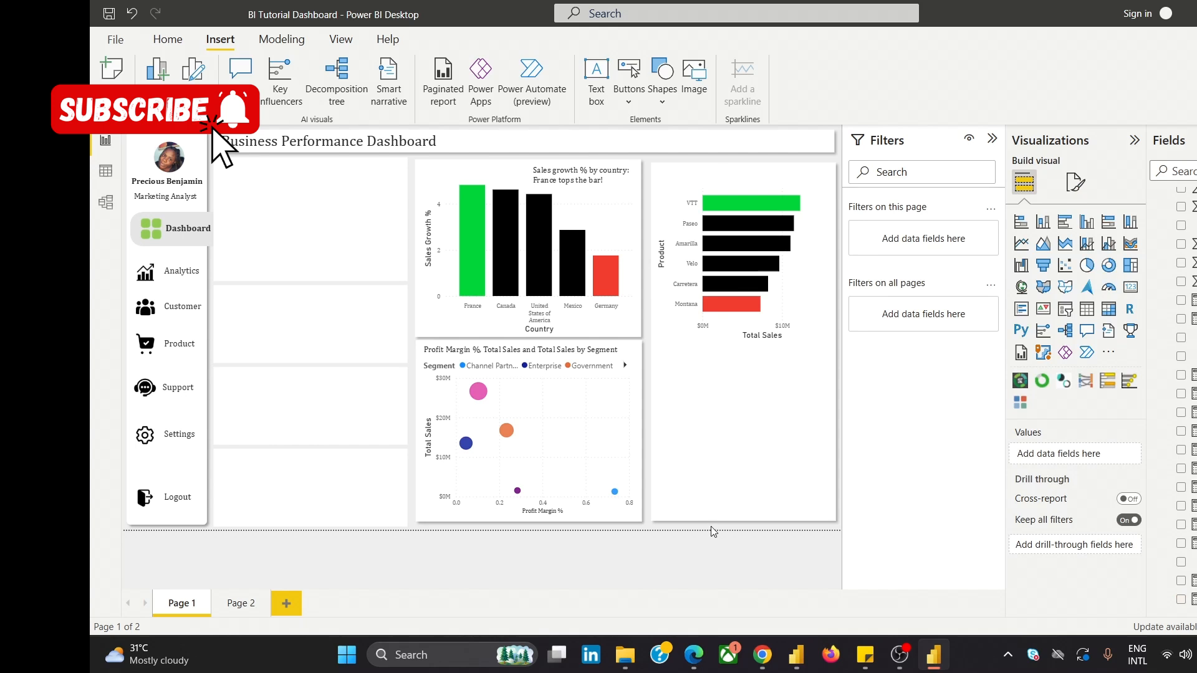
Duplicate the "Sales growth % by country" text box and place the copy in the empty lower part of the tall panel.
left_click(741, 373)
left_click(592, 169)
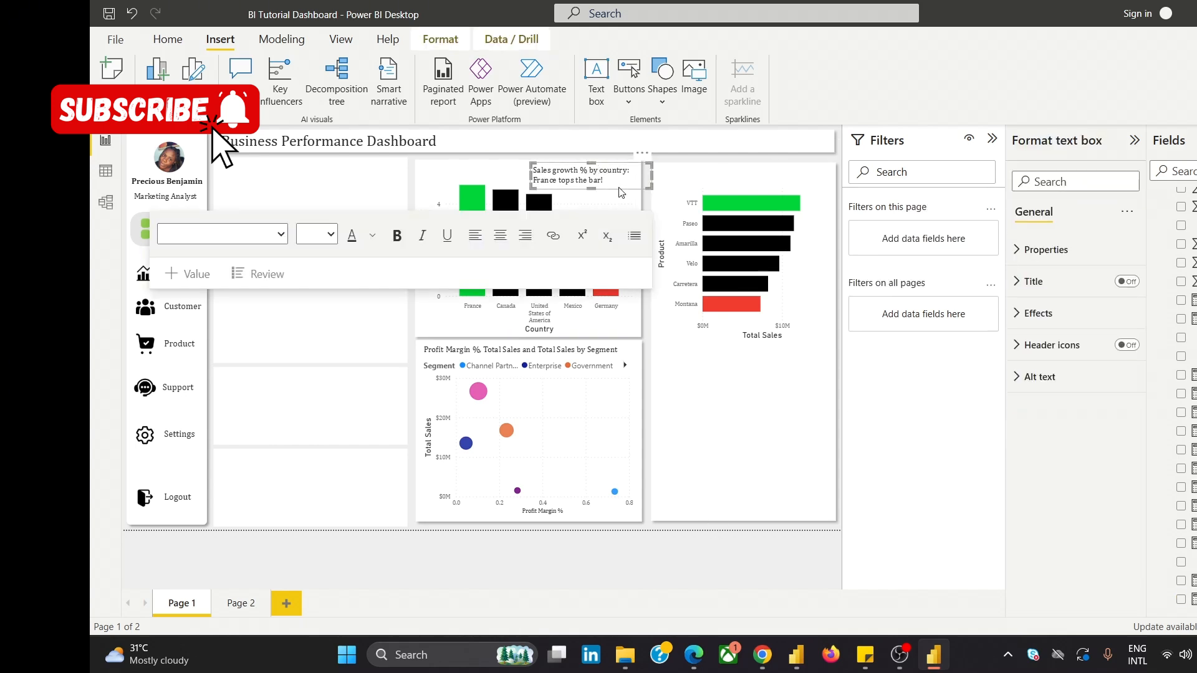
left_click_drag(660, 156, 793, 411)
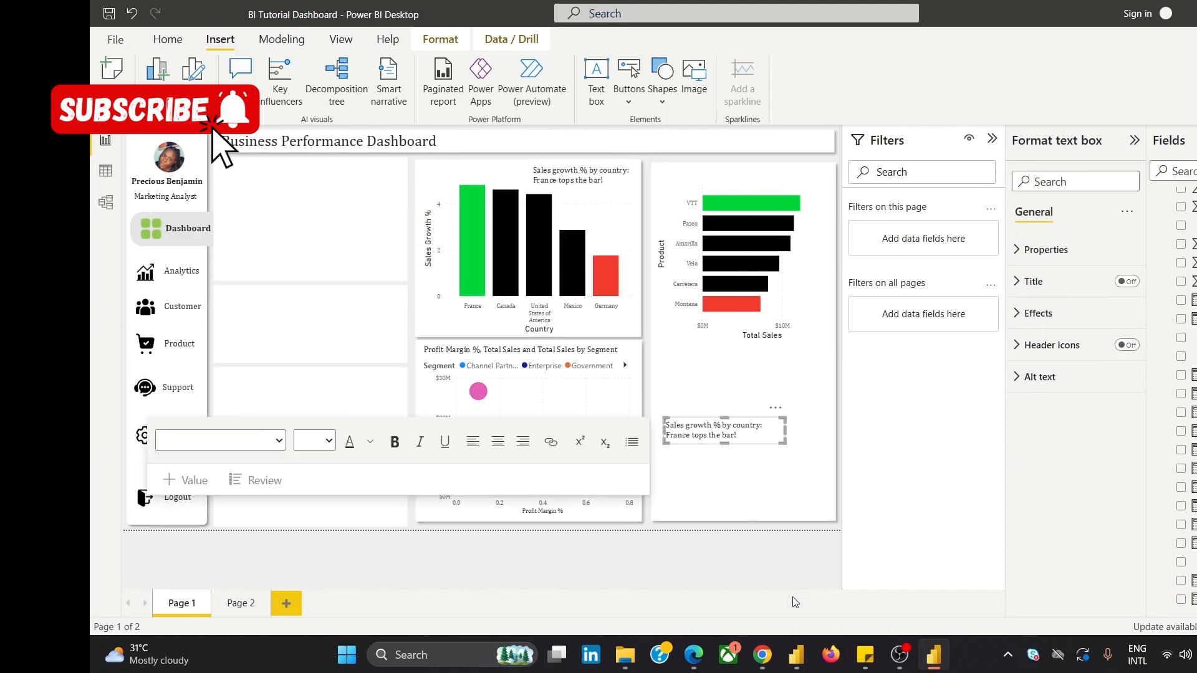
mouse_move(763, 655)
mouse_move(824, 594)
Replace the copied text box's content with "Sales by product - VTT leads!" and move it above the product bar chart.
left_click(692, 435)
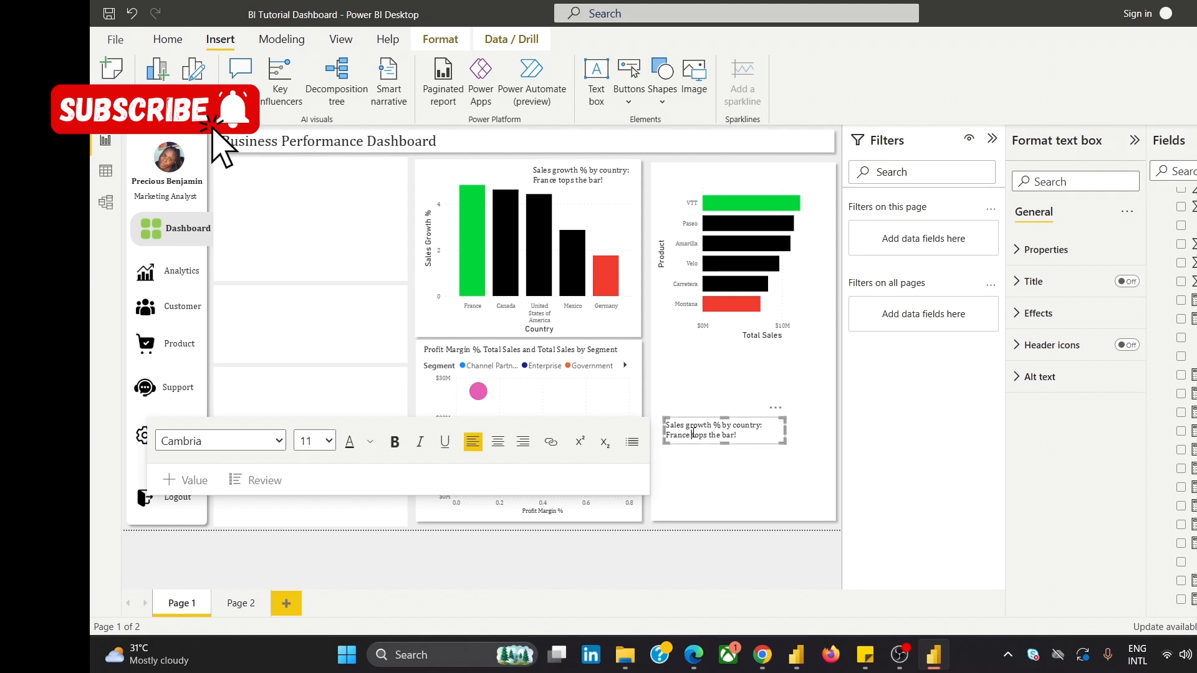
key("ctrl+a")
type("S")
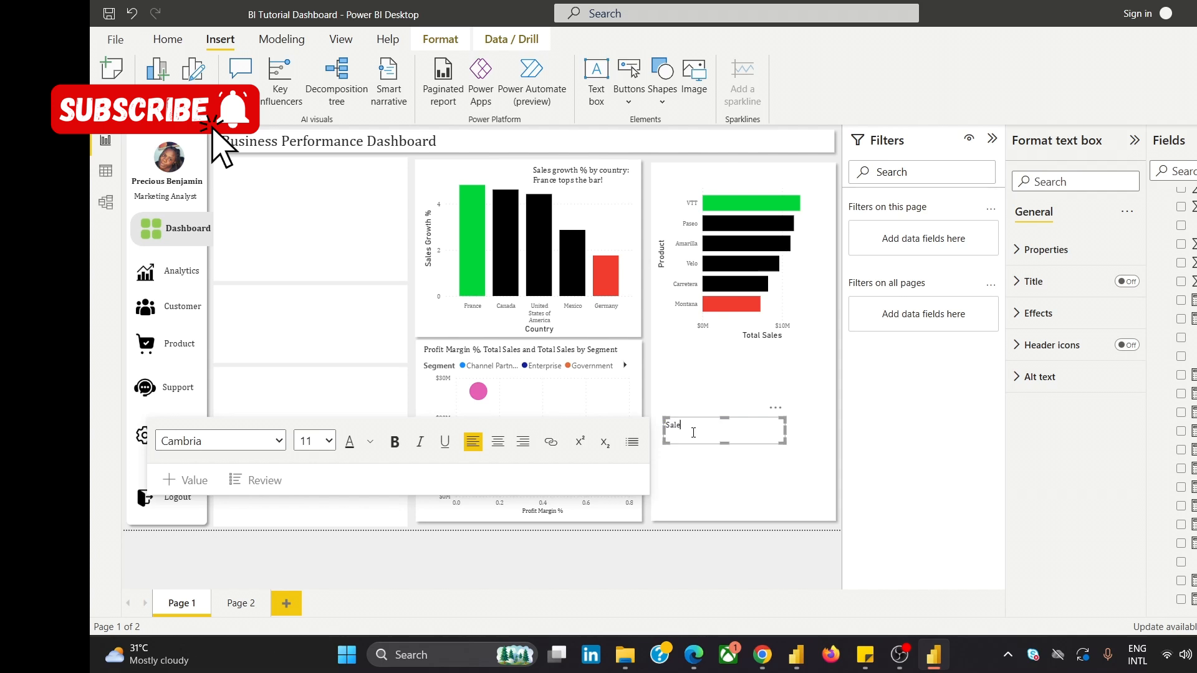
type("ales by product - VTT leads!")
left_click_drag(730, 447, 814, 165)
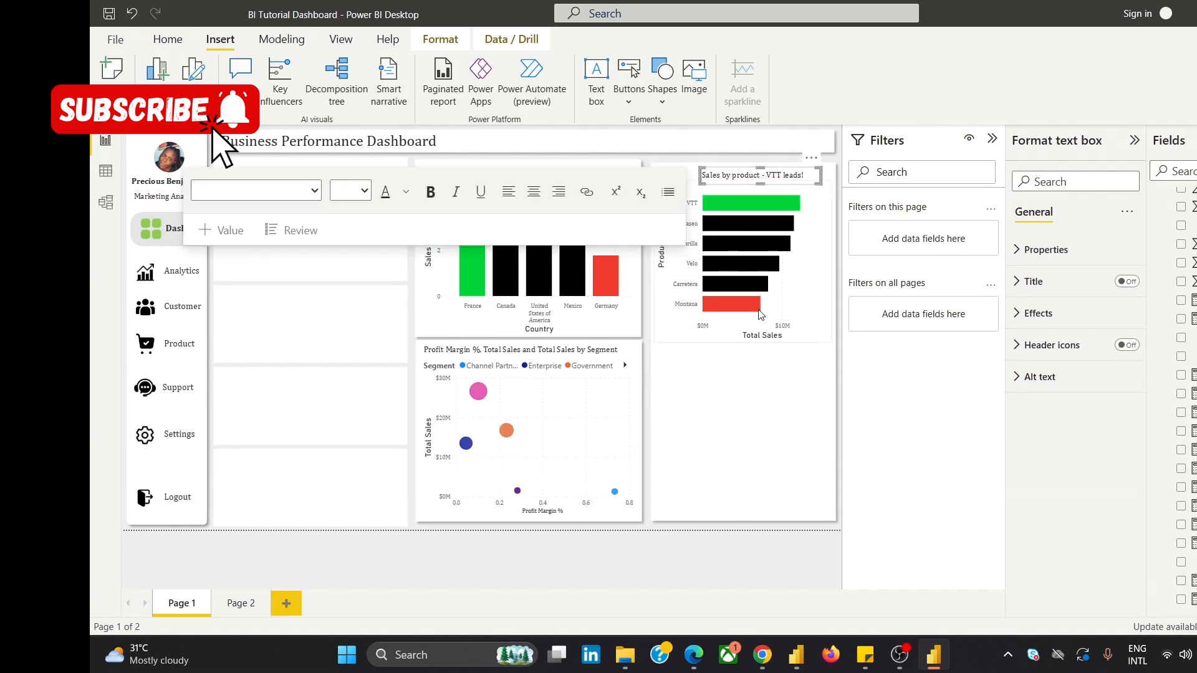
left_click(646, 529)
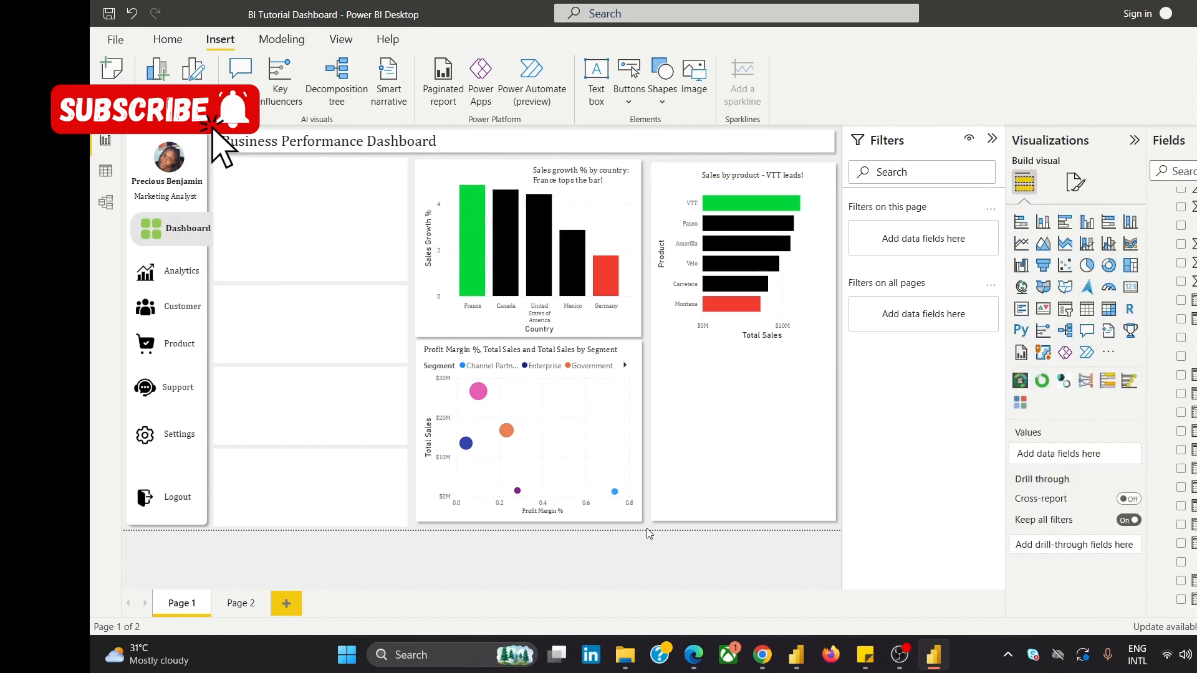
Set the font size of the "Sales by product - VTT leads!" text to 12.
left_click(750, 175)
key("ctrl+a")
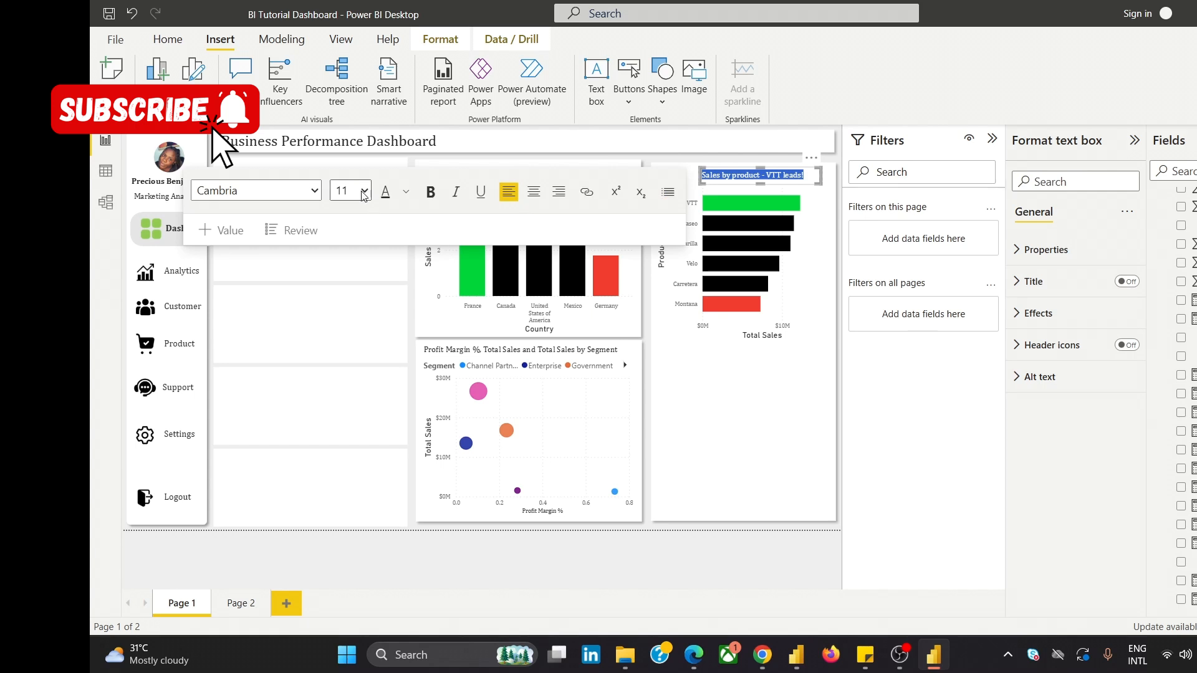
left_click(363, 191)
left_click(342, 321)
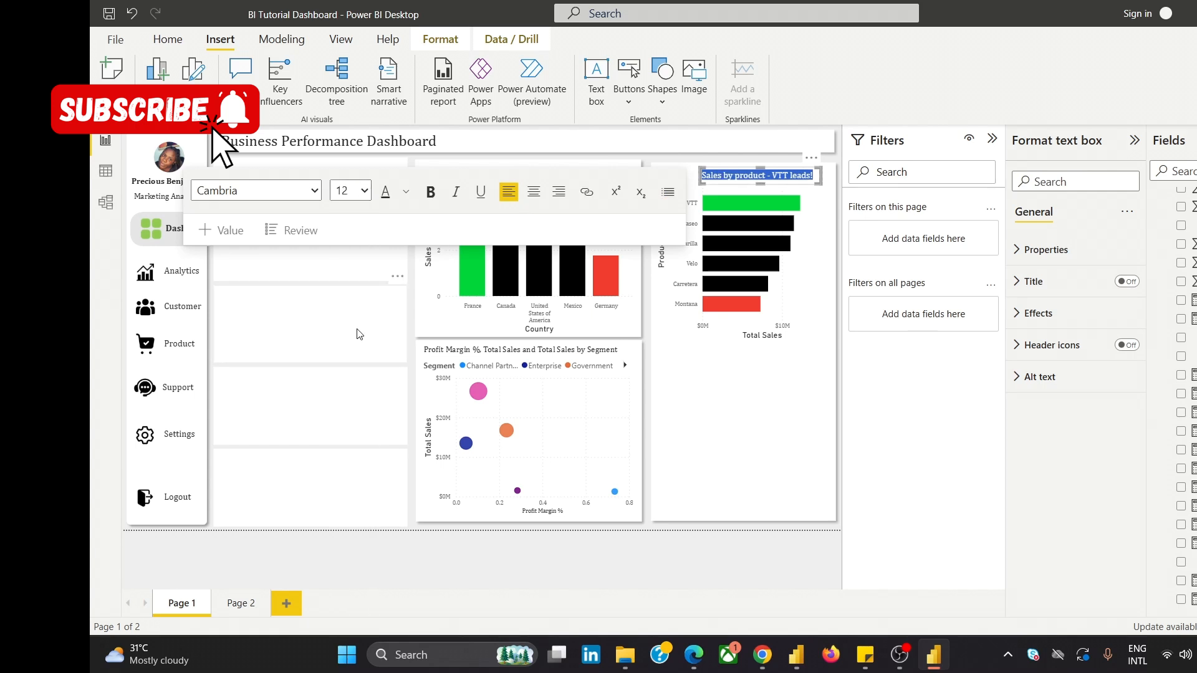
left_click(506, 544)
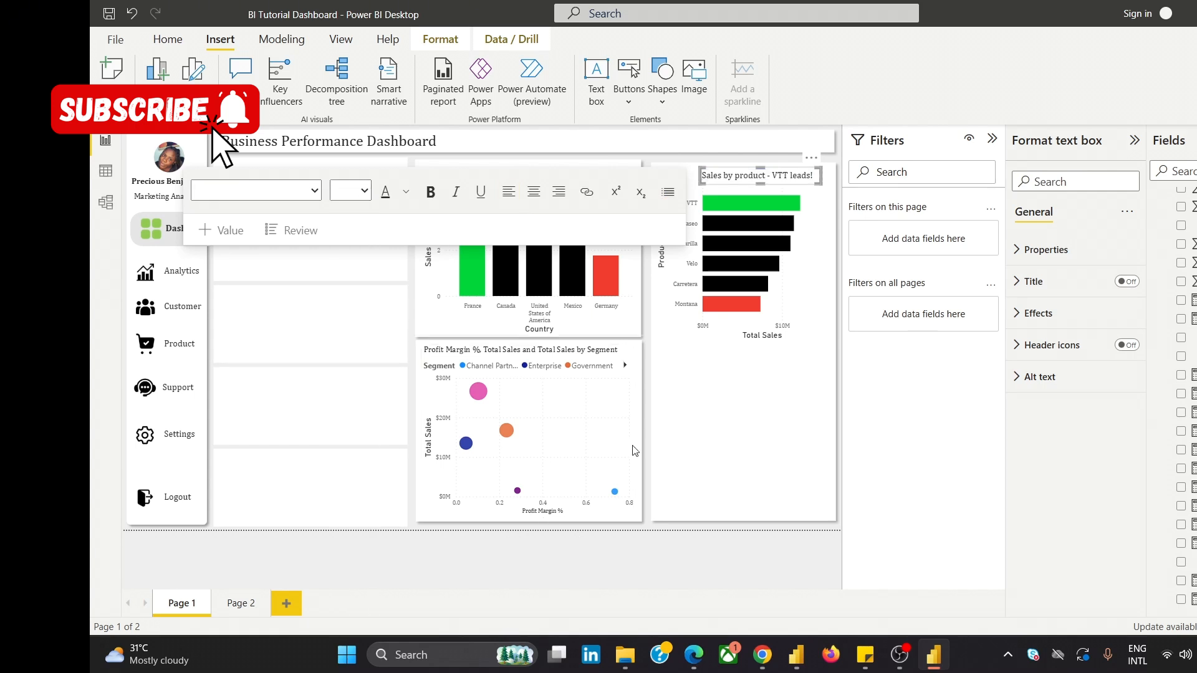
Make the "Sales by product - VTT leads!" caption bold and deselect the text box.
left_click(722, 172)
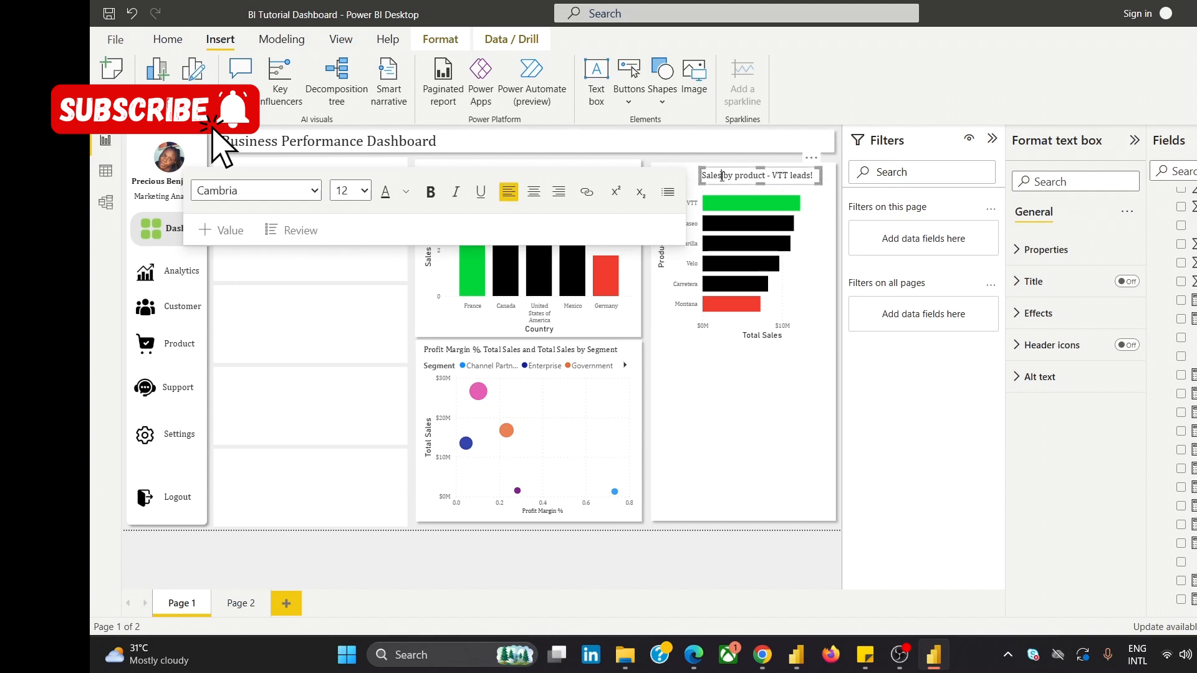
key("ctrl+a")
left_click(430, 192)
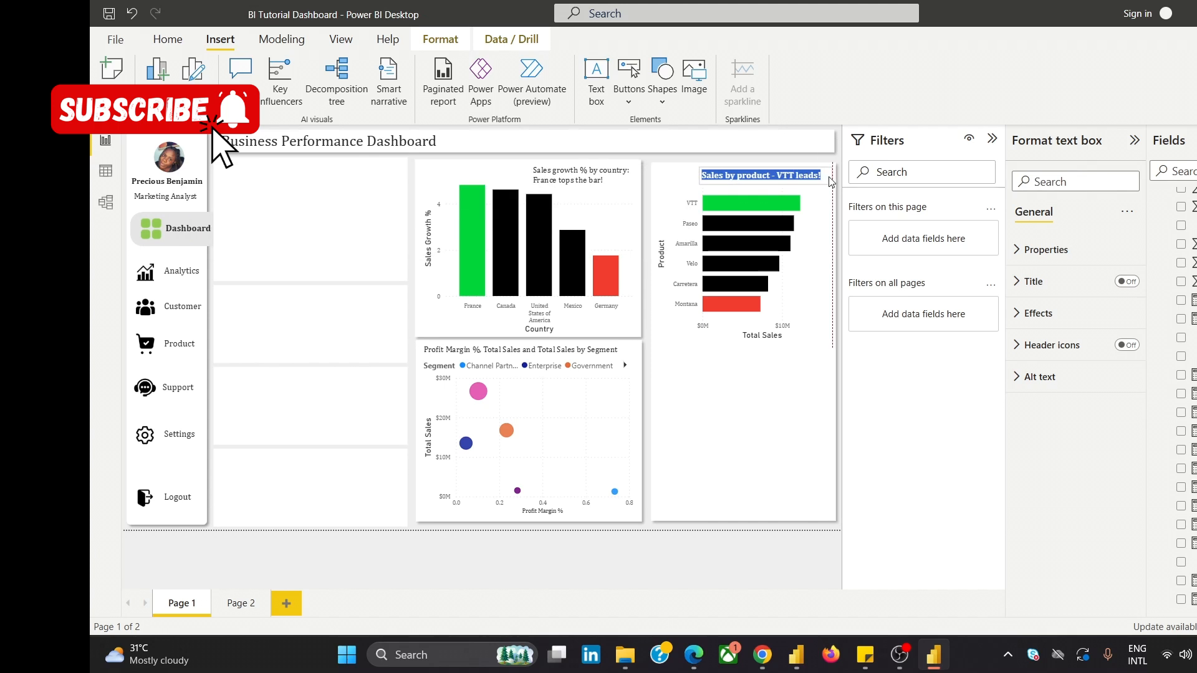
left_click(439, 535)
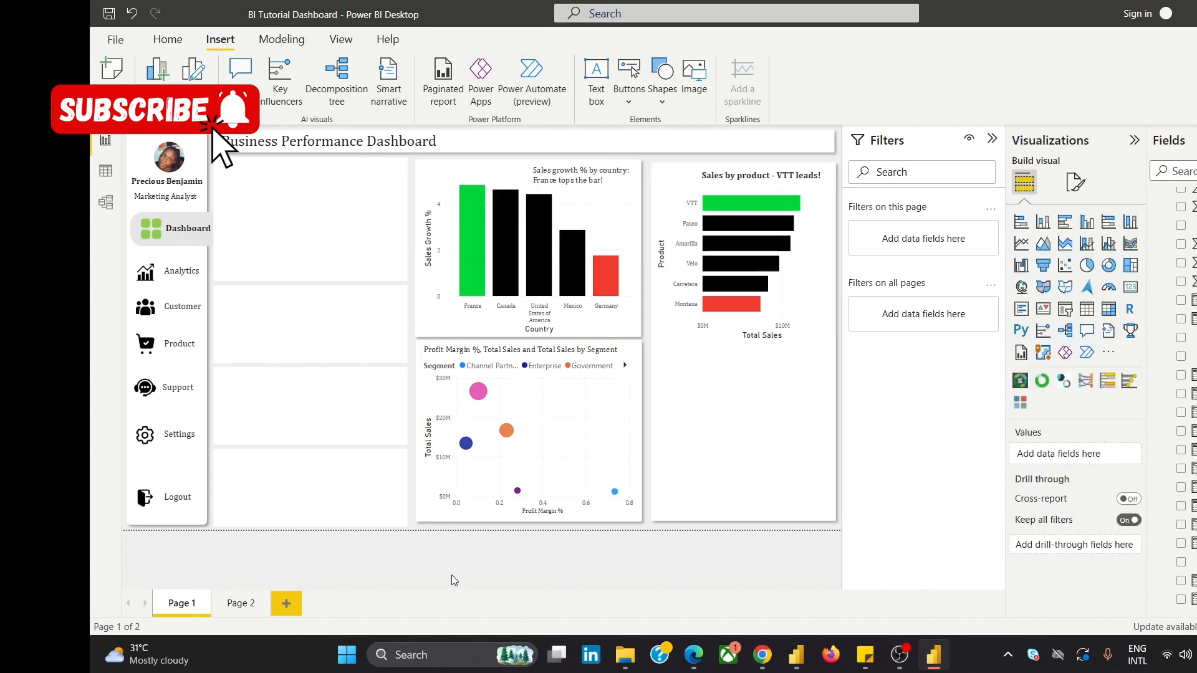
Check the reference image, add a new chart in the empty area below the product bar chart, and make it a pie chart.
left_click(712, 216)
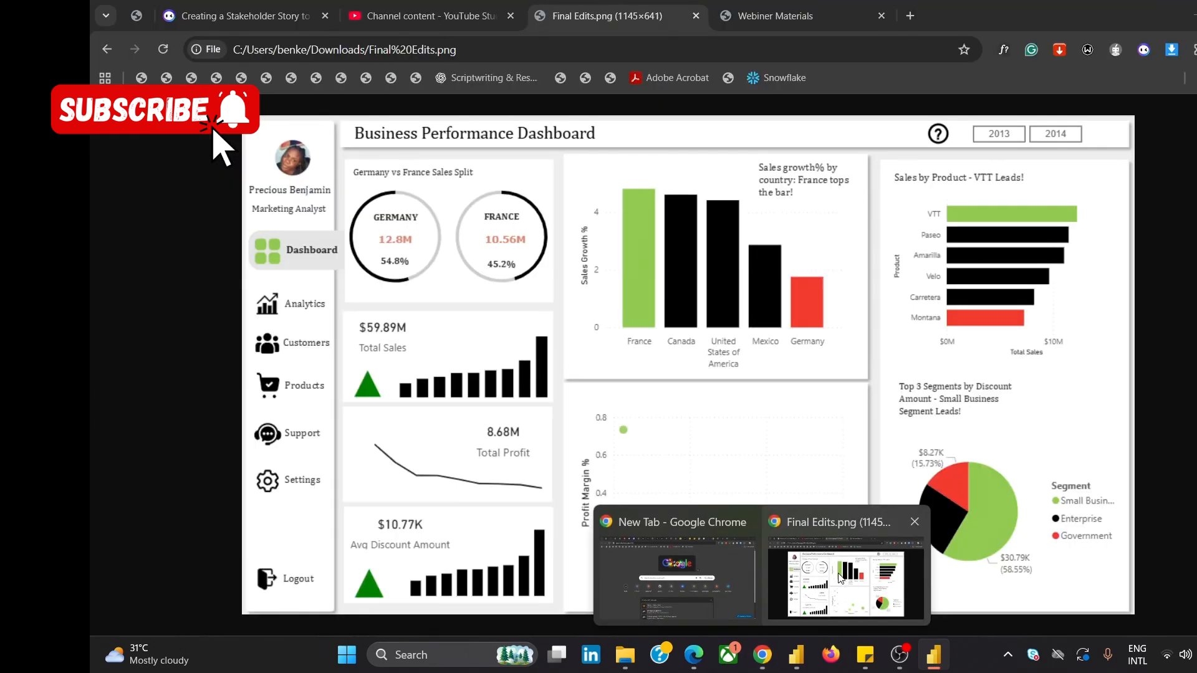
left_click(839, 579)
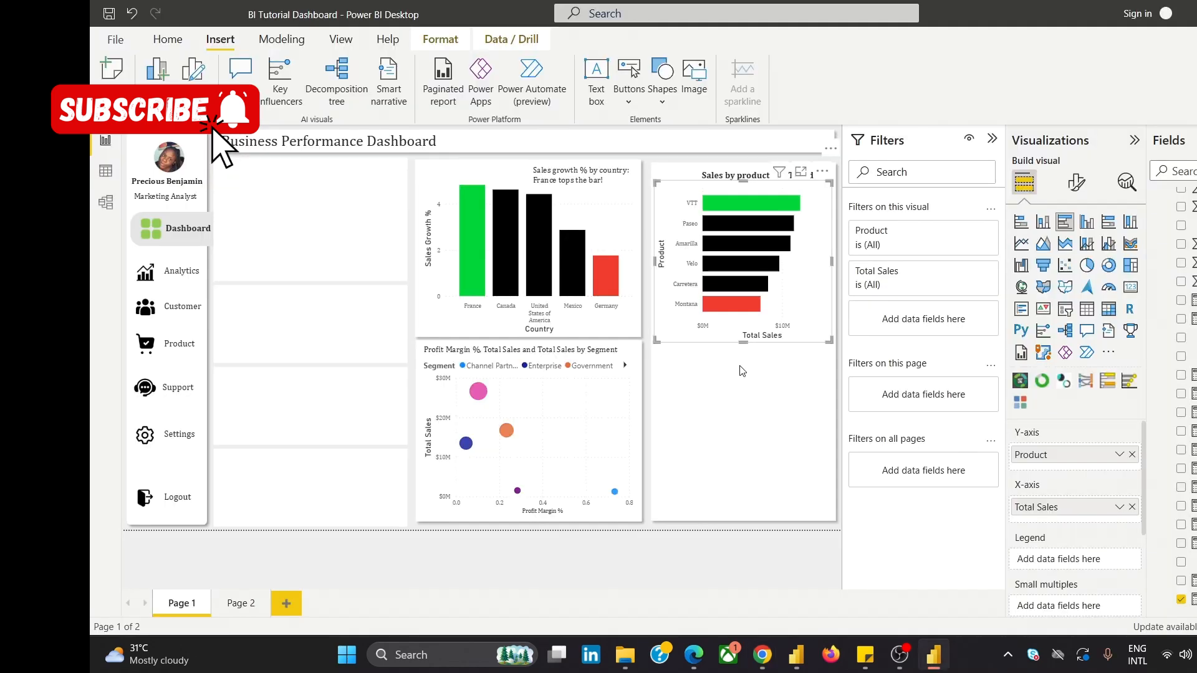
left_click(740, 373)
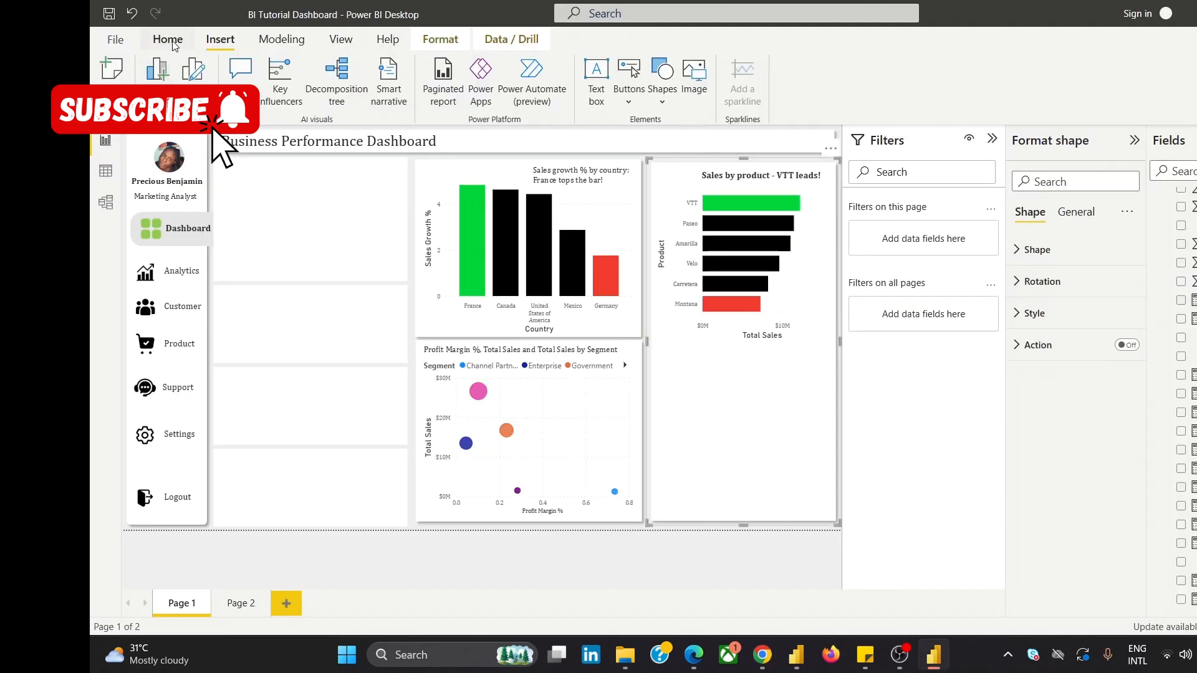
left_click(157, 70)
left_click_drag(247, 214, 703, 384)
left_click(1025, 182)
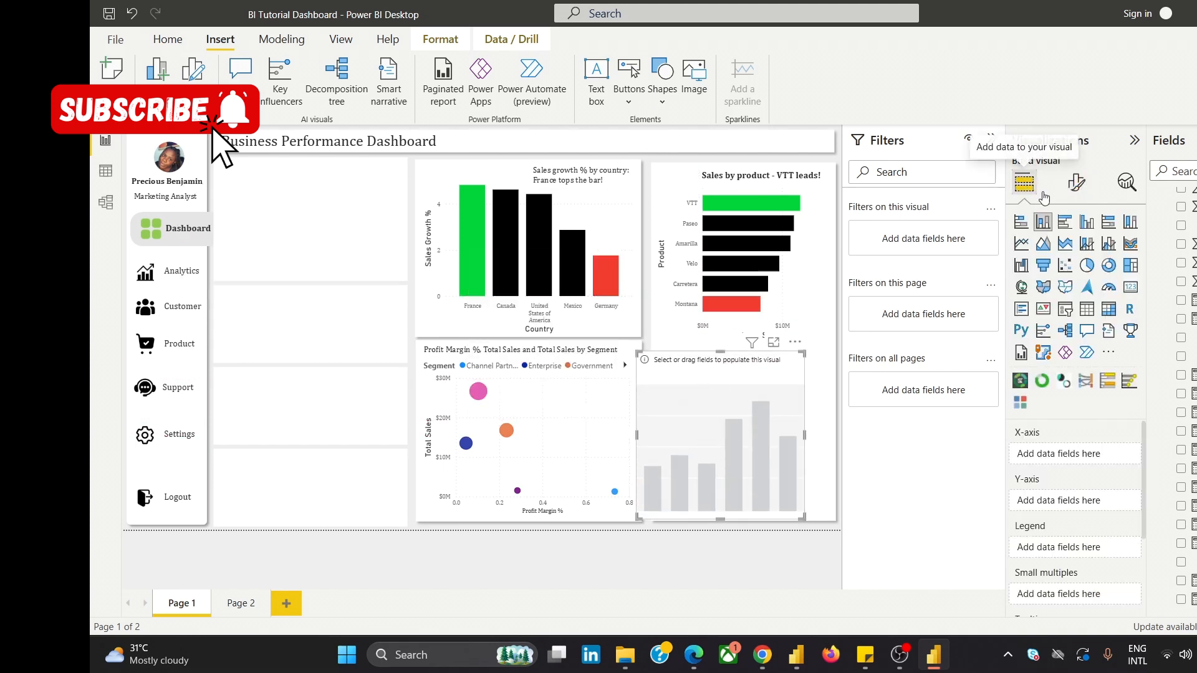
left_click(1085, 267)
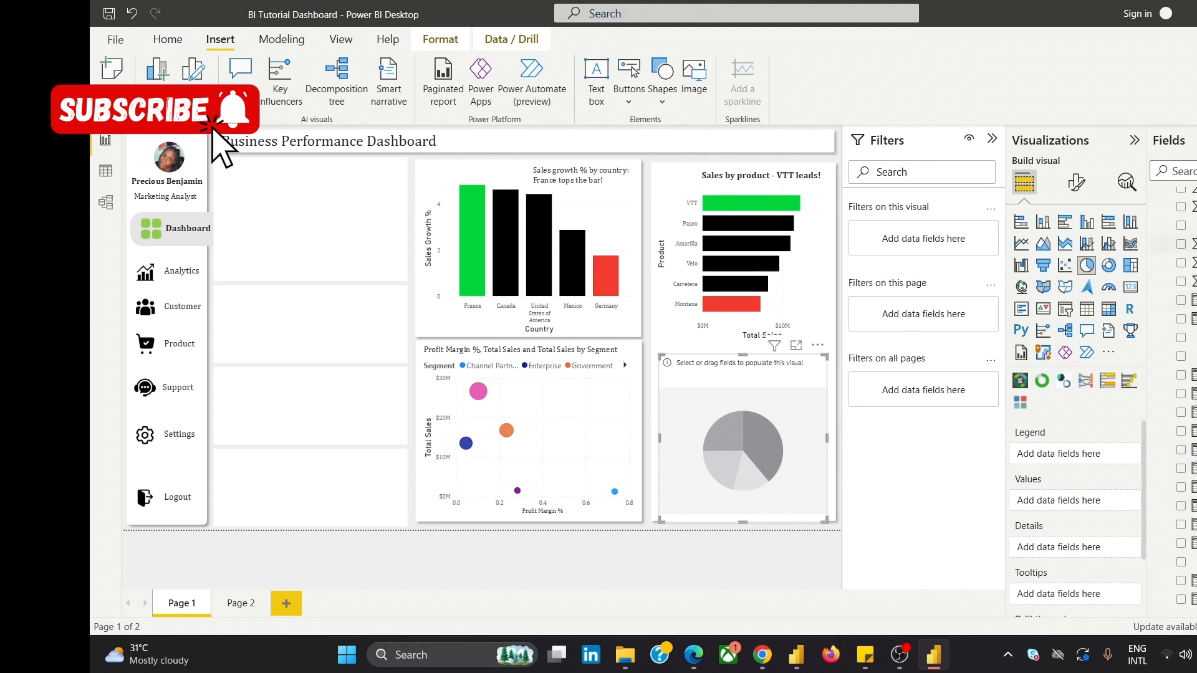
Assign Segment to the pie chart's legend and Avg Discount Amount to its values.
scroll(1175, 280, "up", 5)
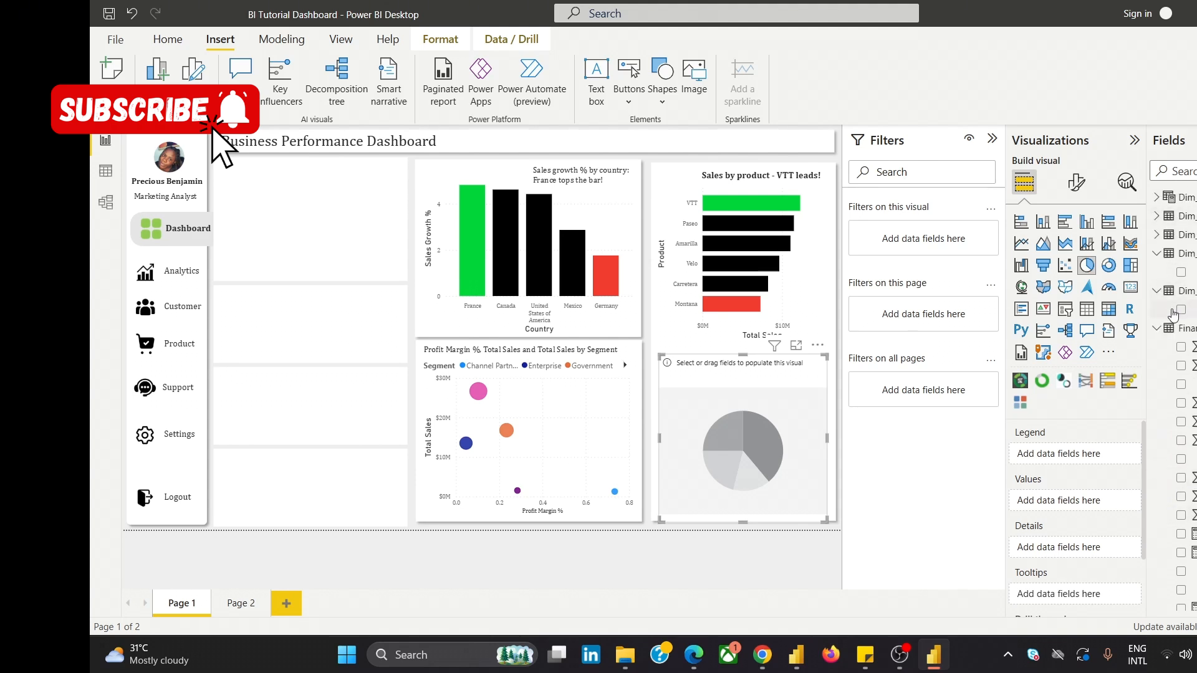
left_click_drag(1174, 312, 1086, 445)
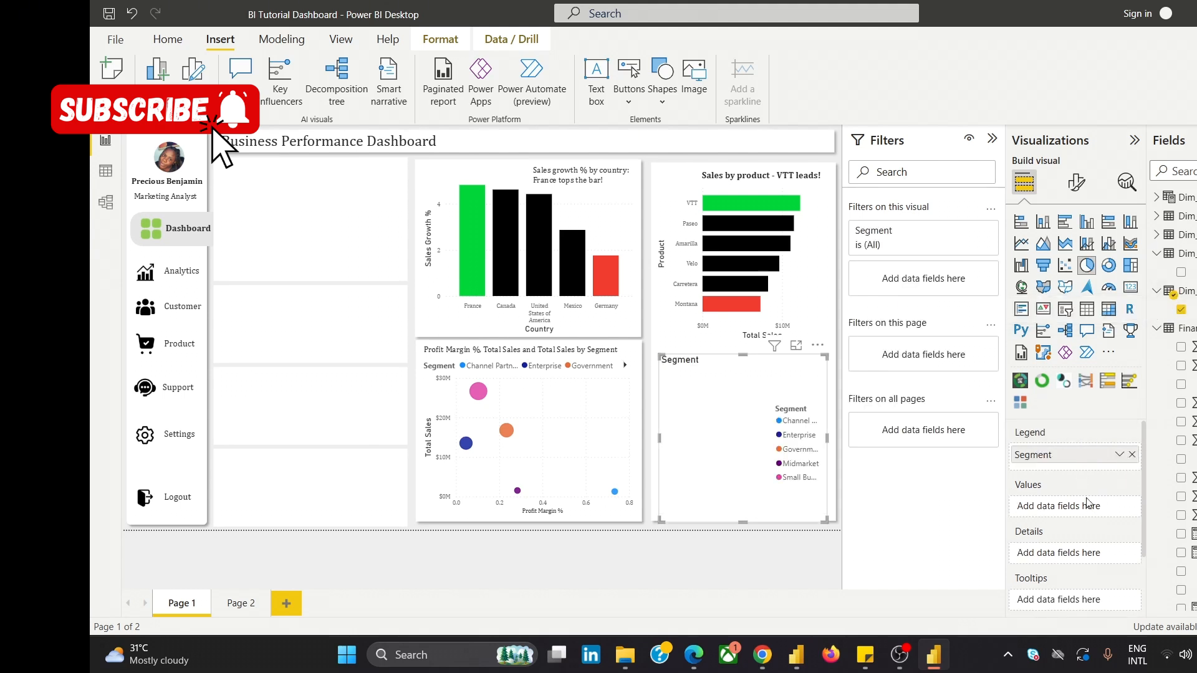
scroll(1176, 374, "down", 3)
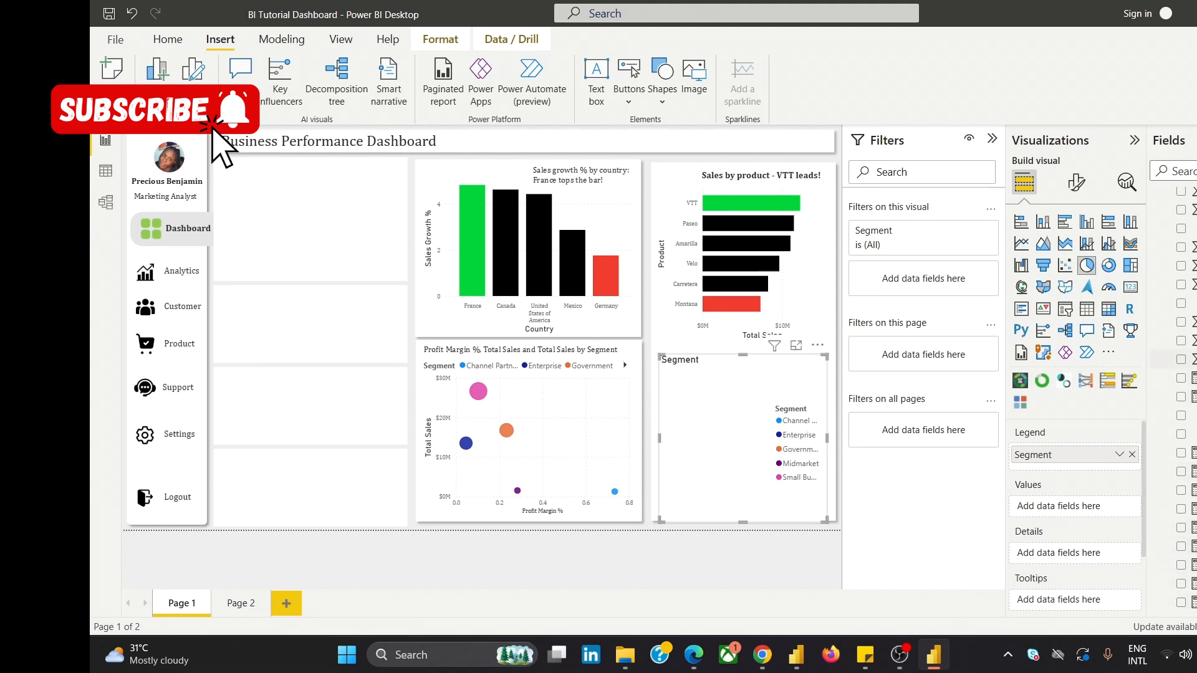
left_click_drag(1190, 378, 1117, 507)
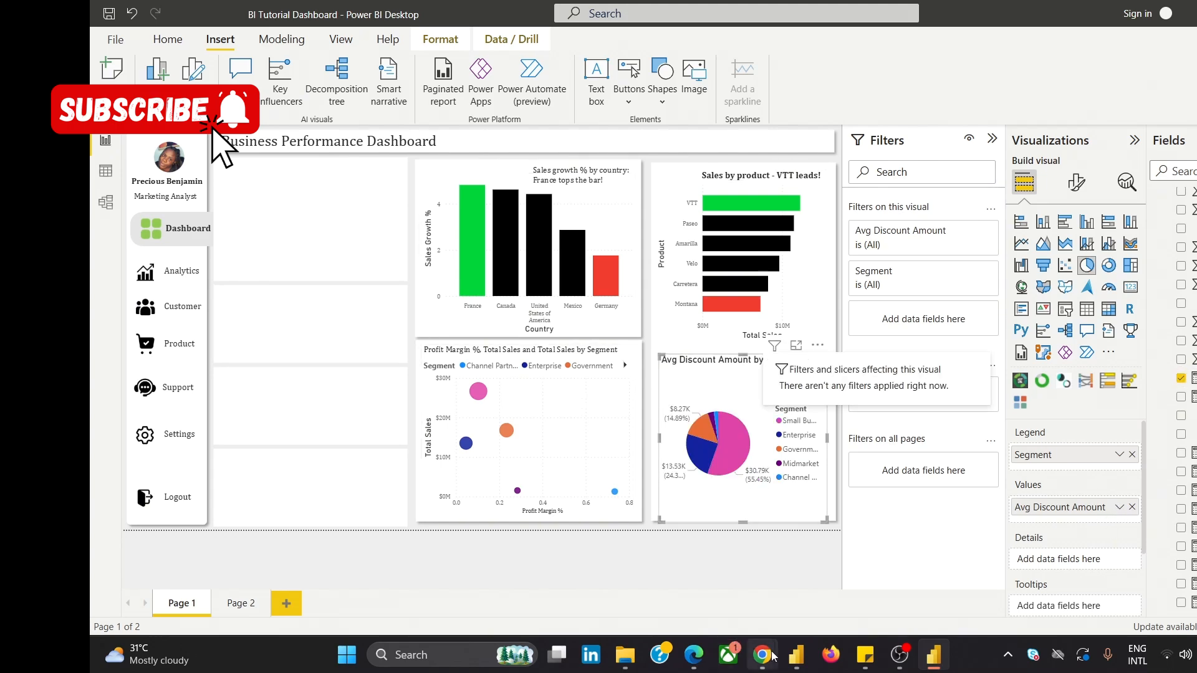
Switch to the browser to examine the pie chart in the reference image Final Edits.png, and return to the Power BI report.
mouse_move(762, 654)
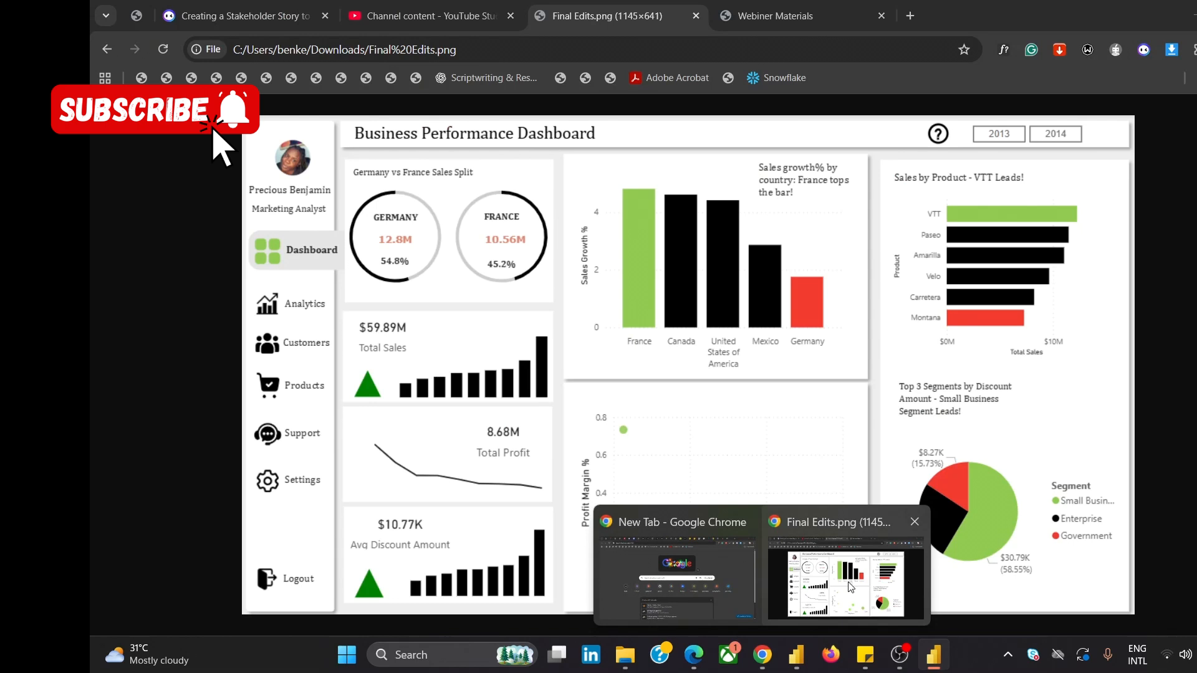
left_click(849, 586)
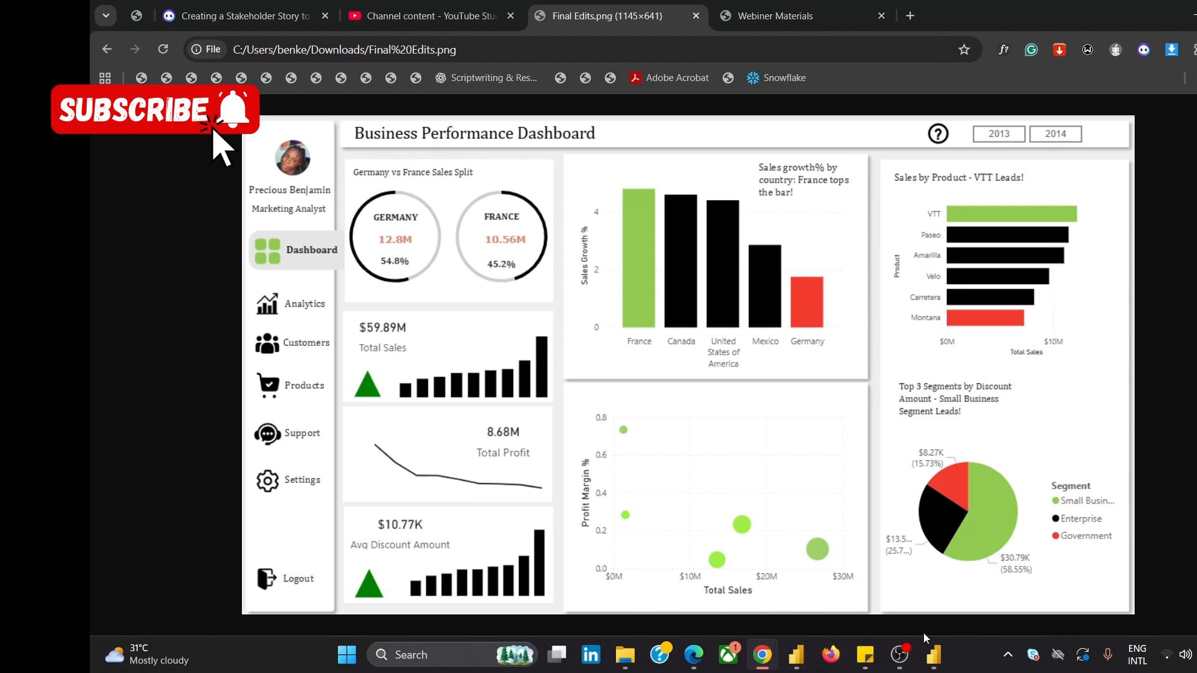
mouse_move(934, 652)
left_click(941, 597)
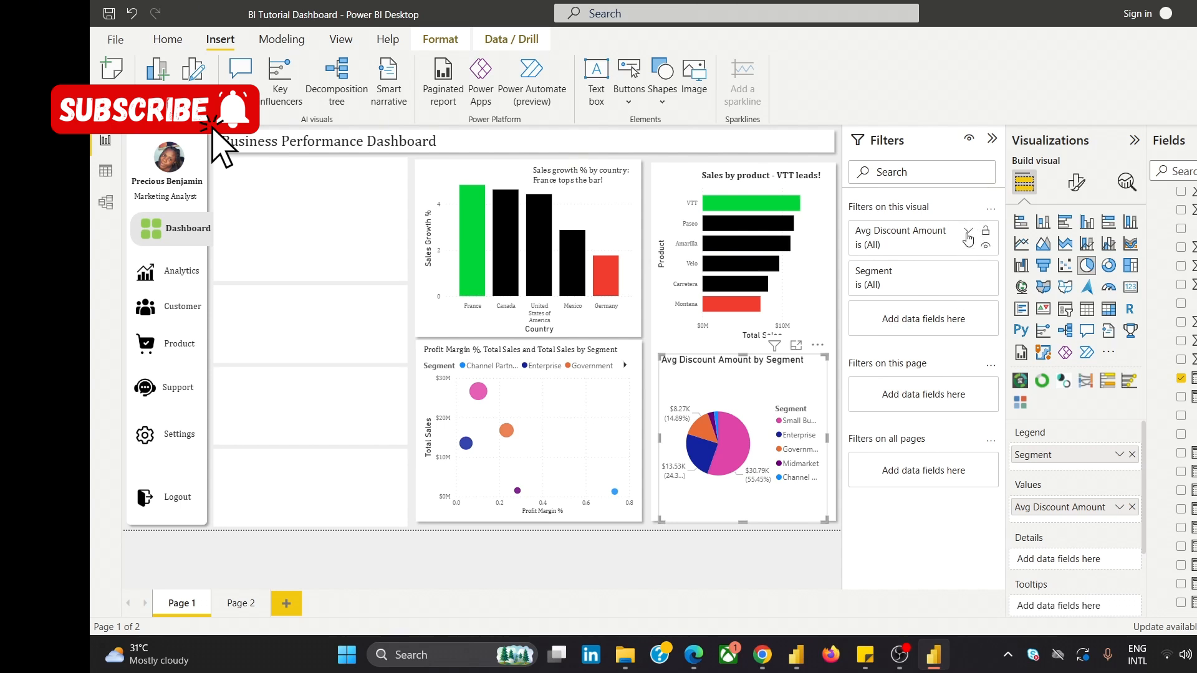
left_click(968, 234)
left_click(961, 290)
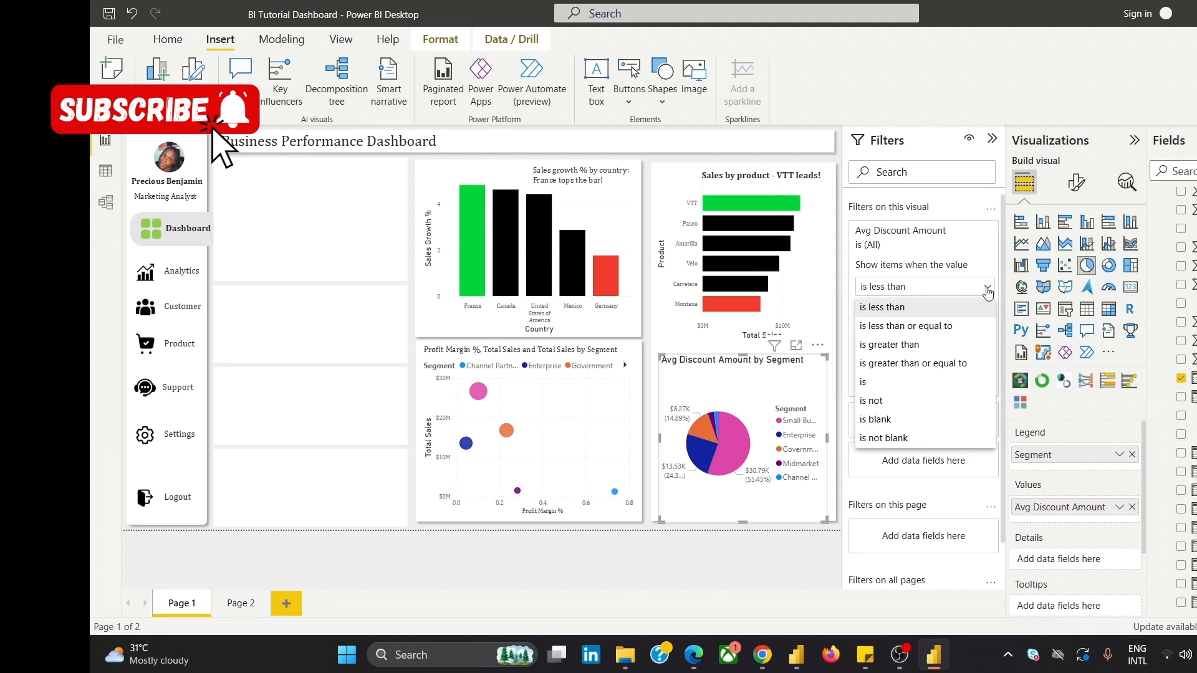
left_click(988, 289)
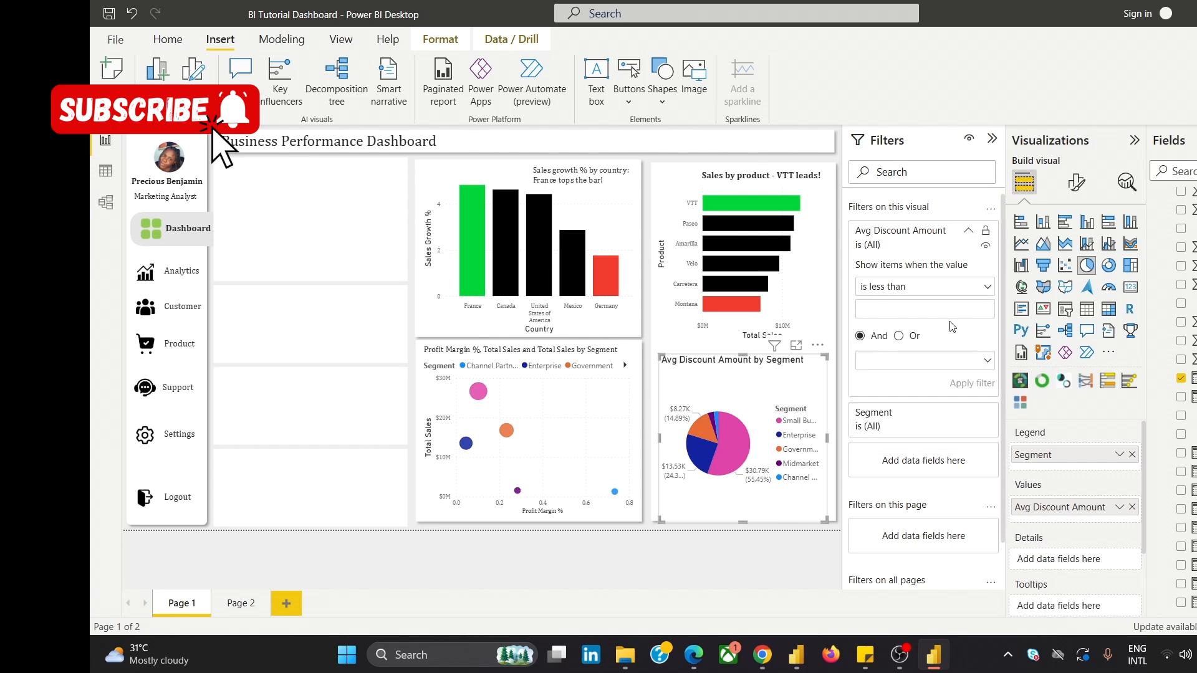
Filter the pie chart's Segment field to the Top 3 items by Avg Discount Amount and apply the filter.
left_click(959, 428)
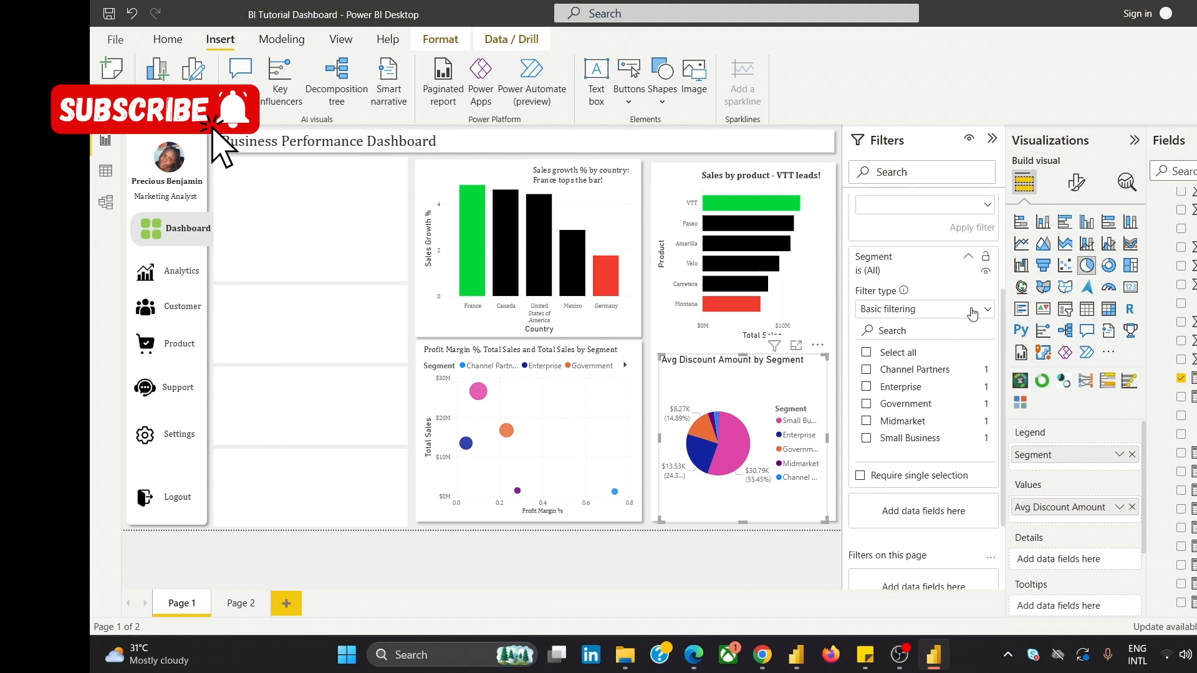
left_click(973, 313)
left_click(937, 371)
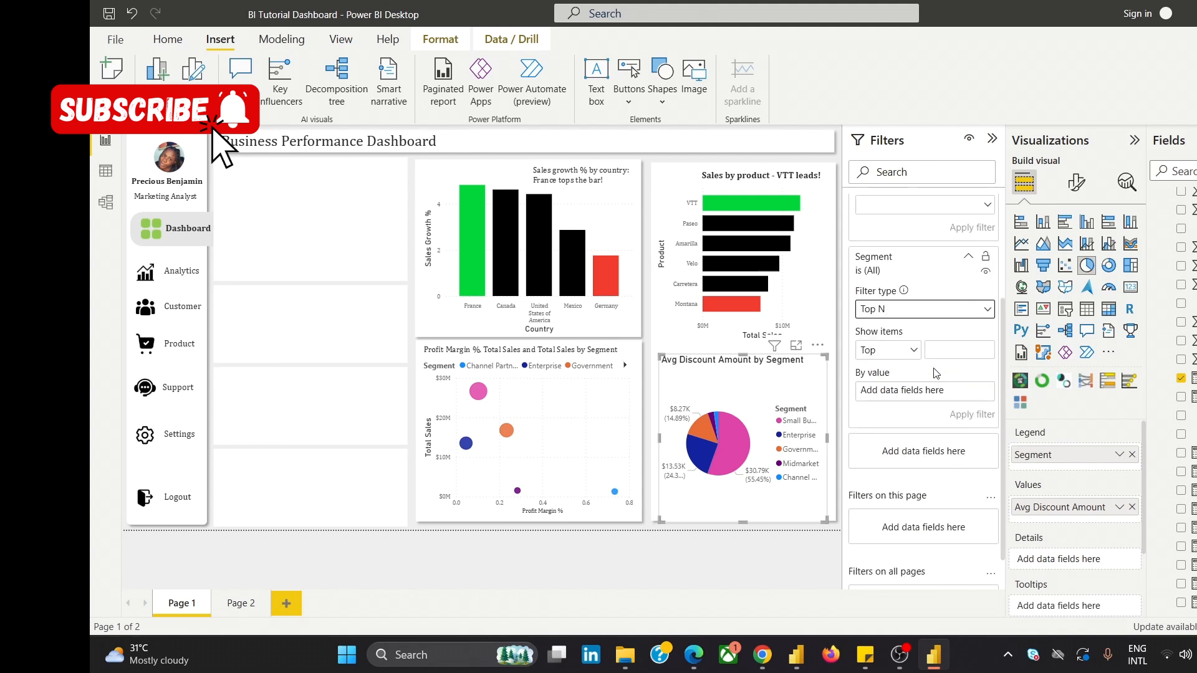
left_click(956, 347)
left_click(951, 310)
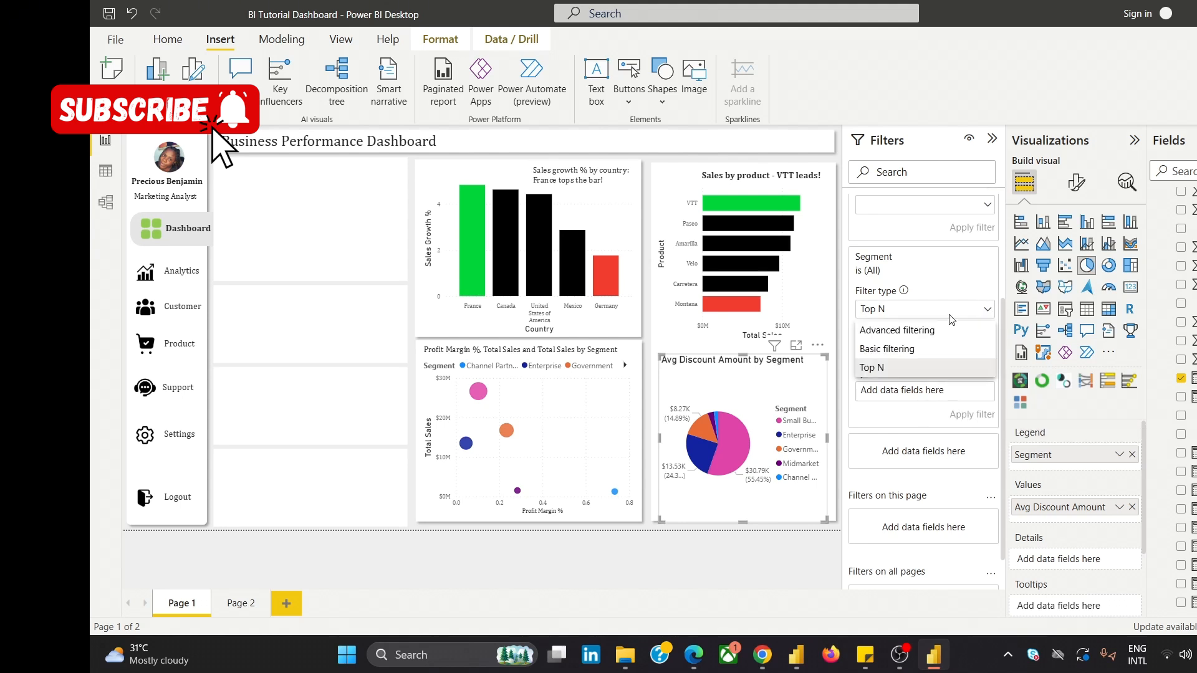
left_click(935, 367)
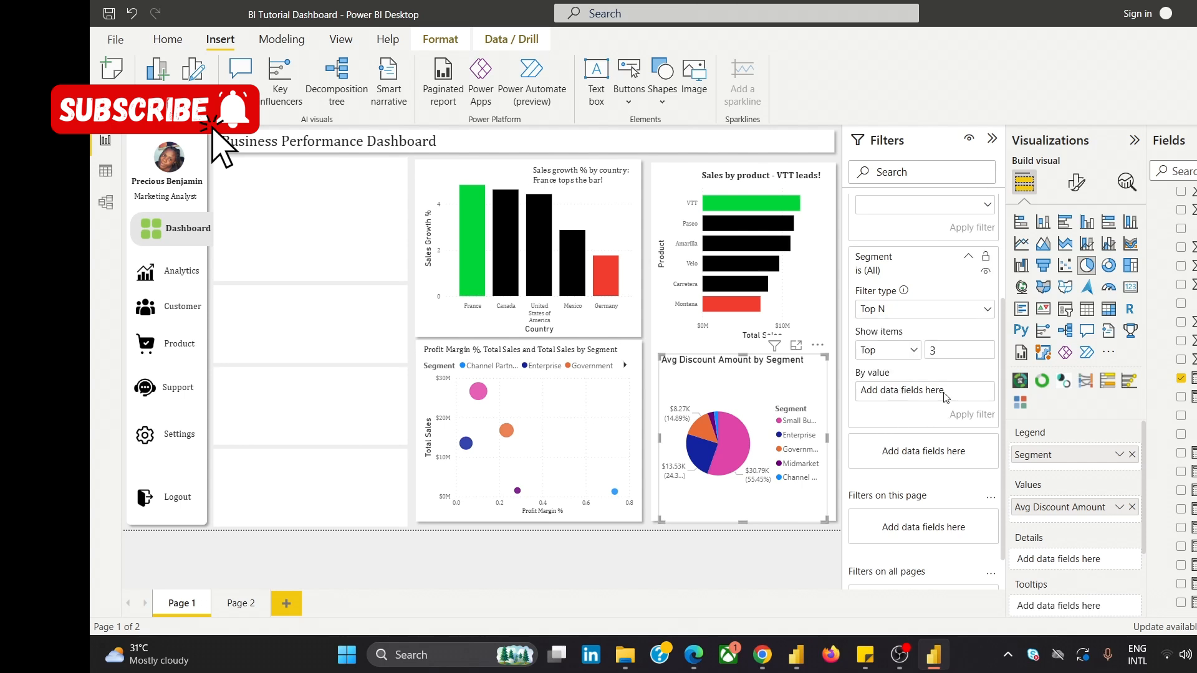
scroll(1181, 505, "down", 2)
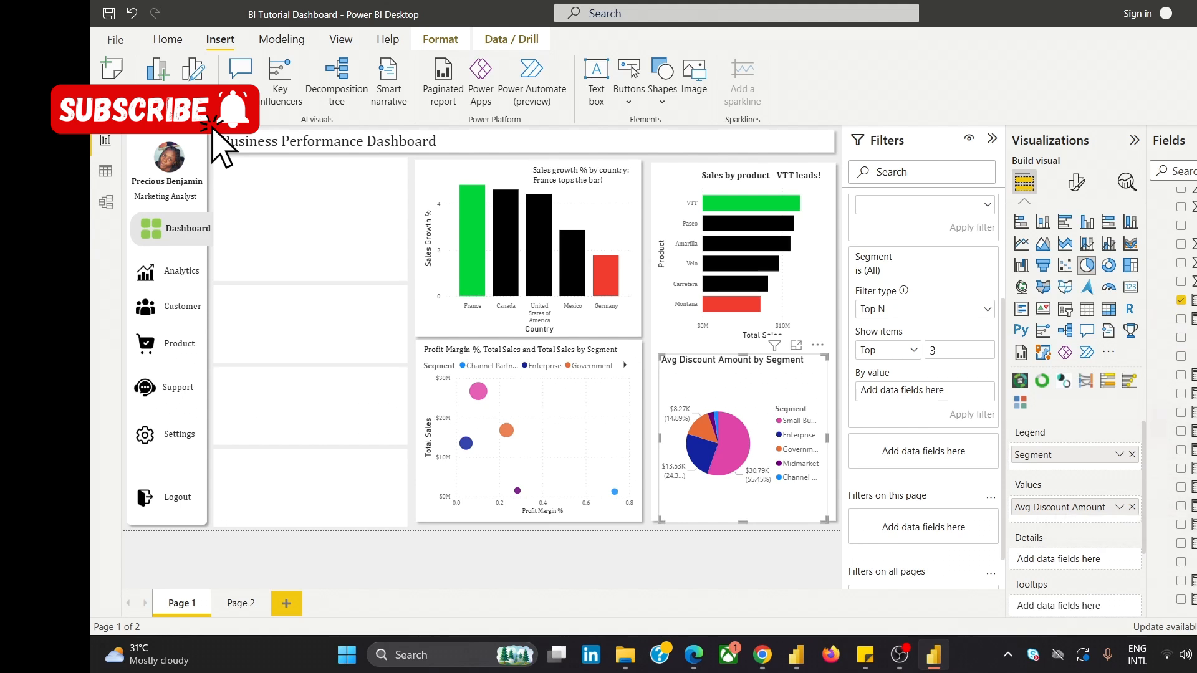
left_click_drag(1188, 299, 922, 390)
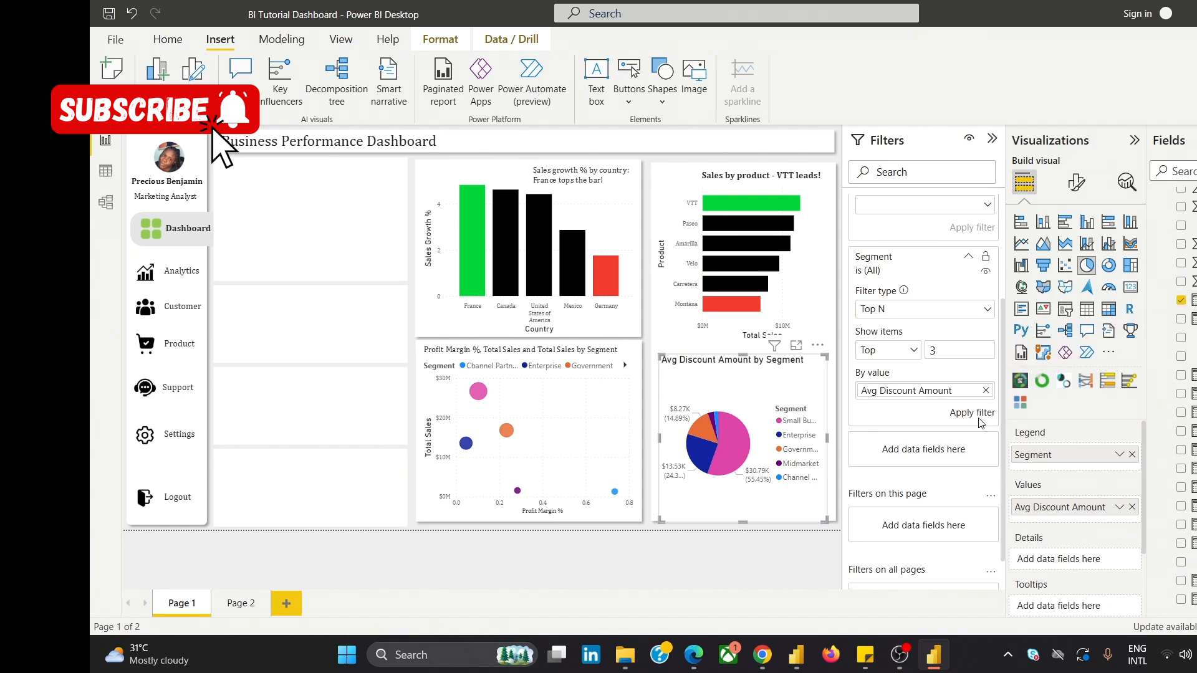
left_click(965, 415)
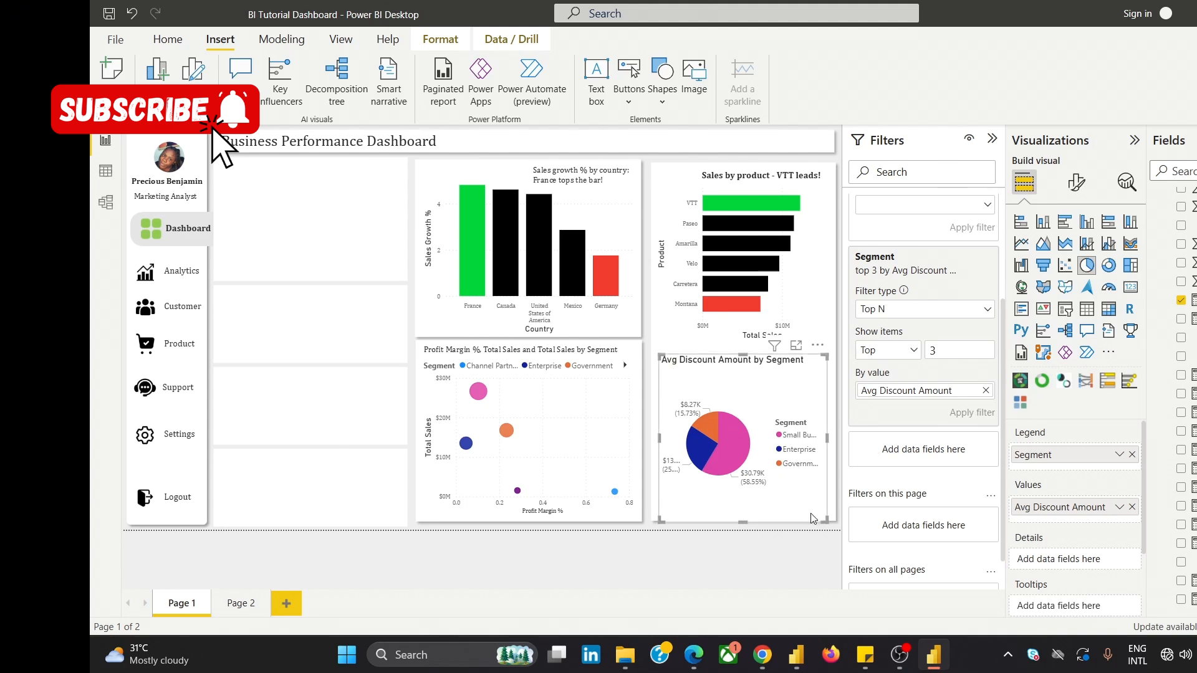
Turn off the background and title of the Avg Discount Amount by Segment pie chart.
left_click(808, 286)
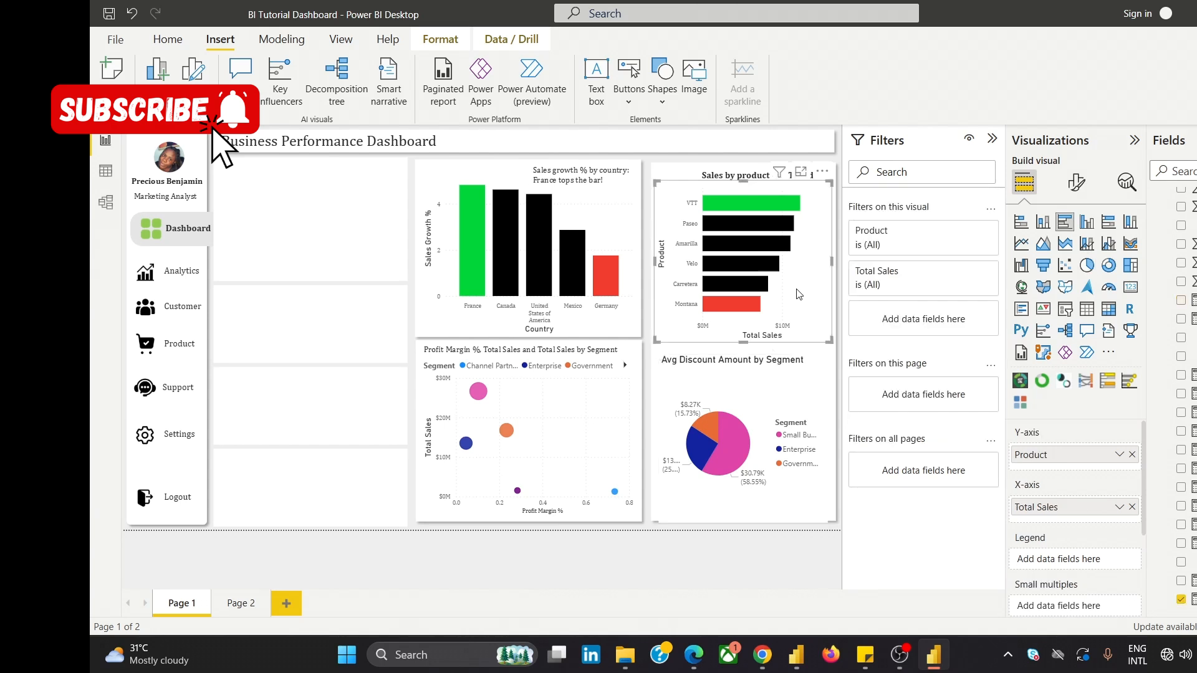
left_click(1073, 184)
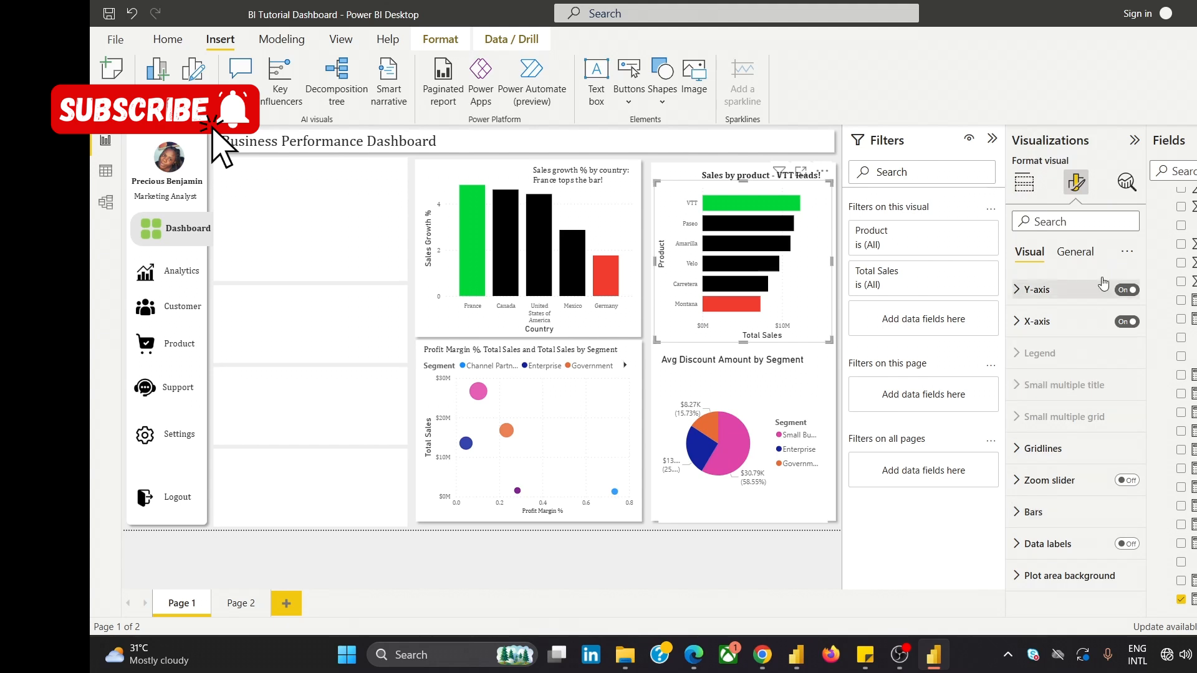
left_click(1075, 252)
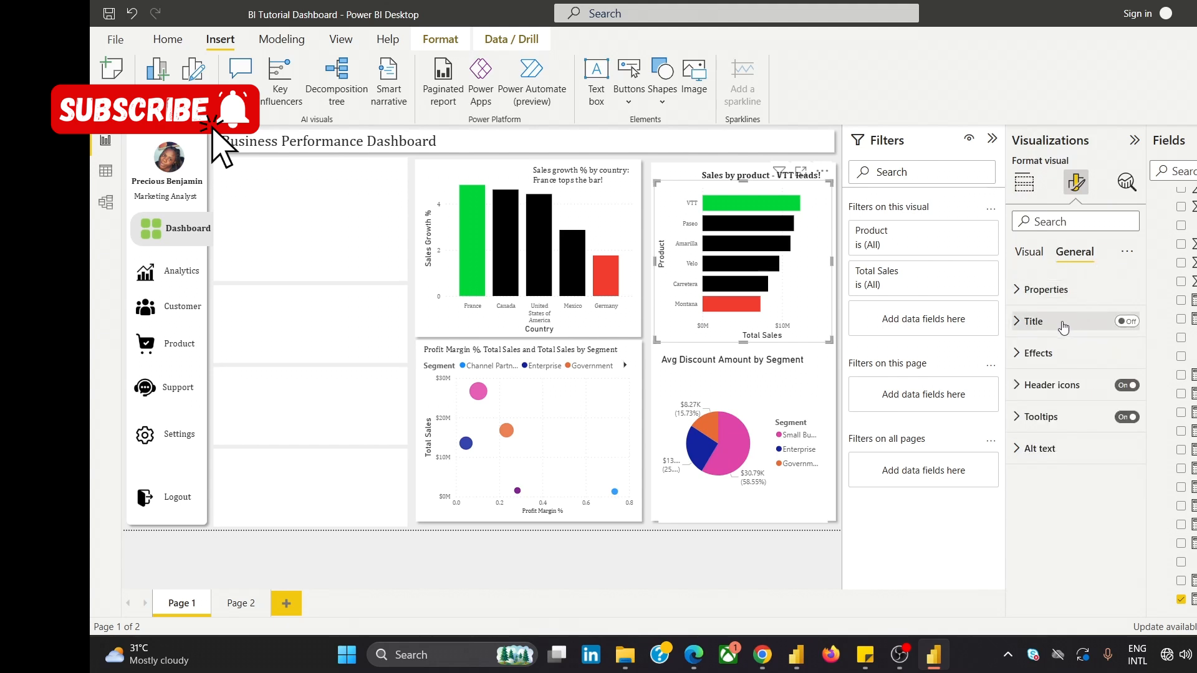
left_click(1051, 289)
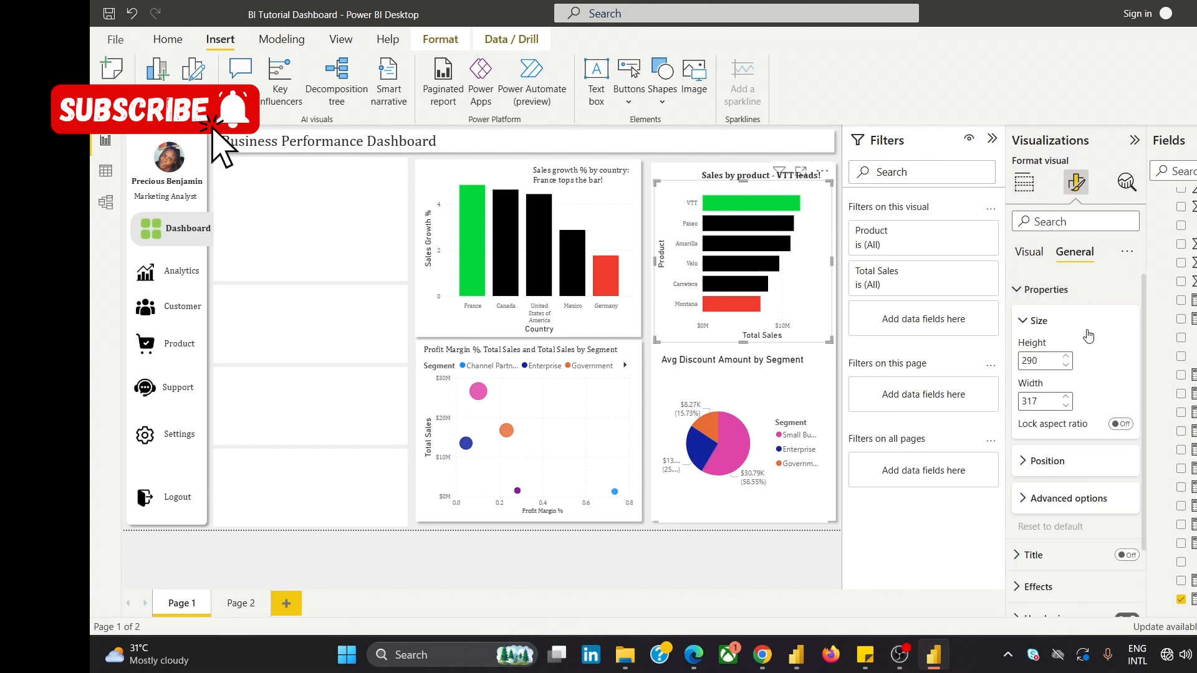
left_click(1047, 290)
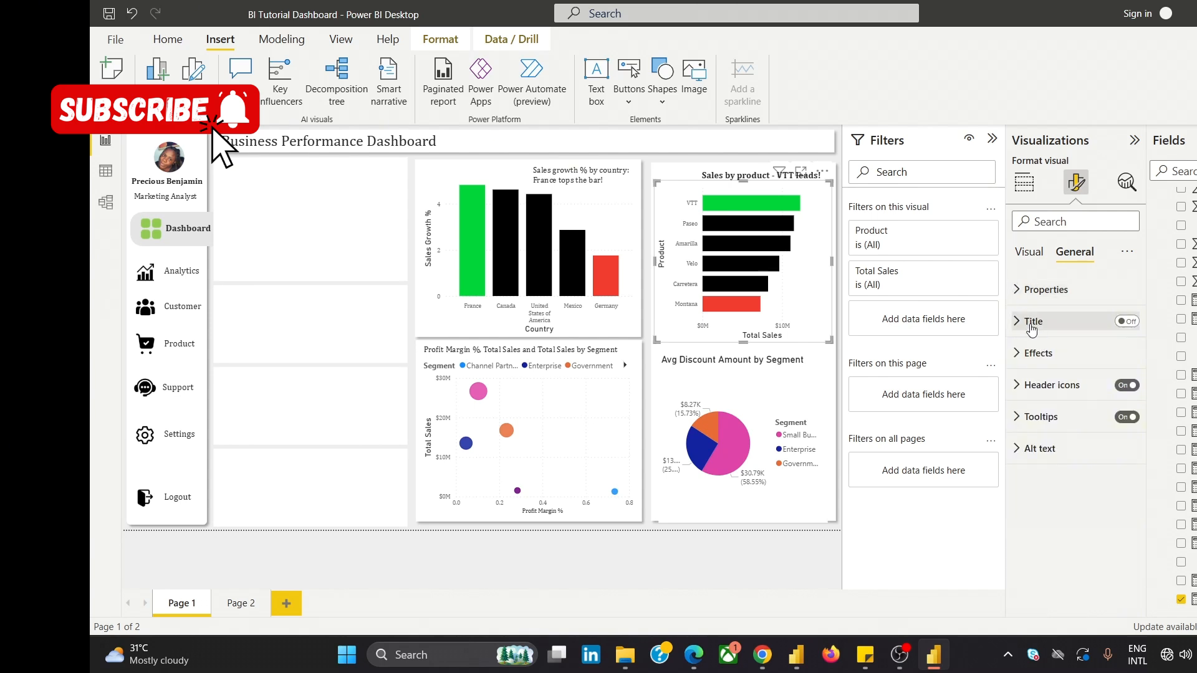
left_click(1058, 356)
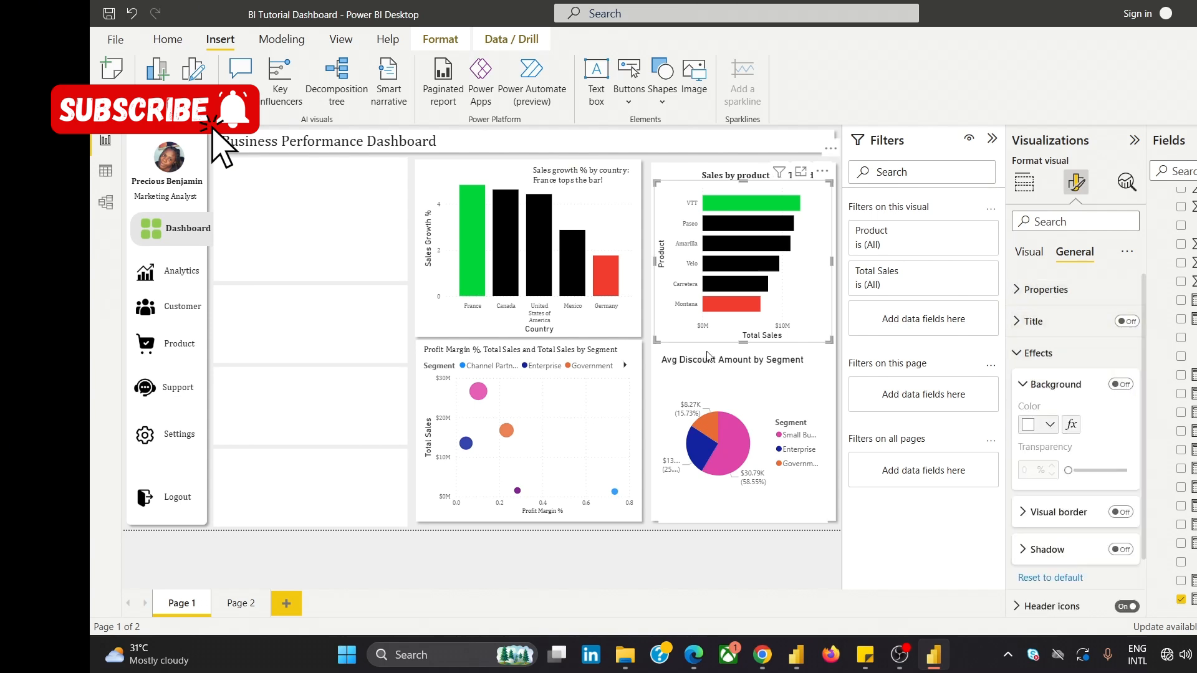
left_click(709, 357)
left_click(1116, 387)
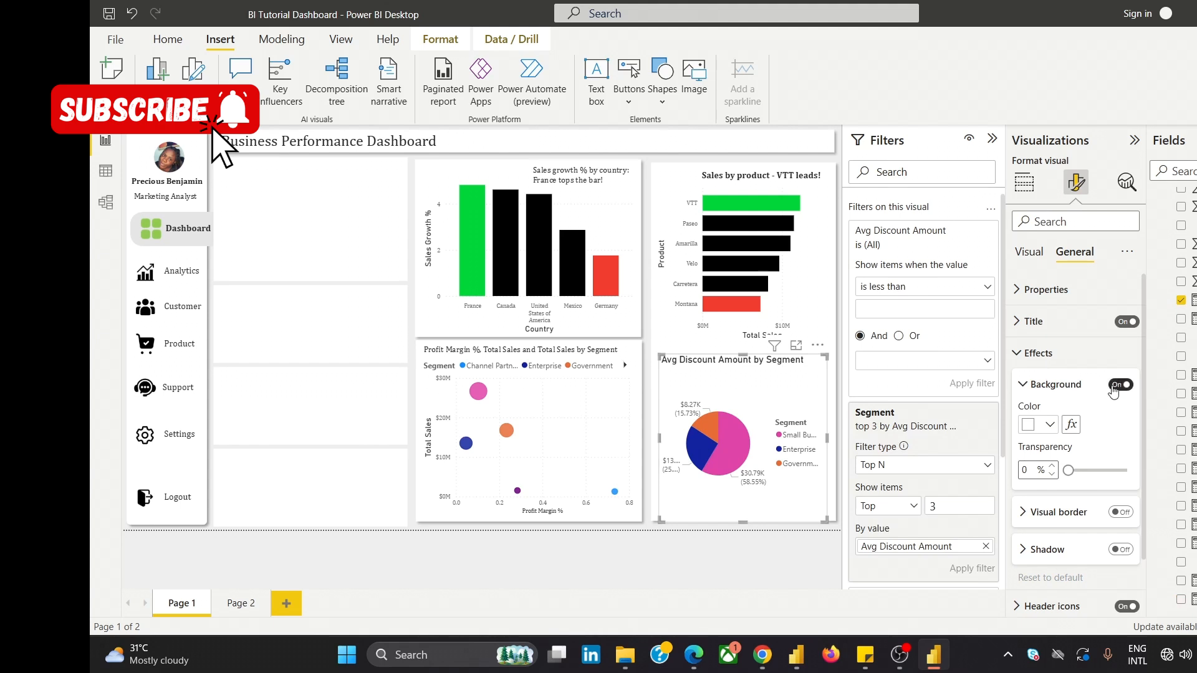
left_click(1116, 385)
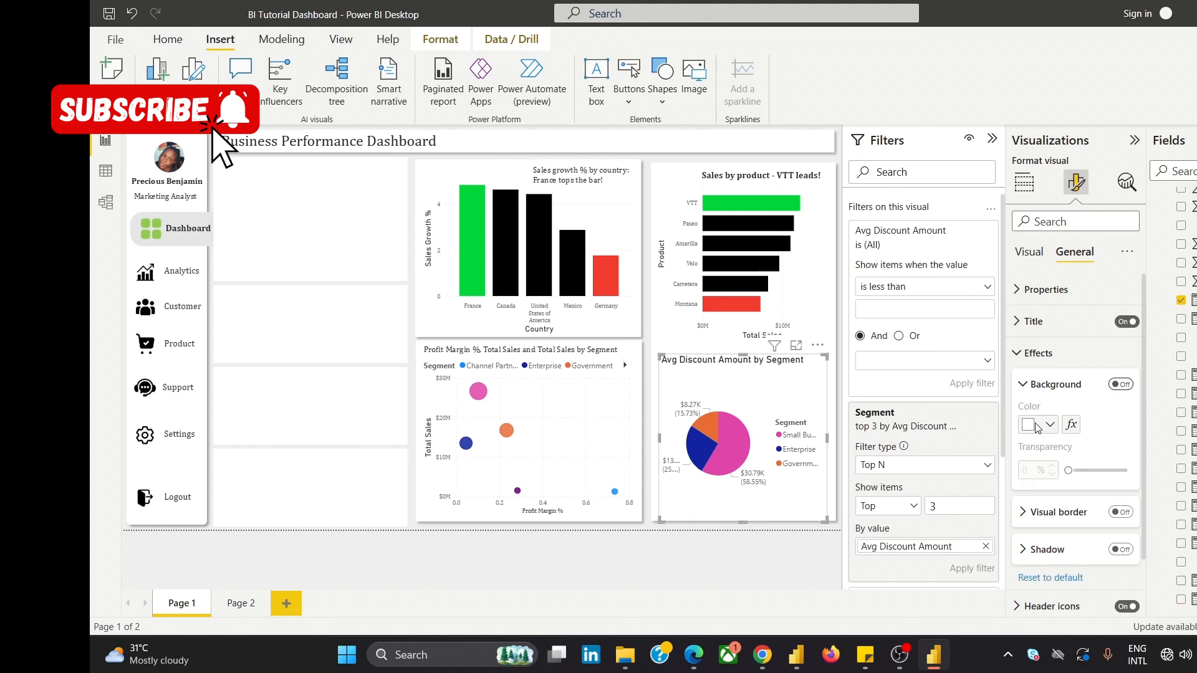
left_click(1122, 322)
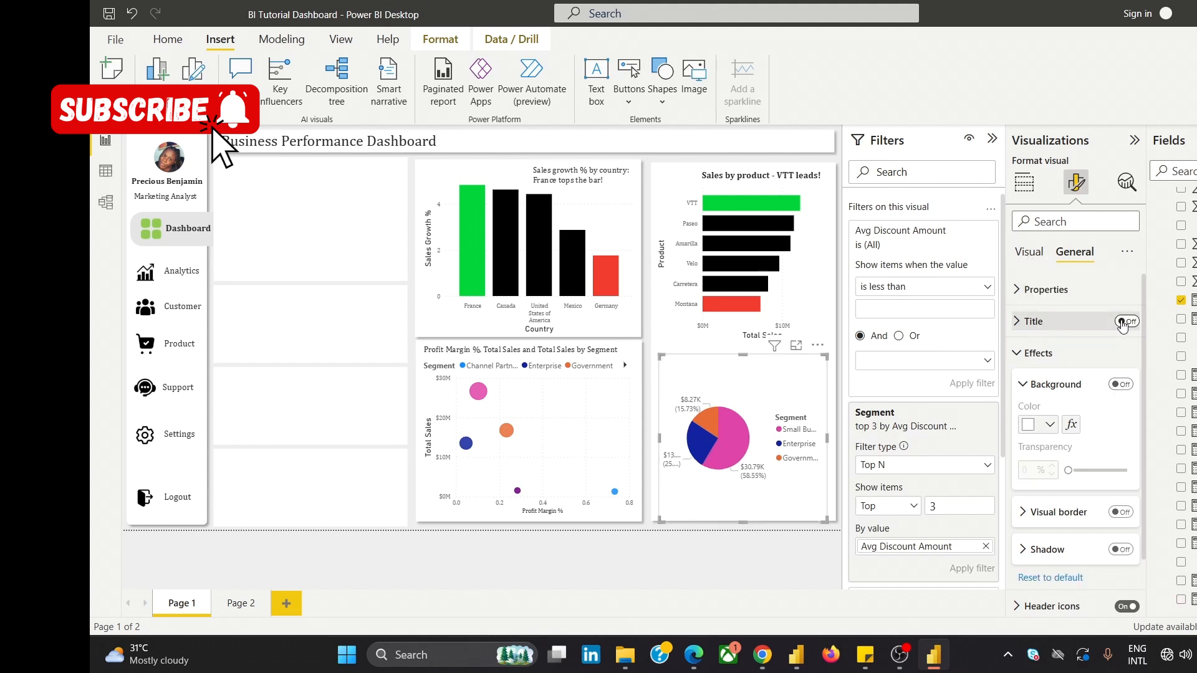
Recolor the pie chart's slices: Small Business green, Government red and Enterprise black.
left_click(1030, 253)
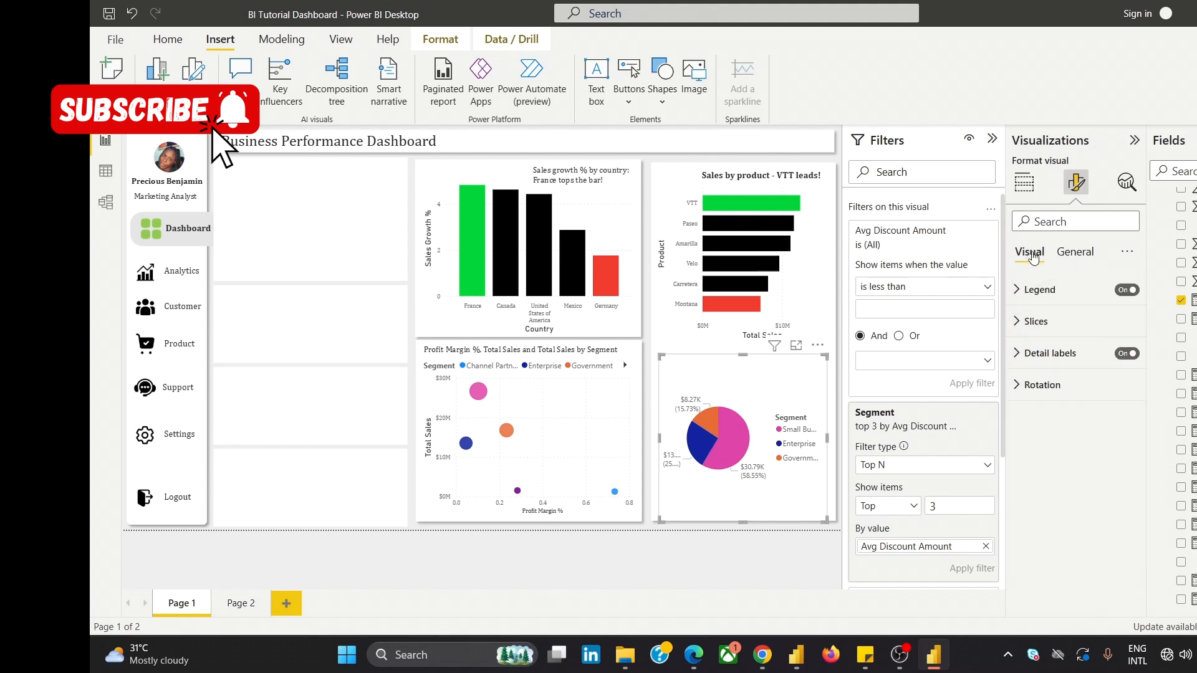
left_click(1039, 290)
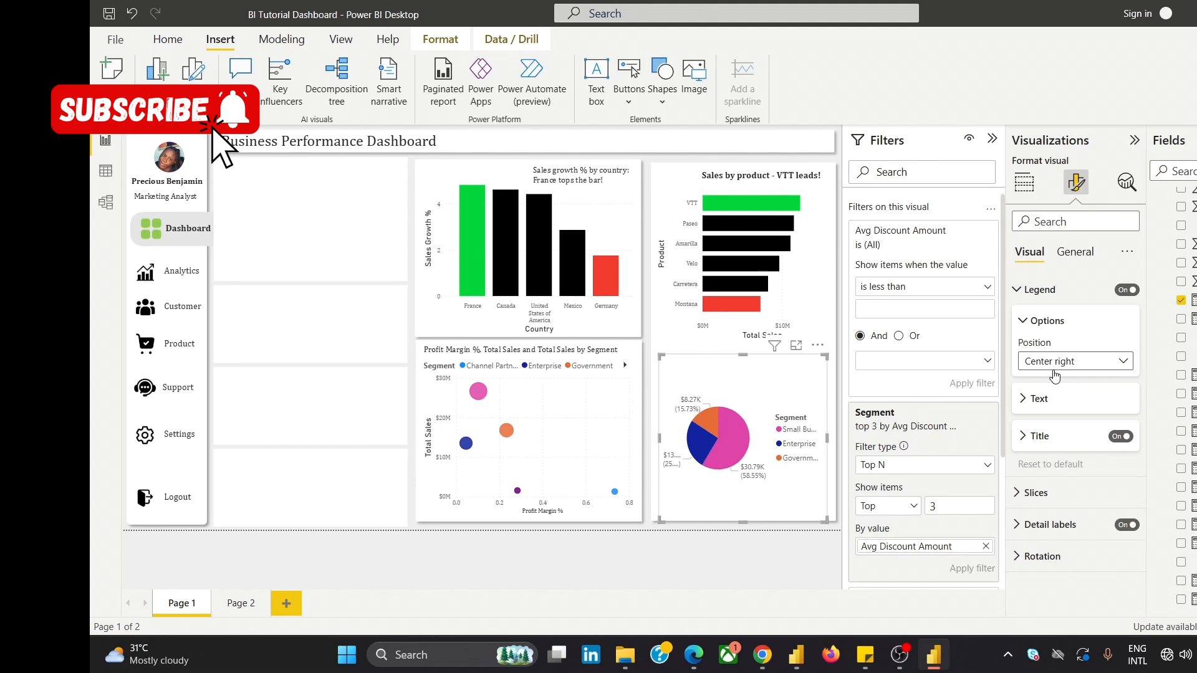
left_click(1031, 293)
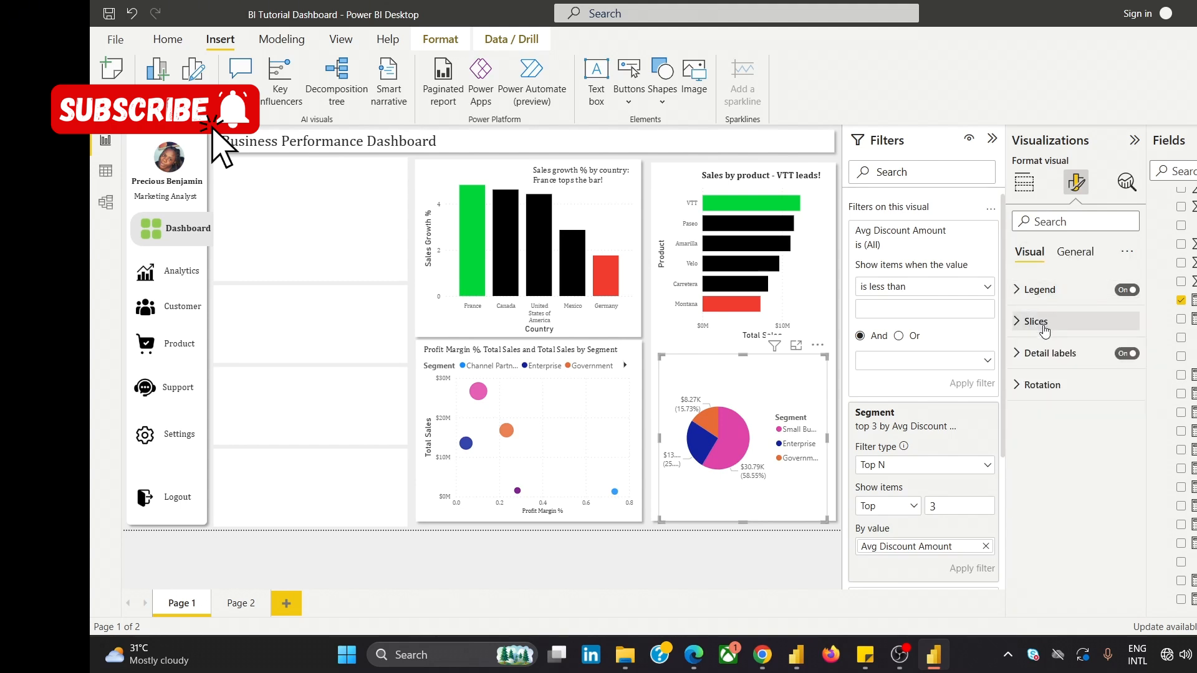
left_click(1037, 322)
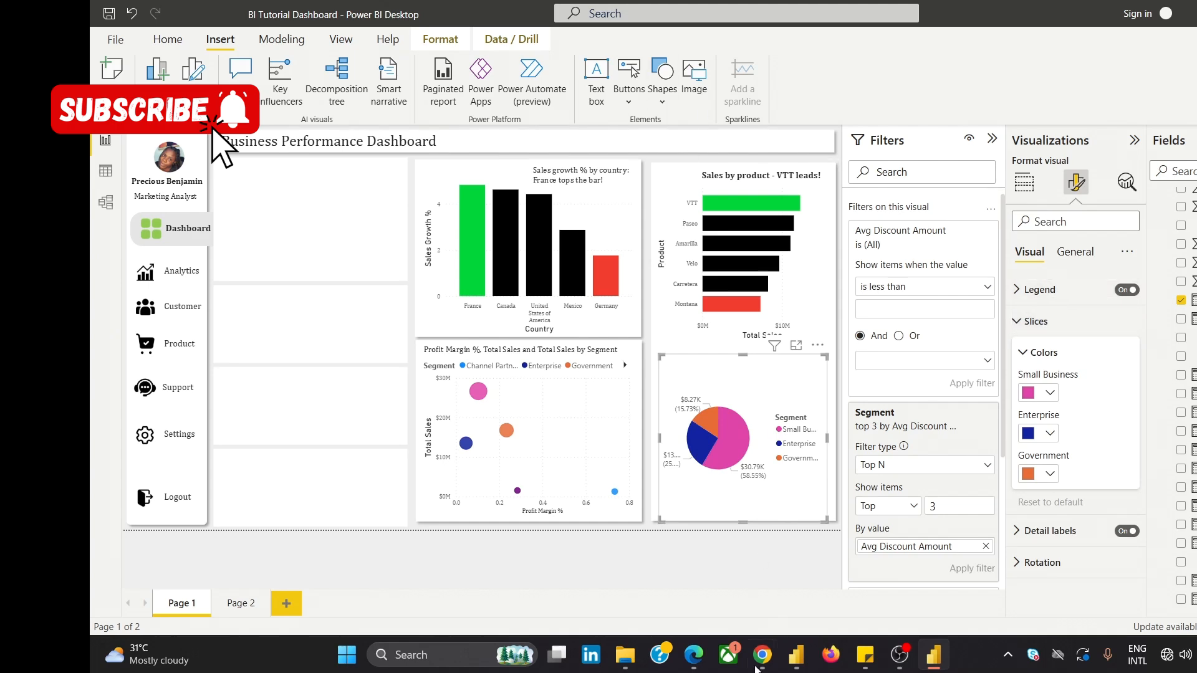
mouse_move(762, 655)
mouse_move(831, 607)
left_click(1030, 393)
left_click(1085, 327)
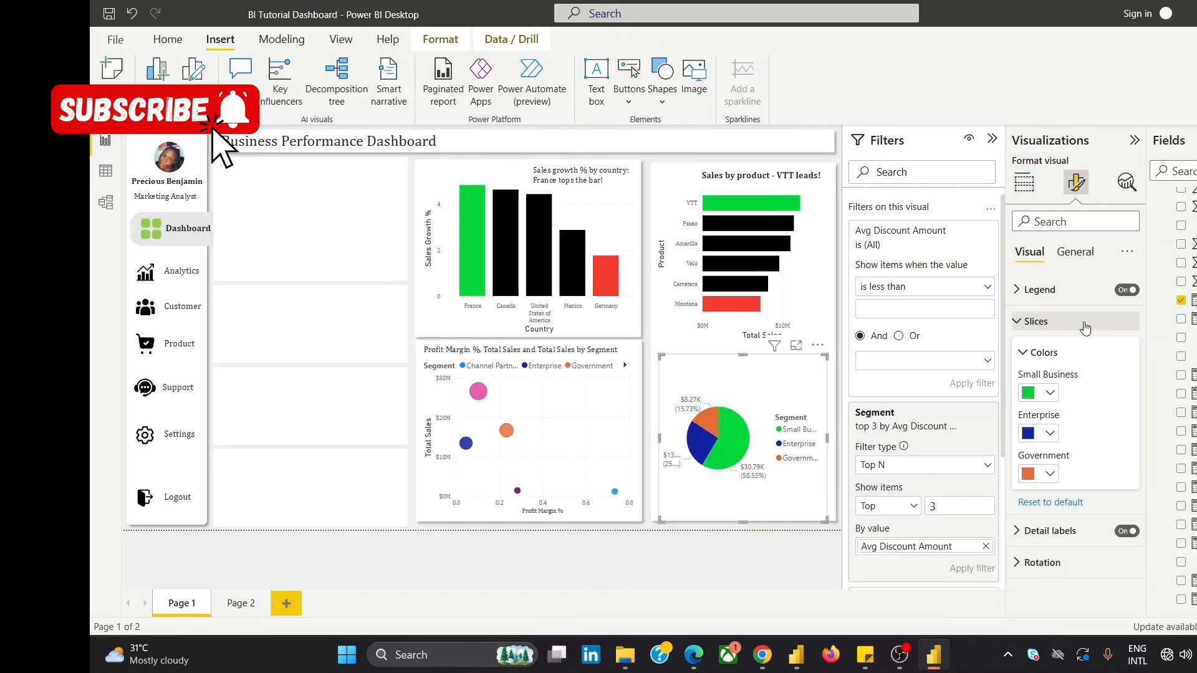
left_click(1030, 475)
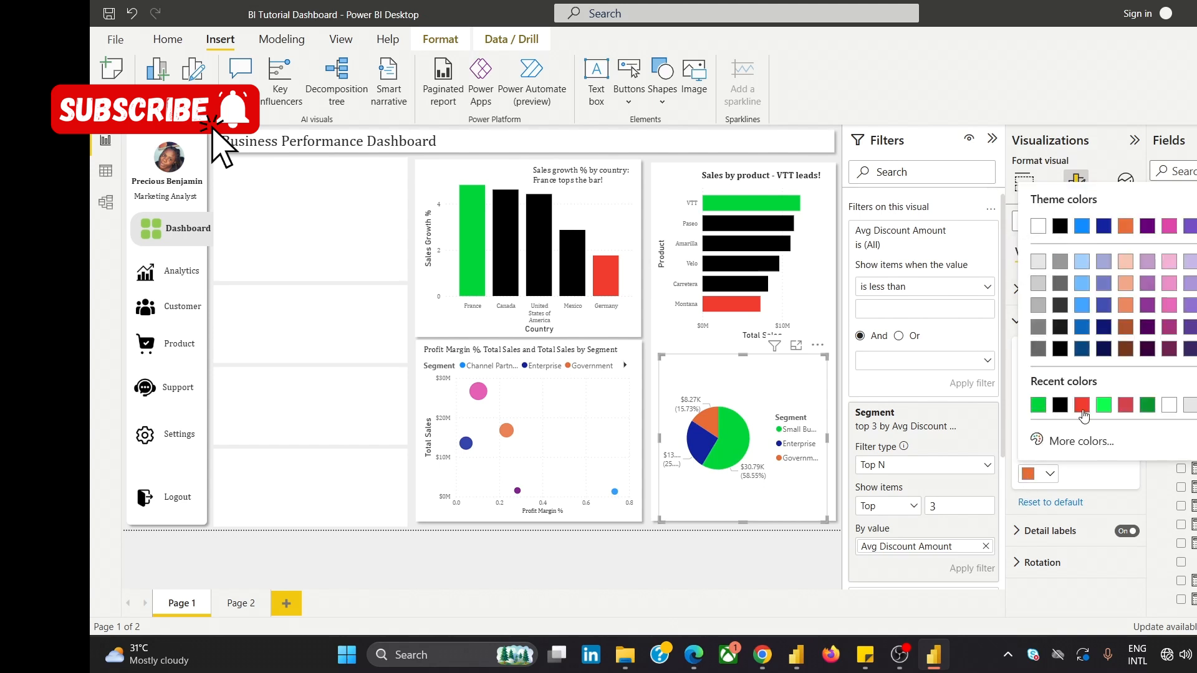
left_click(1082, 407)
left_click(1030, 433)
left_click(1060, 226)
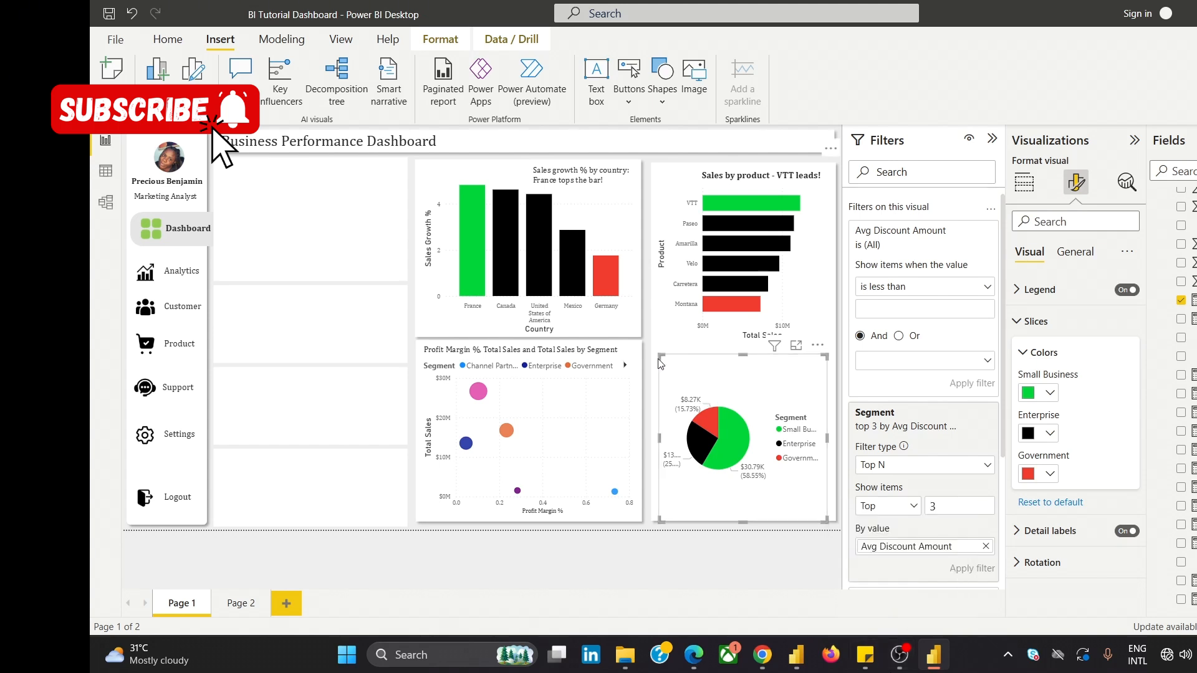
Widen the pie chart slightly on both sides within its card and move it up a little.
left_click_drag(659, 358, 655, 358)
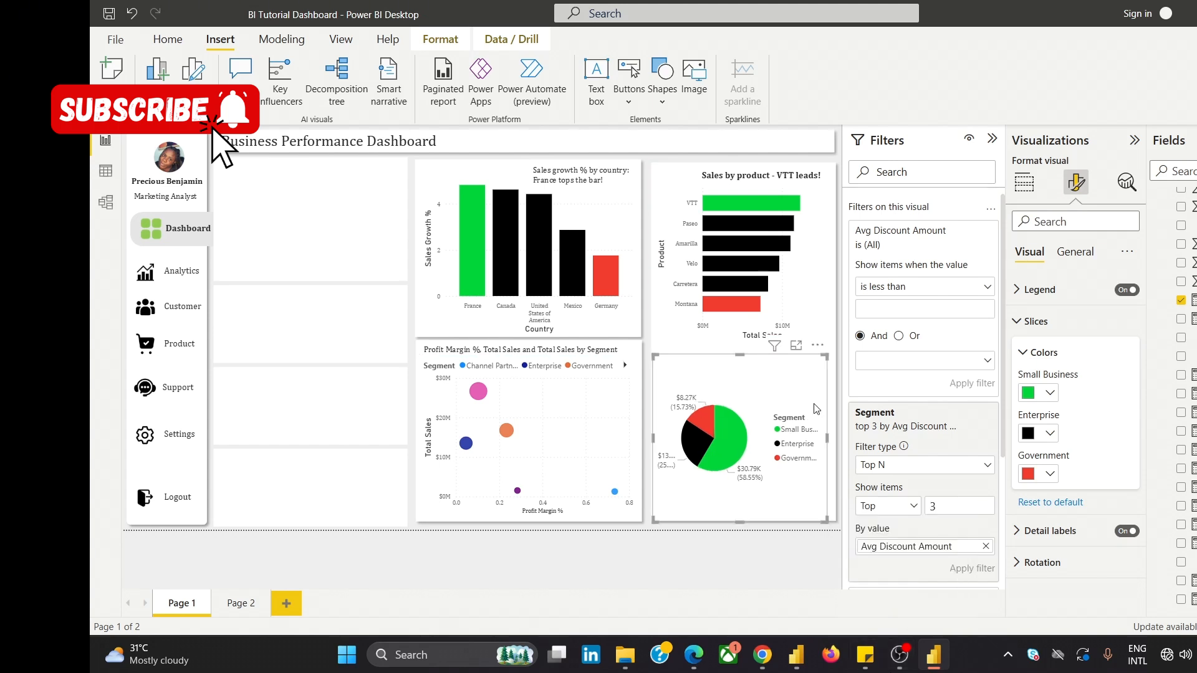
left_click_drag(826, 439, 831, 438)
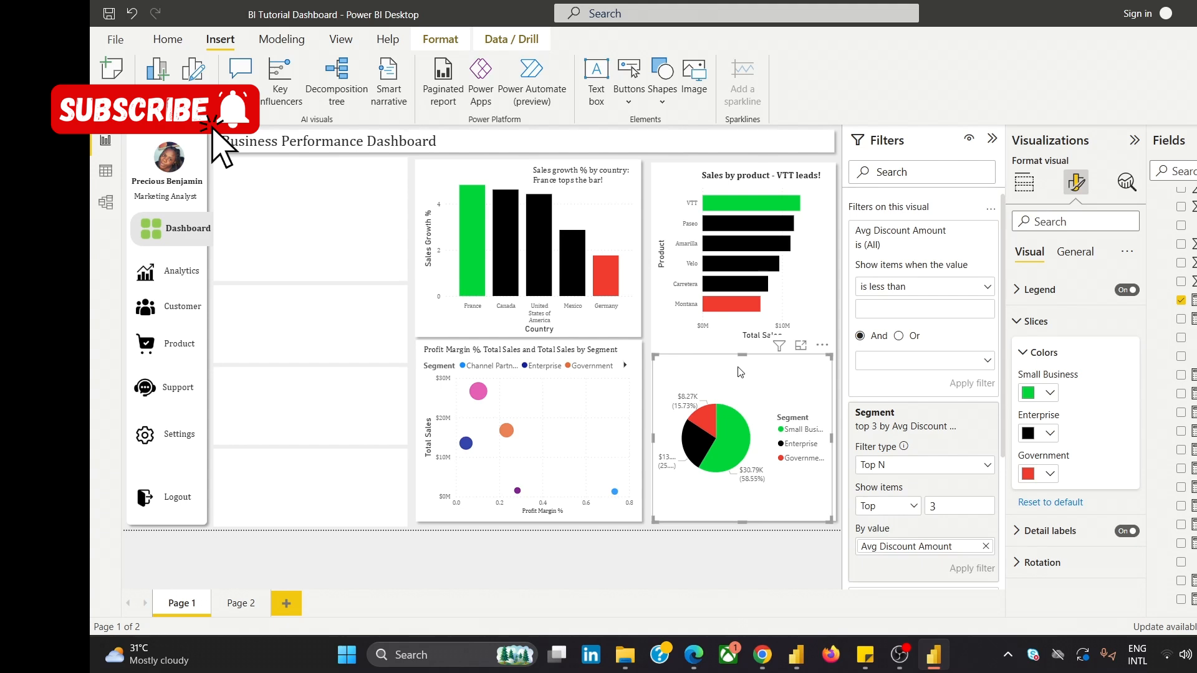
left_click_drag(740, 372, 742, 369)
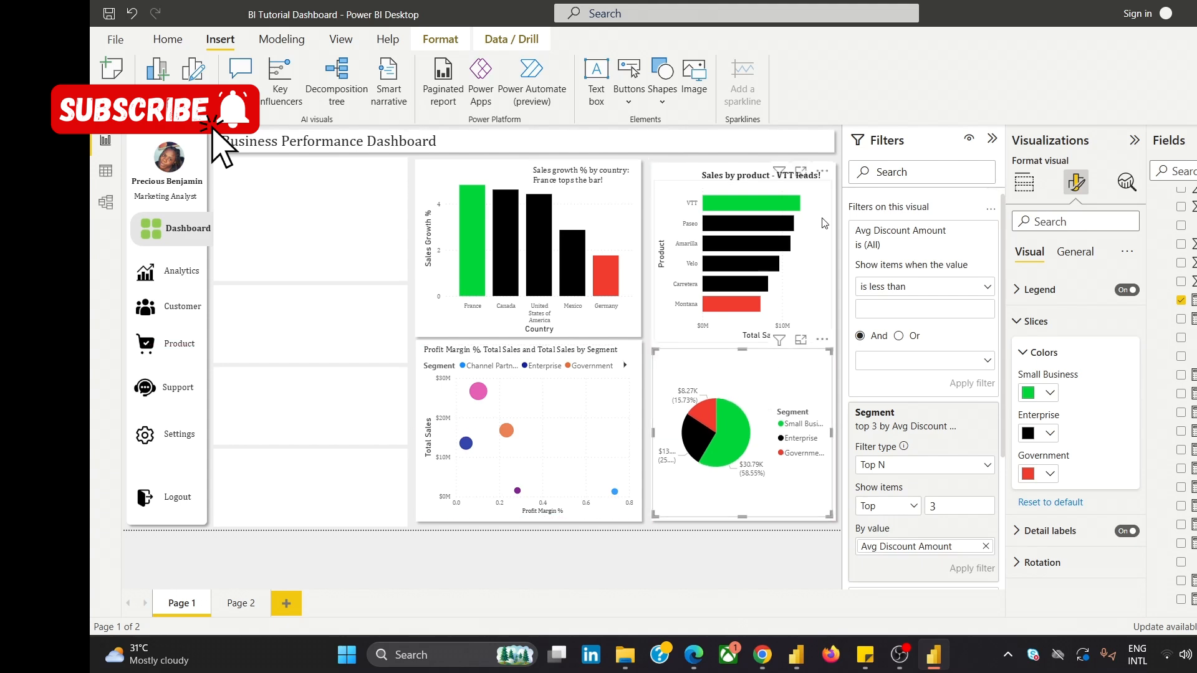
Duplicate the "Sales by product - VTT leads!" text box.
left_click(748, 188)
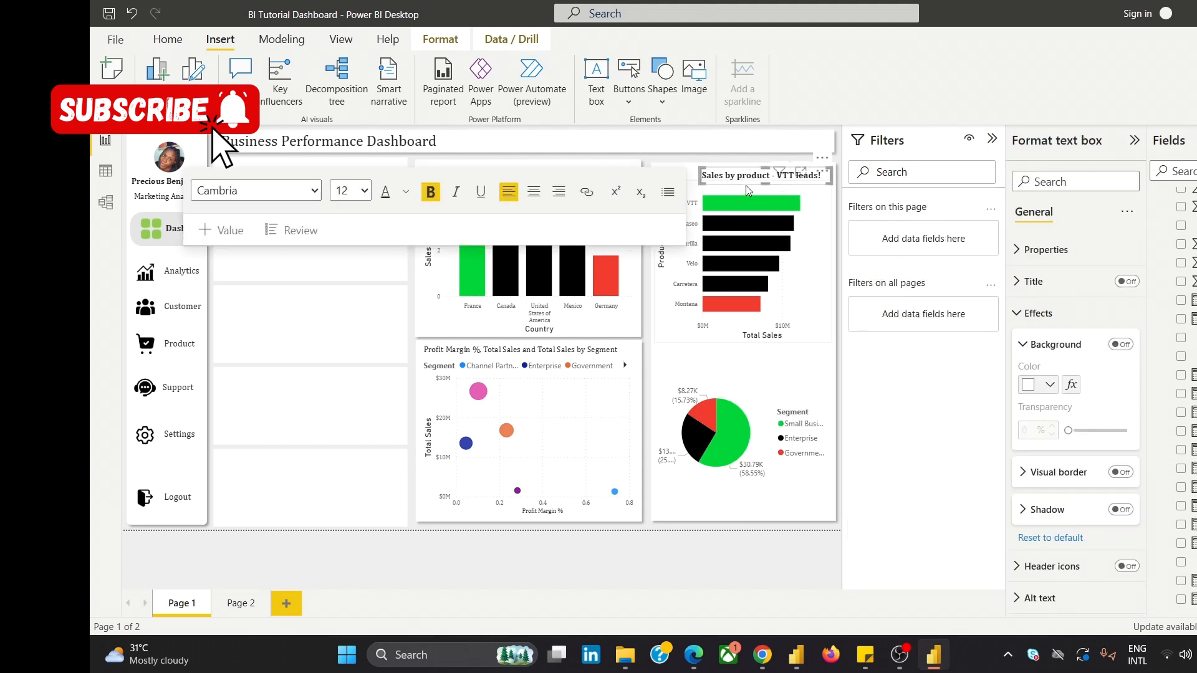
left_click(745, 186)
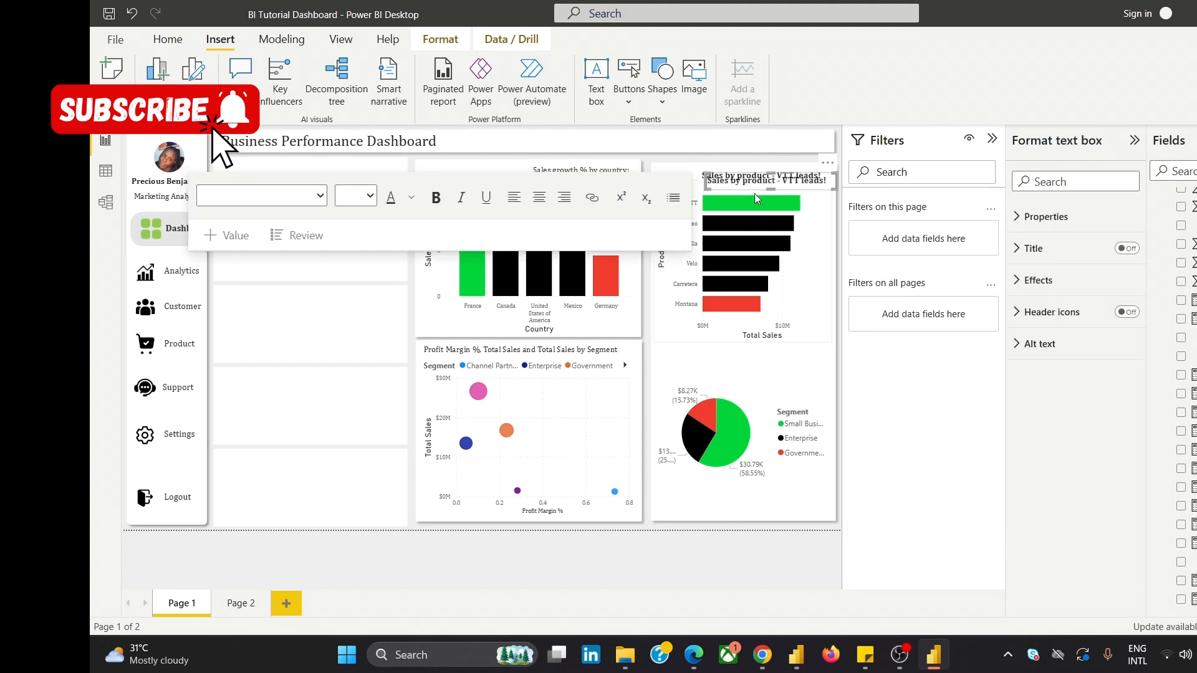
left_click_drag(765, 190, 750, 389)
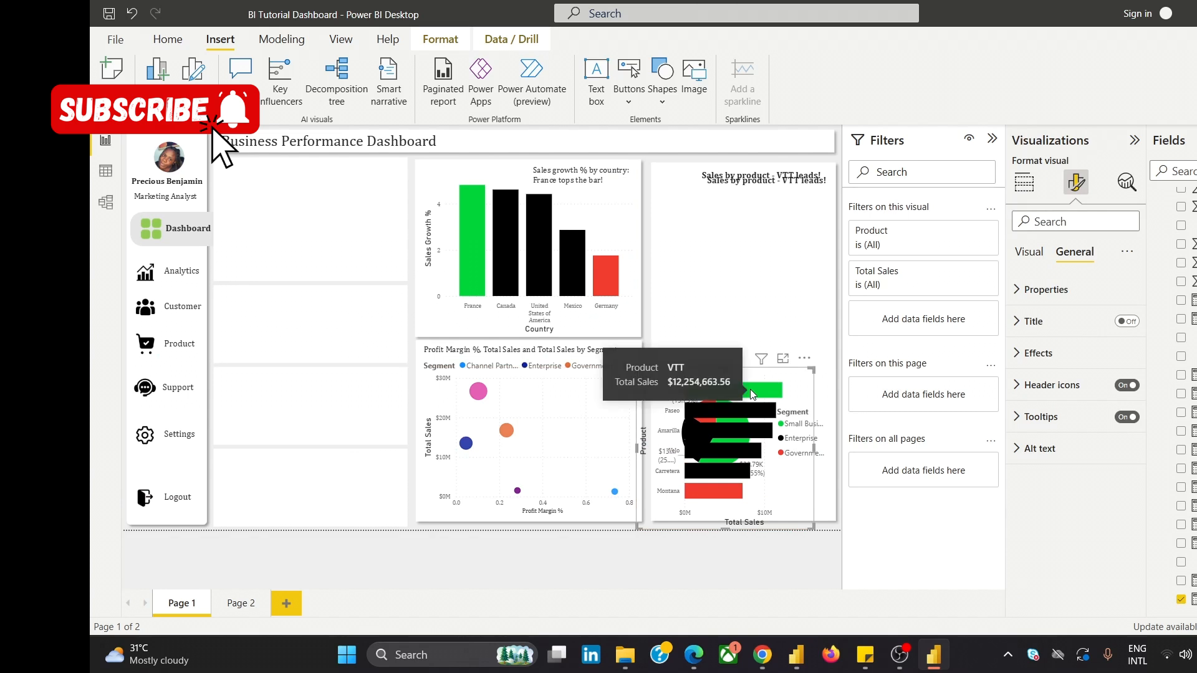
key("ctrl+z")
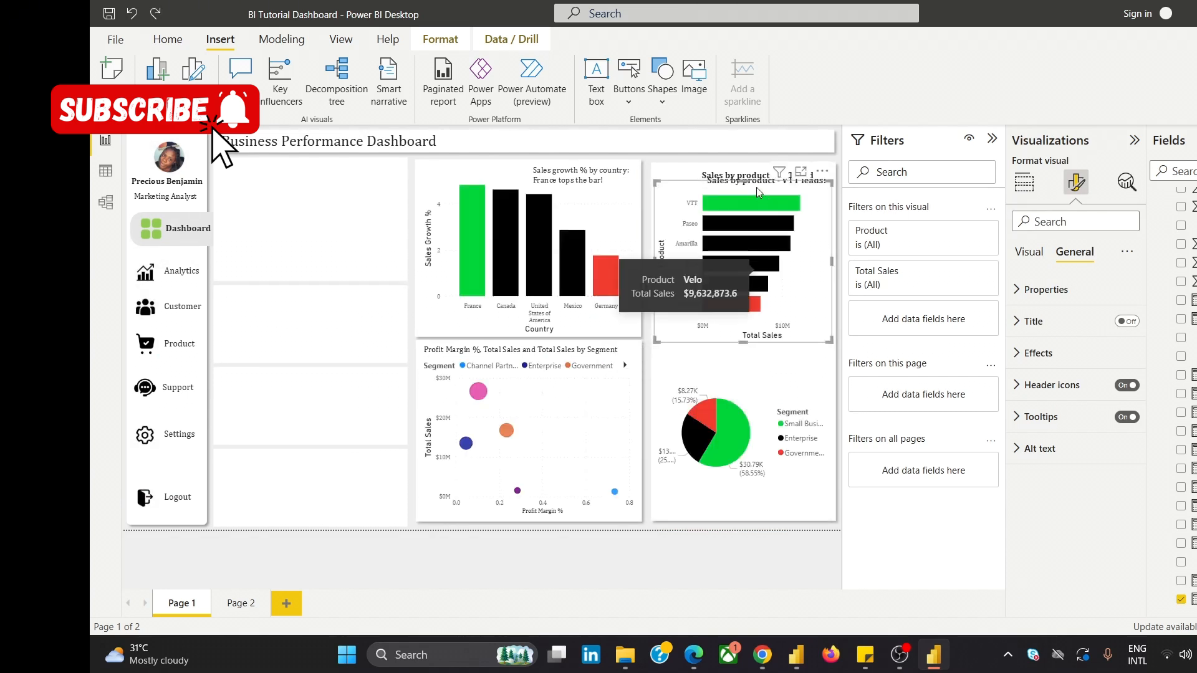
left_click(653, 167)
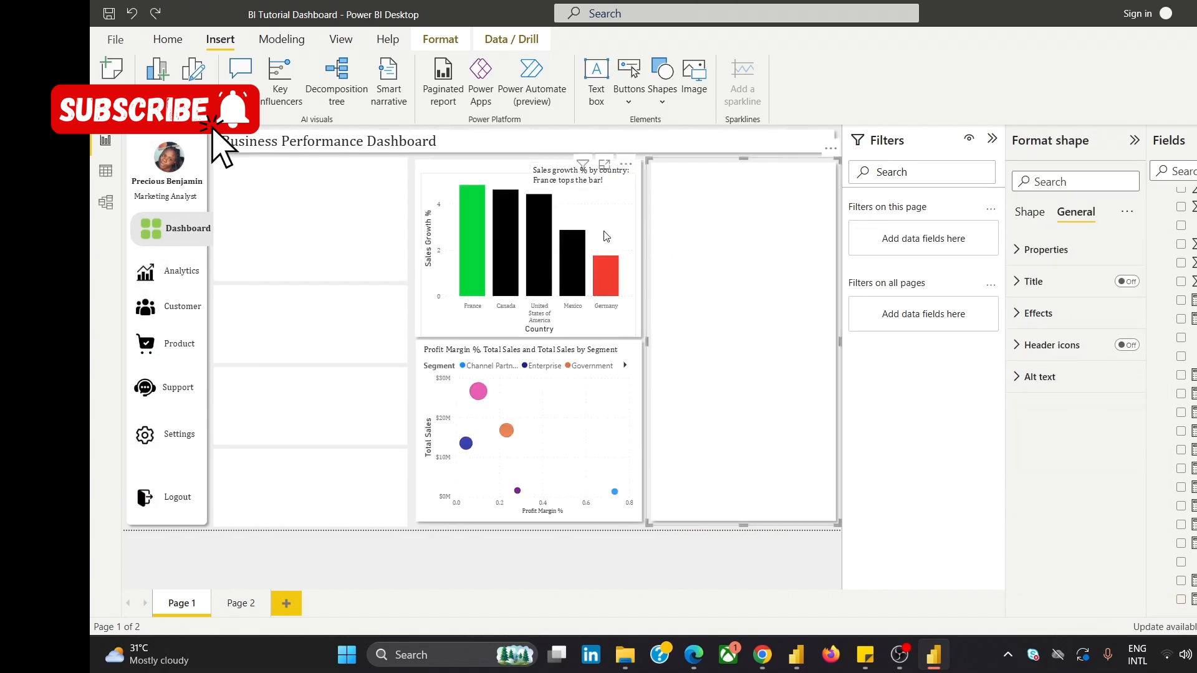
left_click(410, 197)
left_click(764, 183)
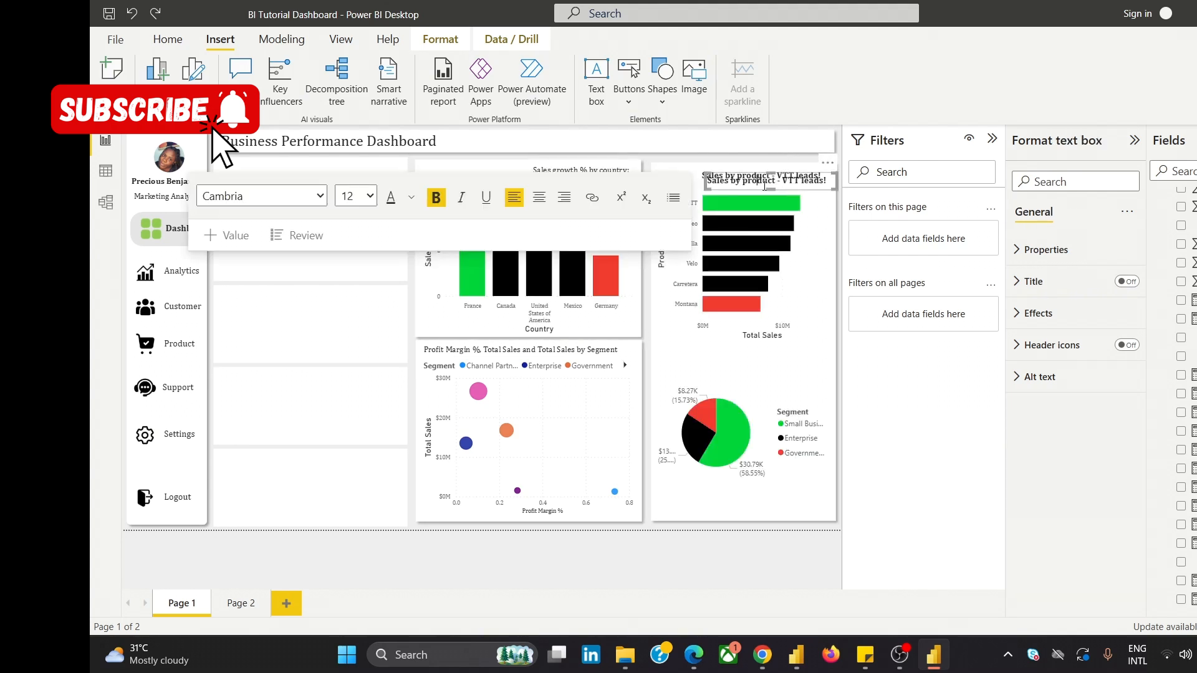
left_click_drag(788, 189, 790, 268)
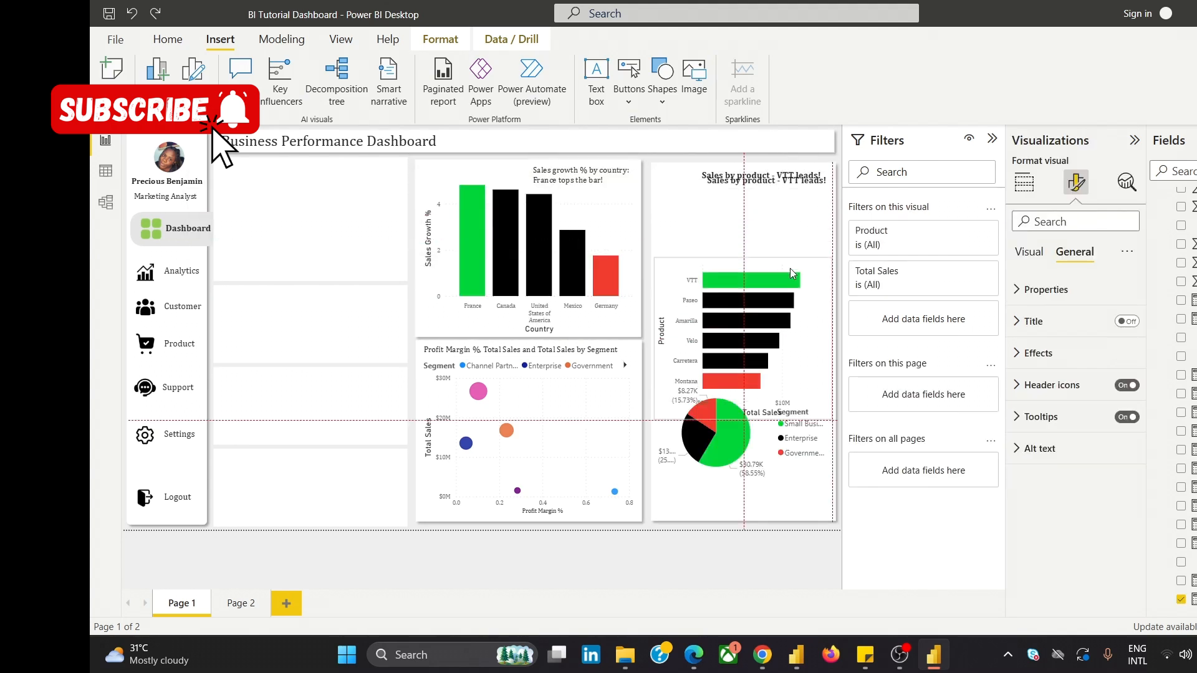
left_click(768, 188)
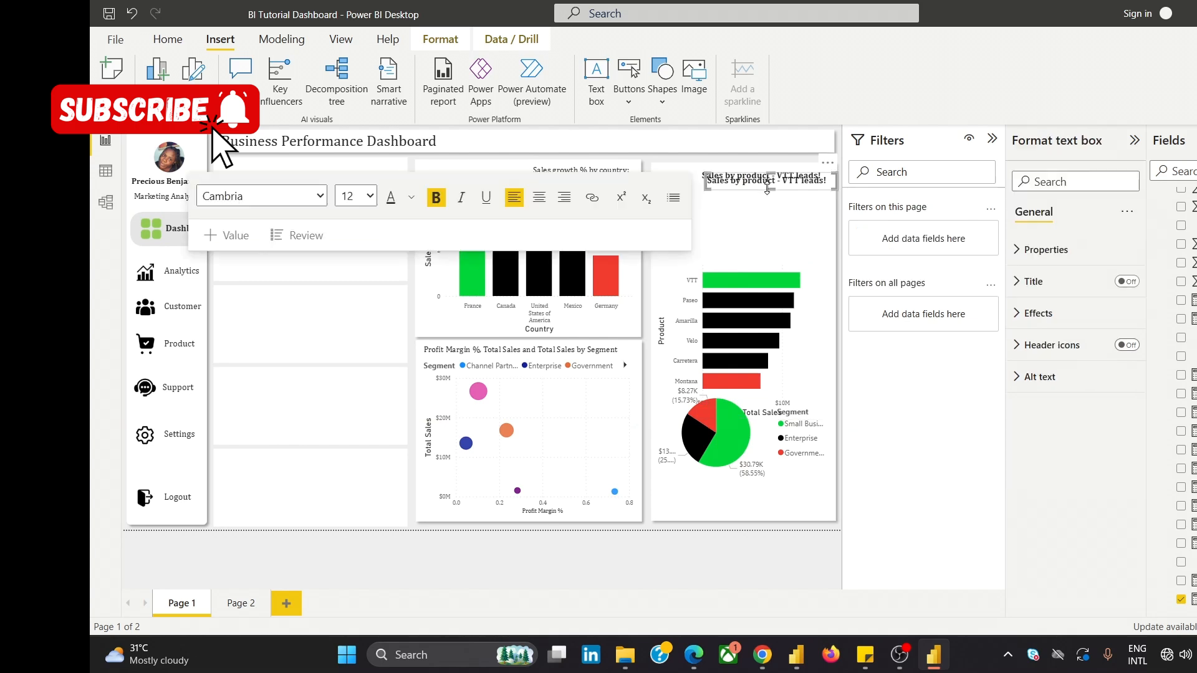
left_click(772, 232)
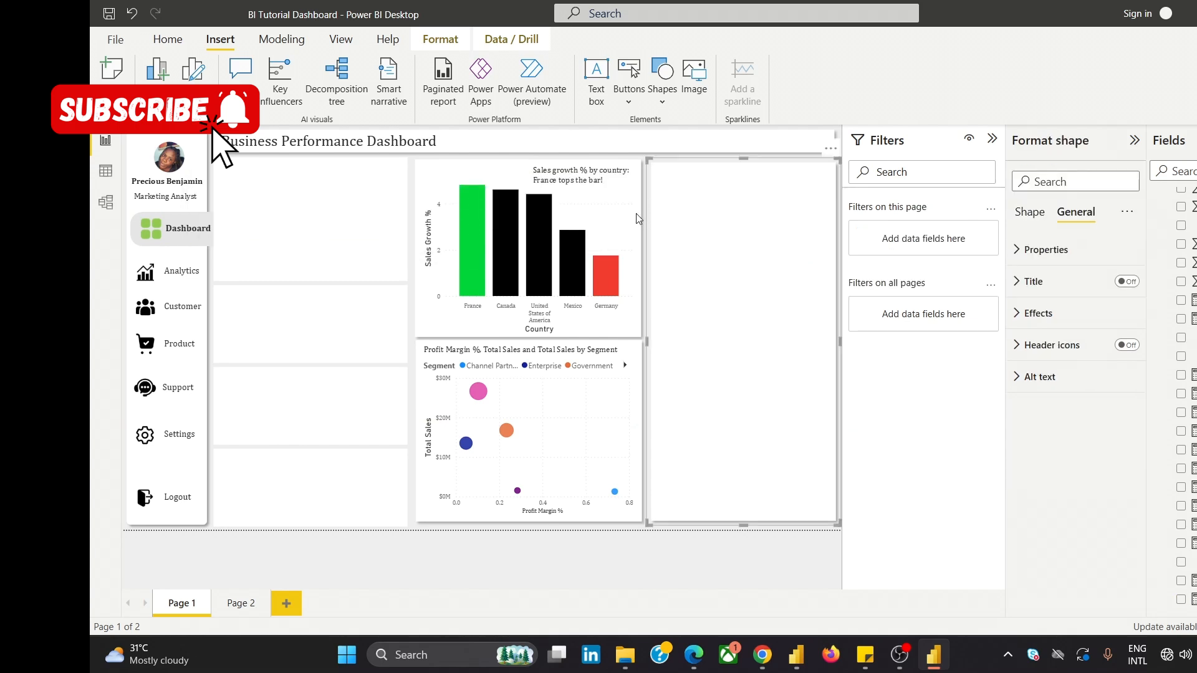
key("ctrl+z")
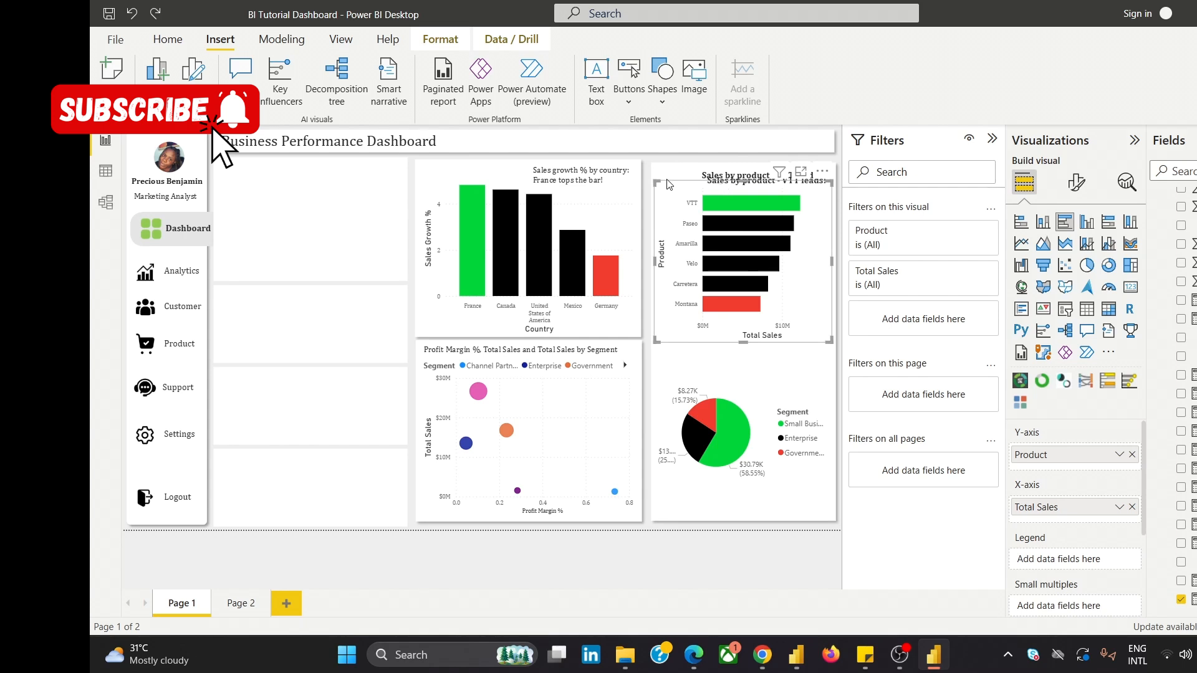
Move the duplicated "Sales by product - VTT leads!" text box down to just above the pie chart.
left_click(684, 172)
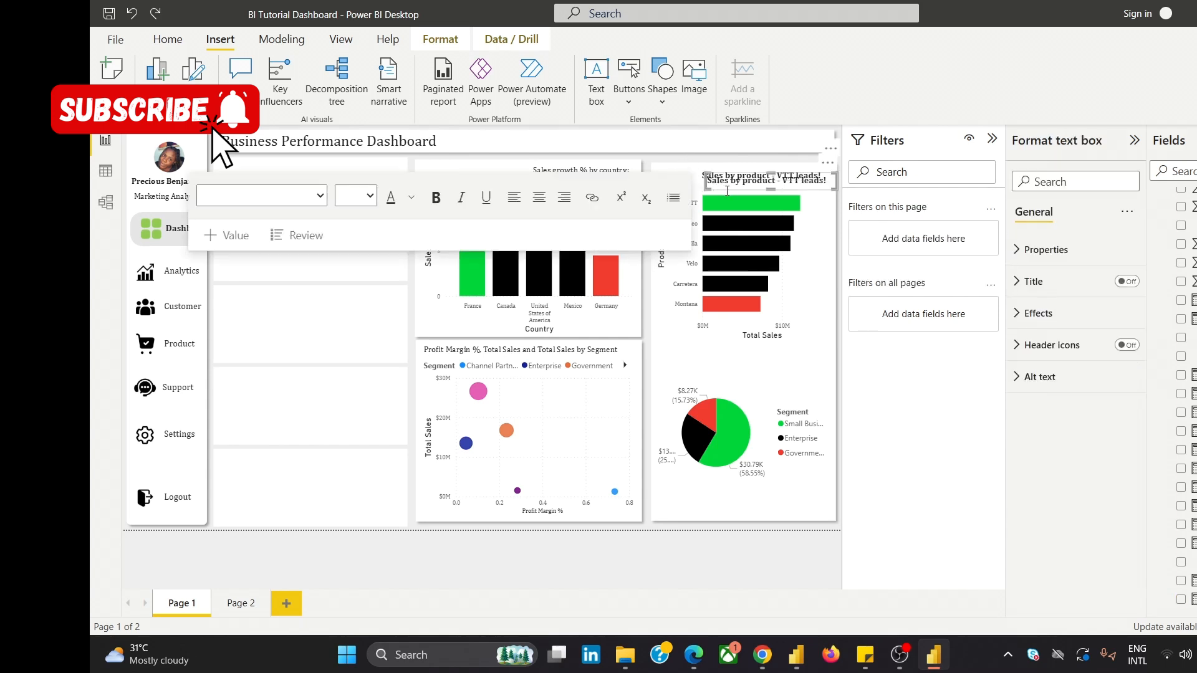
left_click(787, 183)
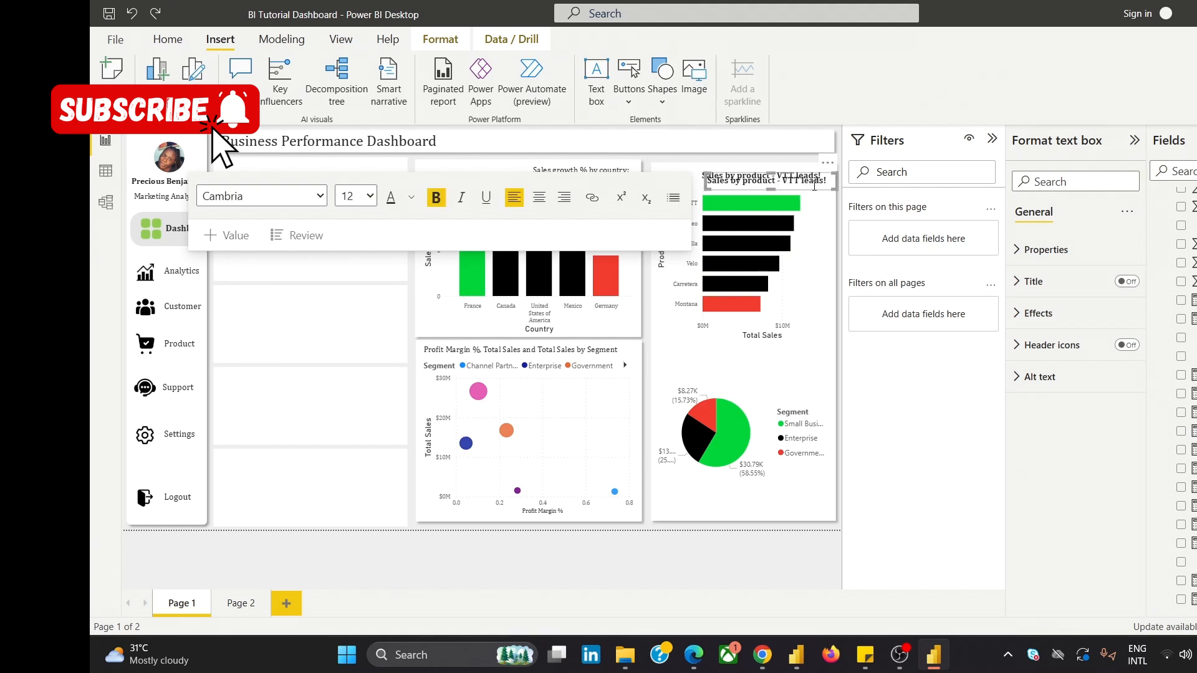
left_click_drag(831, 170, 831, 353)
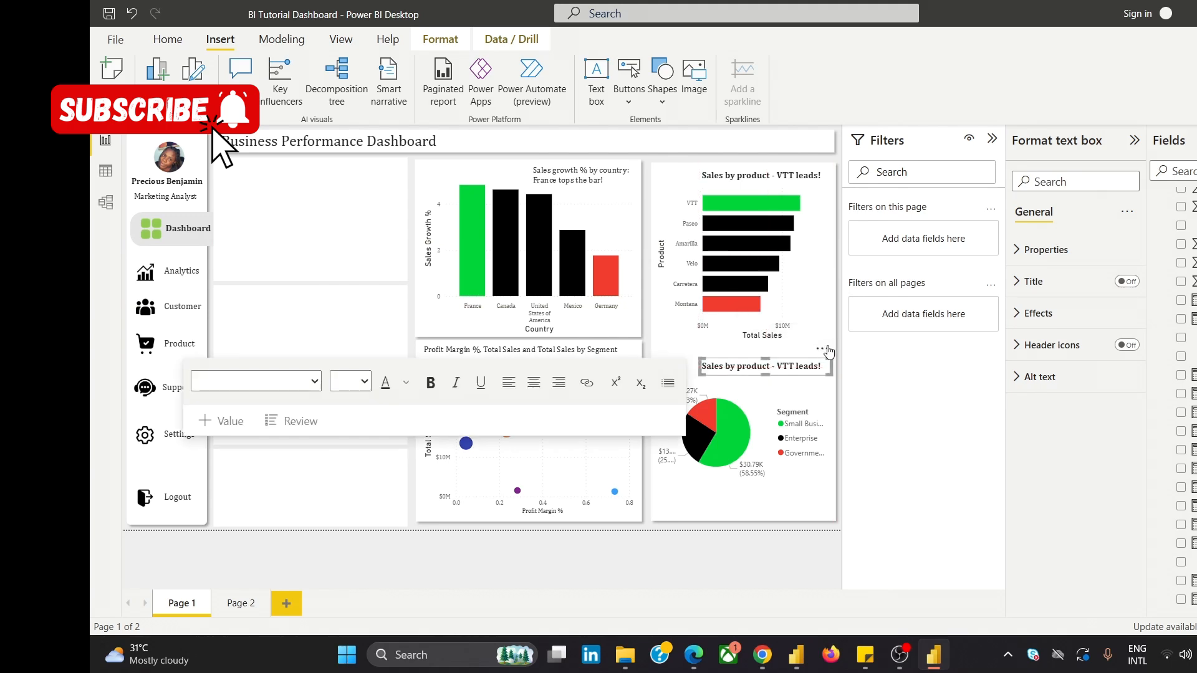
Preview the reference image Final Edits.png in the browser to read the pie chart's title.
mouse_move(762, 655)
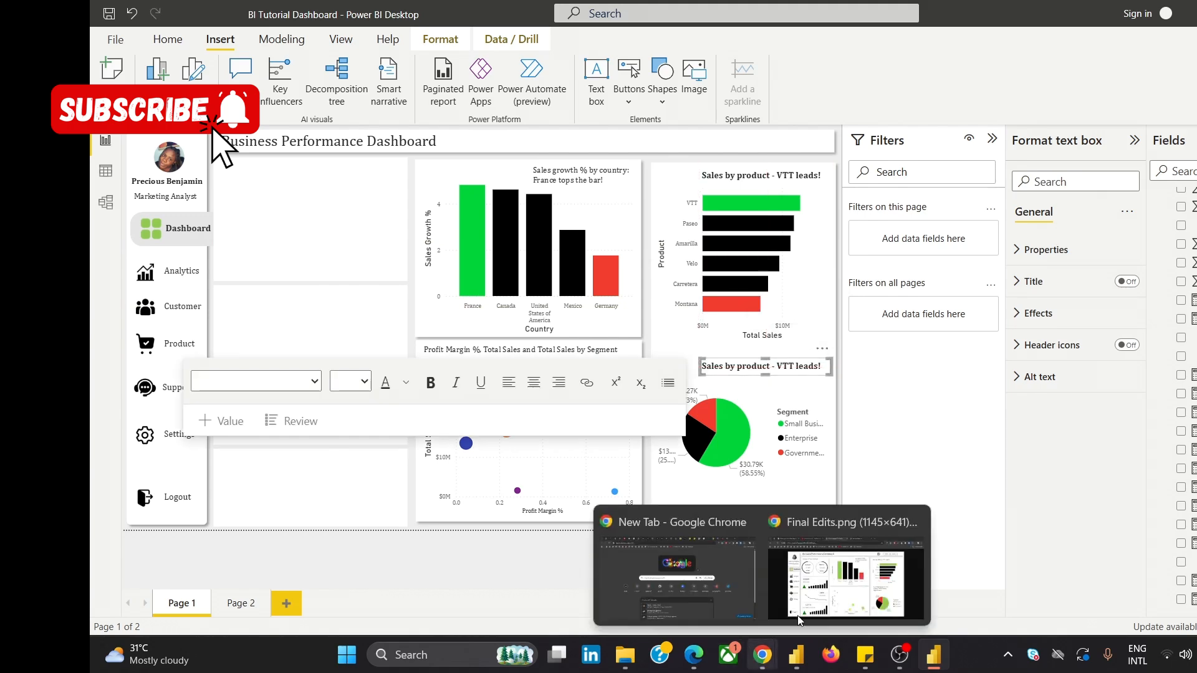
mouse_move(848, 583)
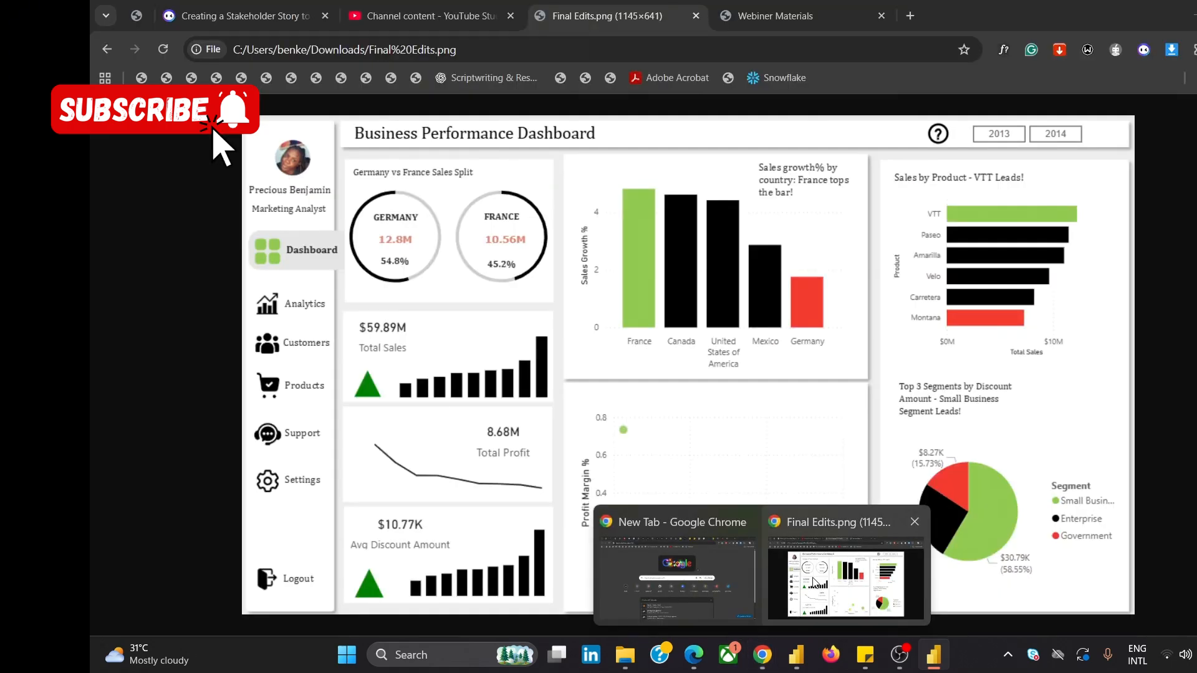